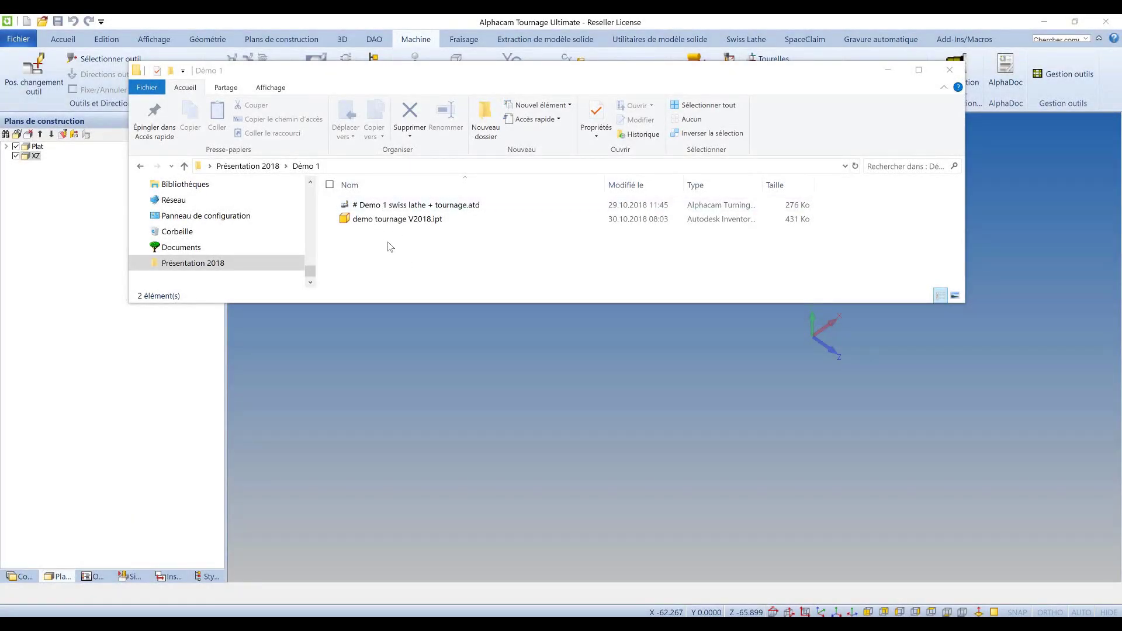
Import the Inventor model demo tournage V2018.ipt from the Démo 1 folder into Alphacam, clearing the memory
left_click_drag(391, 219, 509, 390)
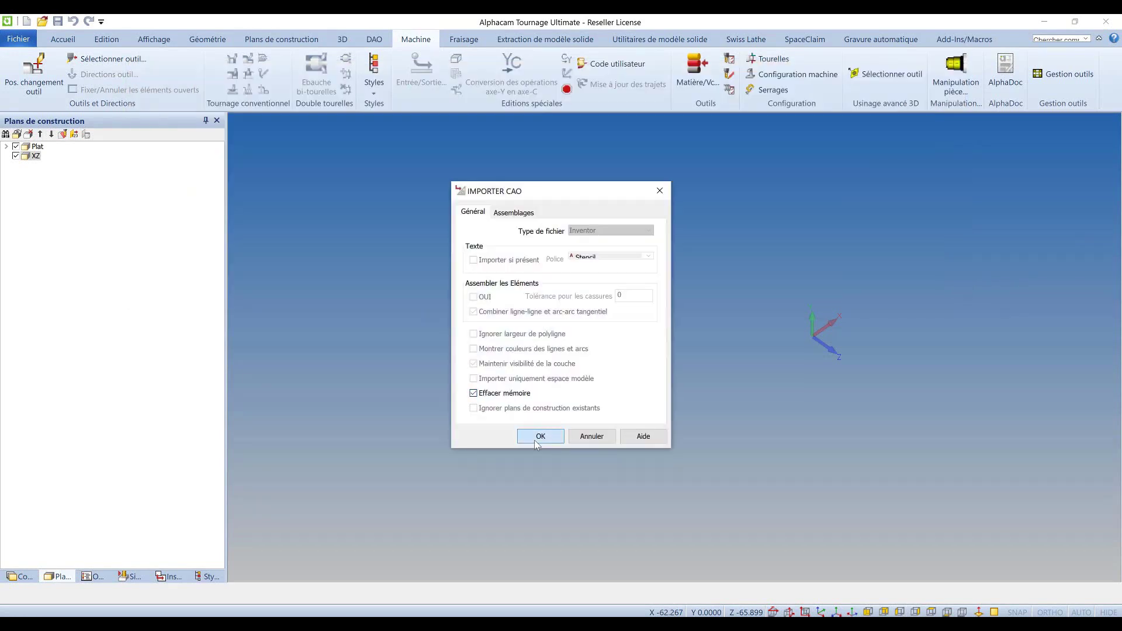
left_click(538, 435)
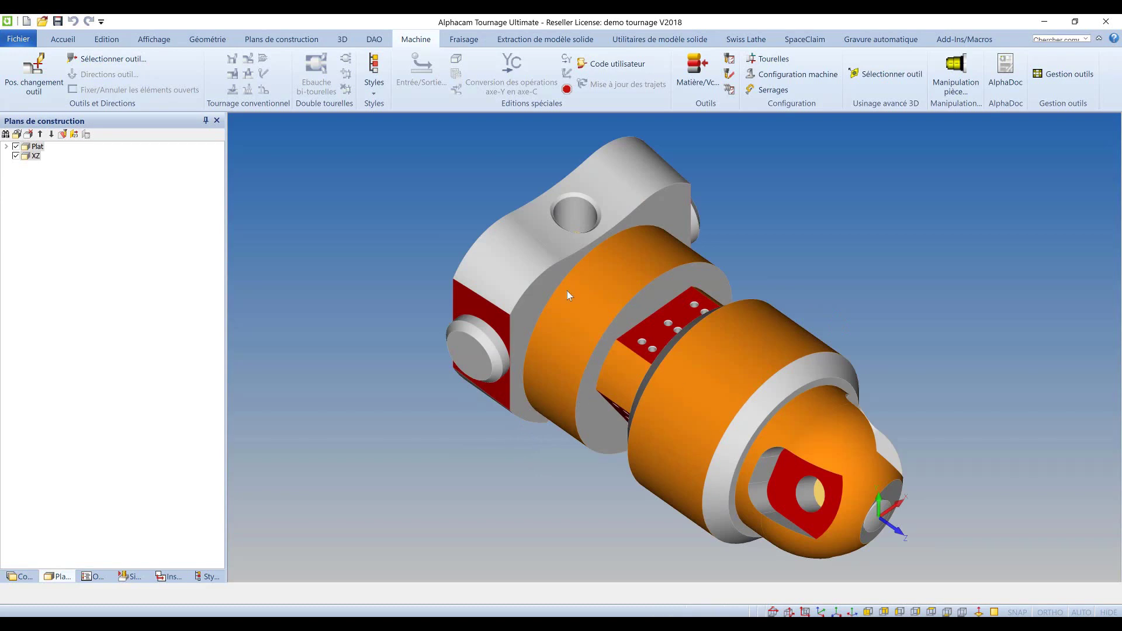
scroll(541, 267, "down", 2)
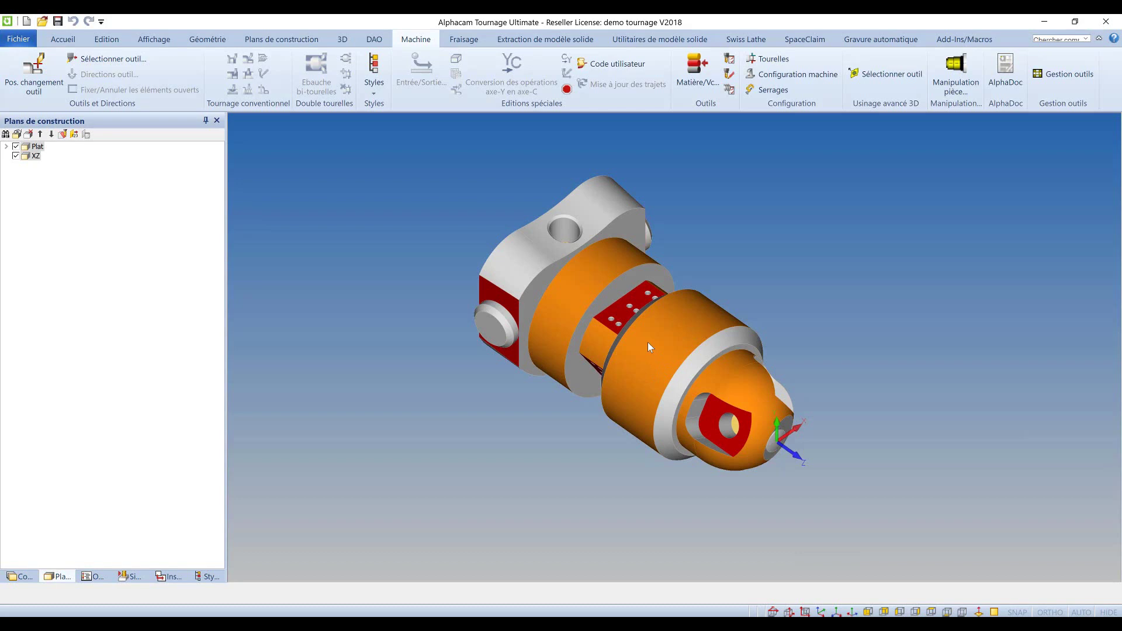
middle_click_drag(665, 346, 657, 363)
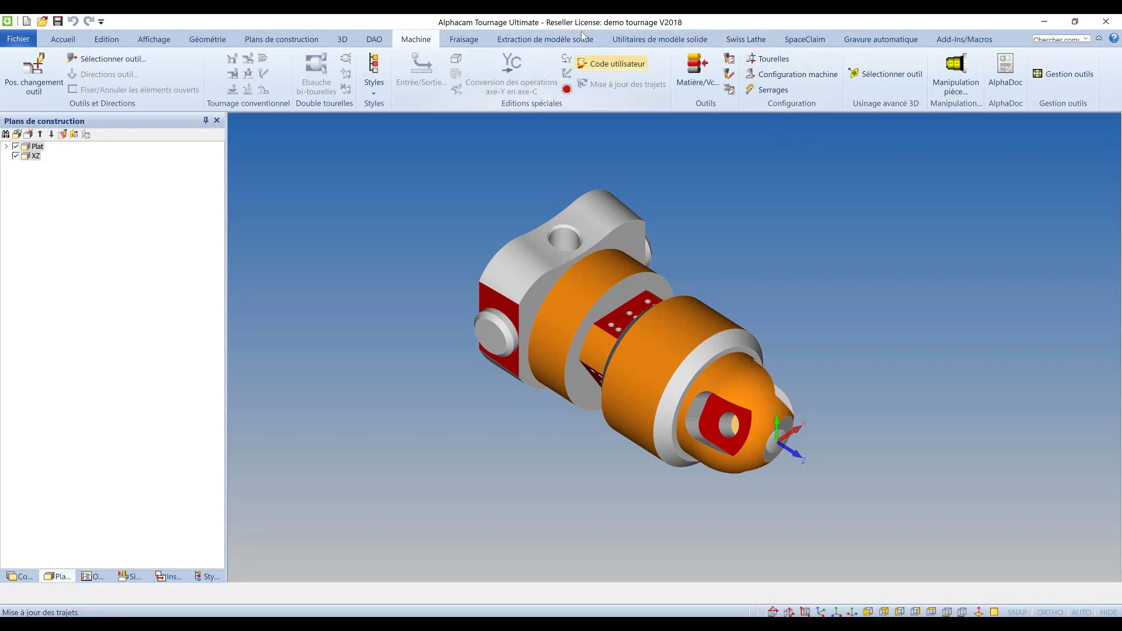
Extract the solid's turning profile with a chord tolerance of 0.001 and high precision, and show it in the two-axis turning plane
left_click(629, 43)
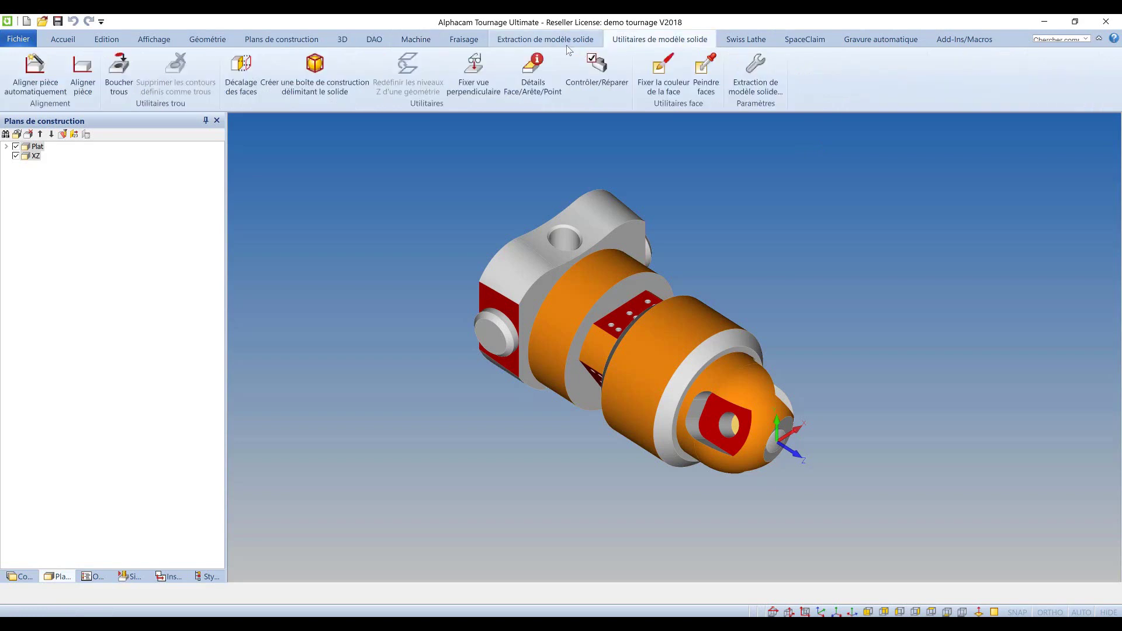
left_click(567, 44)
left_click(853, 67)
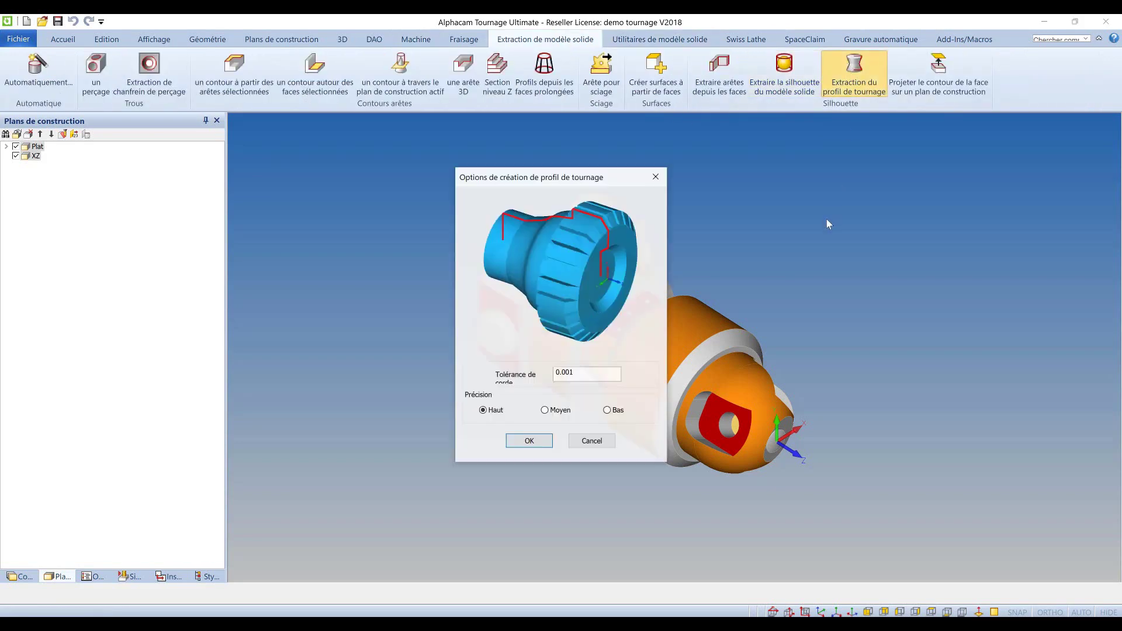
left_click(536, 447)
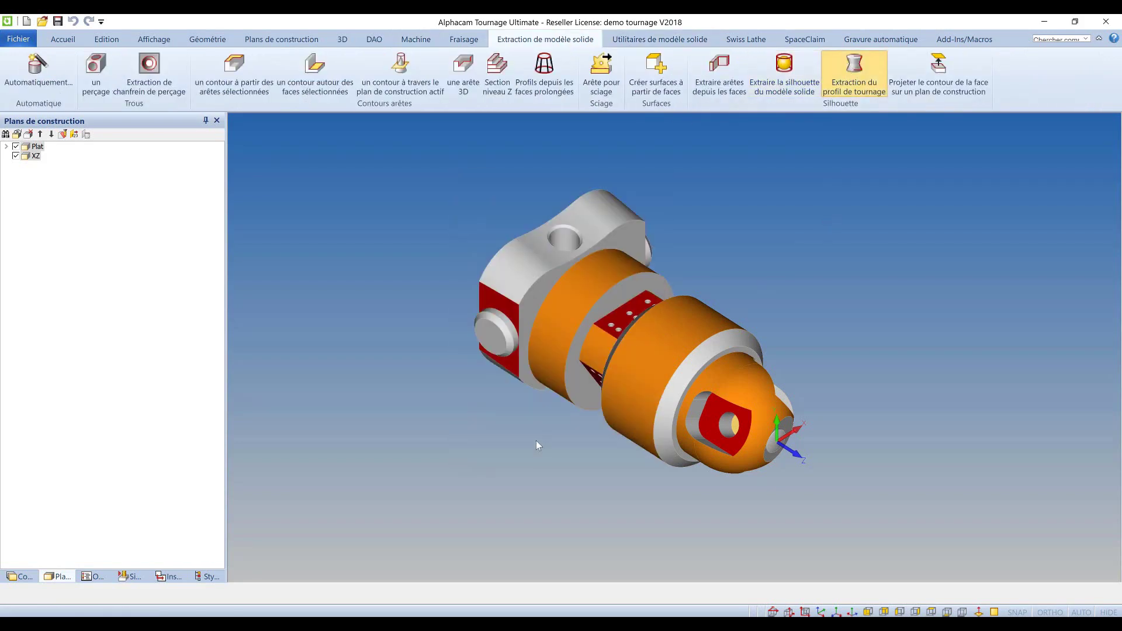
left_click(282, 39)
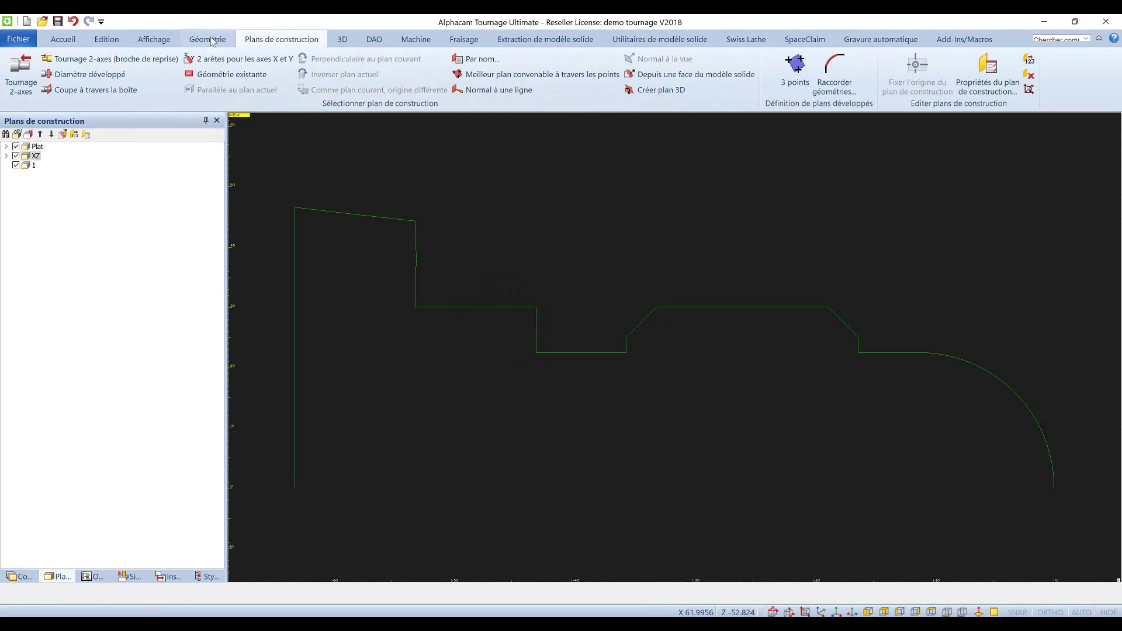
Draw the stock outline with orthogonal lines from the origin to about X 48.6, and along to about Z -77
left_click(208, 39)
left_click(257, 67)
scroll(670, 342, "down", 2)
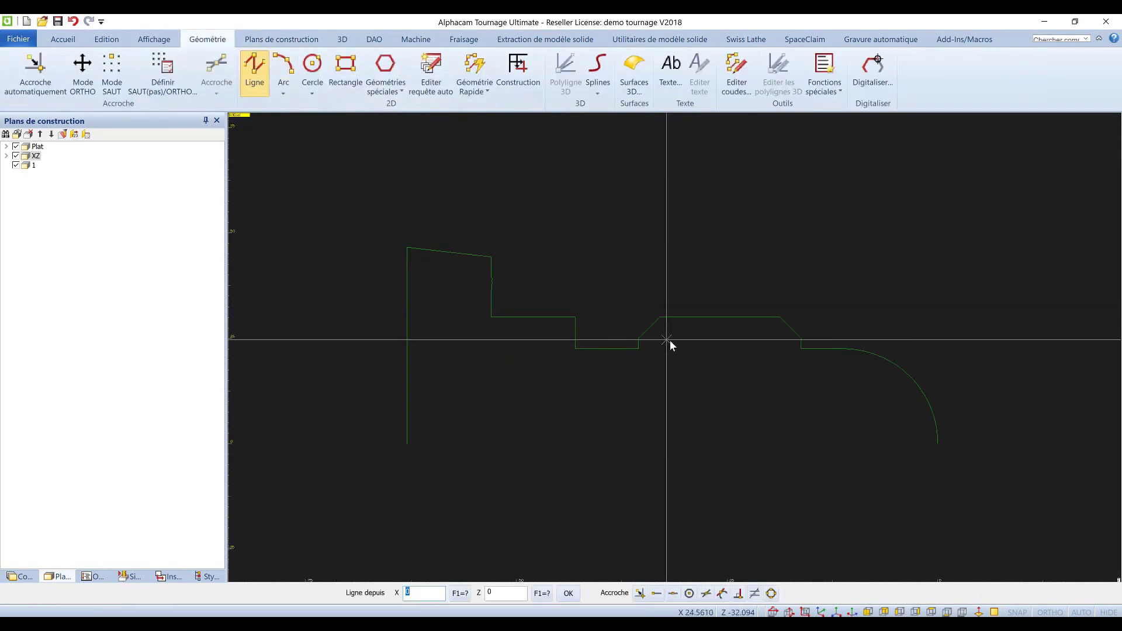
key("Return")
key("Return")
key("F8")
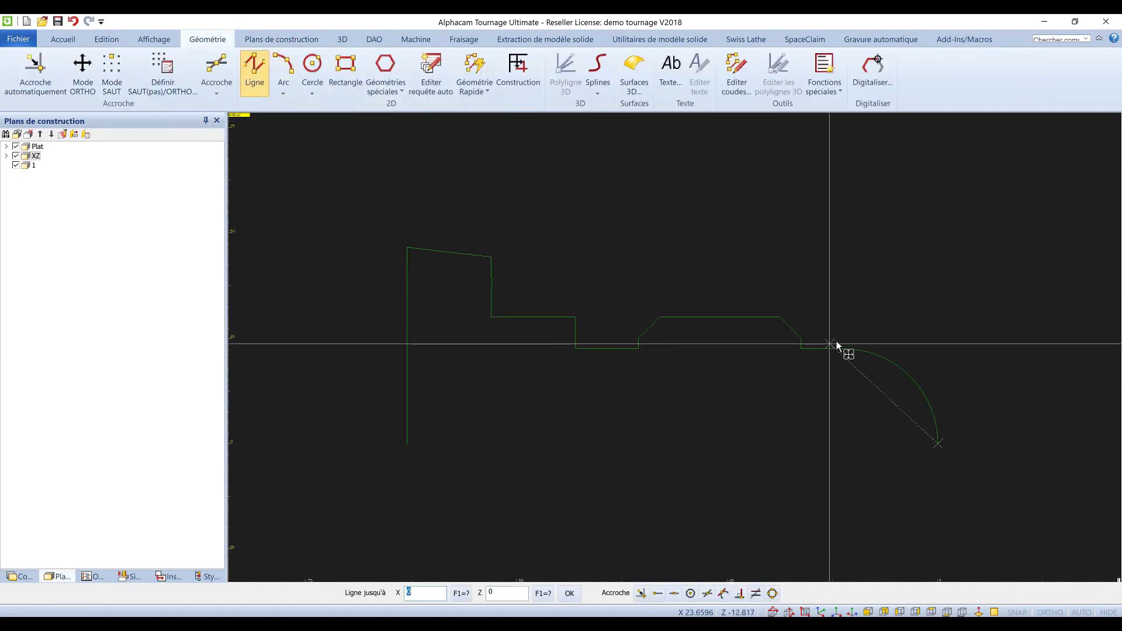
left_click(906, 239)
left_click(289, 247)
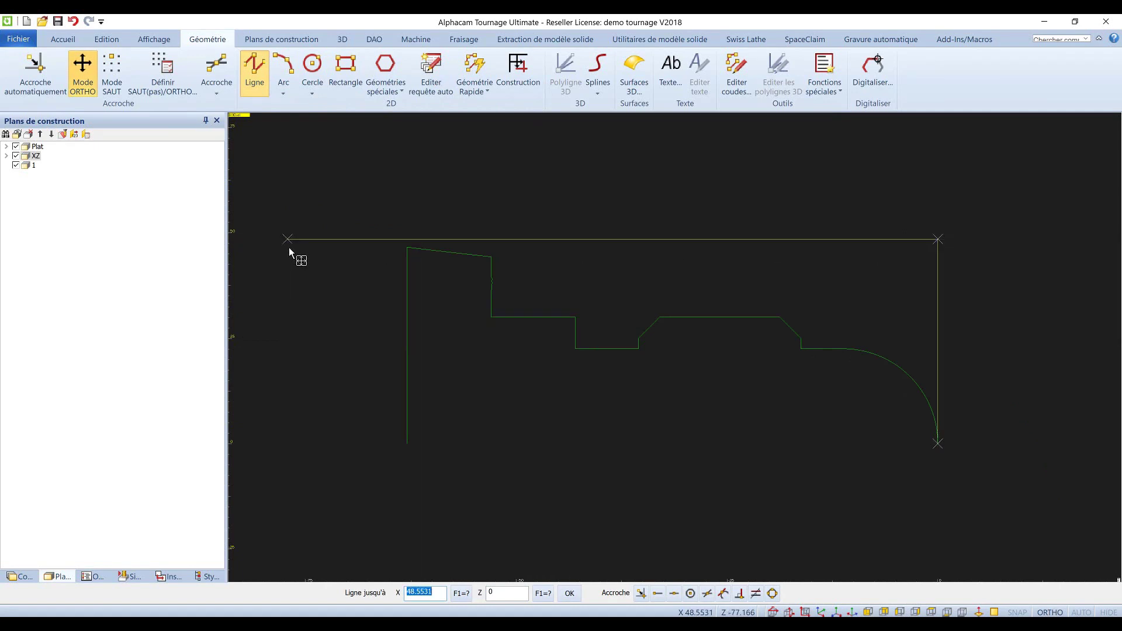
right_click(289, 248)
key("F8")
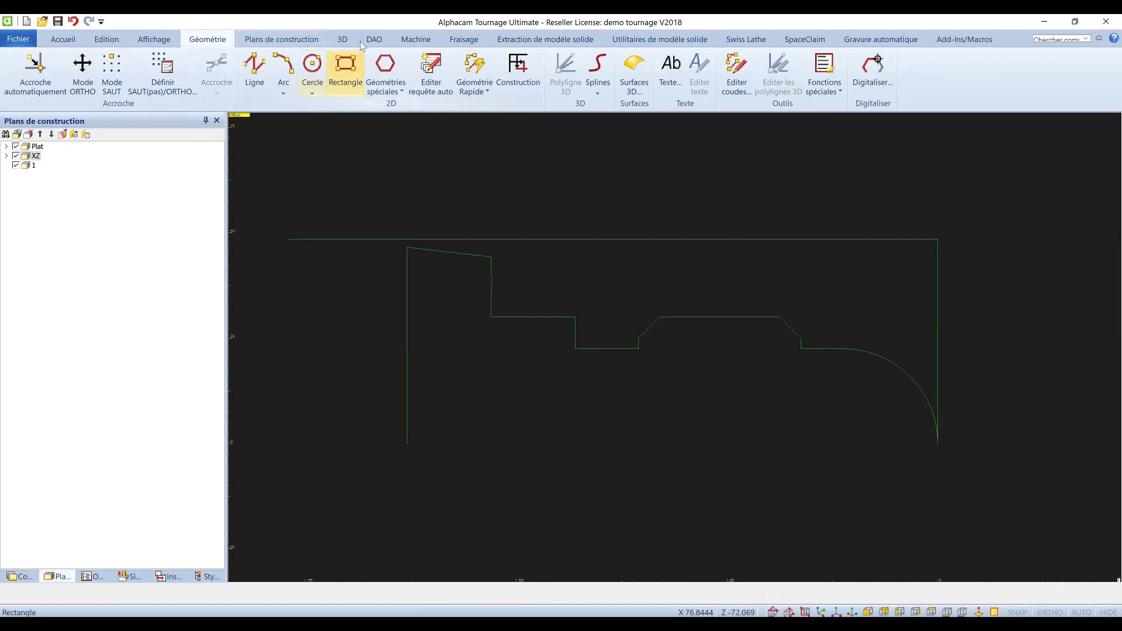
Define the extracted turning profile as the part and the drawn orthogonal outline as the stock
left_click(337, 39)
left_click(291, 67)
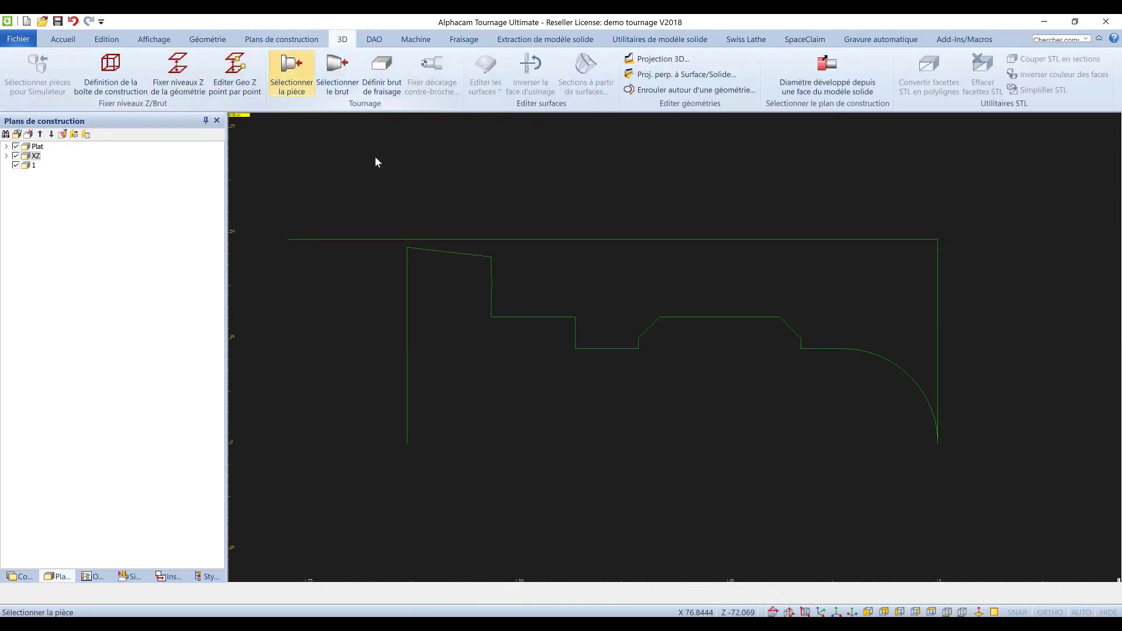
left_click(442, 250)
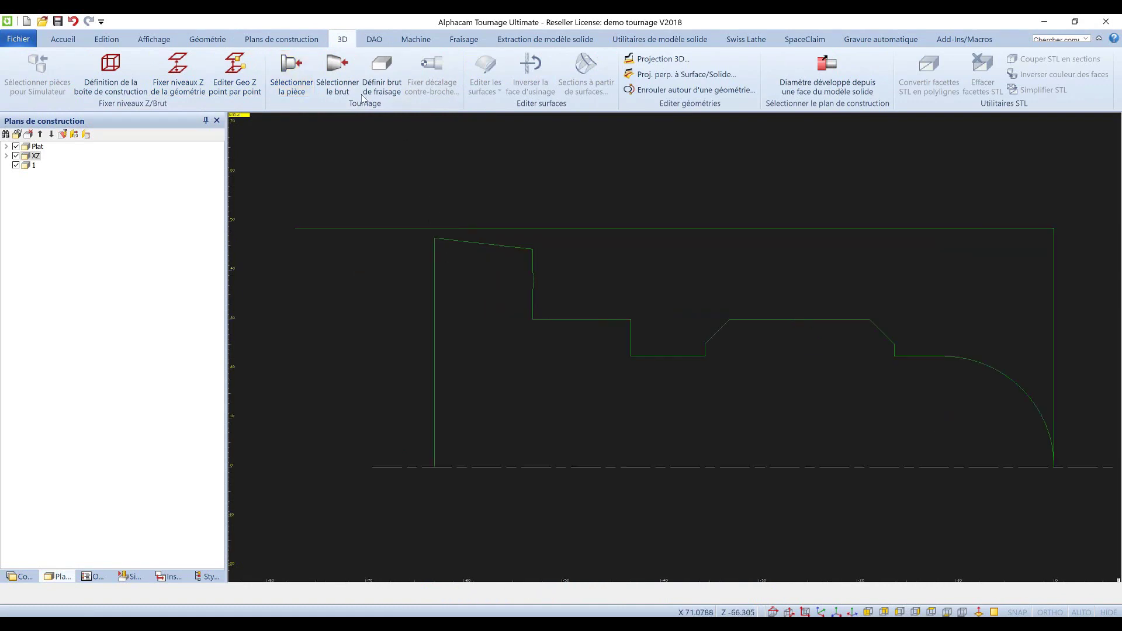
left_click(338, 70)
left_click(369, 228)
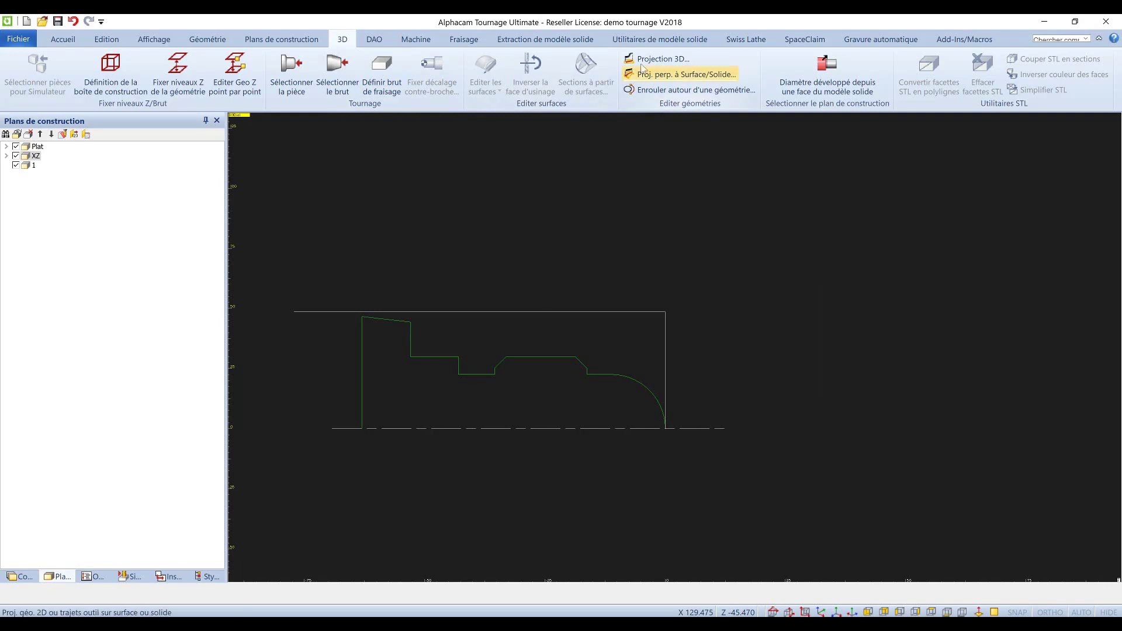
Place the tool change position beyond the stock at about X 85, Z 38
left_click(416, 39)
left_click(34, 73)
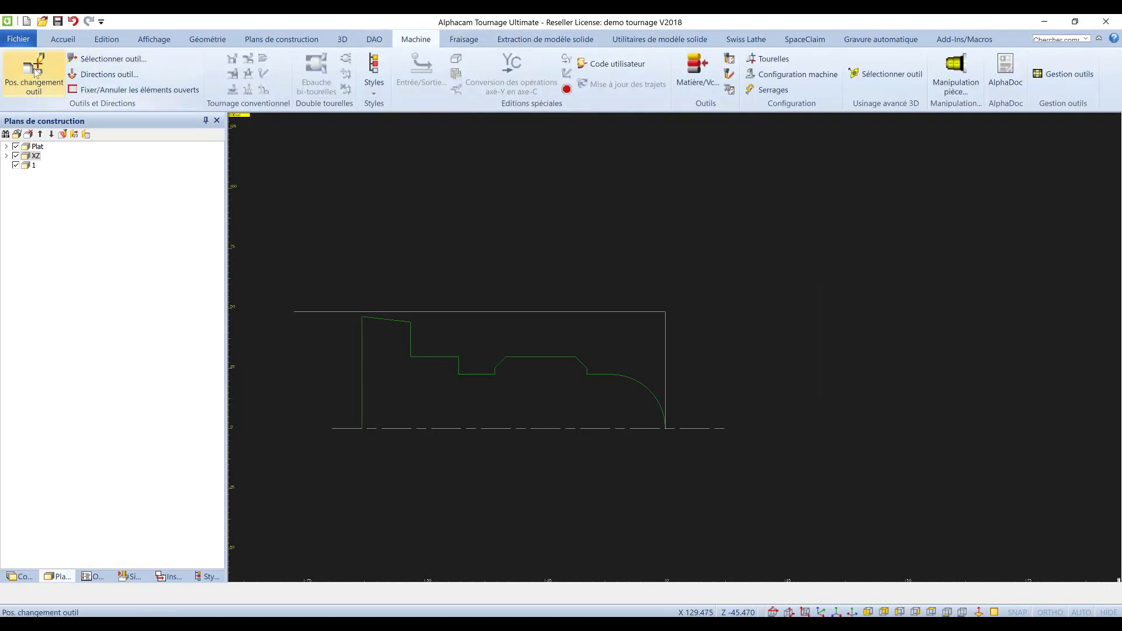
left_click(847, 223)
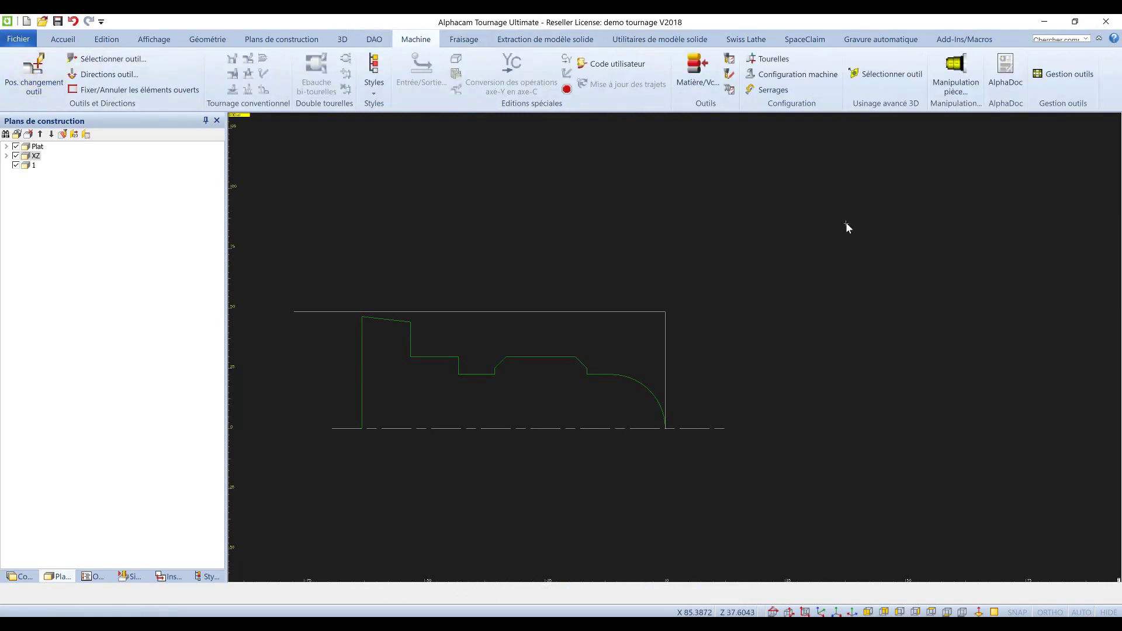
Import demo tournage V2018.ipt from the Démo 1 folder again, clearing the existing geometry from memory
mouse_move(293, 605)
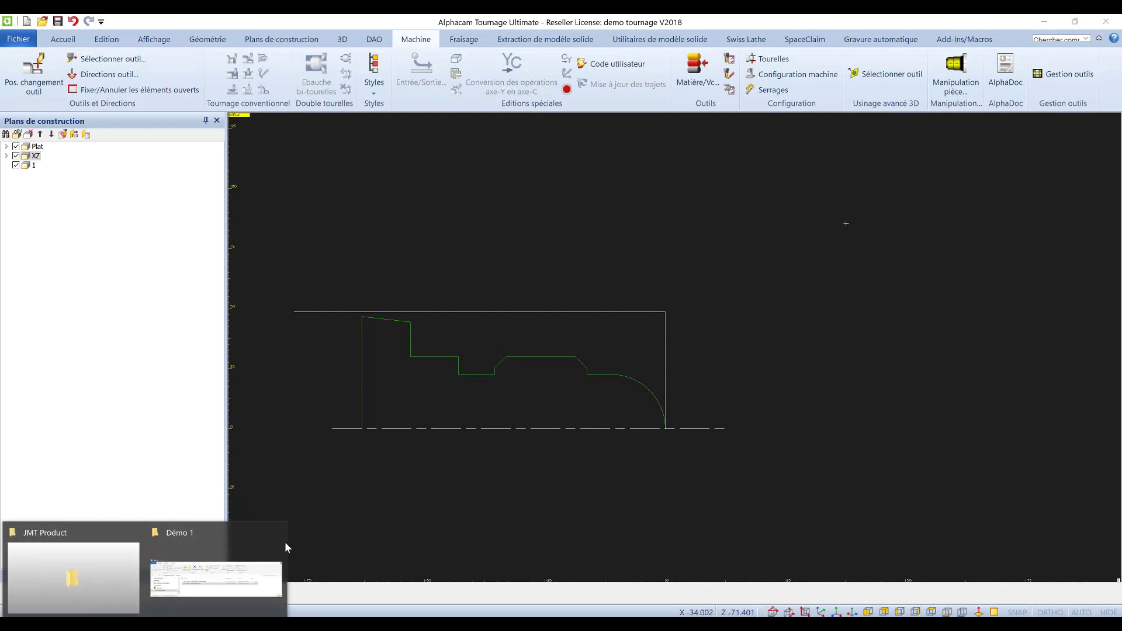
left_click(251, 535)
left_click_drag(419, 225, 516, 369)
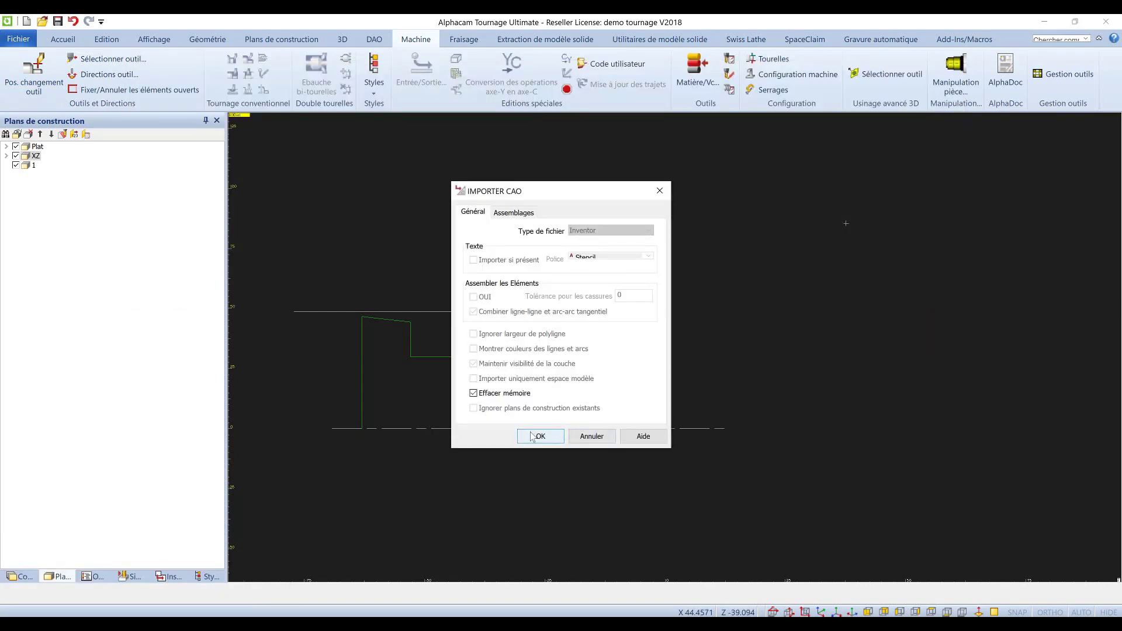
left_click(538, 437)
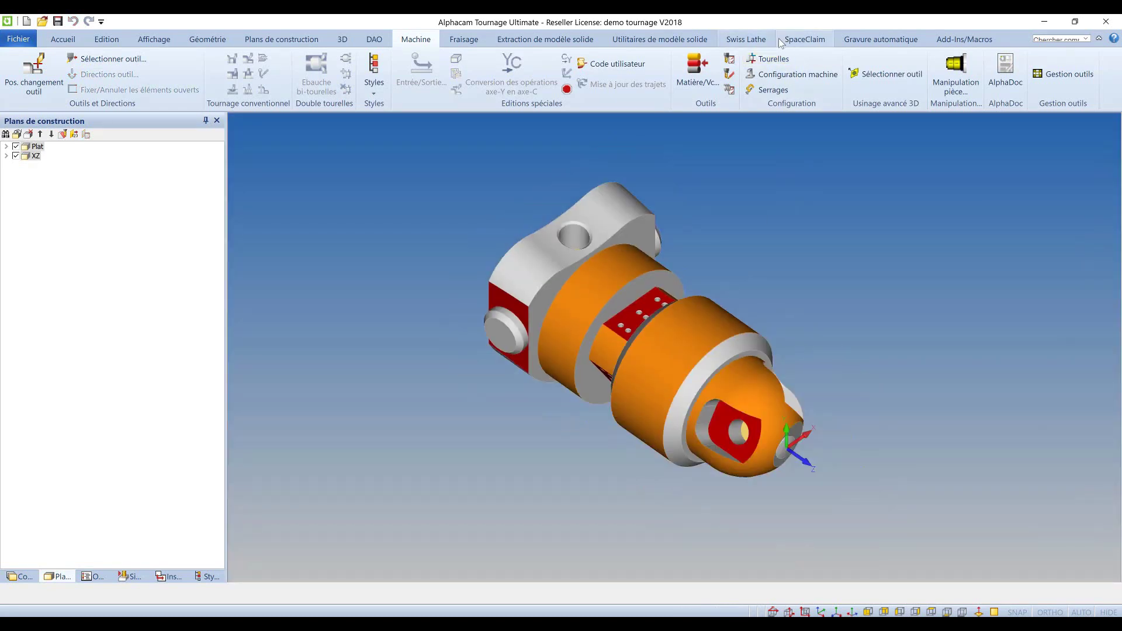
Start a Swiss Lathe part and stock definition based on a solid, and select the imported model as its source
left_click(746, 39)
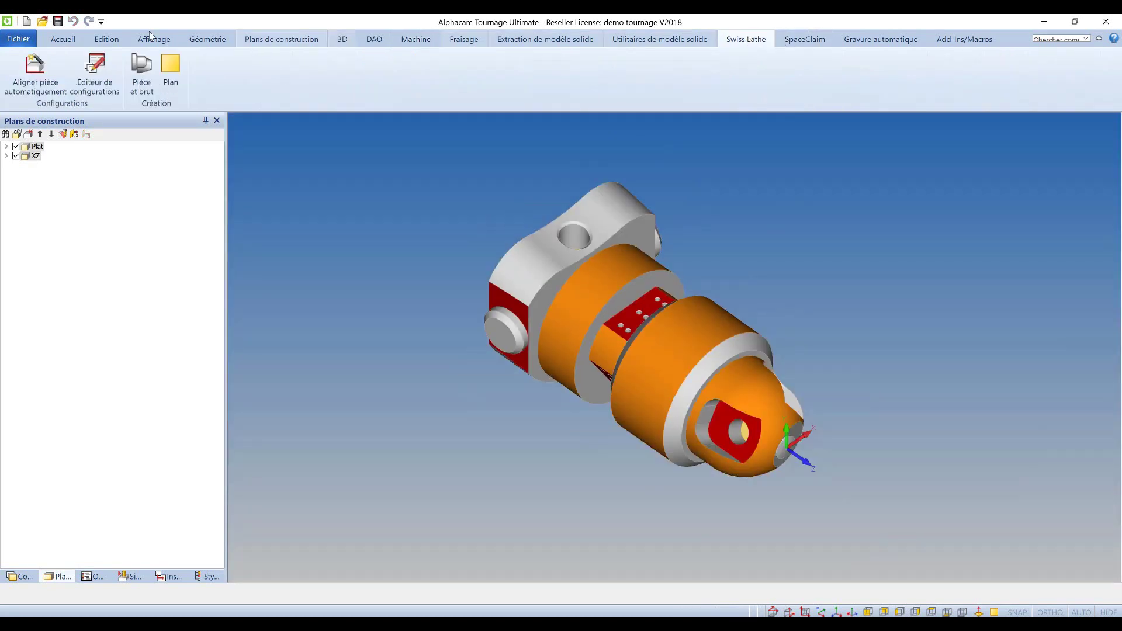
left_click(142, 67)
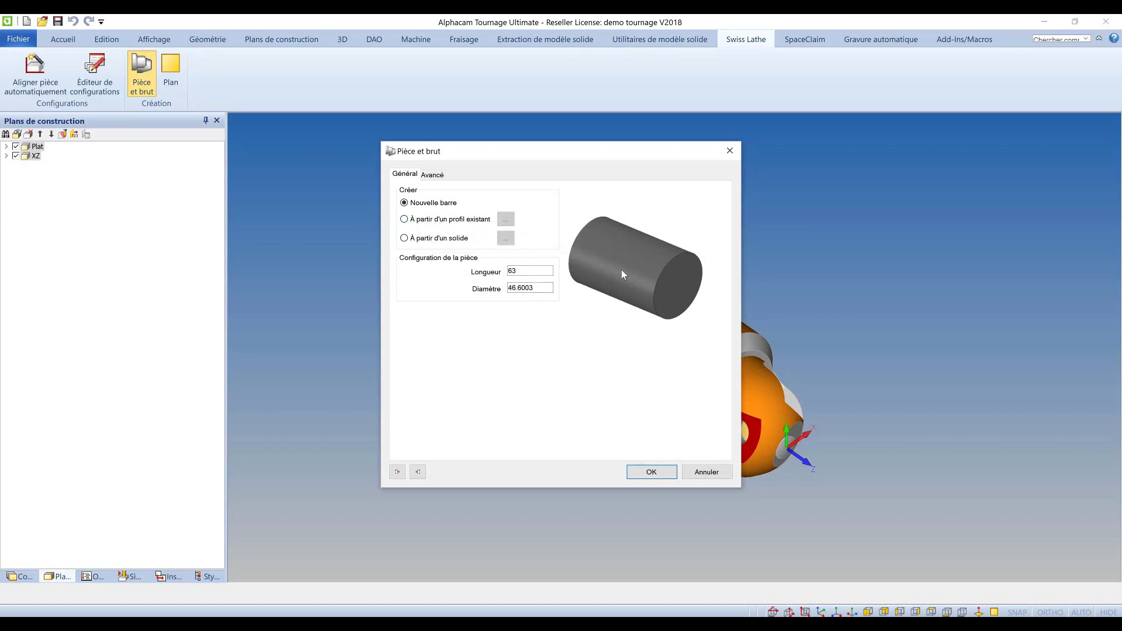
left_click(439, 240)
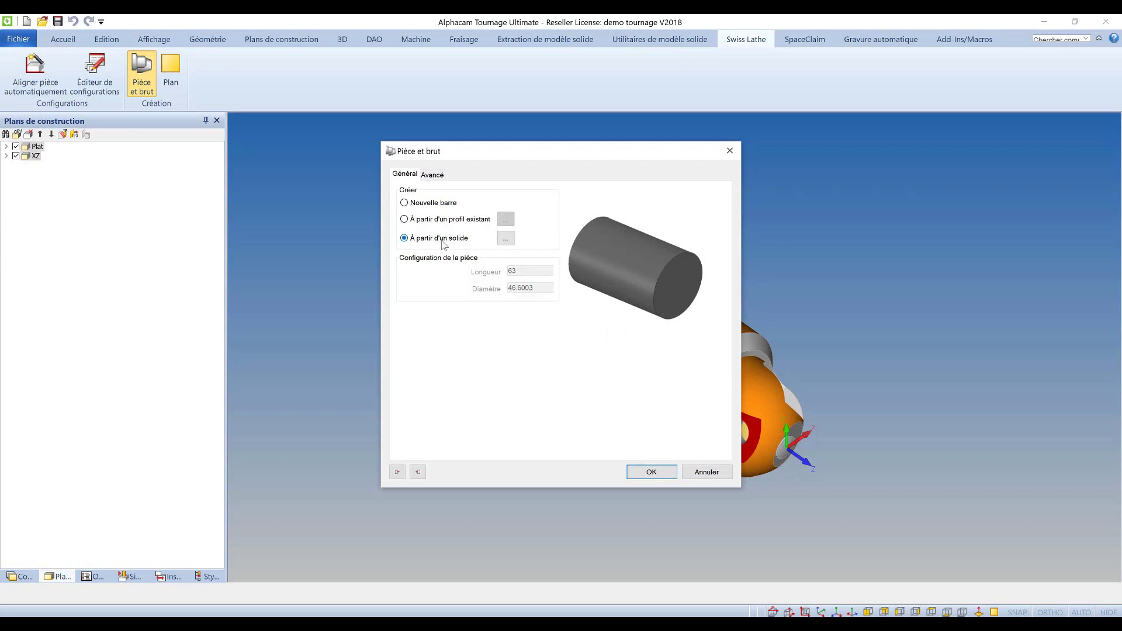
left_click(507, 239)
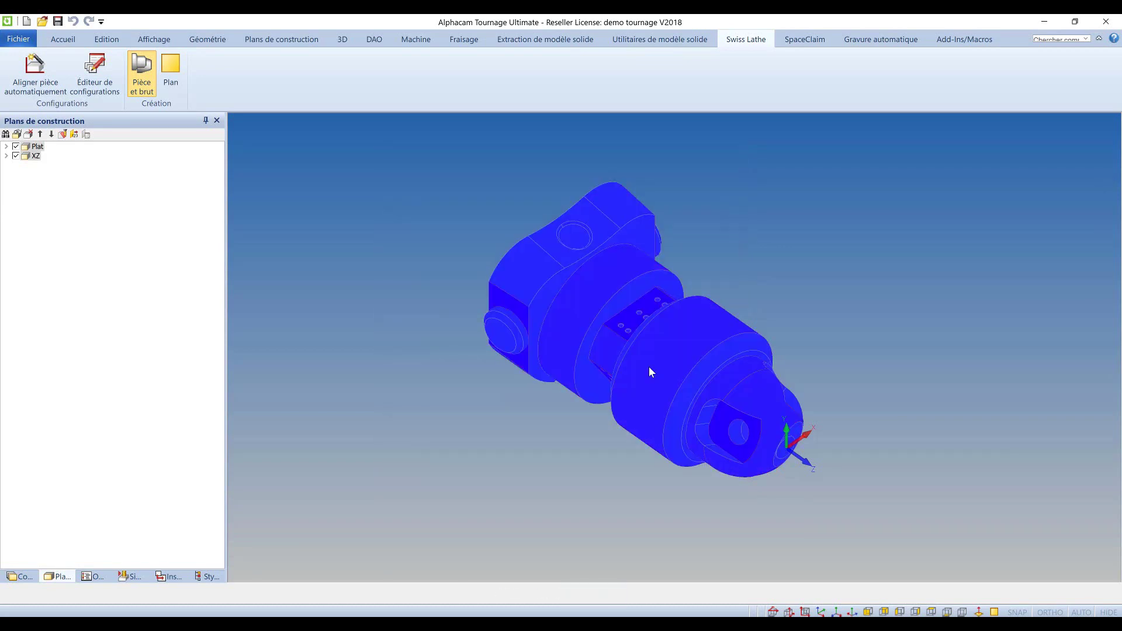
left_click(649, 367)
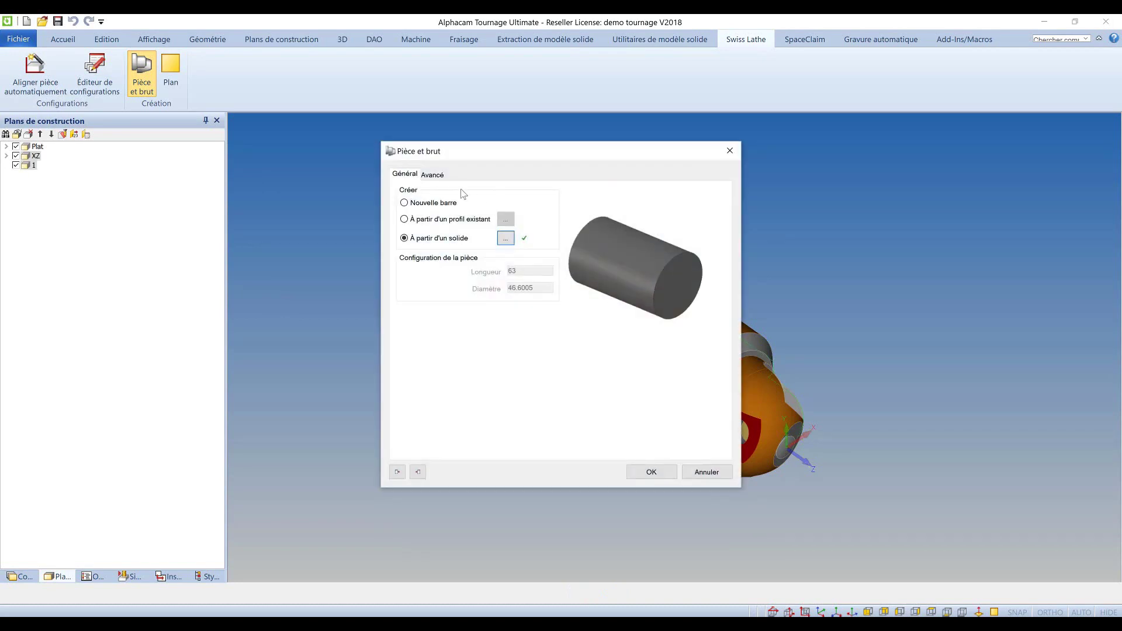
Define the stock by diameter with a value of 48, and generate the part and stock profiles
left_click(435, 177)
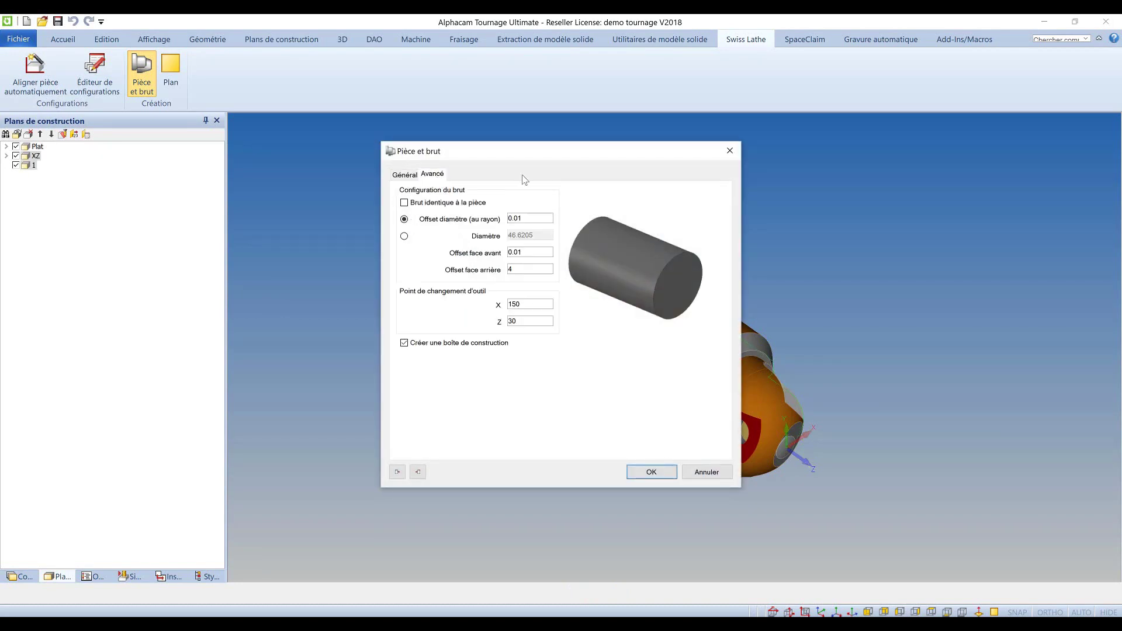
left_click(404, 236)
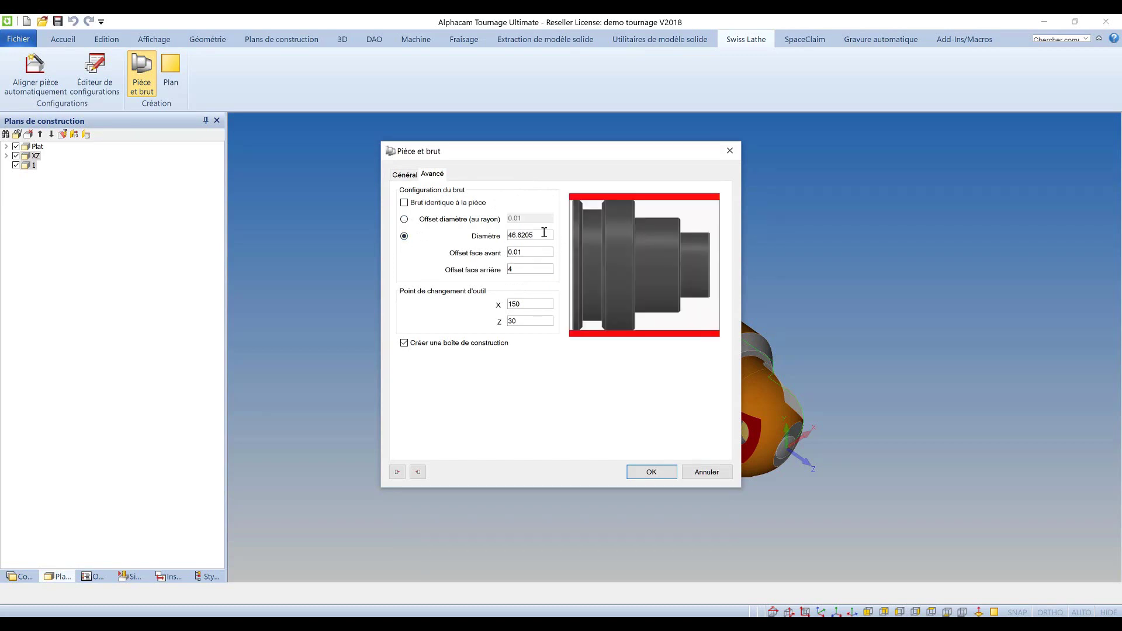
double_click(543, 235)
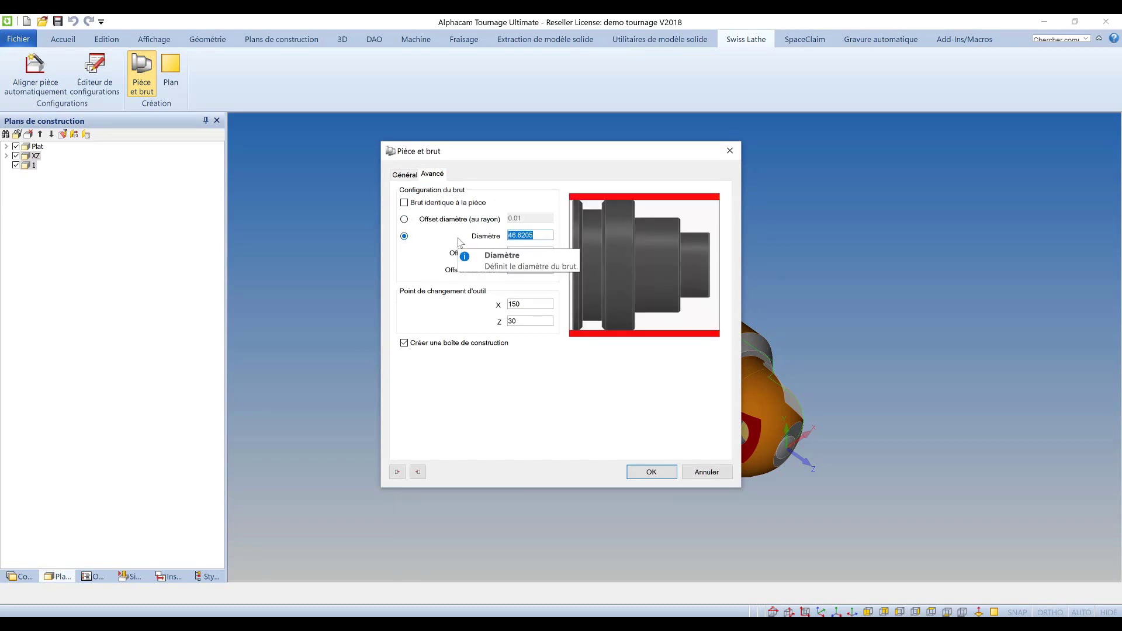
type("48")
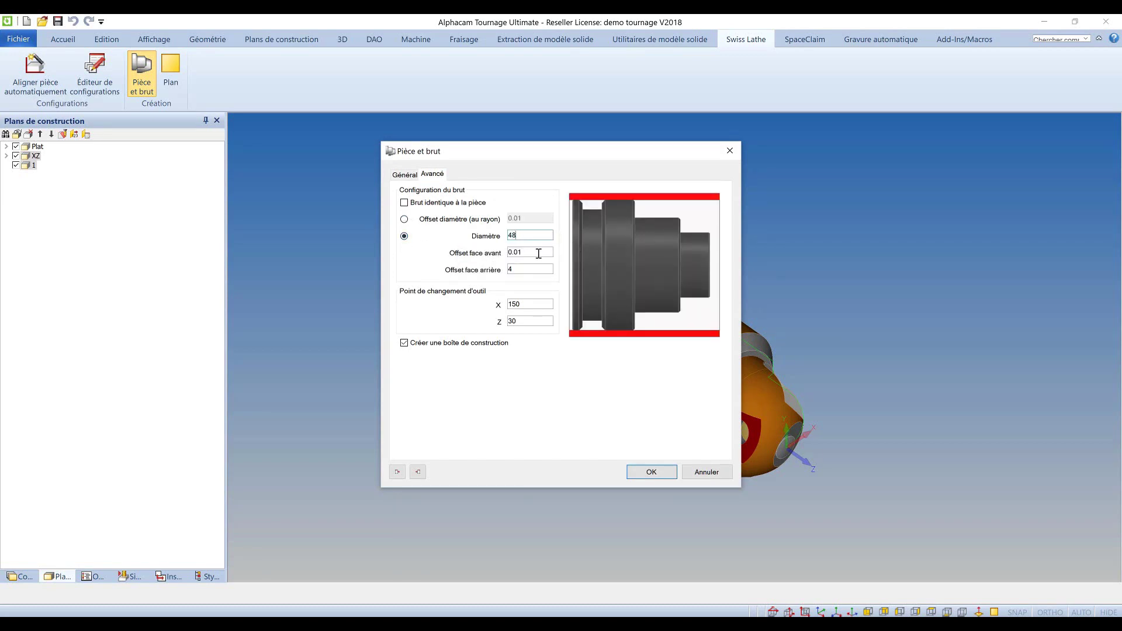
left_click(539, 252)
left_click(536, 270)
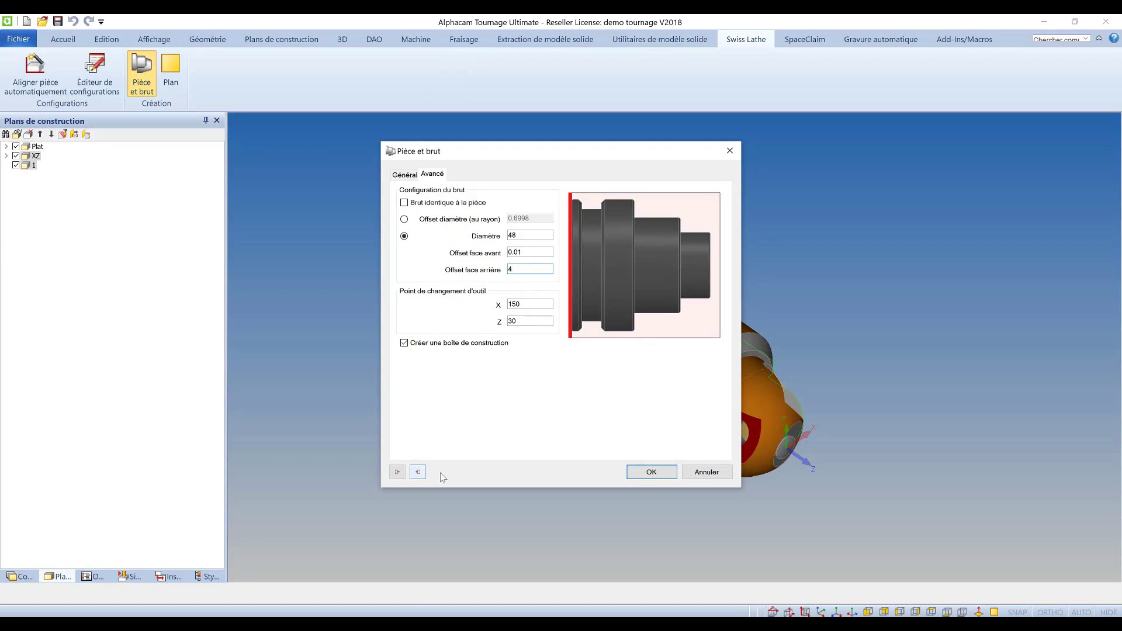
left_click(647, 473)
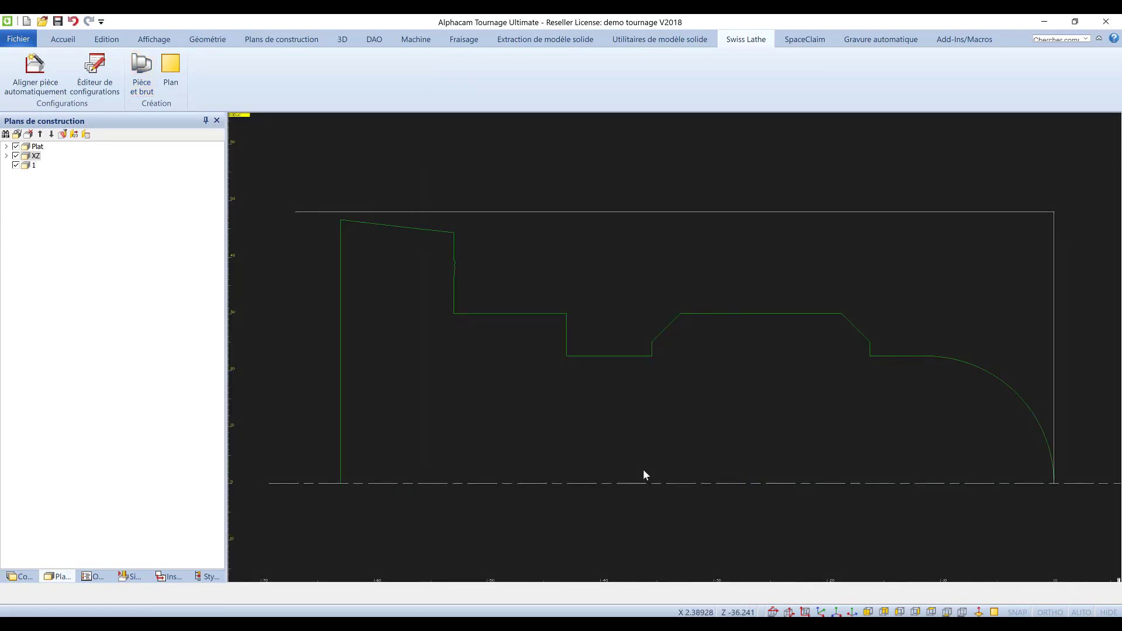
scroll(643, 409, "down", 2)
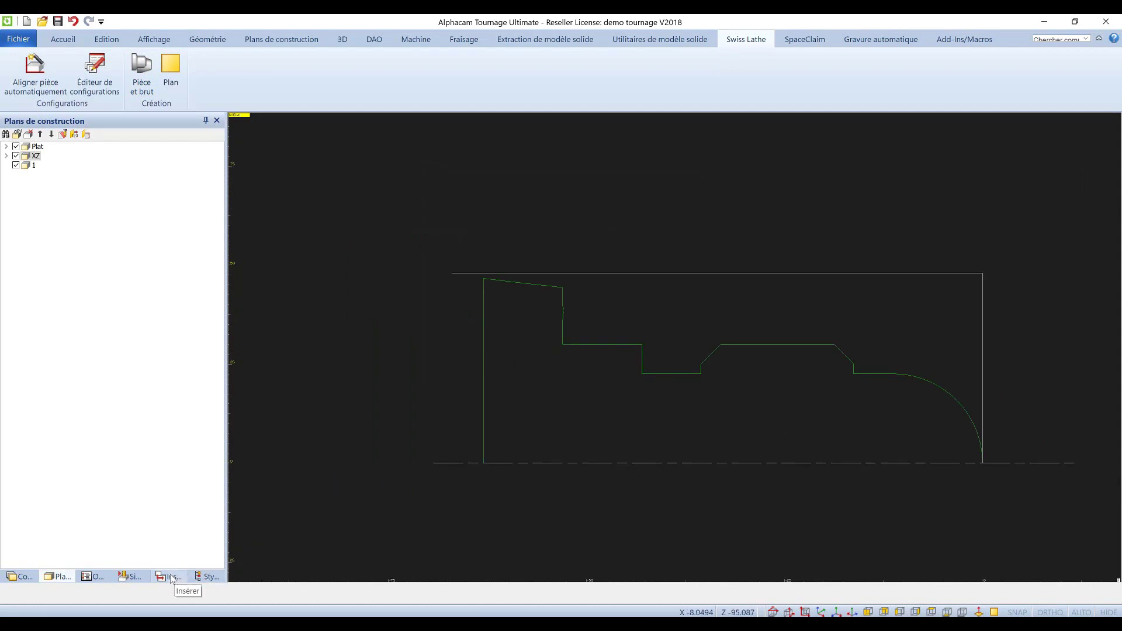
Open the diameter roughing operation of the Face+Ebauche+Finition machining style in the Présentation 2018 folder for editing
left_click(208, 576)
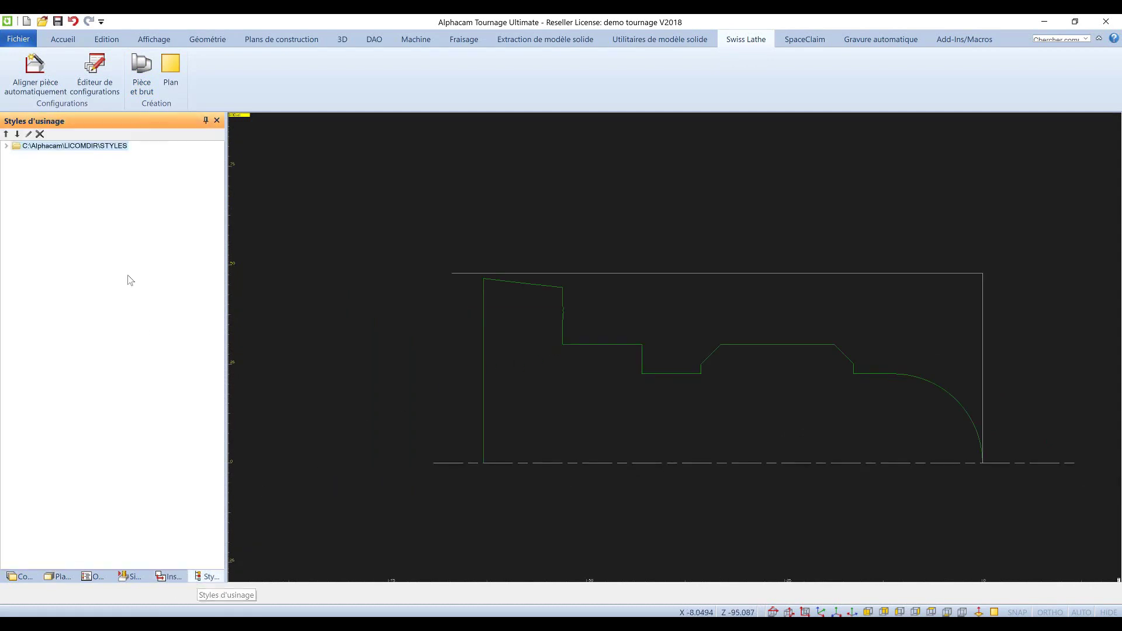
left_click(7, 146)
left_click(17, 286)
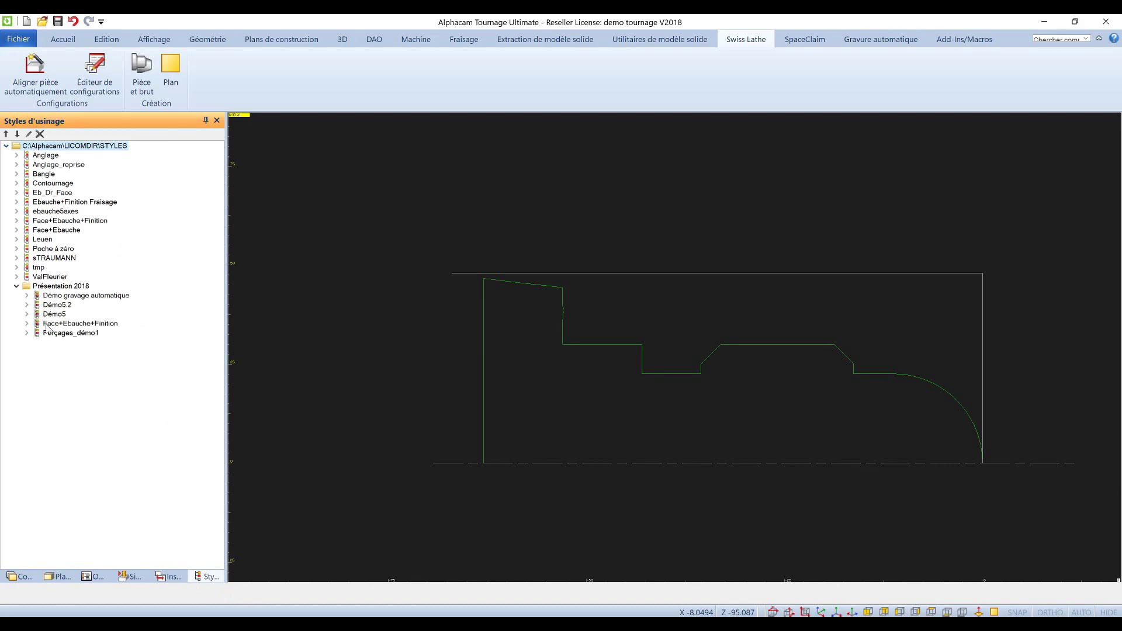
left_click(27, 323)
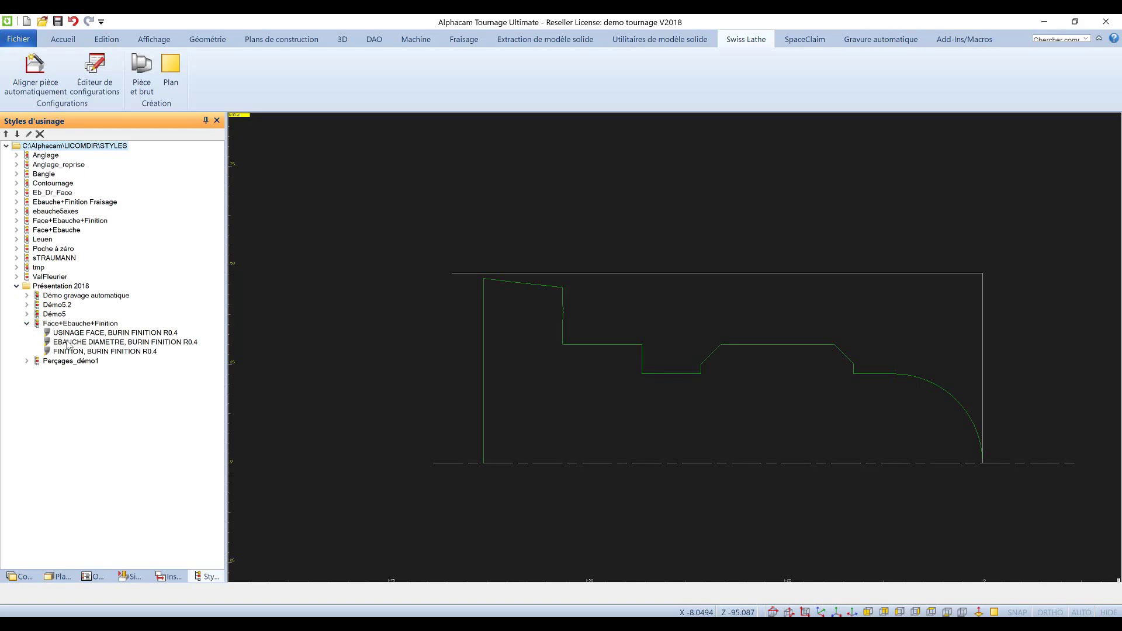
right_click(67, 342)
left_click(86, 348)
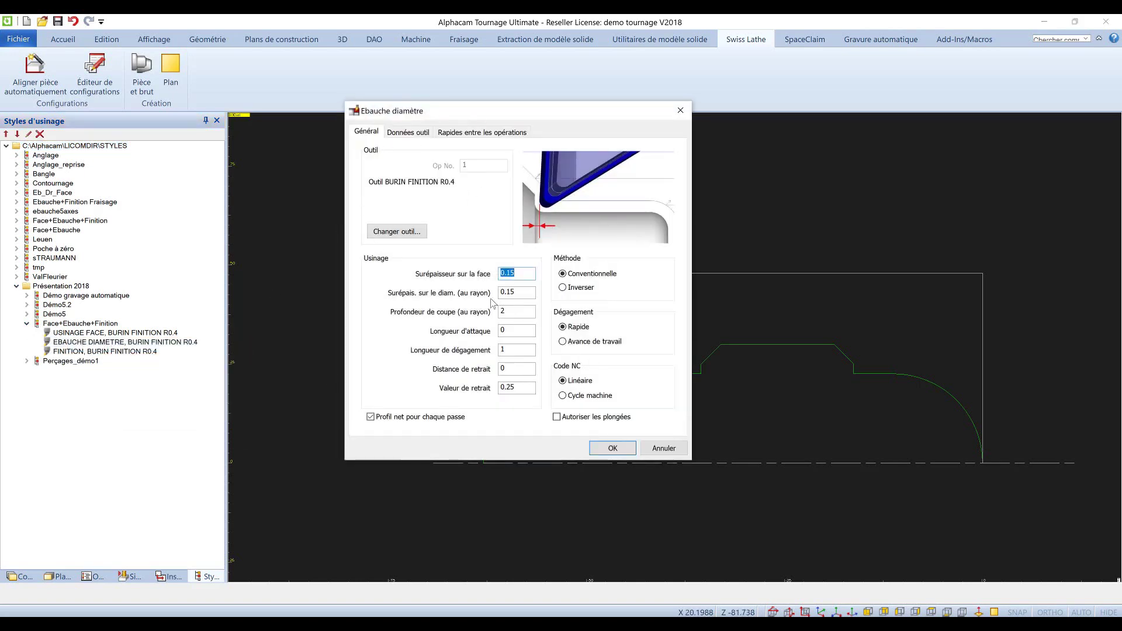
Review the roughing operation's allowance, lead-in, clearance and retract parameters, and close it without changes
left_click(518, 291)
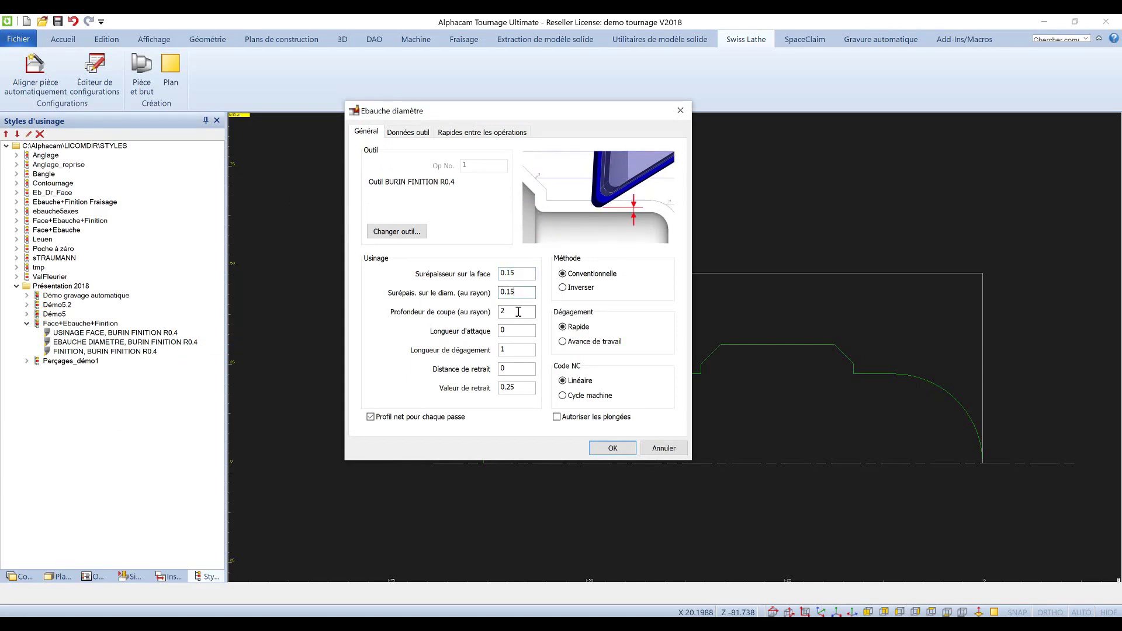
left_click(518, 330)
left_click(518, 353)
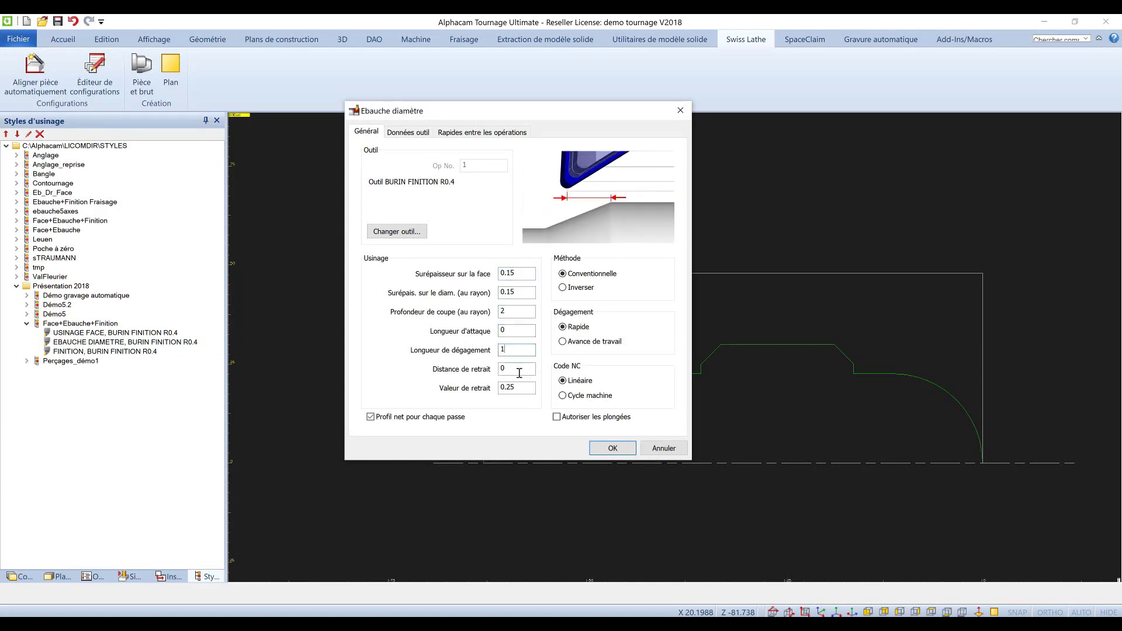
left_click(518, 369)
left_click(521, 389)
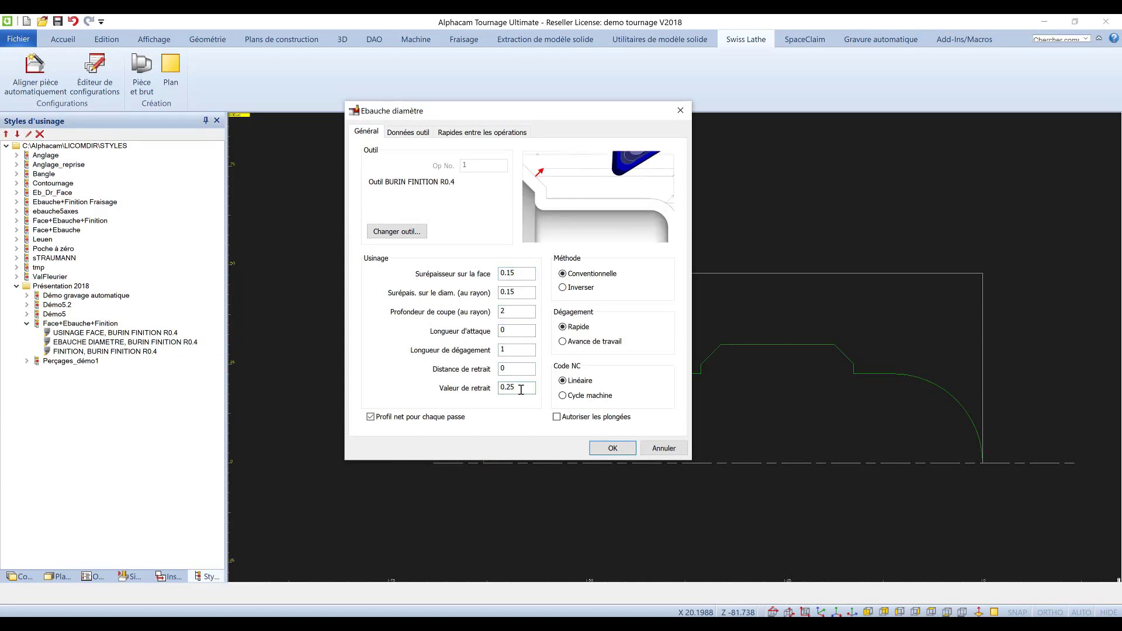
left_click(530, 291)
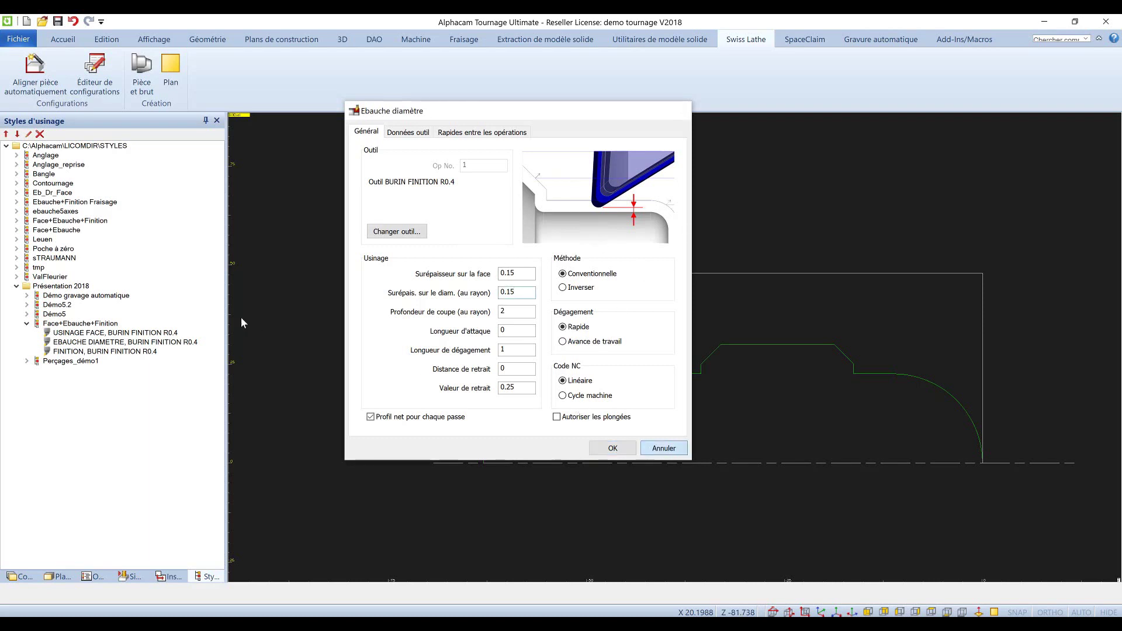
left_click(613, 448)
Review the cutting parameters of the style's USINAGE FACE operation and close it without changes
right_click(108, 334)
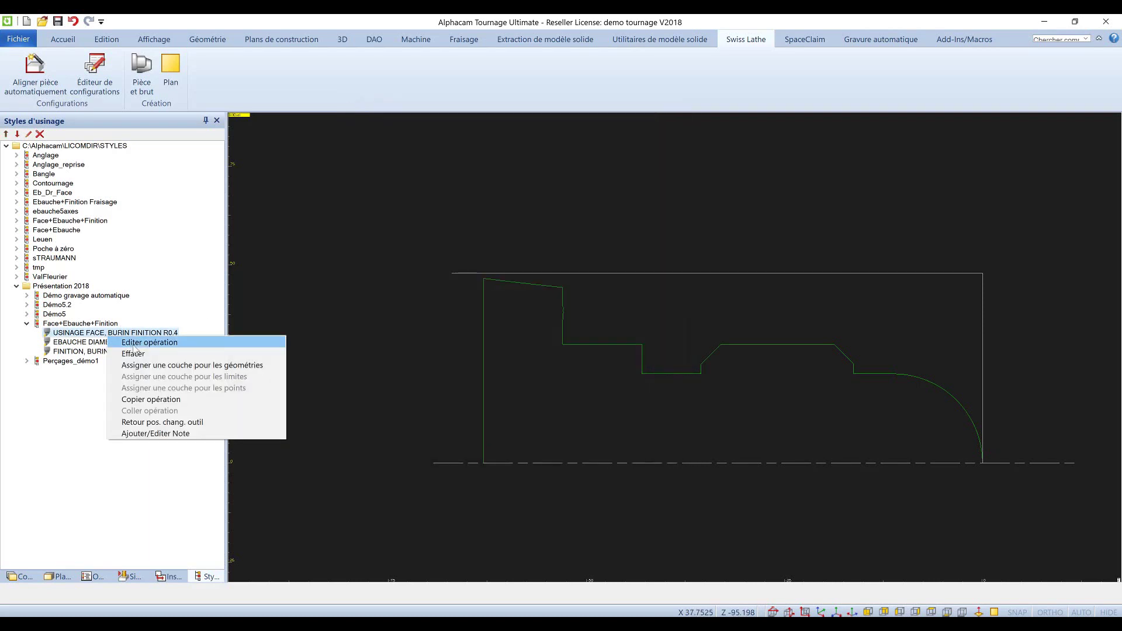
left_click(135, 347)
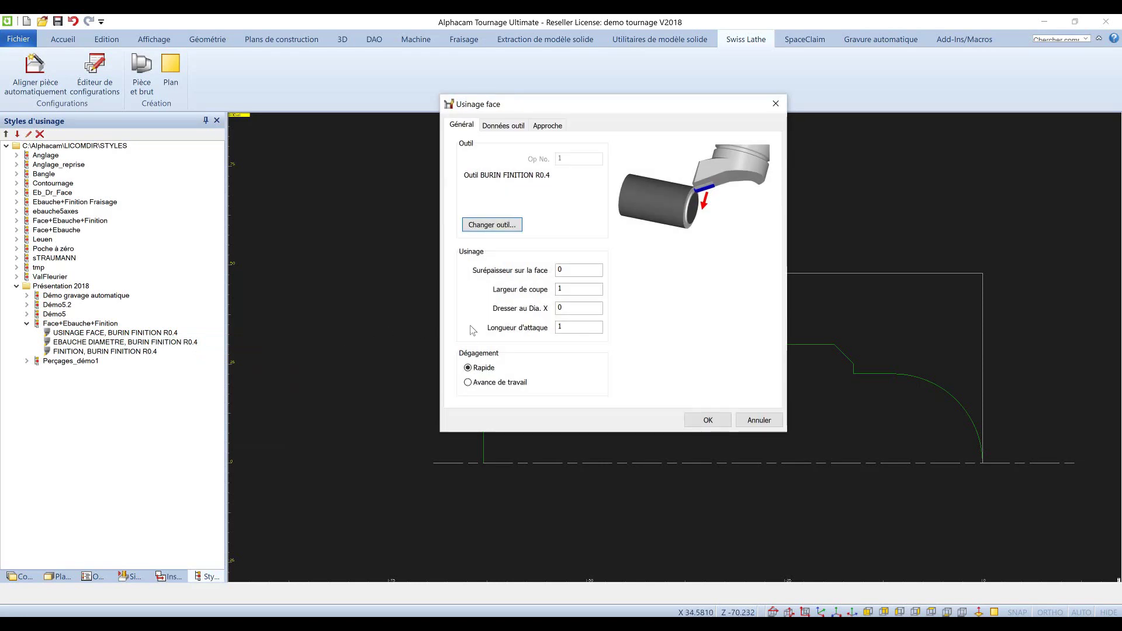
left_click(576, 310)
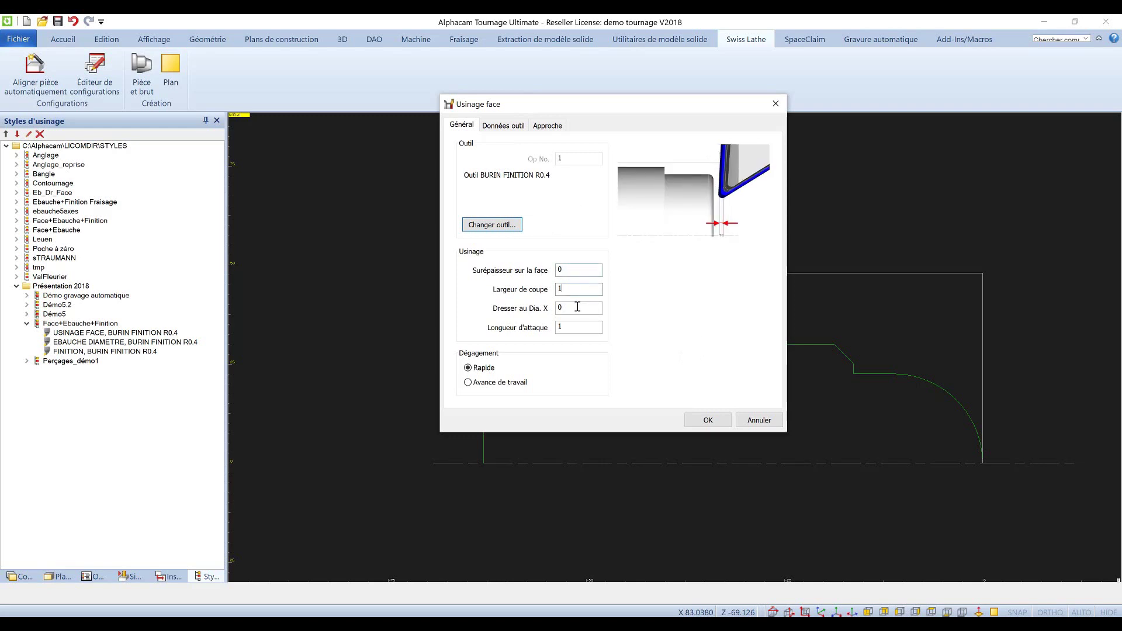
left_click(758, 421)
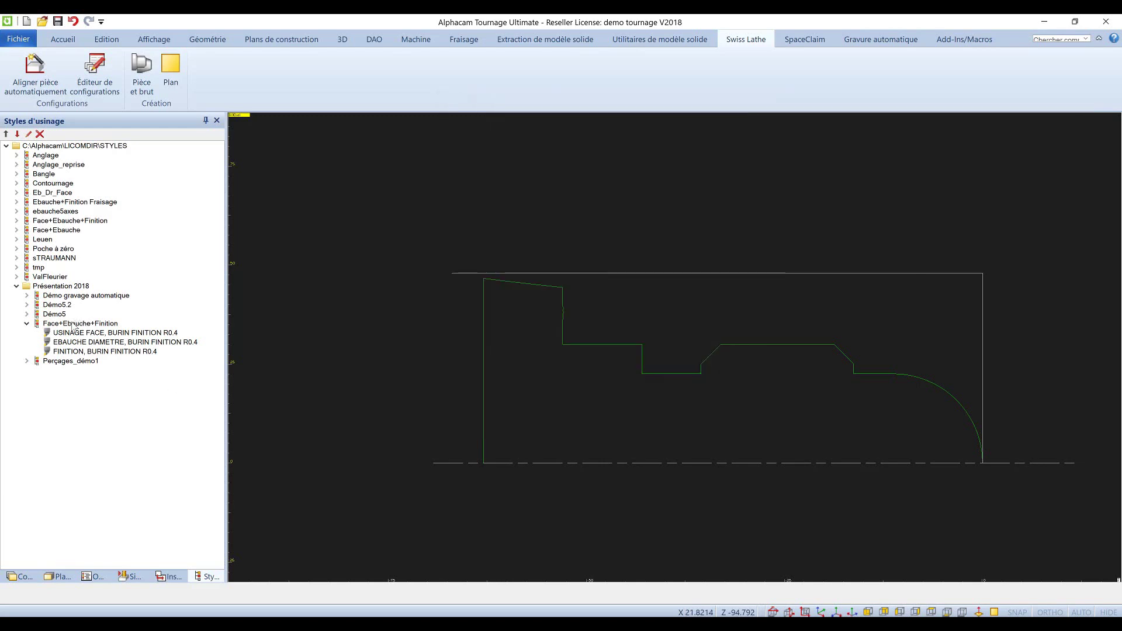
Apply the Face+Ebauche+Finition style, selecting the stock outline and the green part profile for face machining
right_click(72, 324)
left_click(117, 329)
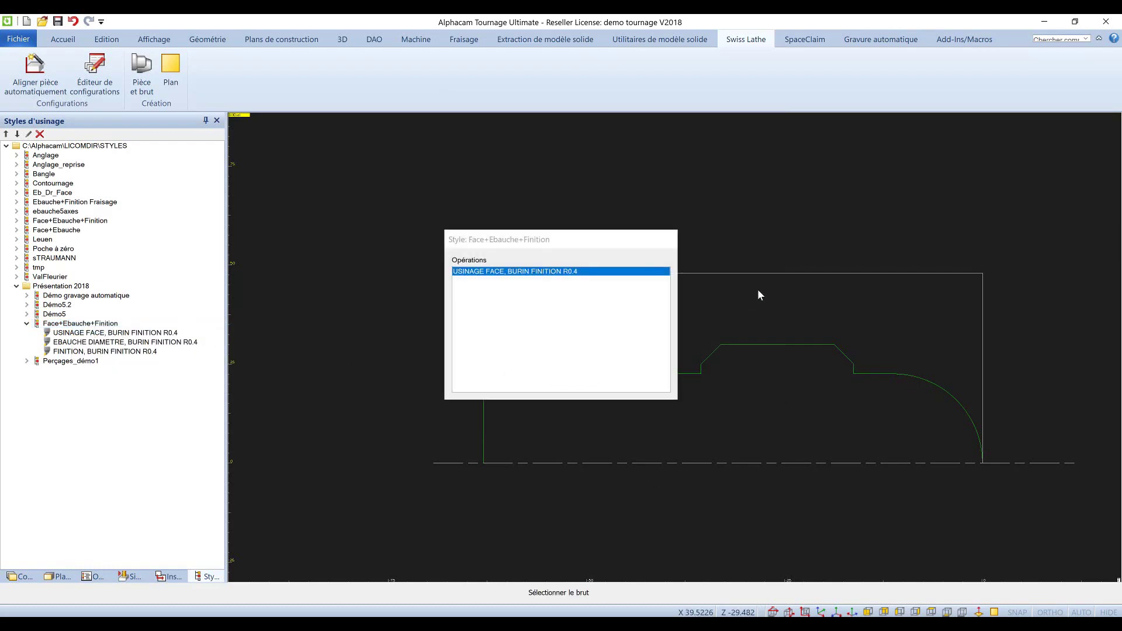
left_click(763, 273)
left_click(779, 346)
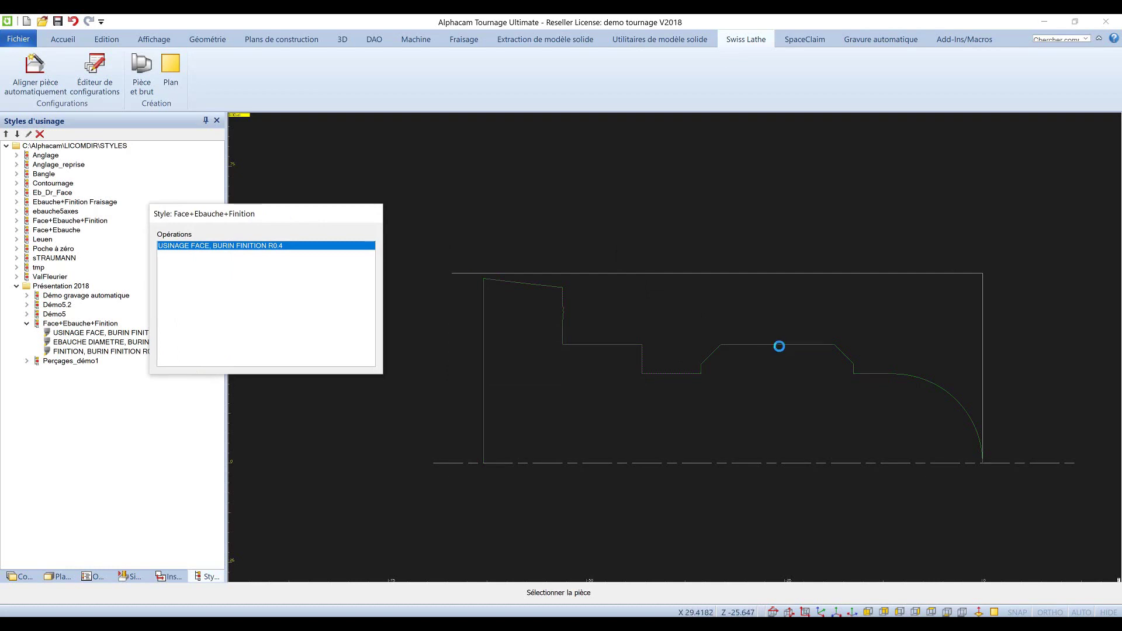
Generate the diameter roughing from the part's nose endpoint on the axis to the far end of its outer profile
left_click(911, 272)
left_click(984, 460)
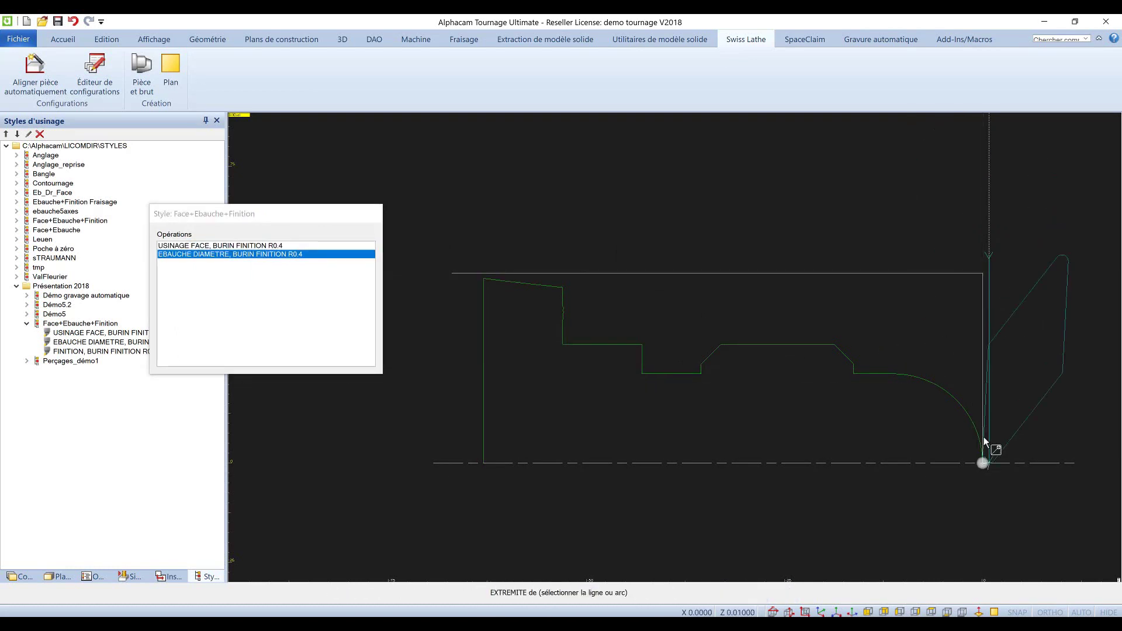
left_click(507, 281)
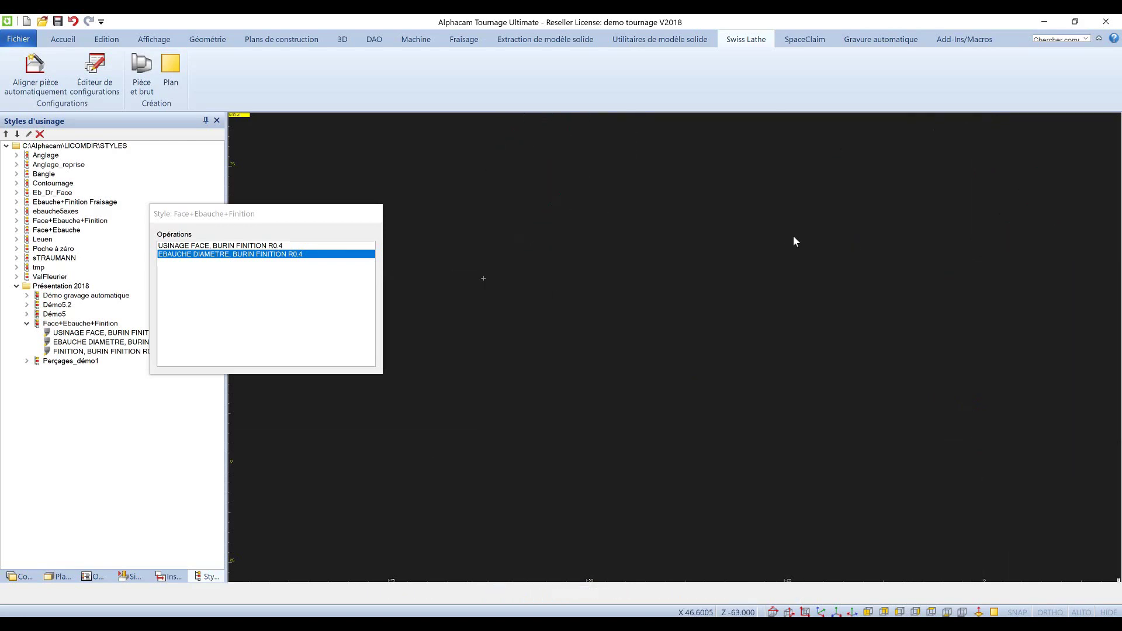
left_click(986, 272)
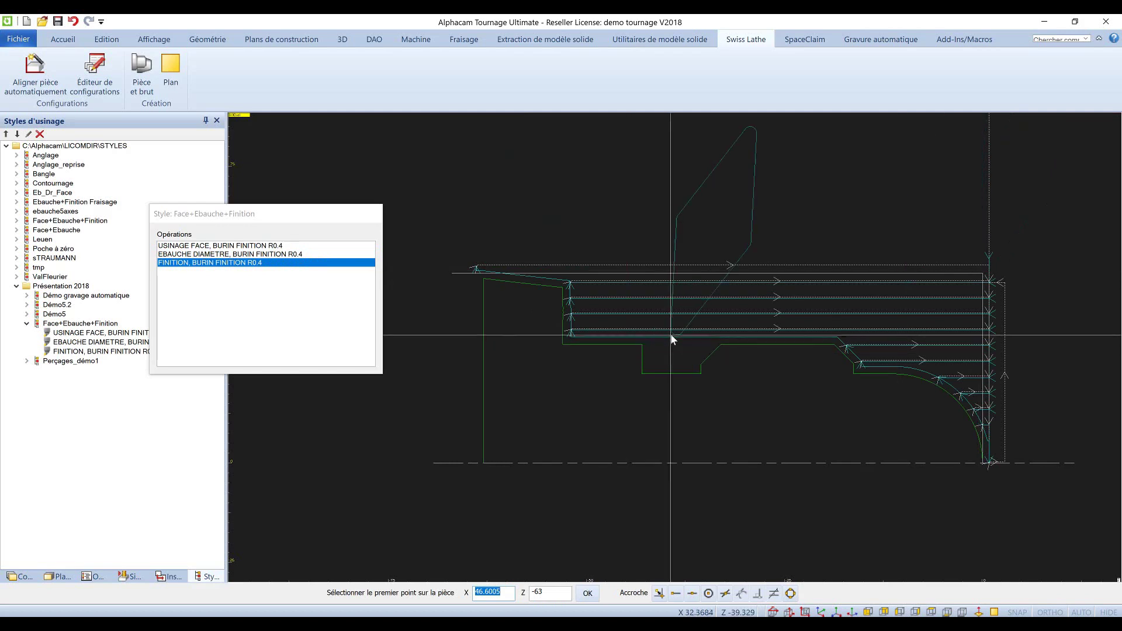
Generate the finishing pass from the nose endpoint to the profile corner just before the groove, snapping to endpoints
key("e")
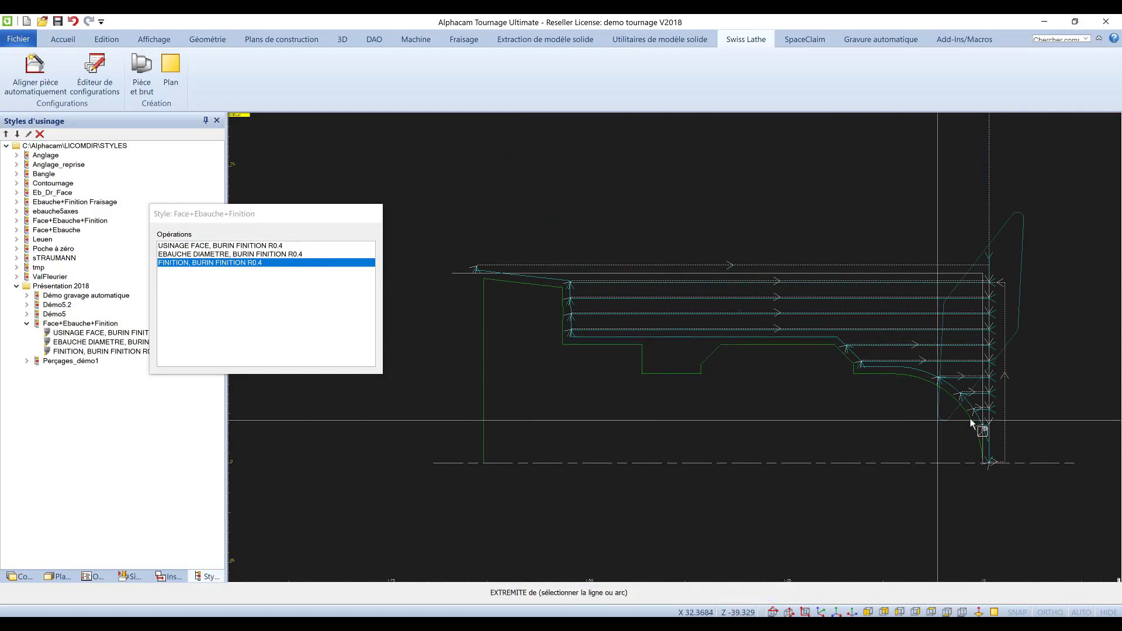
left_click(972, 425)
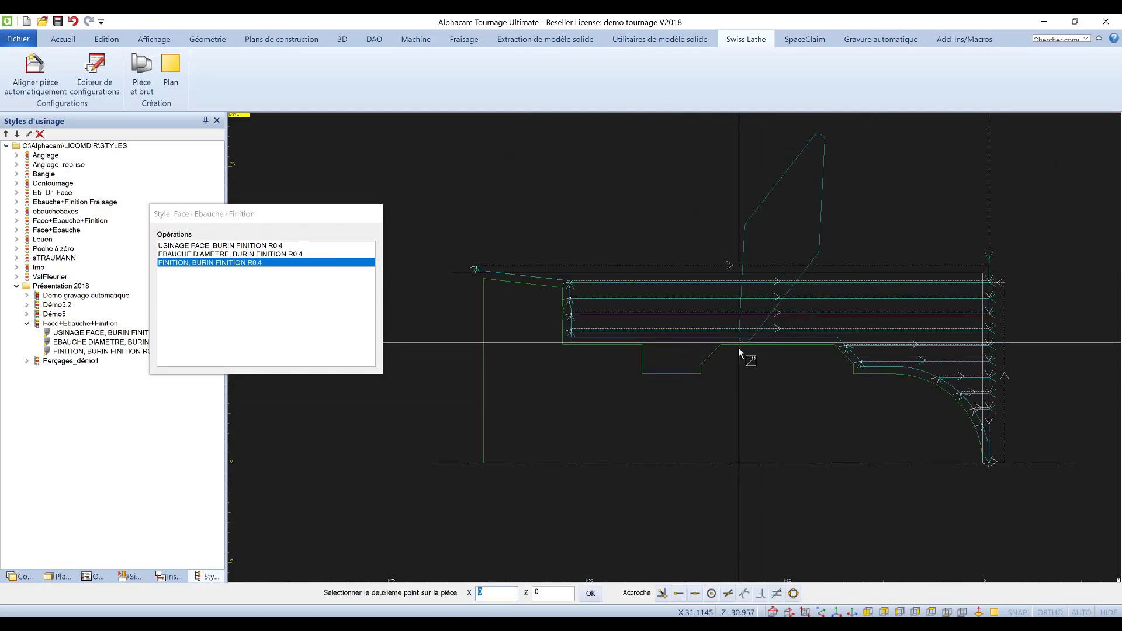
key("e")
left_click(745, 350)
key("Escape")
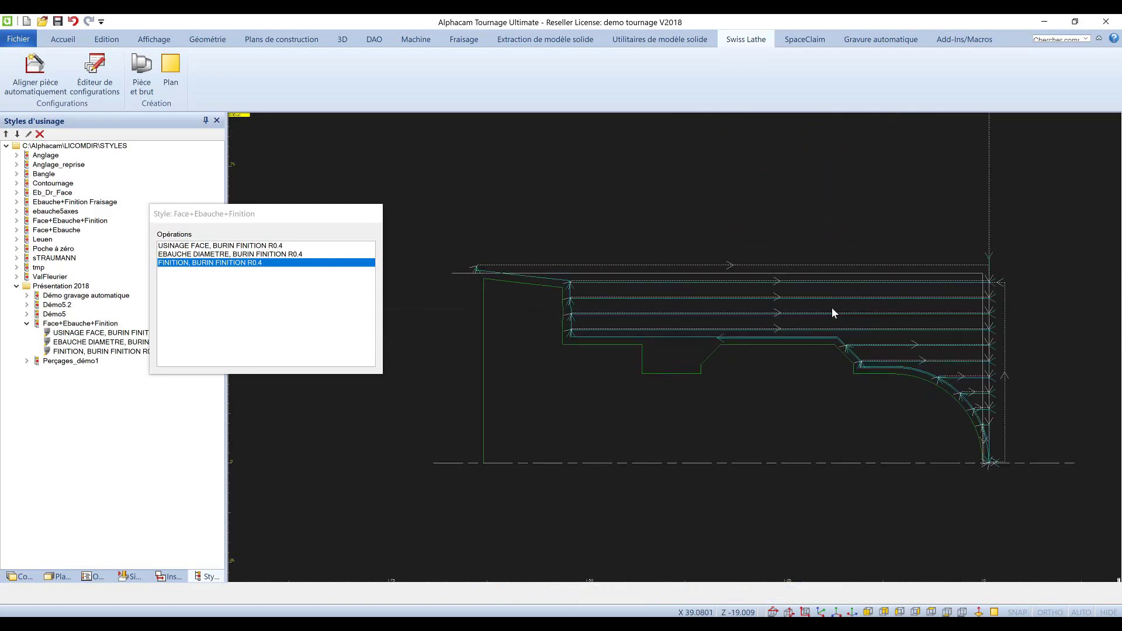
Run the solid simulation of the facing, roughing and finishing operations
right_click(650, 370)
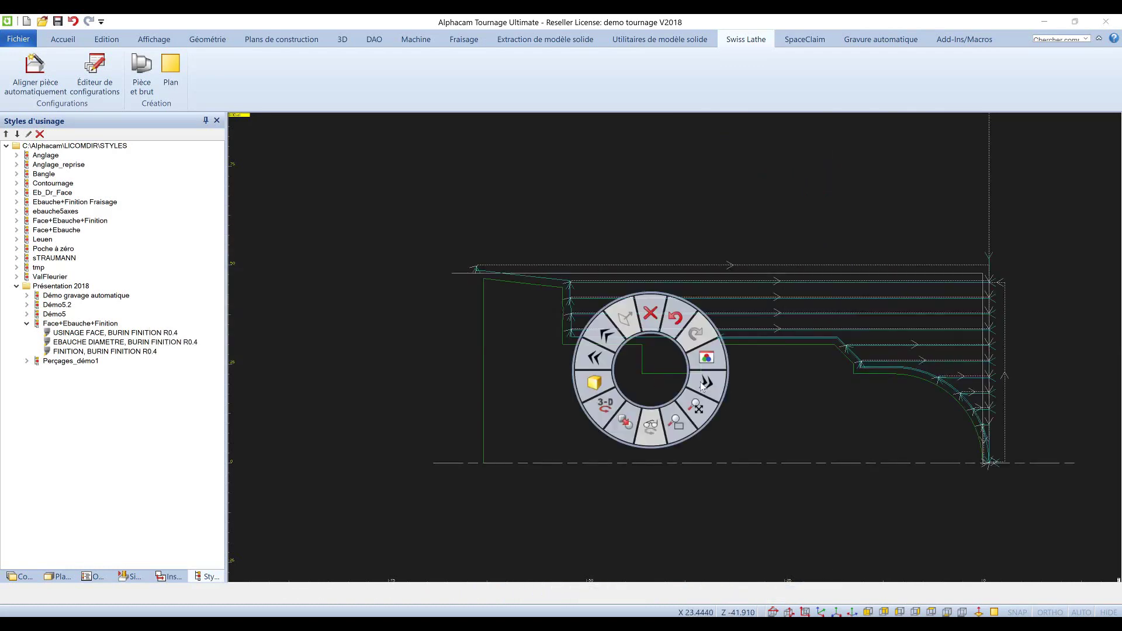
mouse_move(707, 383)
left_click(744, 385)
right_click(673, 395)
mouse_move(729, 408)
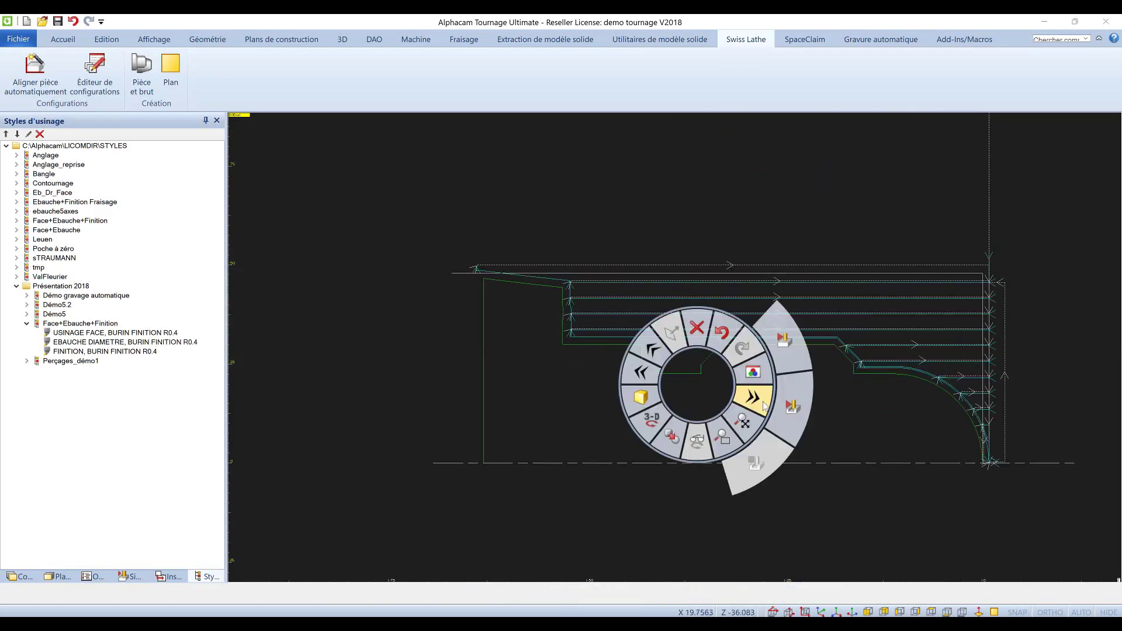
left_click(777, 402)
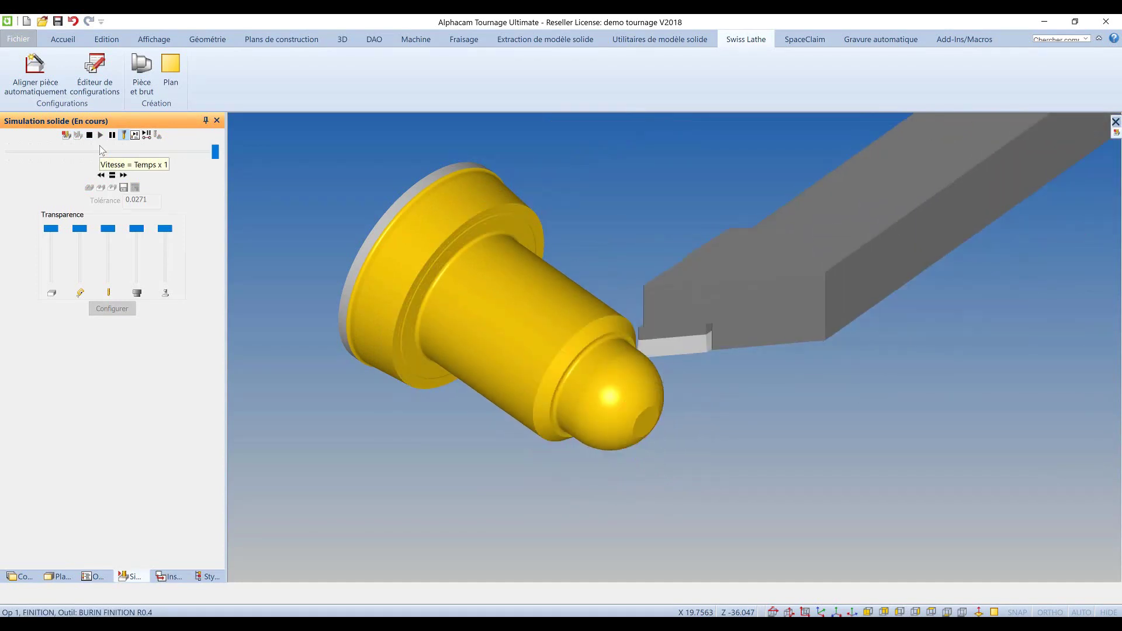
Hide the facing and roughing operations, simulate only the finishing pass on the full stock, and exit the simulation
left_click(92, 576)
left_click(31, 167)
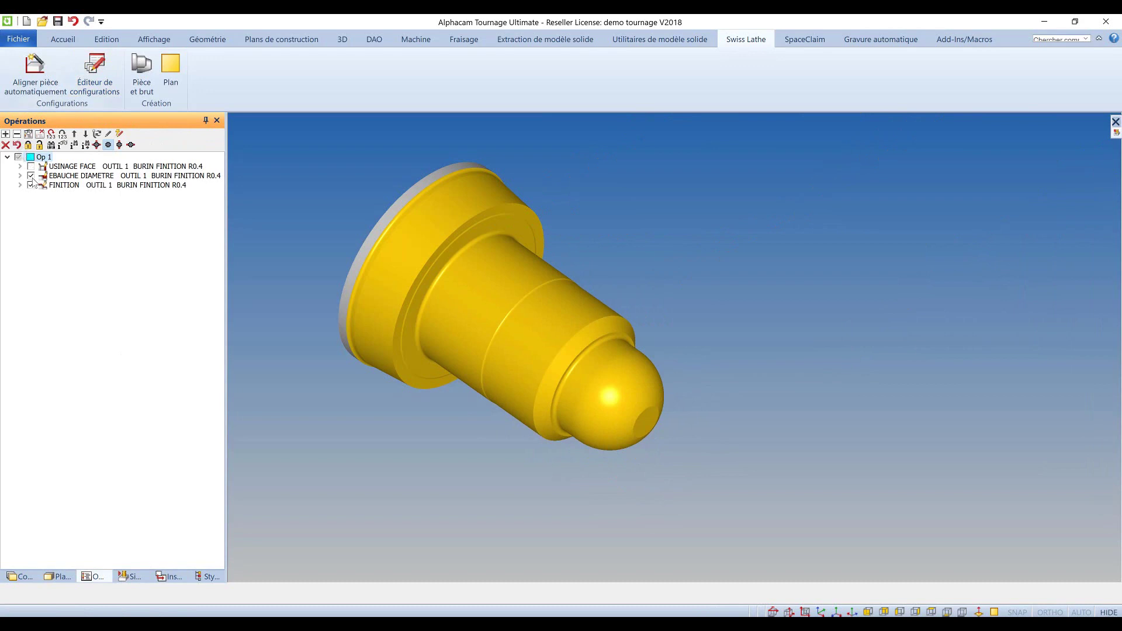
right_click(544, 258)
left_click(508, 351)
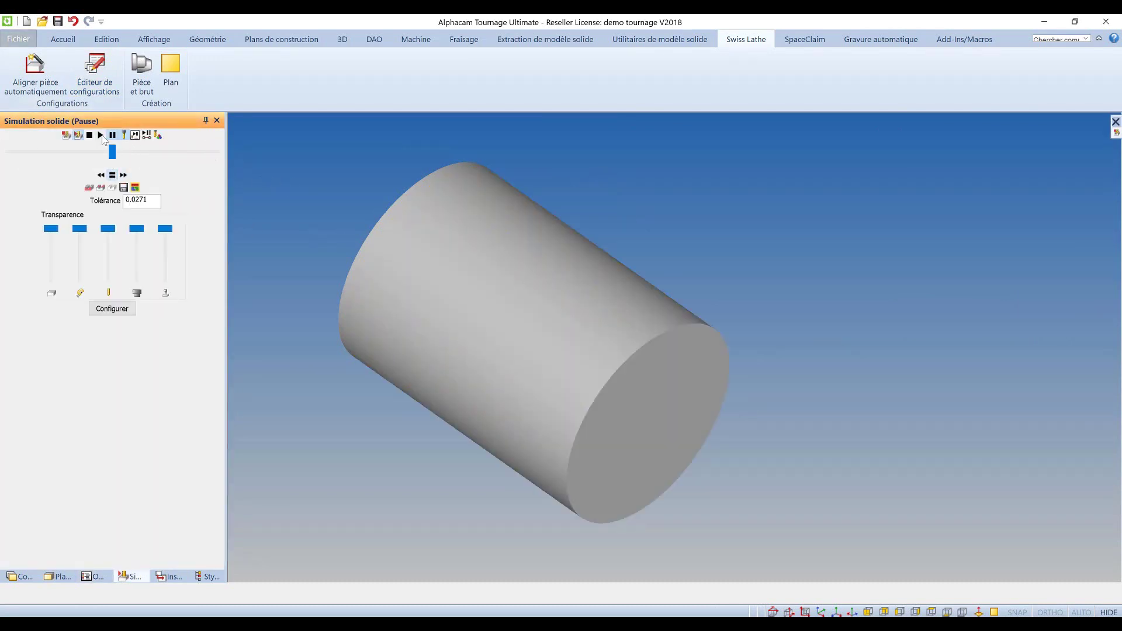
left_click(100, 135)
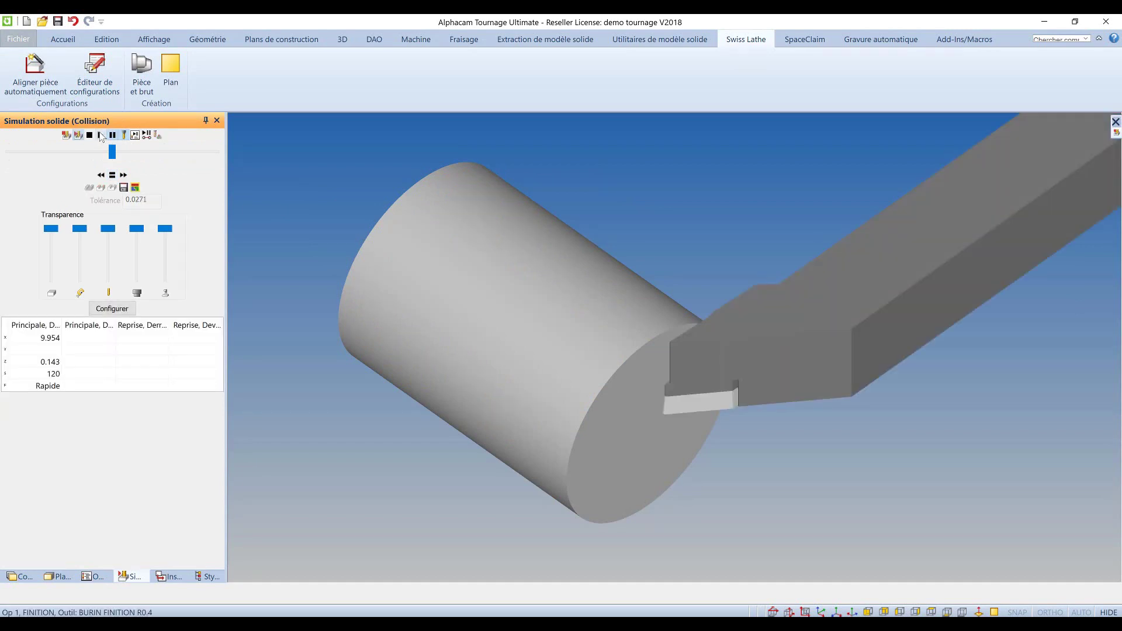
mouse_move(556, 354)
middle_mouse_down()
mouse_move(623, 363)
mouse_move(564, 345)
middle_mouse_up()
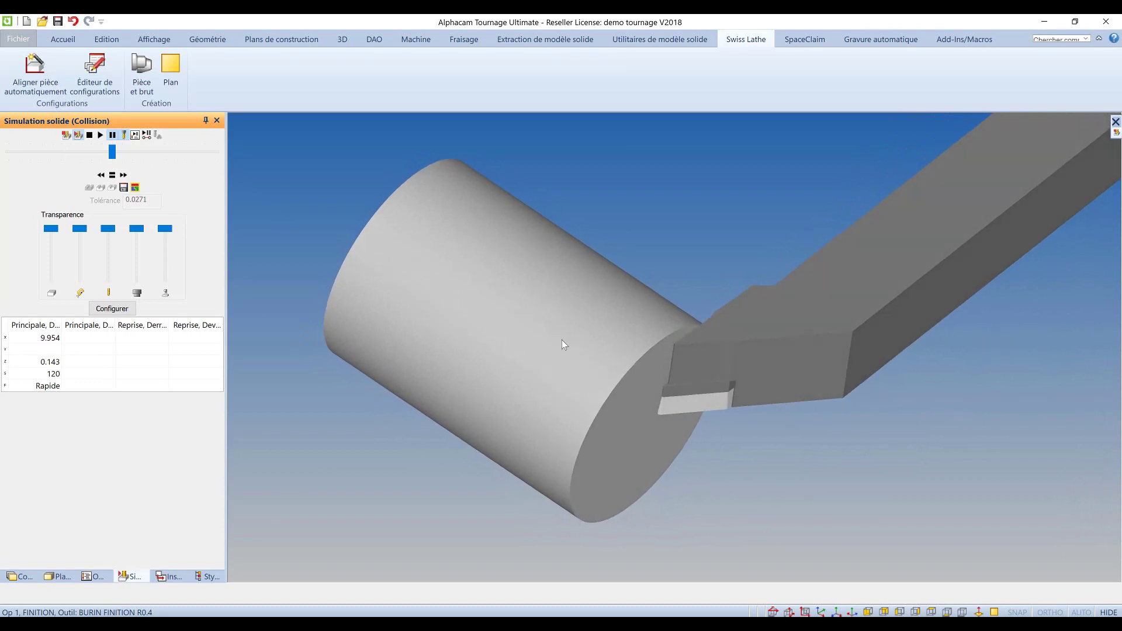
left_click(1116, 122)
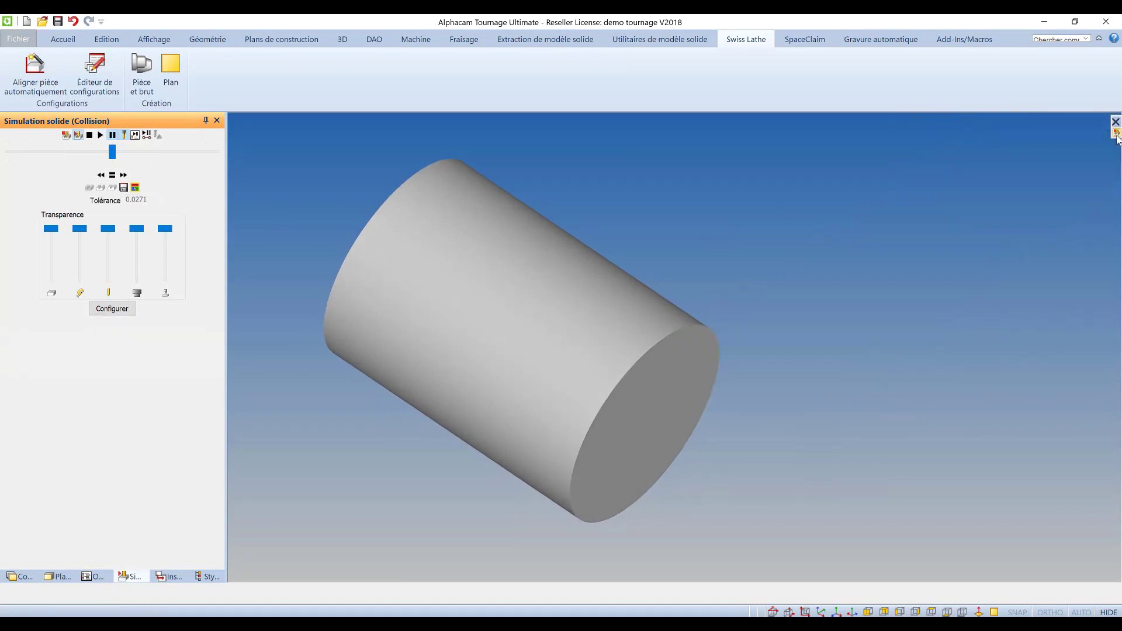
middle_click_drag(682, 293, 625, 335)
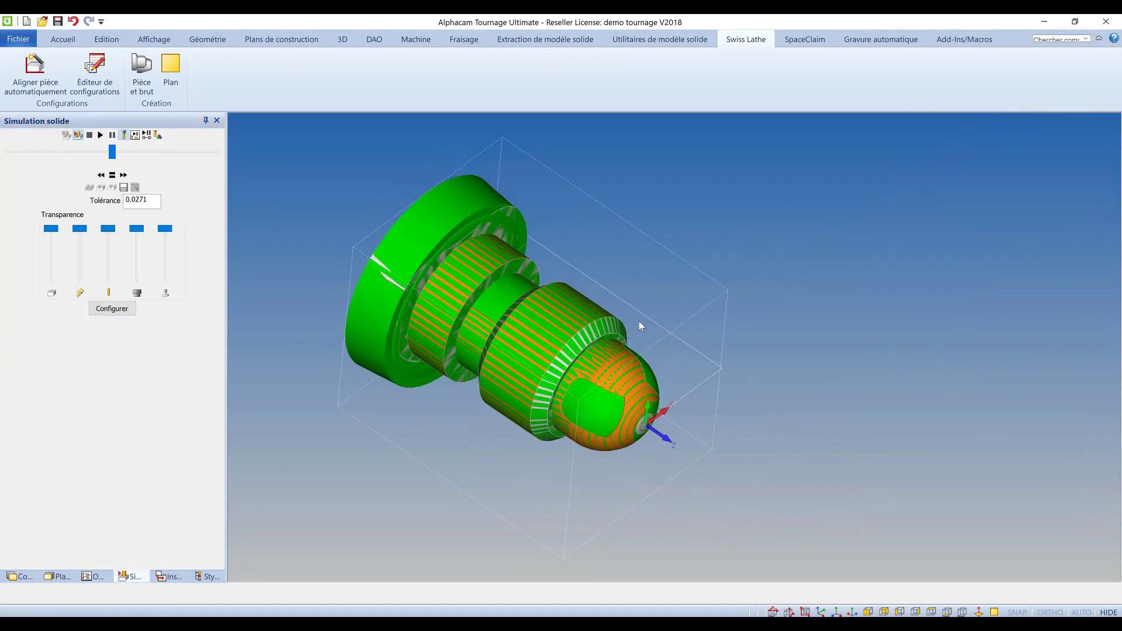
Insert the Burin_Solide.atd tool drawing from the Outils Solides folder of the File Inserter library
left_click(23, 577)
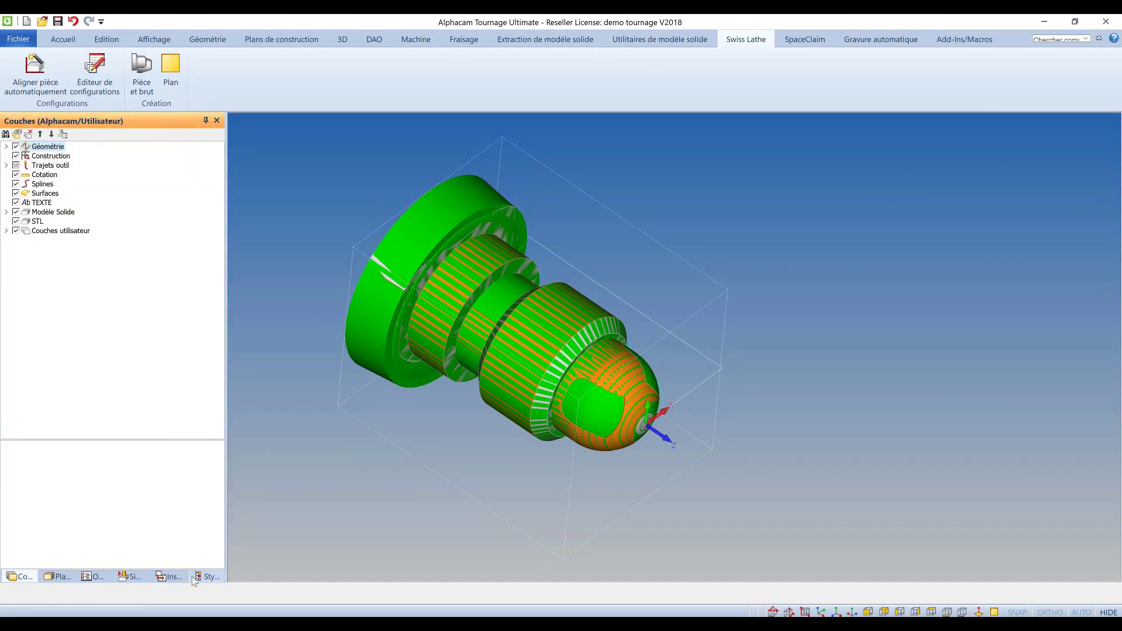
left_click(170, 577)
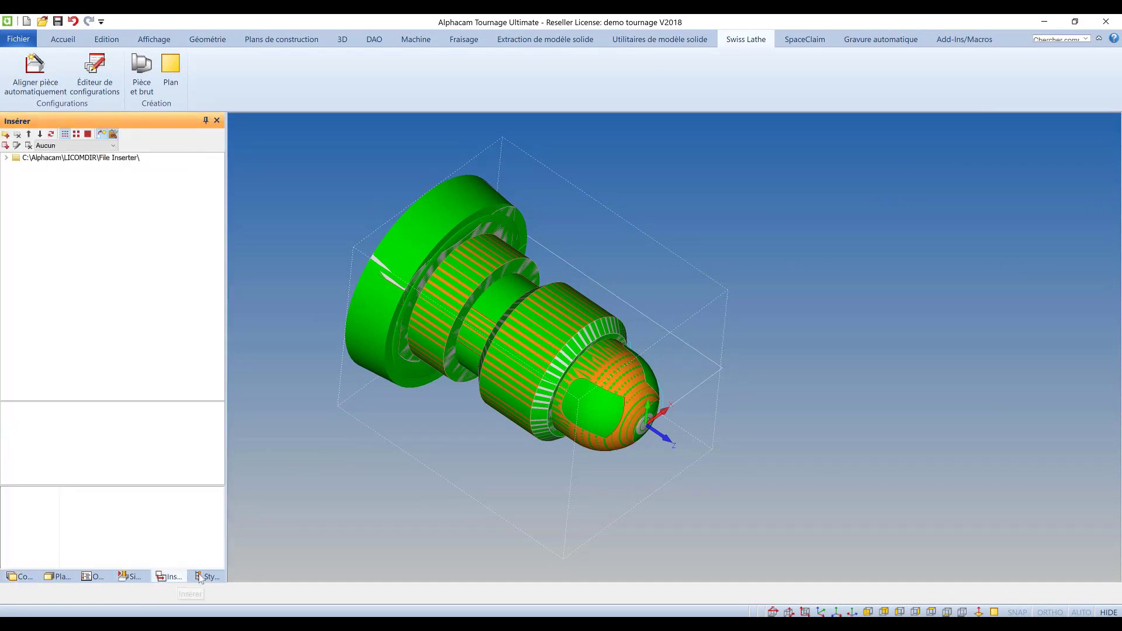
left_click(7, 157)
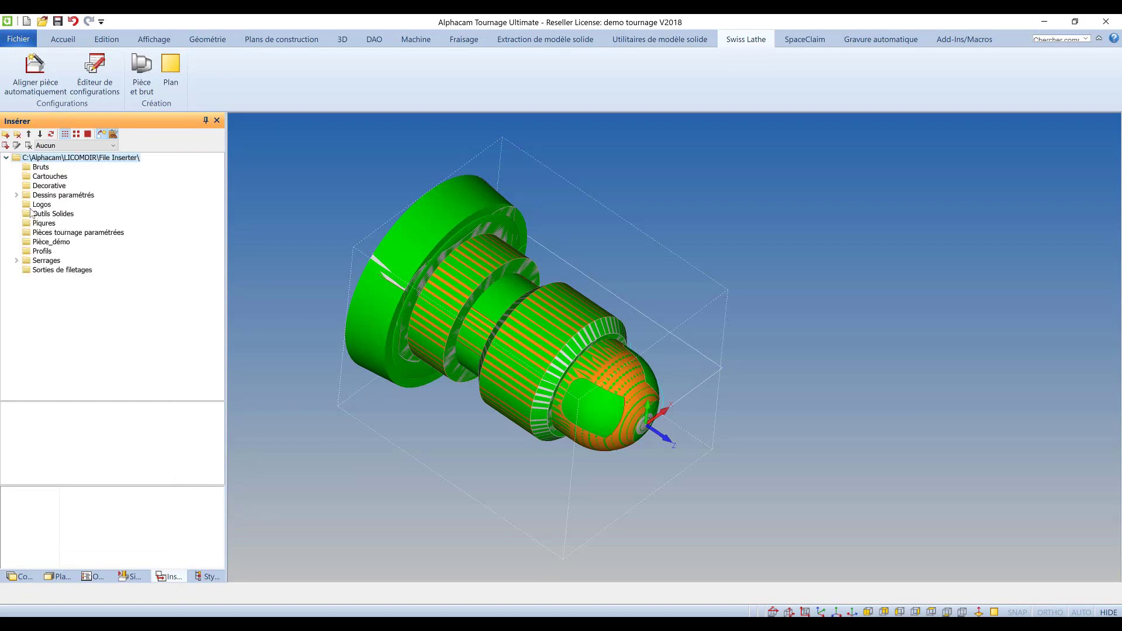
left_click(45, 214)
left_click_drag(485, 440, 897, 410)
key("Return")
key("Return")
key("Return")
key("Escape")
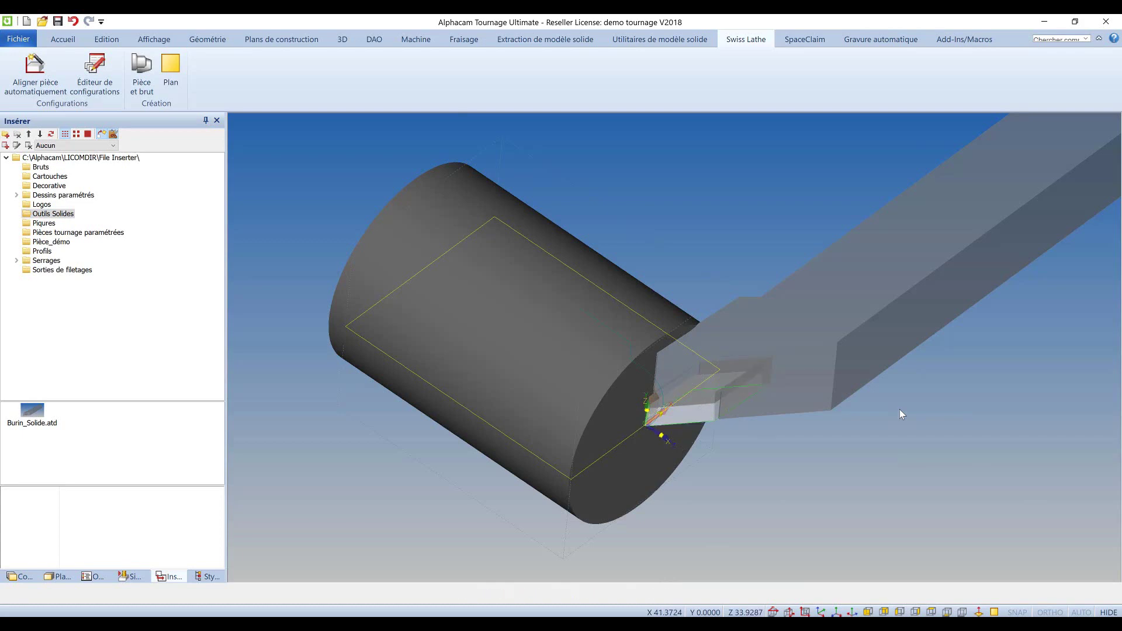
Define a two-axis single-point tool from the inserted geometry, using its insert nose radius, the default parameters and the first cut type
scroll(493, 333, "down", 4)
scroll(562, 274, "up", 2)
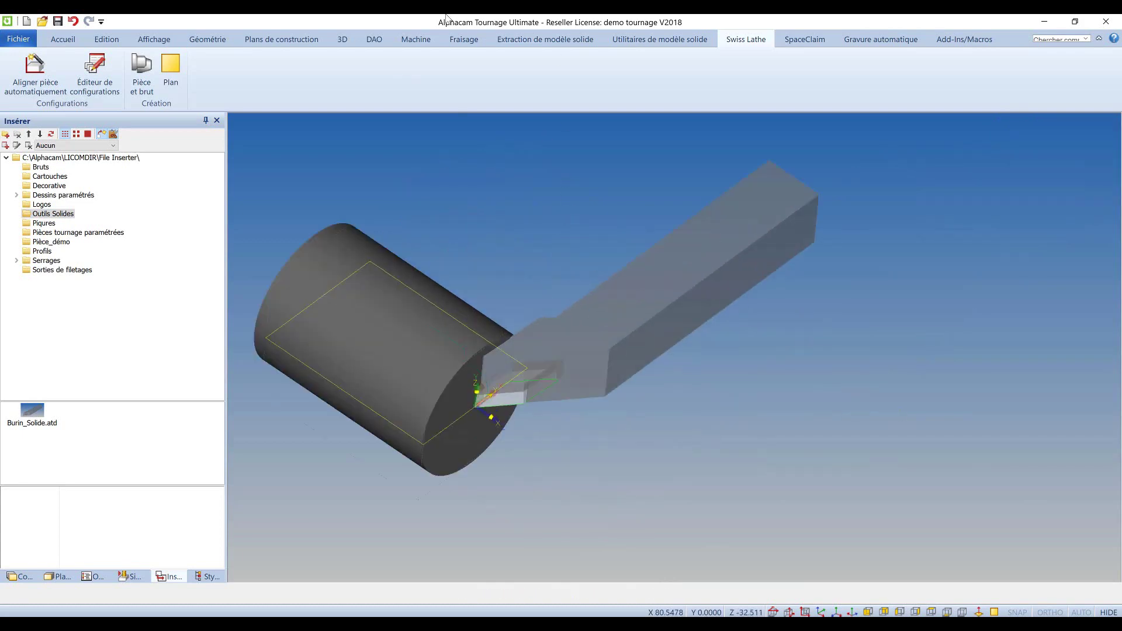
left_click(415, 39)
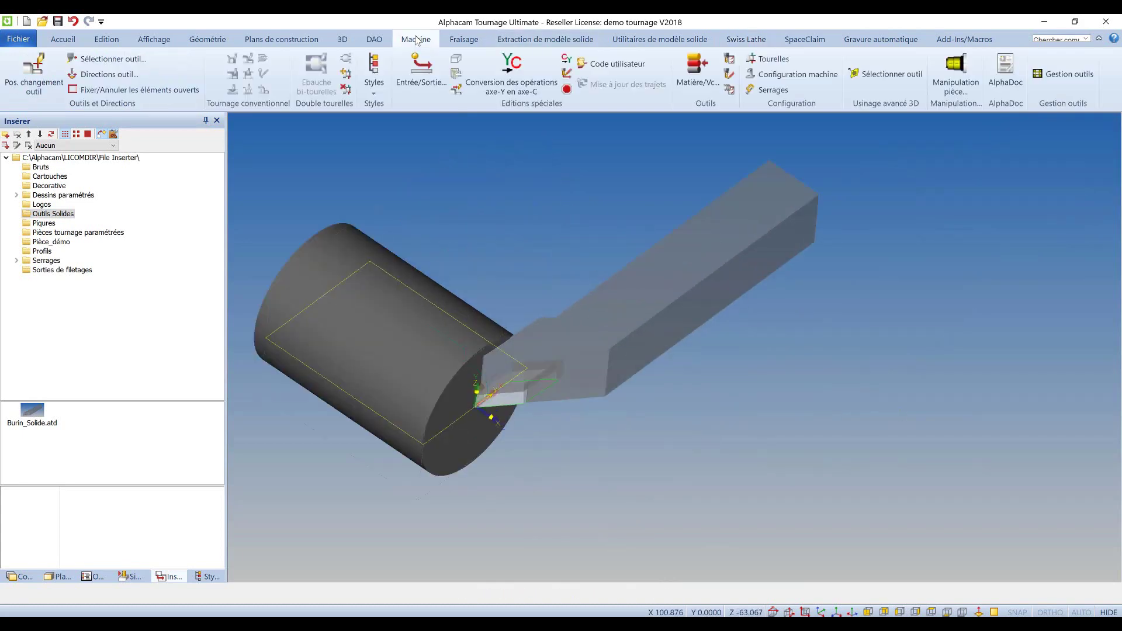
left_click(729, 58)
left_click(431, 339)
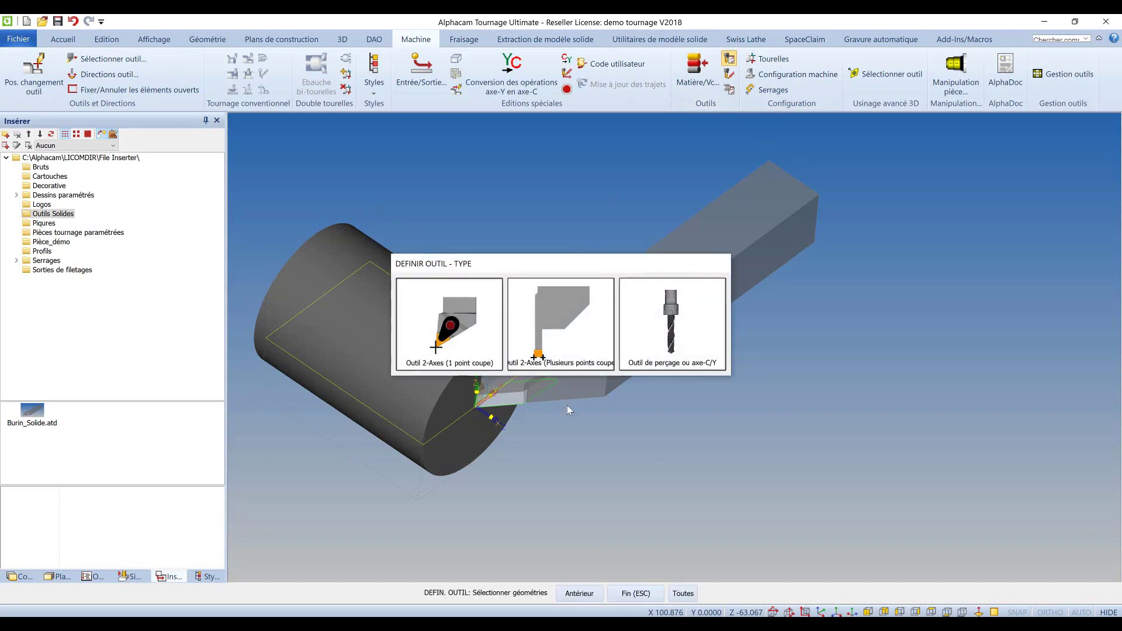
scroll(483, 425, "up", 3)
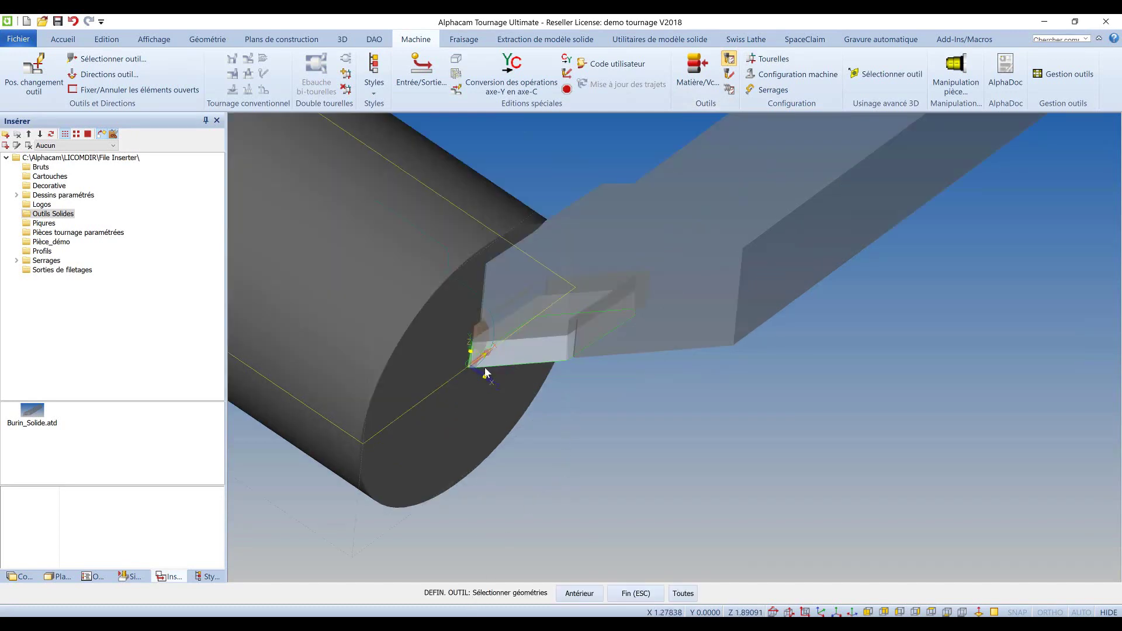
key("Escape")
scroll(467, 365, "up", 2)
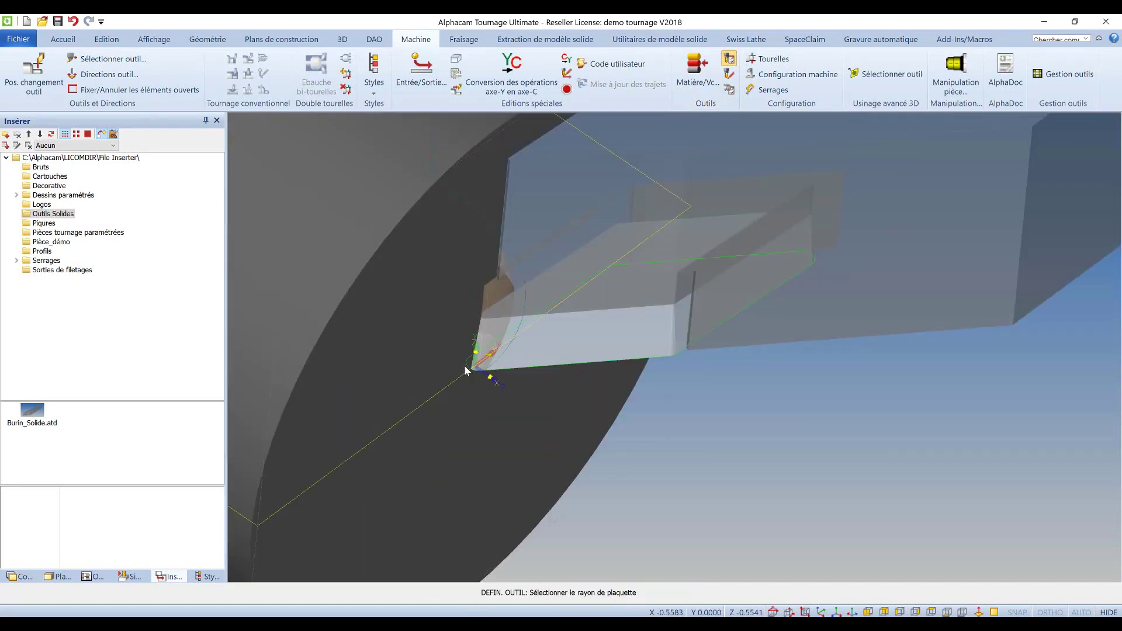
left_click(468, 366)
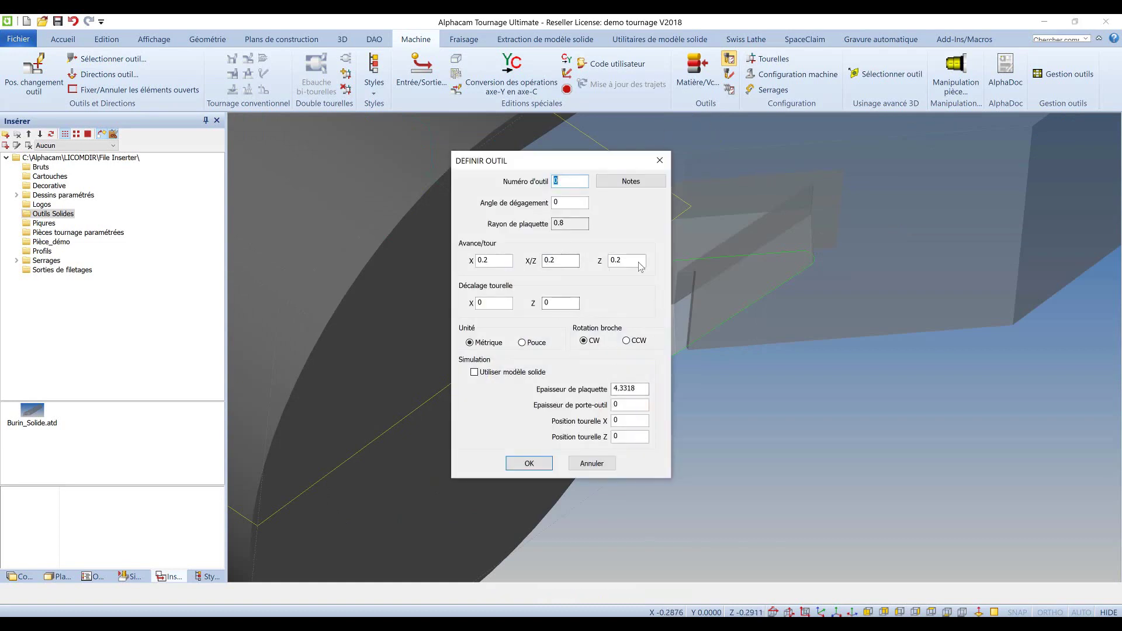
left_click(529, 463)
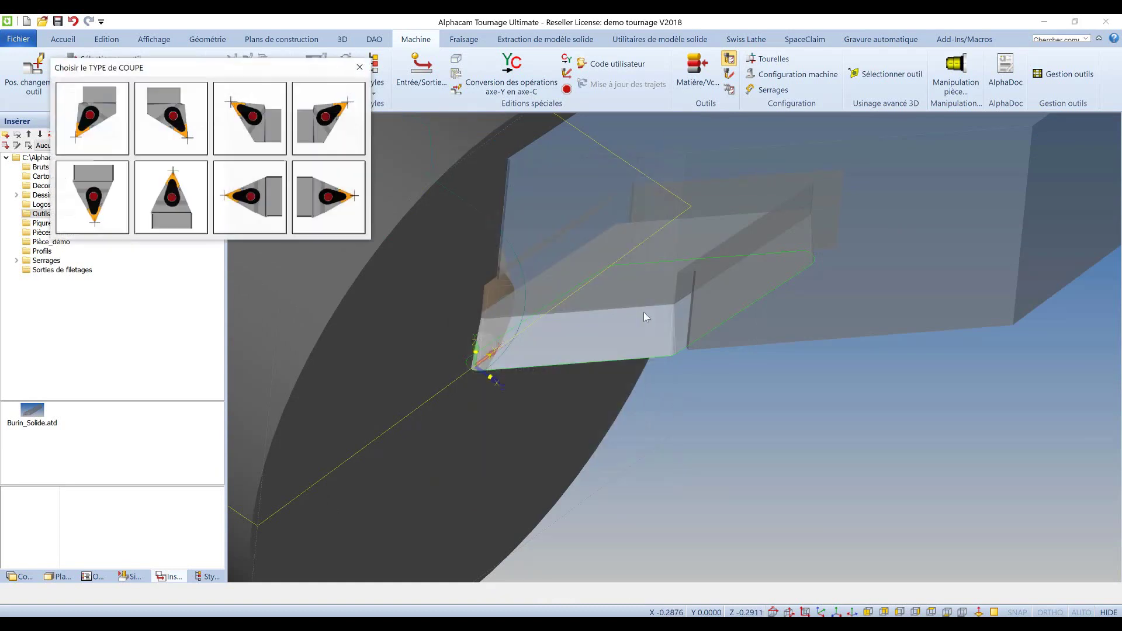
left_click(108, 118)
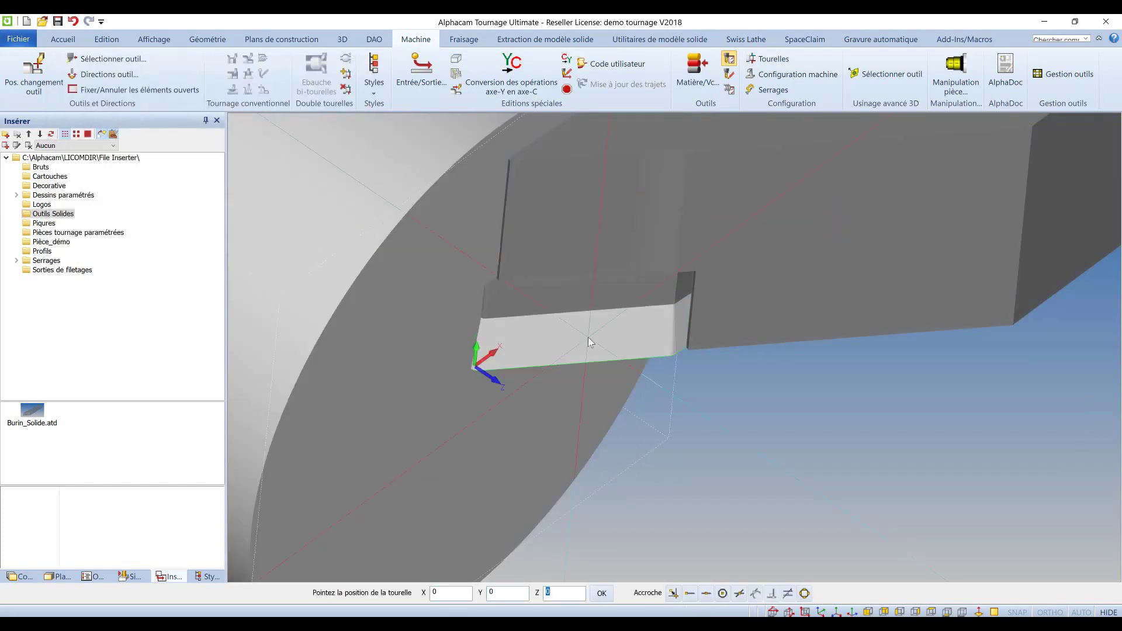
Place the turret reference point and assign the insert body as the tool's solid named CUT
left_click(588, 338)
left_click(588, 338)
left_click(602, 241)
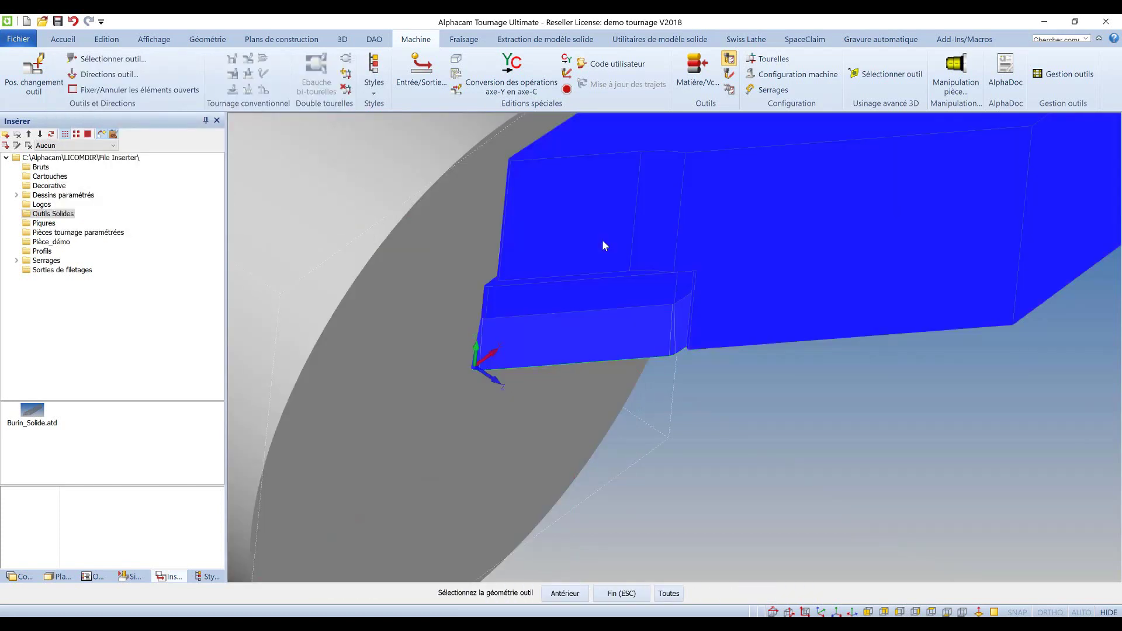
key("Escape")
left_click_drag(558, 221, 324, 190)
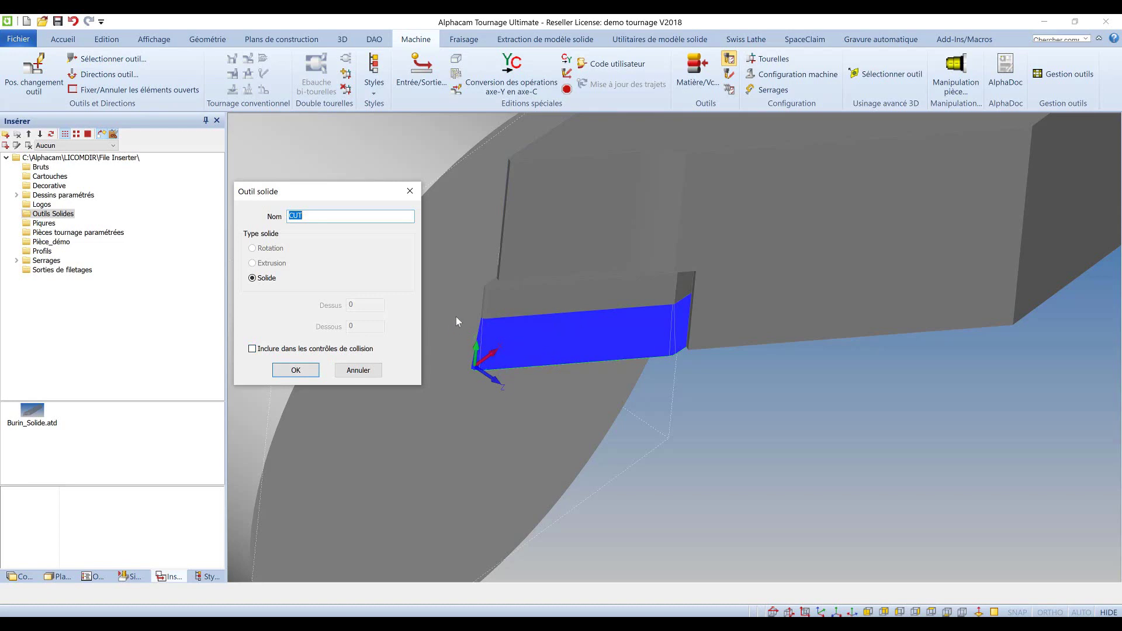
left_click(295, 371)
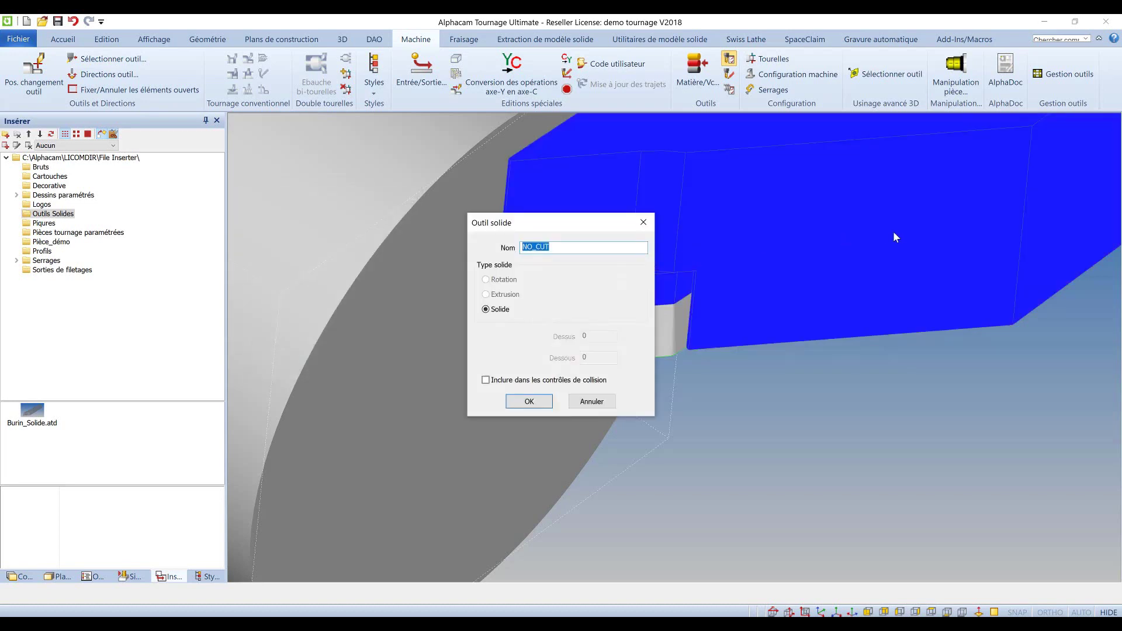
Define the holder body as the NO_CUT solid and include it in the collision checks
left_click_drag(592, 222, 343, 169)
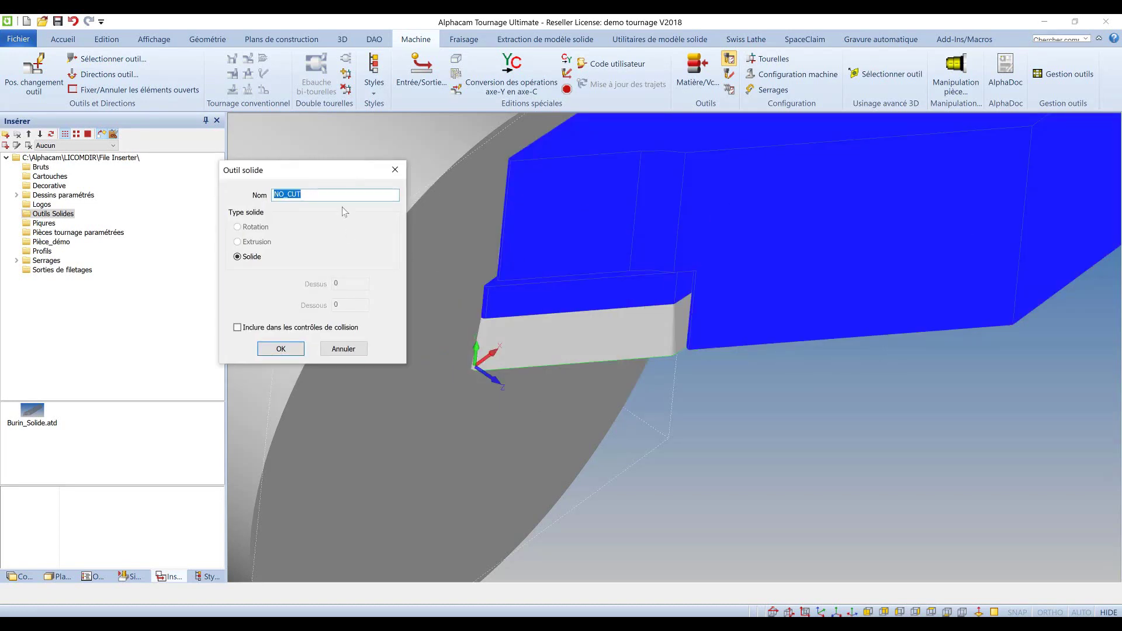
left_click(250, 329)
left_click(279, 349)
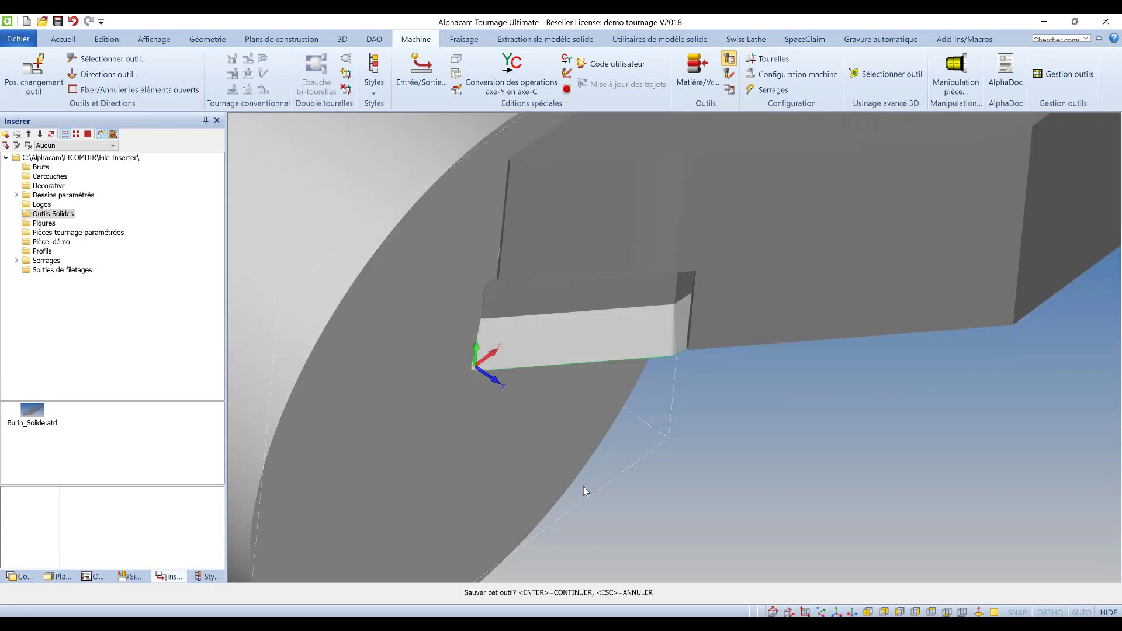
Save the solid tool as tmp in the TTOOLS.ALP folder, replacing the existing file
scroll(664, 480, "down", 5)
key("Return")
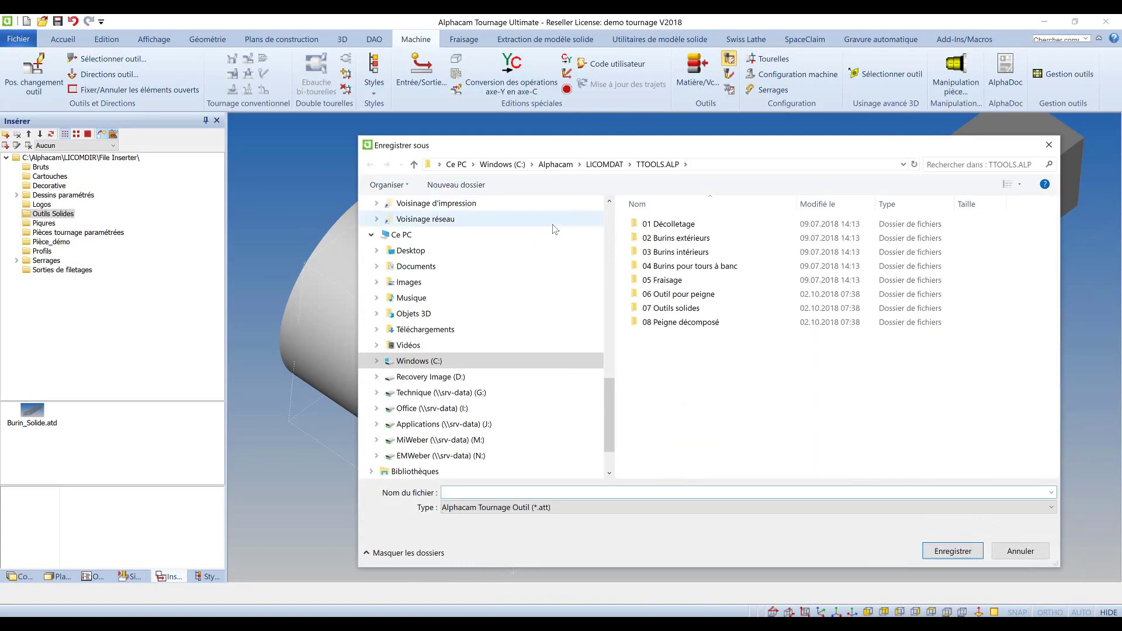
type("tmp")
key("Return")
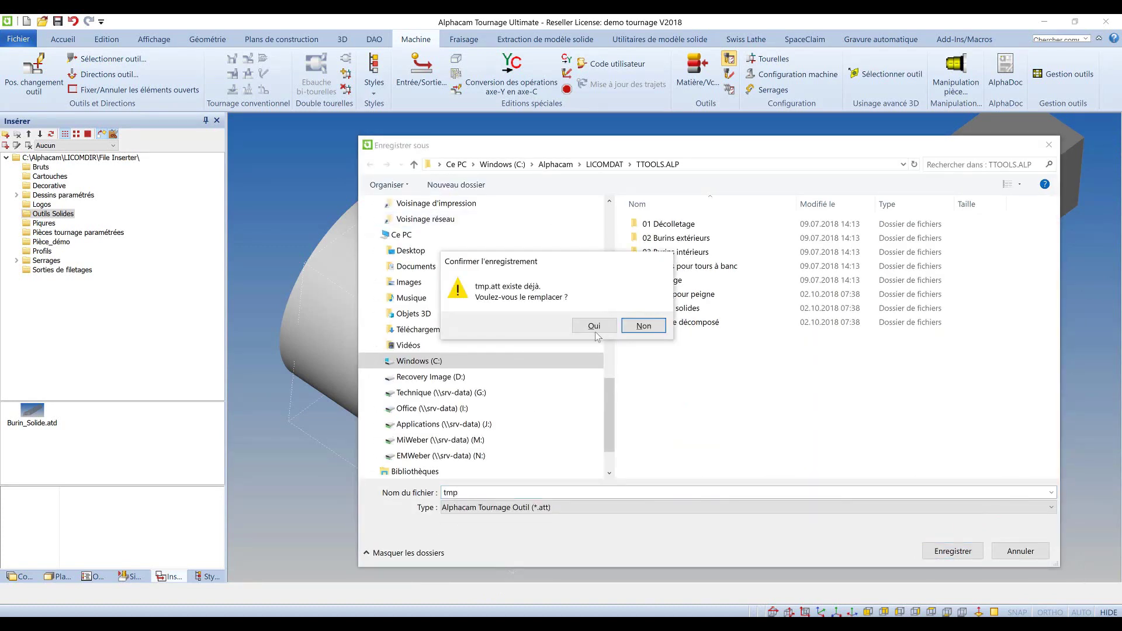
left_click(596, 331)
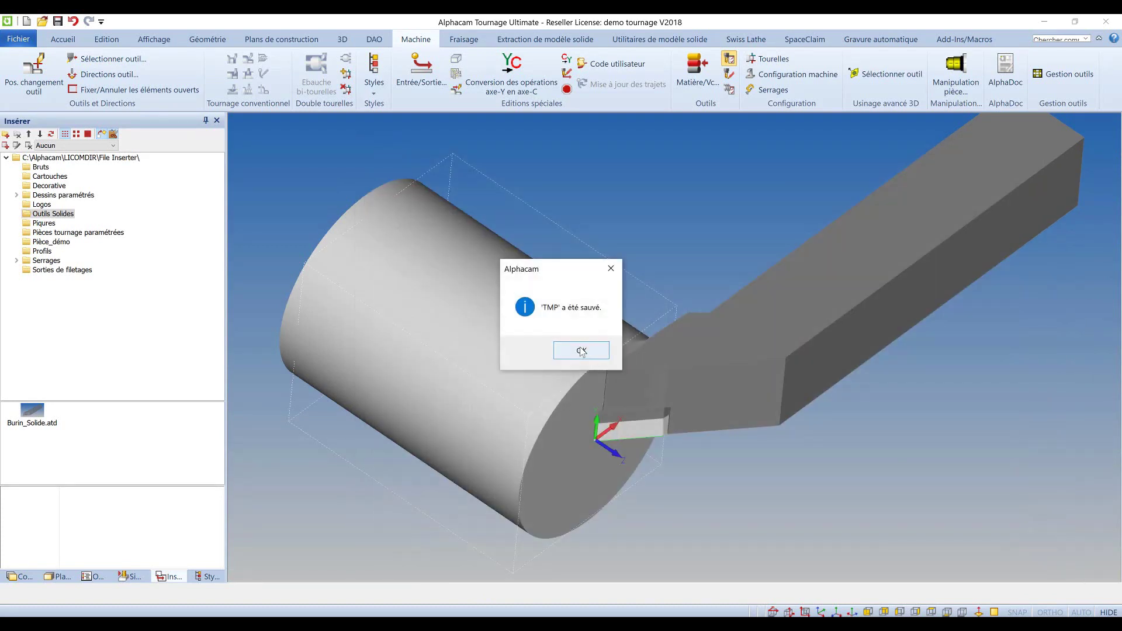
left_click(582, 351)
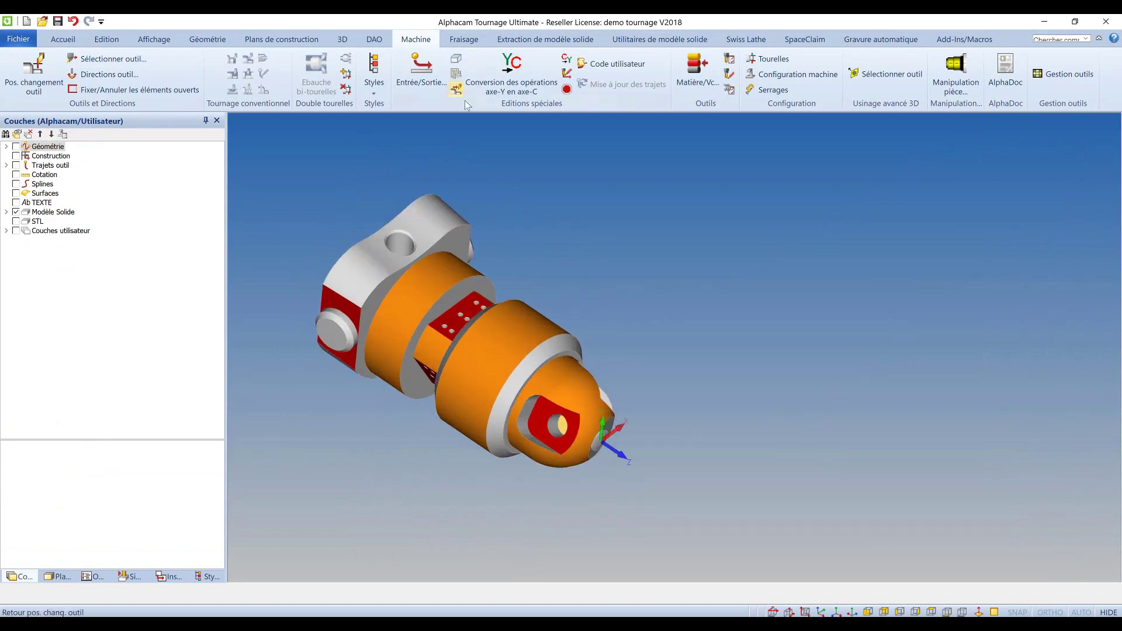
Create a developed-diameter plane from the solid, based on the orange cylindrical face behind the groove with the red flat
left_click(747, 40)
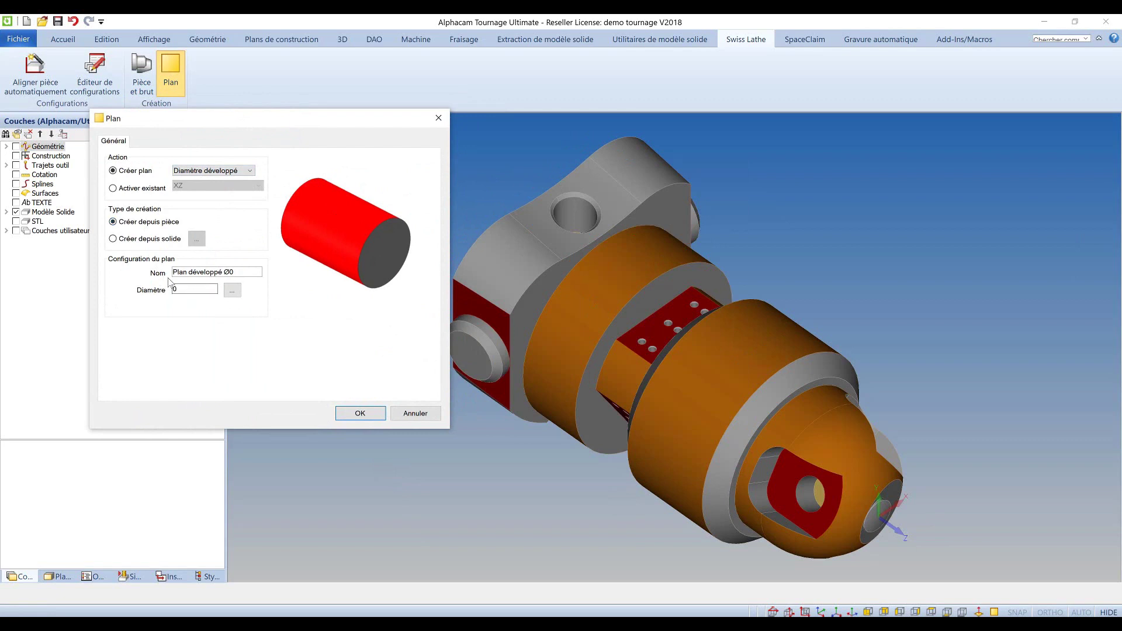
left_click(124, 240)
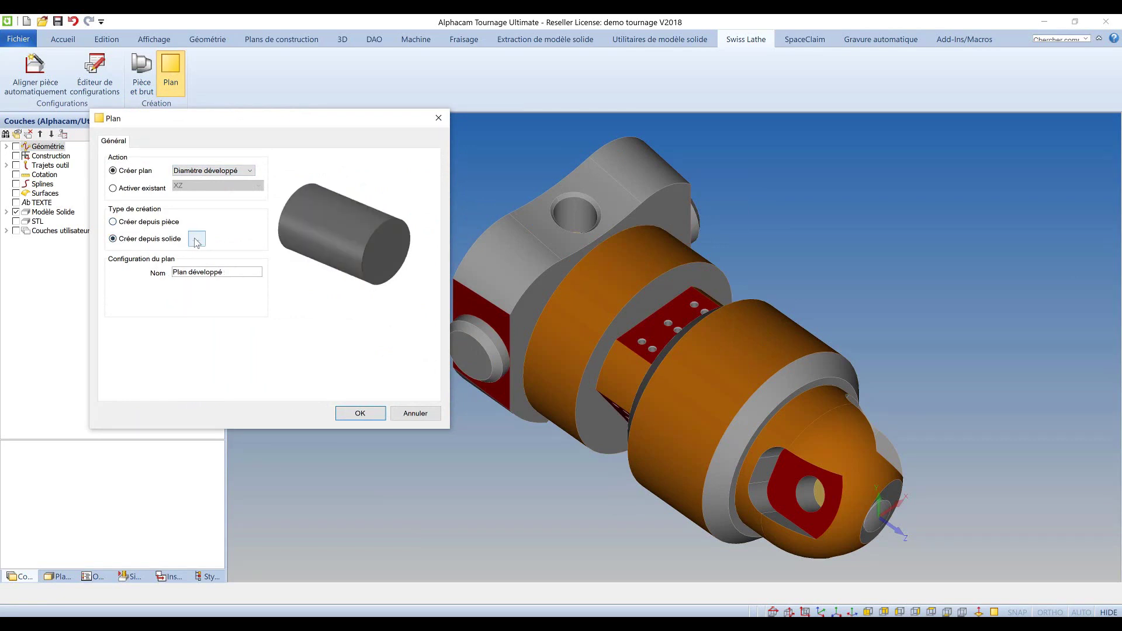
left_click(196, 239)
left_click(635, 278)
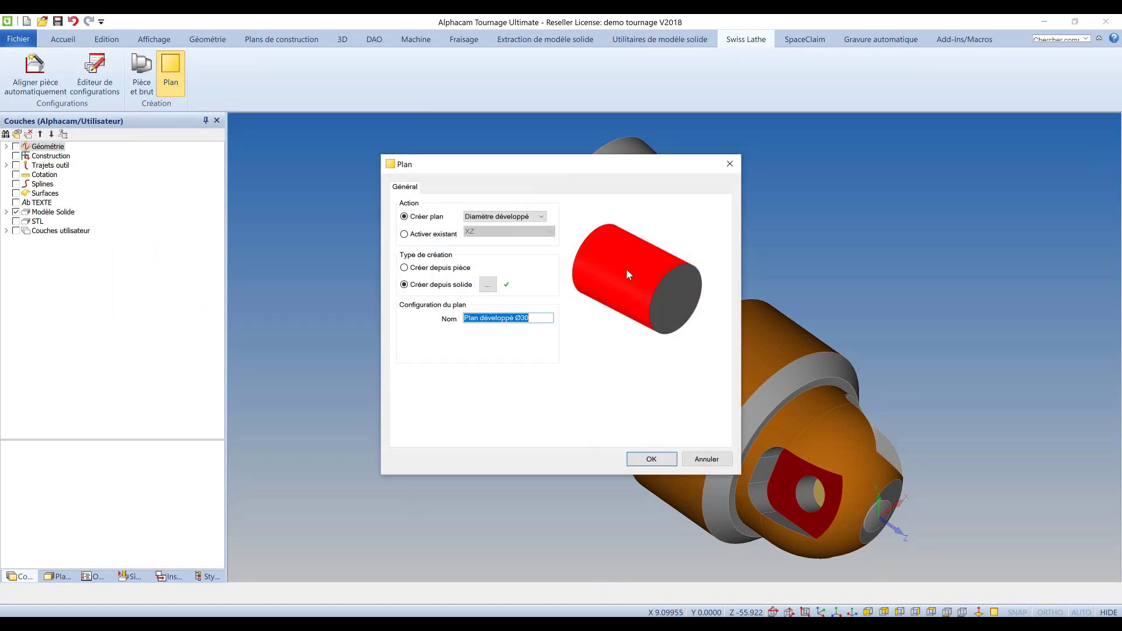
left_click(648, 458)
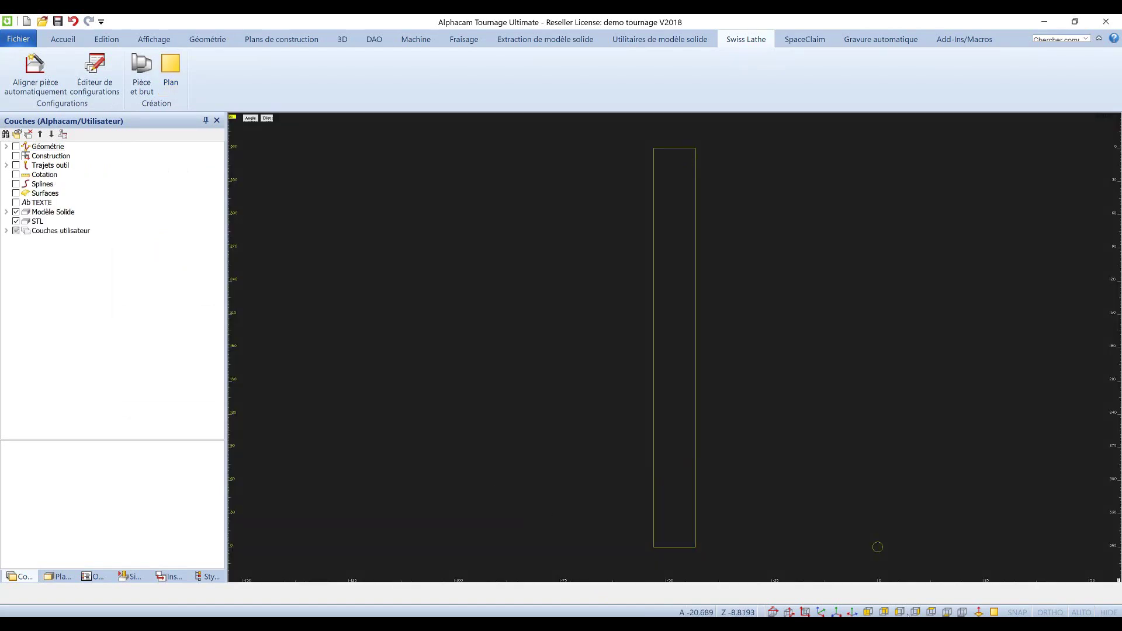
Create a side plane (Plan côté) from the solid, based on the red flat with six holes in the groove
left_click(821, 613)
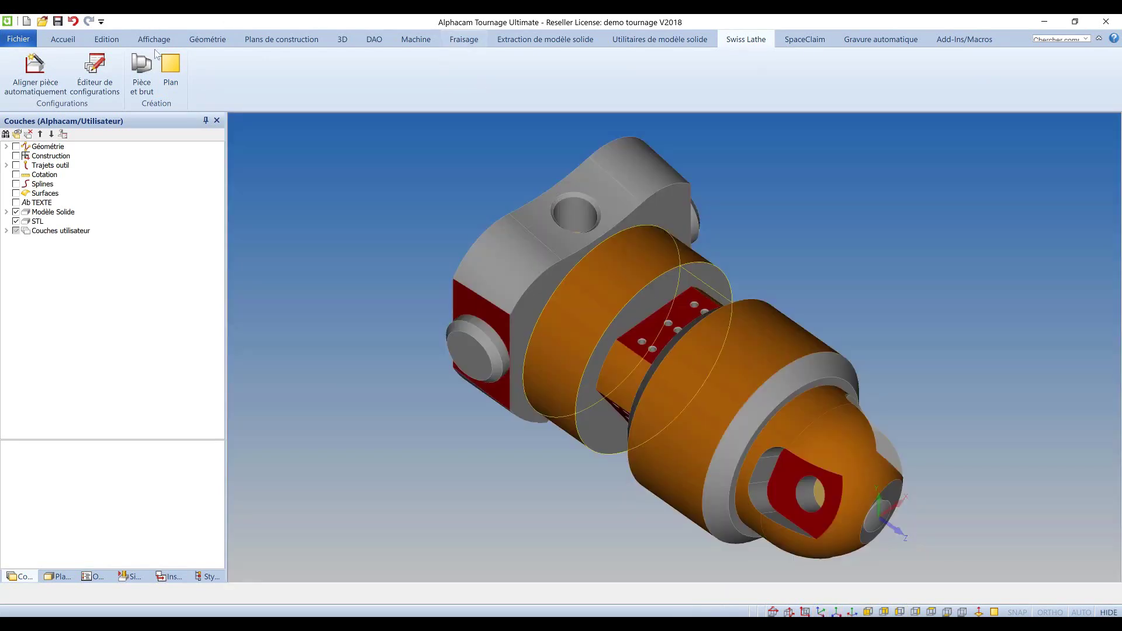
left_click(171, 69)
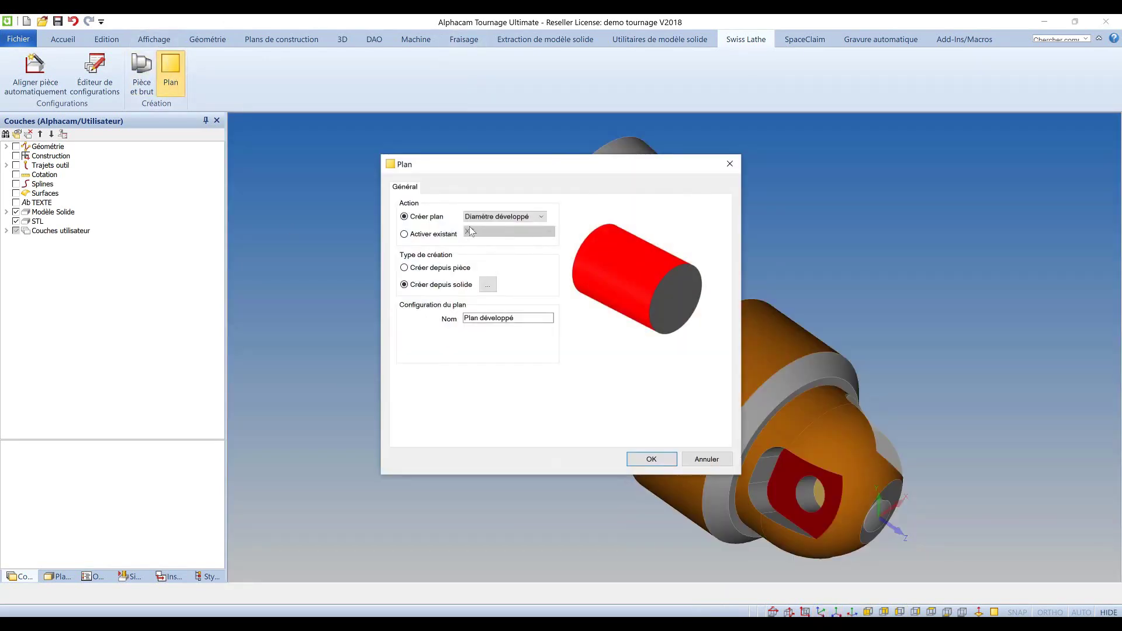
left_click(474, 218)
left_click(491, 244)
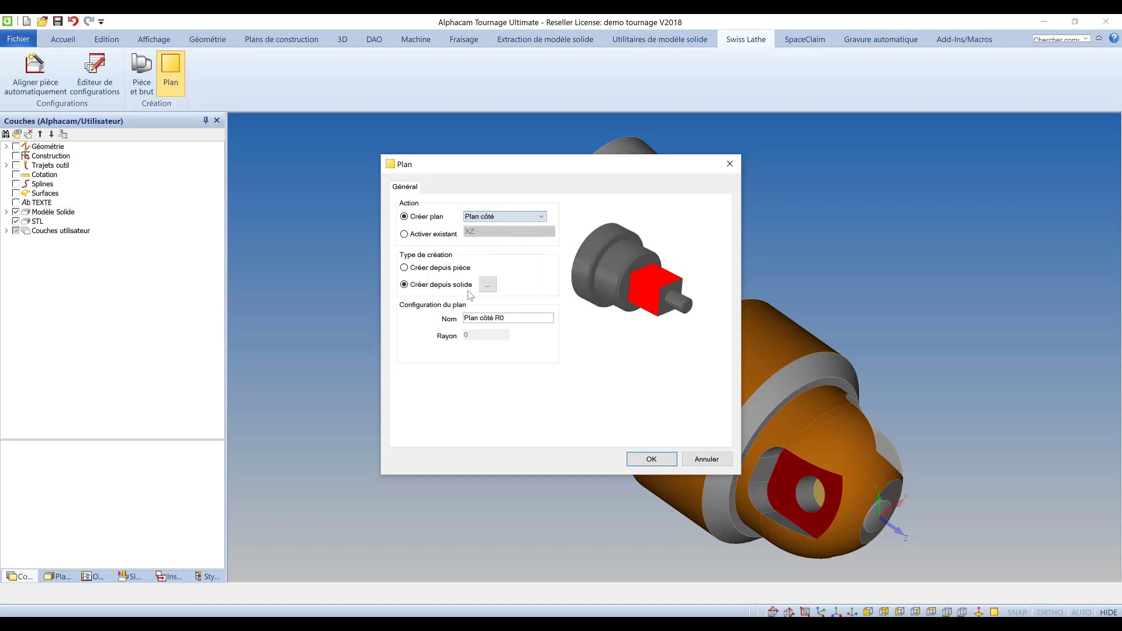
left_click(489, 285)
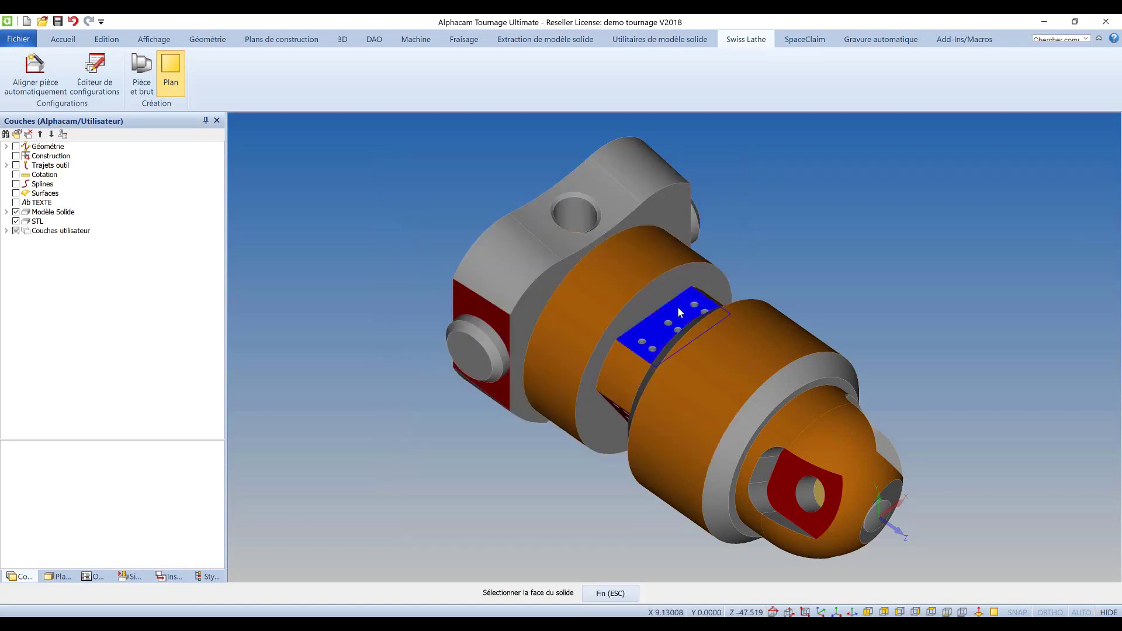
left_click(679, 307)
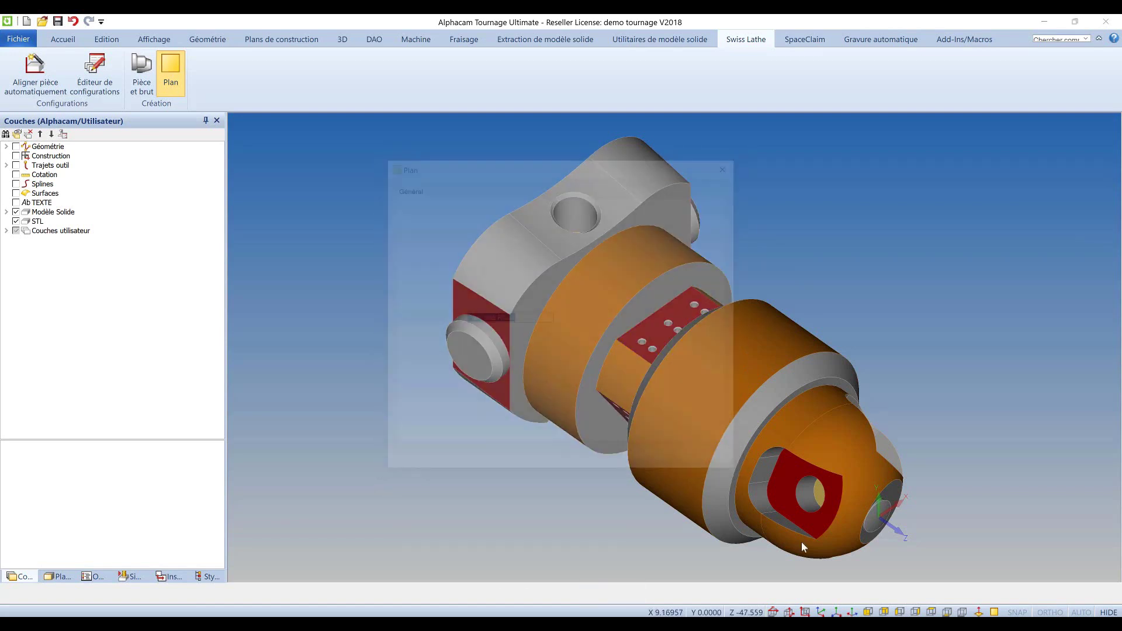
left_click(651, 460)
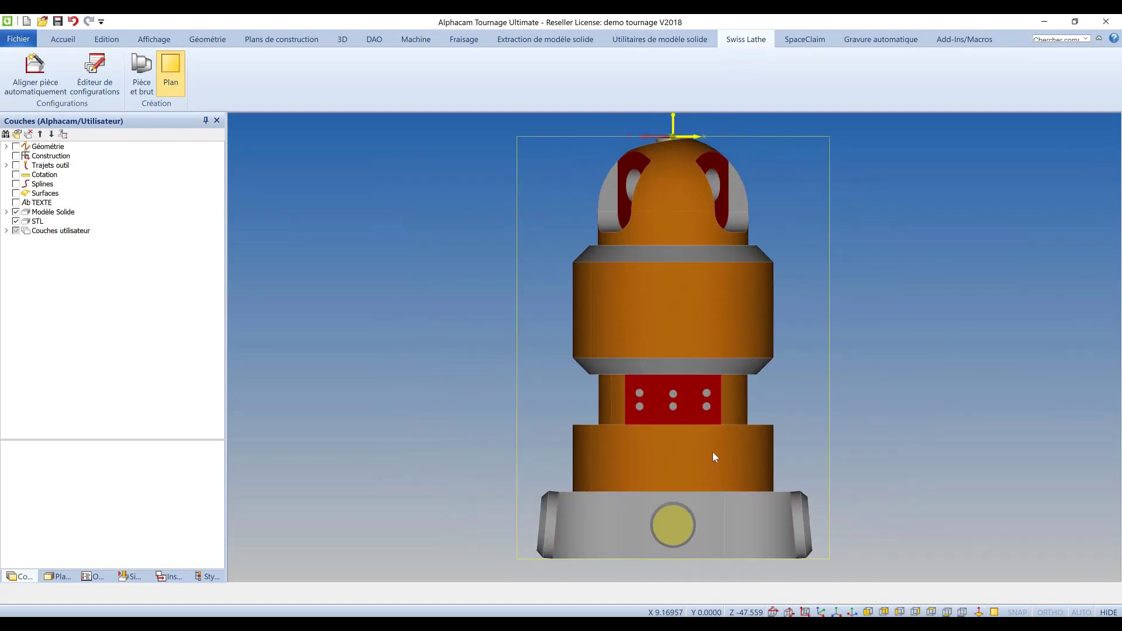
Automatically extract contours and holes from all models on the current plane, with the holes' upper Z level set to 0
scroll(717, 423, "up", 2)
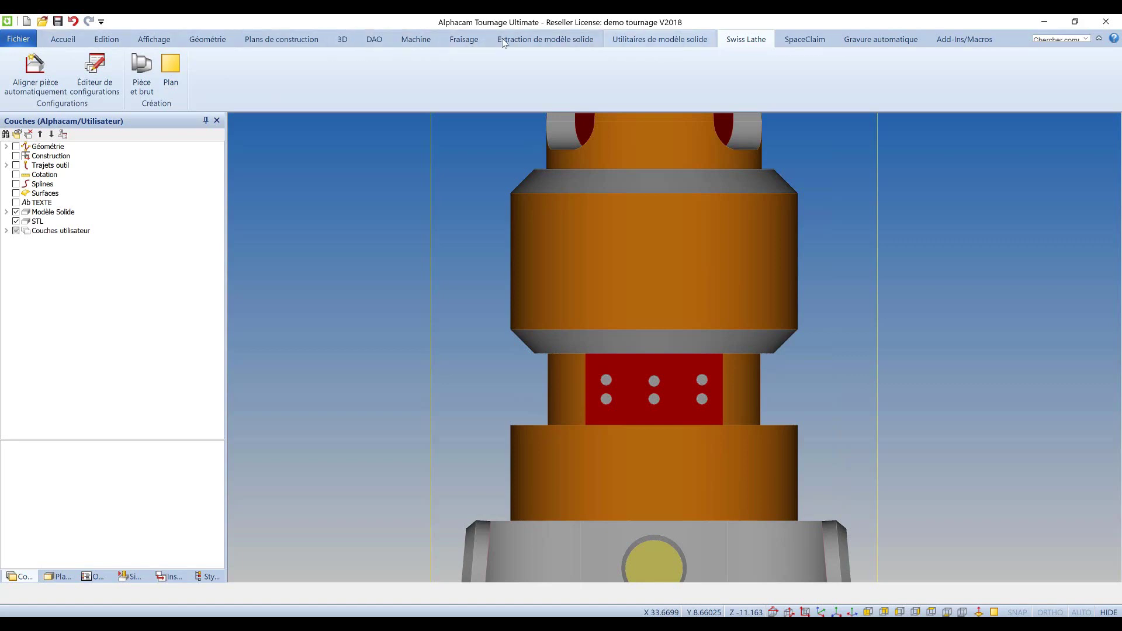
left_click(549, 42)
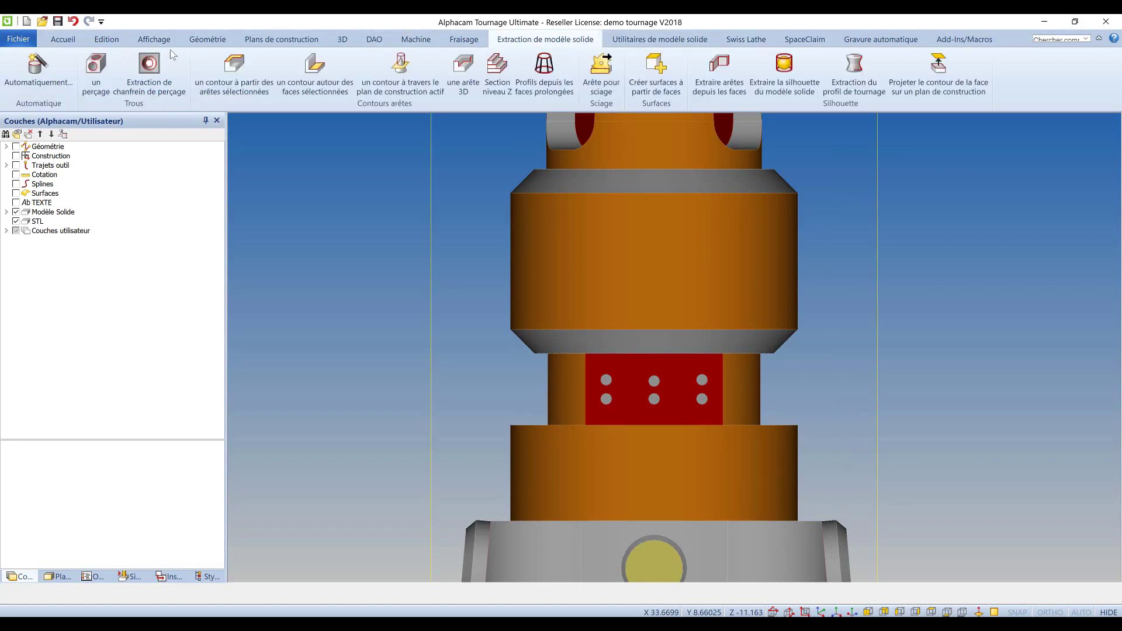
left_click(38, 69)
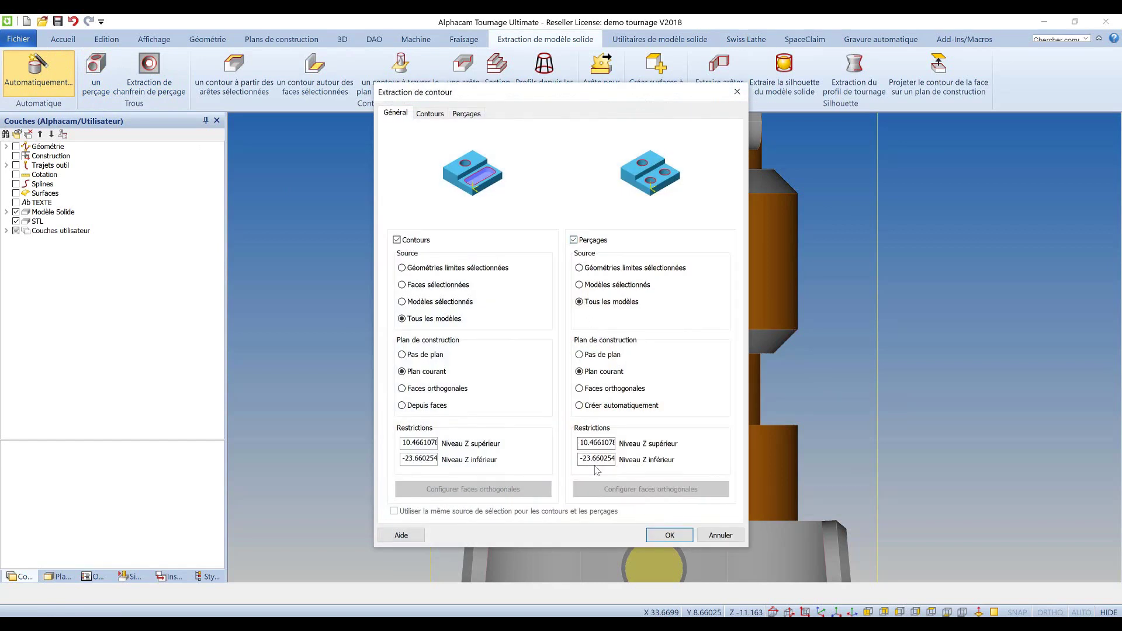
left_click(582, 444)
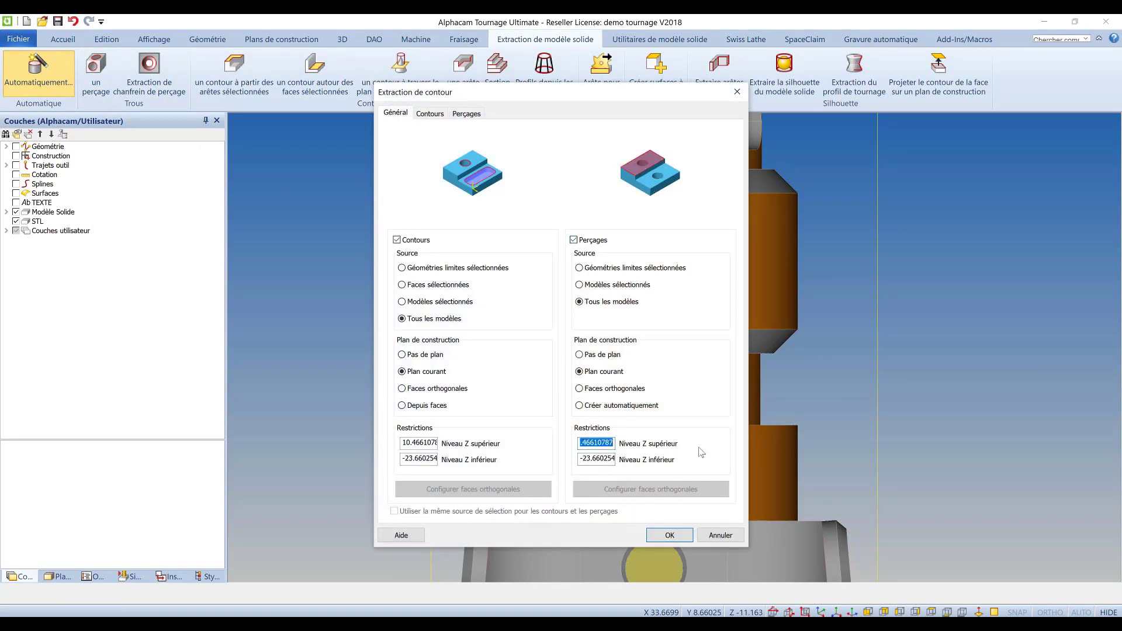
type("0")
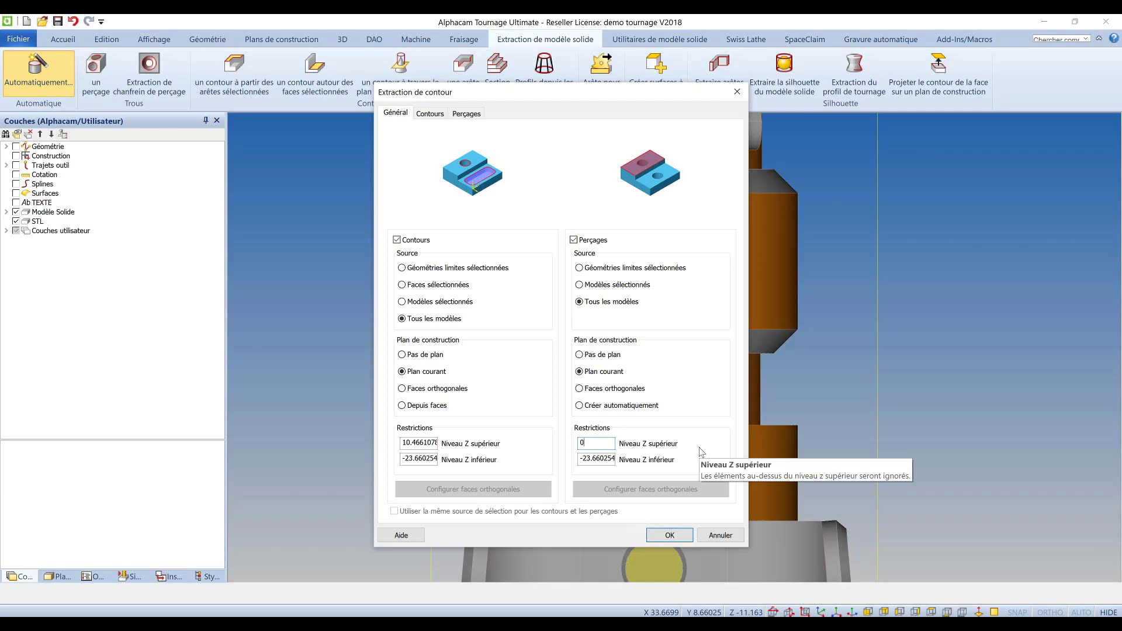
left_click(669, 533)
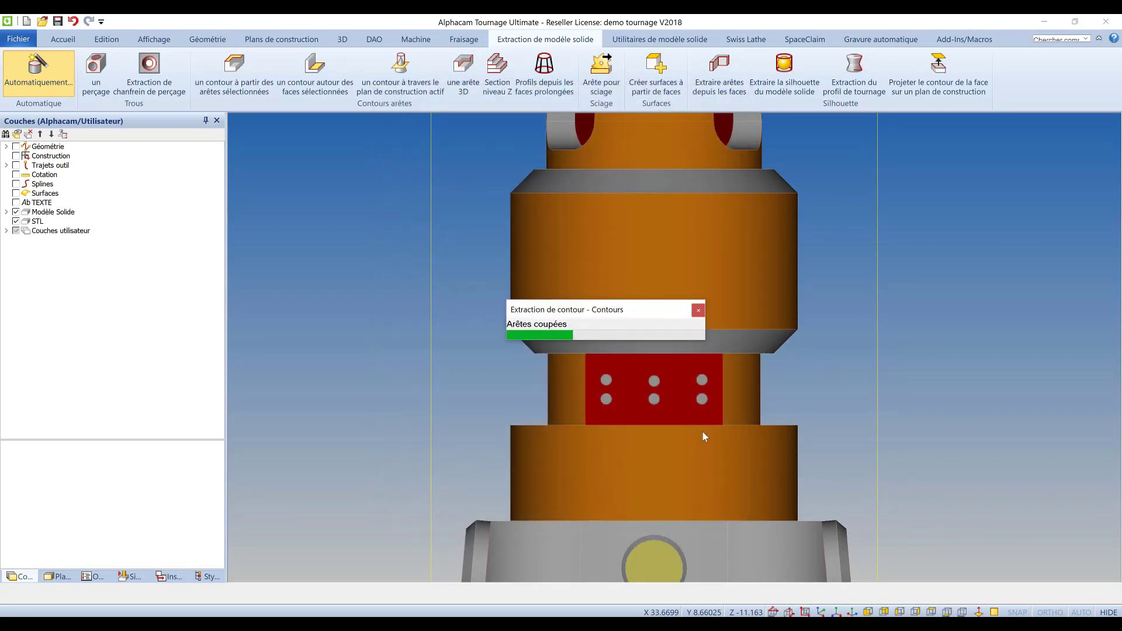
Apply the machining style Perçages_démo1 to the six holes on the red flat
left_click(208, 576)
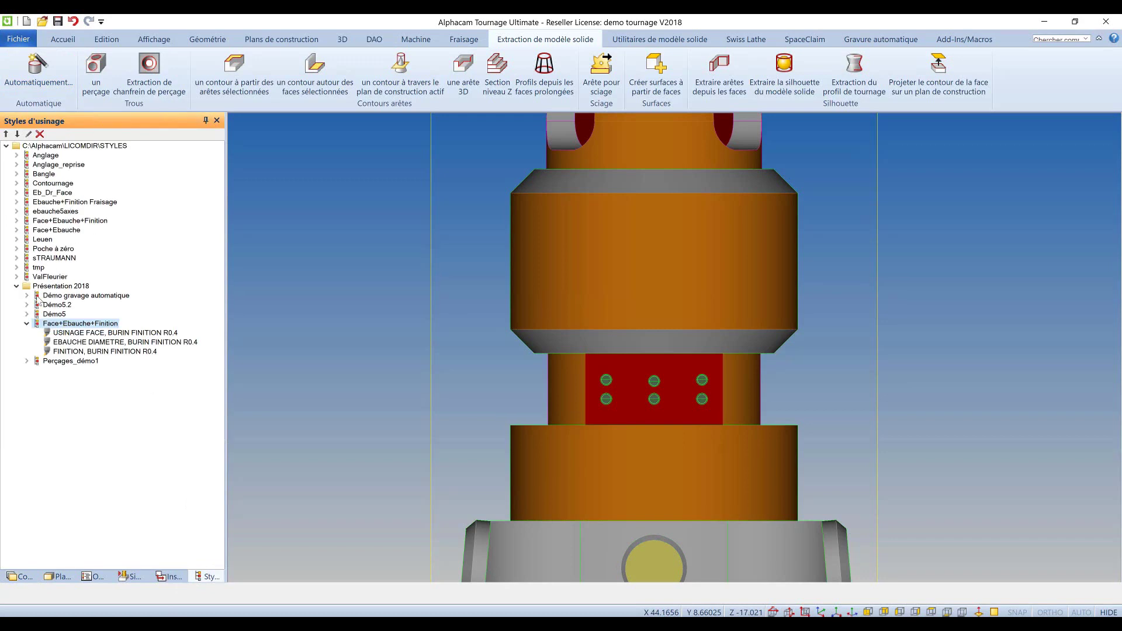
right_click(57, 361)
left_click(82, 367)
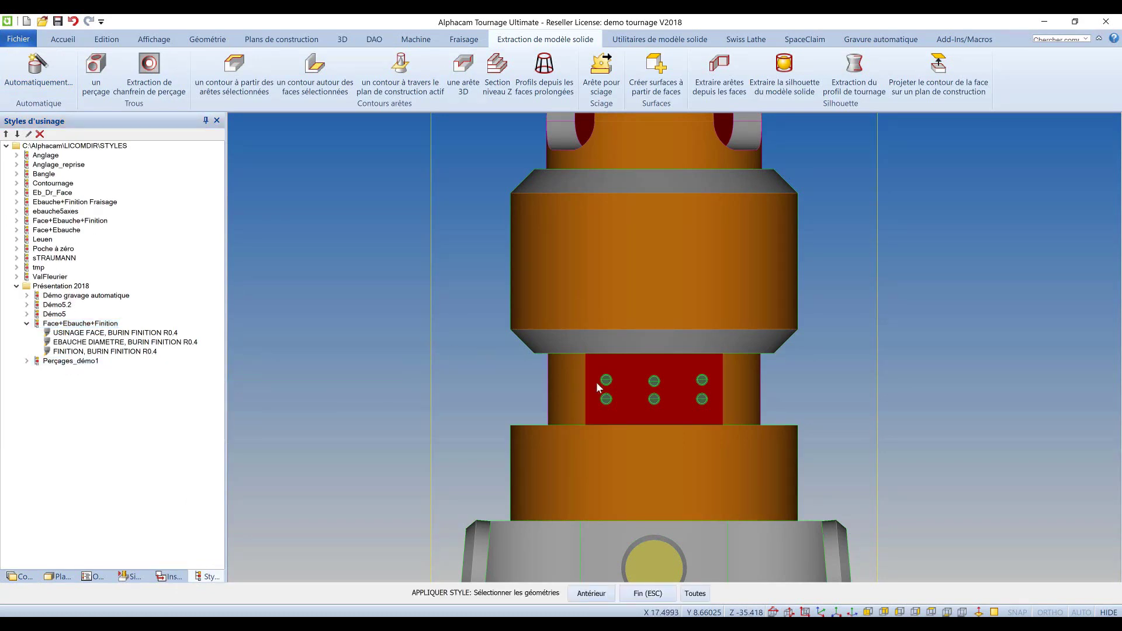
key("Escape")
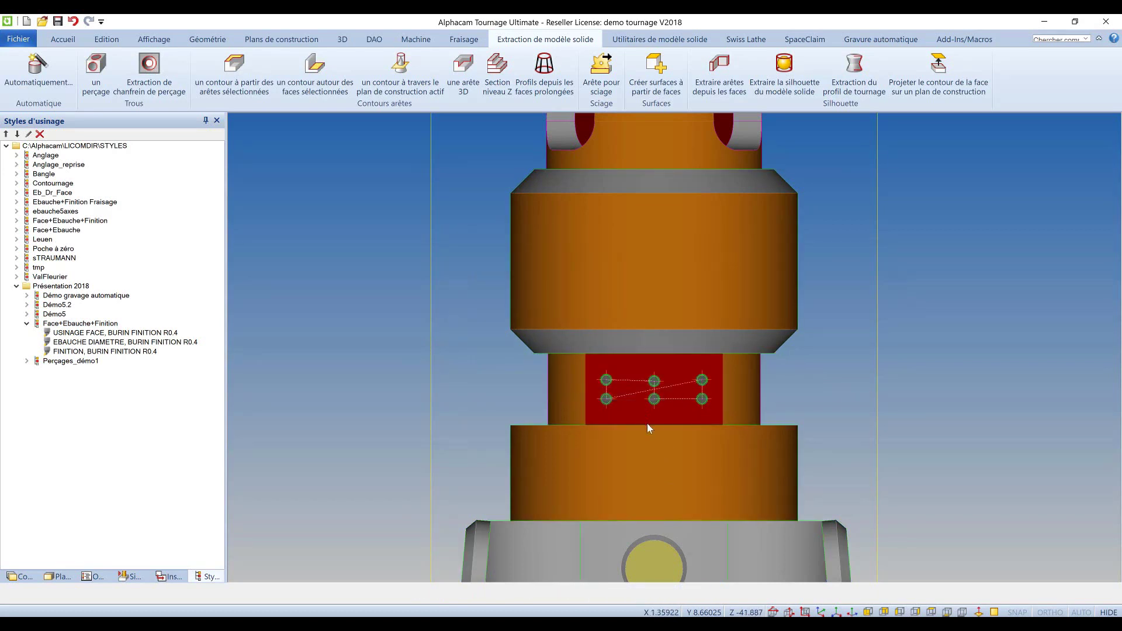
Switch the display of geometry rapids (Dessiner rapides géométries) on and back off
scroll(659, 409, "up", 3)
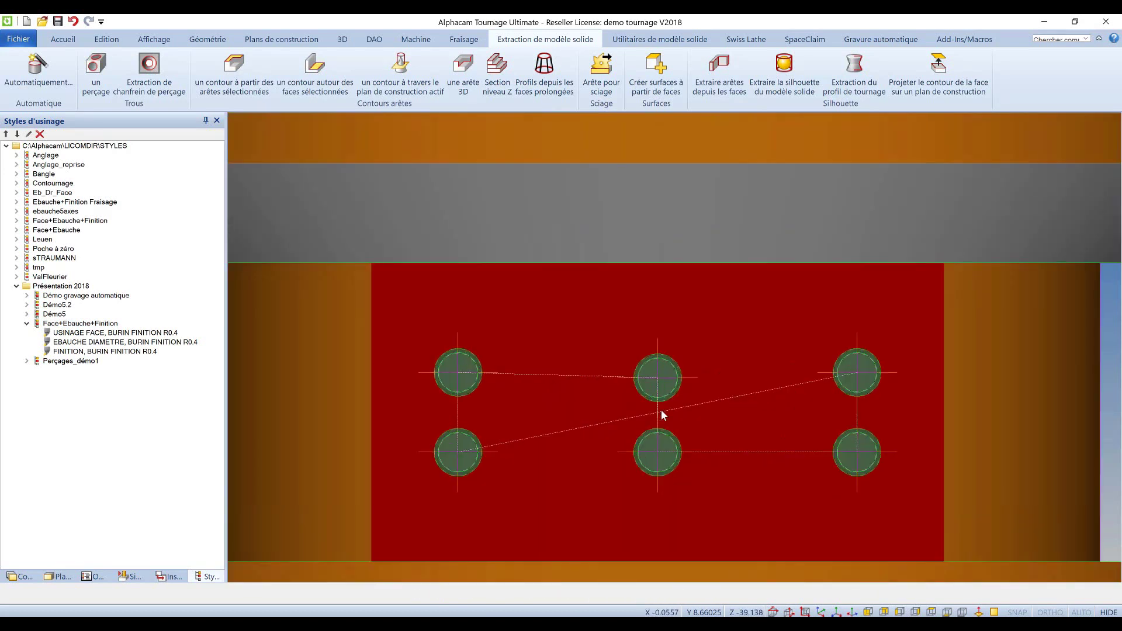
left_click(154, 39)
left_click(881, 94)
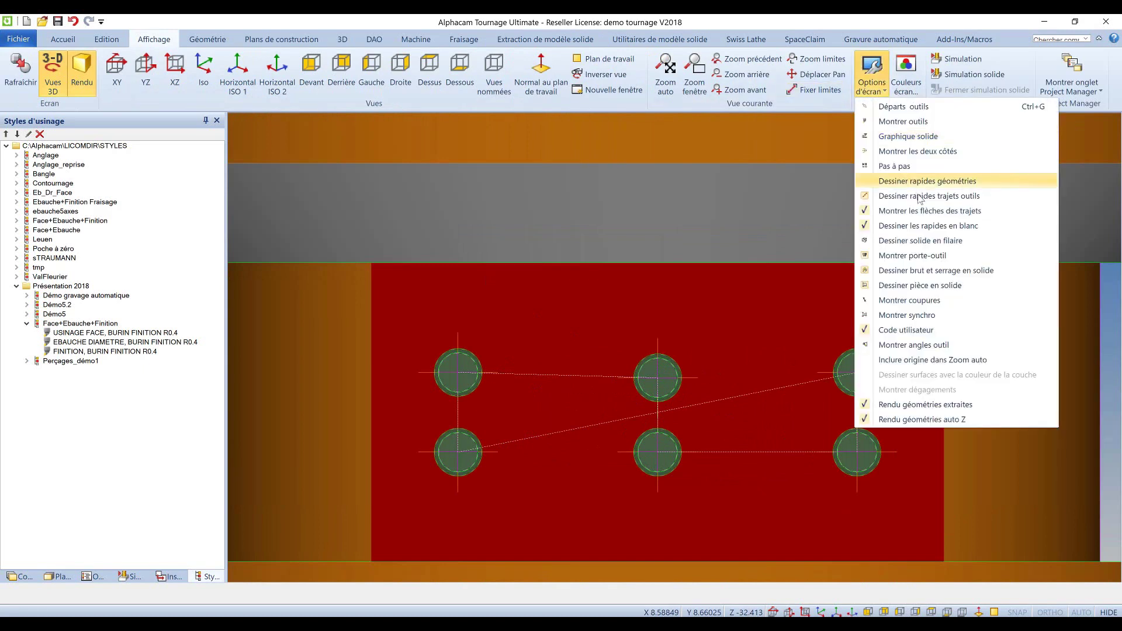
left_click(928, 186)
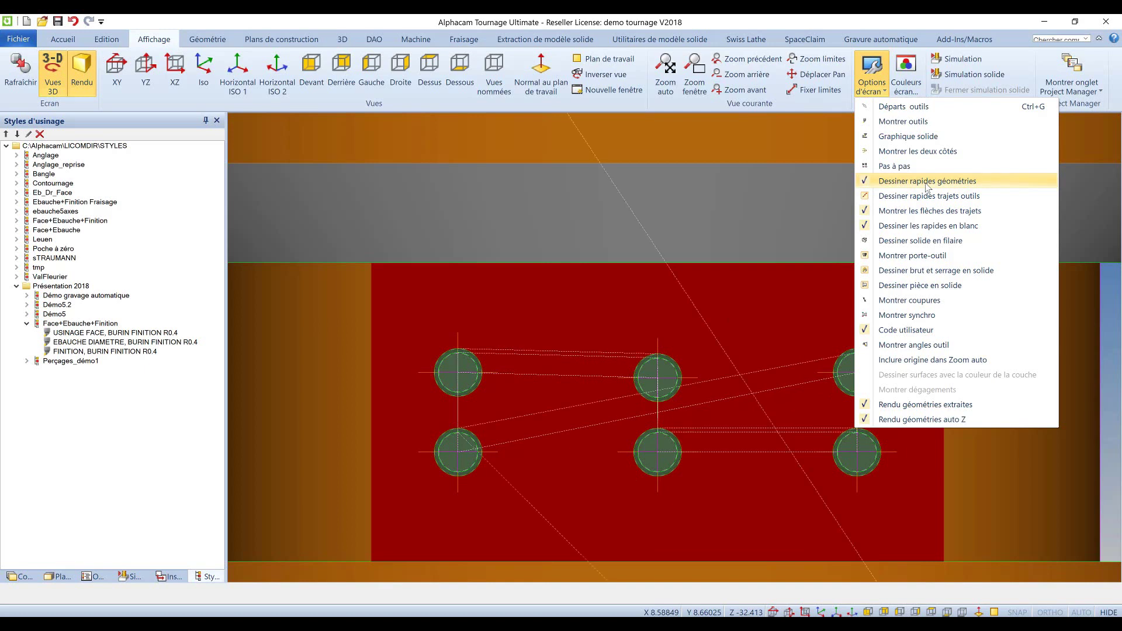
left_click(928, 185)
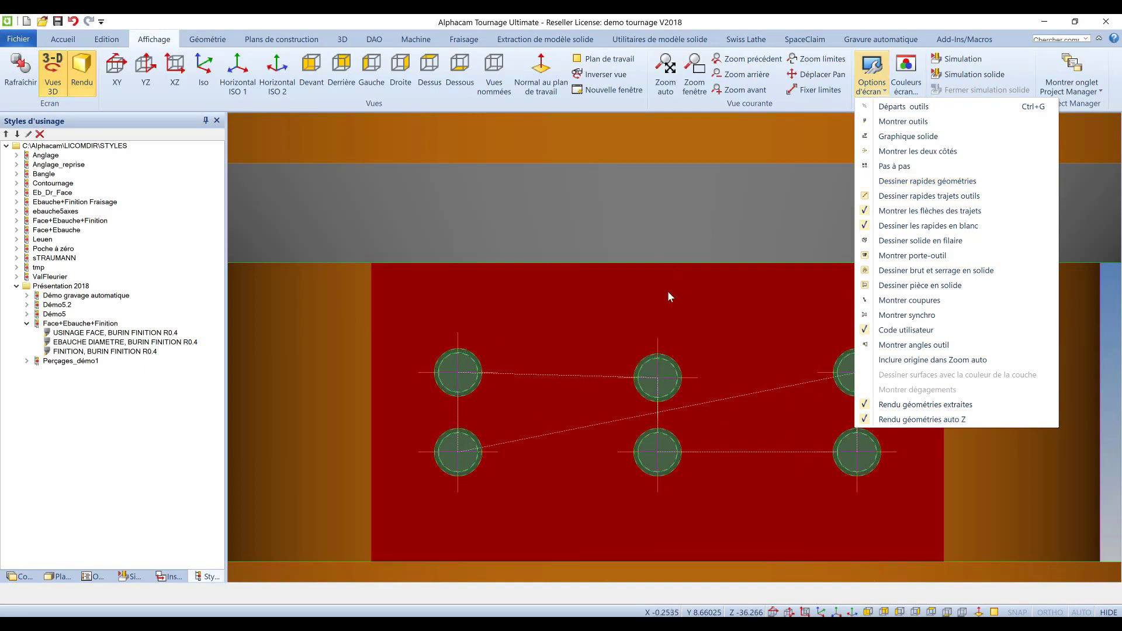
Check the machining method, Axe C or Axe Y, of the CHANFREIN and DEBOURRER TROUS operations
scroll(604, 307, "down", 3)
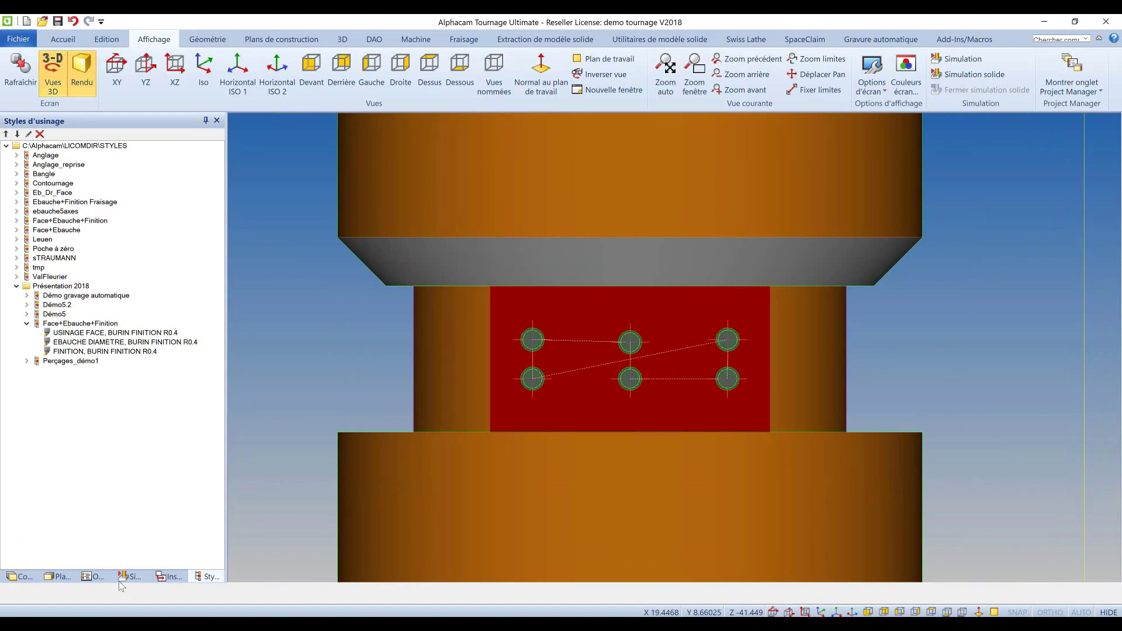
left_click(93, 577)
right_click(70, 204)
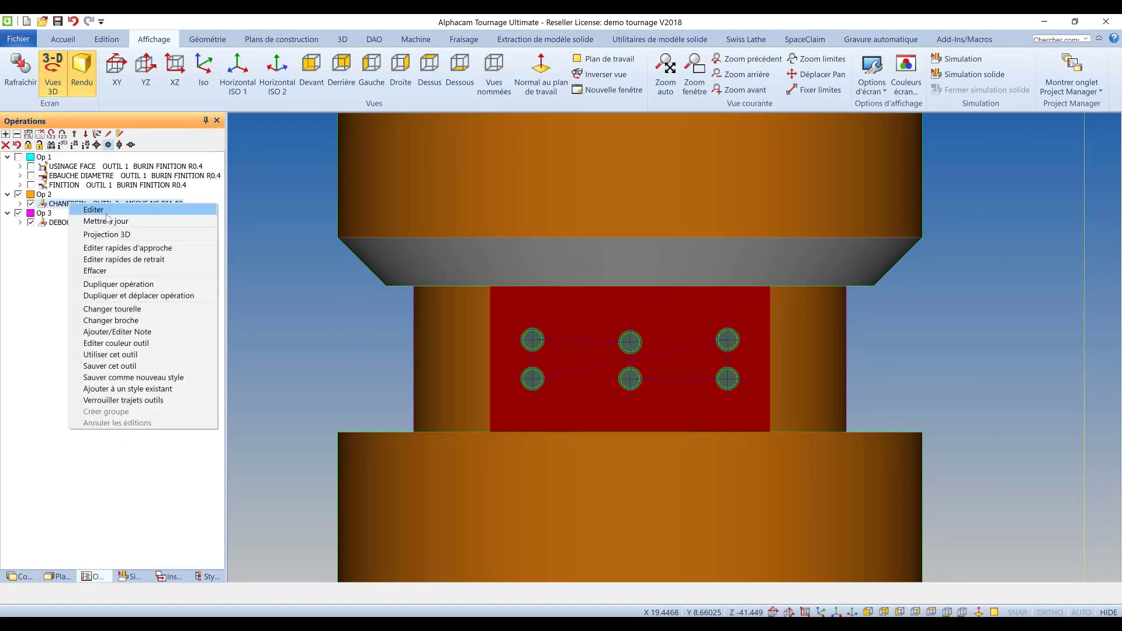
left_click(109, 220)
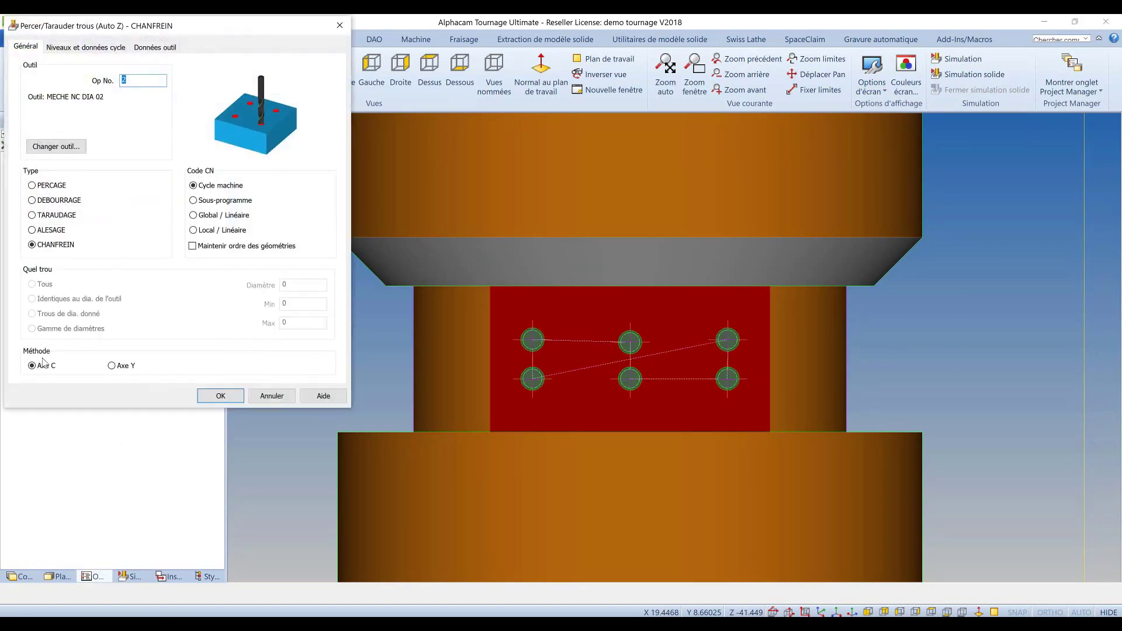
left_click(227, 395)
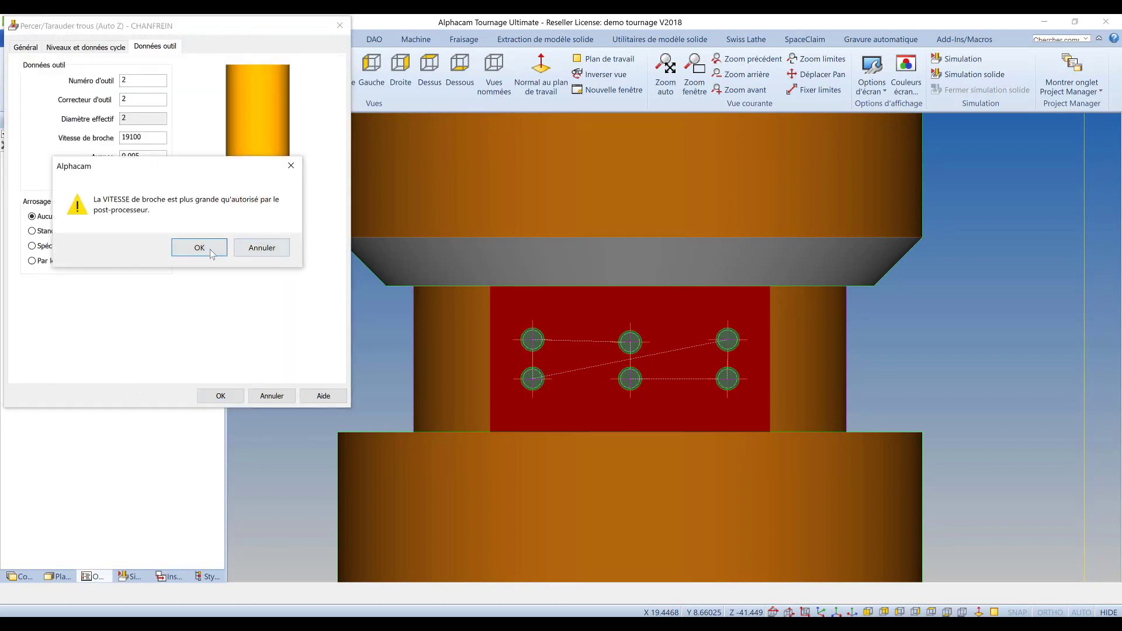
left_click(208, 248)
right_click(84, 227)
left_click(103, 236)
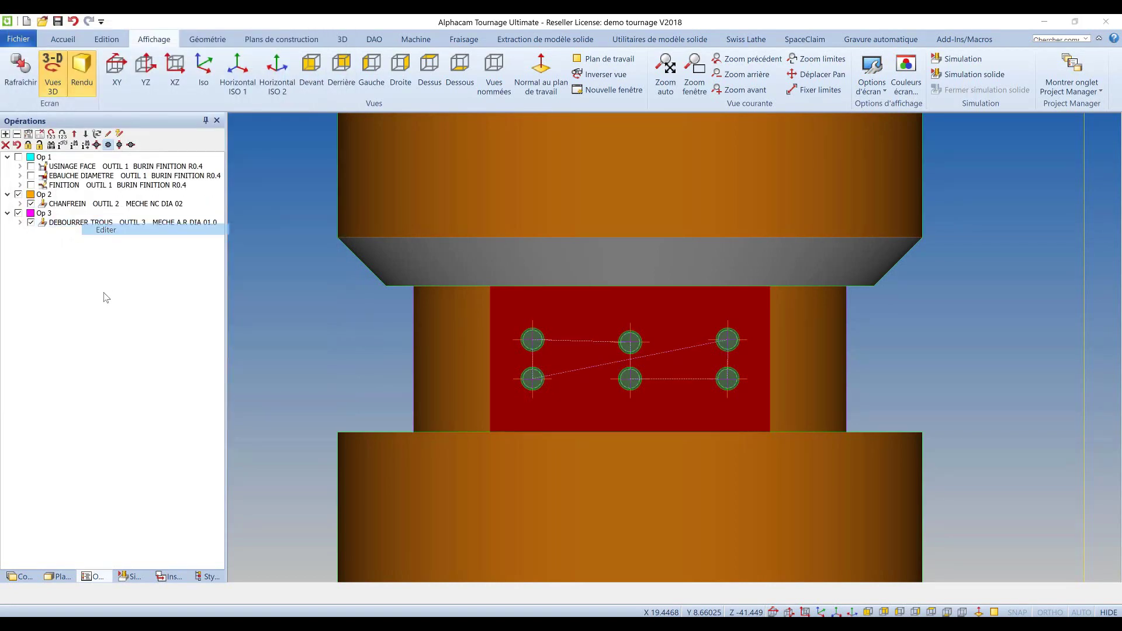
left_click(221, 415)
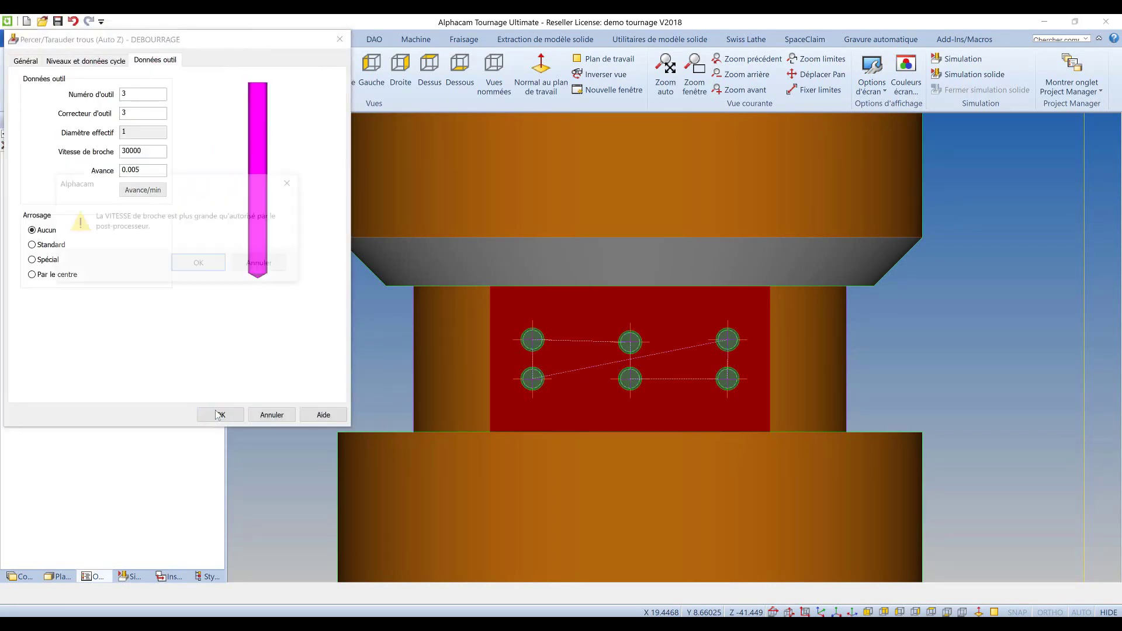
left_click(199, 264)
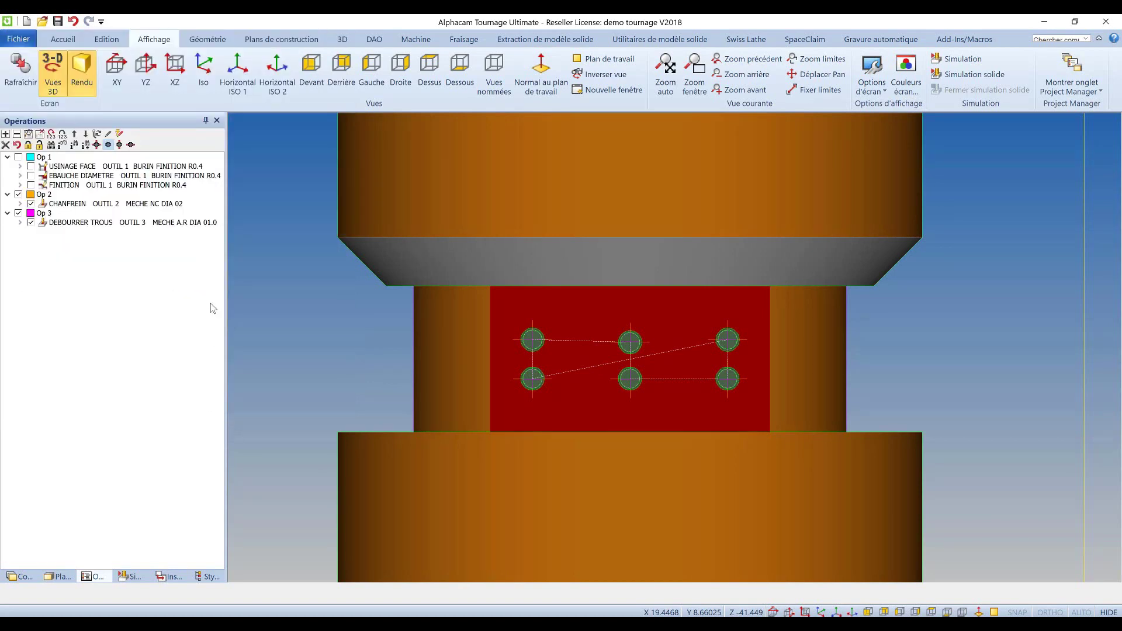
Convert the chamfering and hole-pecking operations from C axis to Y axis
scroll(296, 279, "down", 1)
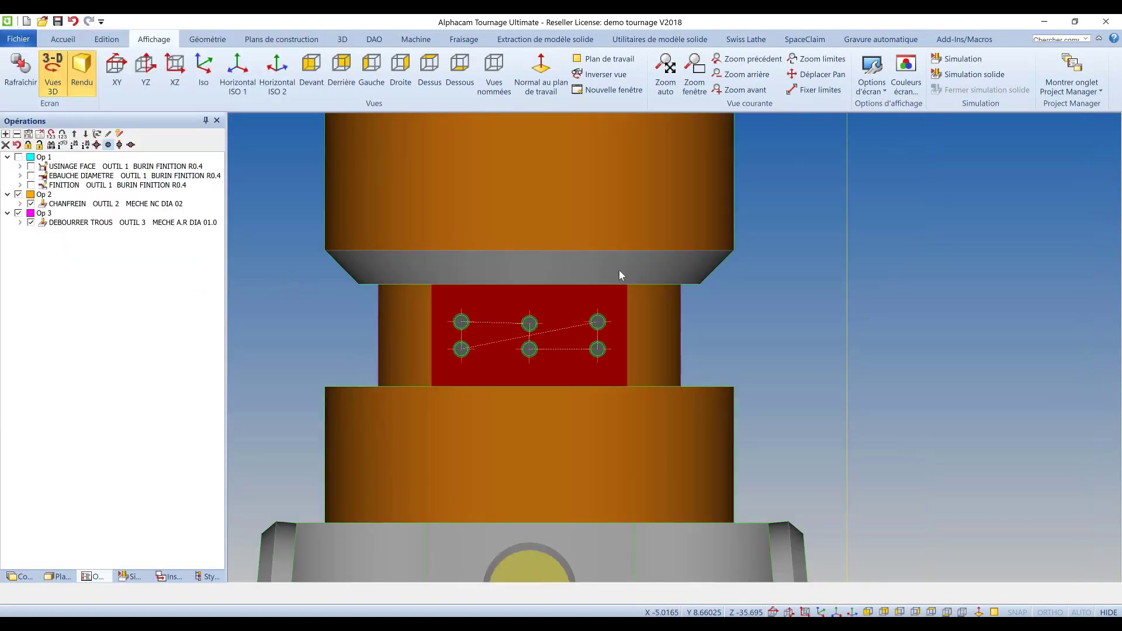
scroll(573, 289, "down", 1)
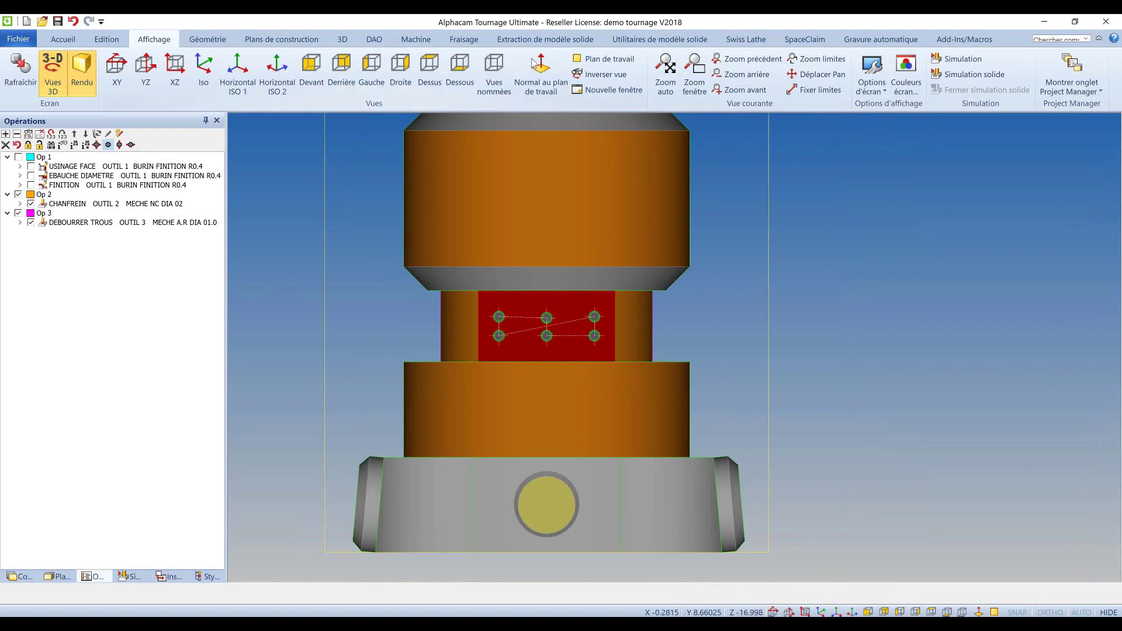
left_click(415, 39)
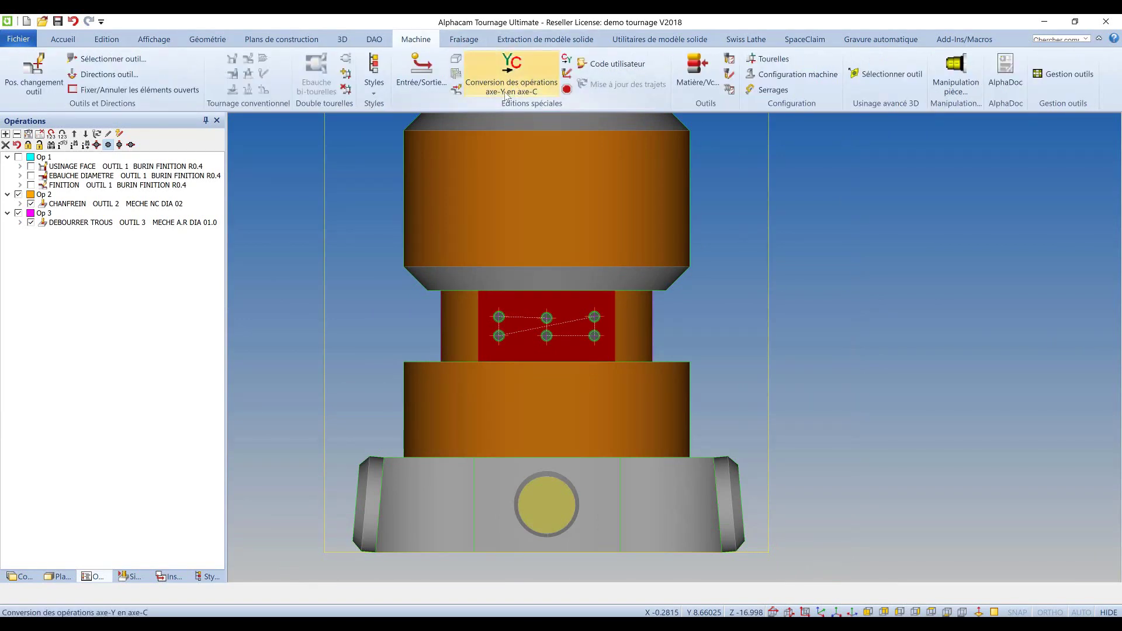
left_click(568, 61)
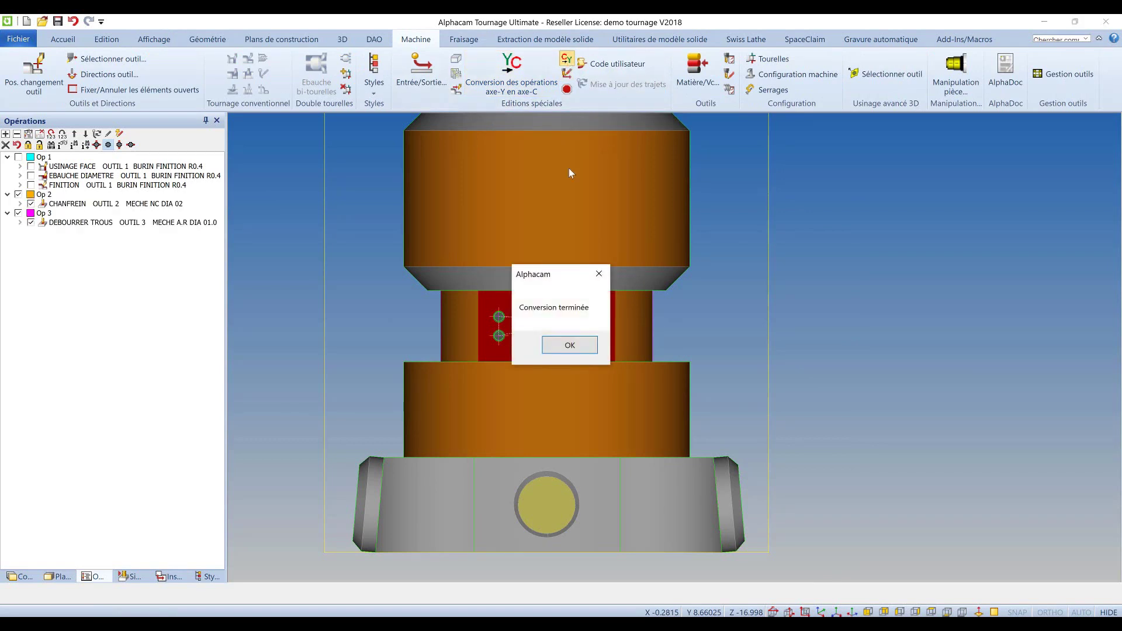
left_click(554, 345)
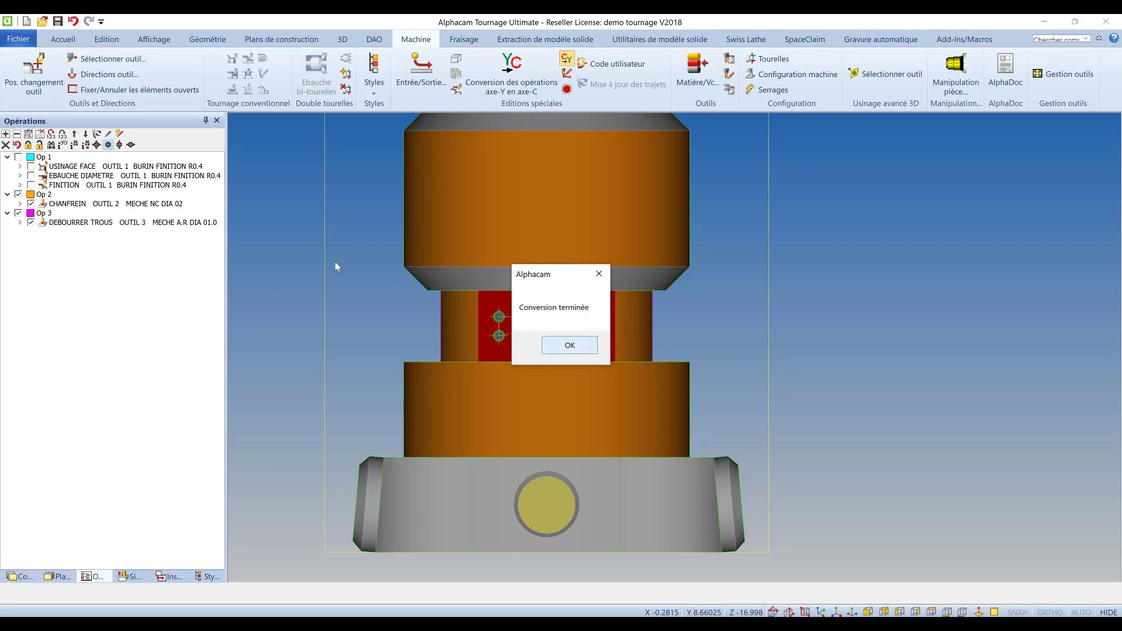
Inspect the method set in the CHANFREIN and DEBOURRER TROUS operations after the C-to-Y conversion, without editing them
right_click(108, 206)
left_click(122, 212)
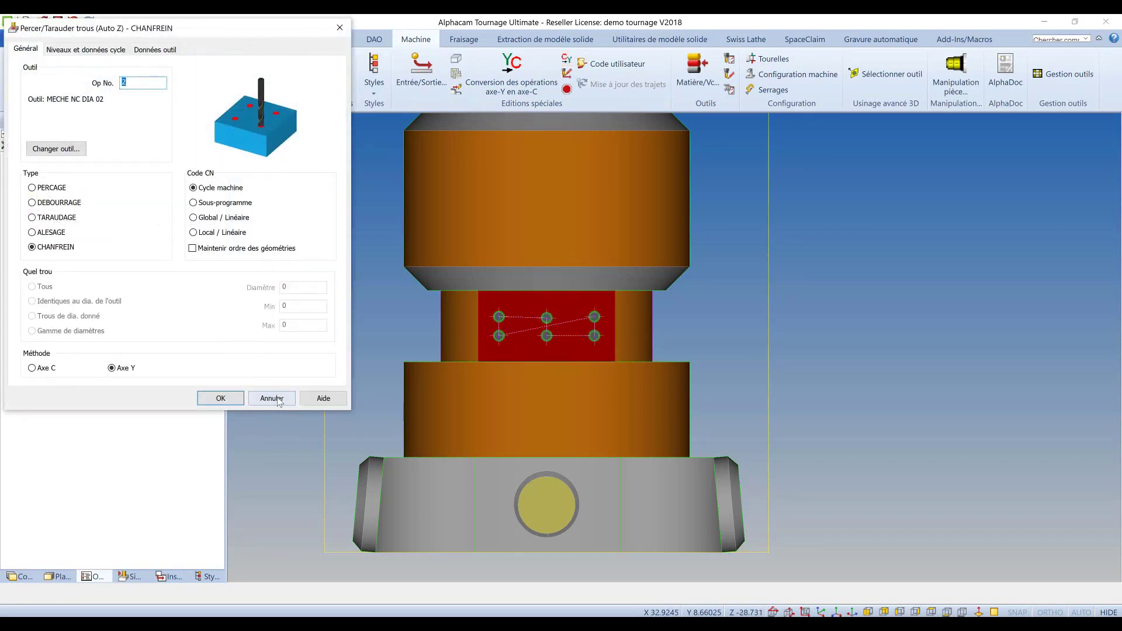
left_click(272, 398)
right_click(140, 223)
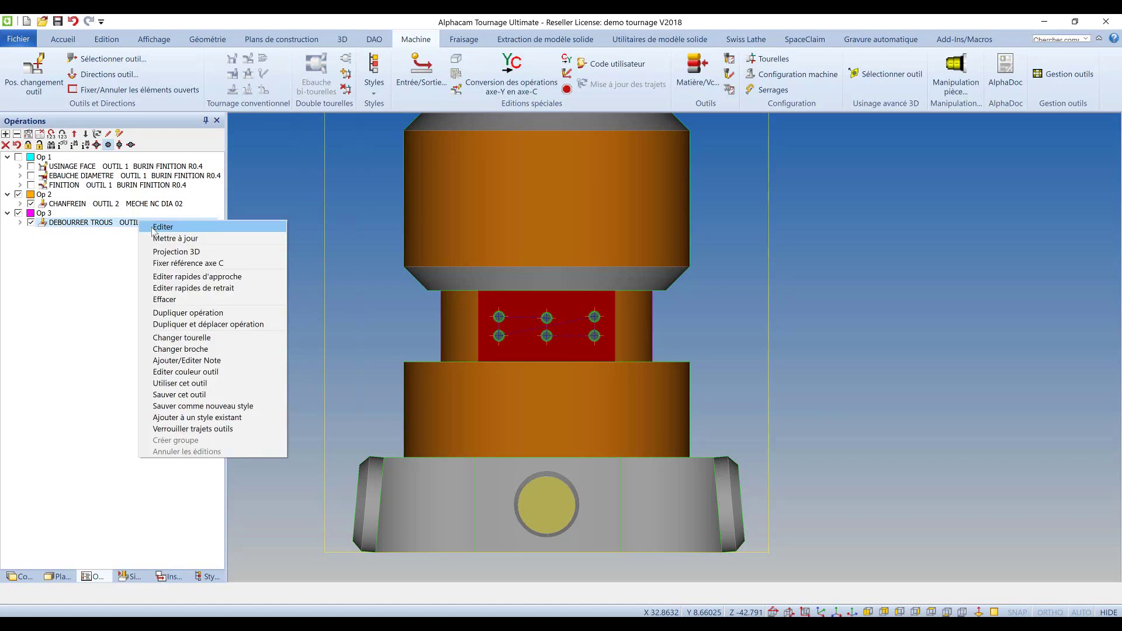
left_click(154, 228)
left_click(272, 409)
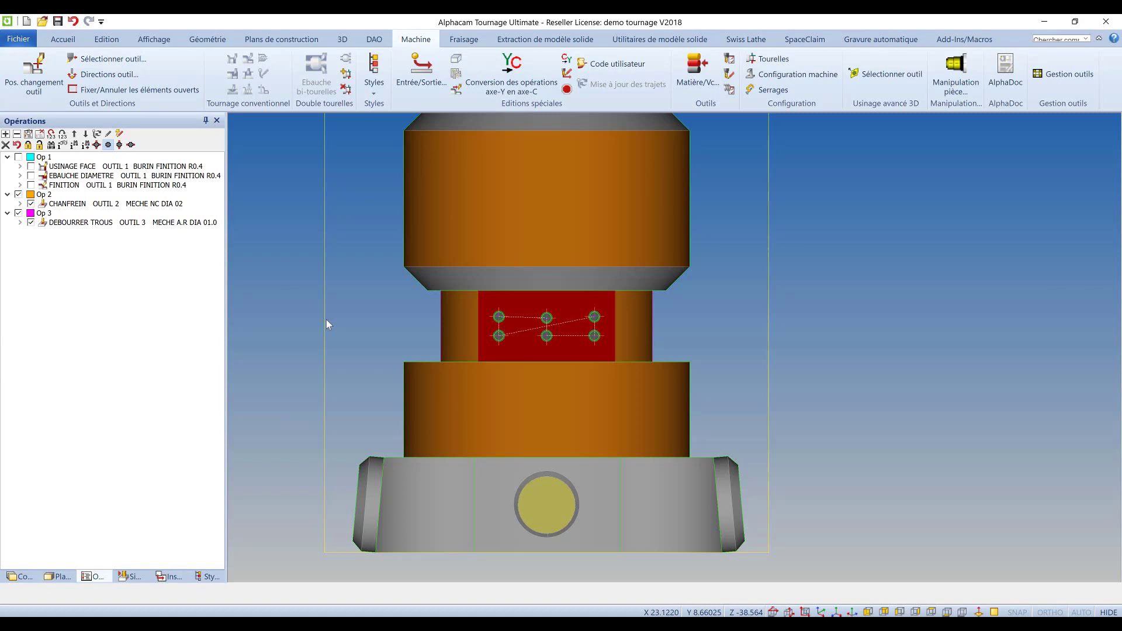
Hide operation 2 and convert only the visible DEBOURRER TROUS operation from Y axis to C axis
left_click(18, 195)
left_click(519, 69)
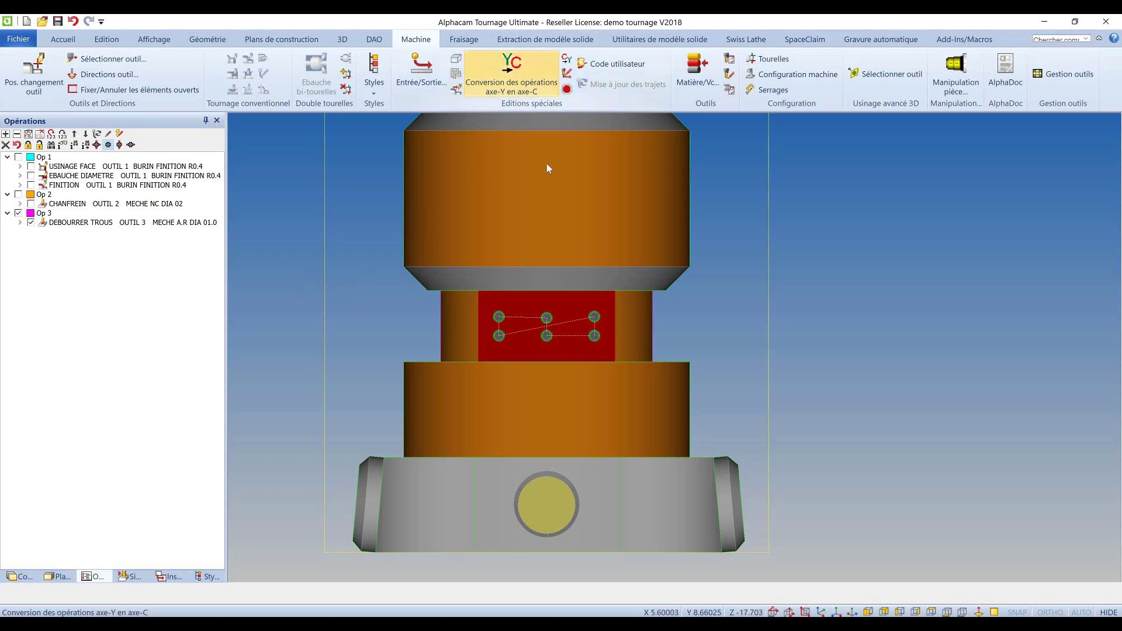
left_click(570, 346)
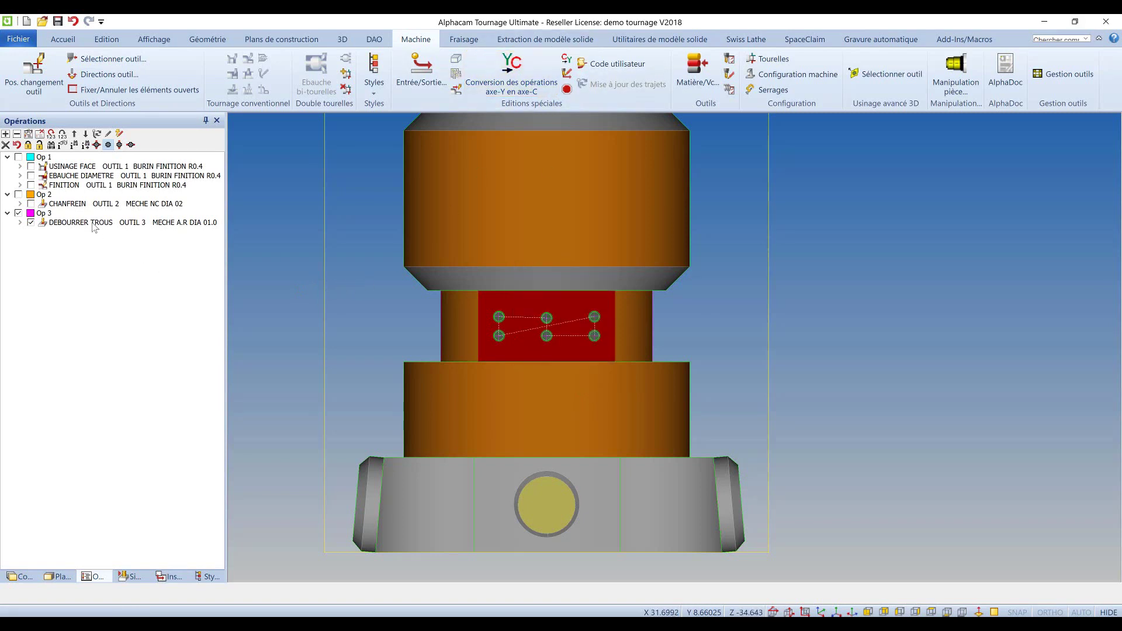
Compare the axis method of the converted DEBOURRER TROUS operation with that of the hidden CHANFREIN operation
right_click(94, 226)
left_click(112, 231)
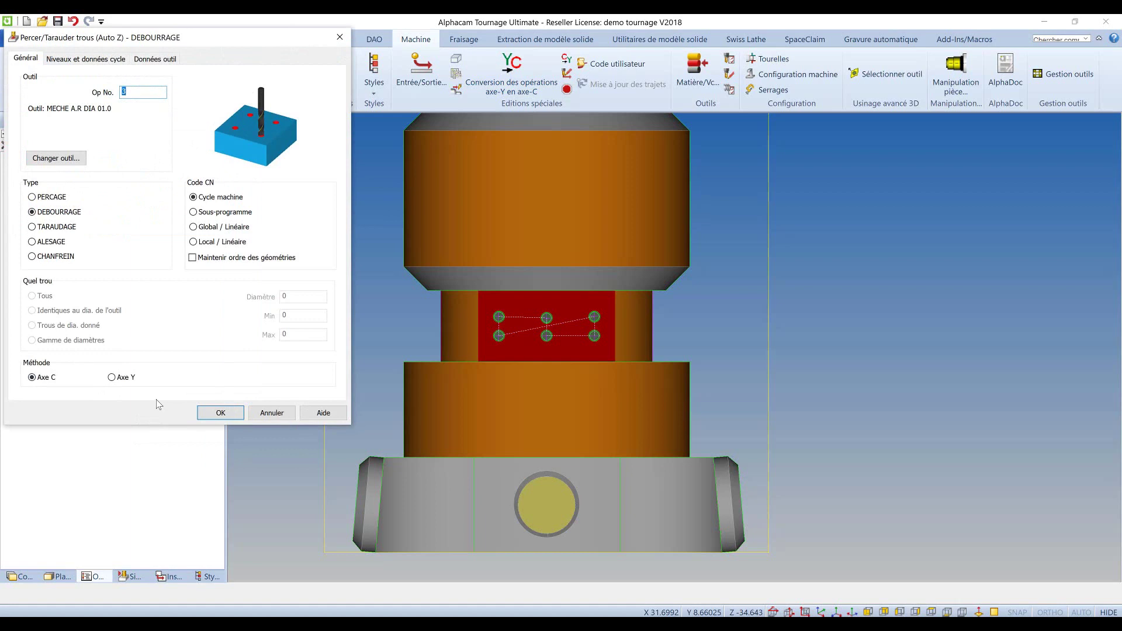
left_click(270, 413)
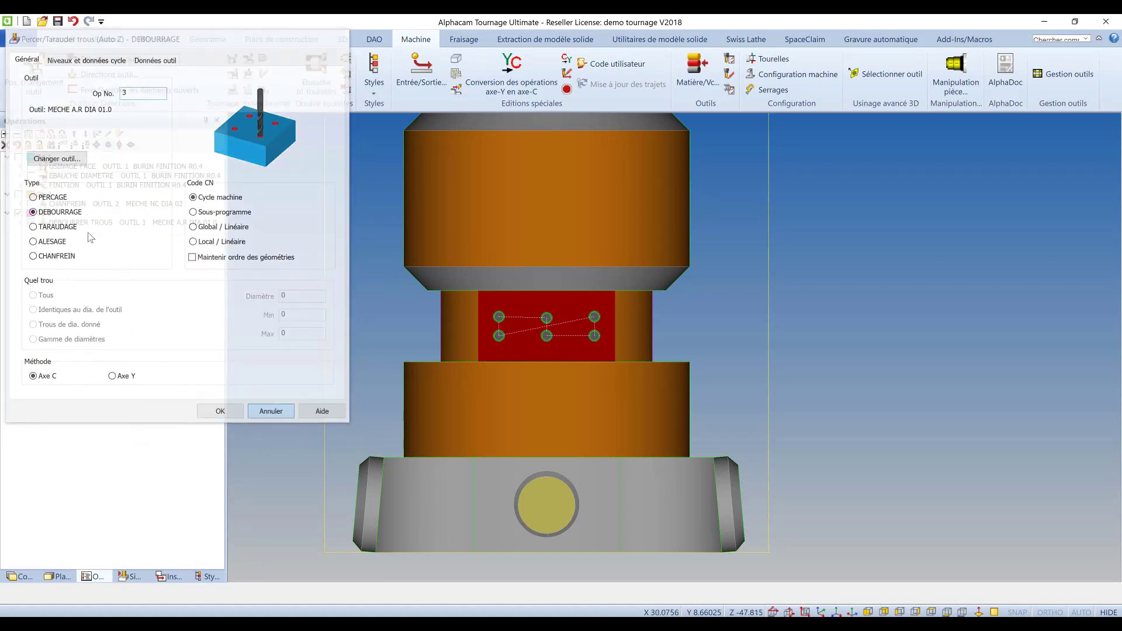
right_click(59, 203)
left_click(88, 210)
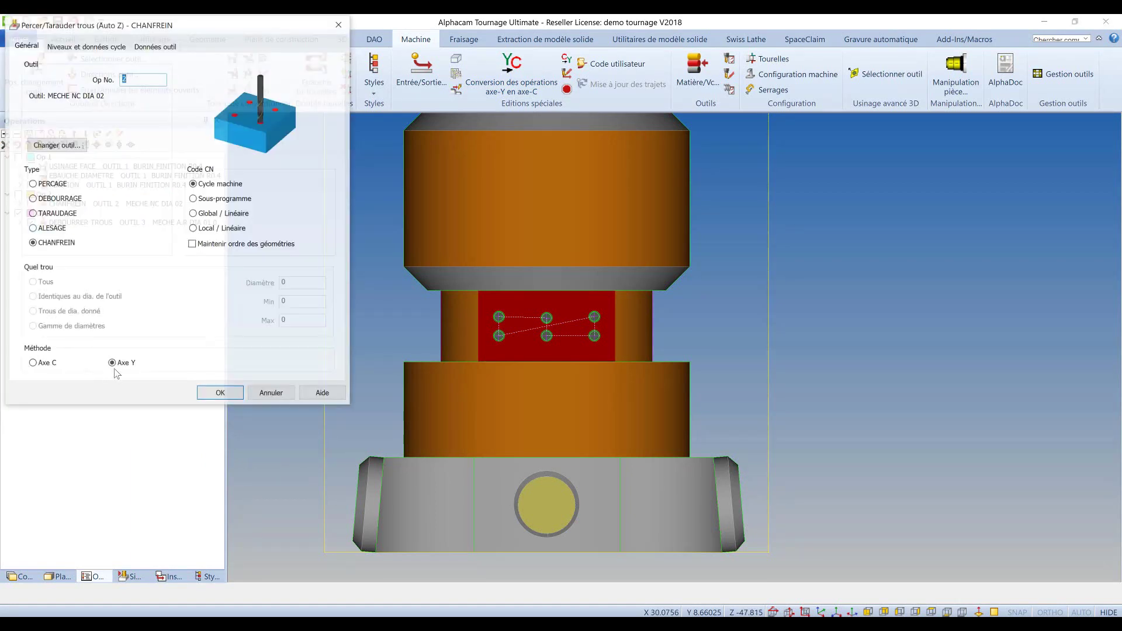
left_click(270, 393)
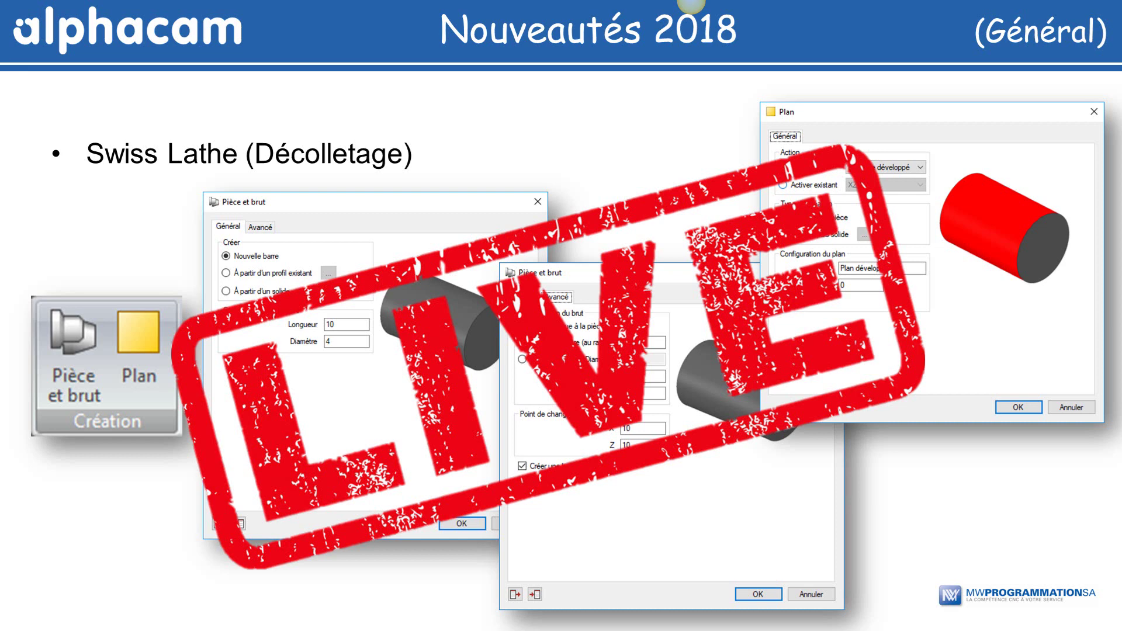
left_click(934, 446)
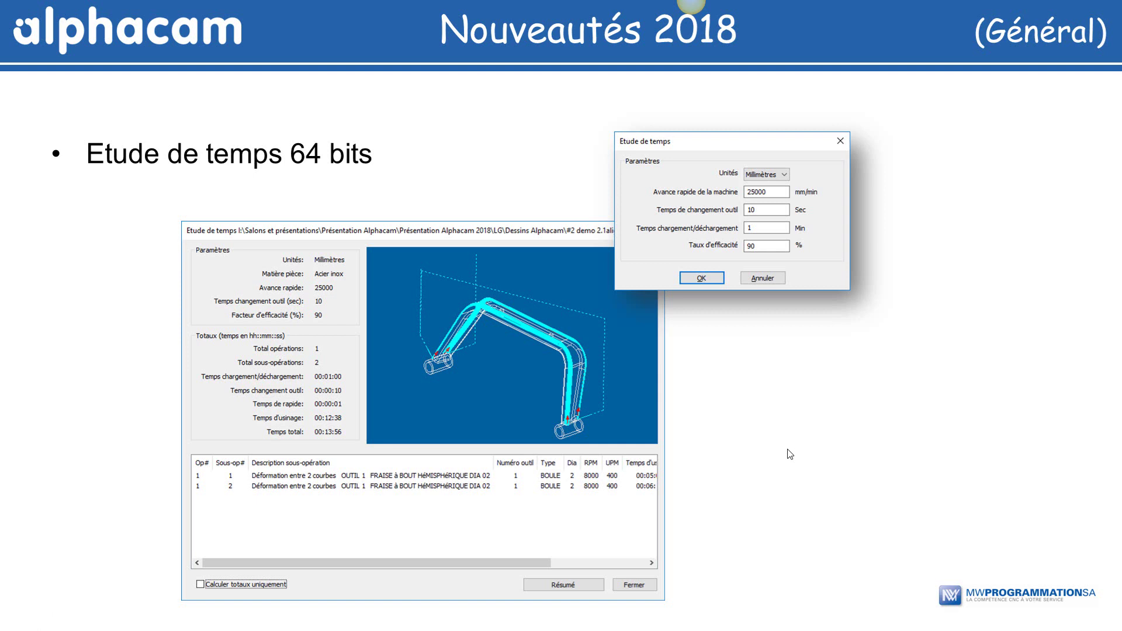
left_click(790, 455)
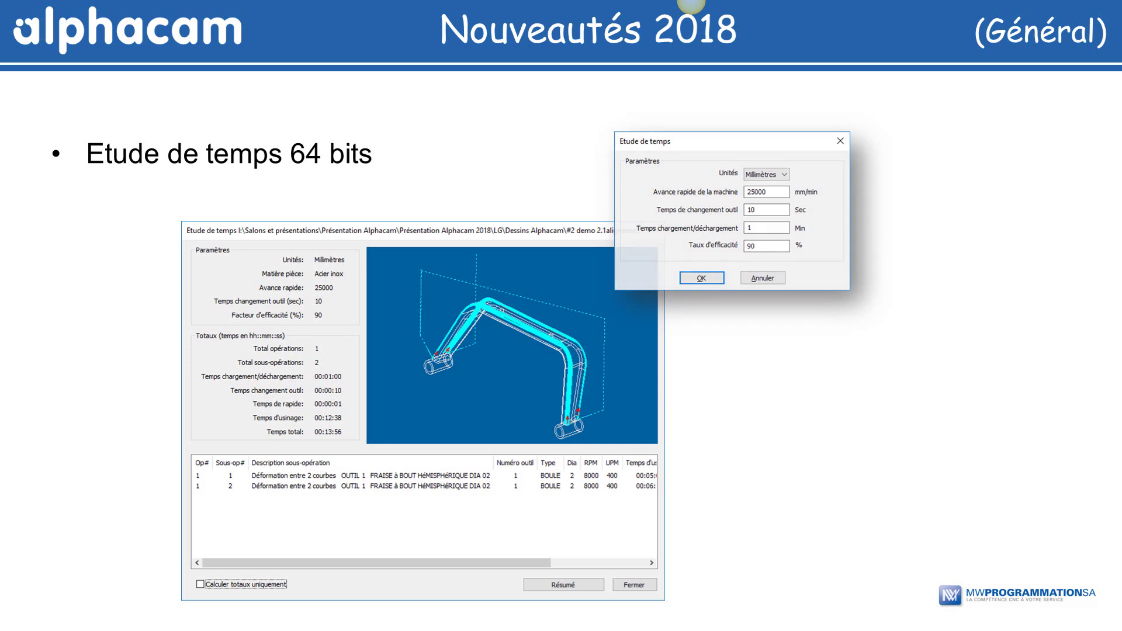
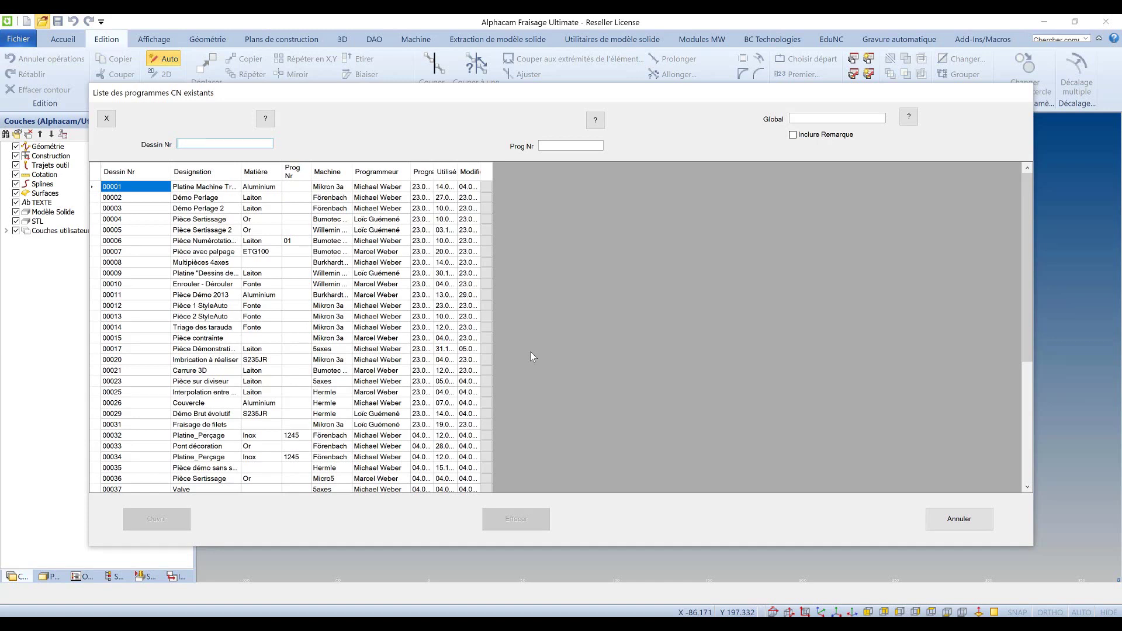
Search all fields of the existing NC programs for "vidéo" and open drawing 00017
left_click(817, 119)
key("Return")
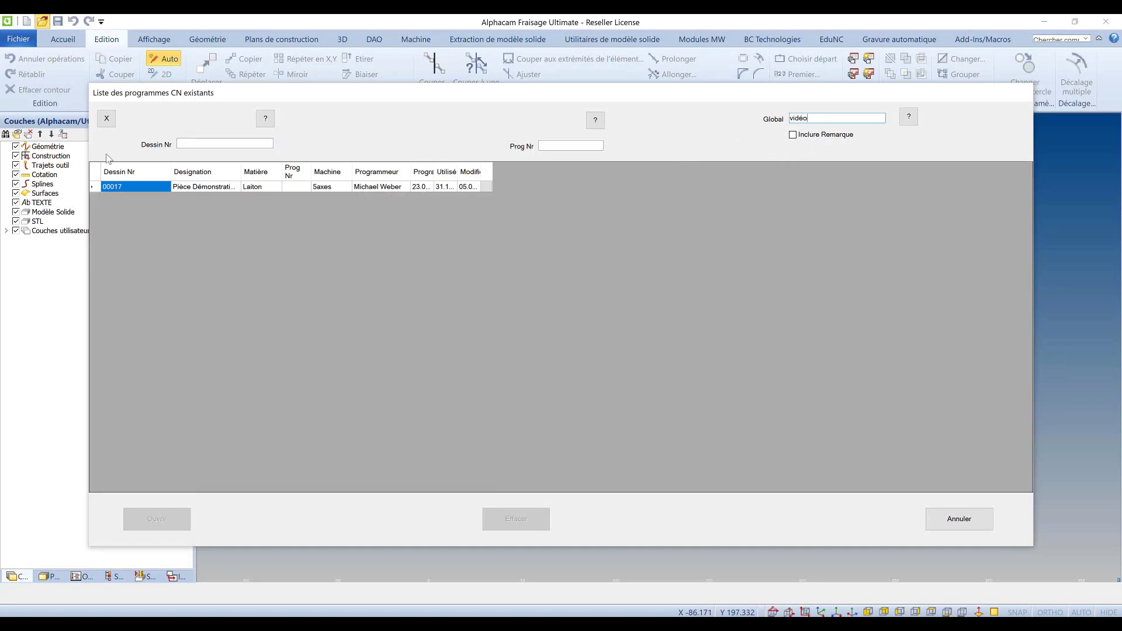
left_click(93, 187)
left_click(157, 519)
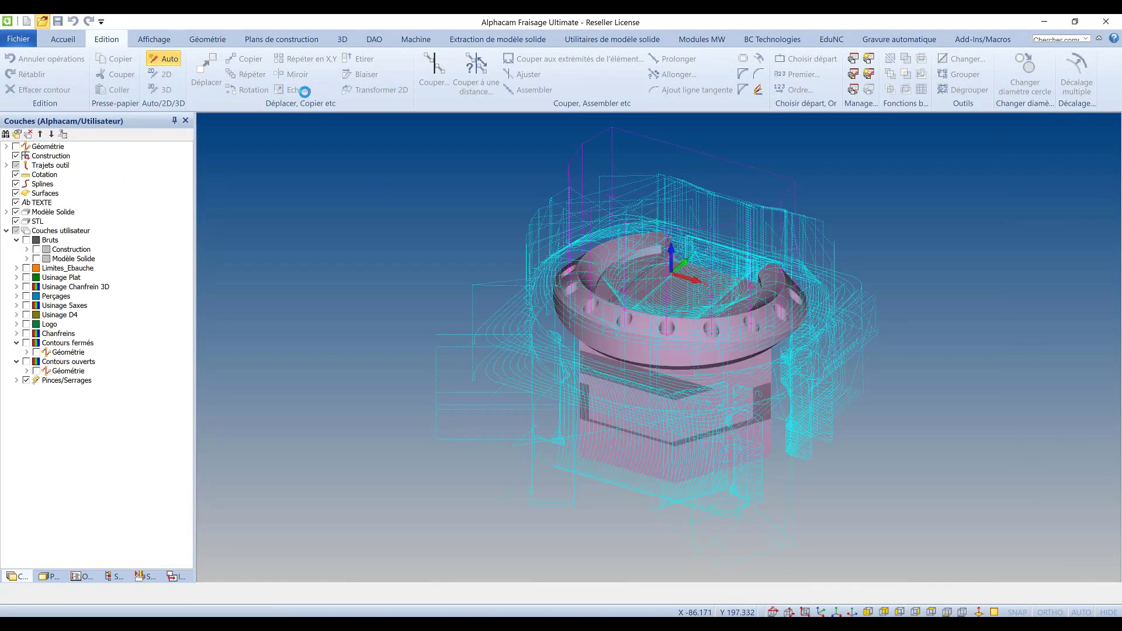
Open the MW-Data record of the drawing and display its linked NC program in Alphaedit
left_click(62, 39)
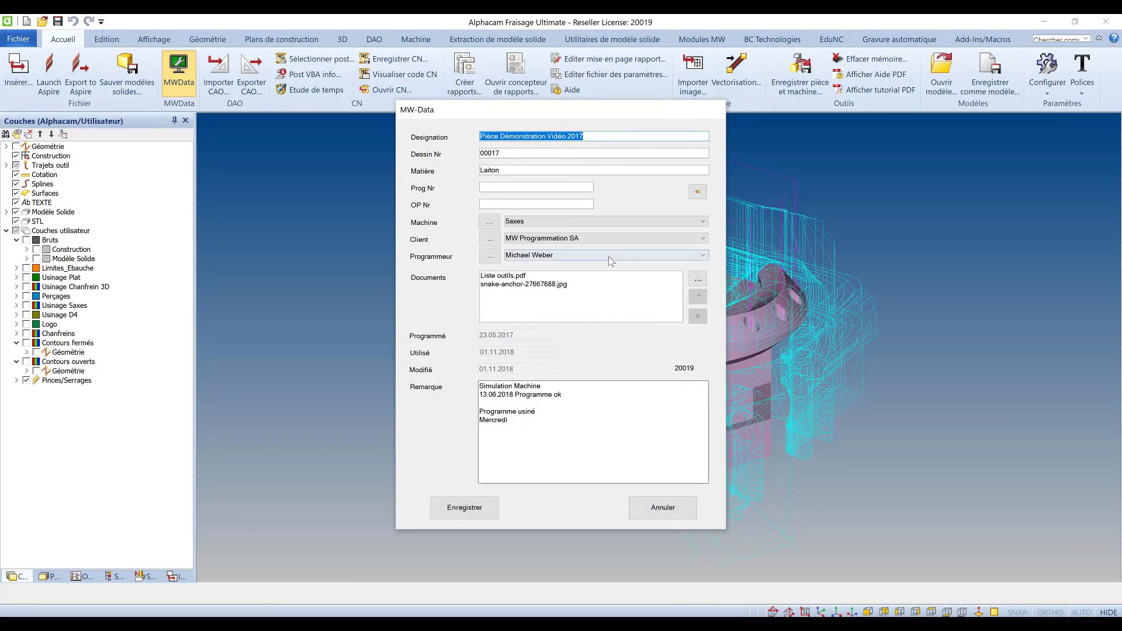
left_click(698, 192)
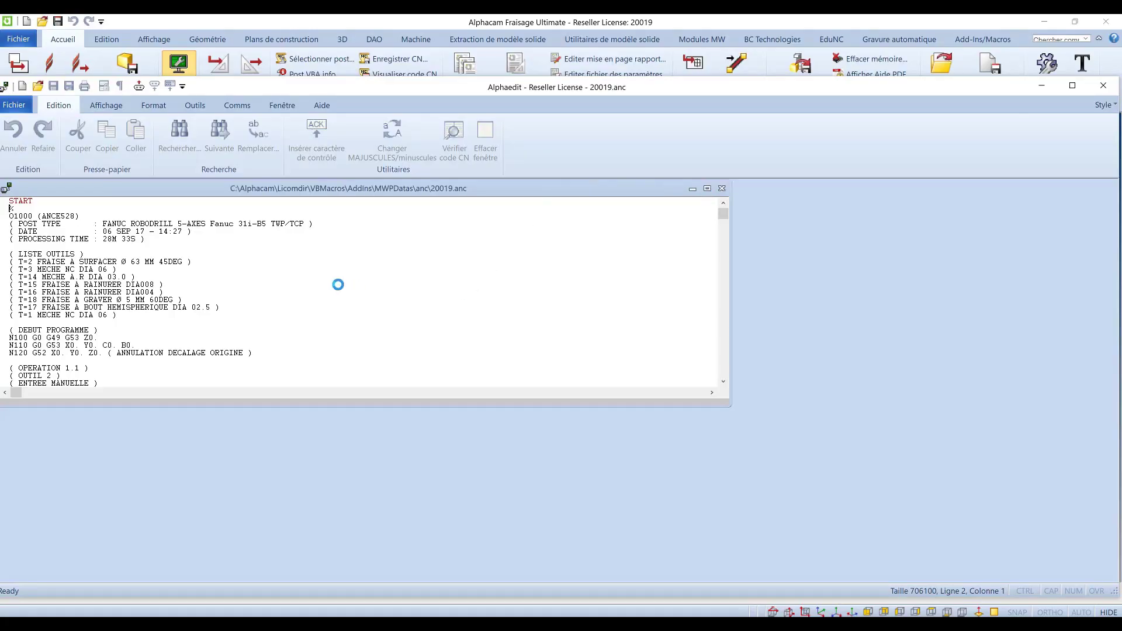
Delete the "Programme usiné Mercredi" lines from the NC program's file record remark in Alphaedit, save the record and return to Alphacam
scroll(246, 281, "down", 20)
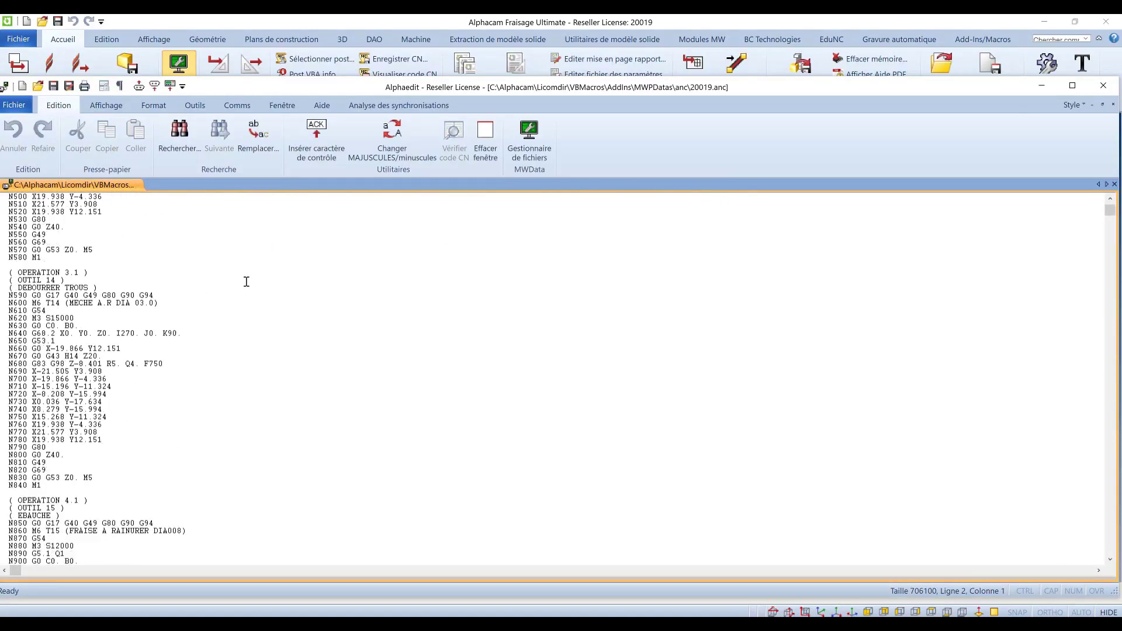
left_click(542, 134)
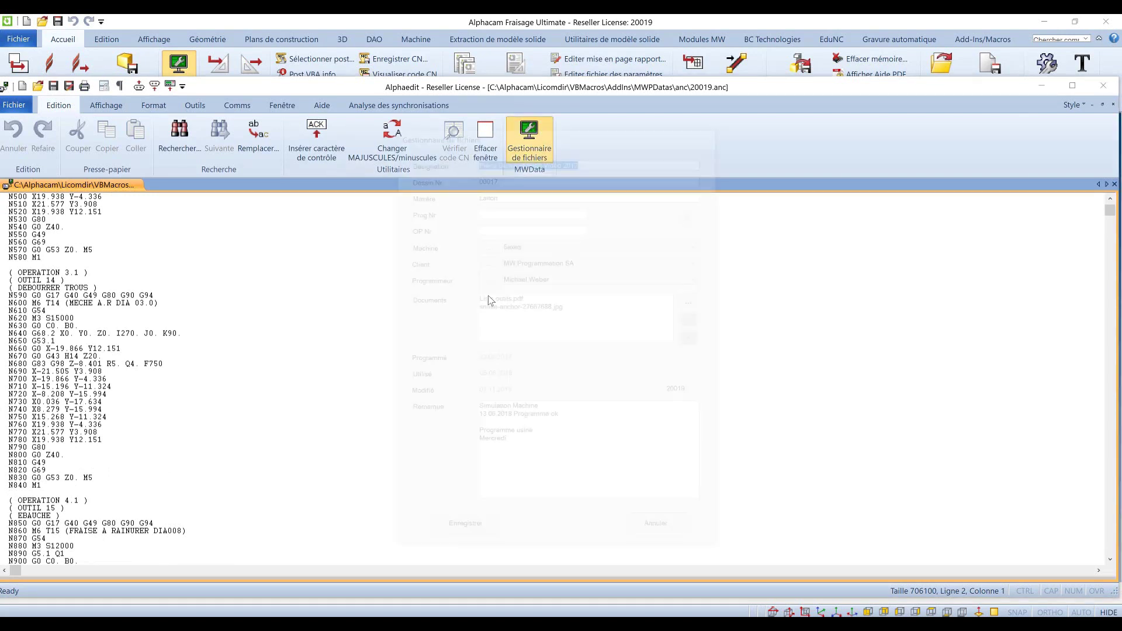
left_click_drag(515, 450, 462, 437)
key("BackSpace")
key("BackSpace")
left_click(480, 533)
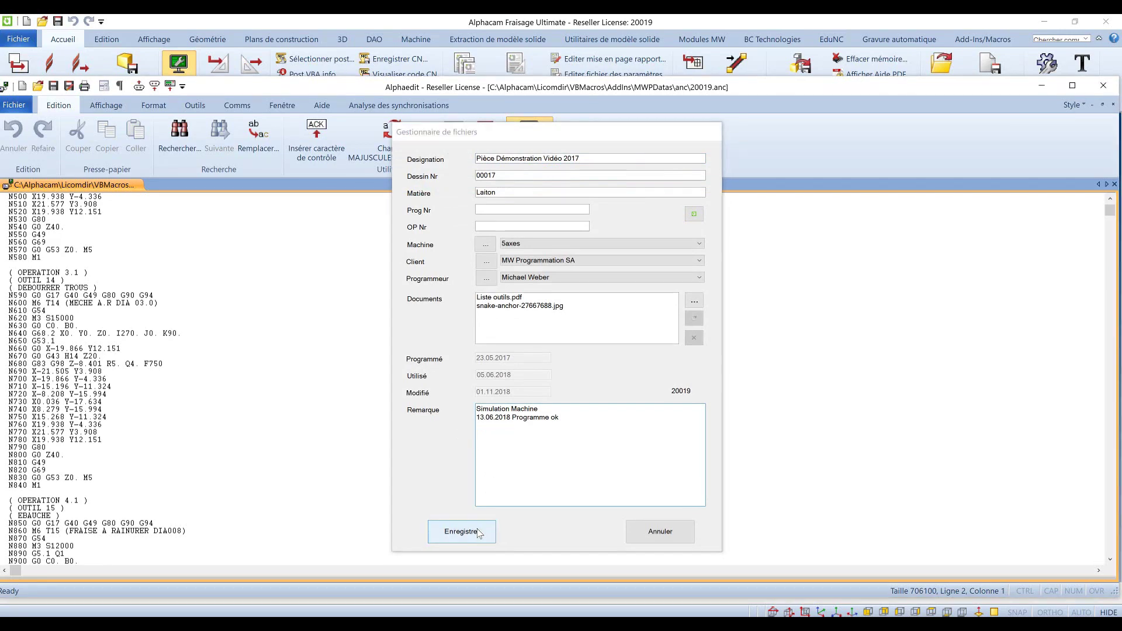
left_click(1104, 90)
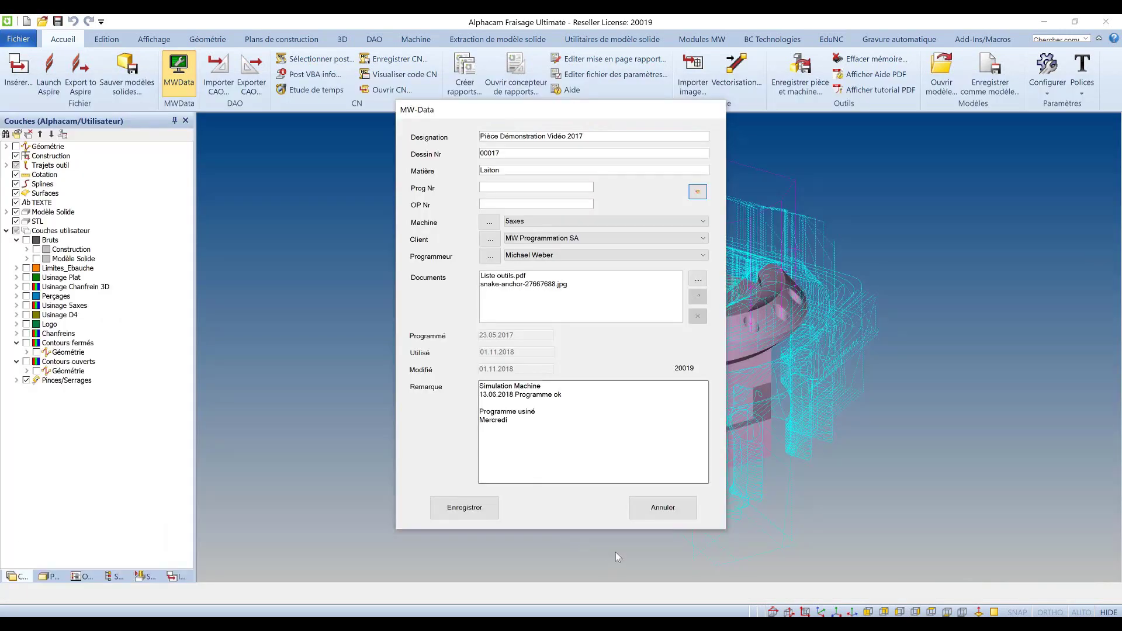
Reload the drawing's MW-Data record and view its attached document Liste outils.pdf
left_click(664, 511)
left_click(187, 78)
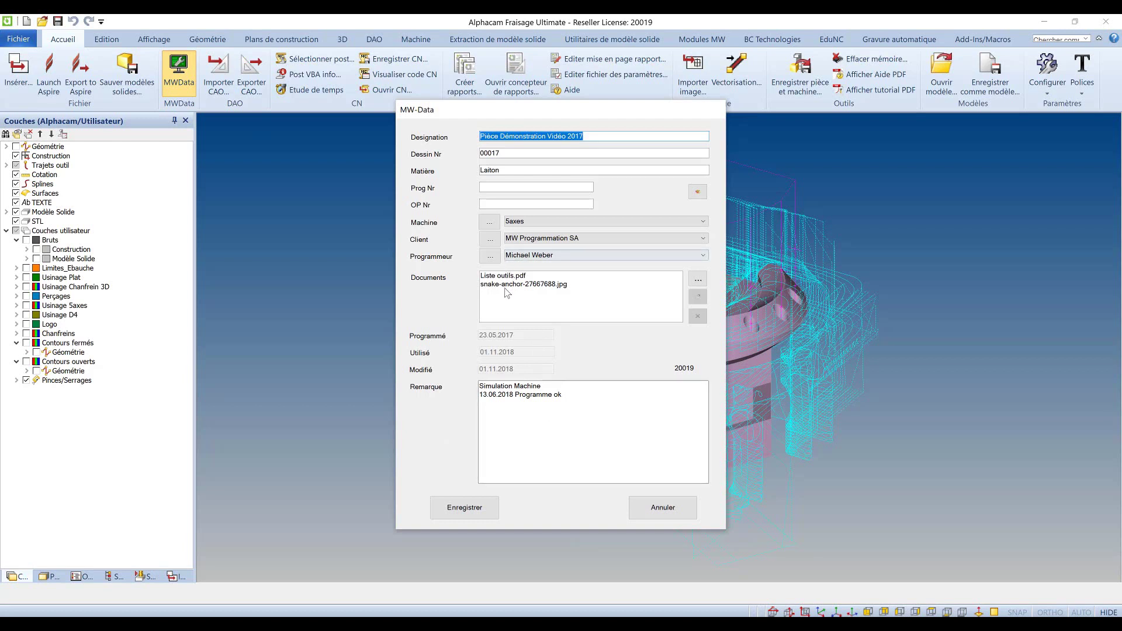
left_click(502, 277)
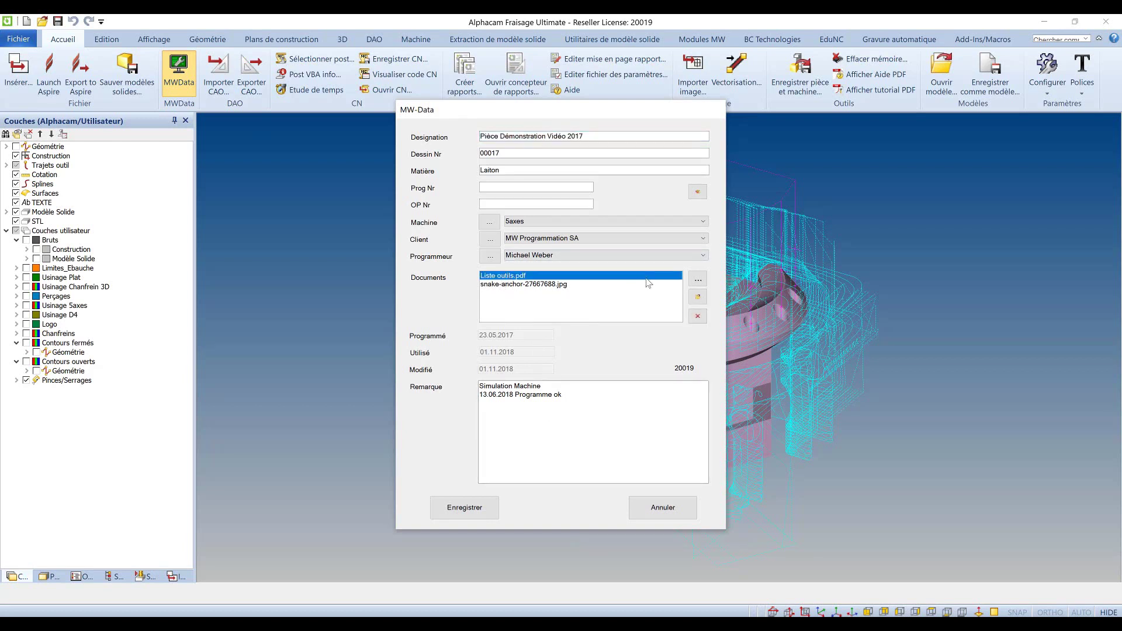
left_click(698, 299)
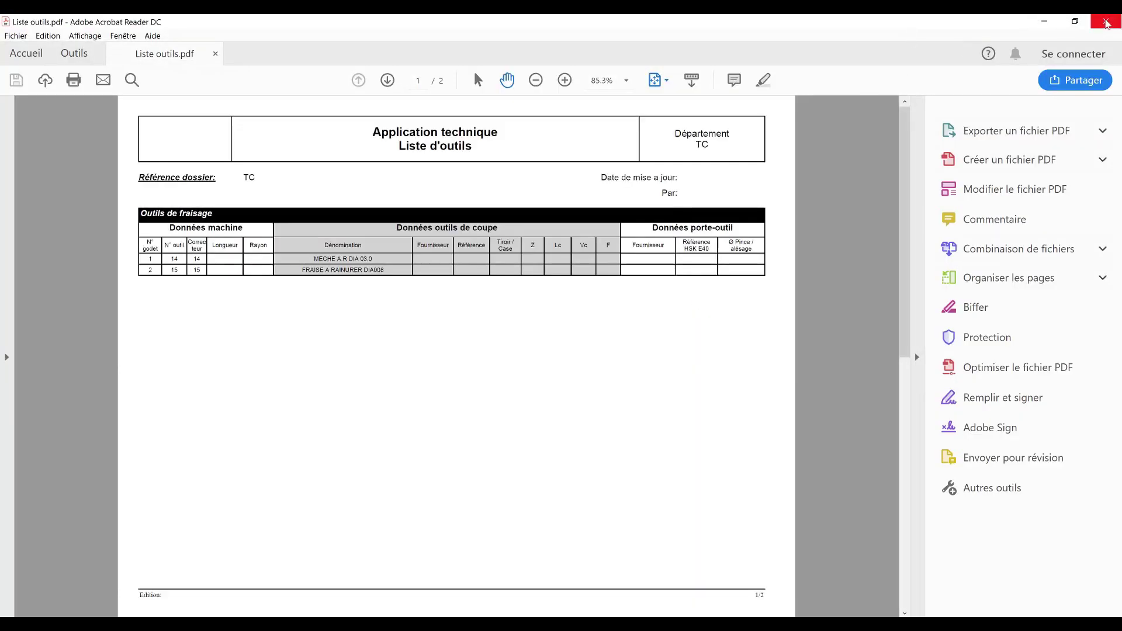
key("alt+F4")
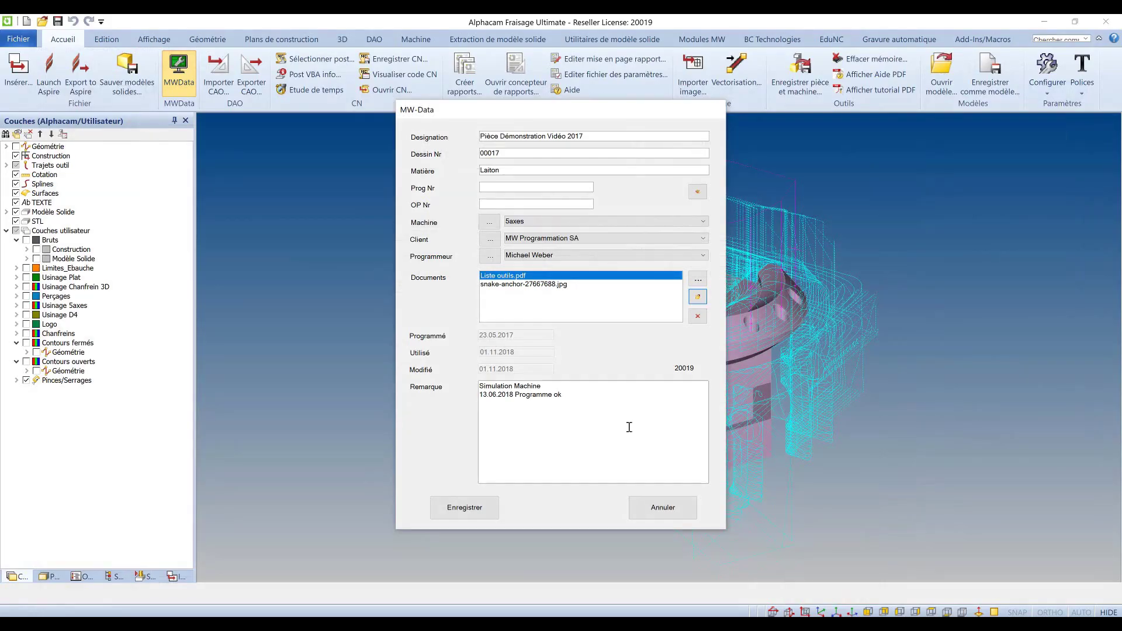
left_click(657, 509)
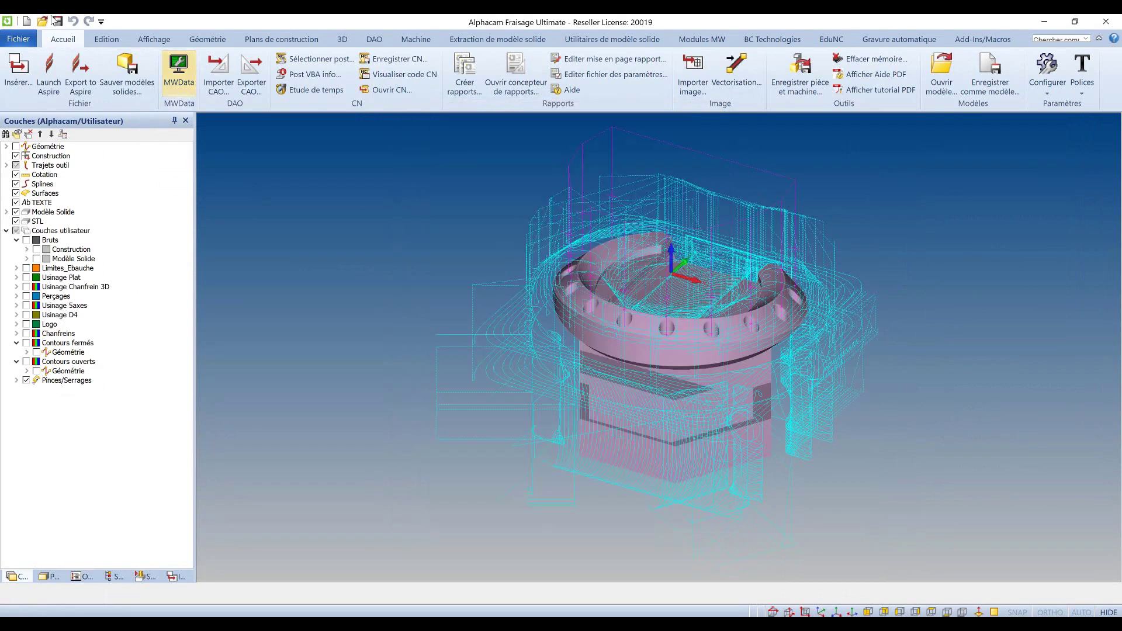
Save the modified drawing, search all fields of the existing NC programs for "nouveauté" and open drawing 20181030-1
left_click(42, 22)
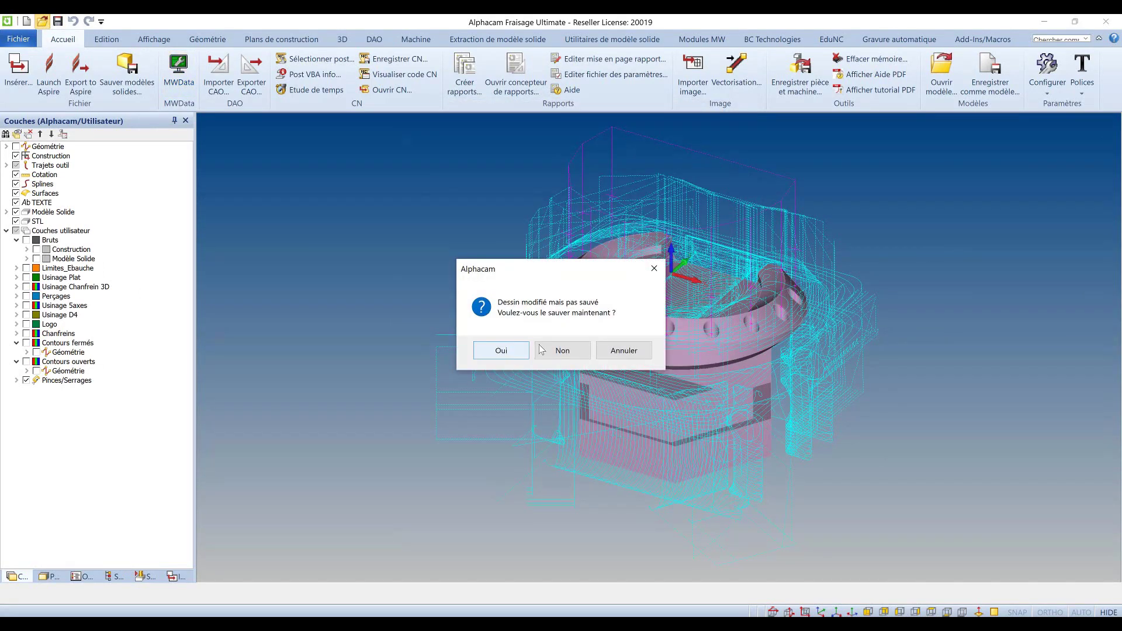
left_click(525, 350)
left_click(526, 346)
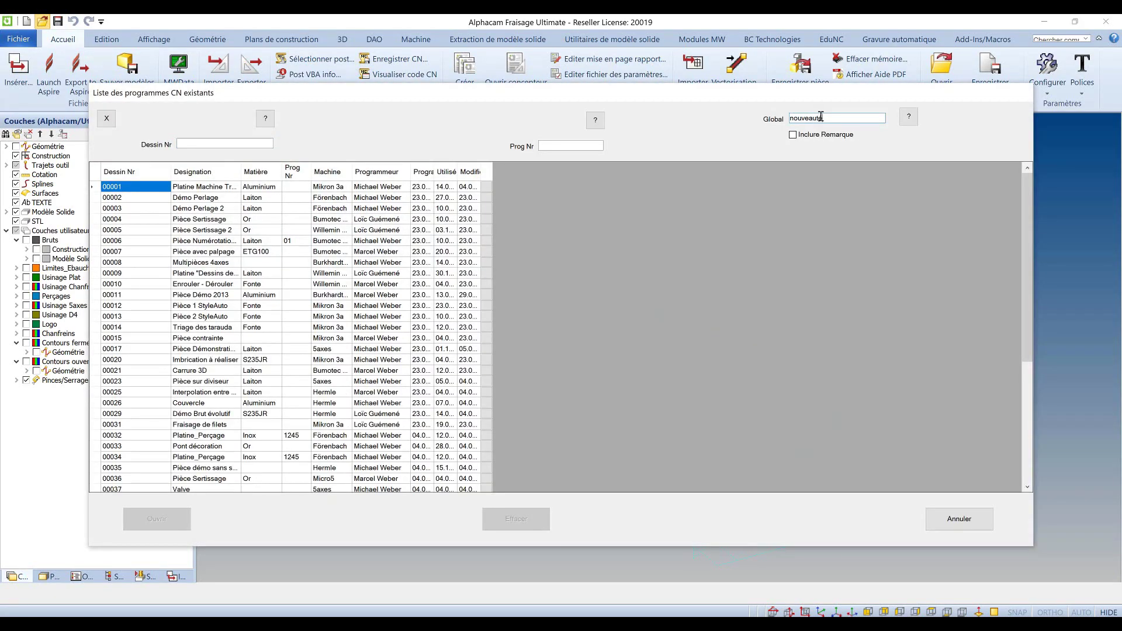
key("Return")
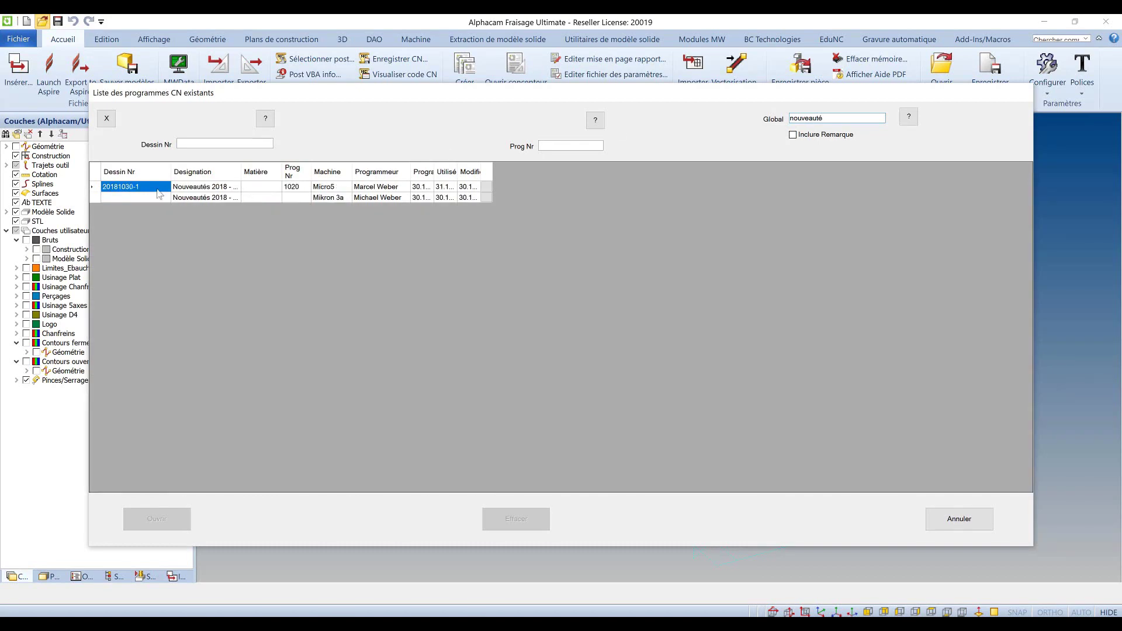
left_click(94, 187)
left_click(156, 518)
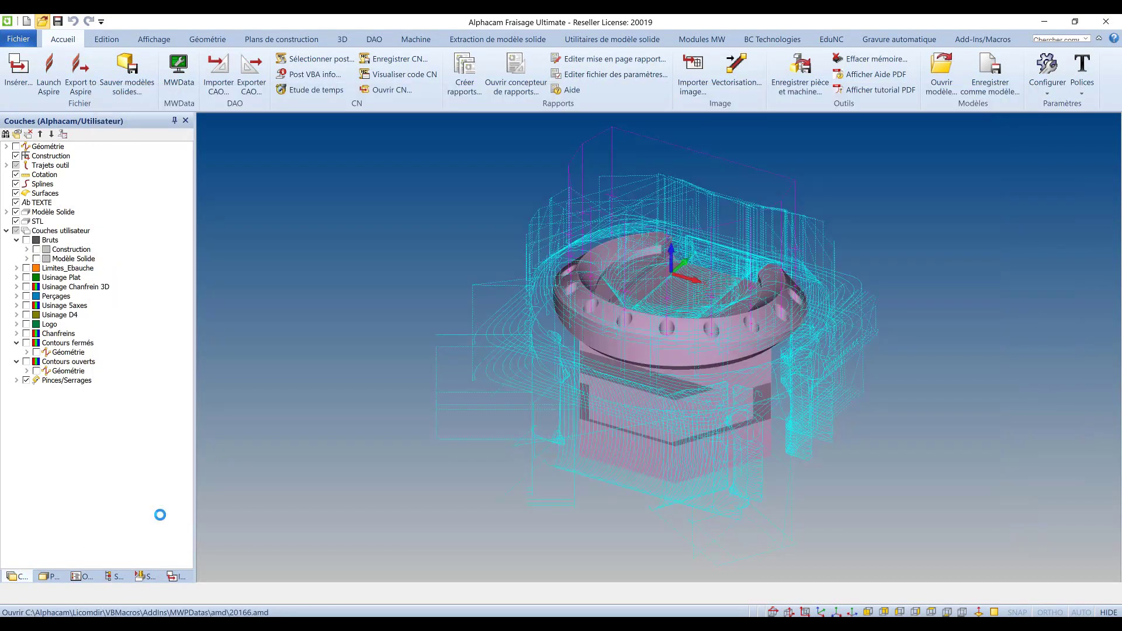
Generate a minimal bounding box around the hollow half-sphere solid with 0.01 facet tolerance, automatic alignment and stock creation
scroll(444, 412, "down", 3)
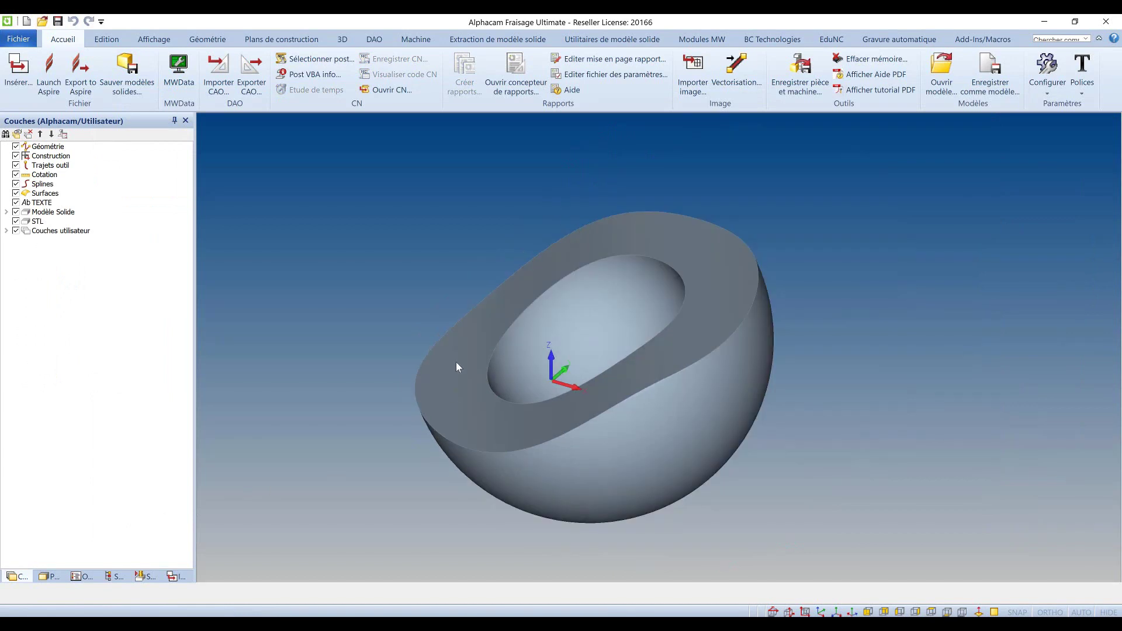
middle_click_drag(460, 361, 600, 360)
scroll(545, 354, "down", 2)
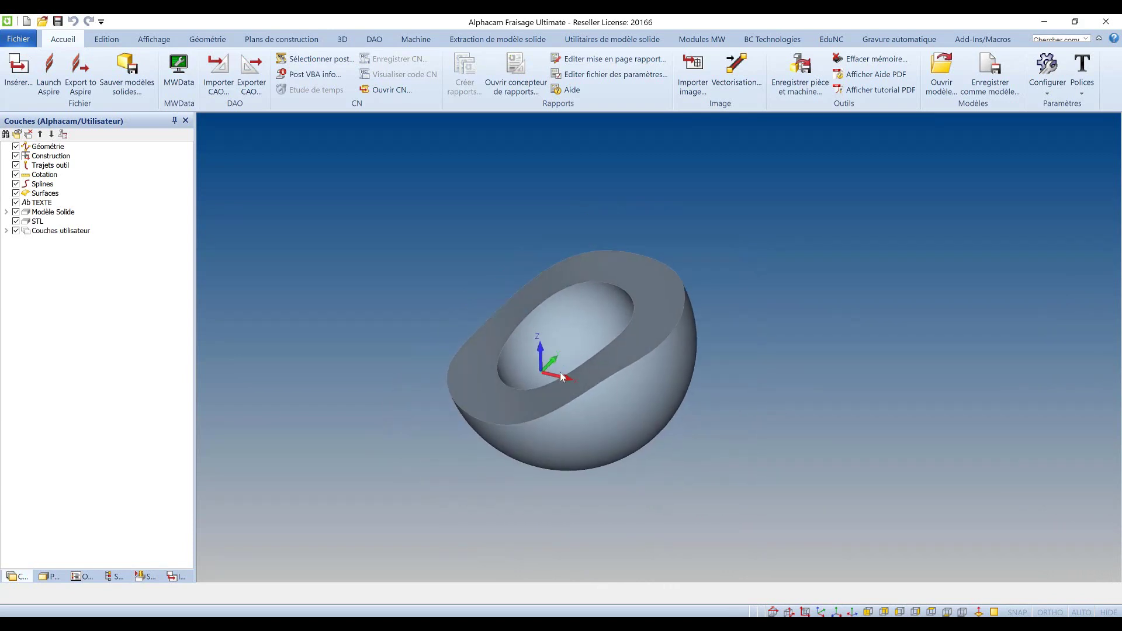
left_click(205, 40)
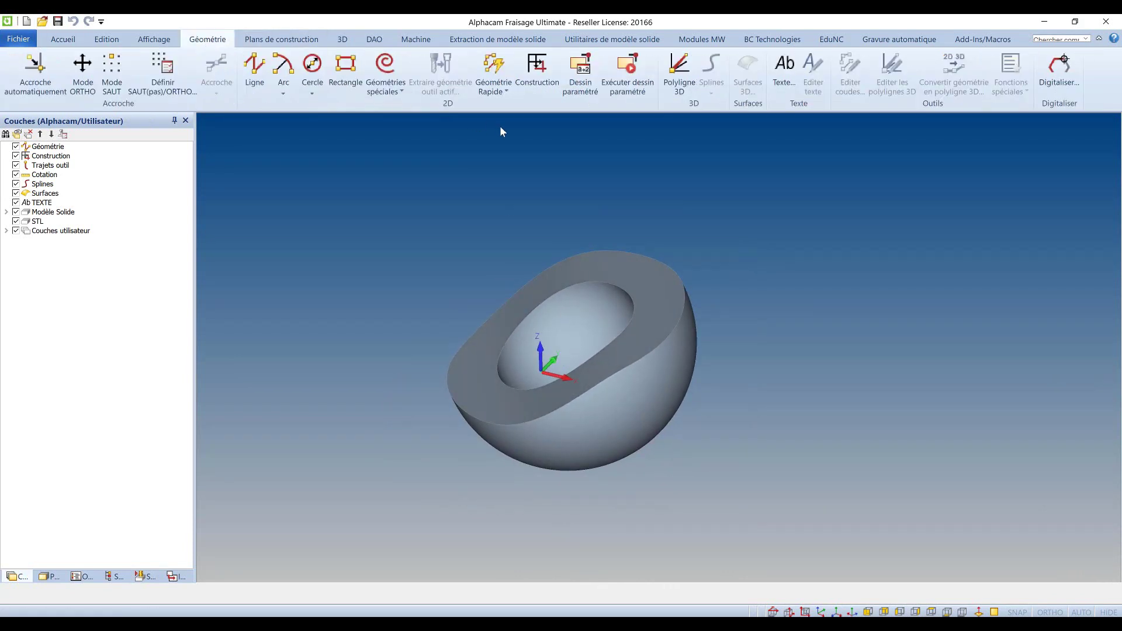
left_click(386, 81)
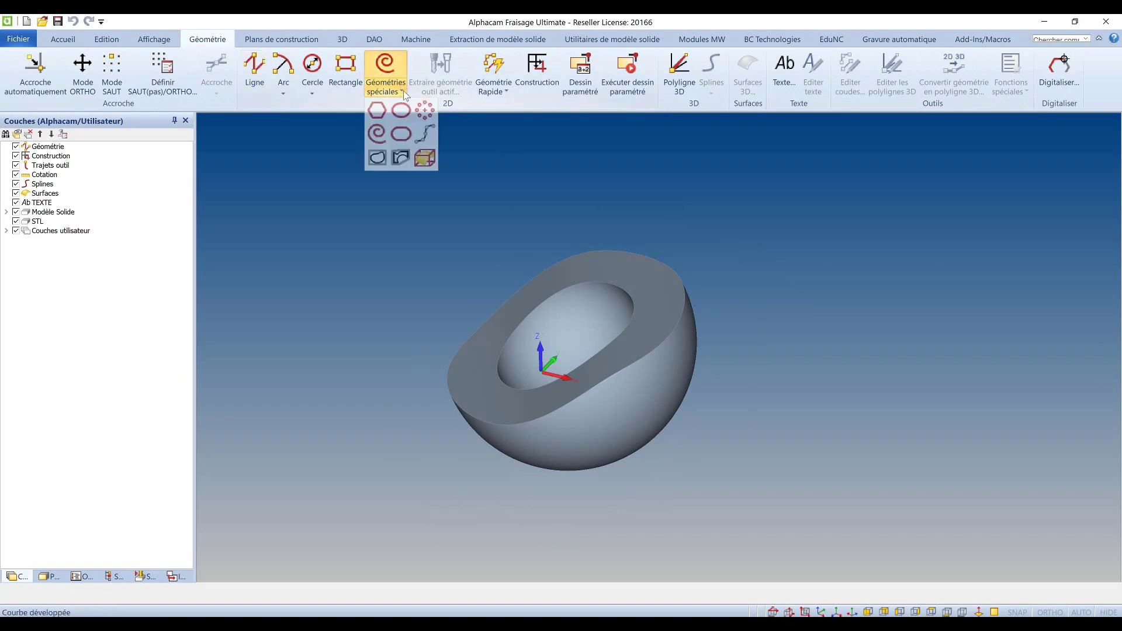
left_click(427, 159)
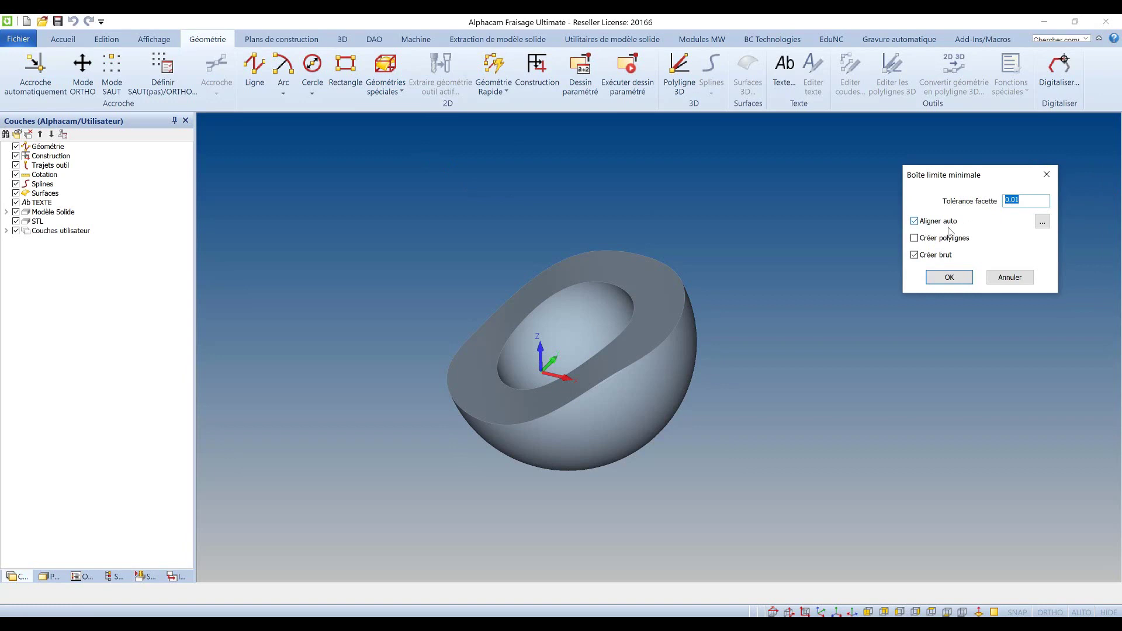
left_click(1043, 221)
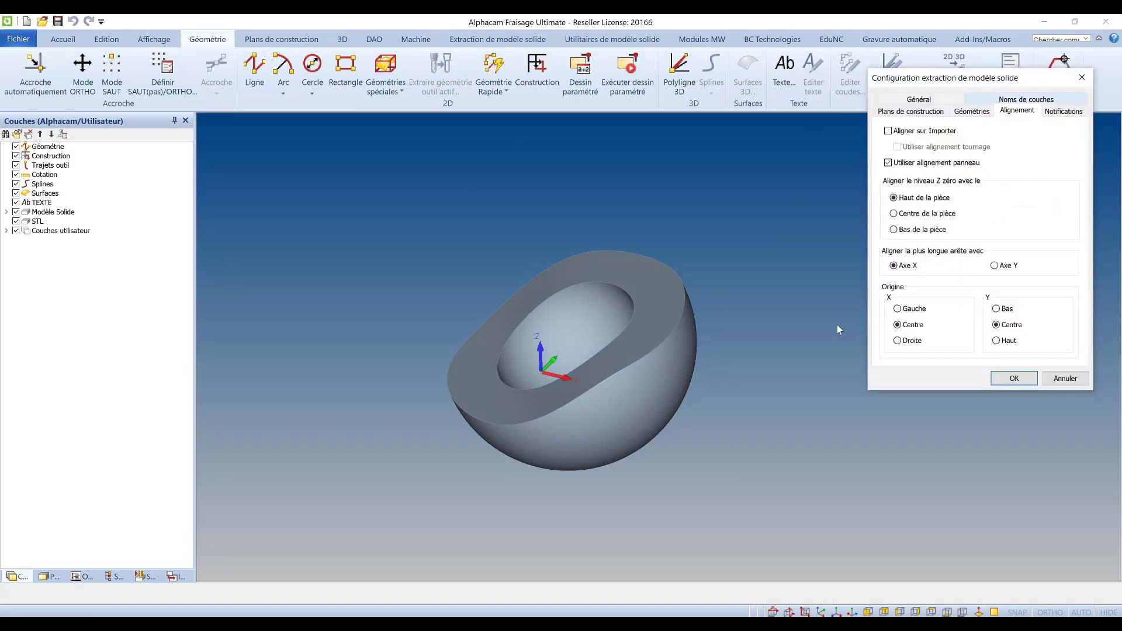
left_click(1065, 378)
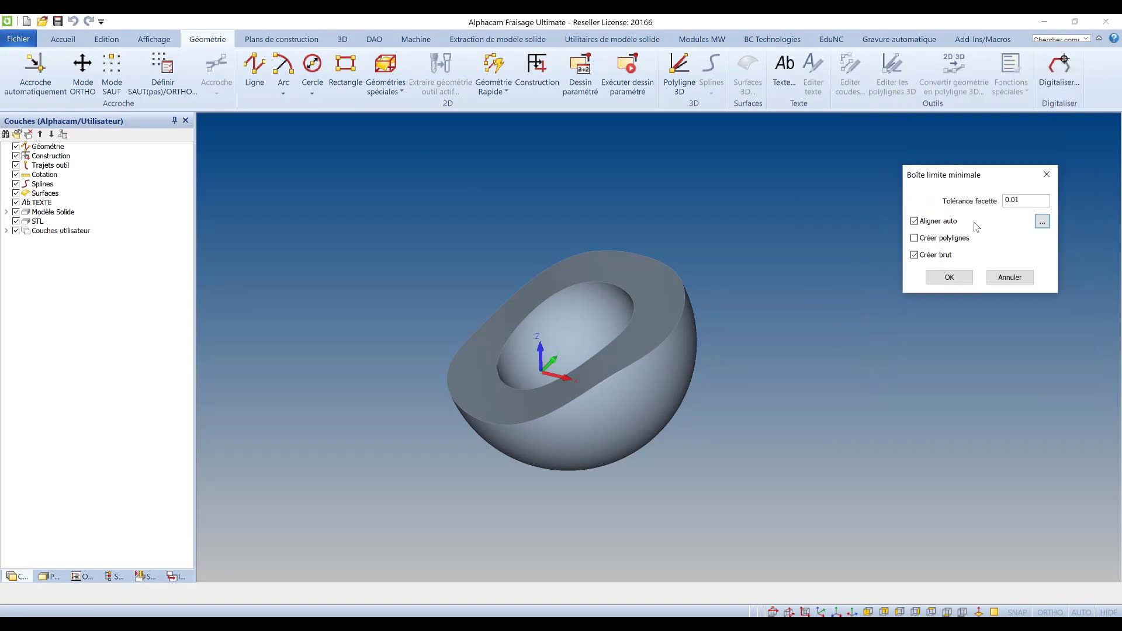
left_click(950, 278)
left_click(614, 352)
right_click(614, 352)
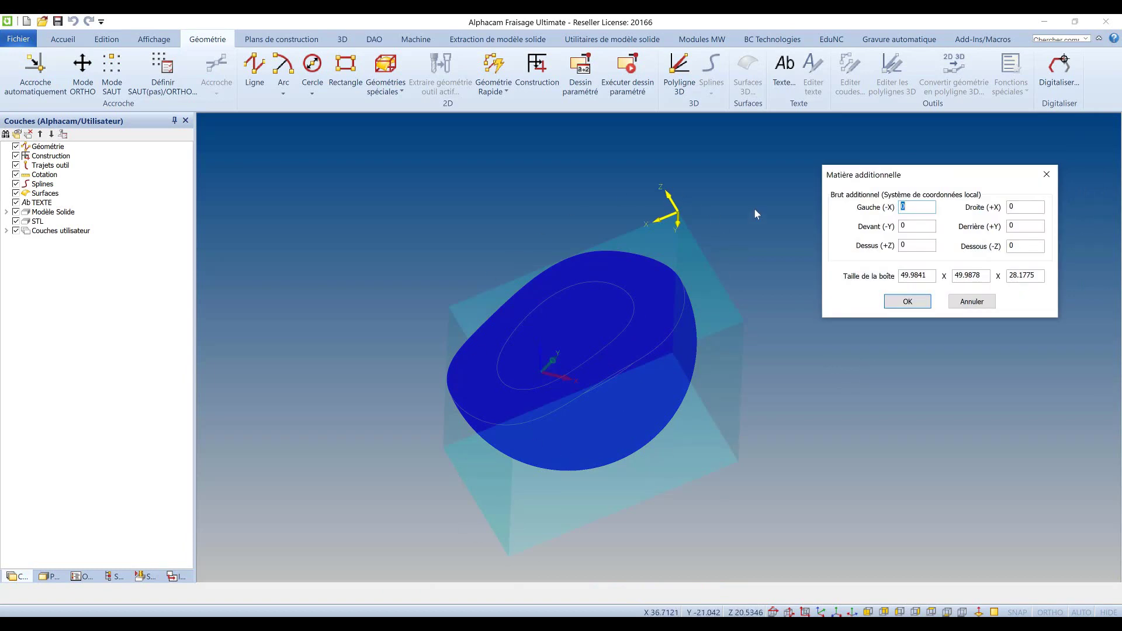
Add 5 of extra material on every side except the top, and create the box as principal stock without texture
left_click_drag(894, 178, 880, 156)
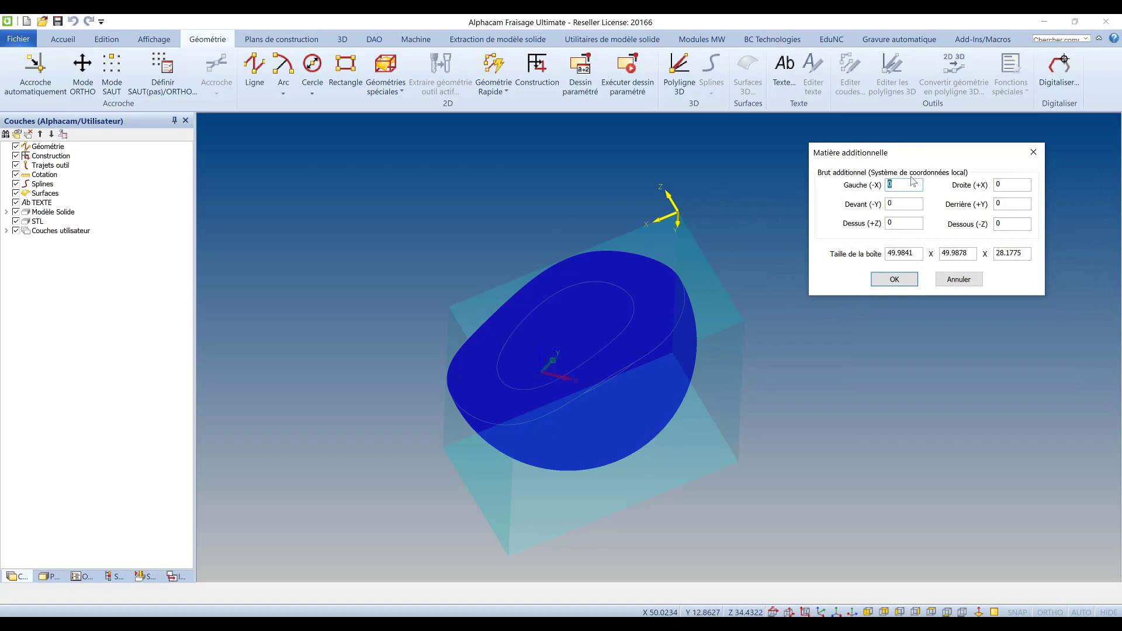
type("5")
key("Tab")
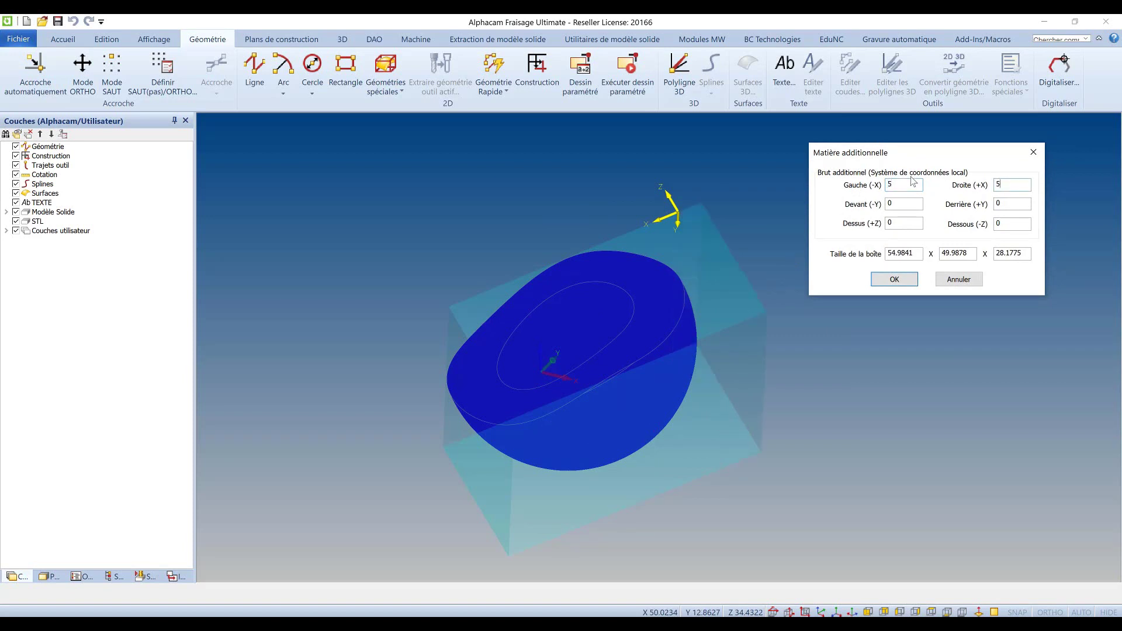
key("Tab")
type("5")
key("Tab")
key("Tab")
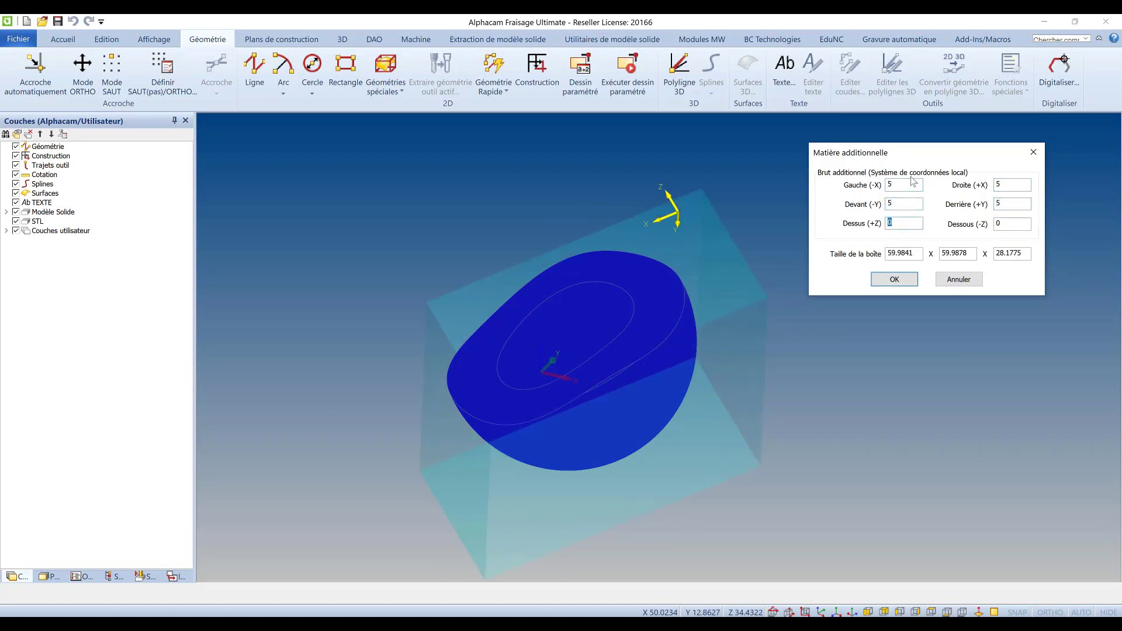
key("Tab")
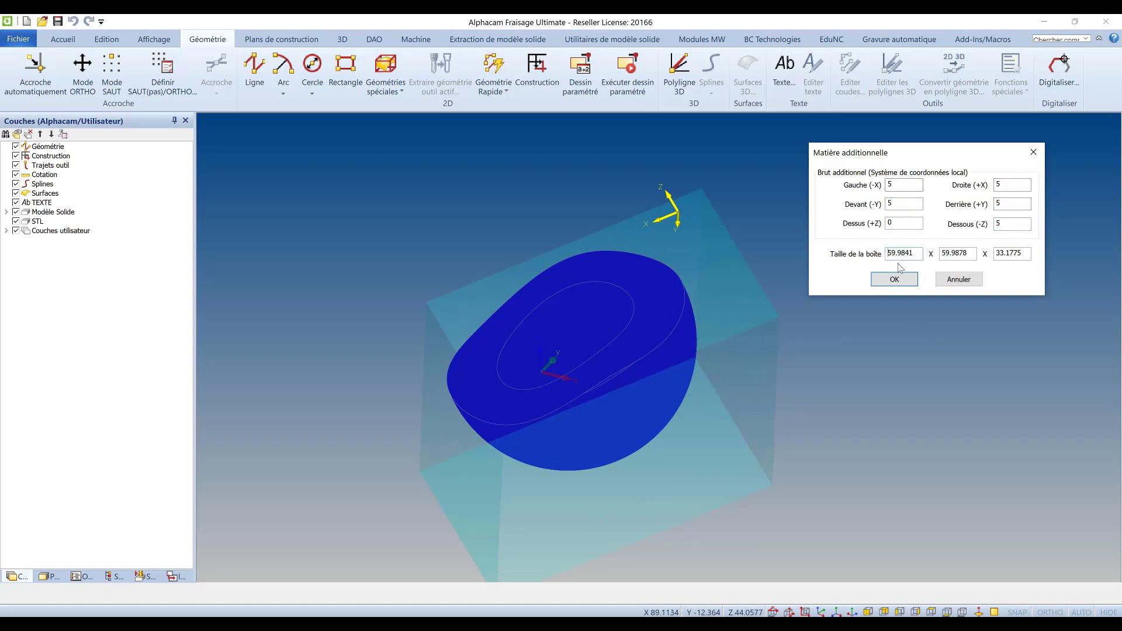
left_click(894, 280)
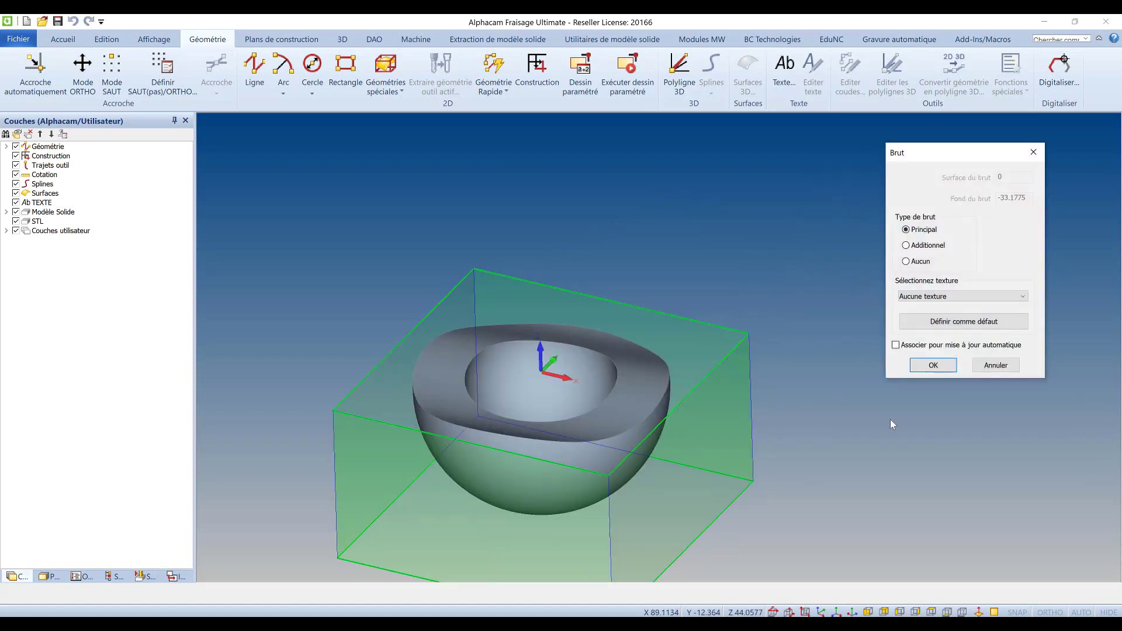
left_click(933, 366)
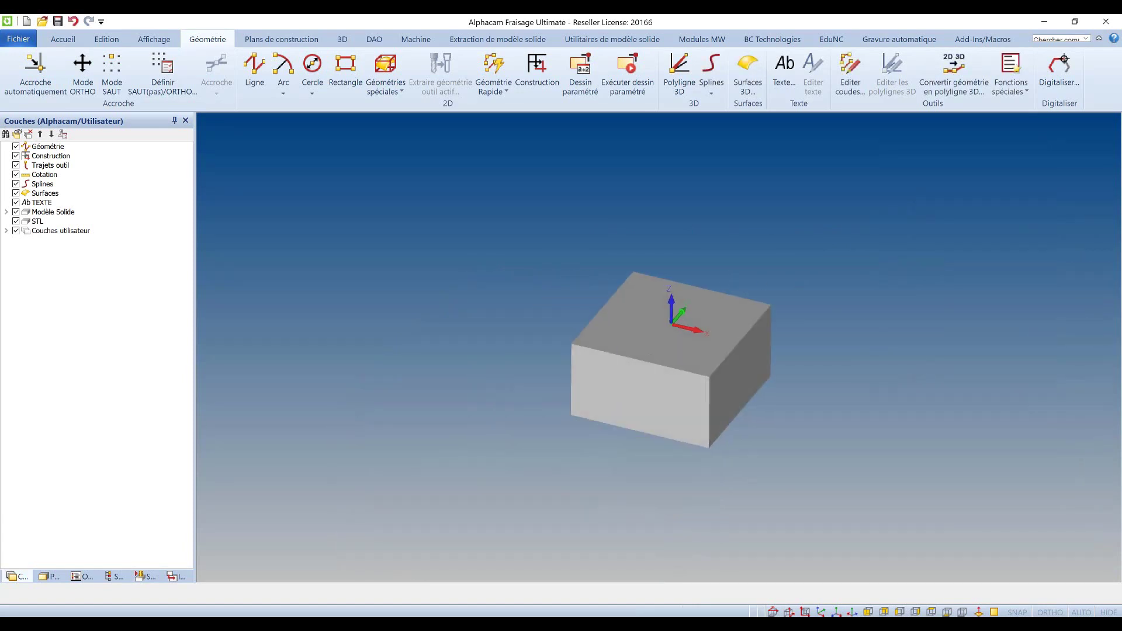
Insert a program stop and display it in the operations list
scroll(744, 257, "up", 2)
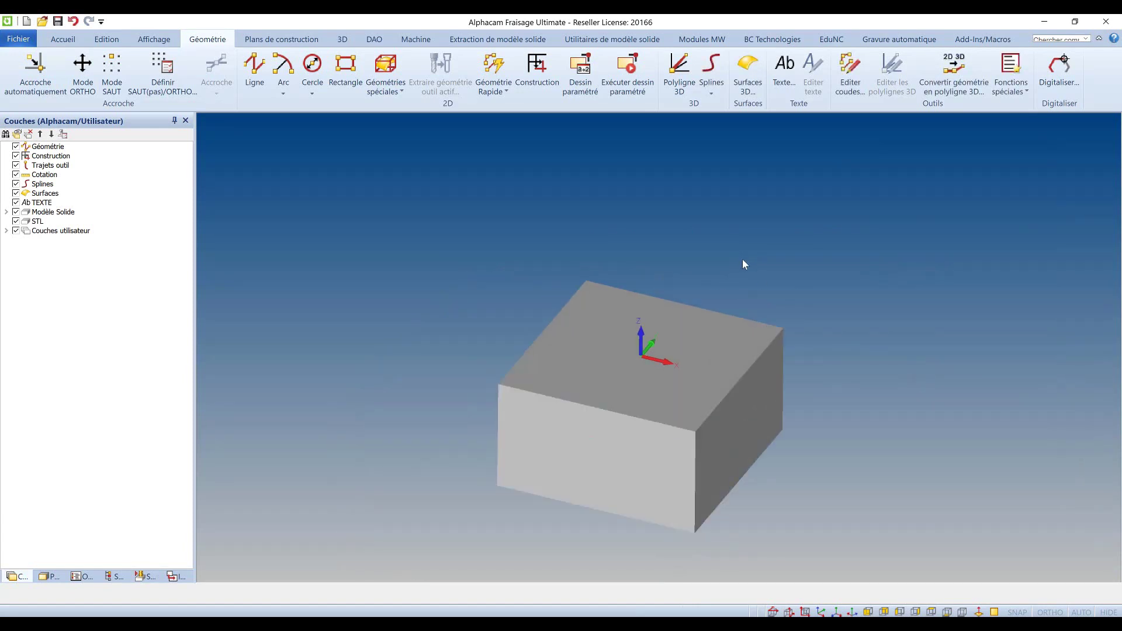
left_click(416, 40)
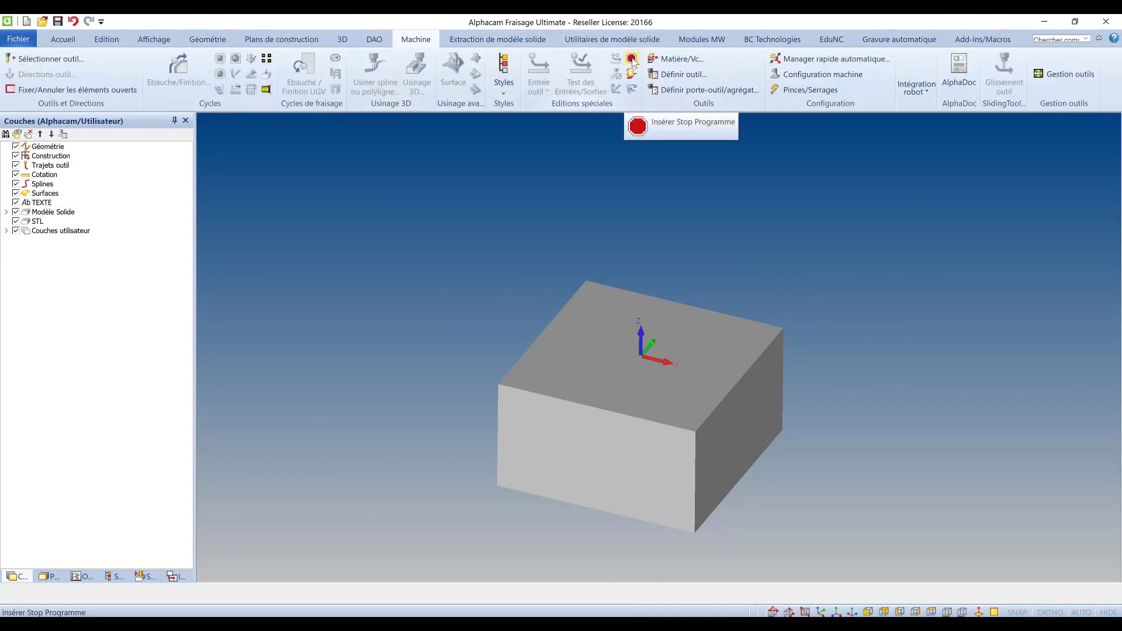
left_click(82, 577)
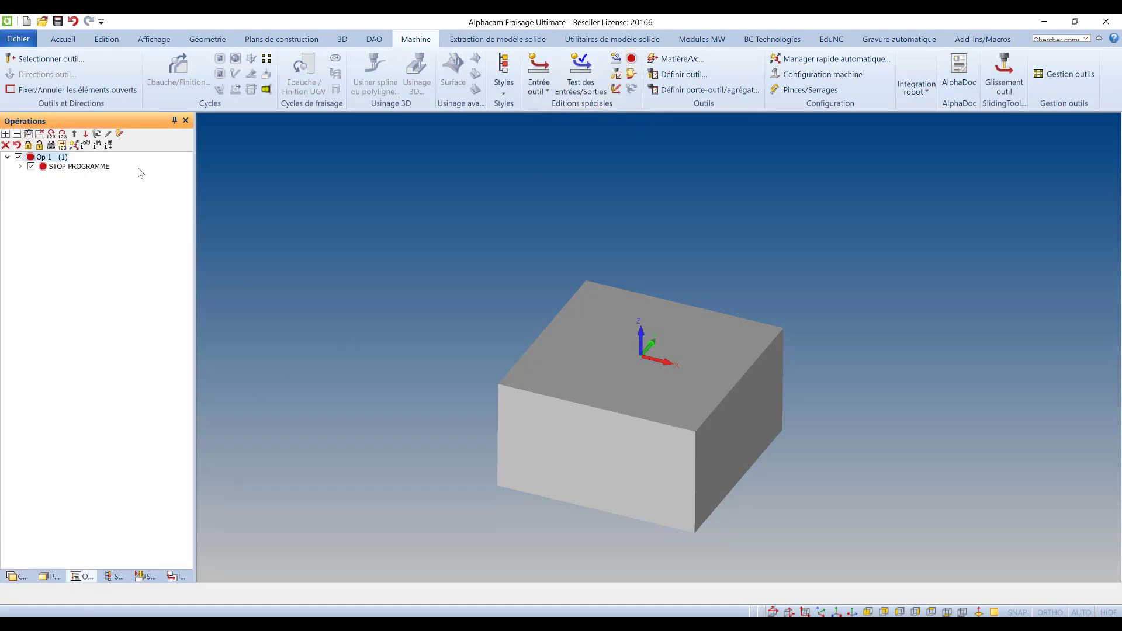
Add the operation note "test" on line 1 of the program stop
right_click(46, 166)
left_click(93, 188)
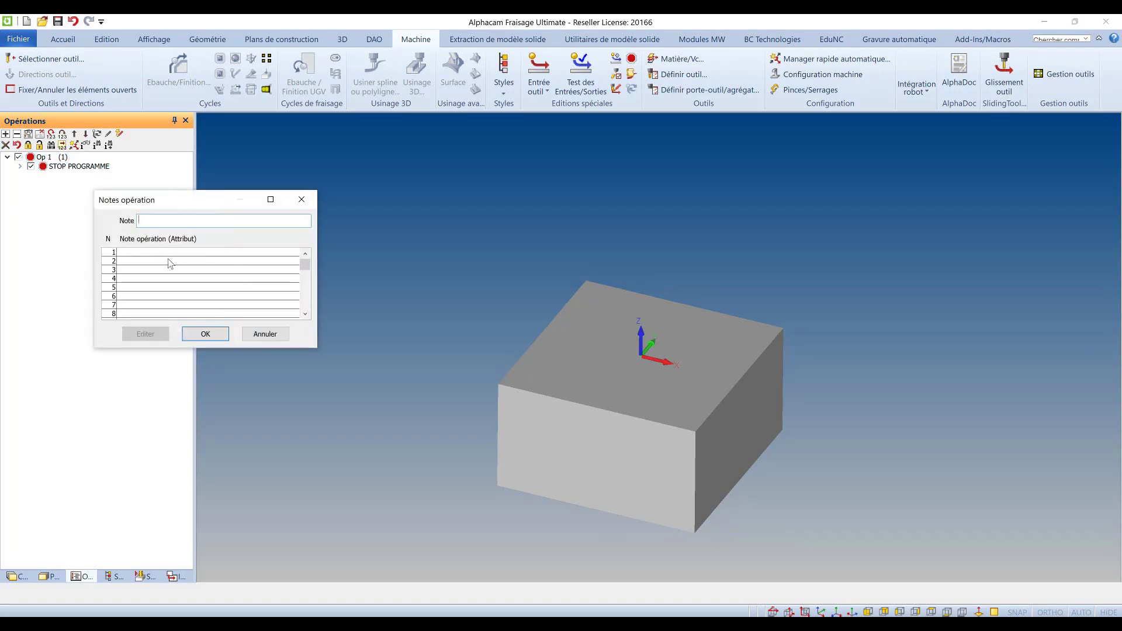
double_click(172, 253)
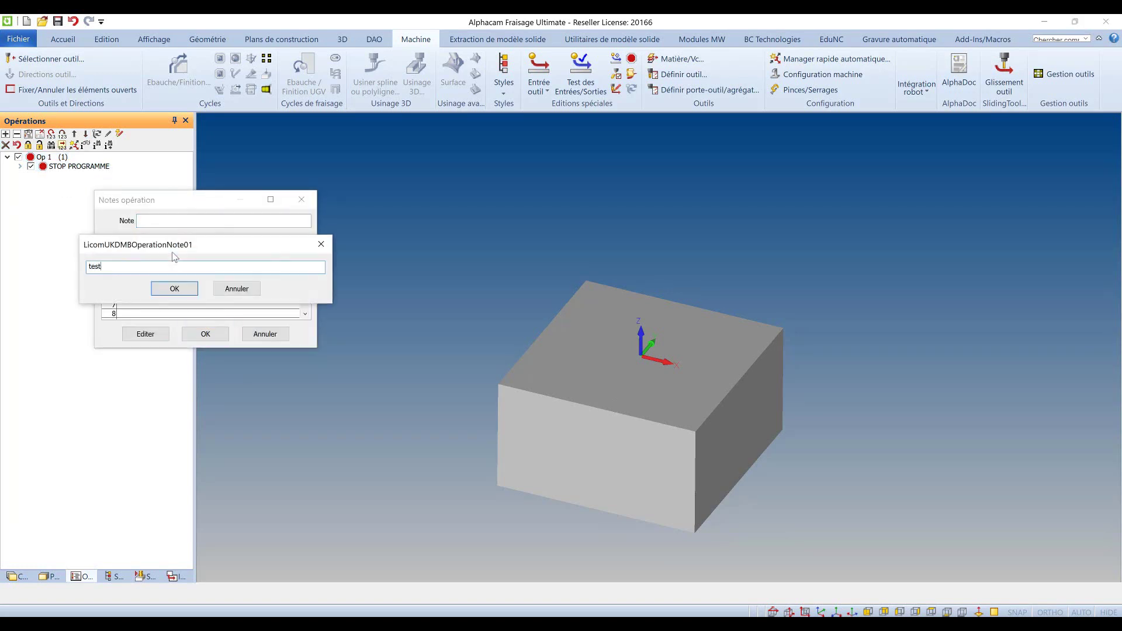
key("Return")
left_click(199, 332)
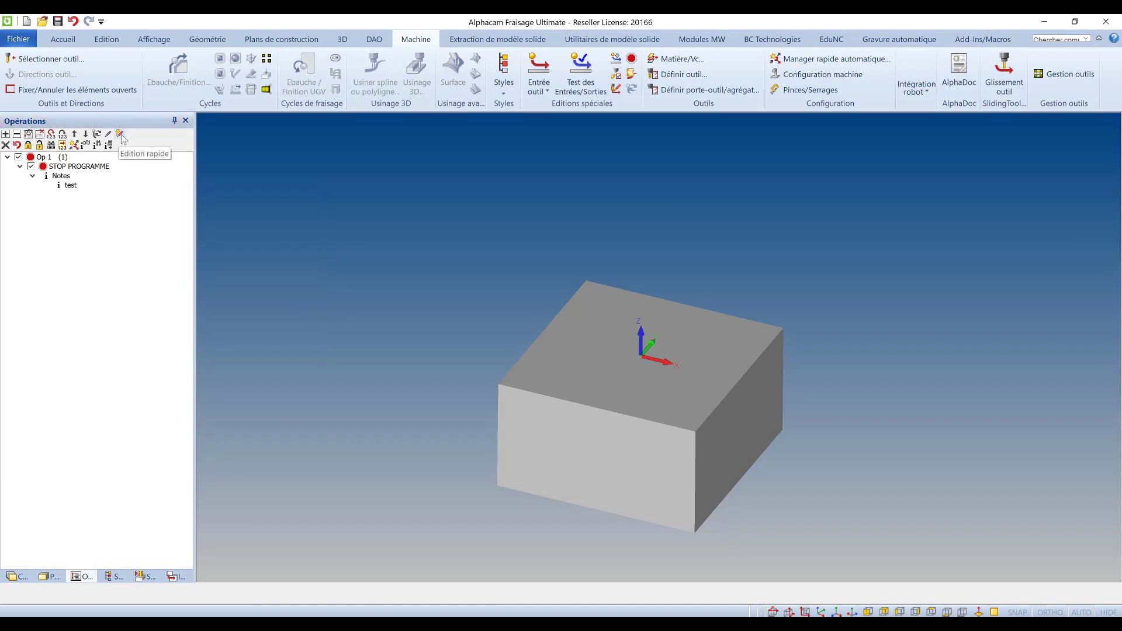
Rename the program stop as "Enlever les copeaux" using quick edit of the operations
left_click(120, 135)
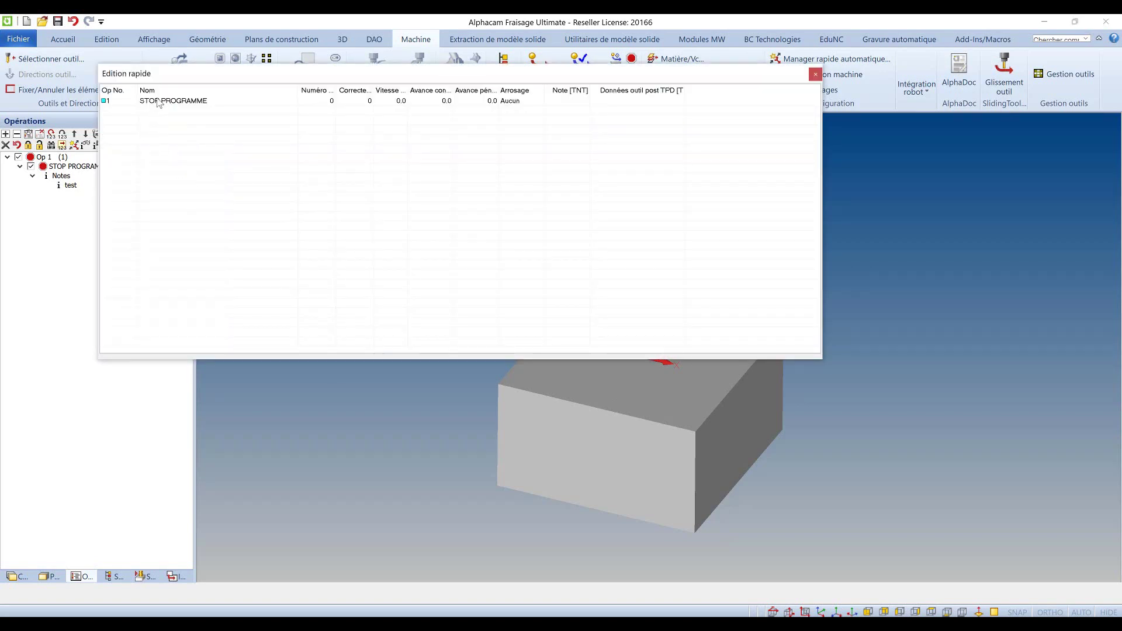
left_click(177, 105)
type("Enlever les copeaux")
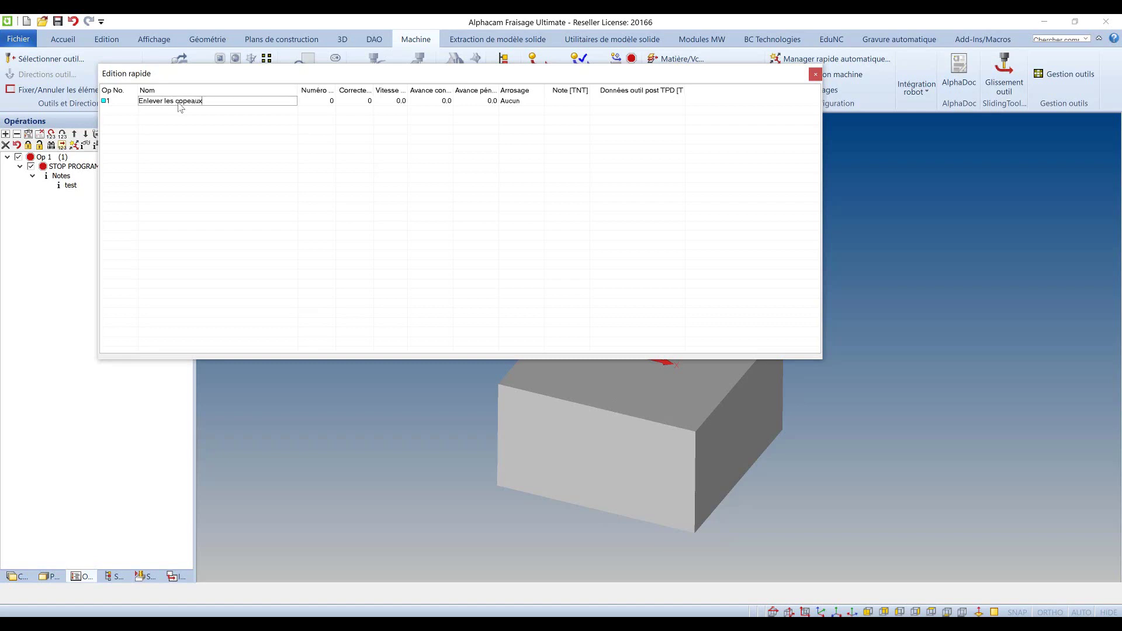
left_click(328, 122)
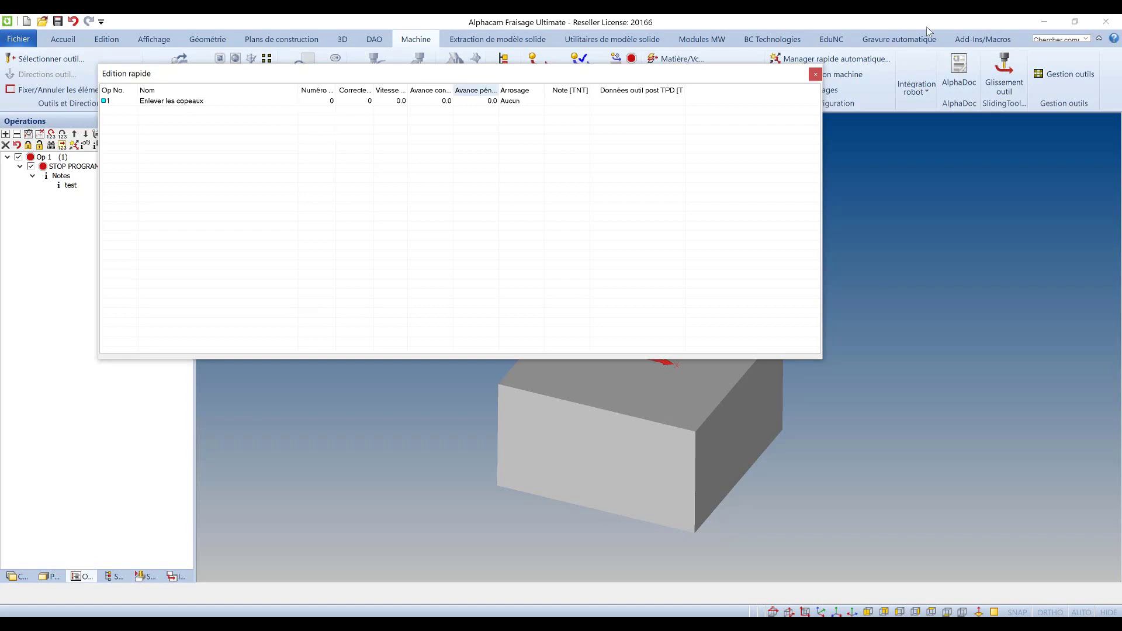
left_click(815, 76)
Add the "Enlever les copeaux" program stop to the existing machining style Démo2.amy in the Présentation 2018 folder
right_click(68, 171)
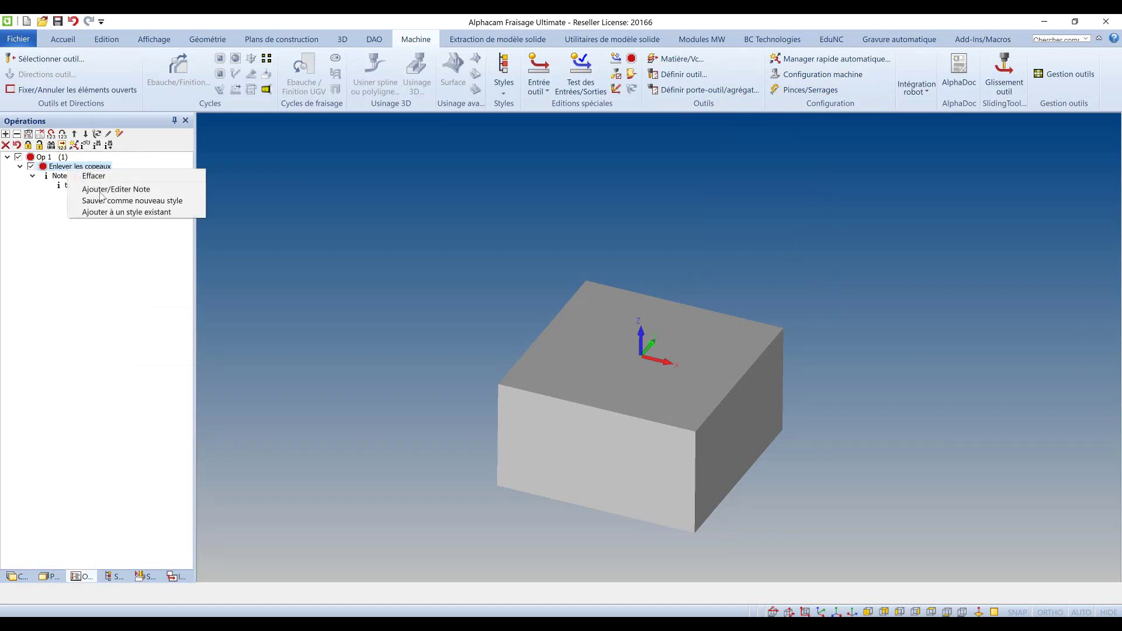
left_click(119, 213)
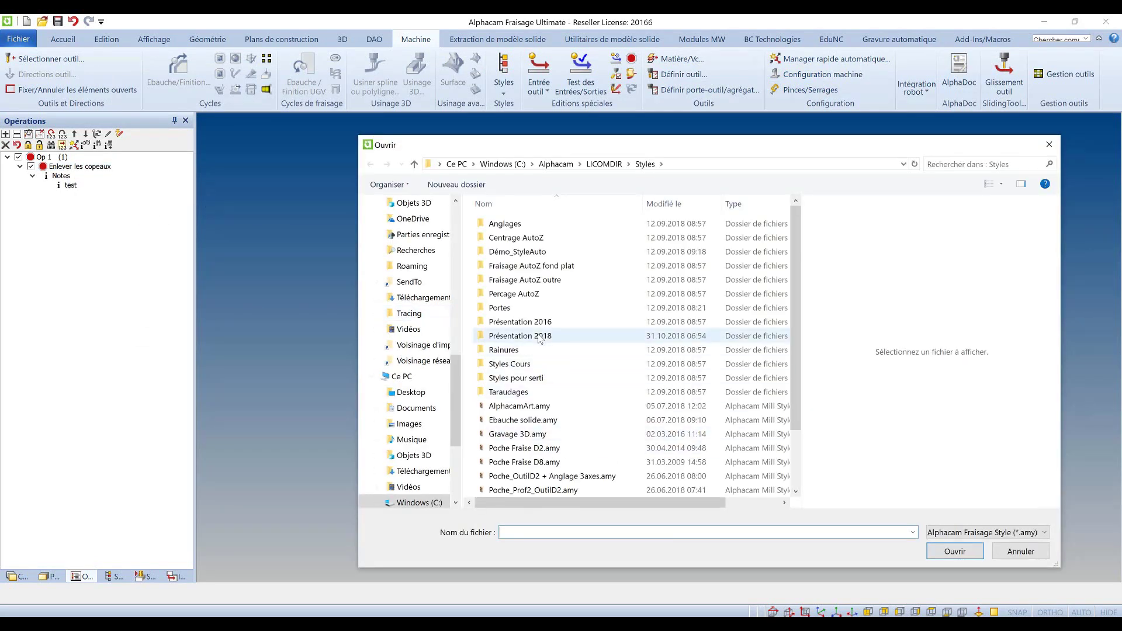
double_click(558, 337)
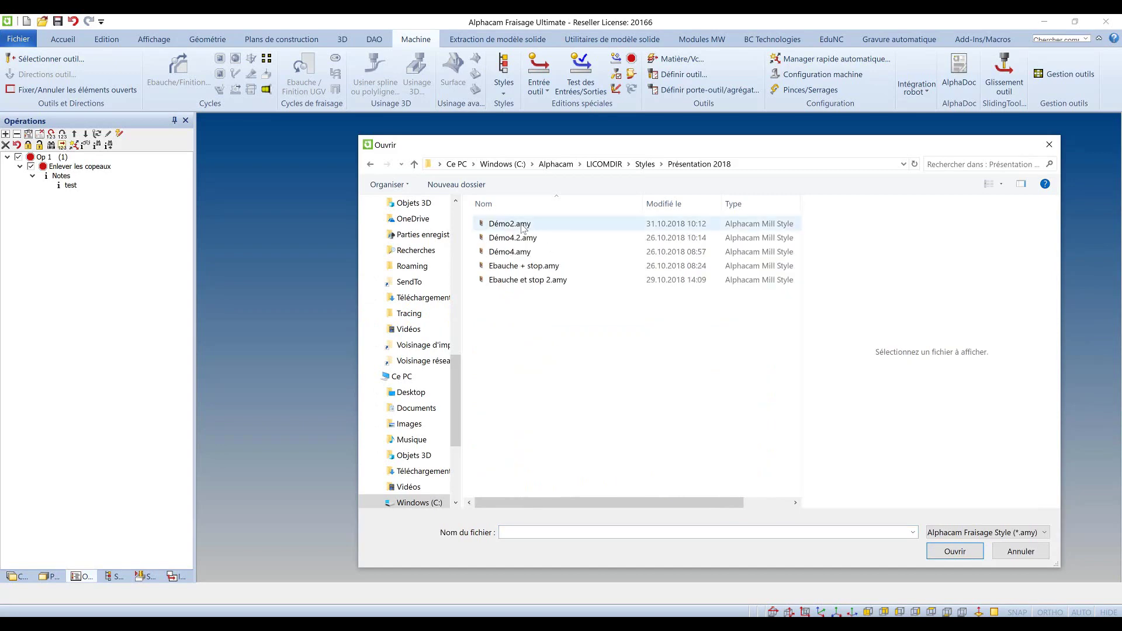
left_click(523, 226)
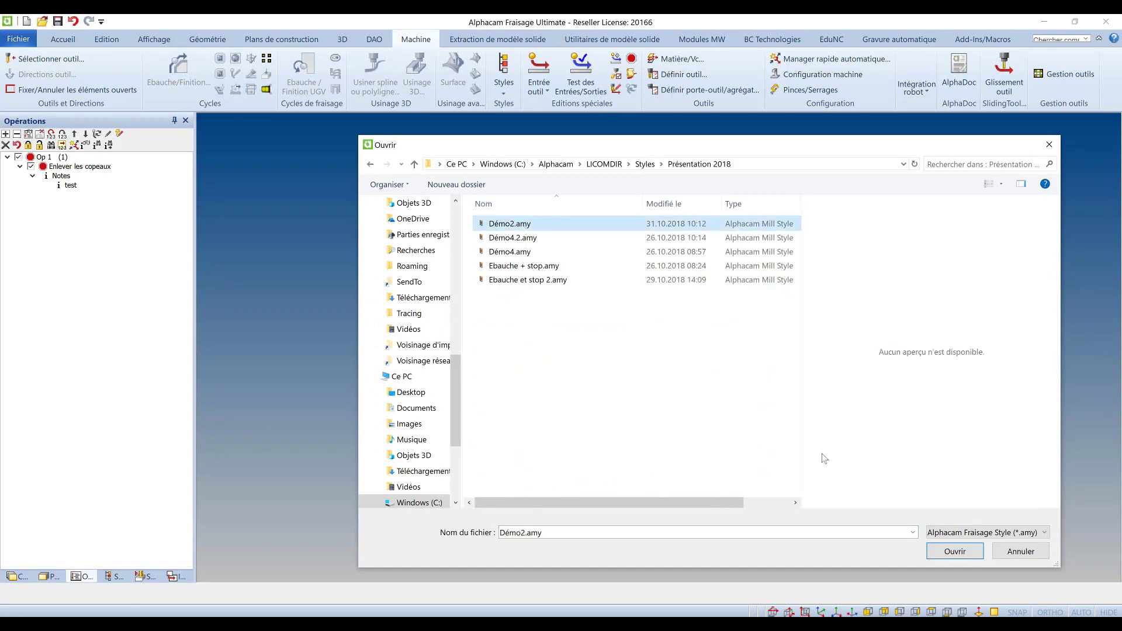
left_click(947, 553)
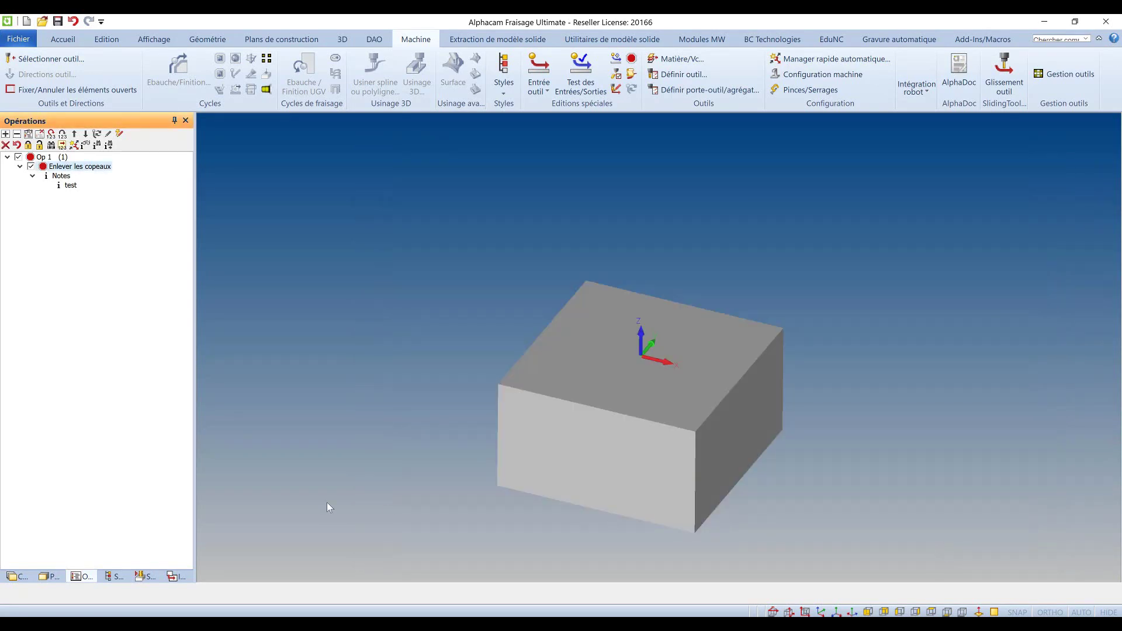
Delete the "Enlever les copeaux" program stop from the operations list
left_click(114, 577)
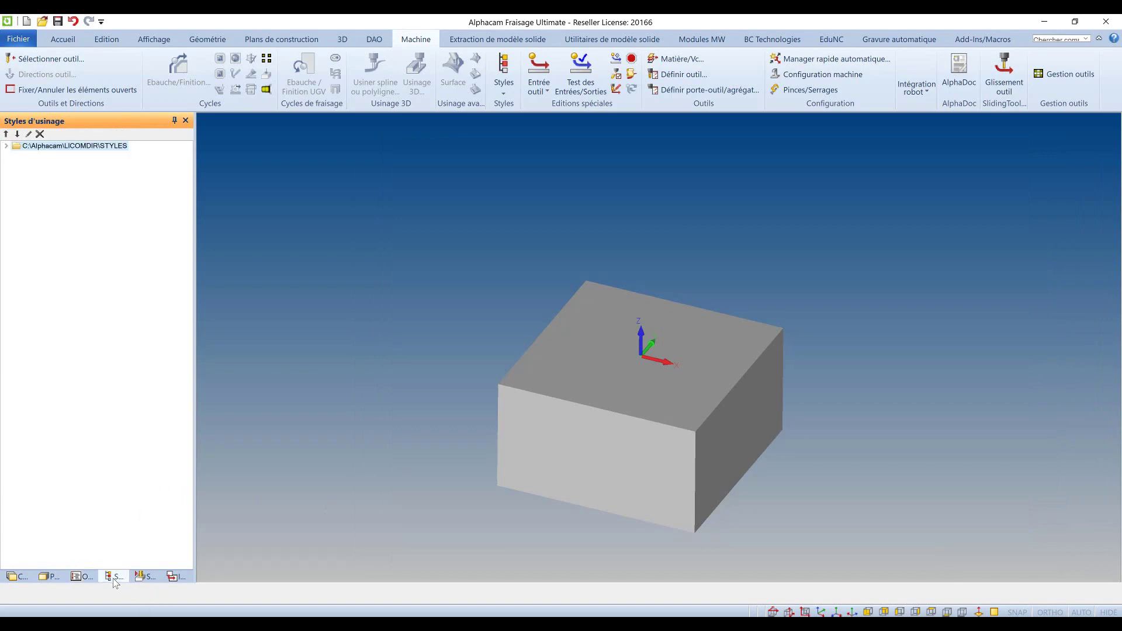
left_click(82, 578)
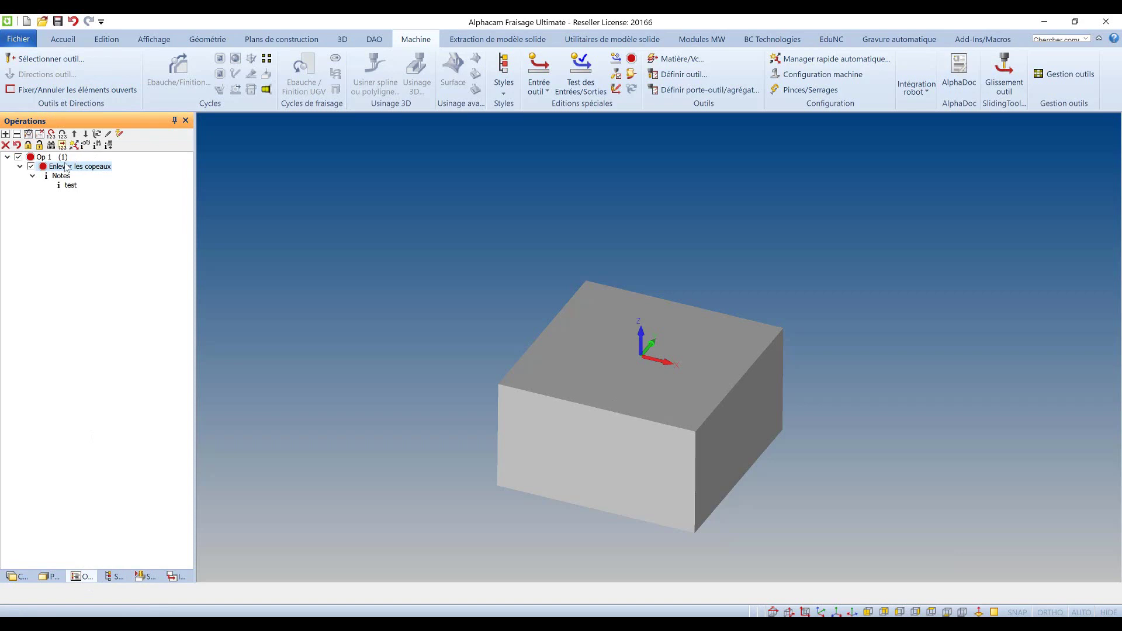
key("Delete")
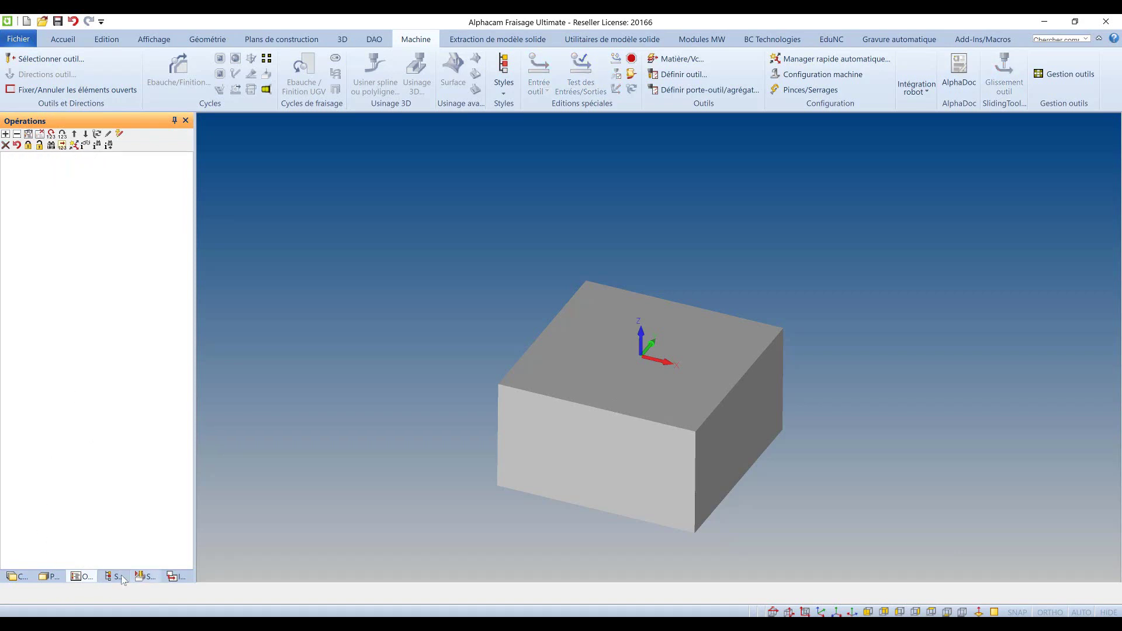
Delete the last STOP PROGRAMME from the Démo2 style in the Présentation 2018 styles folder
left_click(114, 577)
left_click(7, 147)
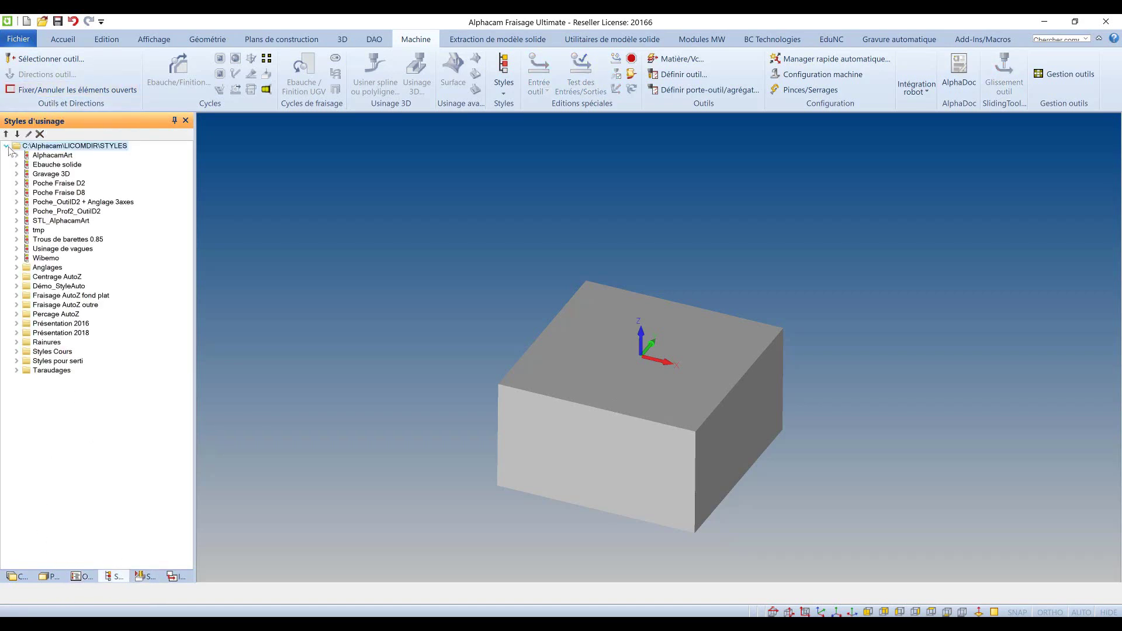
left_click(17, 333)
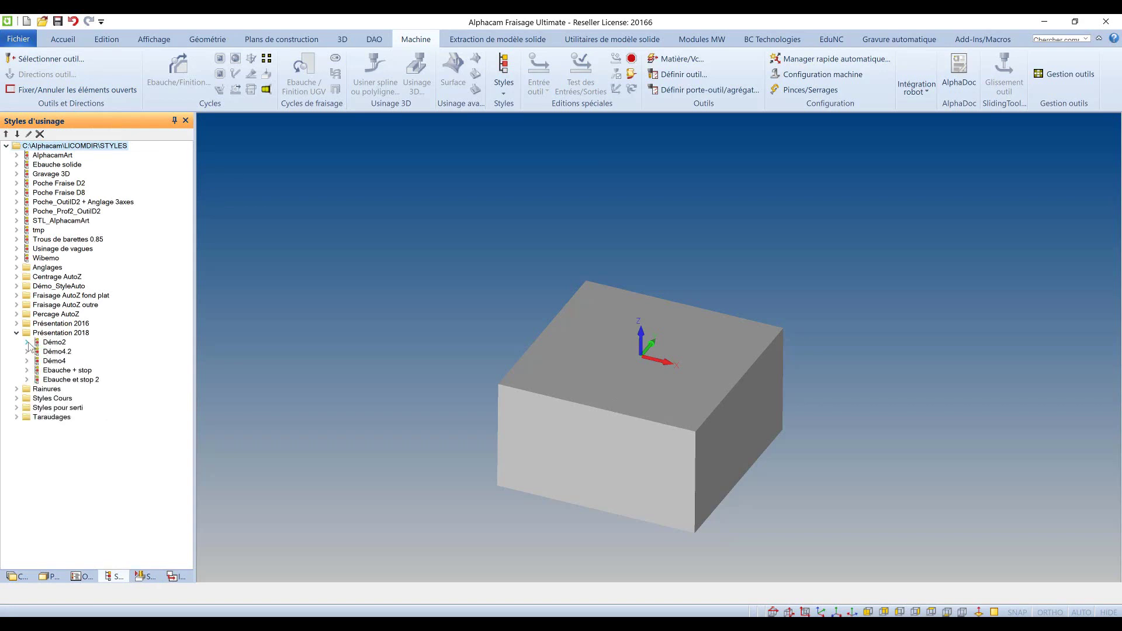
left_click(27, 343)
right_click(76, 380)
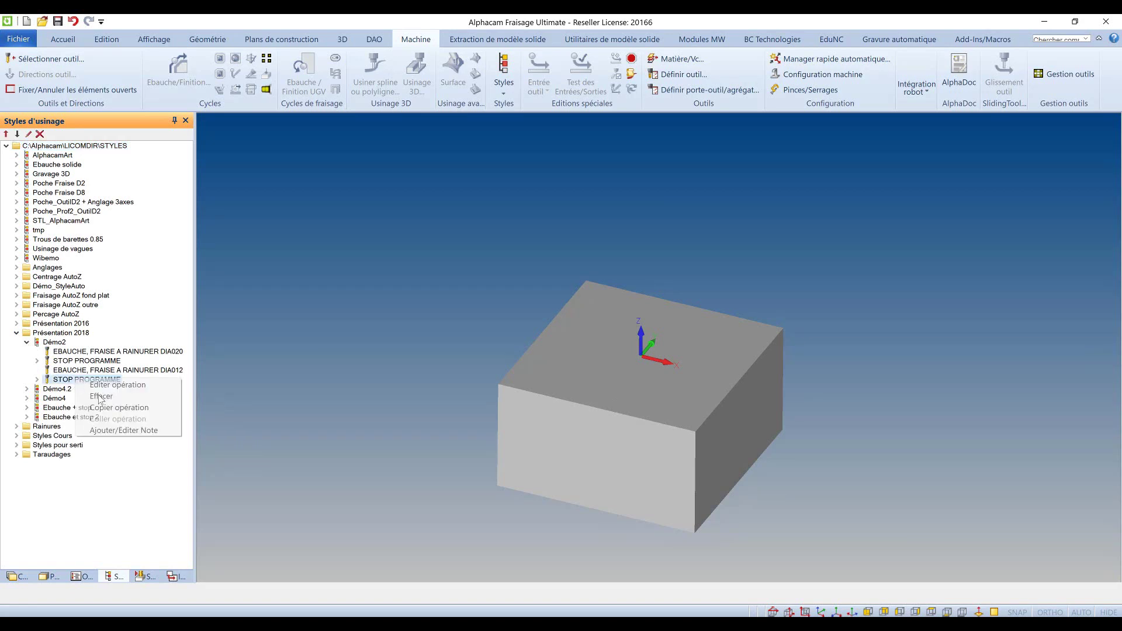
left_click(107, 396)
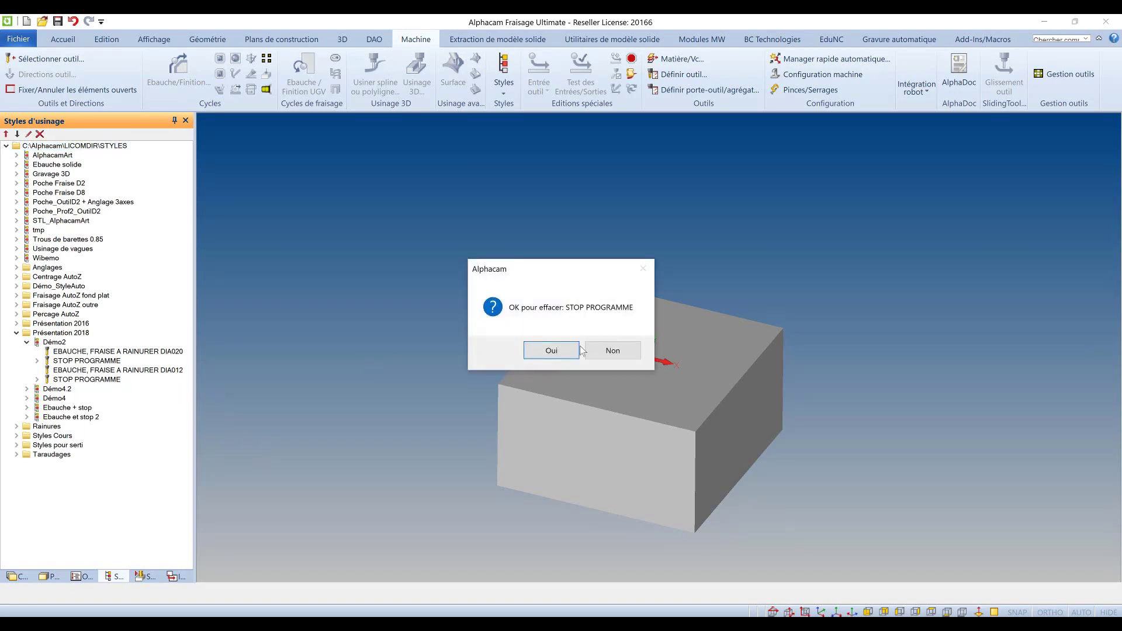
left_click(544, 350)
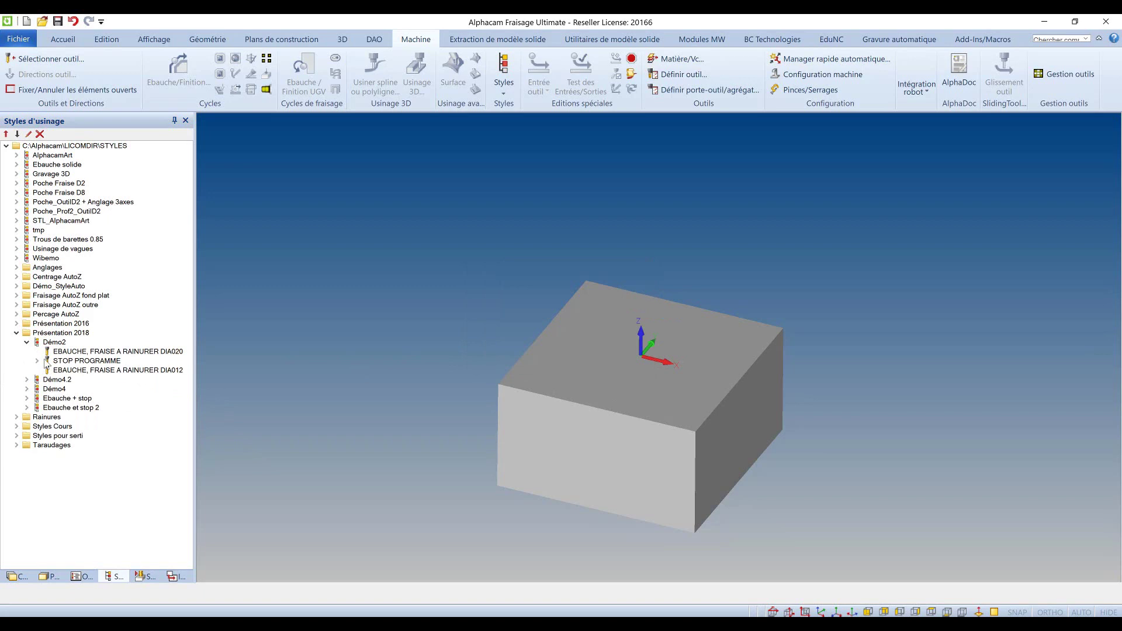
Move Démo2's program stop below the DIA012 roughing operation, and return it between the two roughing operations
left_click(65, 361)
left_click(17, 134)
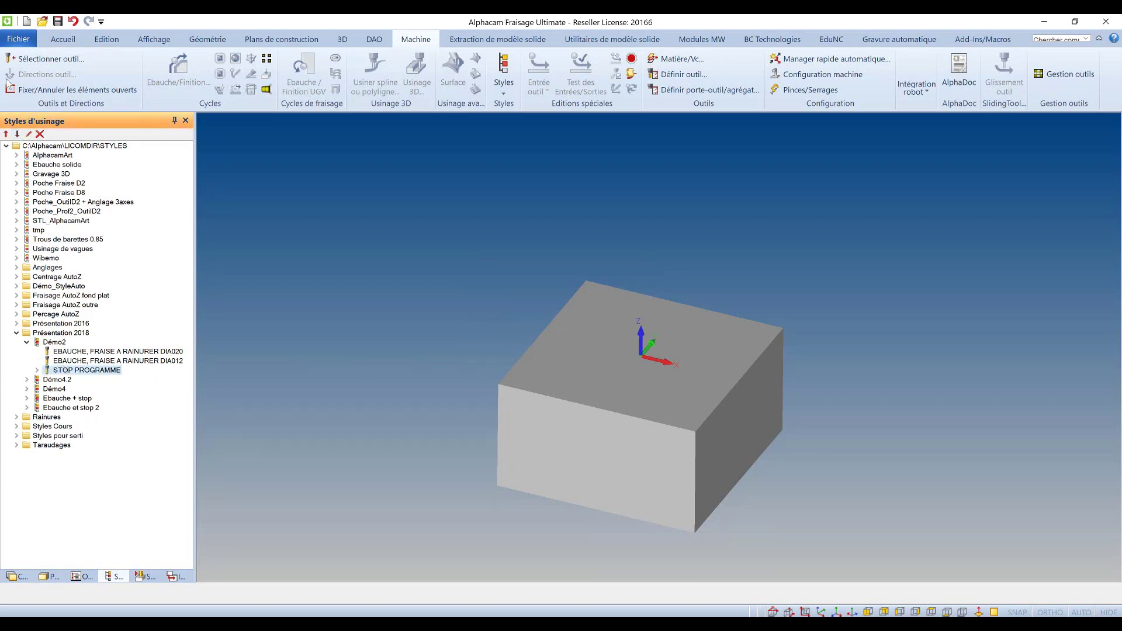
left_click(6, 134)
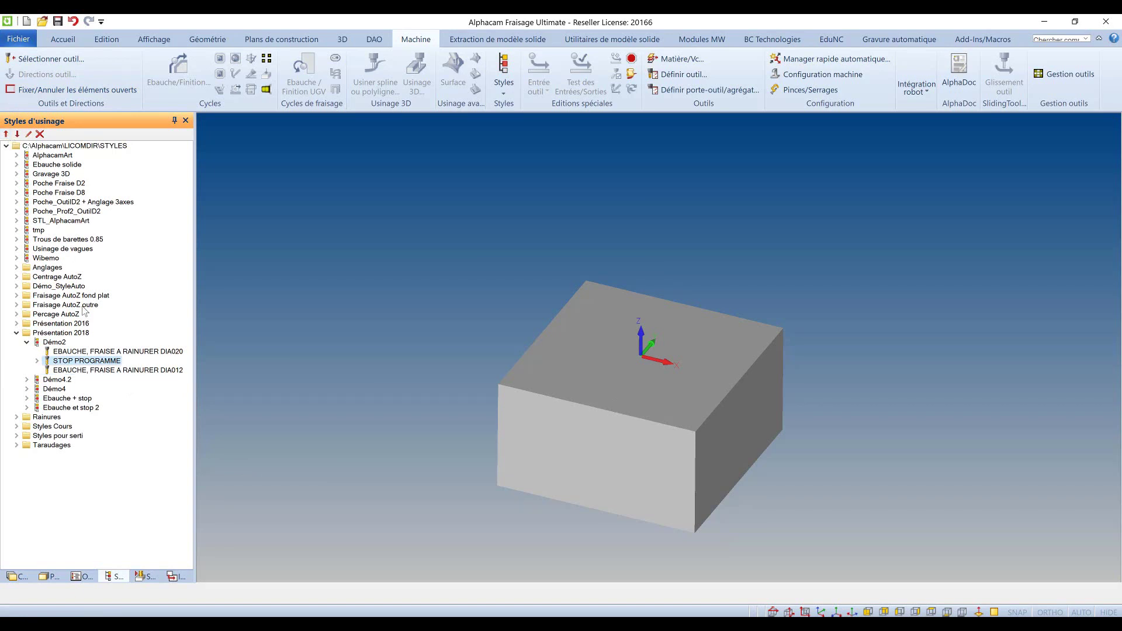
Apply the Démo2 style to the half-sphere solid and display the resulting operations list
right_click(58, 343)
left_click(70, 347)
left_click(591, 398)
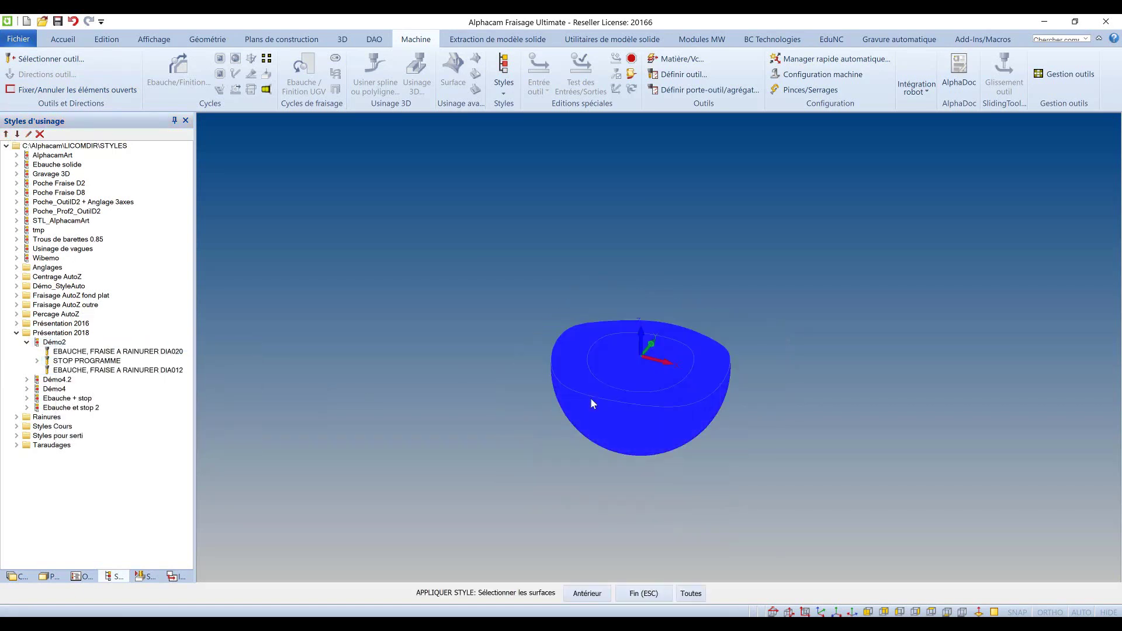
key("Escape")
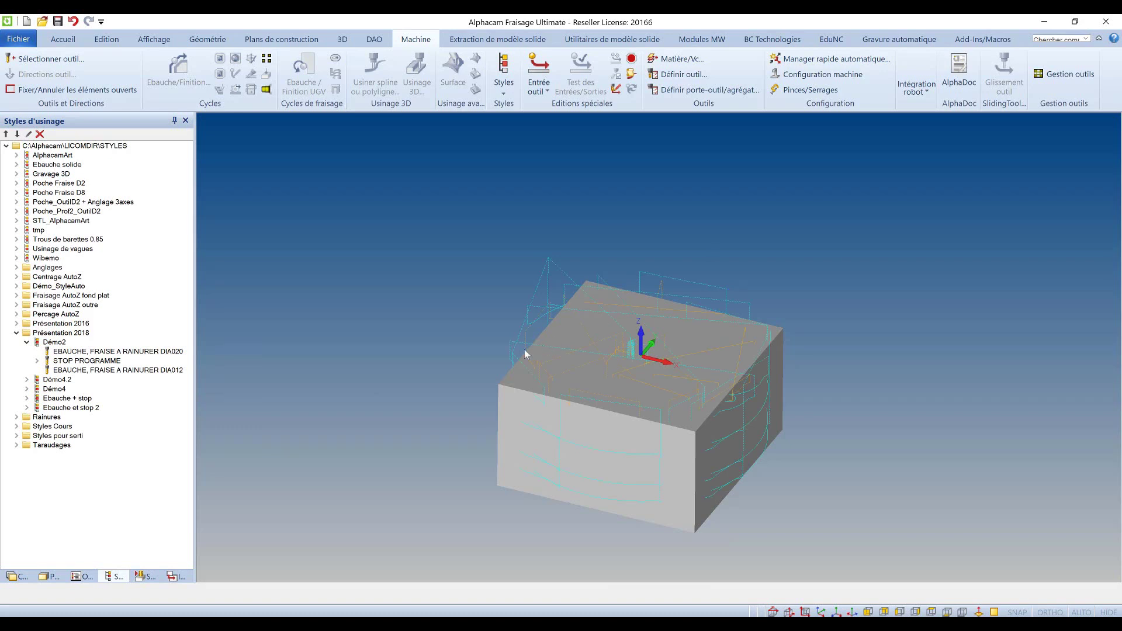
left_click(77, 578)
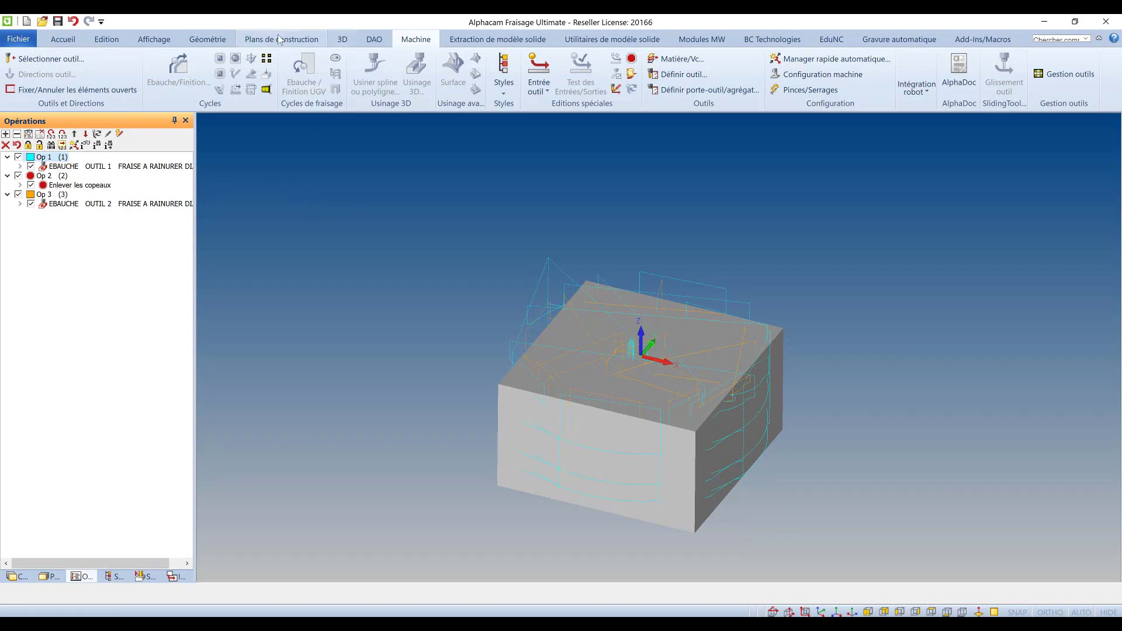
Run a time study with 48000 mm/min rapid feed, 5 s tool change, 1 min loading and 90% efficiency, highlighting each roughing toolpath
left_click(63, 39)
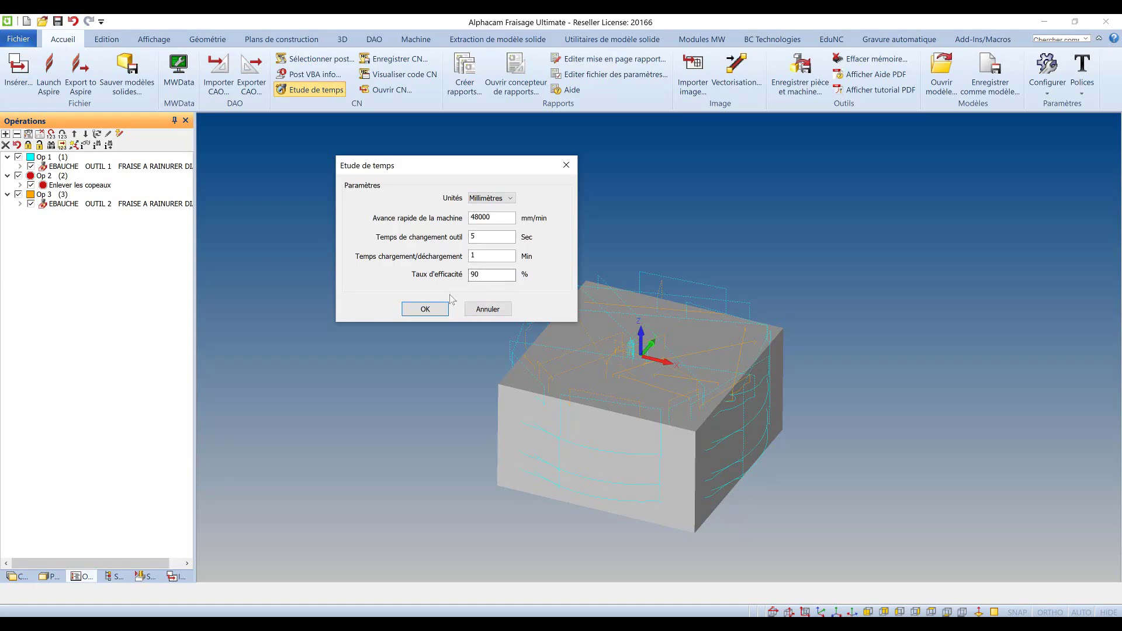
left_click(421, 306)
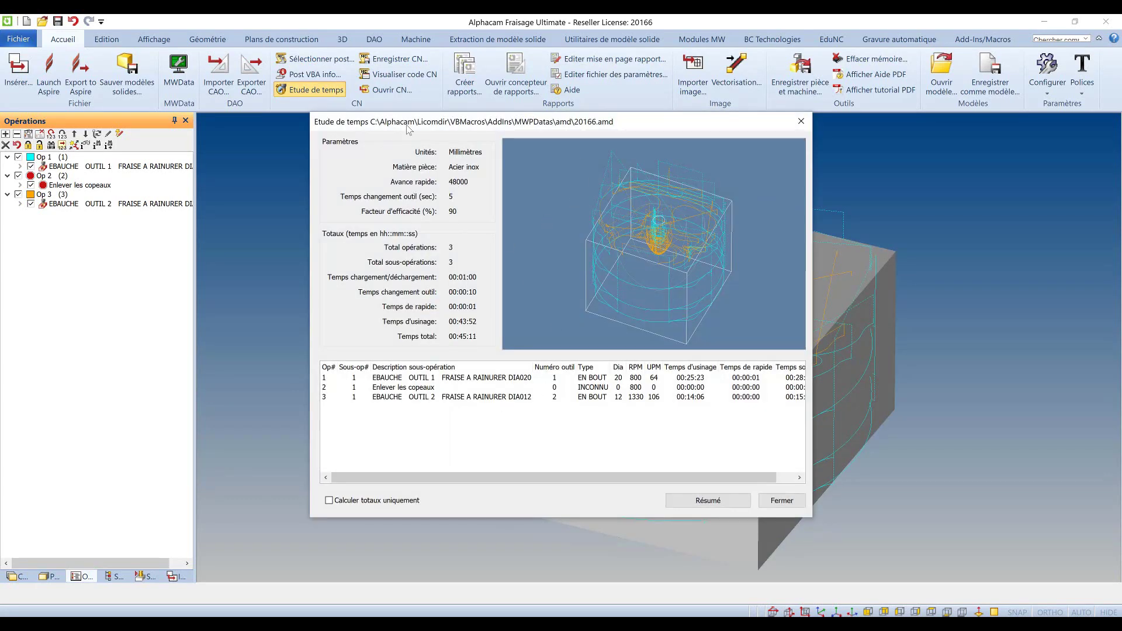
left_click(592, 380)
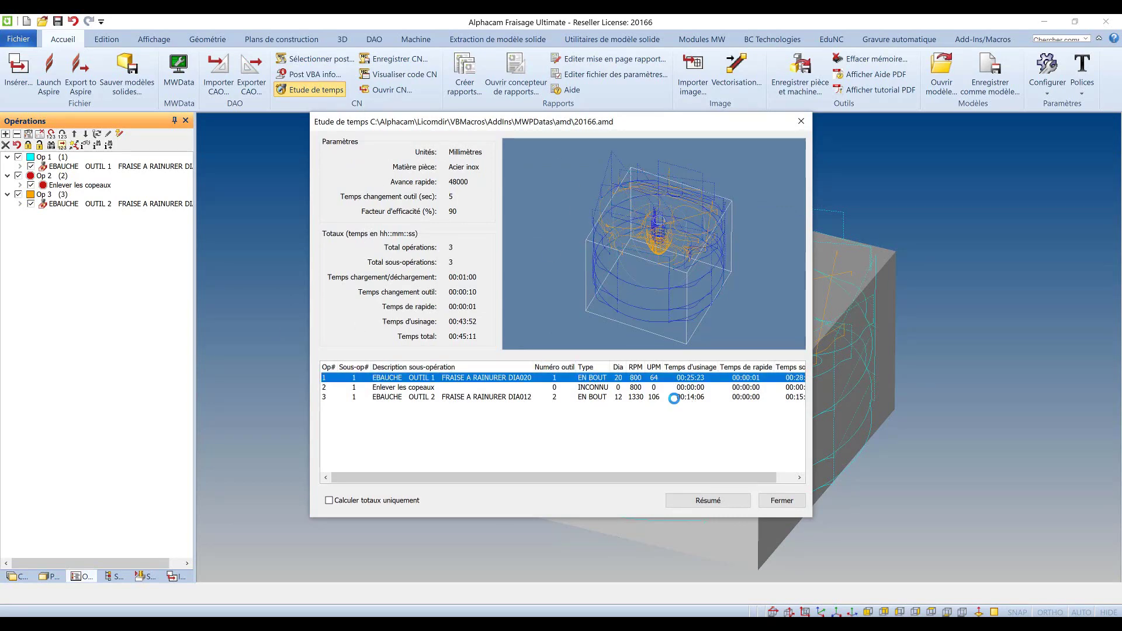
left_click(674, 398)
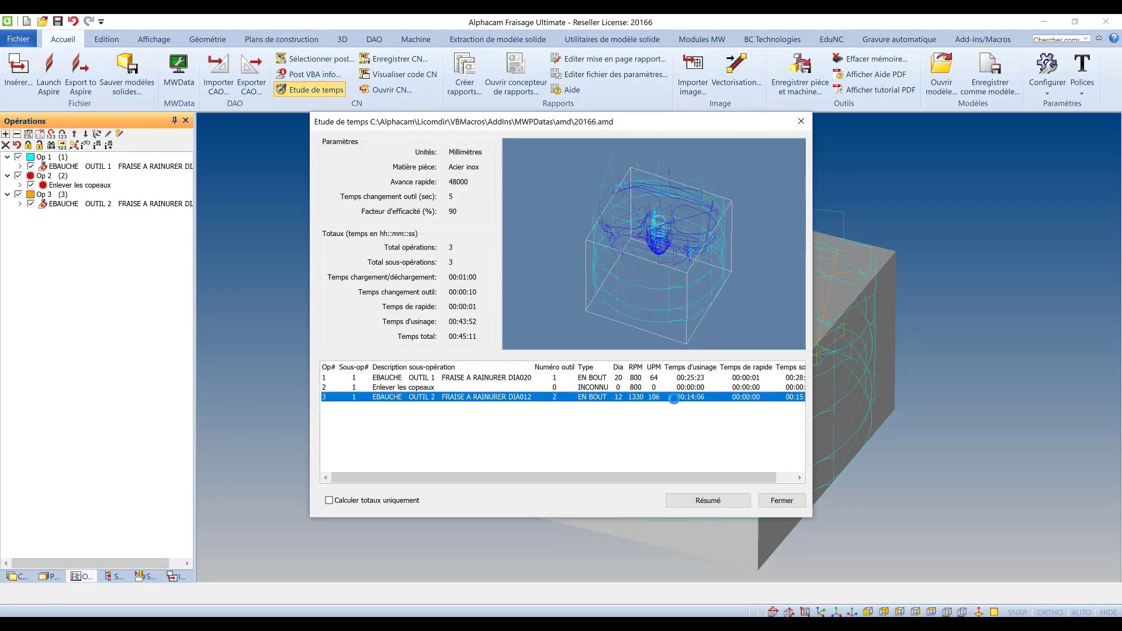
Review the time study's text summary for each operation, including the program stop, and close the study
left_click(696, 504)
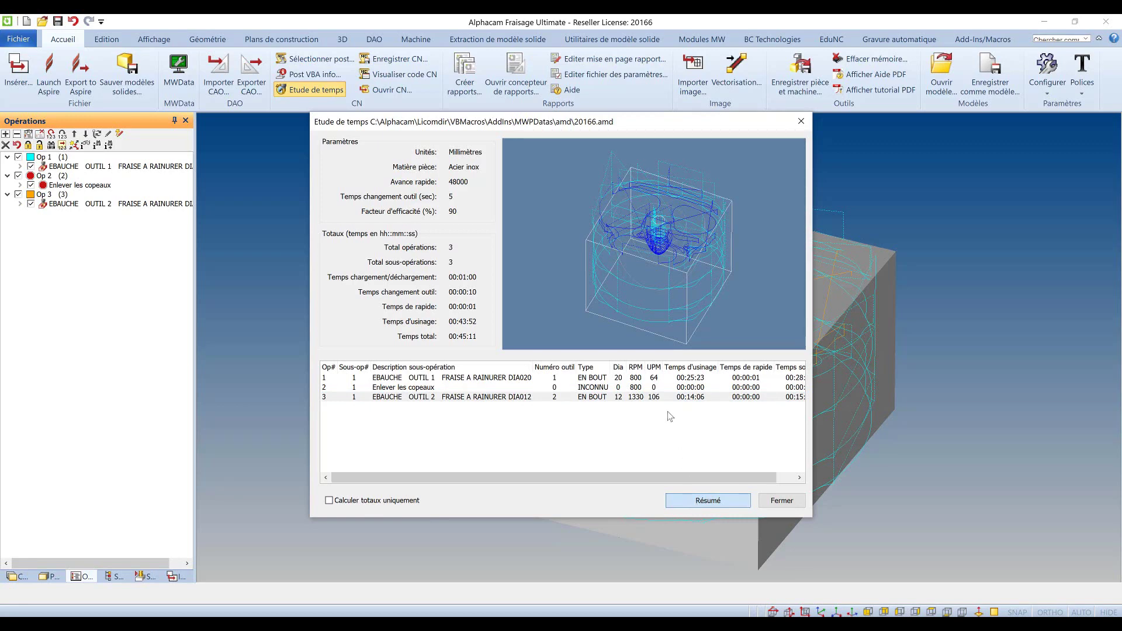
scroll(148, 310, "down", 12)
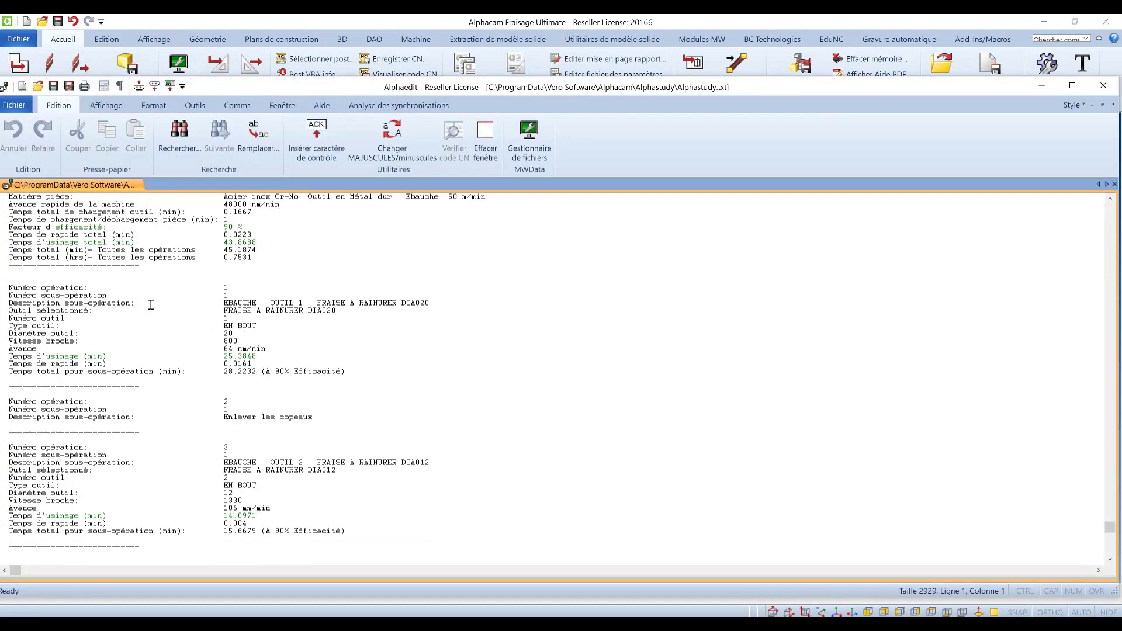
left_click(1104, 86)
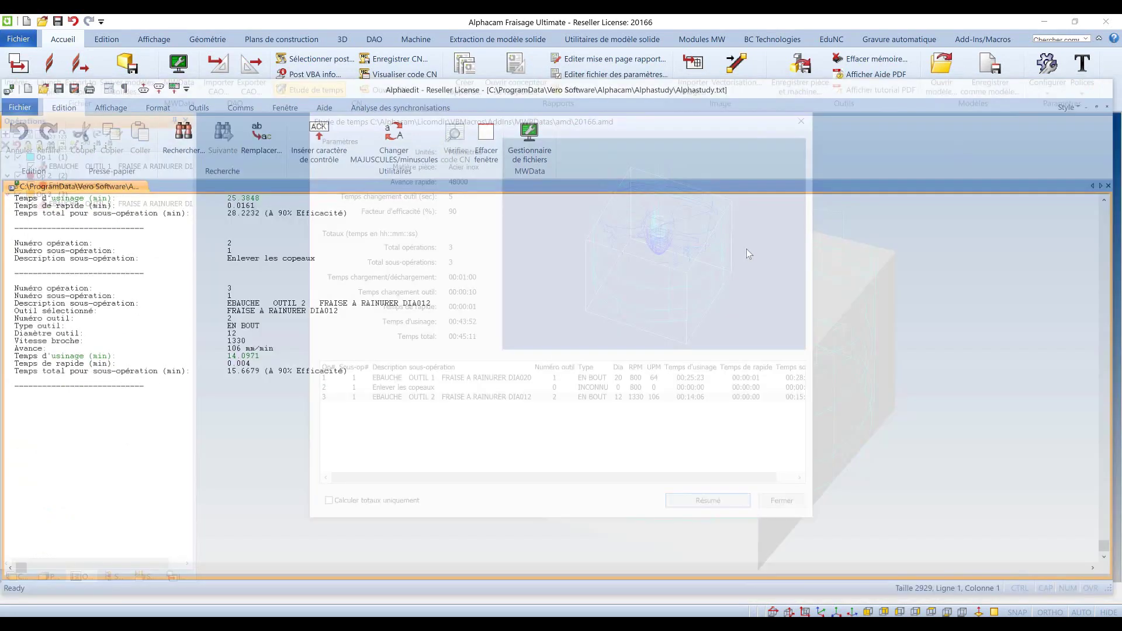
left_click(776, 506)
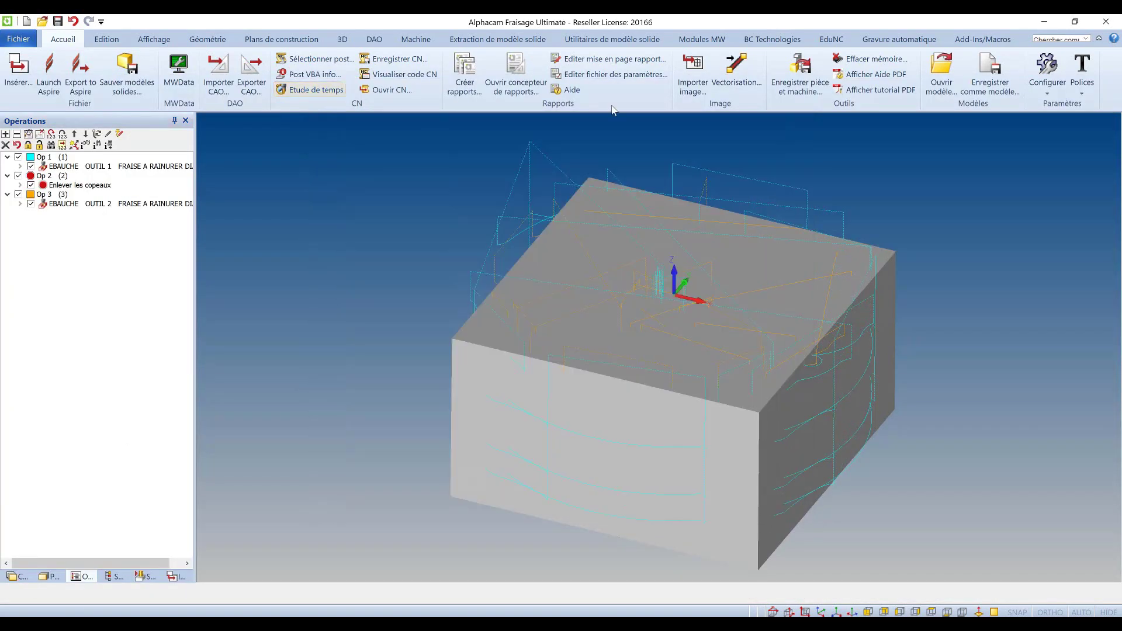
Start a parallel dimension with the mm suffix and alternative units in cm, using a 0.1 multiplier
left_click(376, 41)
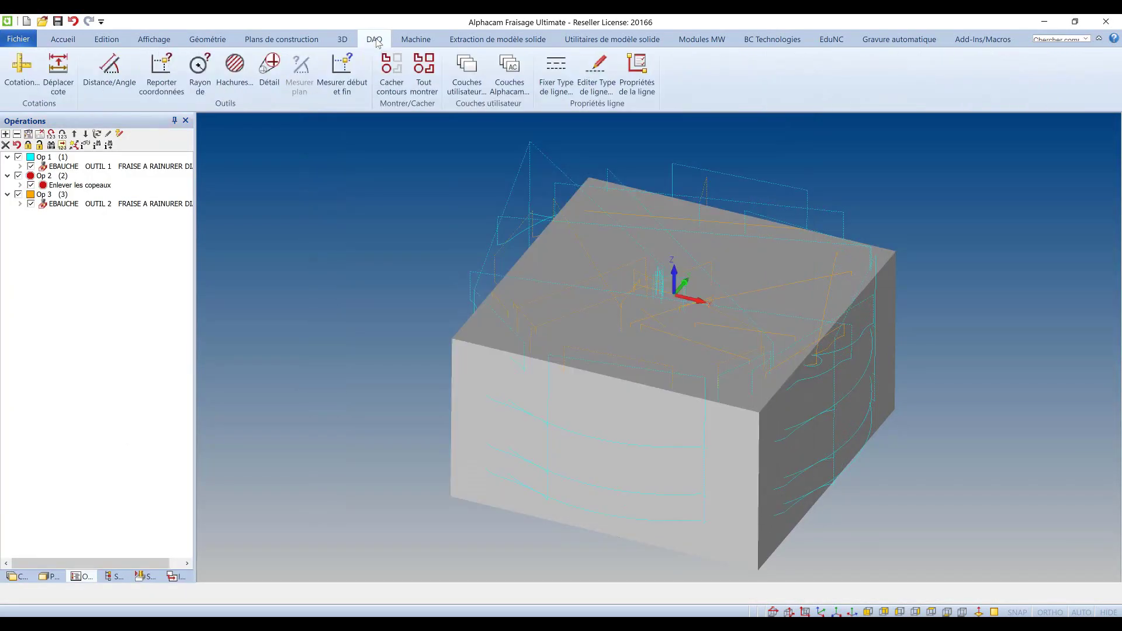
left_click(22, 67)
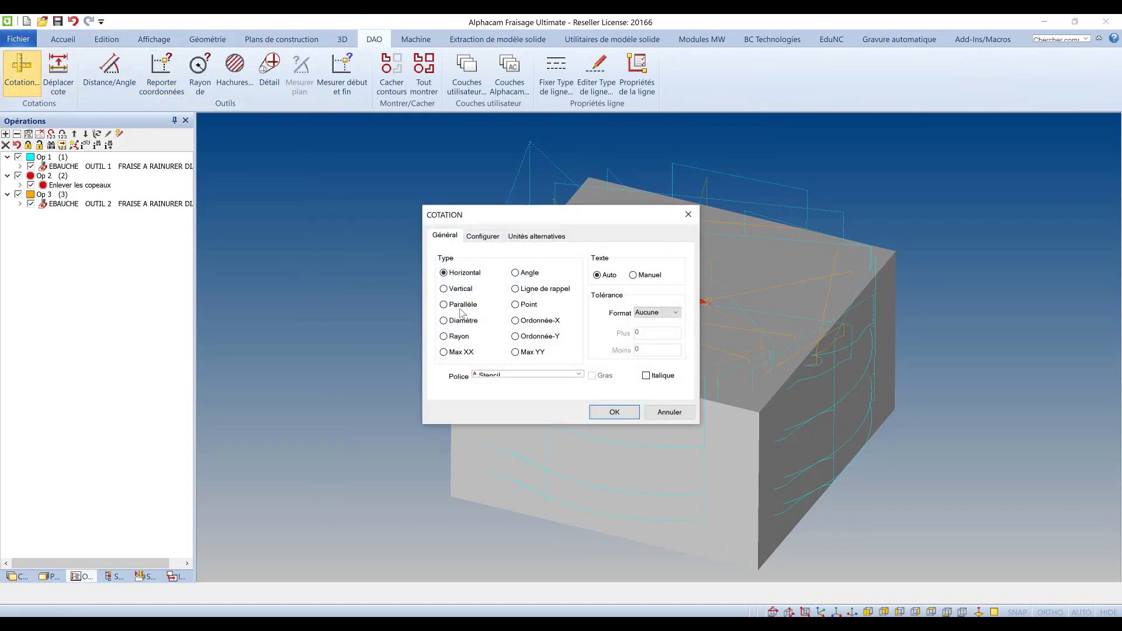
left_click(485, 236)
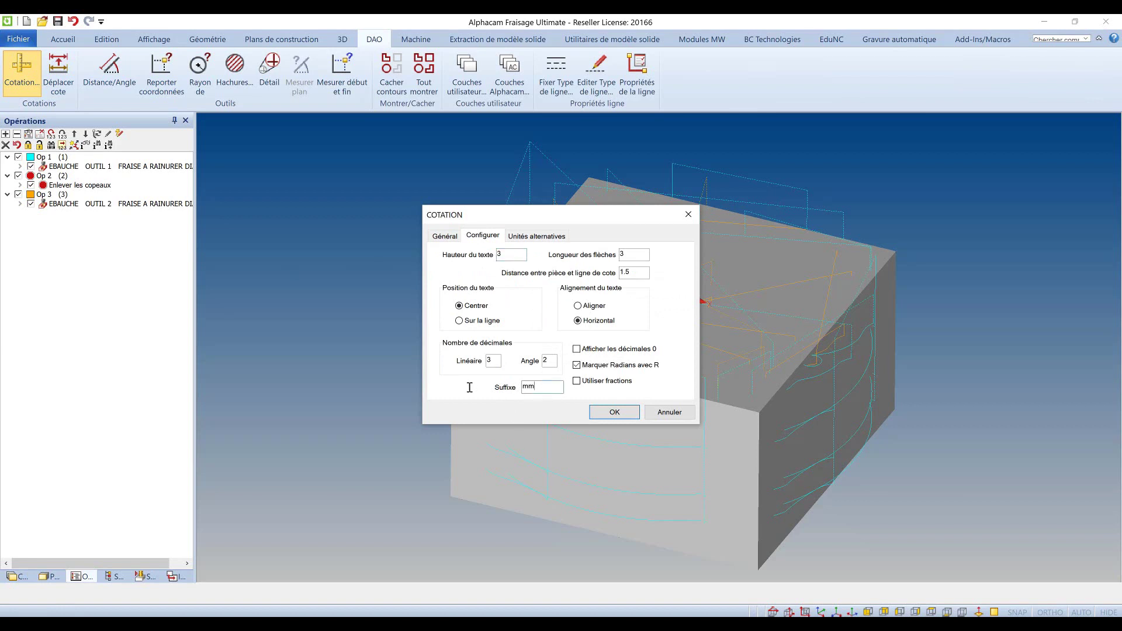
left_click_drag(537, 387, 469, 388)
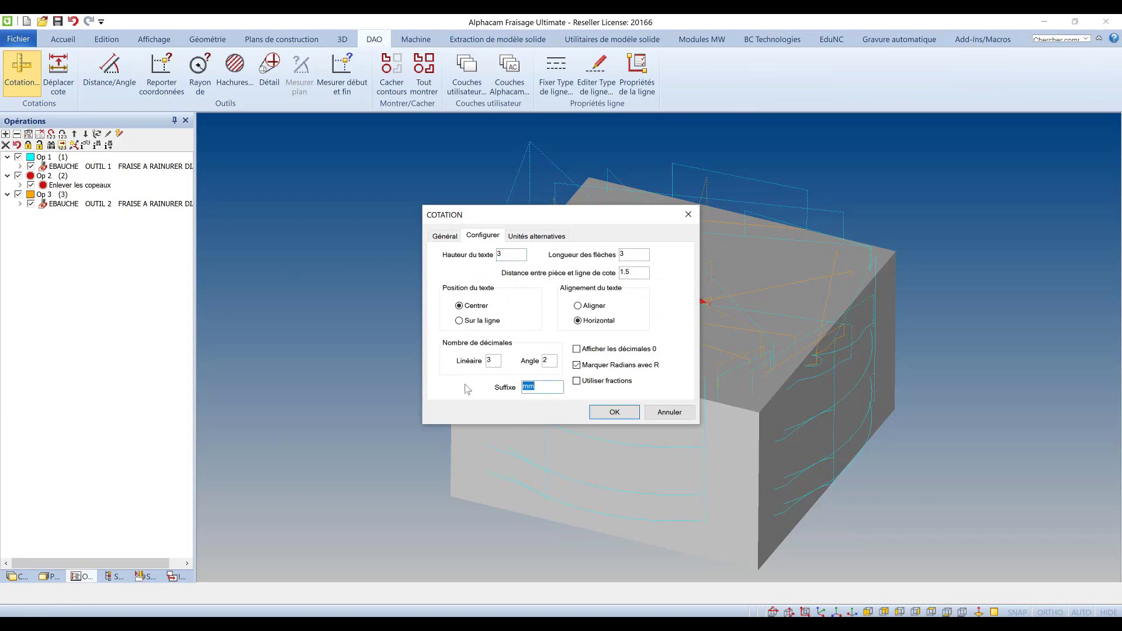
left_click(523, 240)
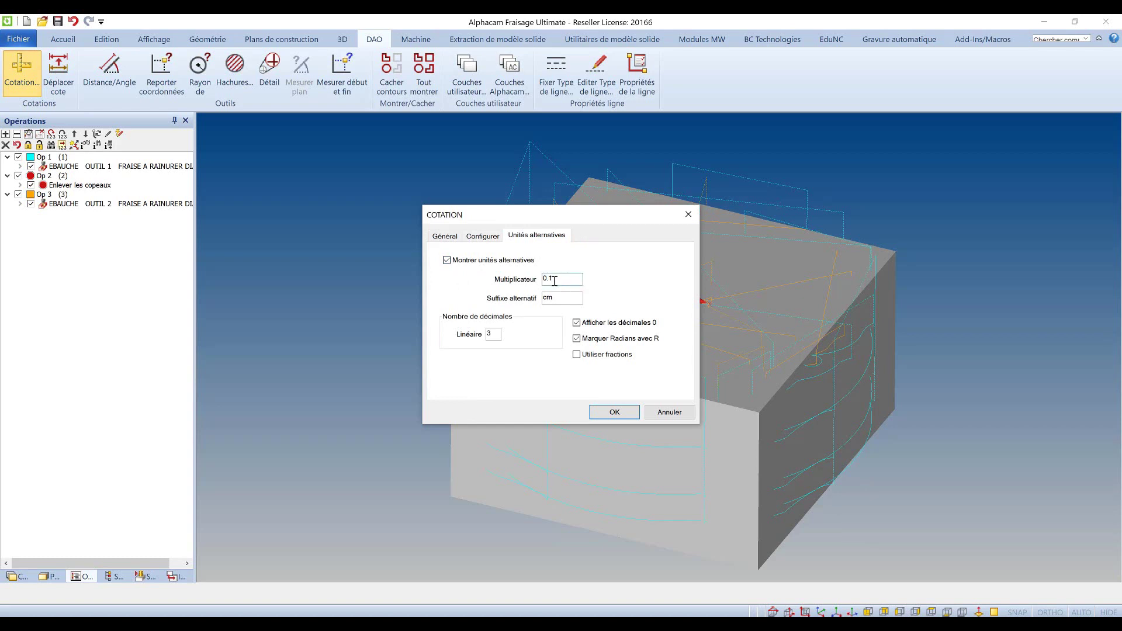
left_click(557, 298)
left_click(614, 412)
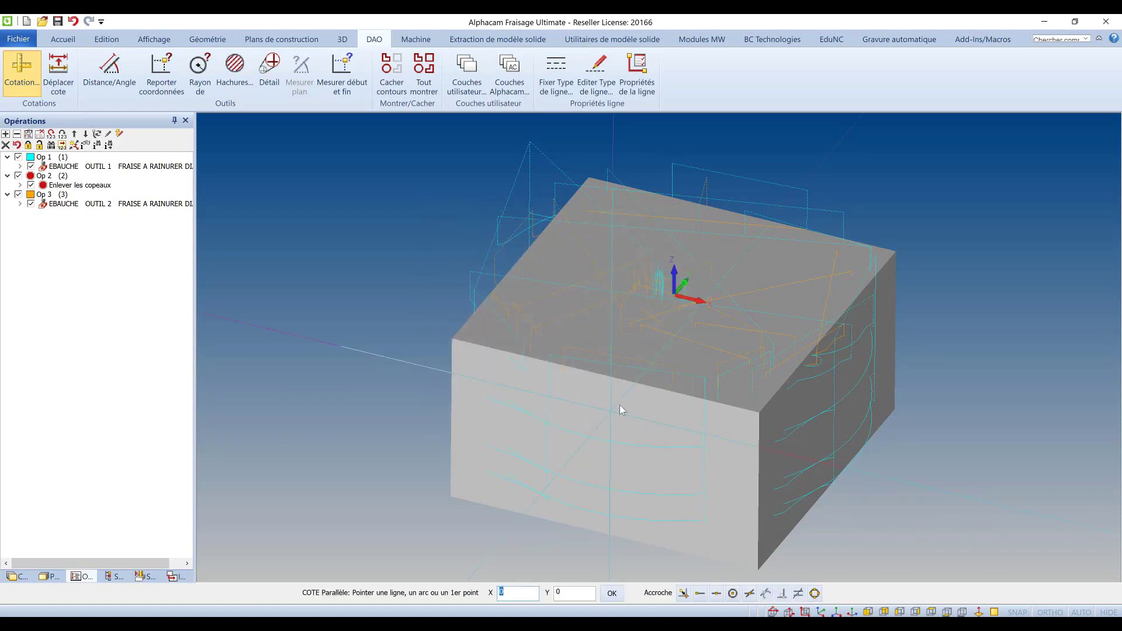
Place the parallel dimension between the two ends of the block's rear top edge, offset behind it, and end dimensioning
left_click(889, 257)
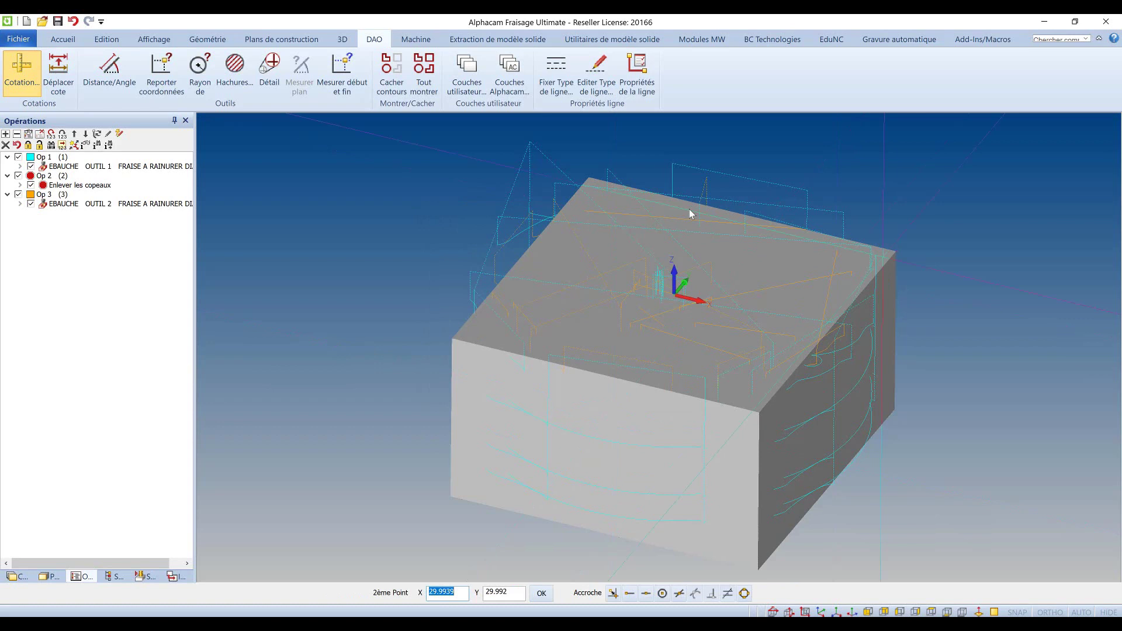
key("e")
left_click(588, 180)
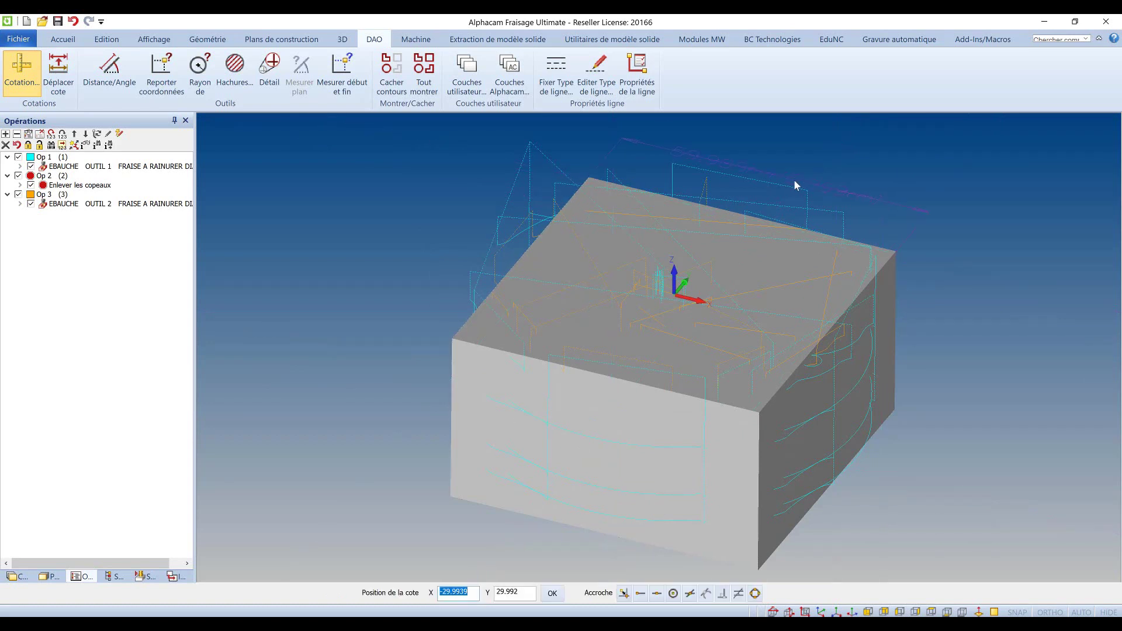
left_click(793, 179)
scroll(822, 141, "up", 3)
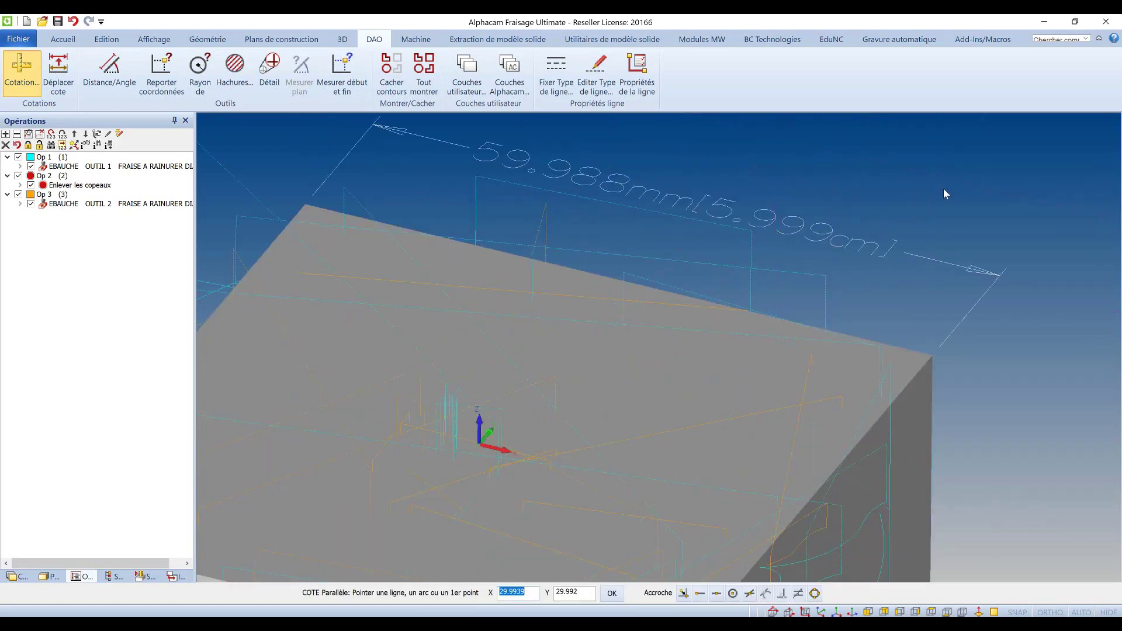
key("Escape")
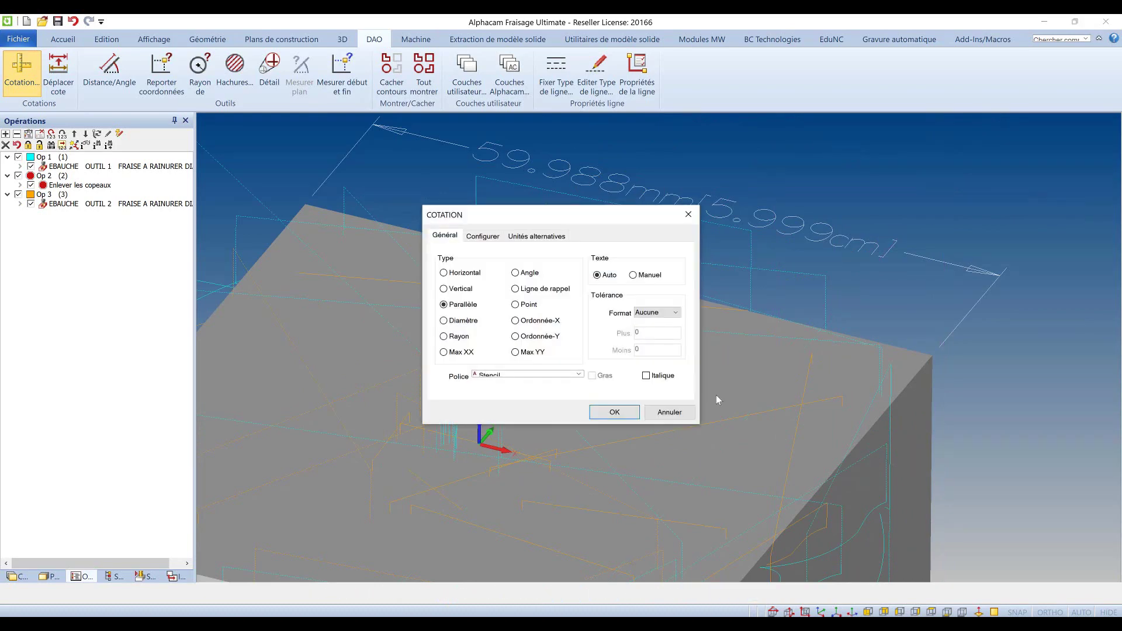
left_click(670, 412)
scroll(671, 412, "down", 2)
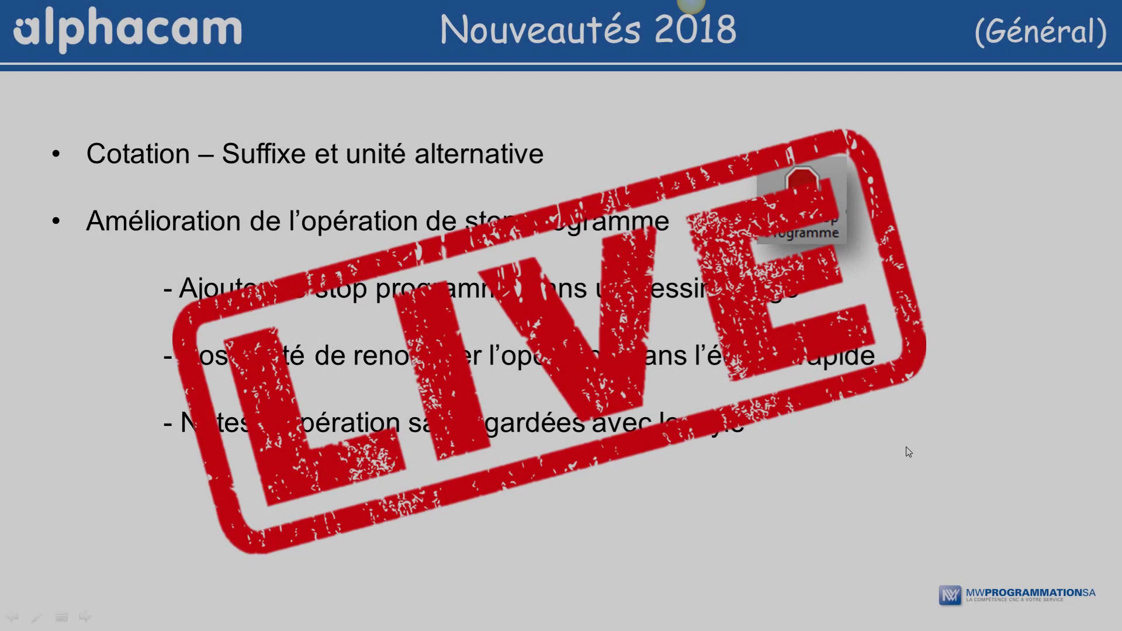
left_click(929, 459)
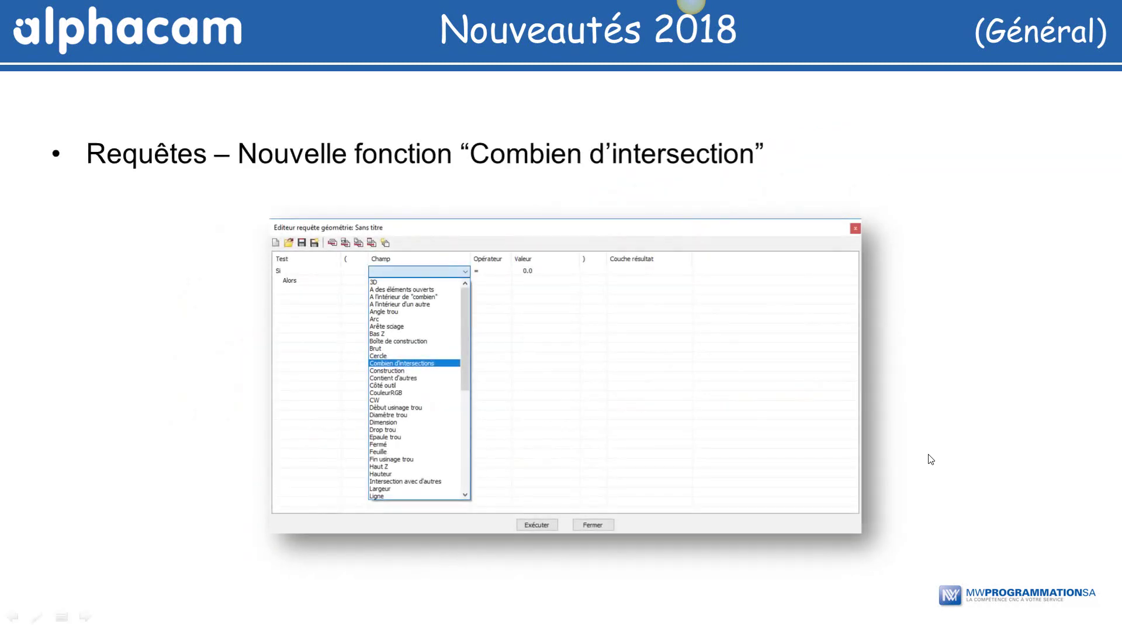
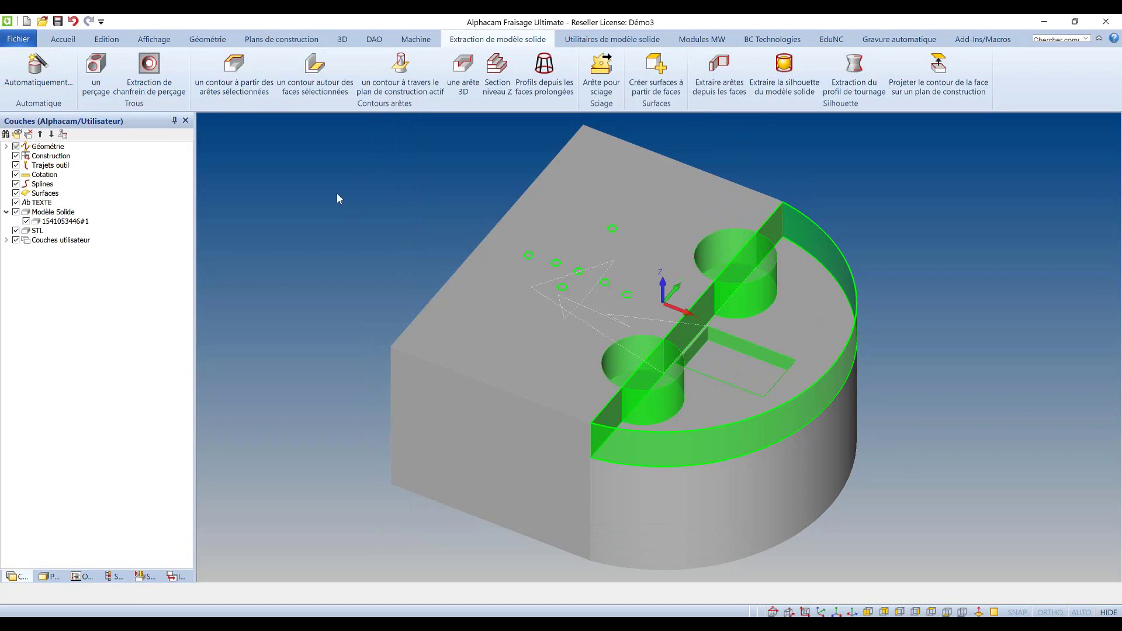
Start a new geometry query and add a user layer named Trou pour fraisage with a pink colour
left_click(110, 41)
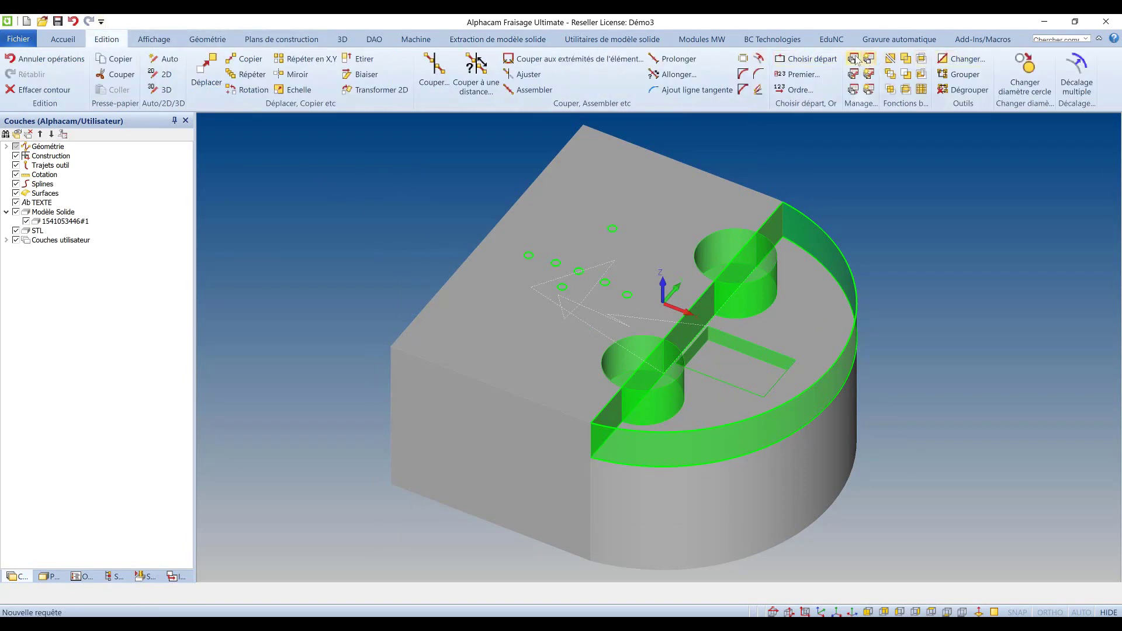
left_click(854, 59)
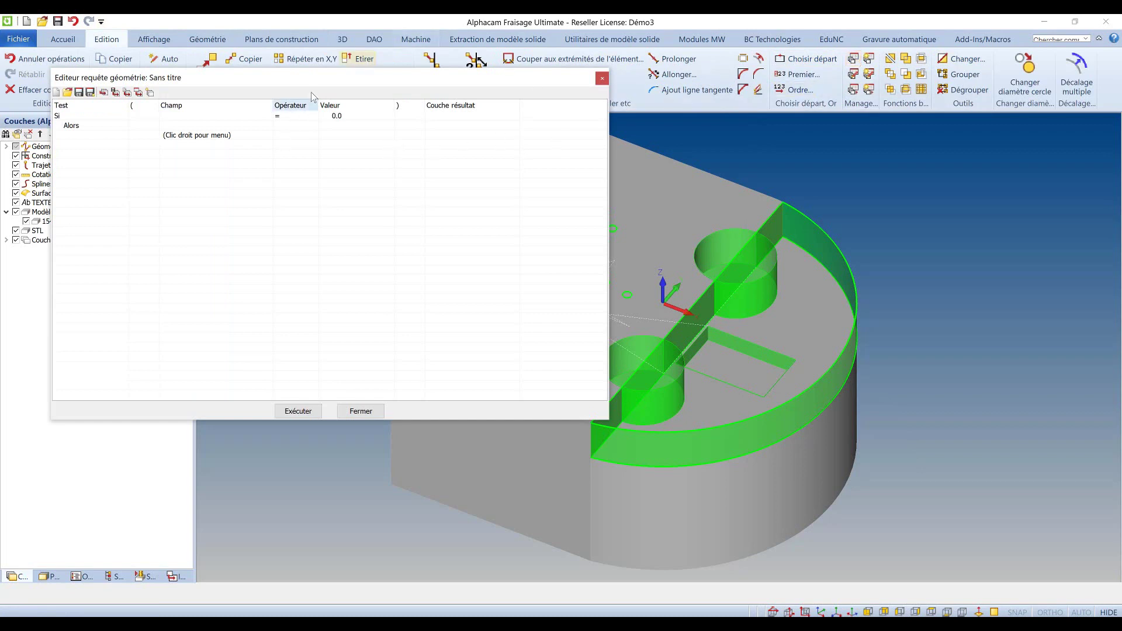
left_click_drag(325, 84, 352, 120)
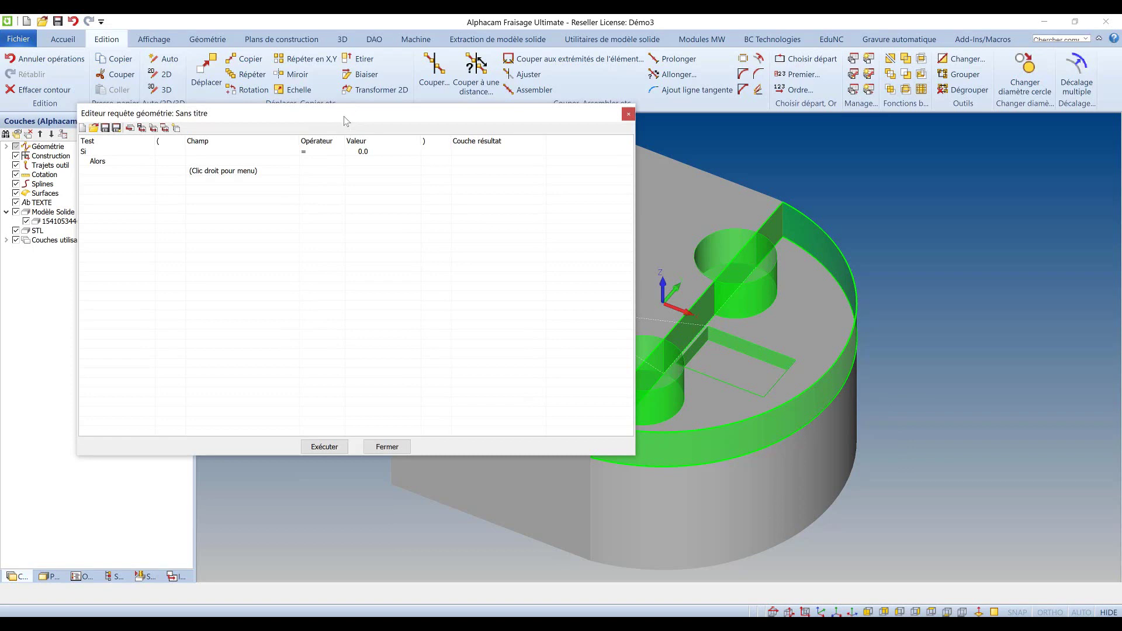
left_click(176, 129)
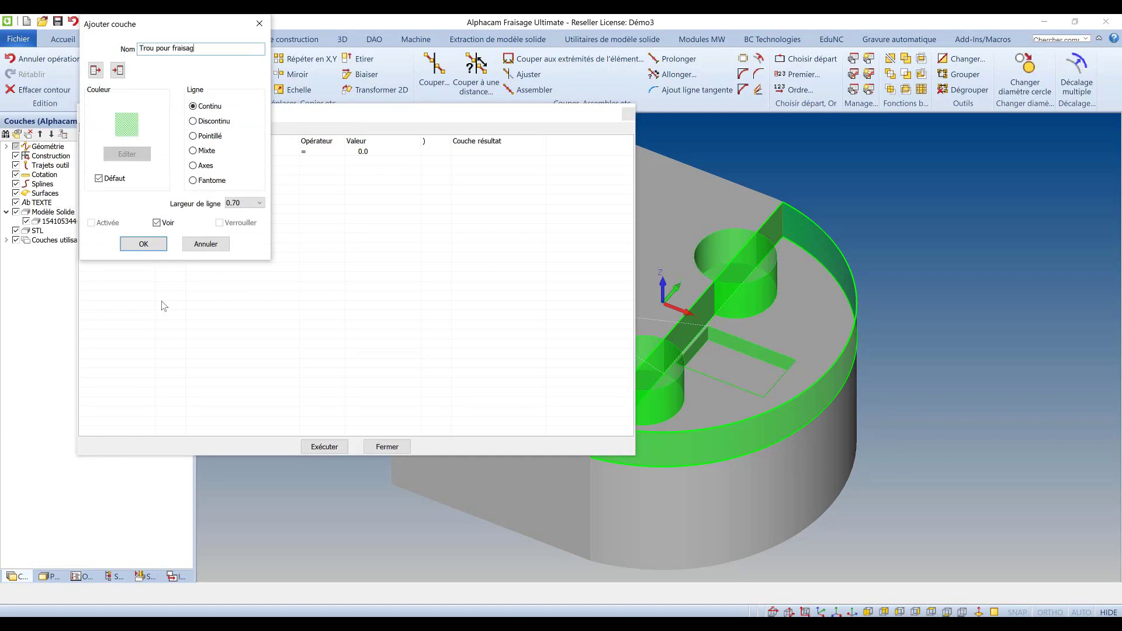
type("e")
left_click(117, 181)
left_click(130, 155)
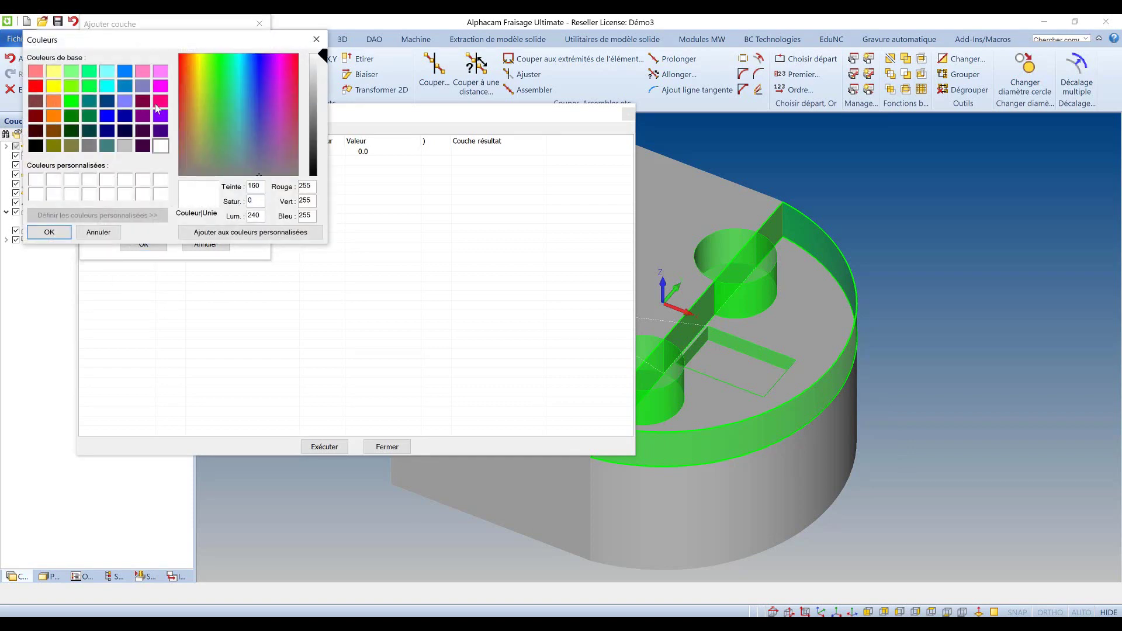
left_click(156, 102)
left_click(49, 233)
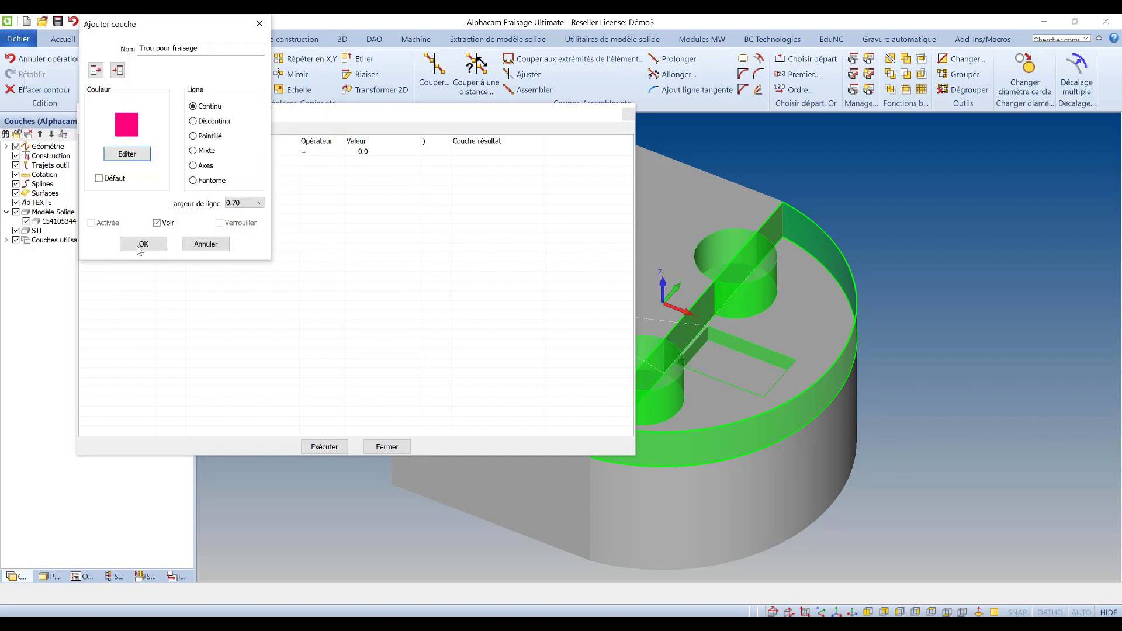
left_click(138, 247)
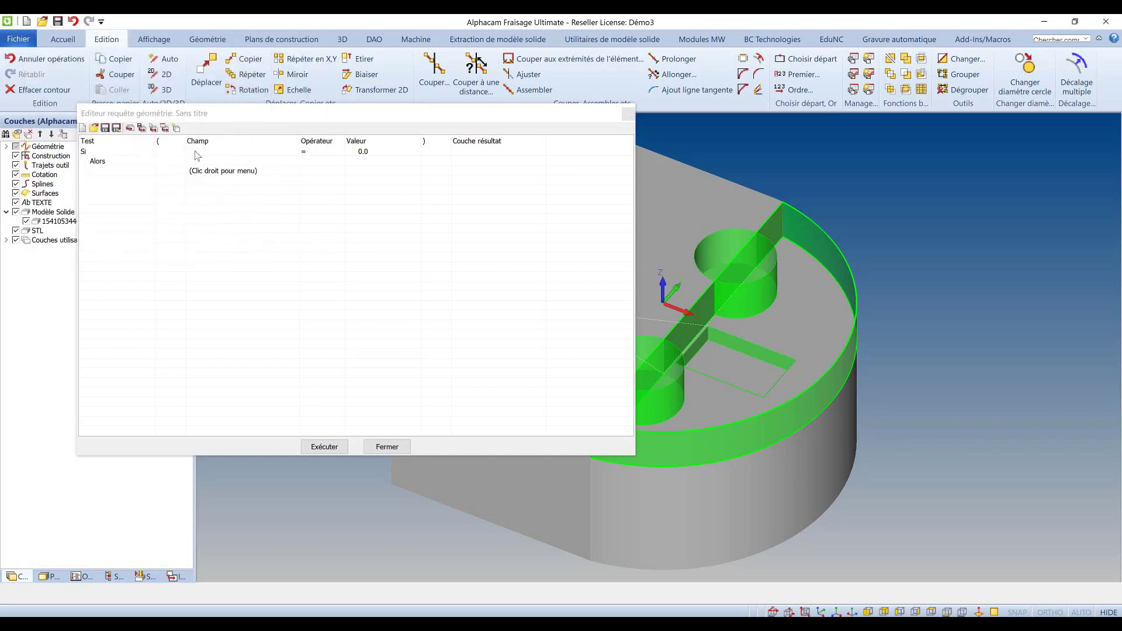
Add an Et row to the query and set the Si condition to Combien d'intersections = 1
right_click(198, 155)
left_click(209, 158)
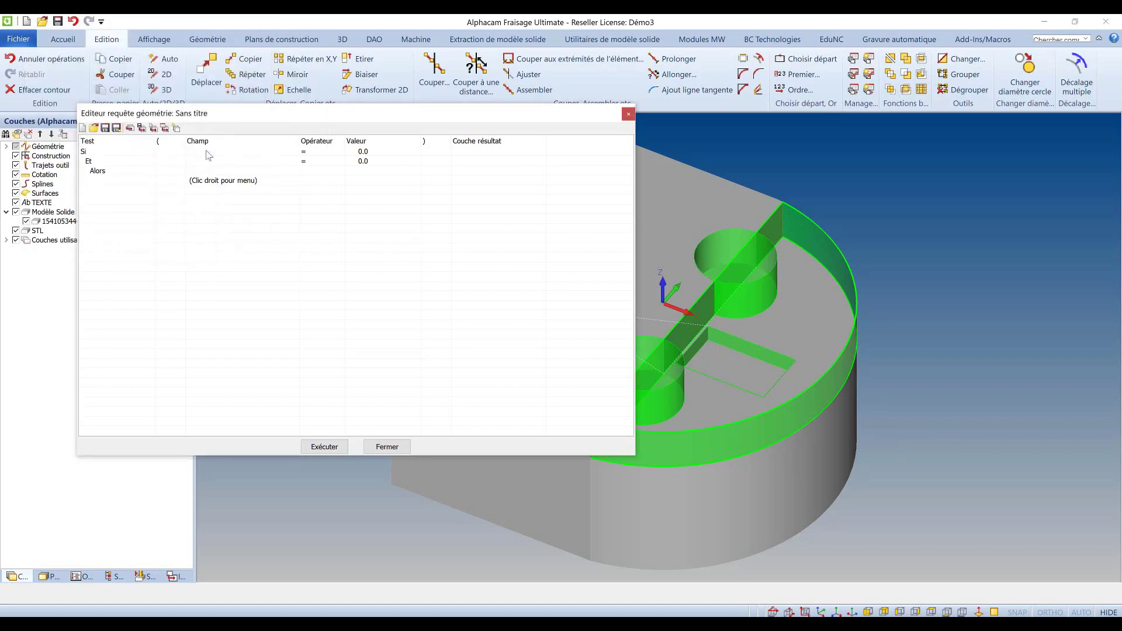
left_click(209, 153)
left_click(232, 154)
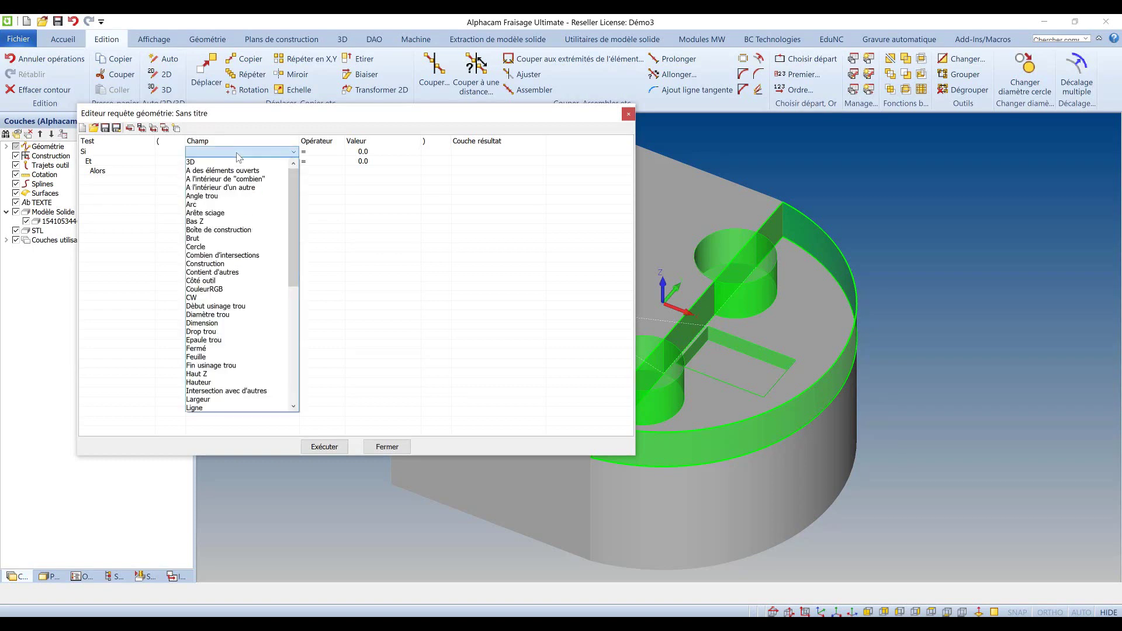
left_click(205, 256)
left_click(361, 152)
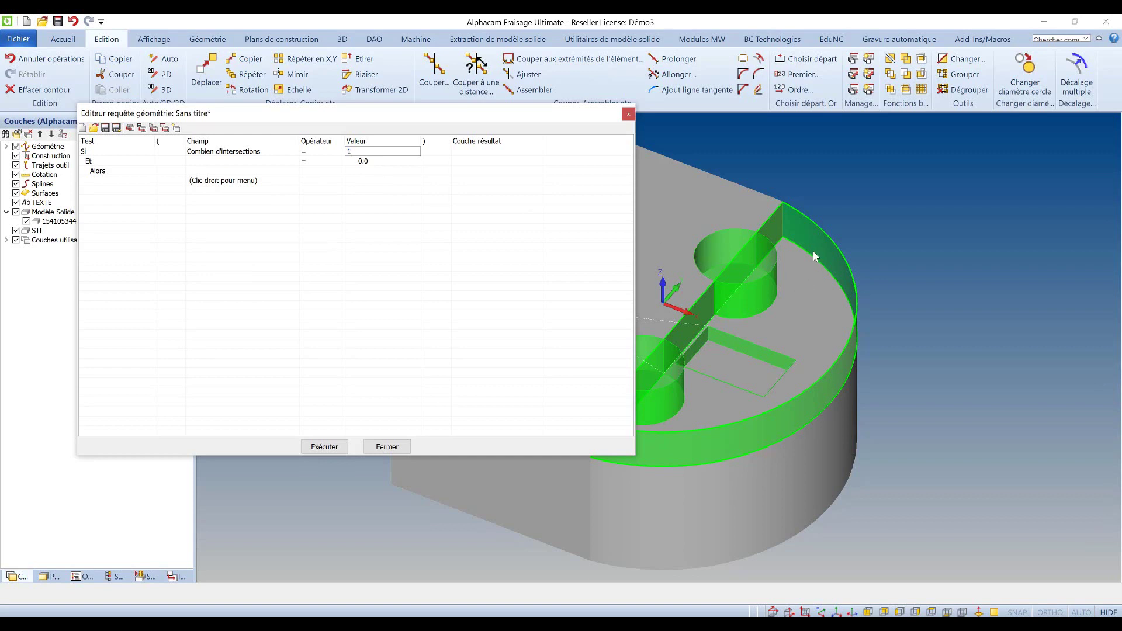
key("Return")
Set the Et condition to Début usinage trou = 0.0 and the result layer to Trou pour fraisage
left_click_drag(450, 113, 413, 75)
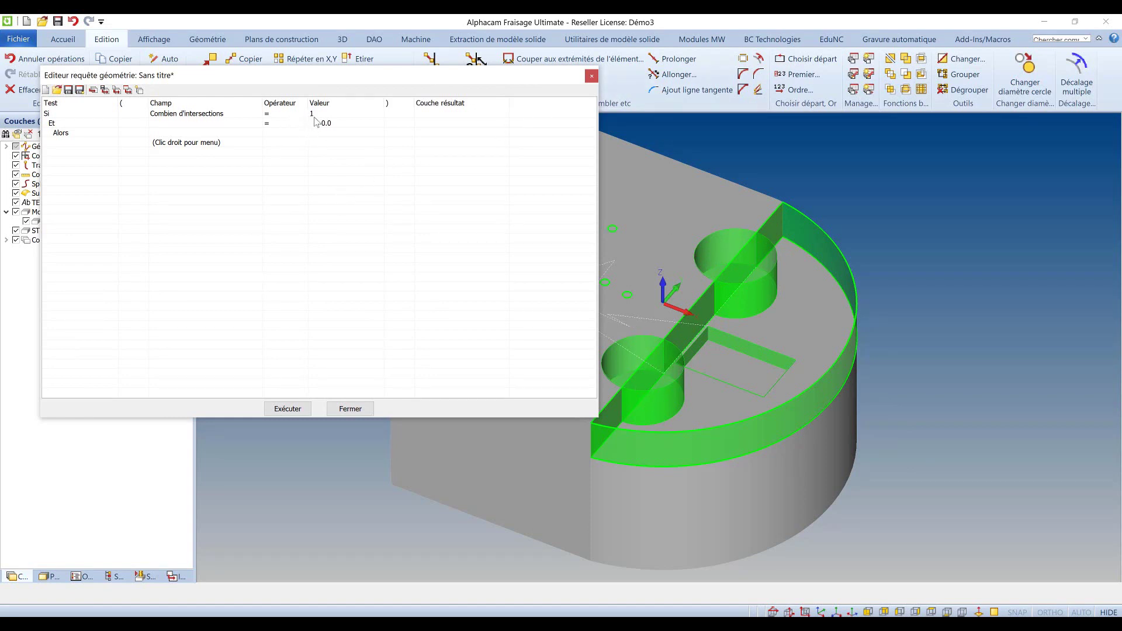
left_click(195, 128)
left_click(256, 124)
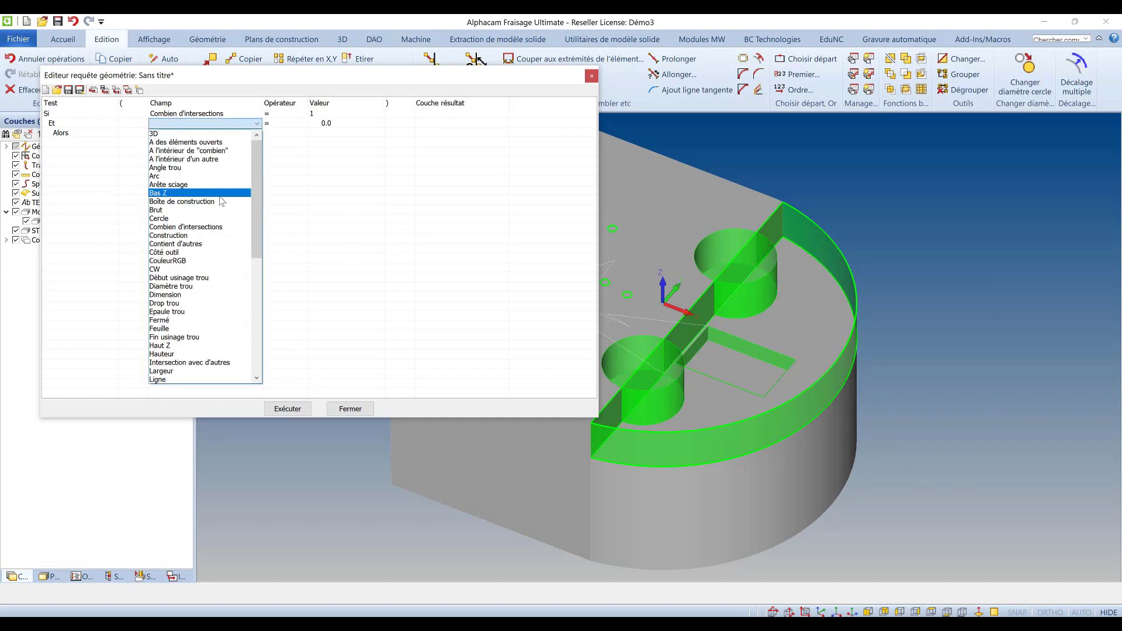
left_click(186, 278)
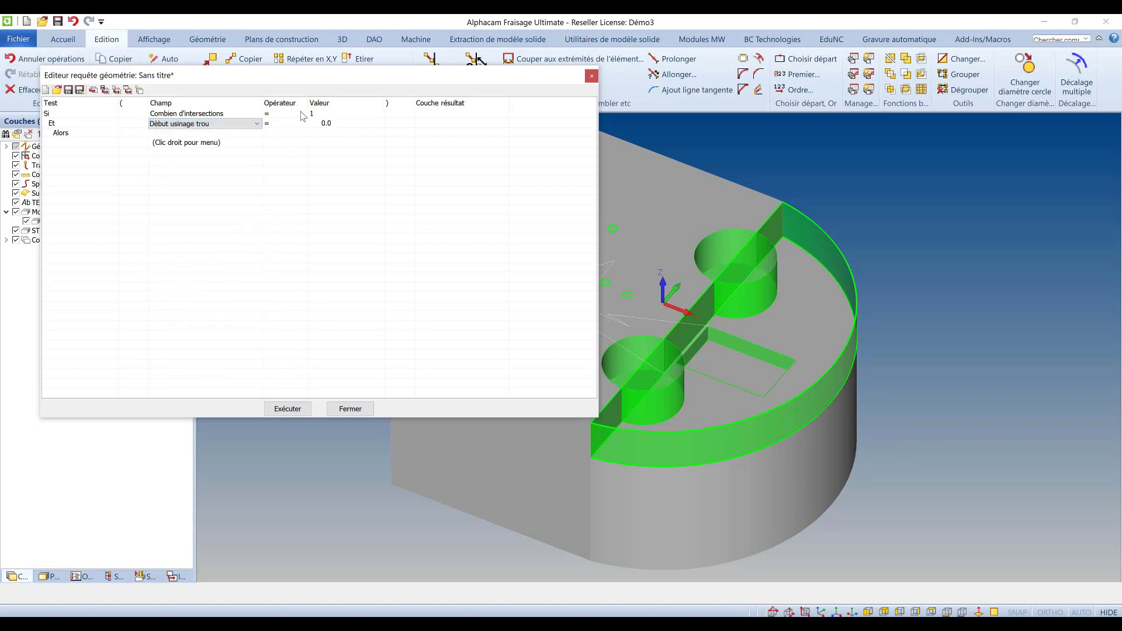
left_click(443, 133)
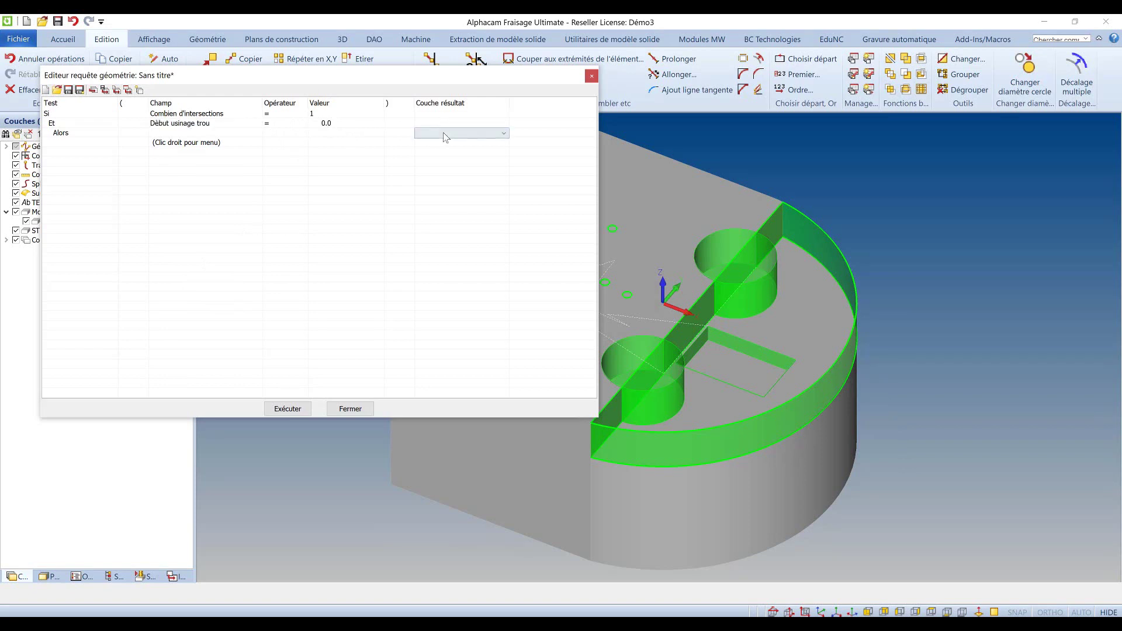
left_click(449, 134)
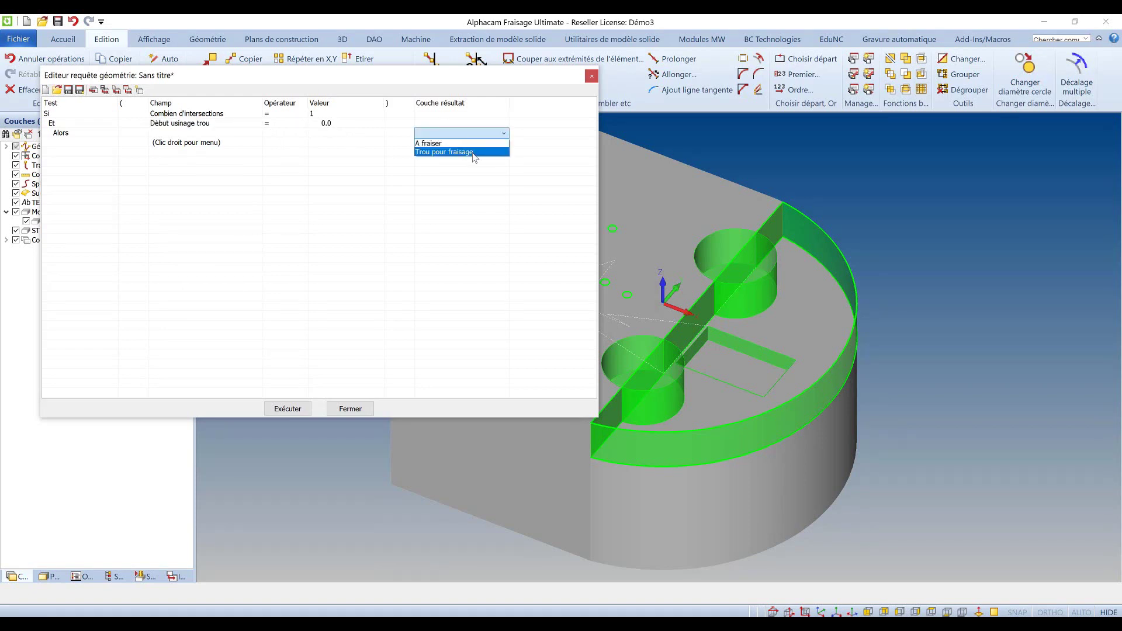
left_click(474, 154)
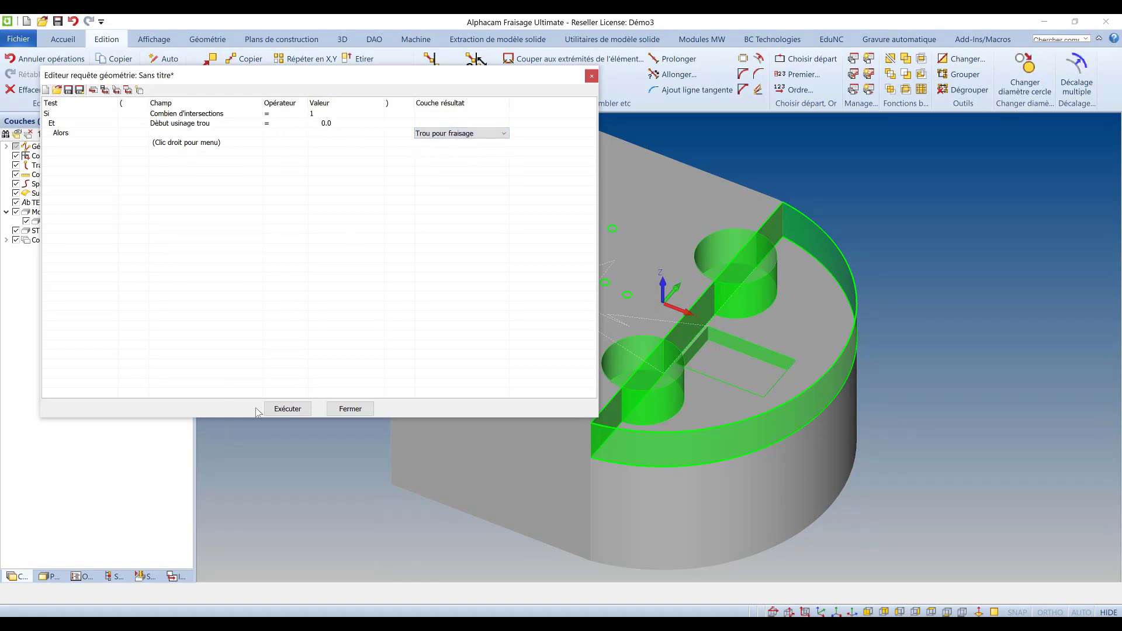
Save the query over tmp.agq, then run that saved query on the part's geometries
left_click(70, 91)
left_click(336, 259)
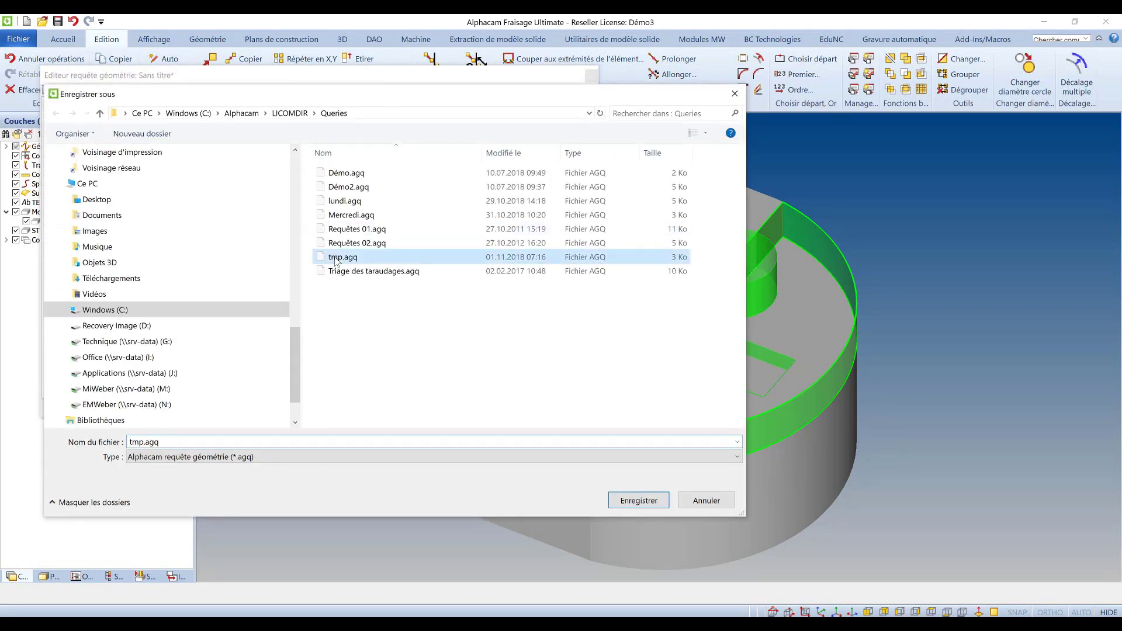
double_click(336, 261)
left_click(594, 325)
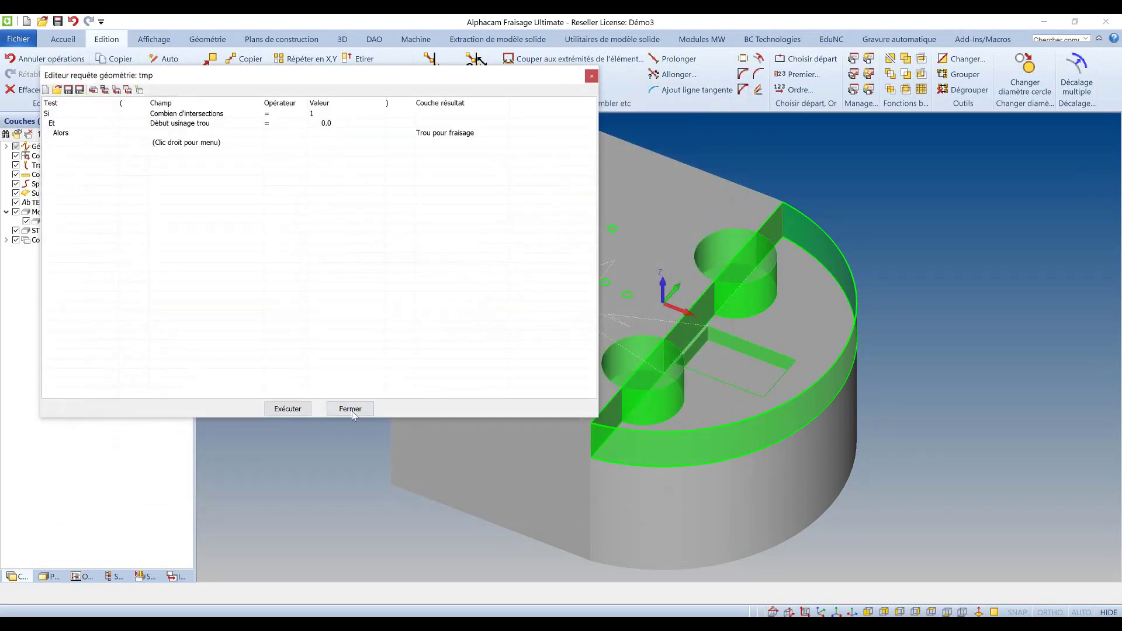
left_click(351, 412)
left_click(854, 91)
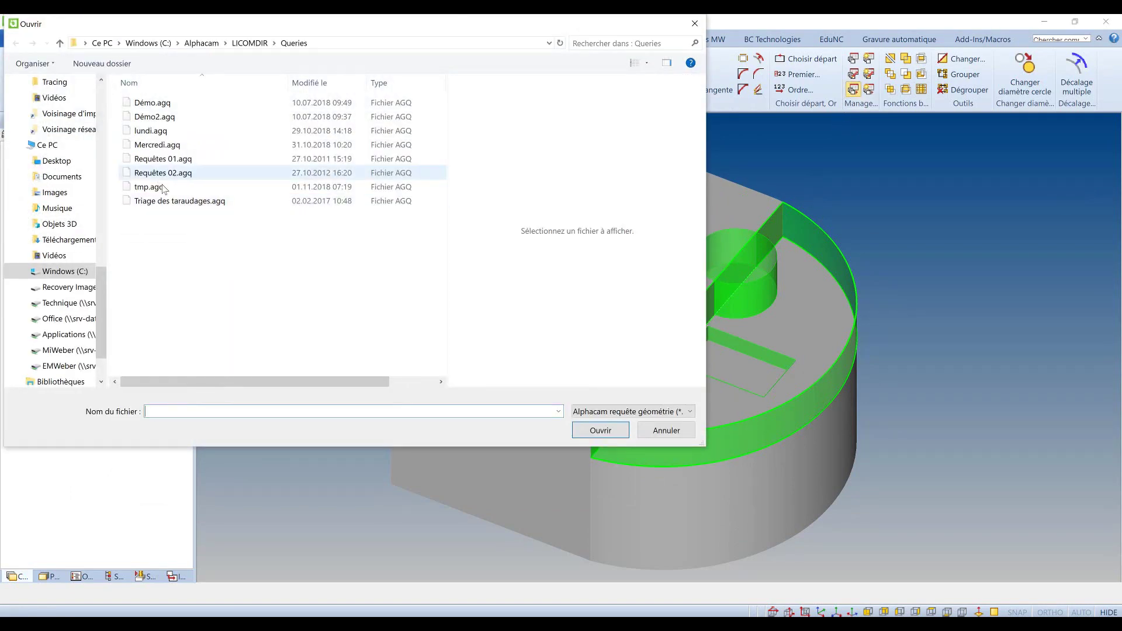
double_click(164, 187)
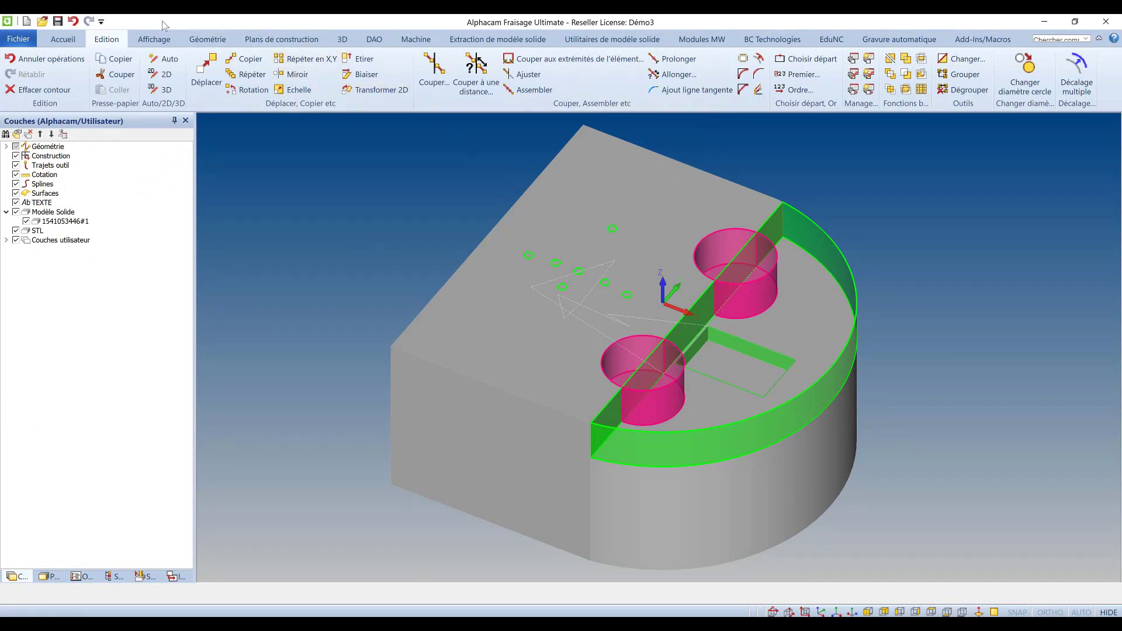
Apply an individual inverted fillet of radius 1 to the front corner of the rectangular pocket's contour
left_click(743, 74)
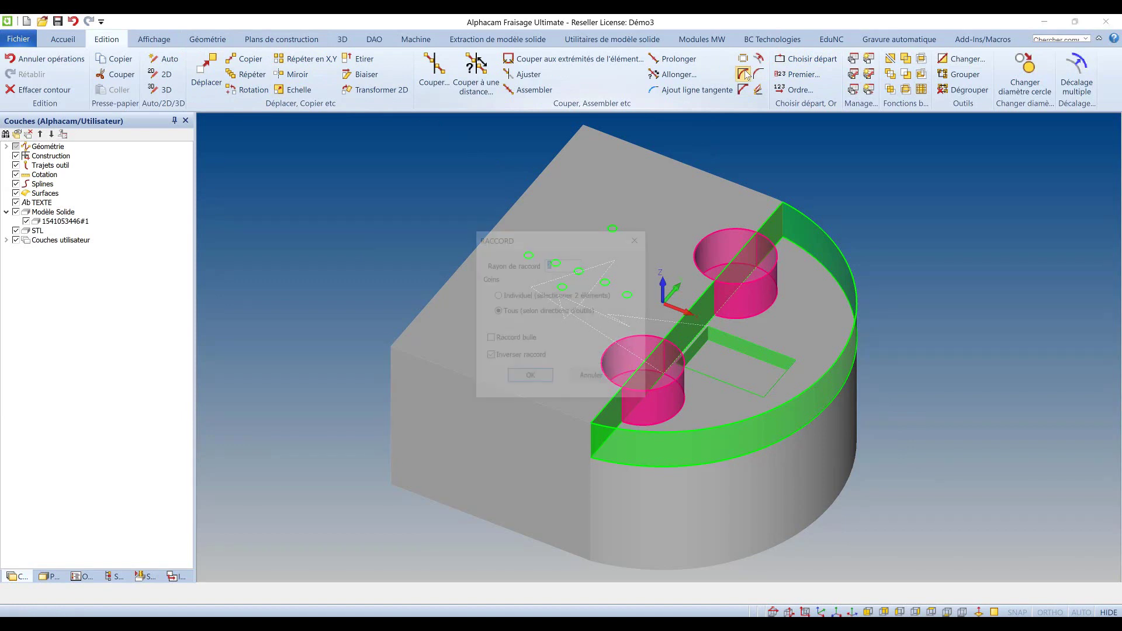
type("1")
left_click(551, 293)
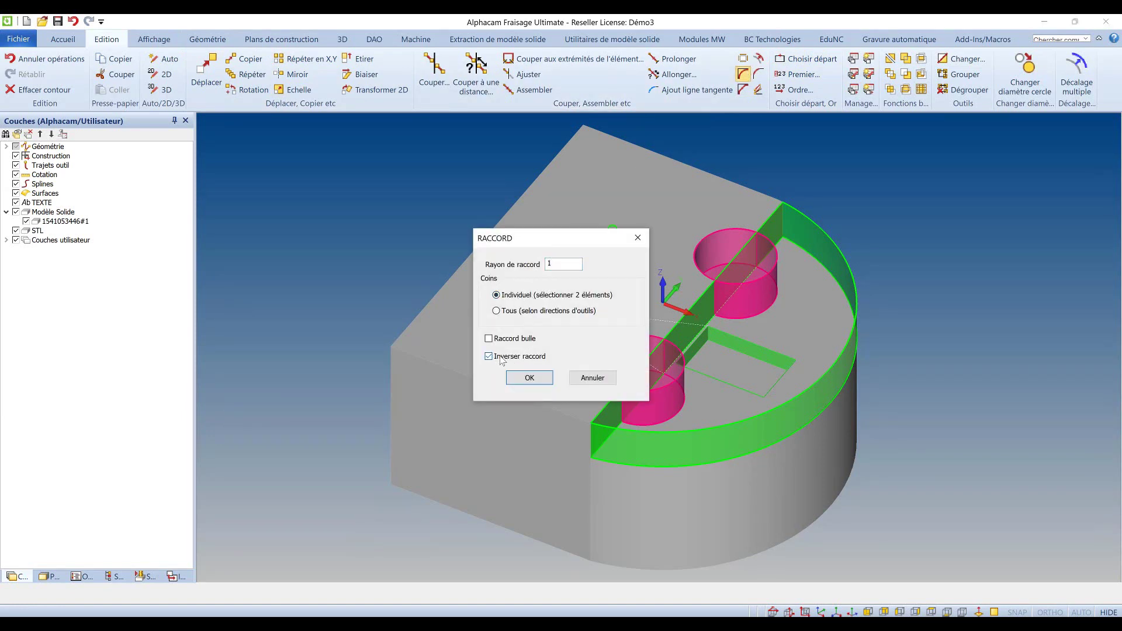
key("Return")
scroll(792, 364, "up", 5)
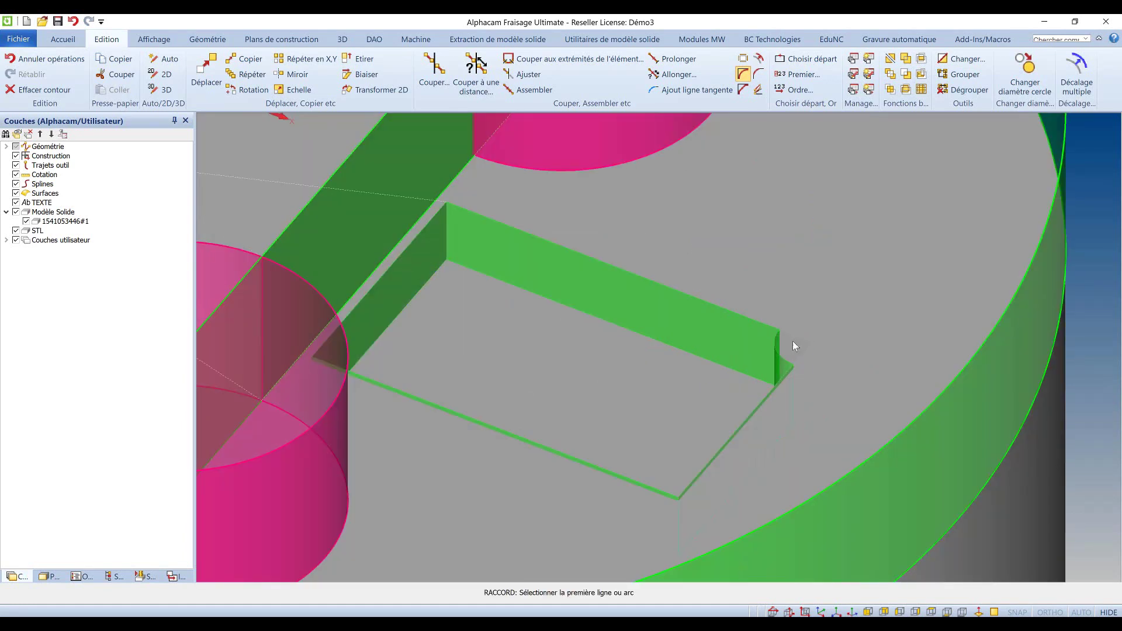
left_click(721, 444)
left_click(653, 485)
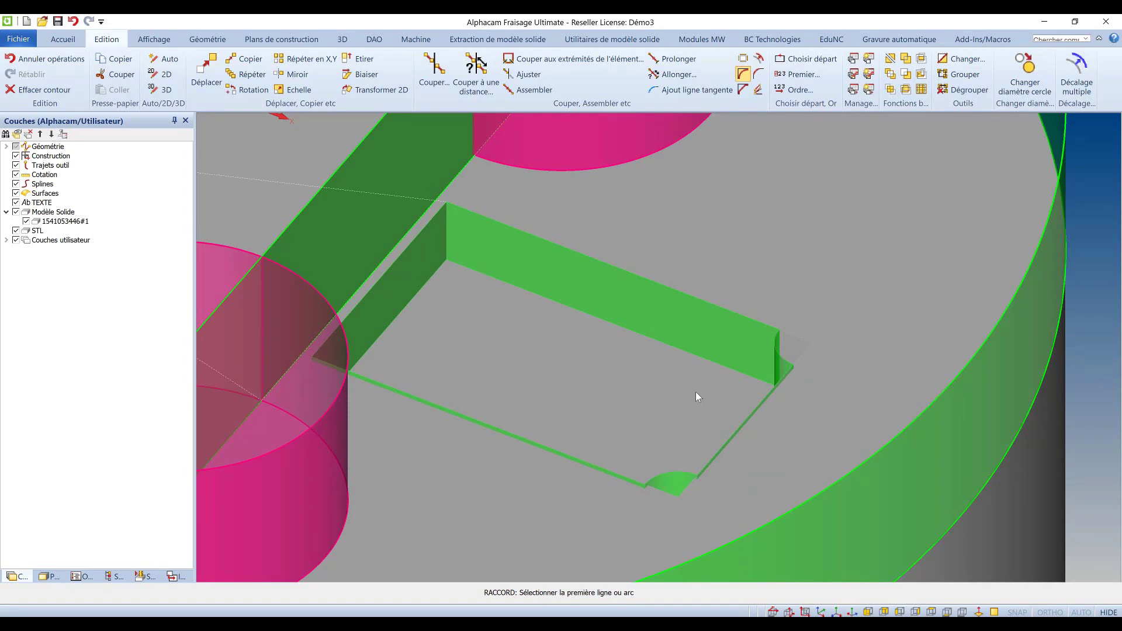
scroll(700, 396, "down", 5)
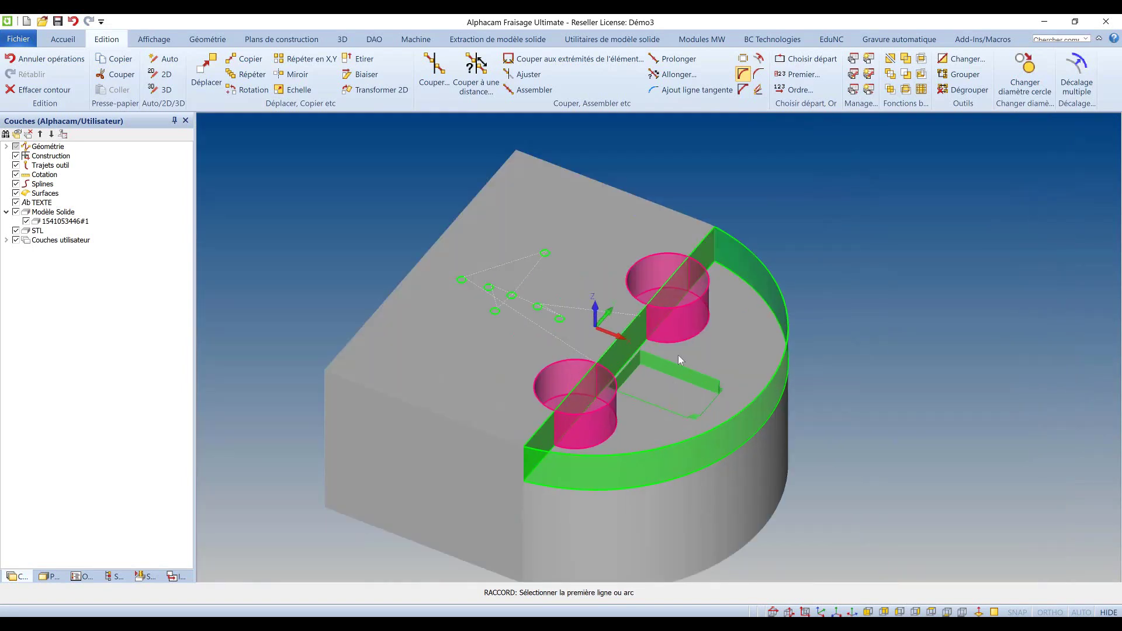
key("Escape")
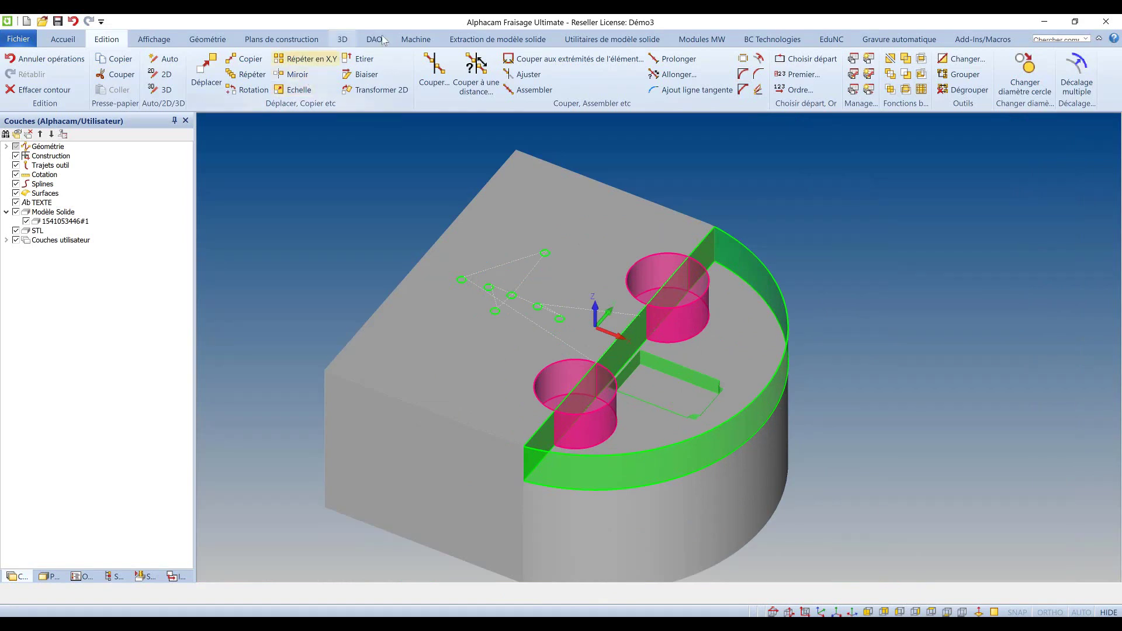
Apply tool directions to the large curved contour, using direction Inverser, side Gauche and an automatic start point
left_click(413, 44)
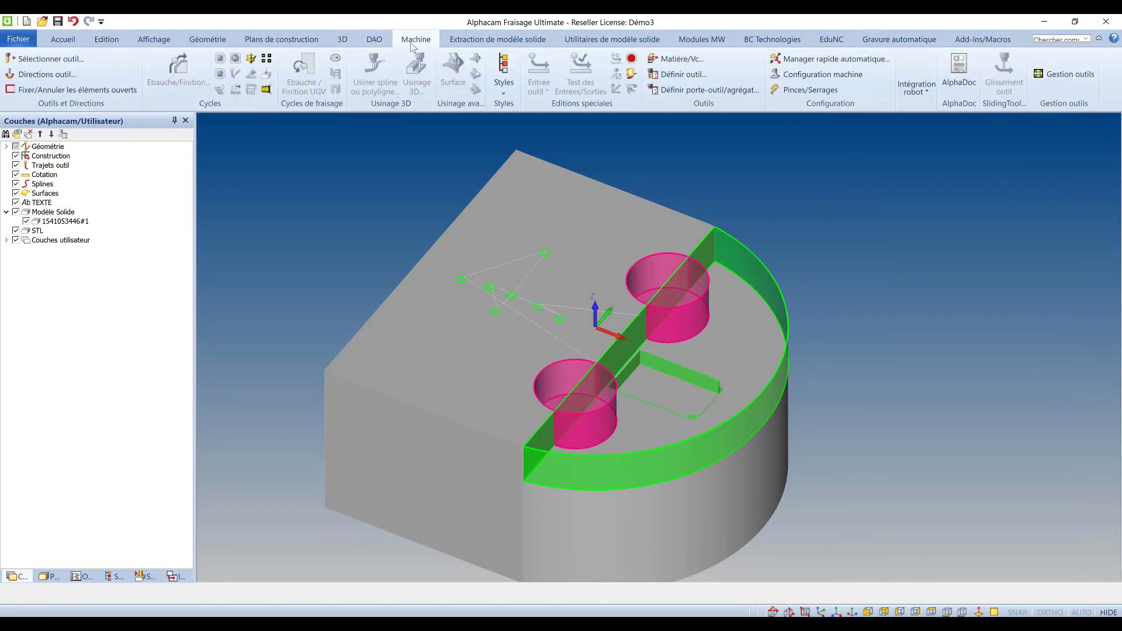
left_click(53, 75)
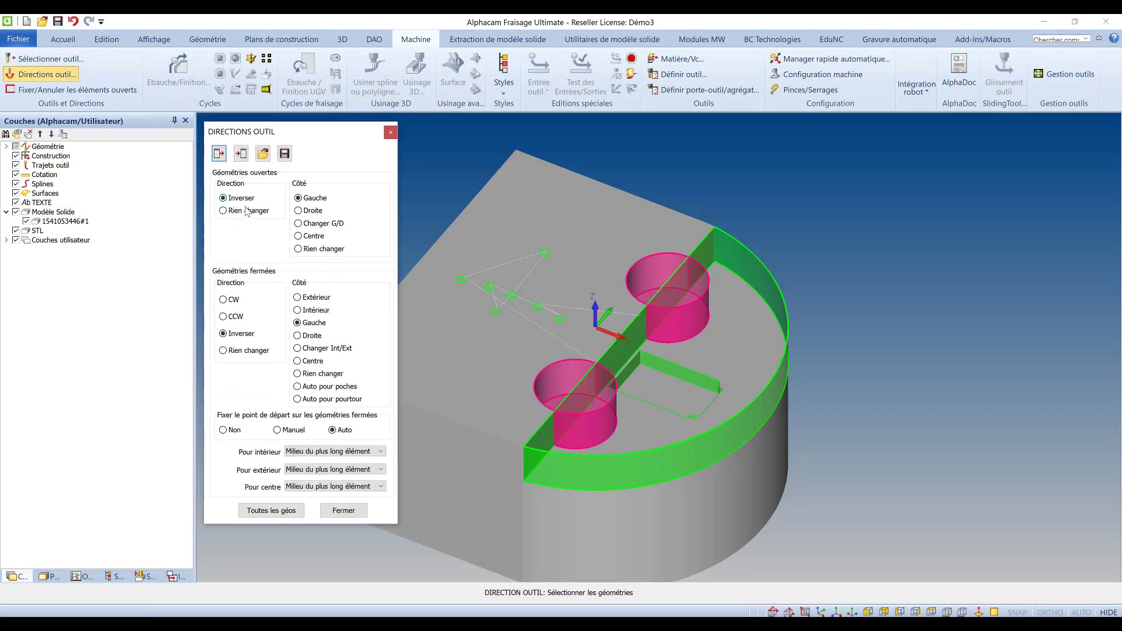
left_click(735, 238)
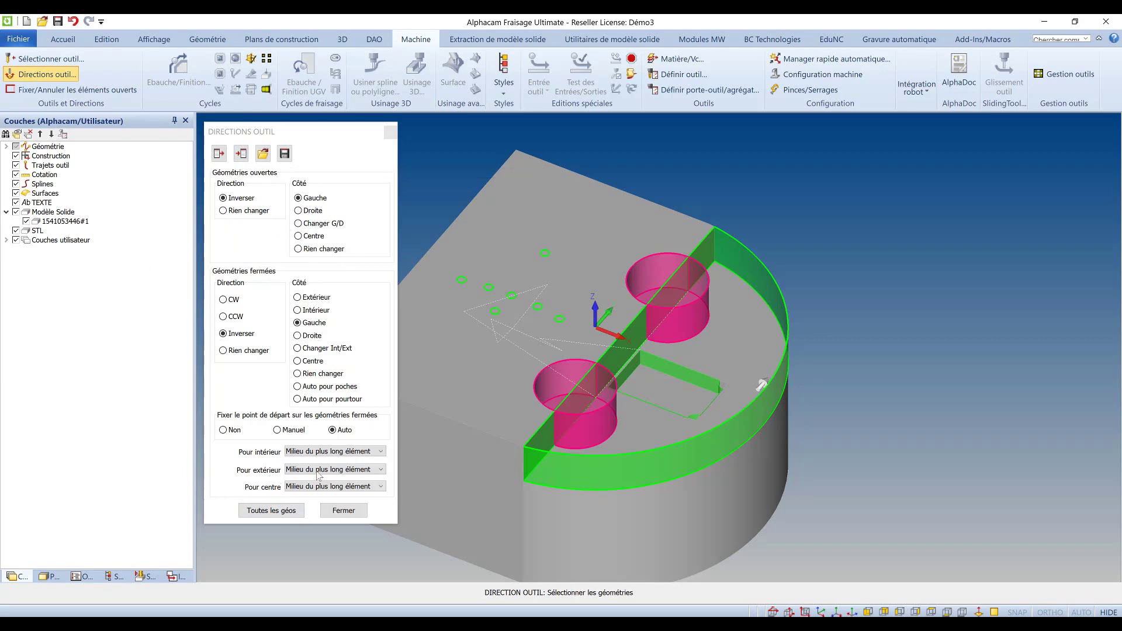
Load the saved tool direction settings Rien changer gauche.atooldir, then restore the Inverser directions and close the dialog
left_click(263, 154)
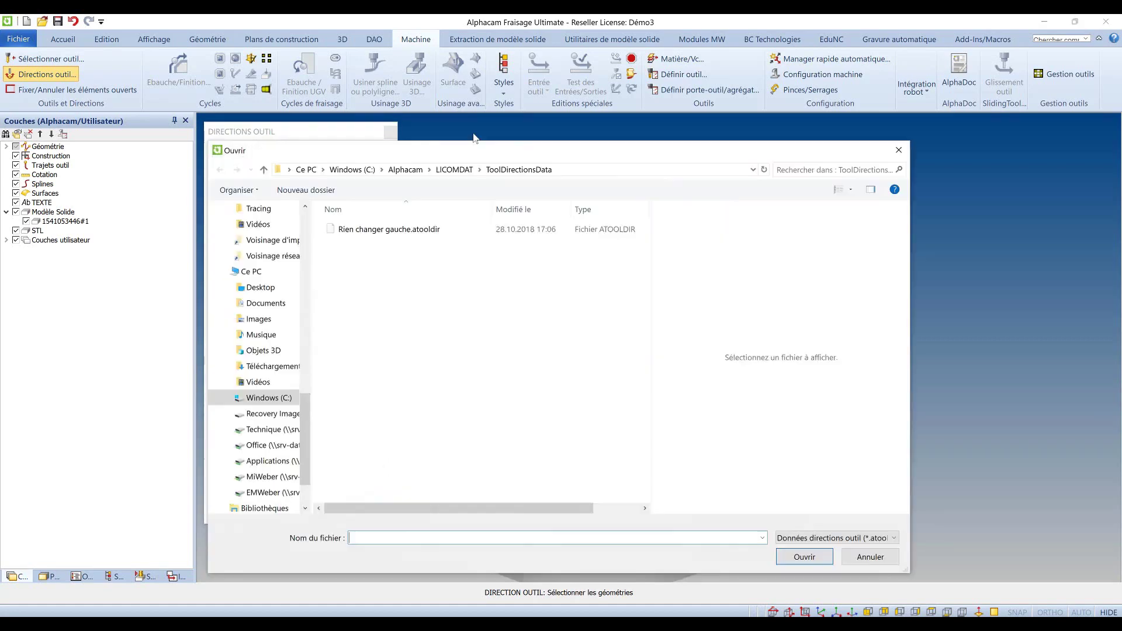
double_click(397, 231)
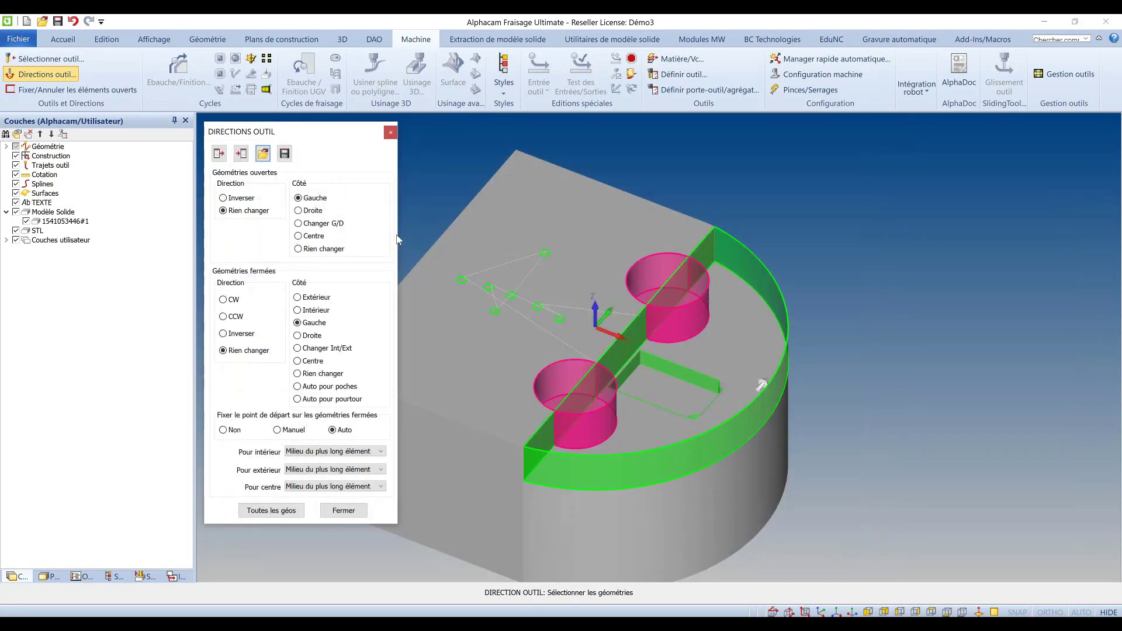
left_click(220, 155)
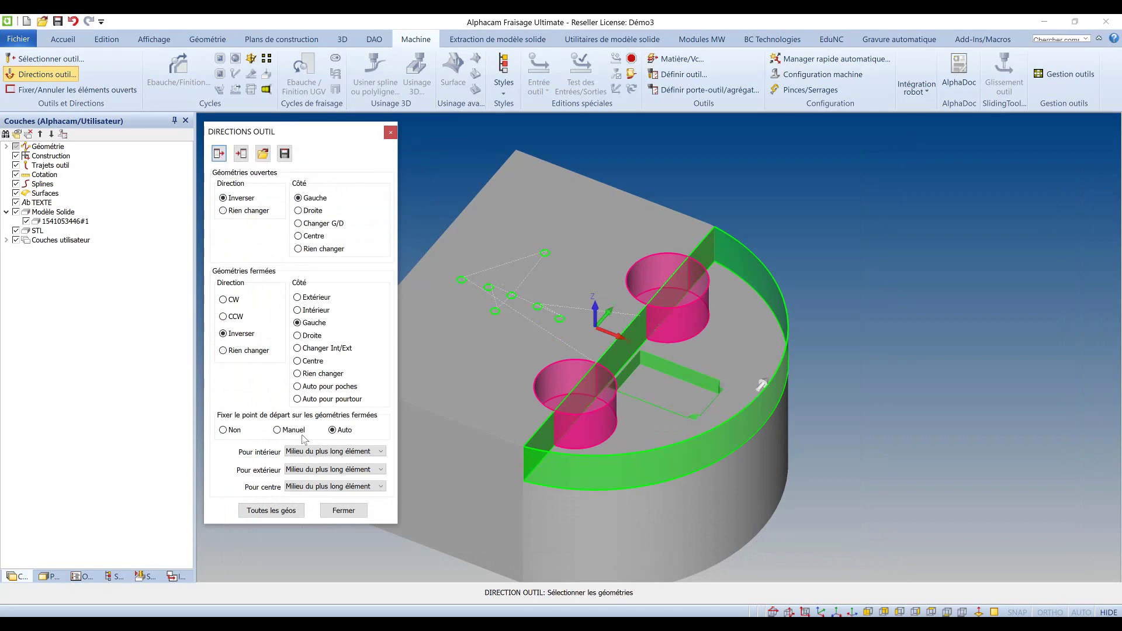
left_click(352, 512)
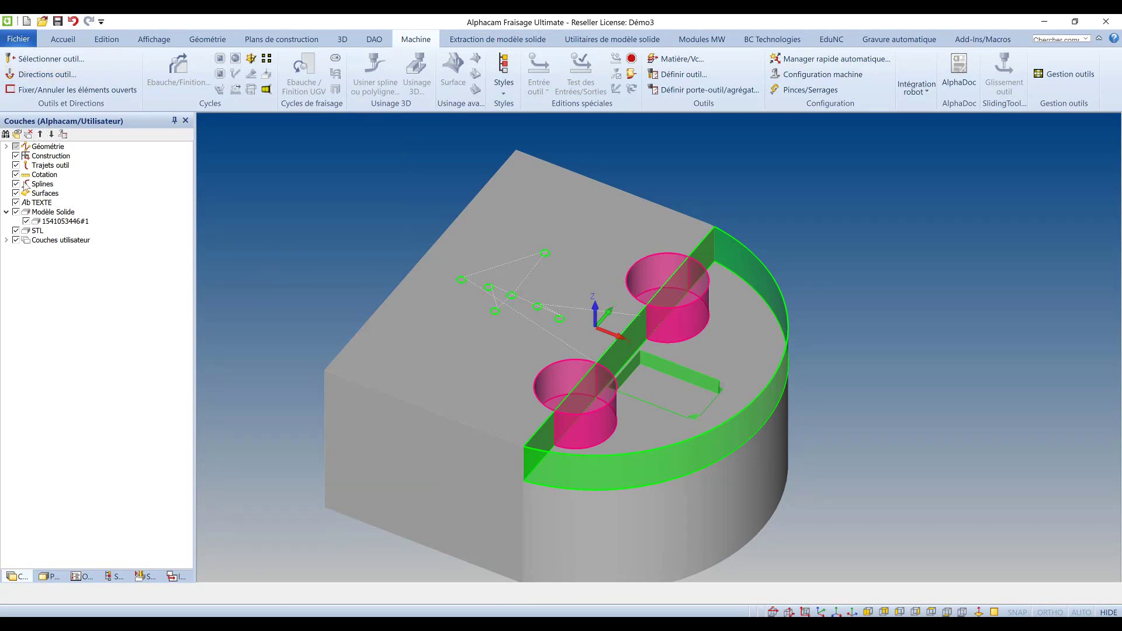
Hide the Modèle Solide layer and show the small hole circles in plan view
left_click(16, 212)
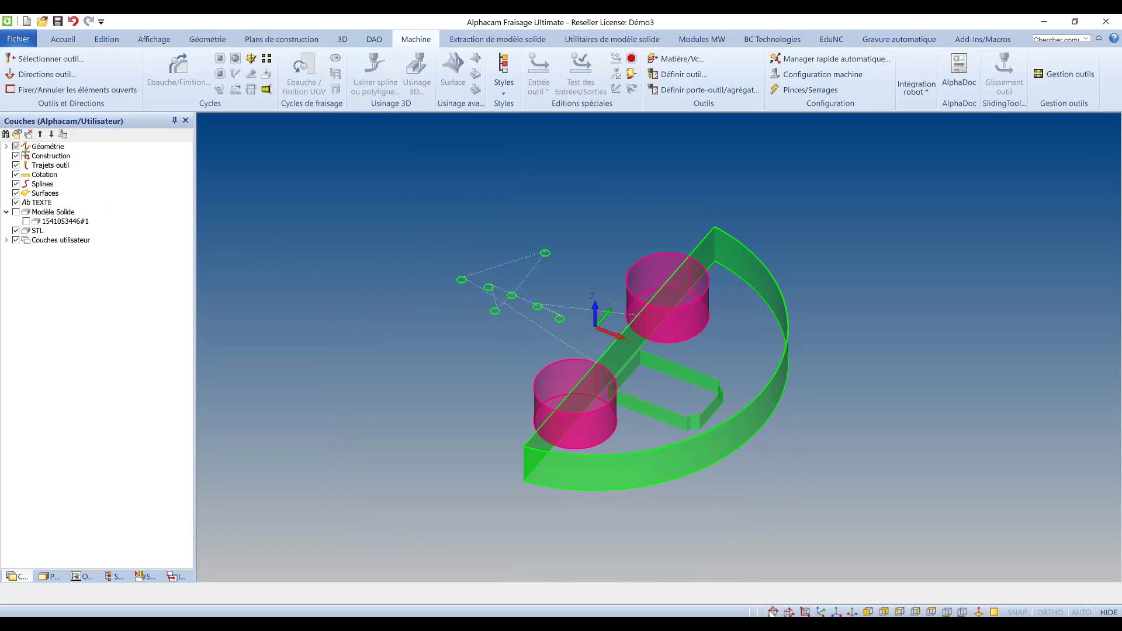
left_click(774, 612)
scroll(484, 338, "up", 5)
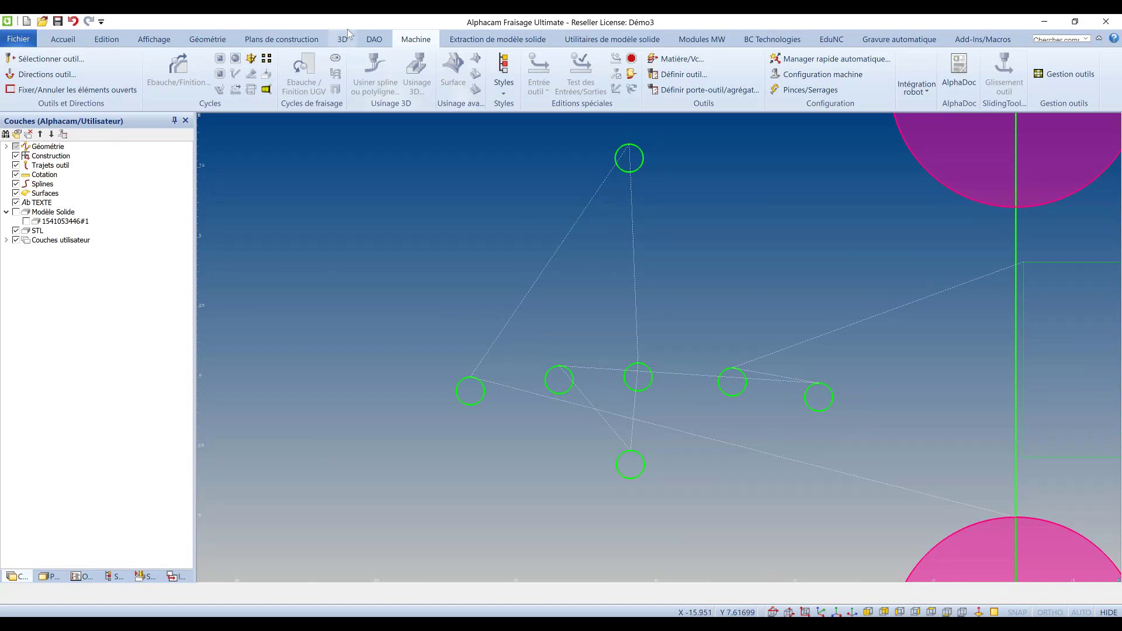
Create an involute curve with base circle diameter 1 and 10 quadrants, centred on the middle small circle
left_click(208, 39)
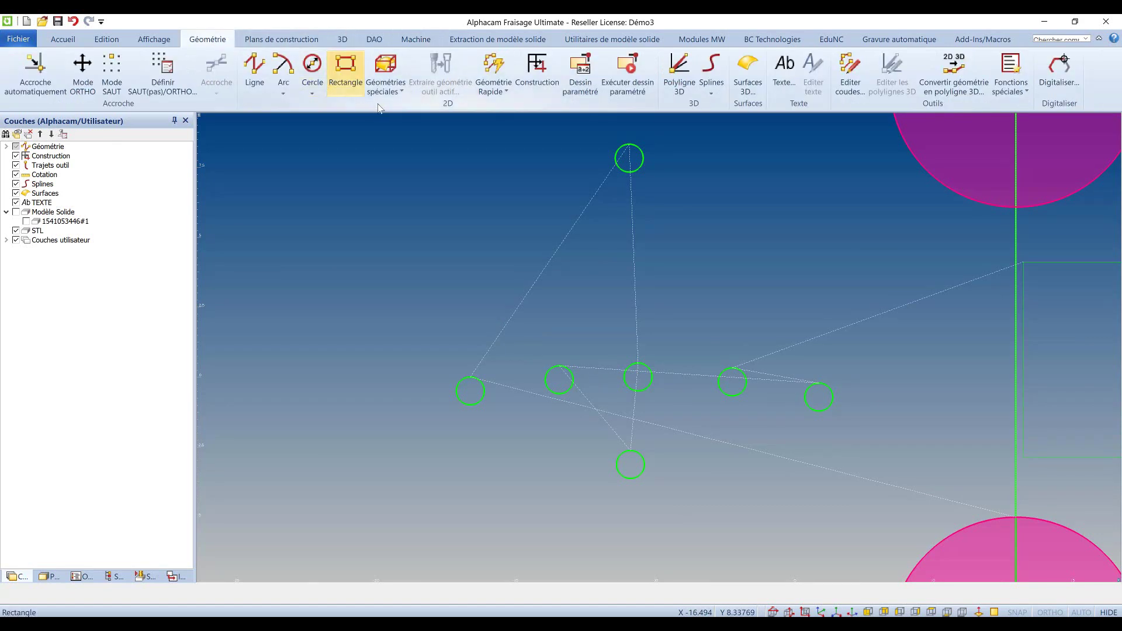
left_click(386, 73)
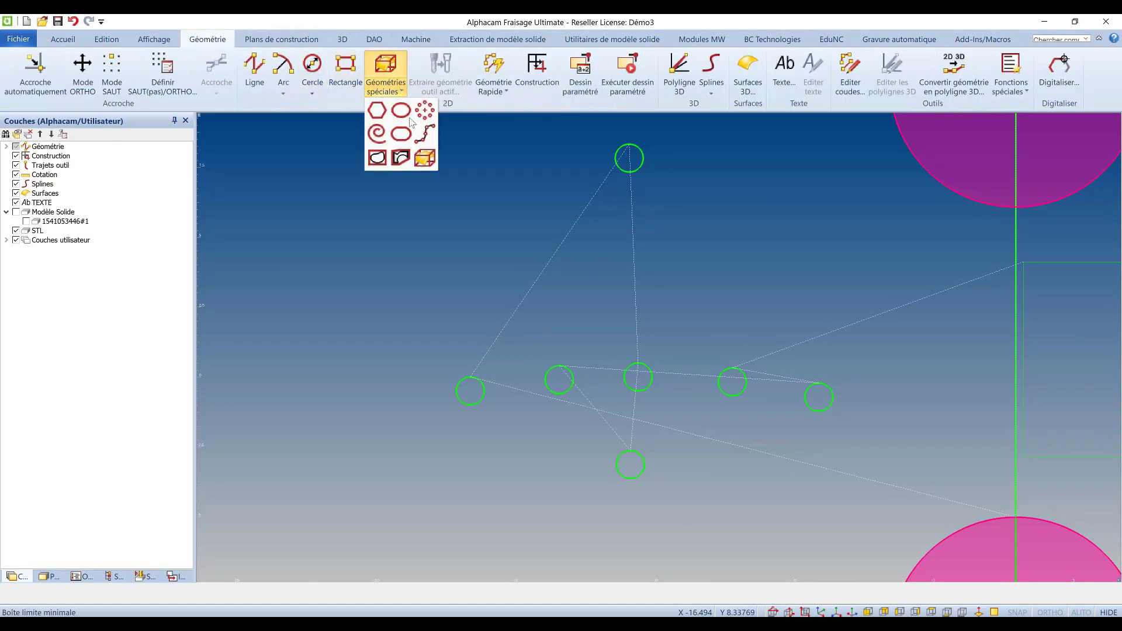
left_click(377, 134)
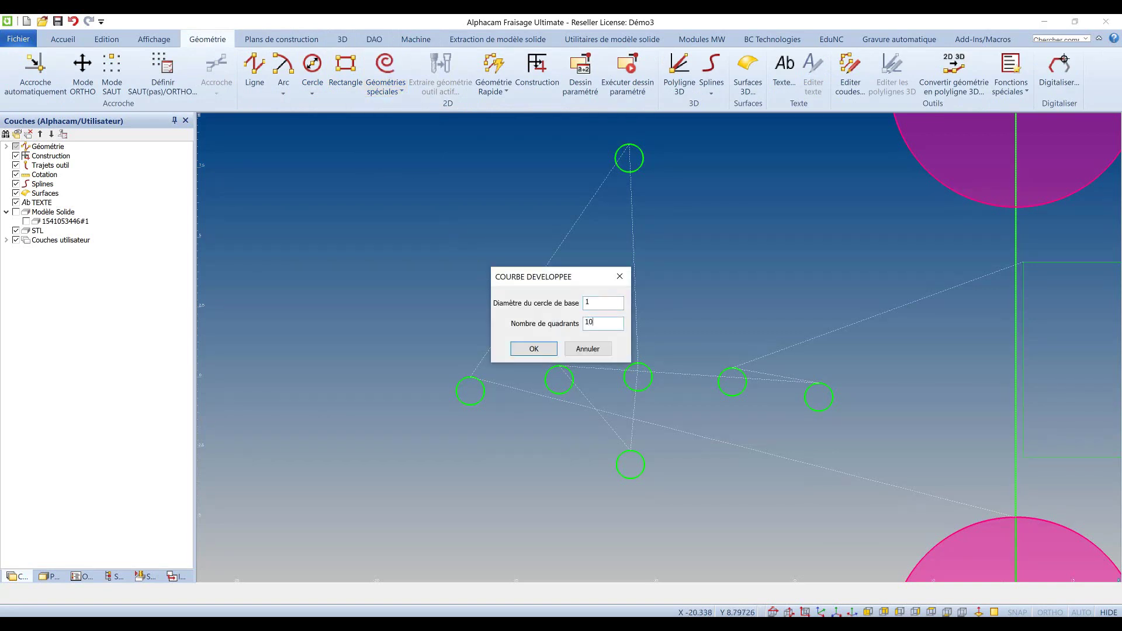
left_click(534, 349)
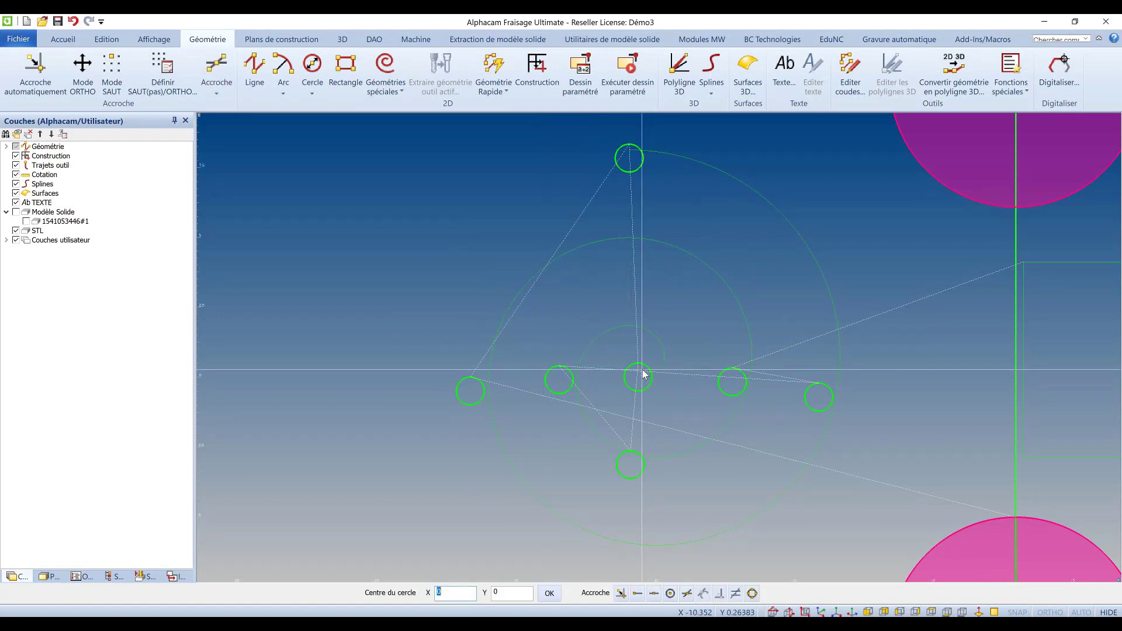
left_click(644, 374)
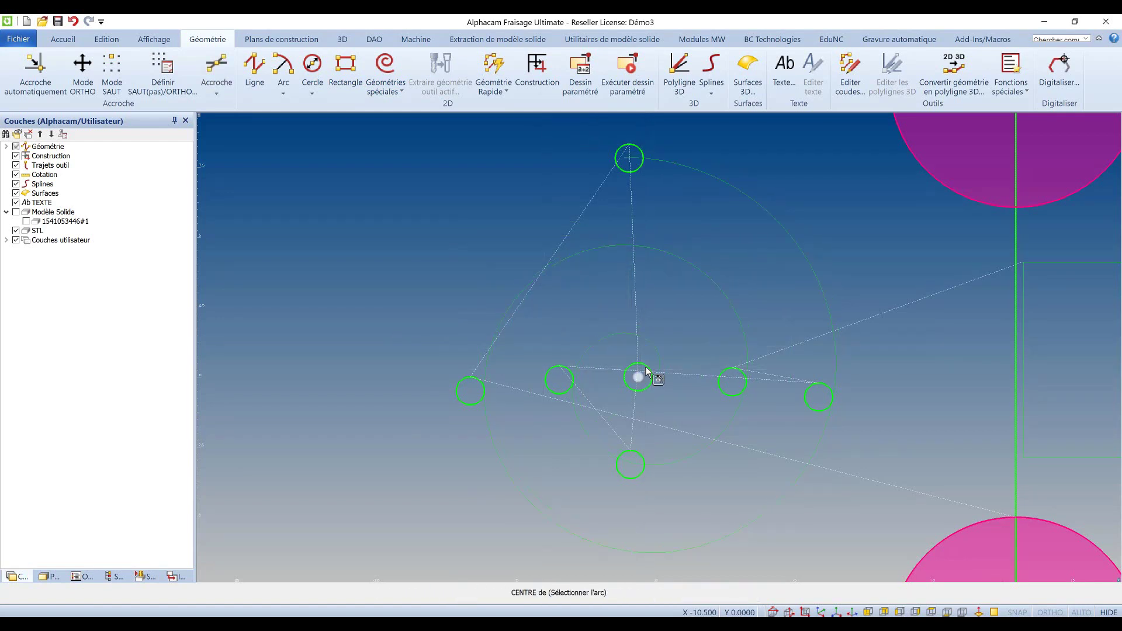
right_click(456, 231)
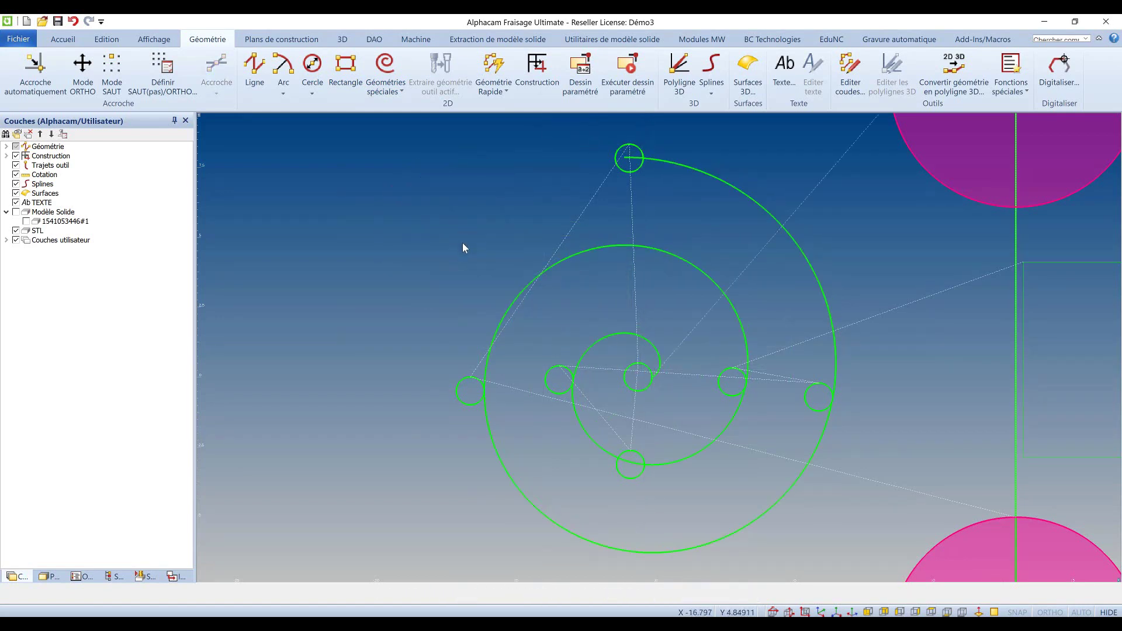
Order the geometries with the Par intersection method, using the spiral curve as the intersecting geometry
scroll(462, 244, "down", 2)
scroll(489, 247, "up", 2)
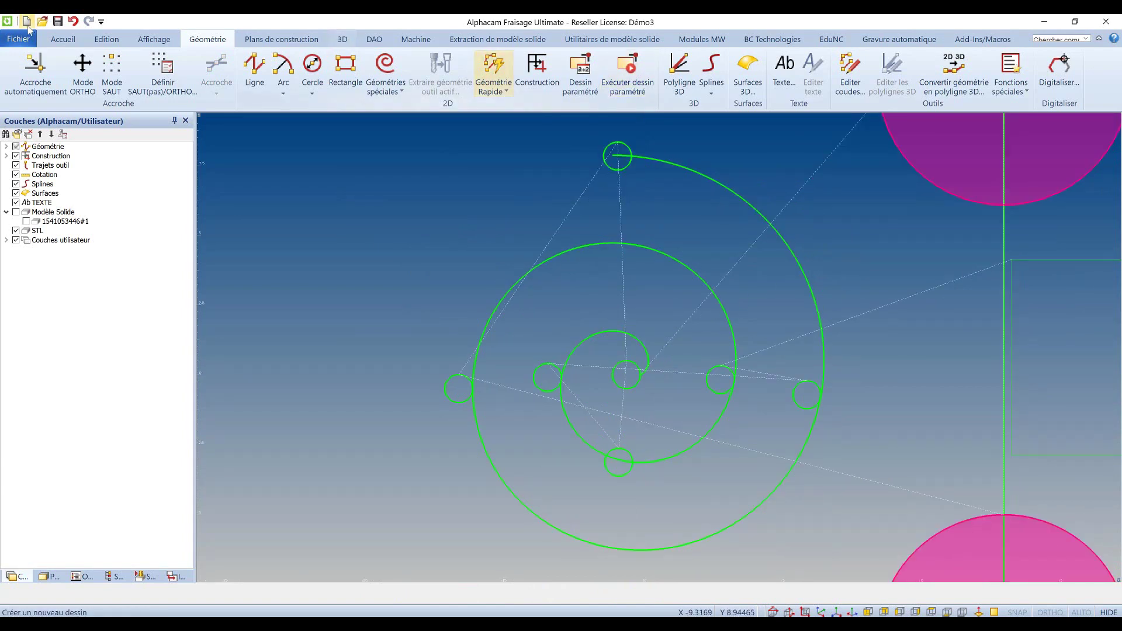
left_click(107, 40)
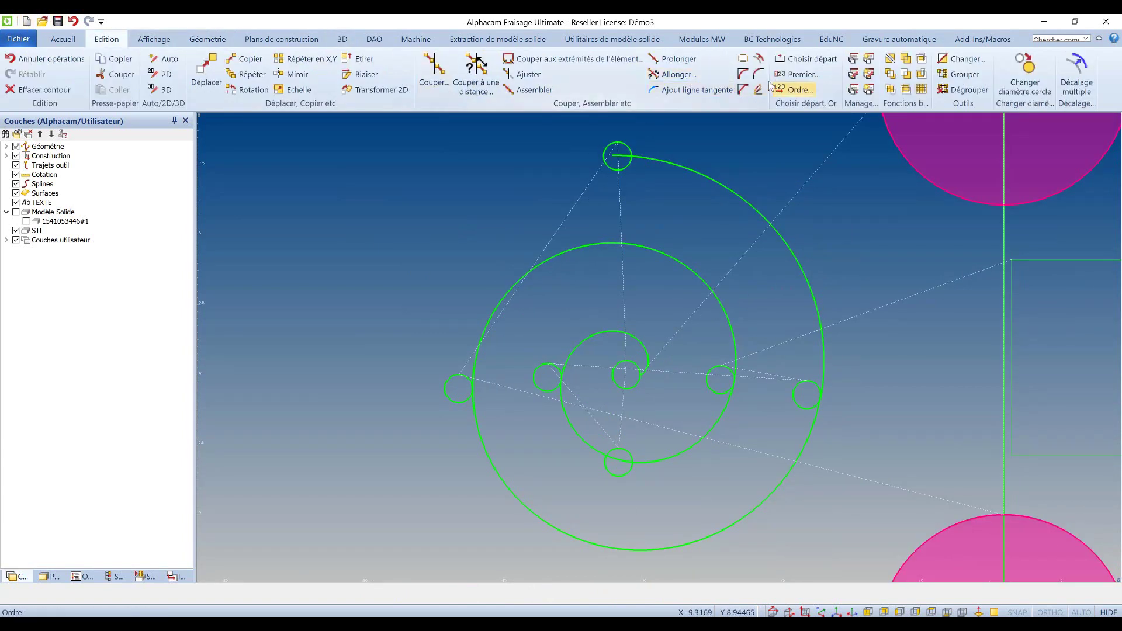
left_click(792, 89)
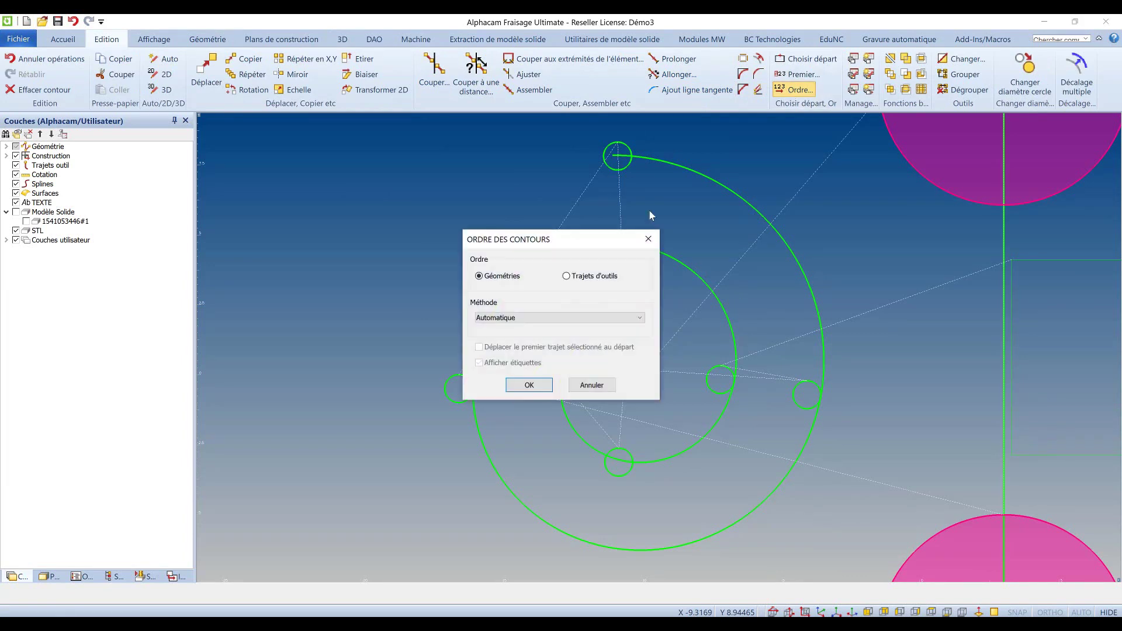
left_click(508, 317)
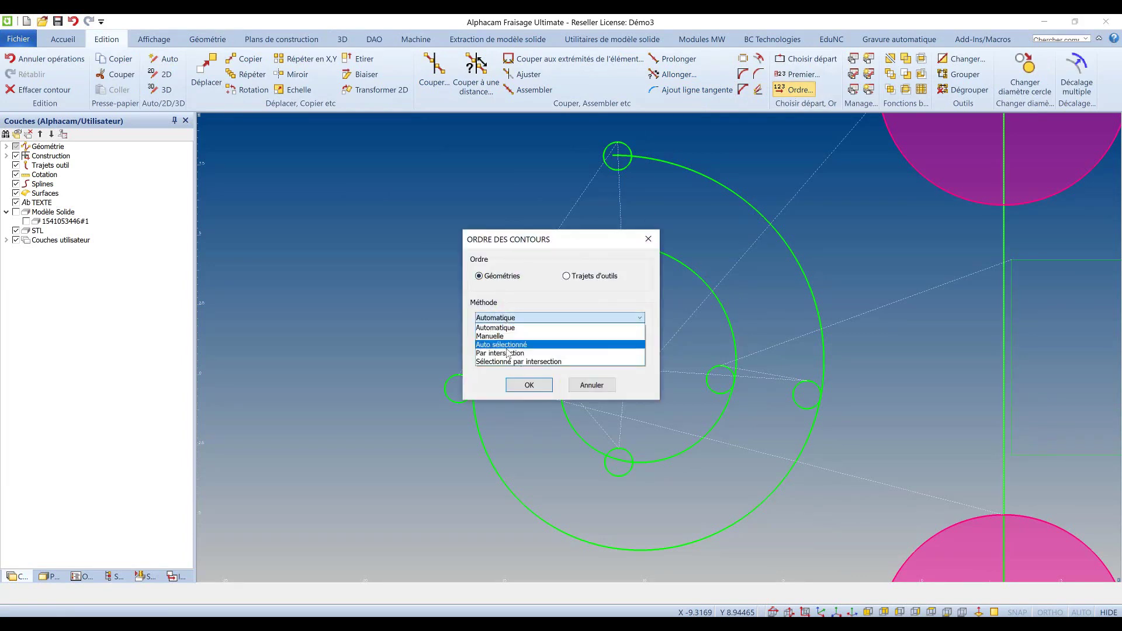
left_click(514, 351)
left_click(530, 384)
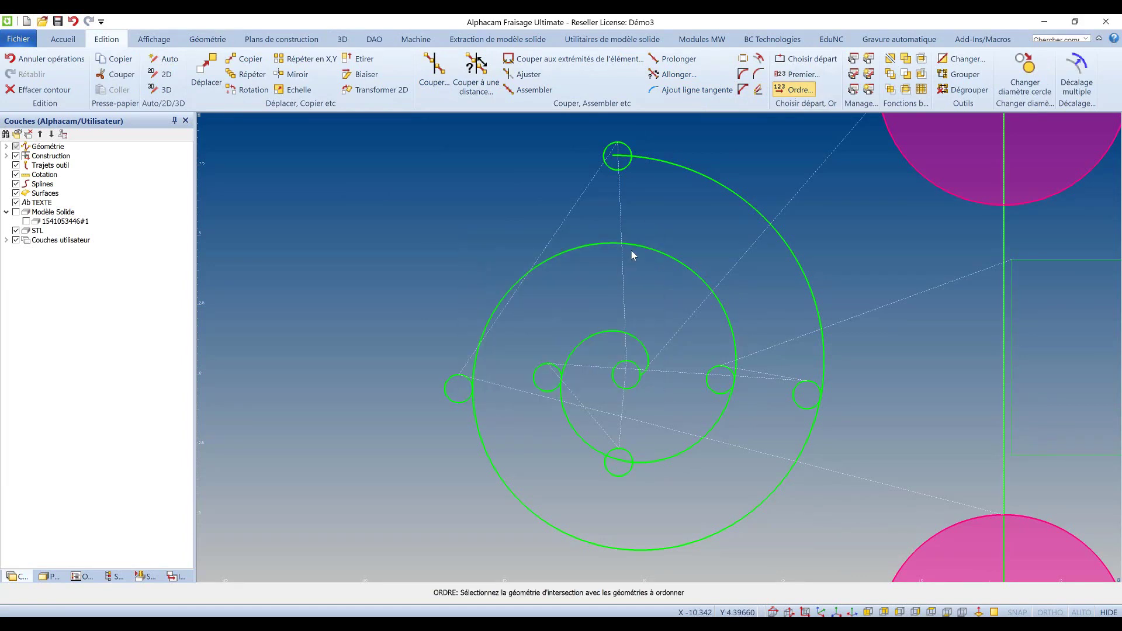
left_click(634, 245)
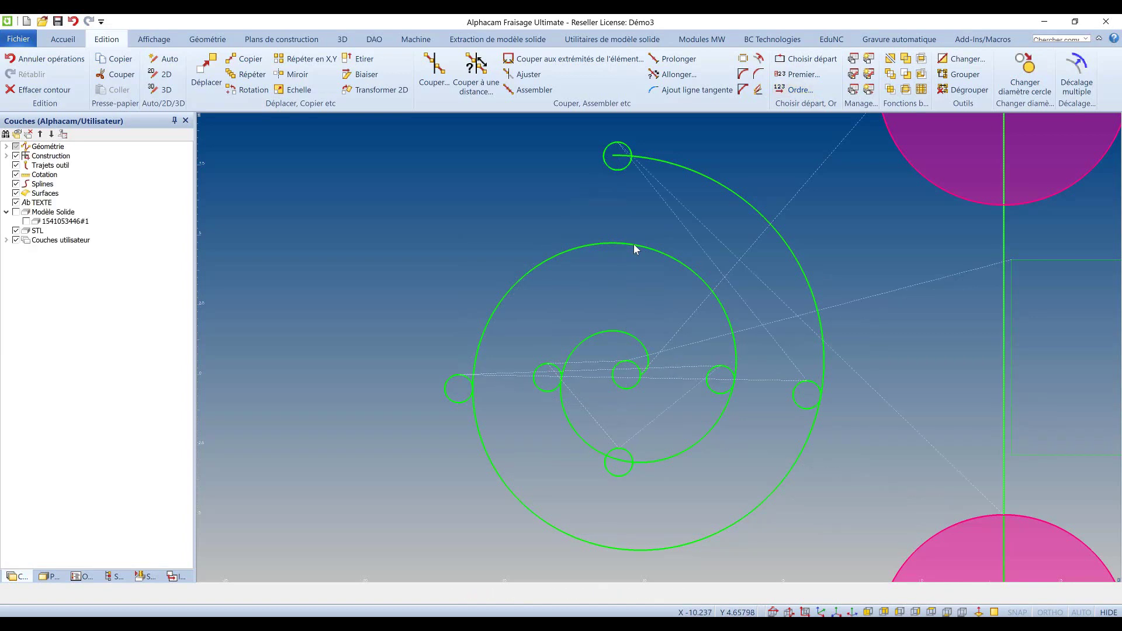
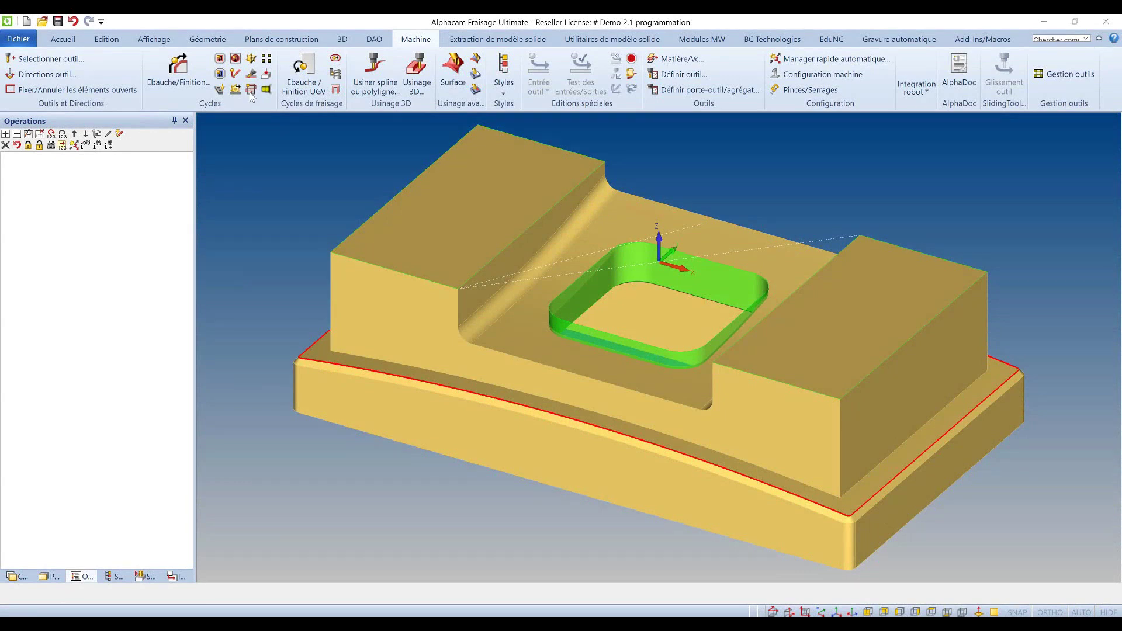
Start a Fraisage face operation with a Plan de sécurité of 5 and an Approche rapide of 1
left_click(251, 89)
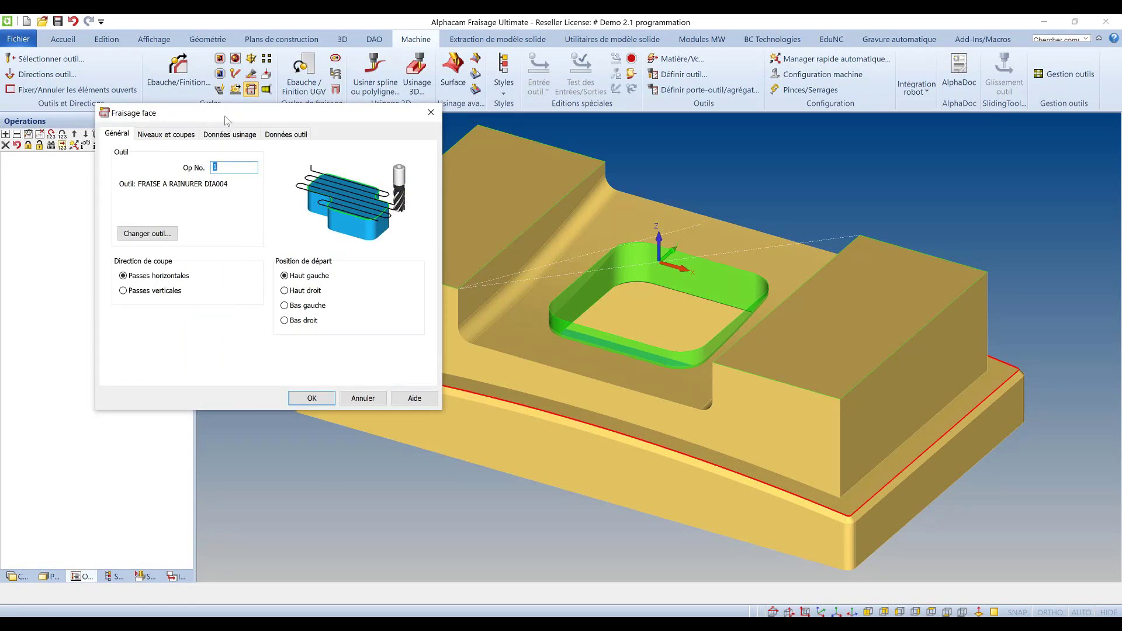
left_click_drag(222, 114, 229, 149)
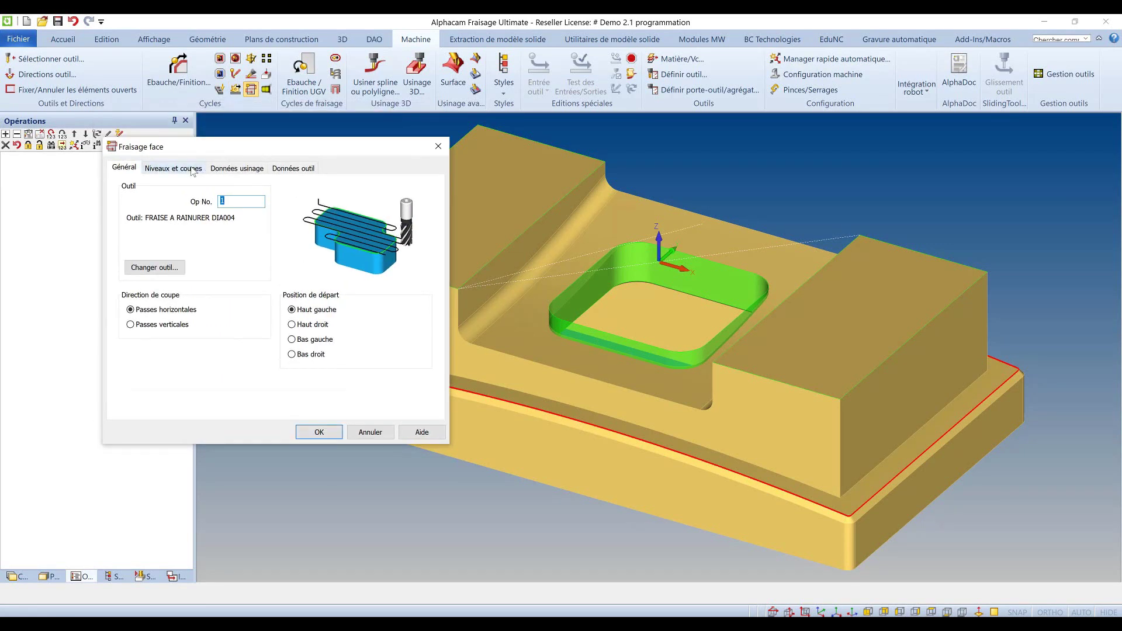
left_click(192, 168)
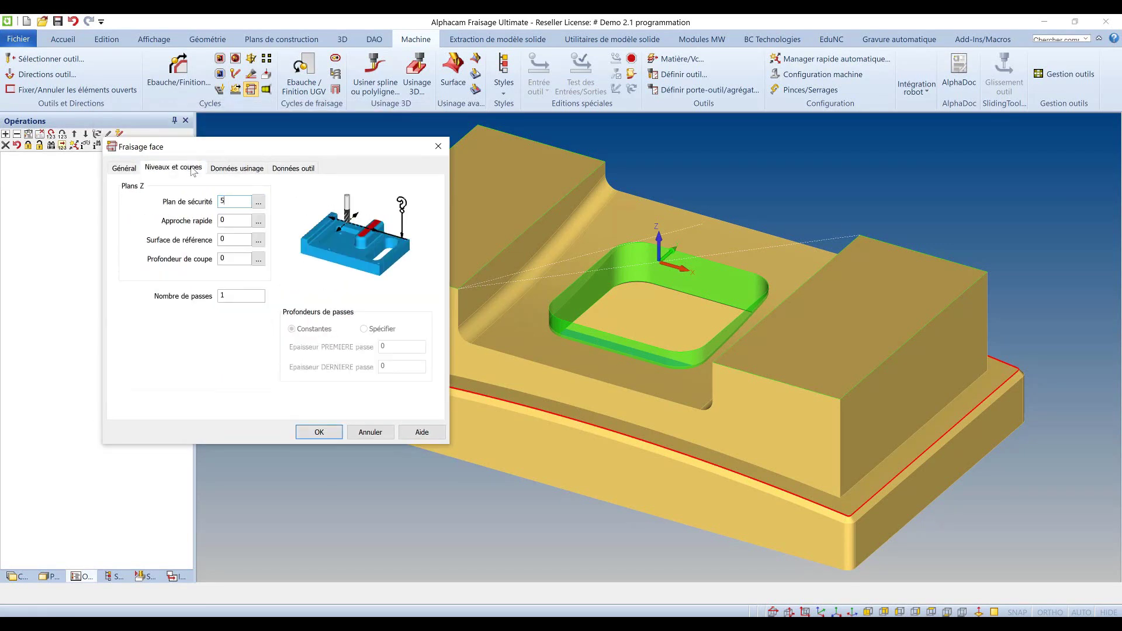
key("Tab")
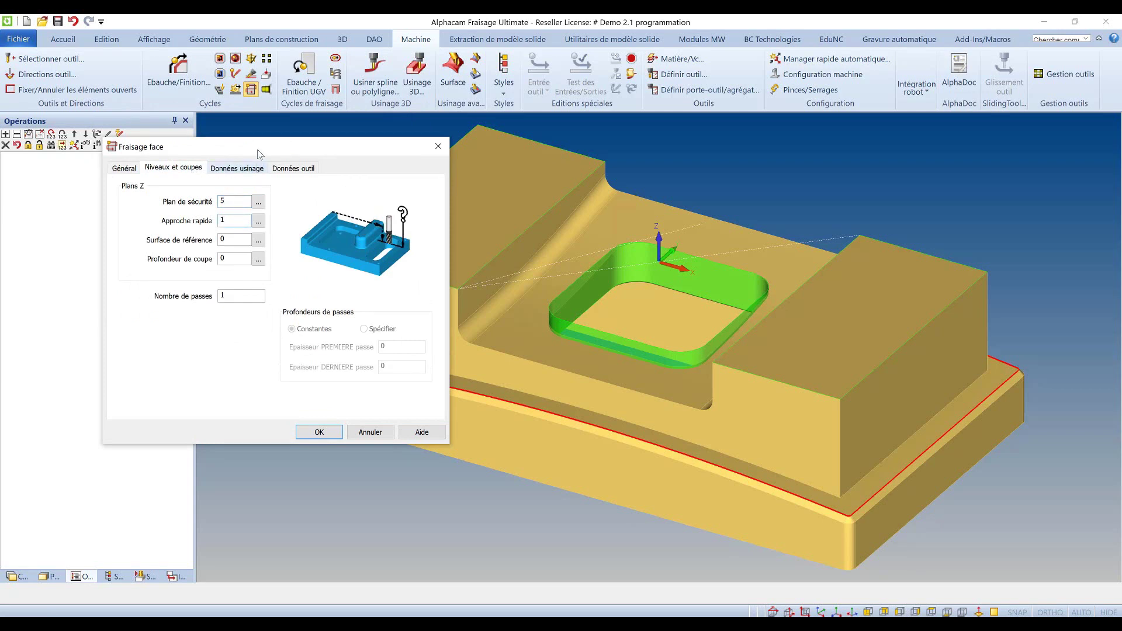
Disable machining several geometries as one and apply the face milling to the top contours of both raised blocks
left_click(243, 169)
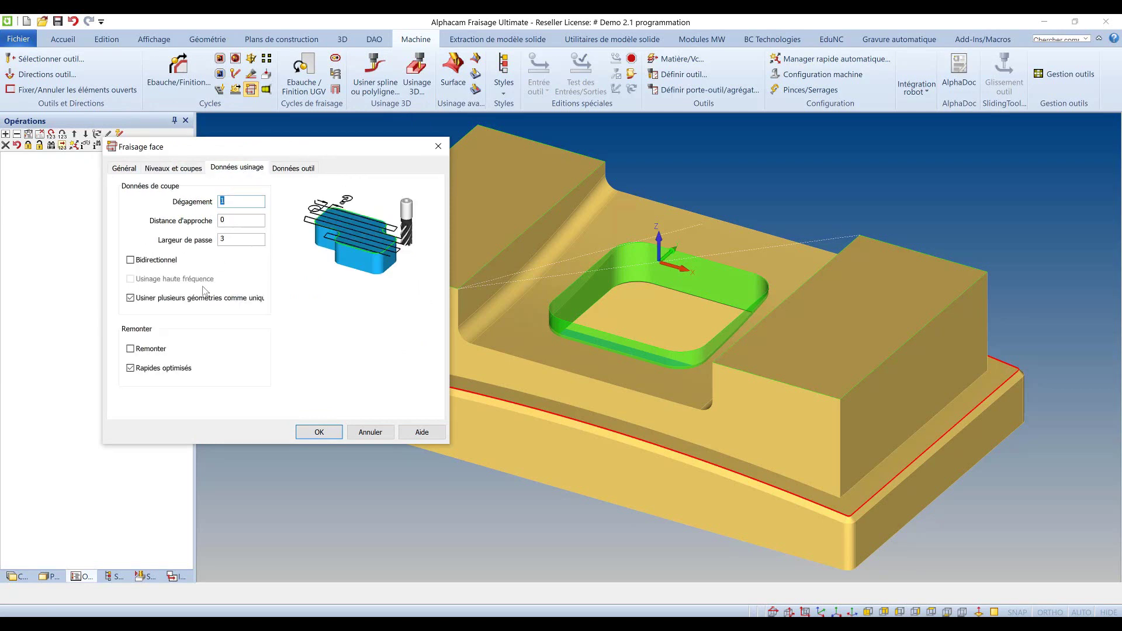
left_click(149, 300)
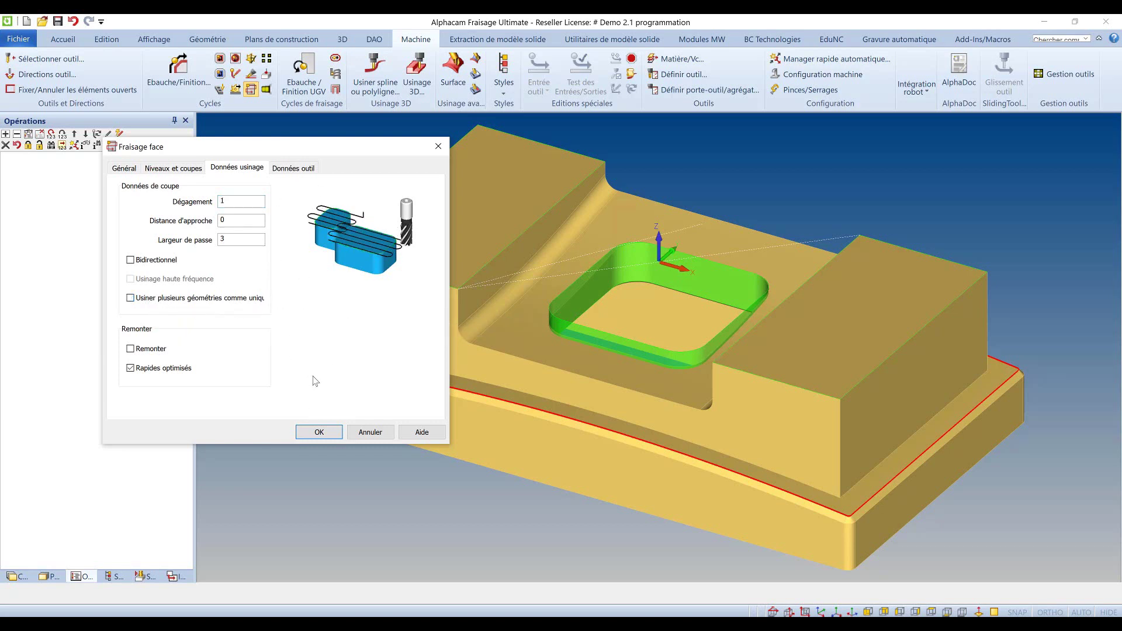
left_click(293, 169)
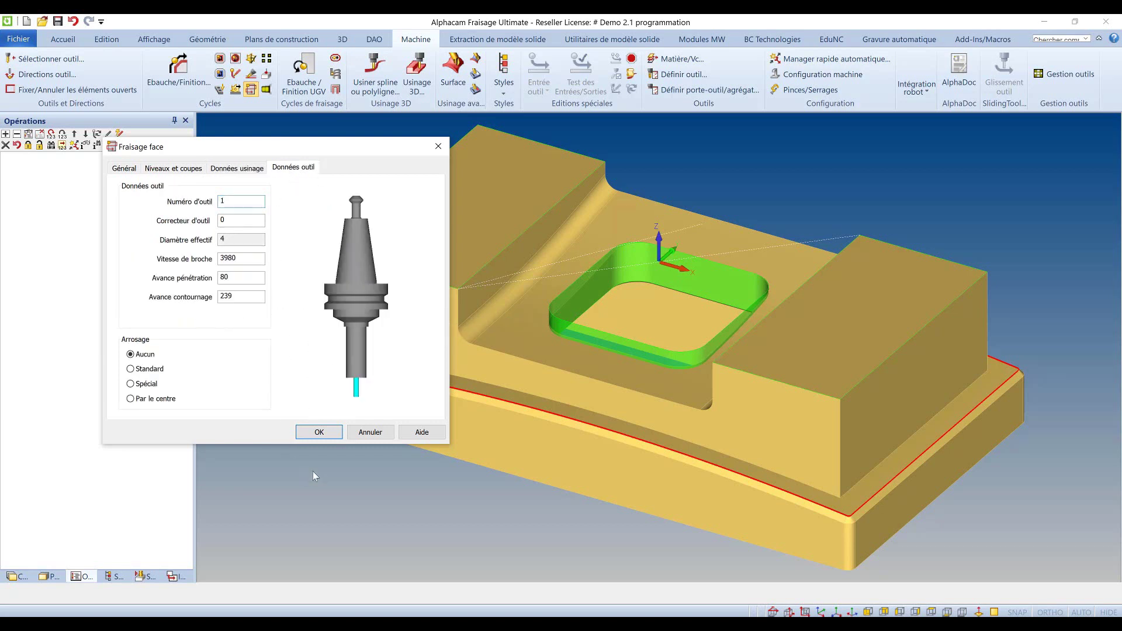
left_click(319, 432)
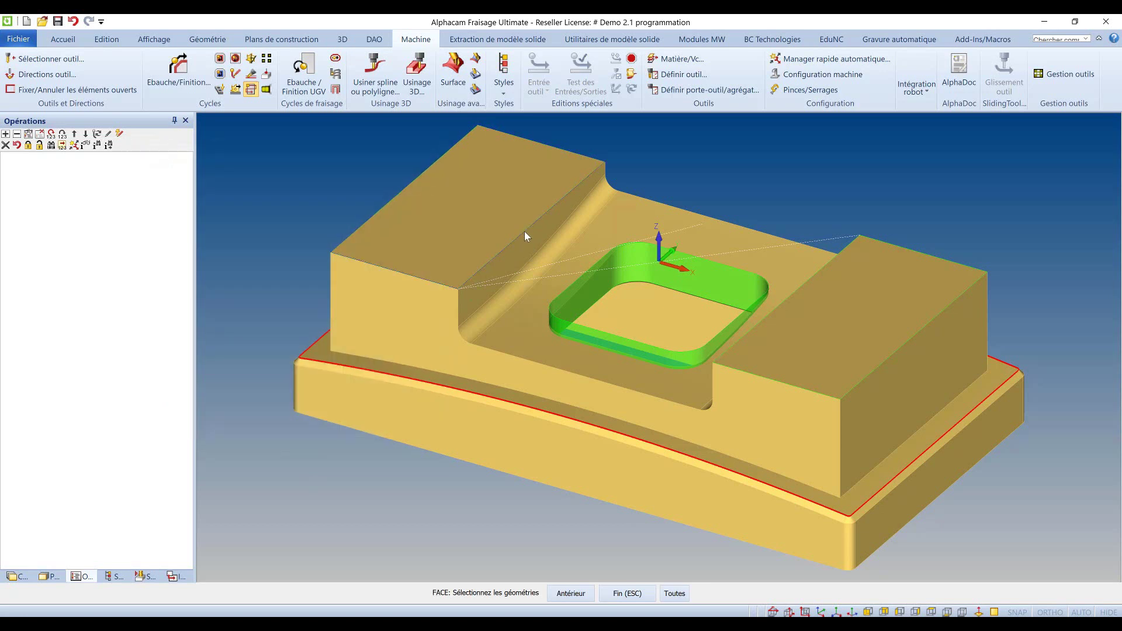
left_click(814, 272)
right_click(788, 166)
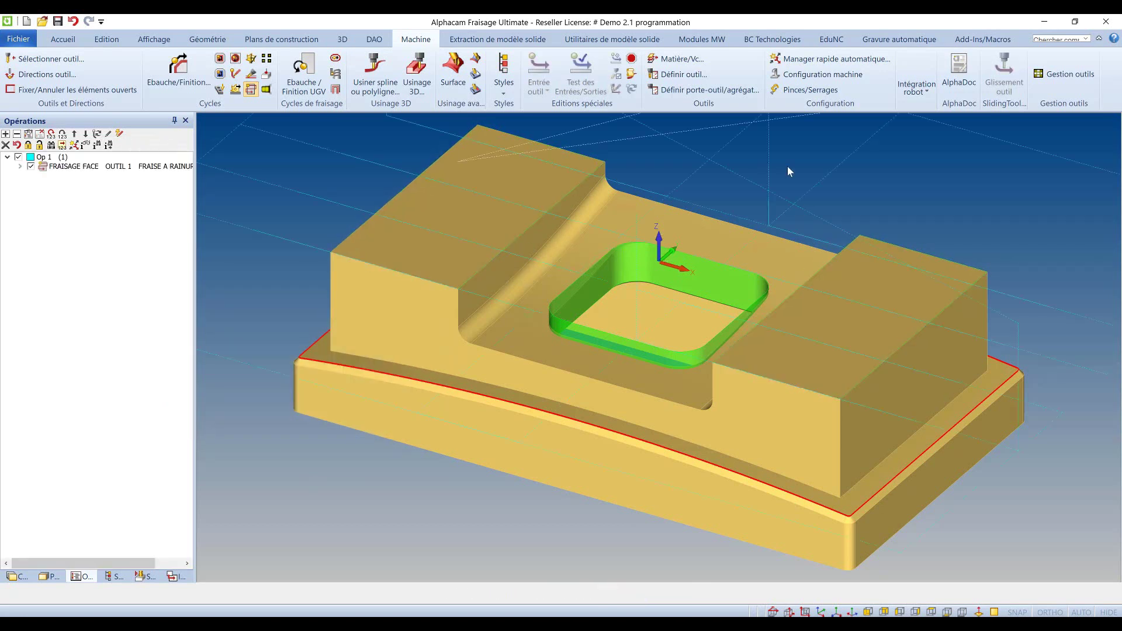
Simulate the face milling toolpaths over the two raised blocks
scroll(717, 280, "down", 3)
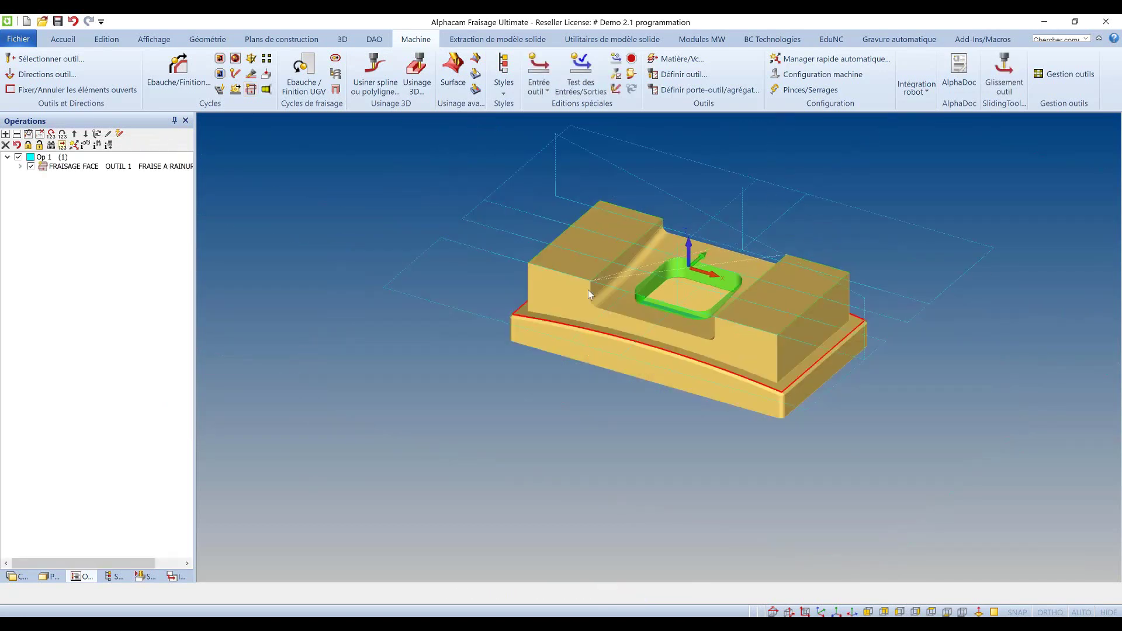
right_click(543, 421)
left_click(566, 350)
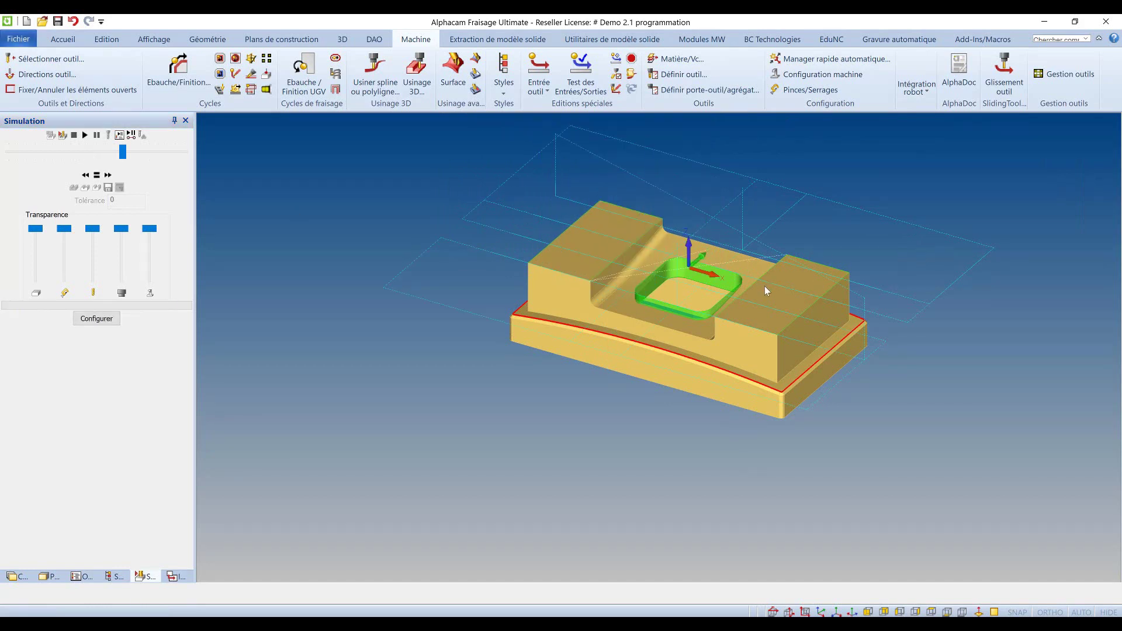
Edit the Fraisage face operation to enable machining several geometries as one, Bidirectionnel and Usinage haute fréquence
left_click(77, 577)
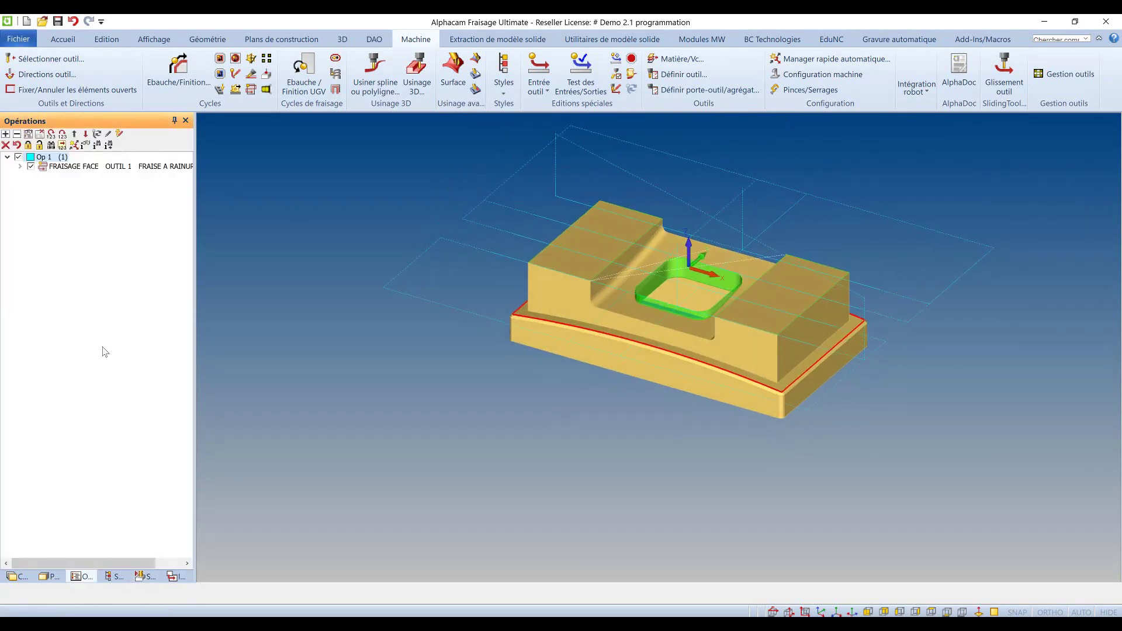
right_click(109, 167)
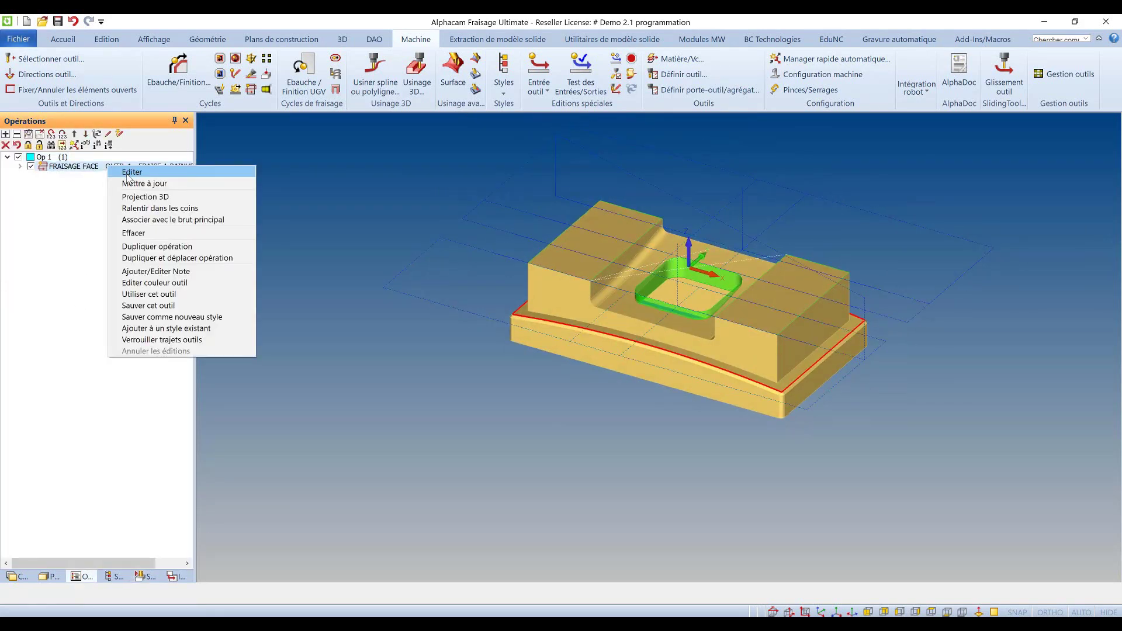
left_click(127, 172)
left_click(138, 50)
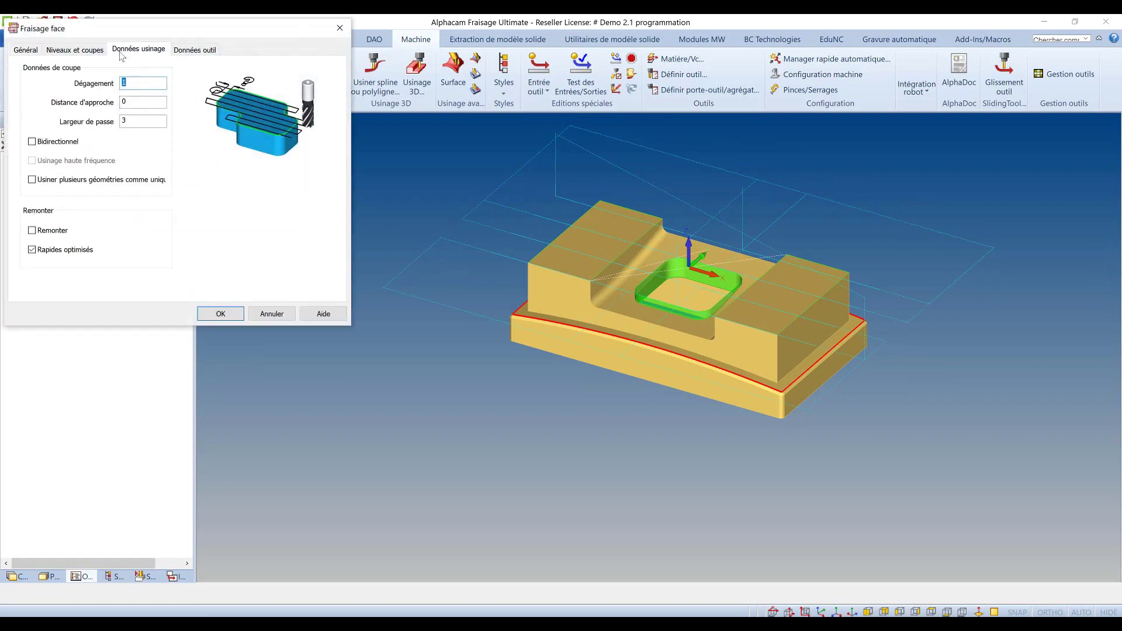
left_click(48, 183)
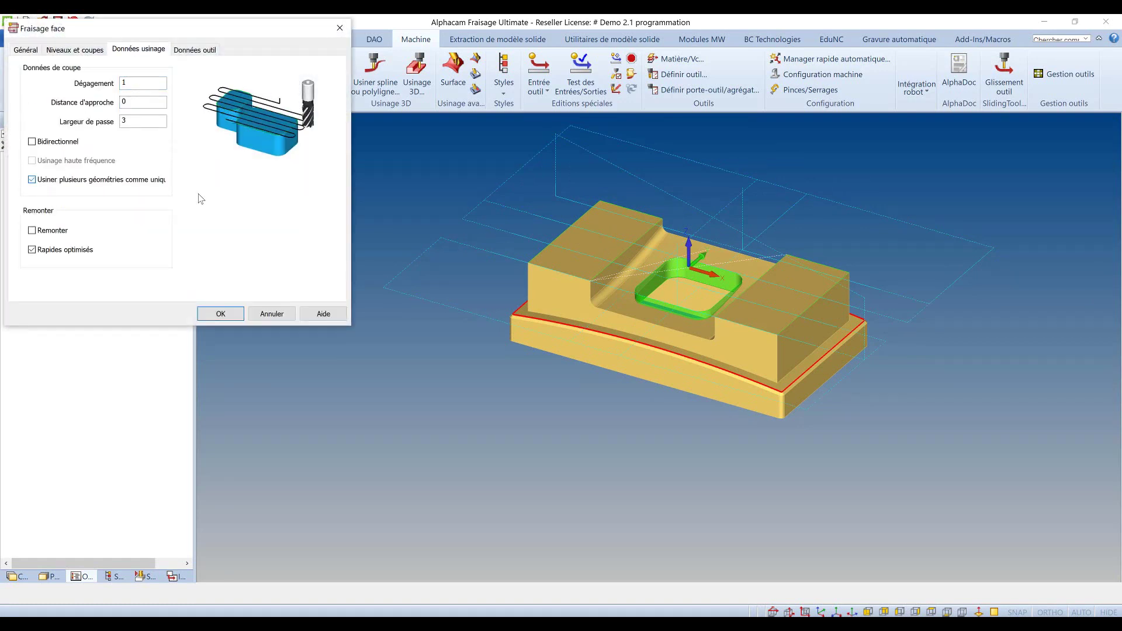
left_click(47, 143)
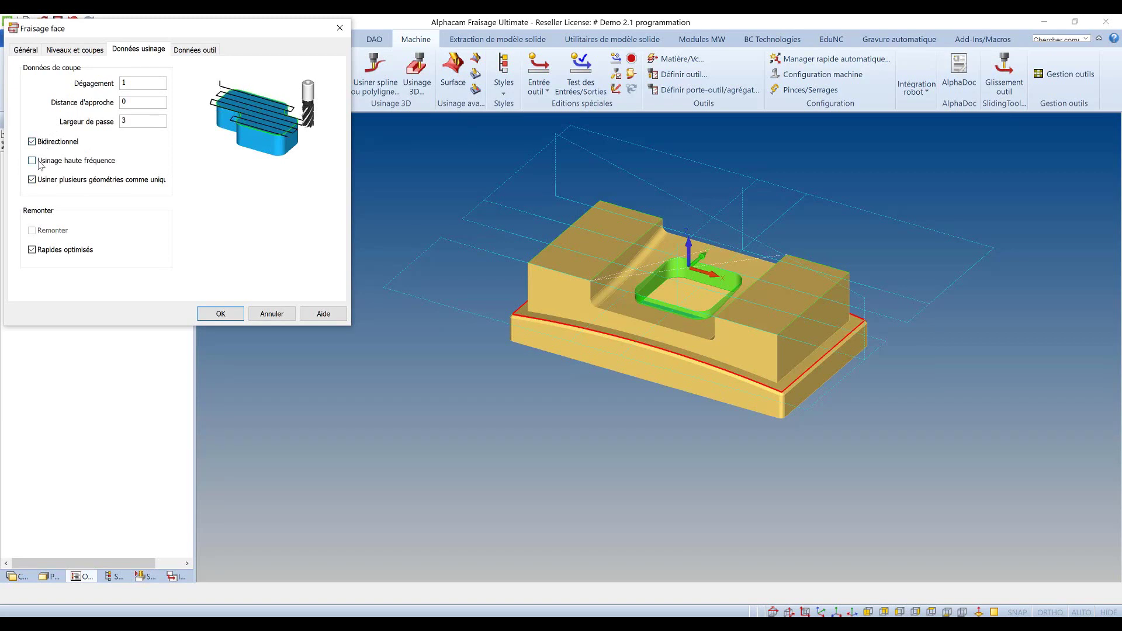
left_click(40, 165)
left_click(229, 314)
Simulate the bidirectional face milling toolpath across both raised blocks
right_click(436, 268)
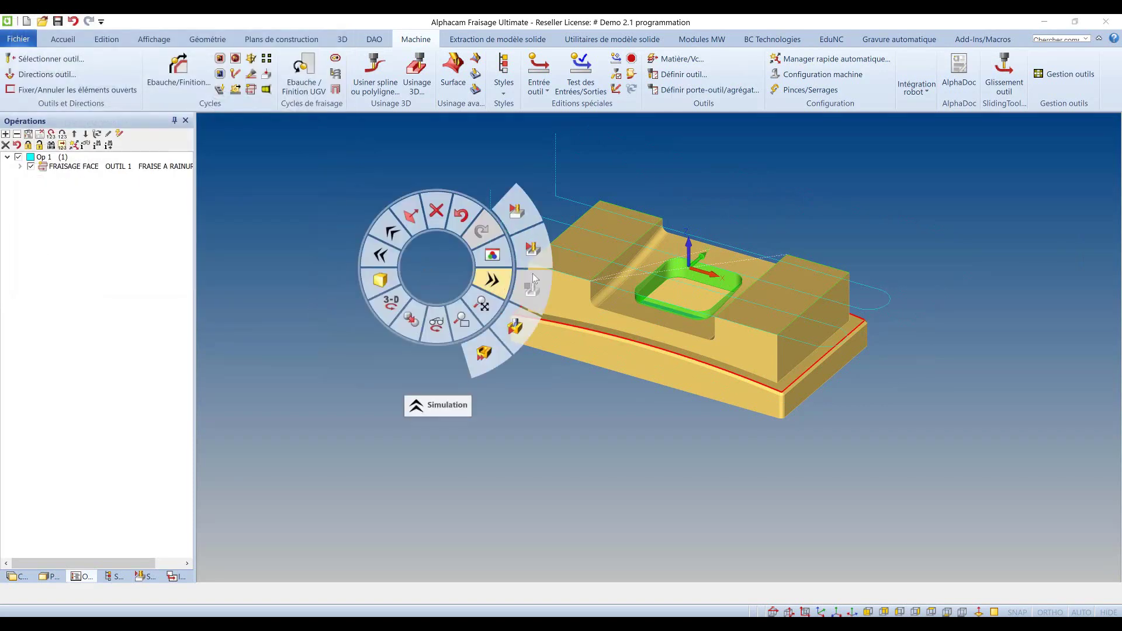
left_click(529, 224)
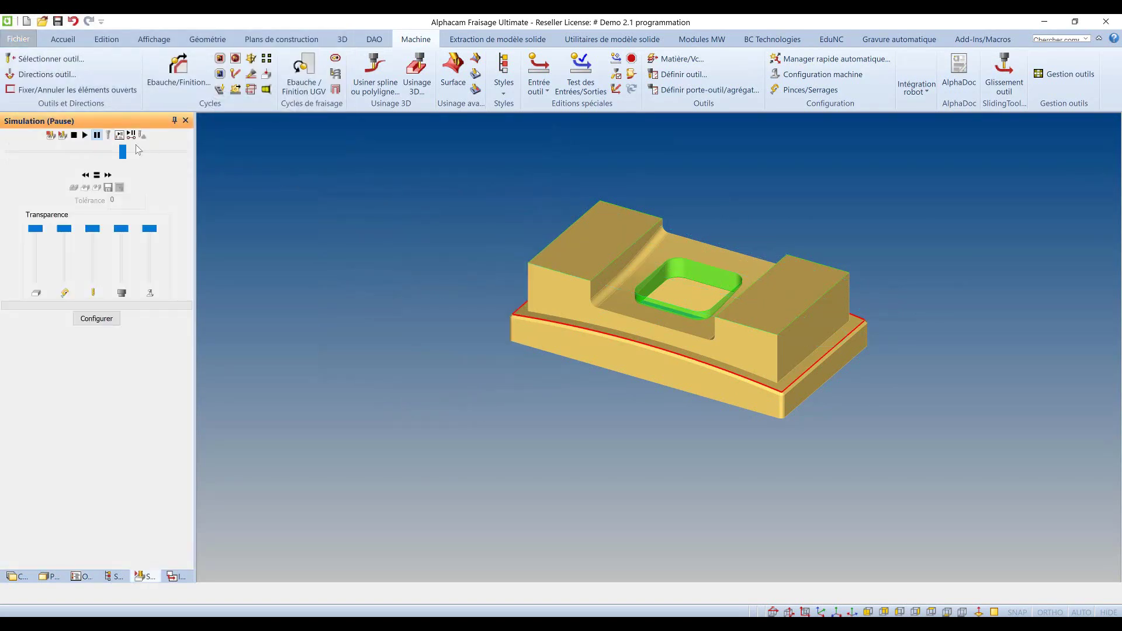
left_click(85, 135)
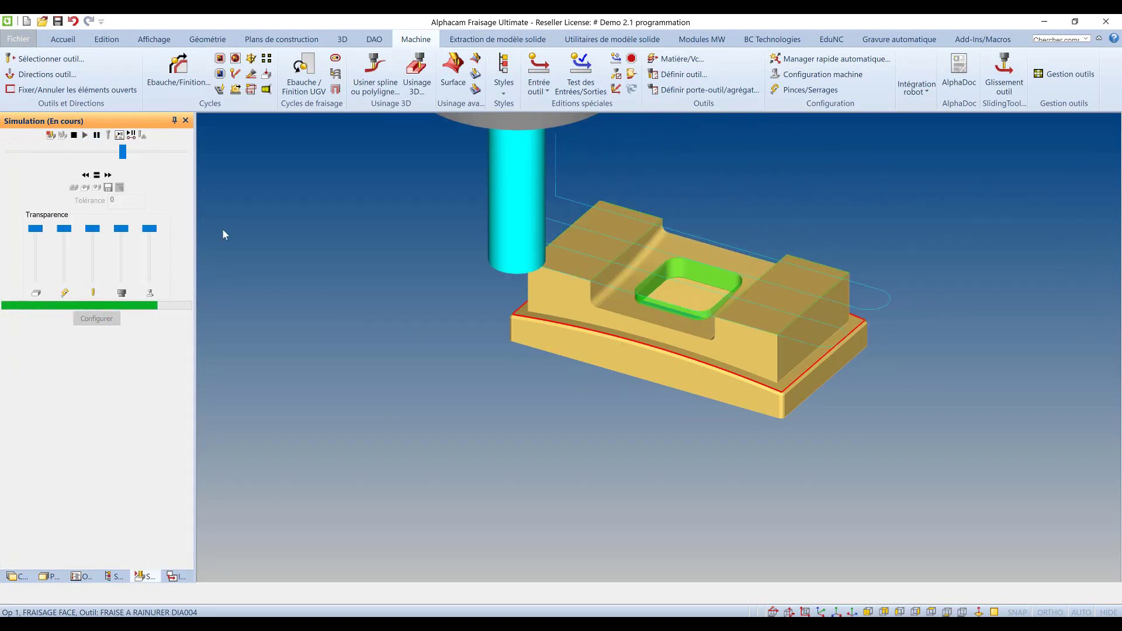
Hide the face milling operation and apply the Démo4.0 machining style from Présentation 2018 to the central pocket
left_click(82, 577)
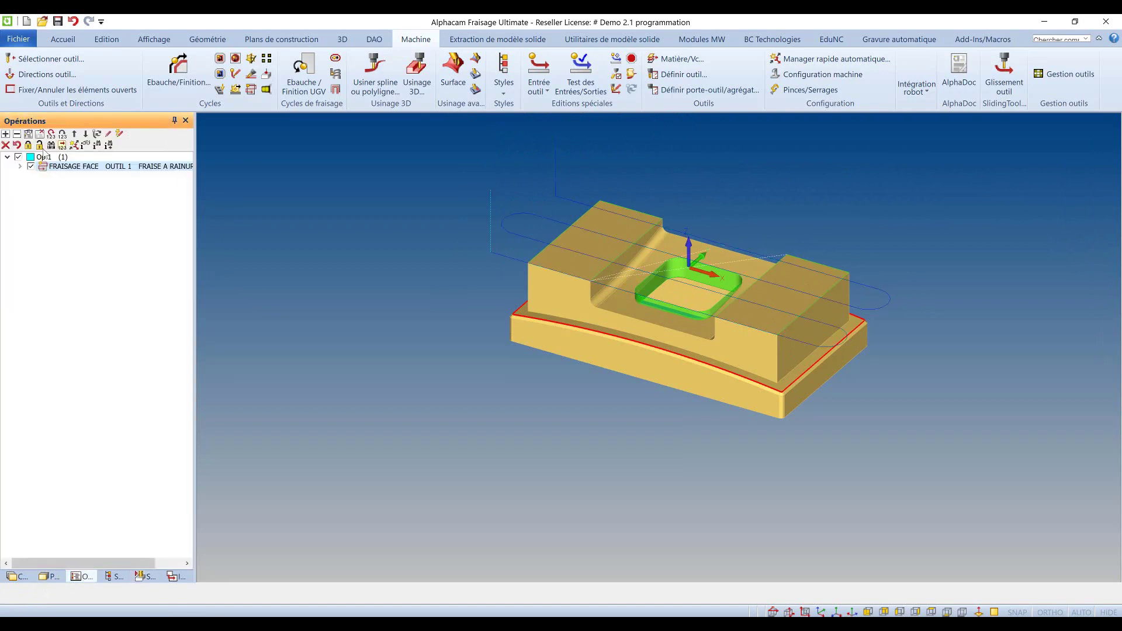
left_click(30, 166)
left_click(118, 577)
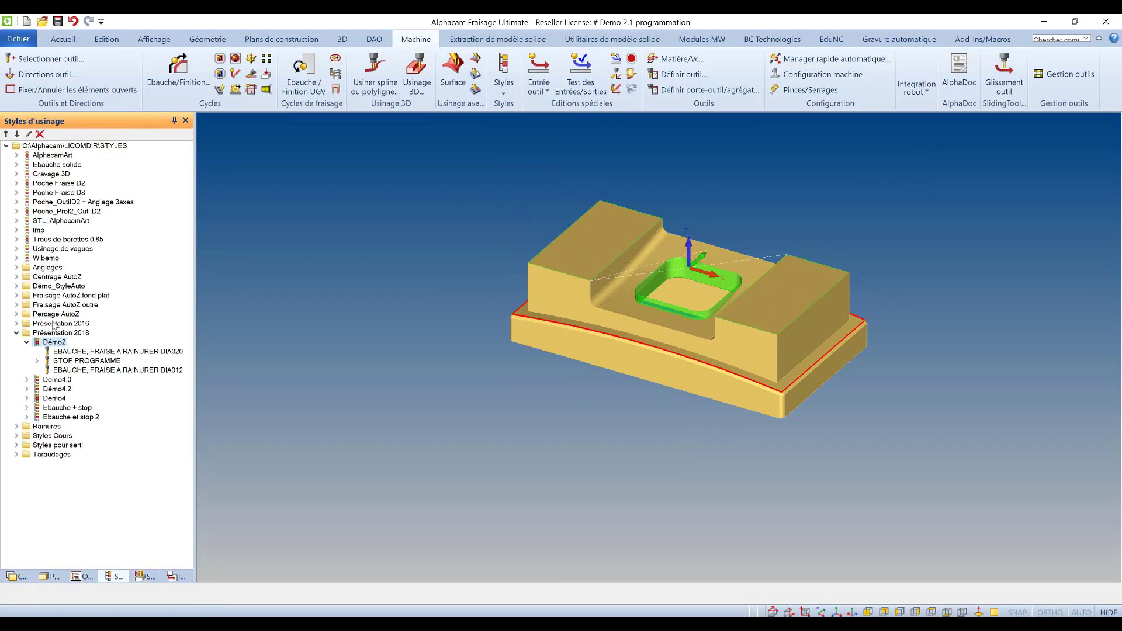
right_click(63, 380)
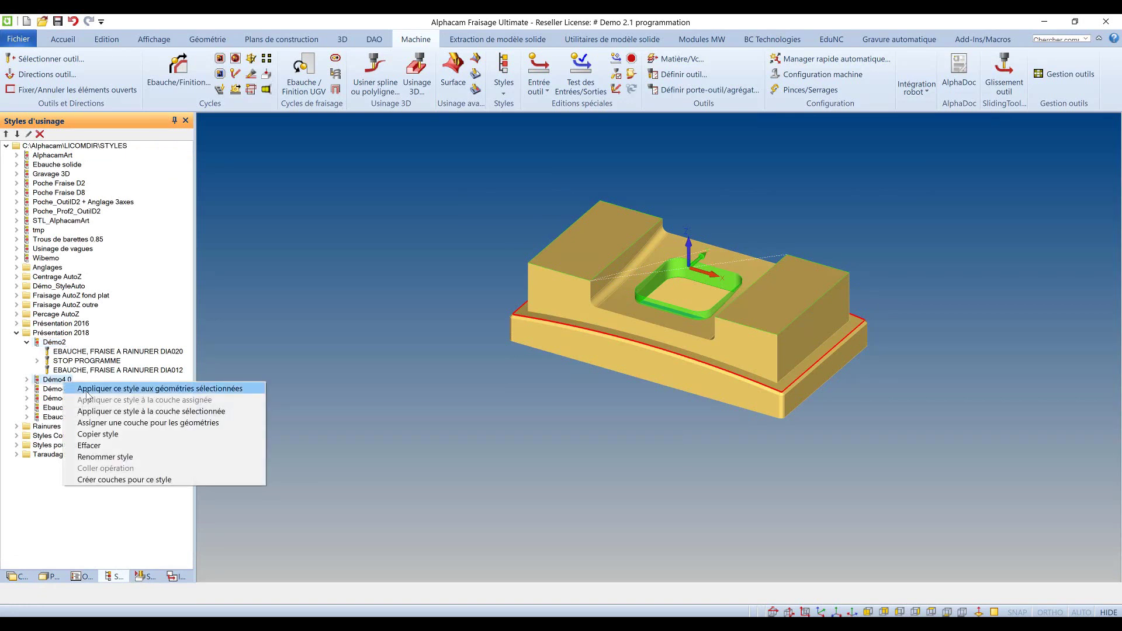
left_click(129, 389)
left_click(761, 329)
key("Escape")
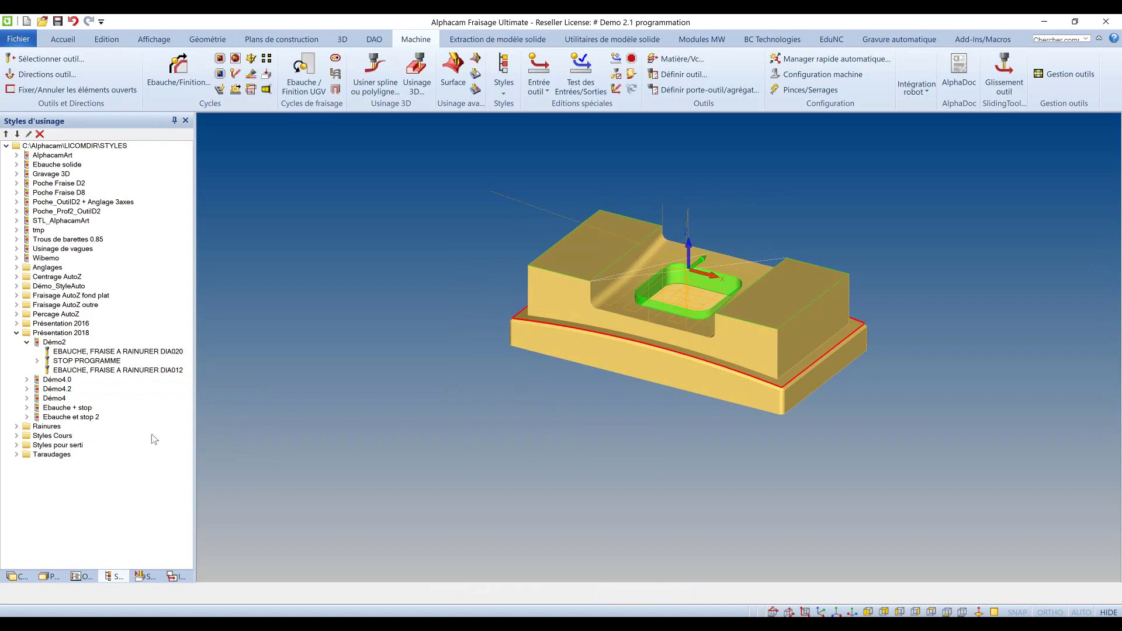
Open the list of Alphacam and user layers
left_click(18, 576)
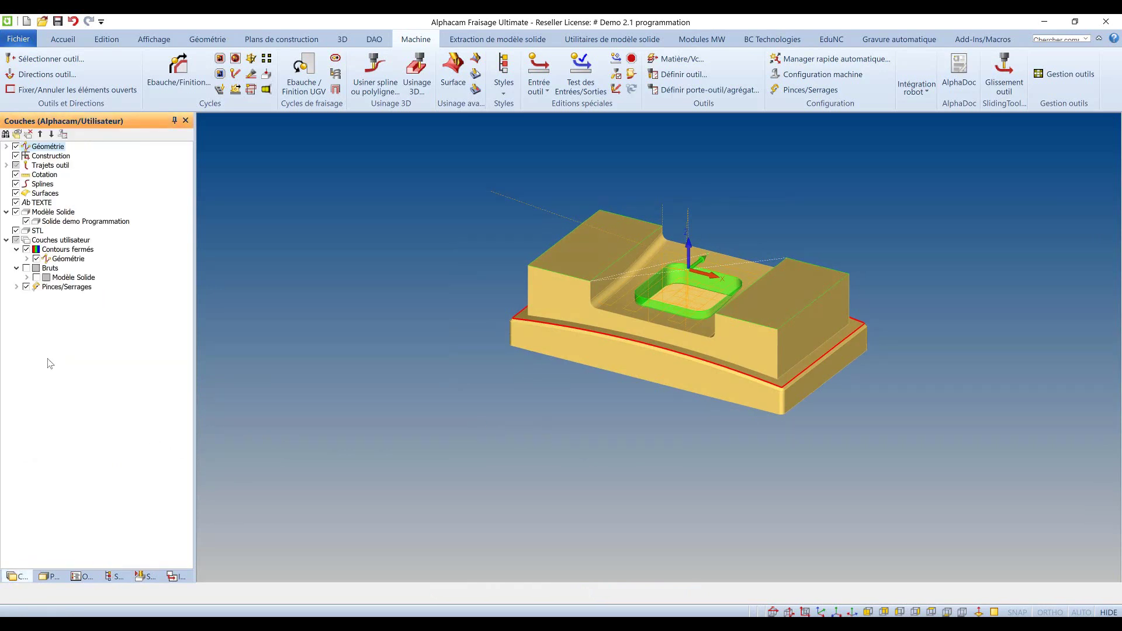
Display the Bruts stock solid and hide the Solide demo Programmation solid to inspect the stock's underside pocket
left_click(37, 277)
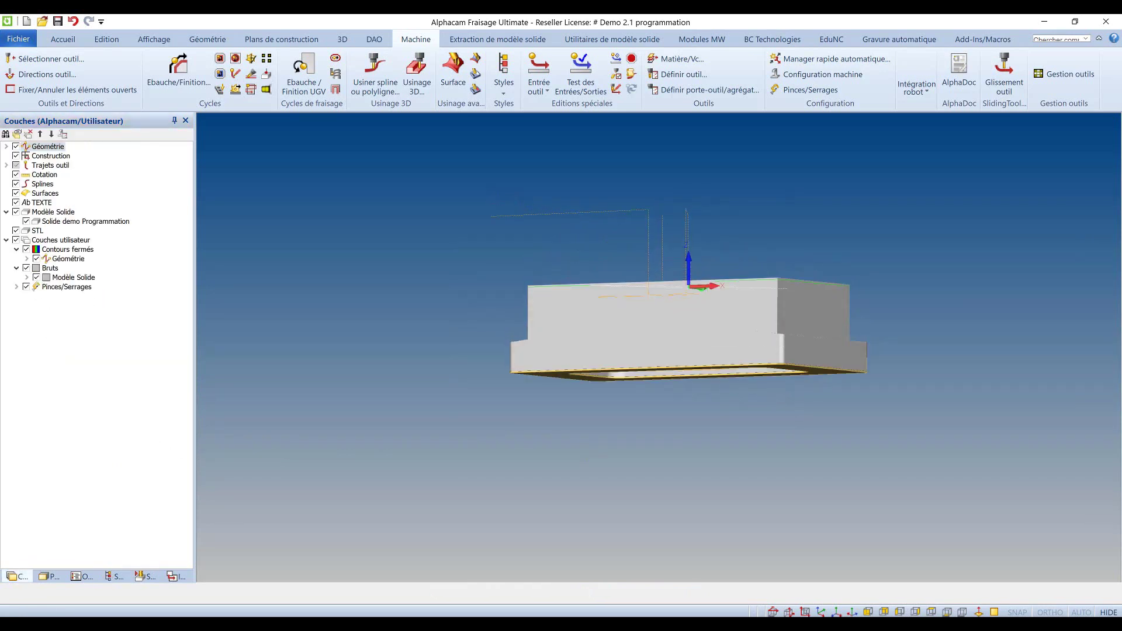
scroll(684, 367, "up", 6)
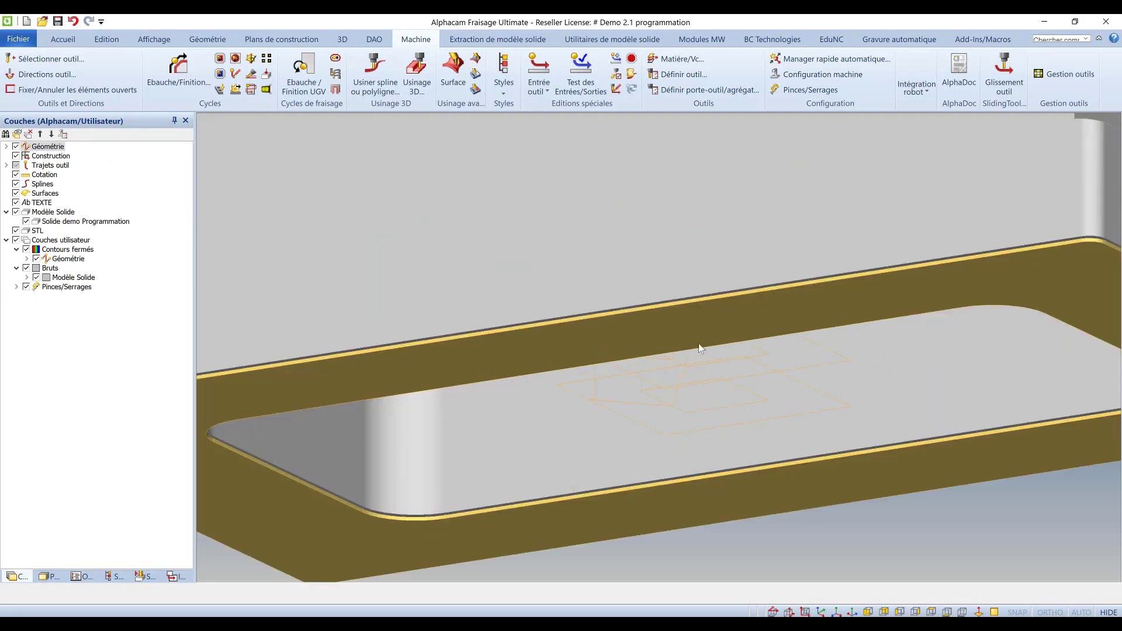
mouse_move(623, 360)
middle_mouse_down()
mouse_move(621, 327)
mouse_move(621, 341)
middle_mouse_up()
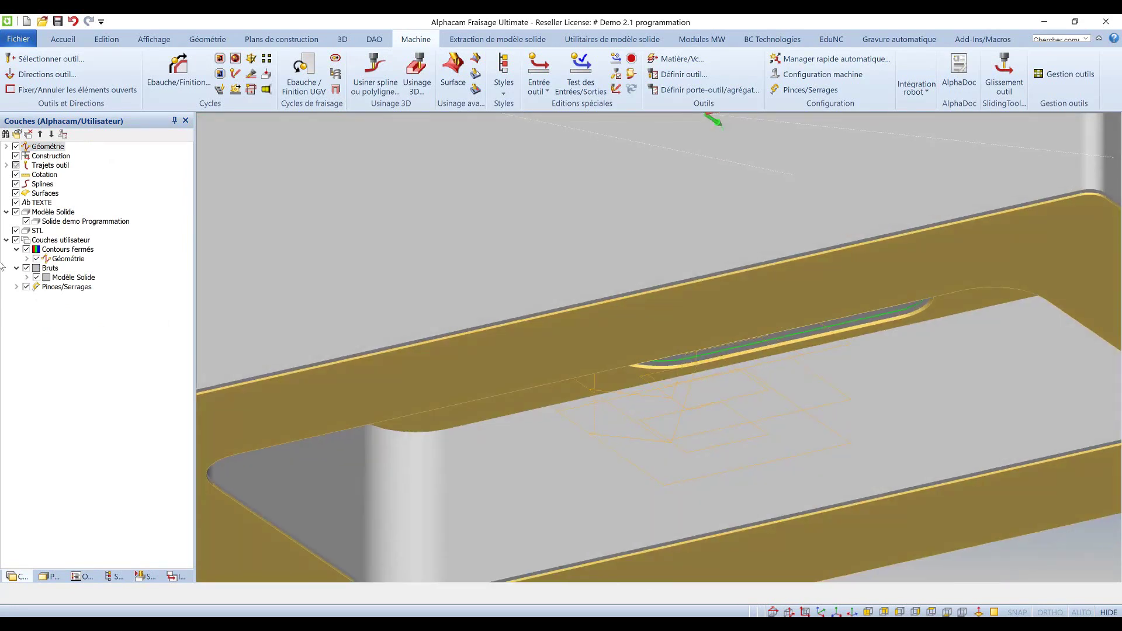
left_click(26, 222)
middle_click_drag(720, 331, 733, 201)
scroll(594, 349, "down", 4)
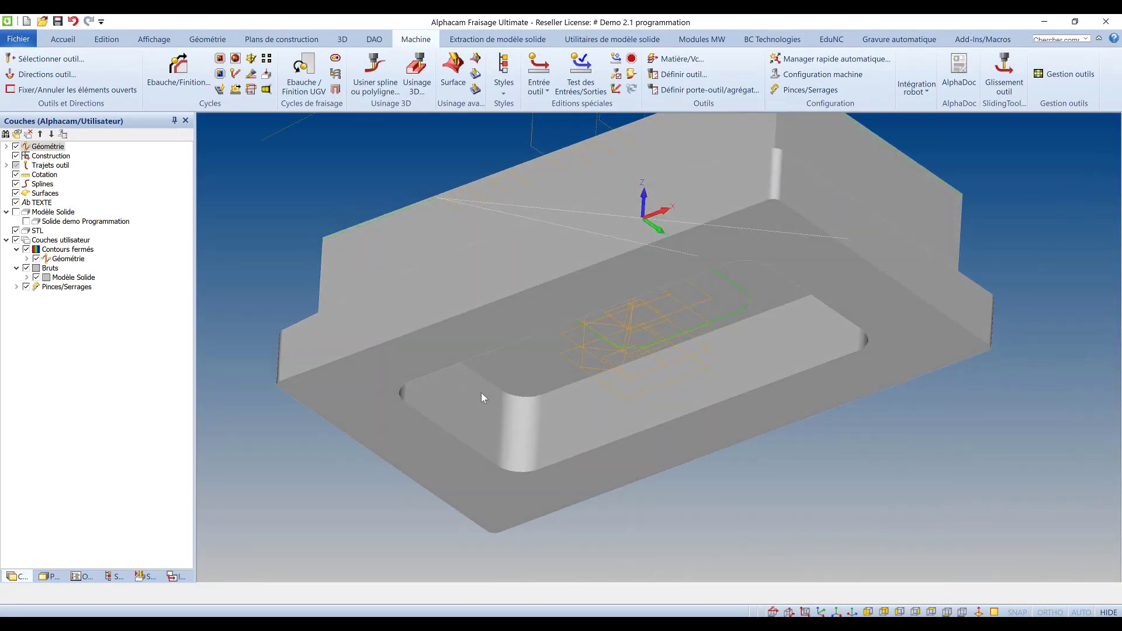
middle_click_drag(482, 393, 505, 384)
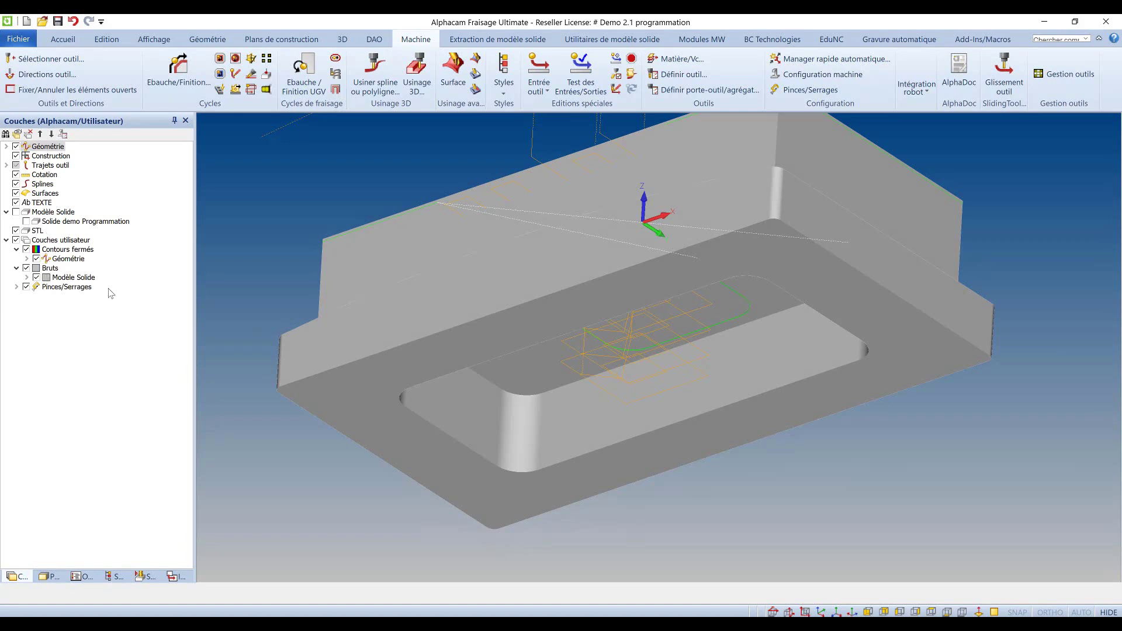
Open the Op 2 roughing operation's settings and confirm them to recalculate its toolpath
left_click(82, 577)
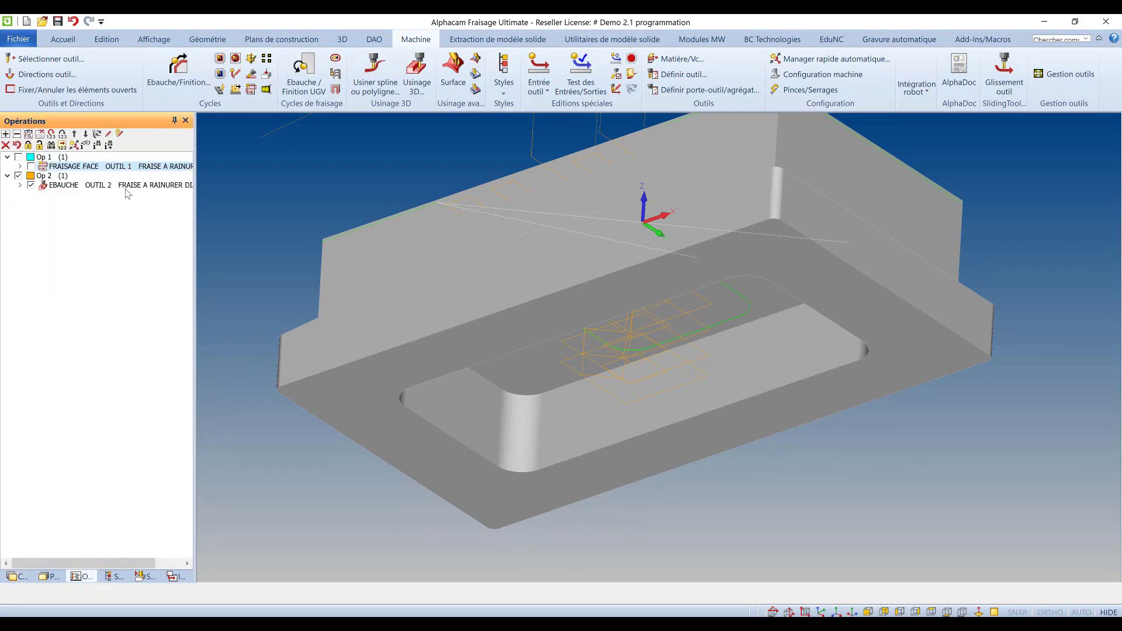
right_click(126, 185)
left_click(145, 197)
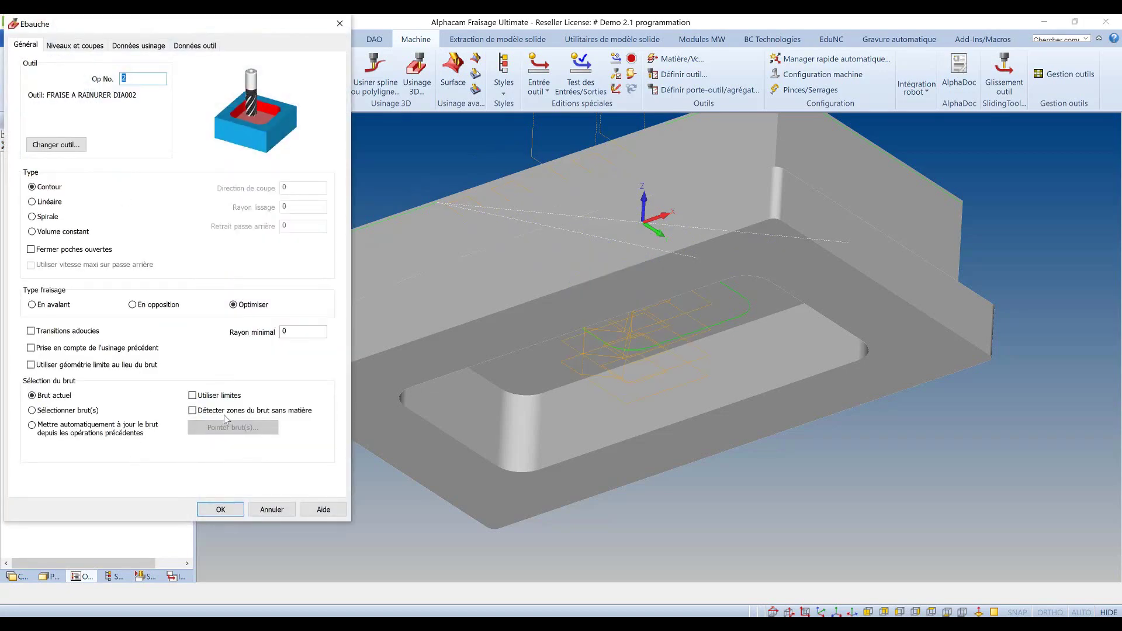
left_click(233, 512)
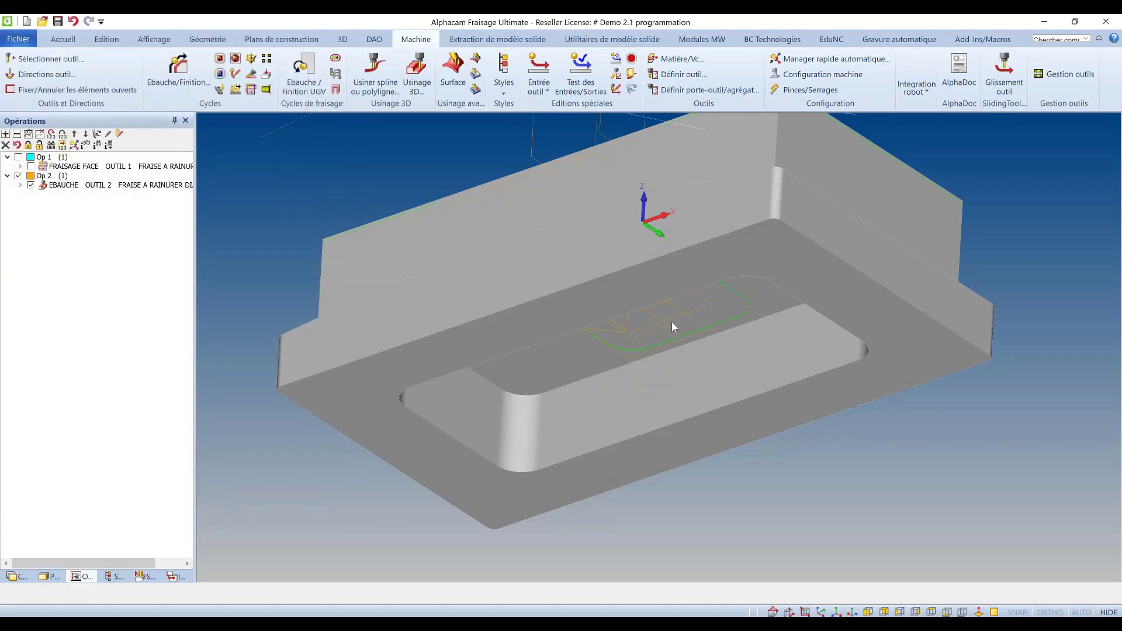
Hide the Op 2 roughing toolpath and the Bruts stock layer
middle_click_drag(605, 233, 666, 468)
scroll(666, 468, "down", 4)
left_click(31, 185)
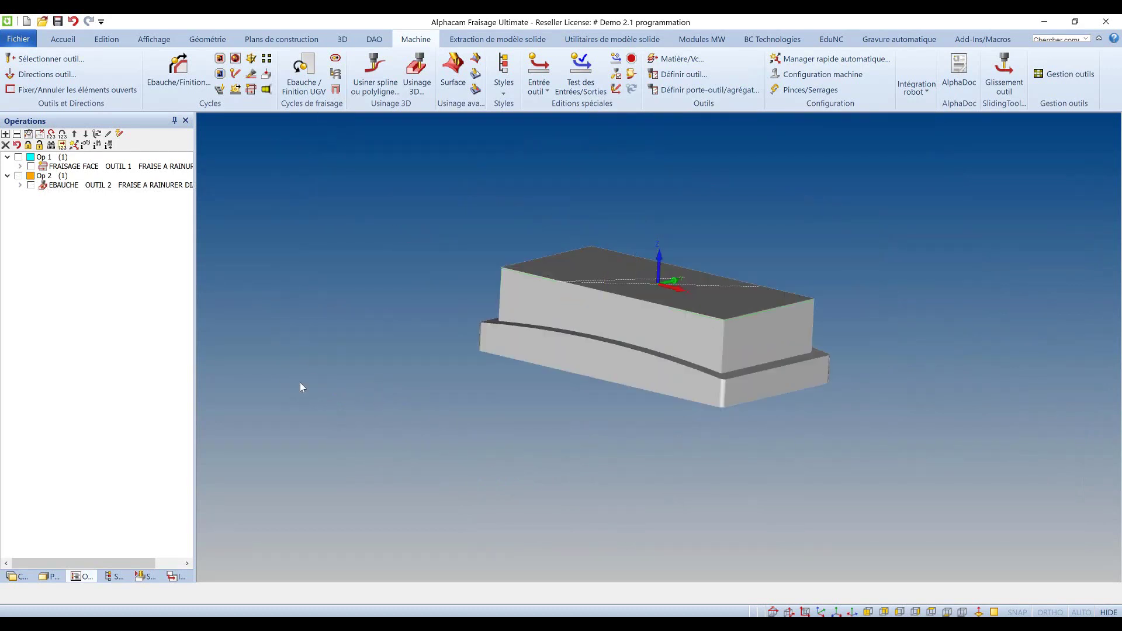
left_click(14, 577)
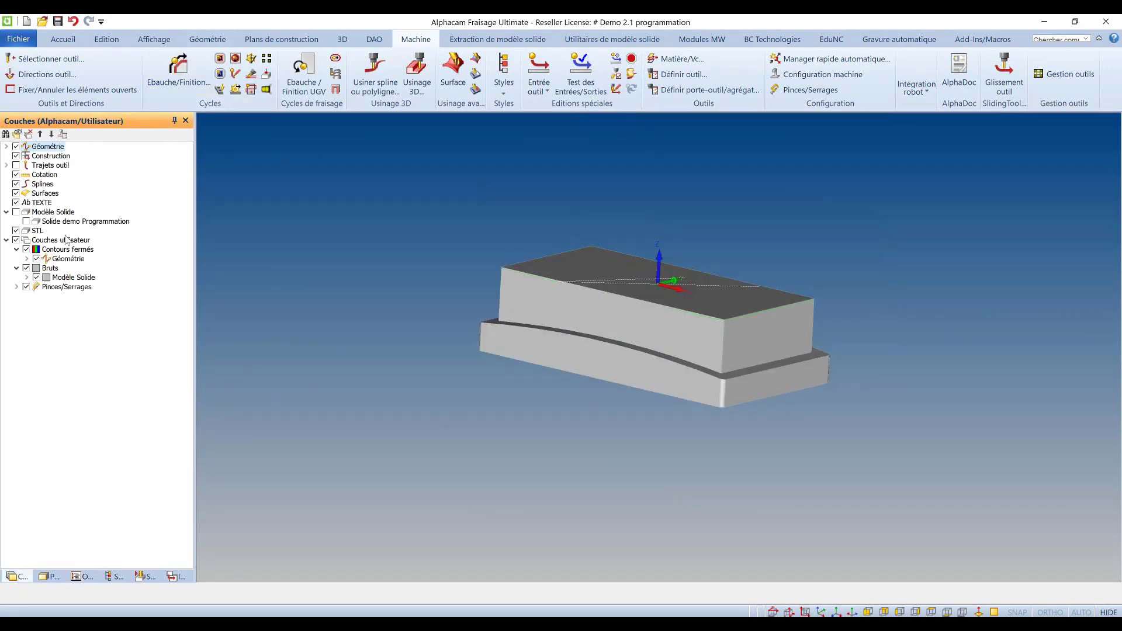
left_click(27, 268)
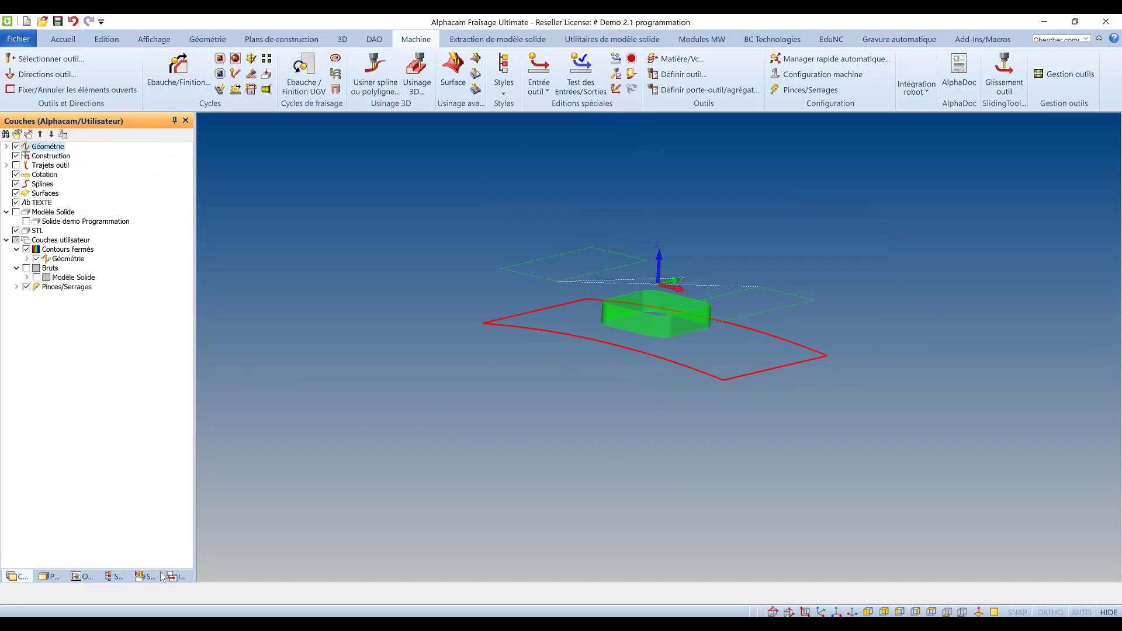
Apply the Démo4 machining style from Présentation 2018 to the green pocket contour
left_click(111, 577)
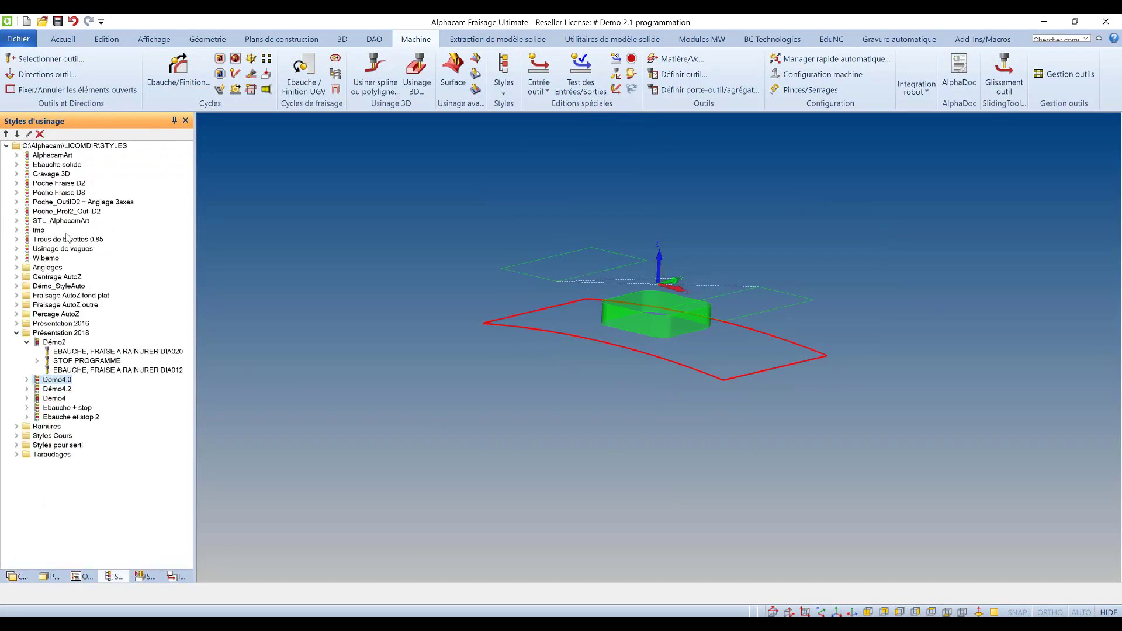
right_click(62, 399)
left_click(258, 402)
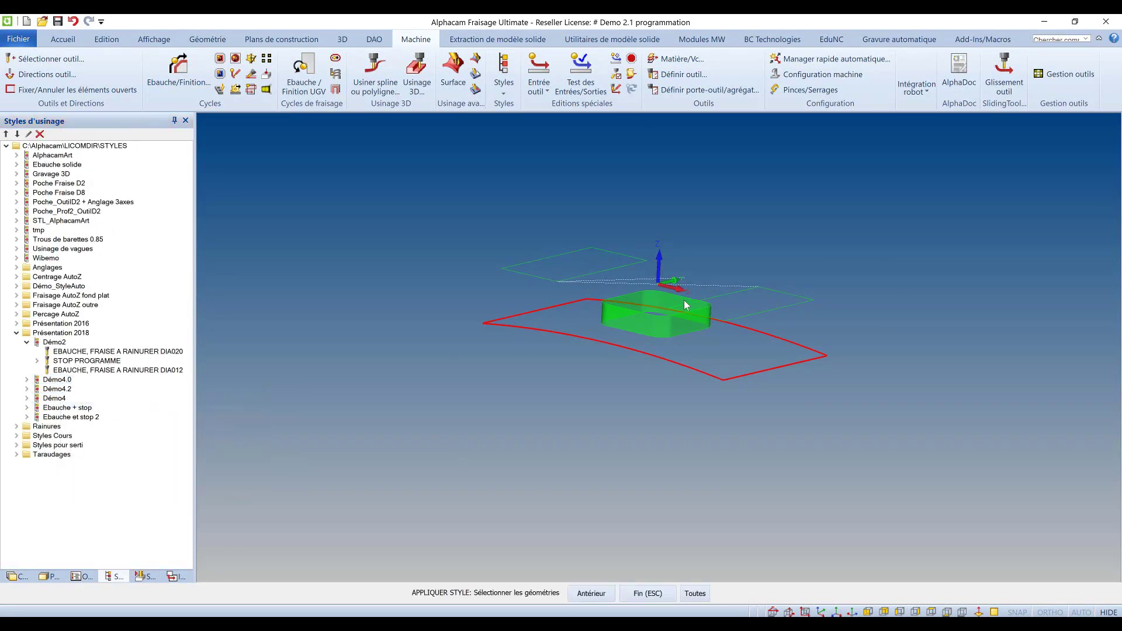
left_click(676, 296)
key("Escape")
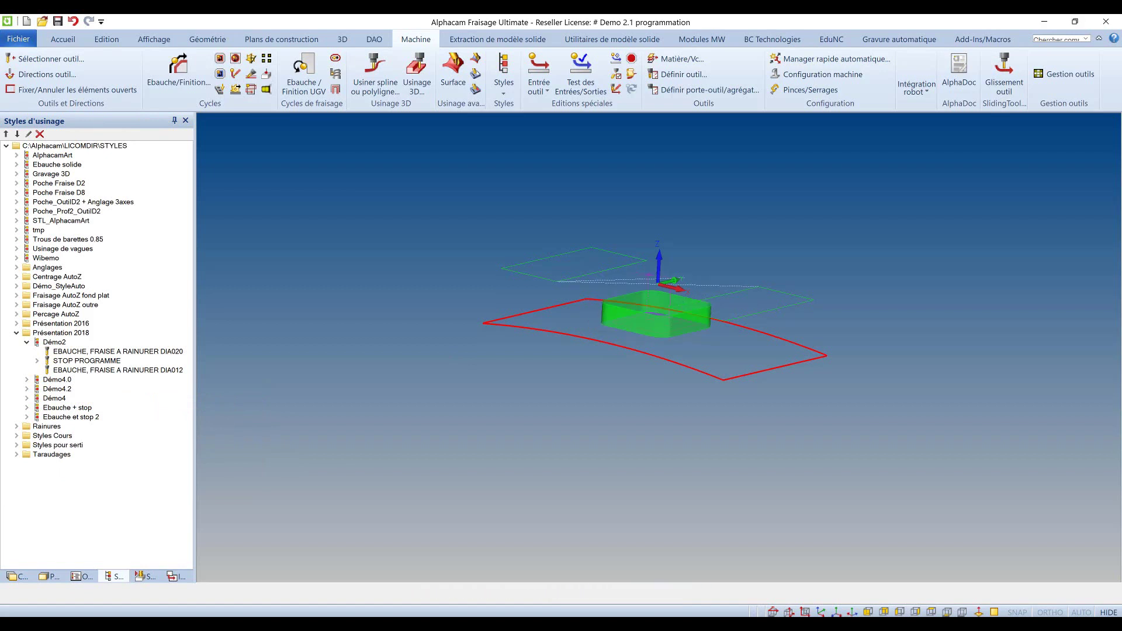
Display the Solide demo Programmation solid again around the pocket toolpath
middle_click_drag(633, 229, 629, 257)
scroll(678, 242, "up", 3)
scroll(679, 246, "up", 2)
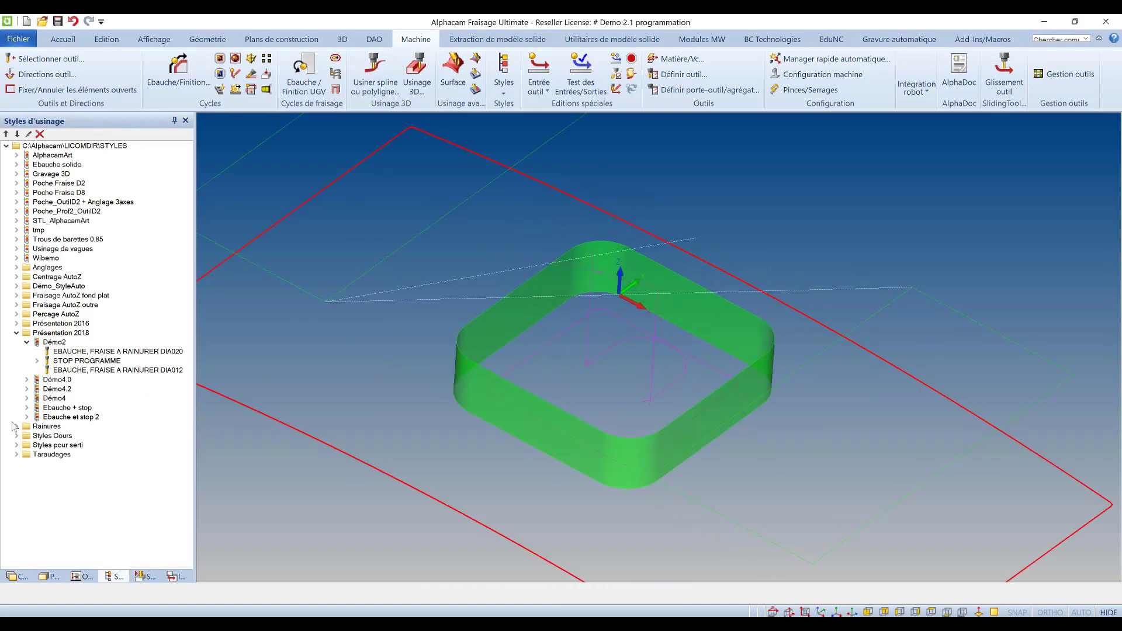
left_click(15, 575)
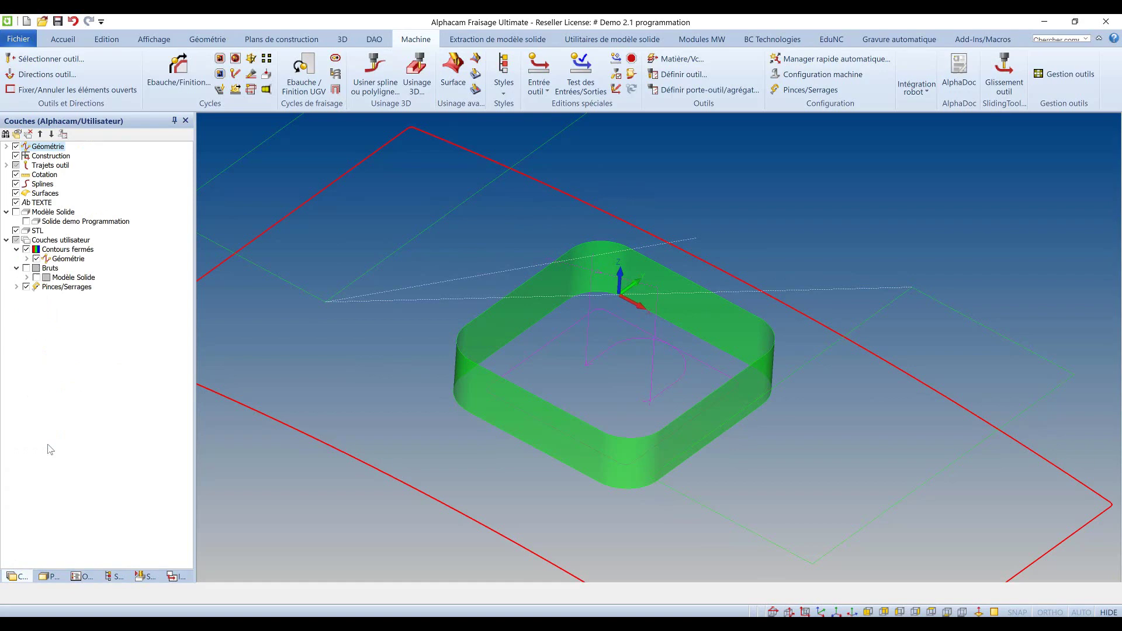
left_click(27, 221)
scroll(537, 295, "down", 2)
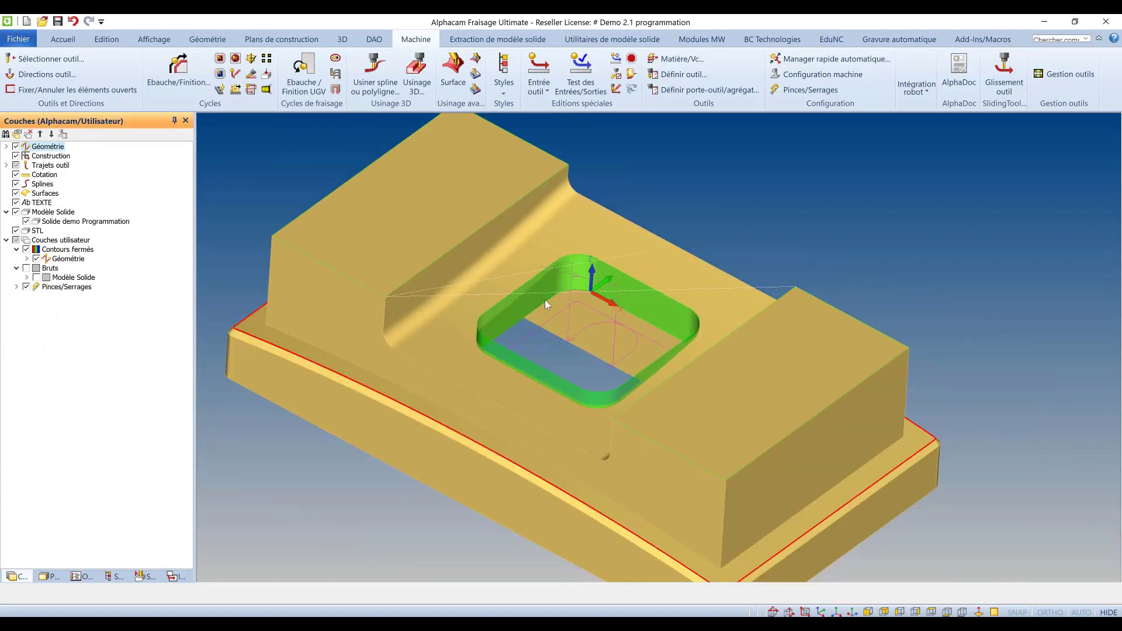
scroll(545, 300, "up", 4)
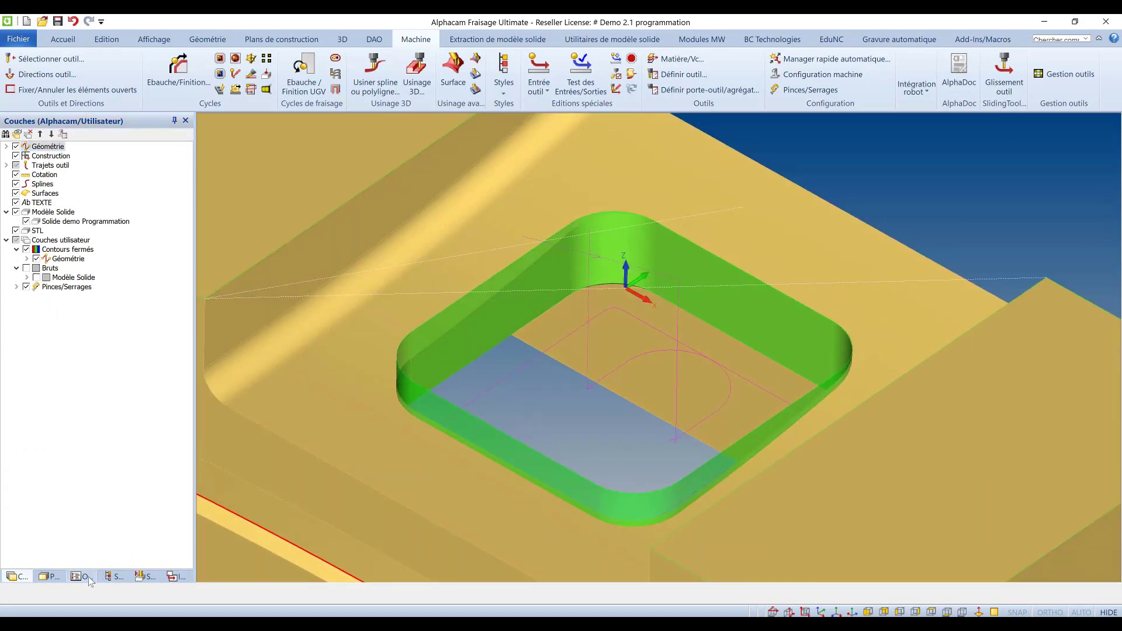
Edit the Op 3 pass so its lead-in is oblique with a ramp angle of -20 and no tangential line/arc
left_click(87, 577)
right_click(90, 204)
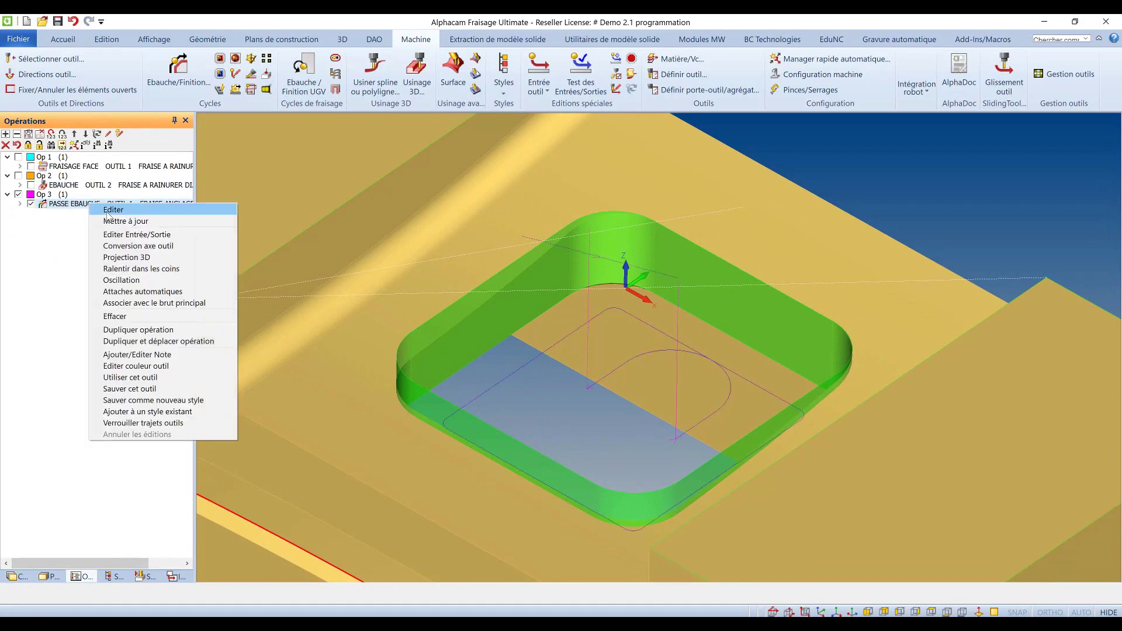
left_click(108, 211)
left_click(188, 49)
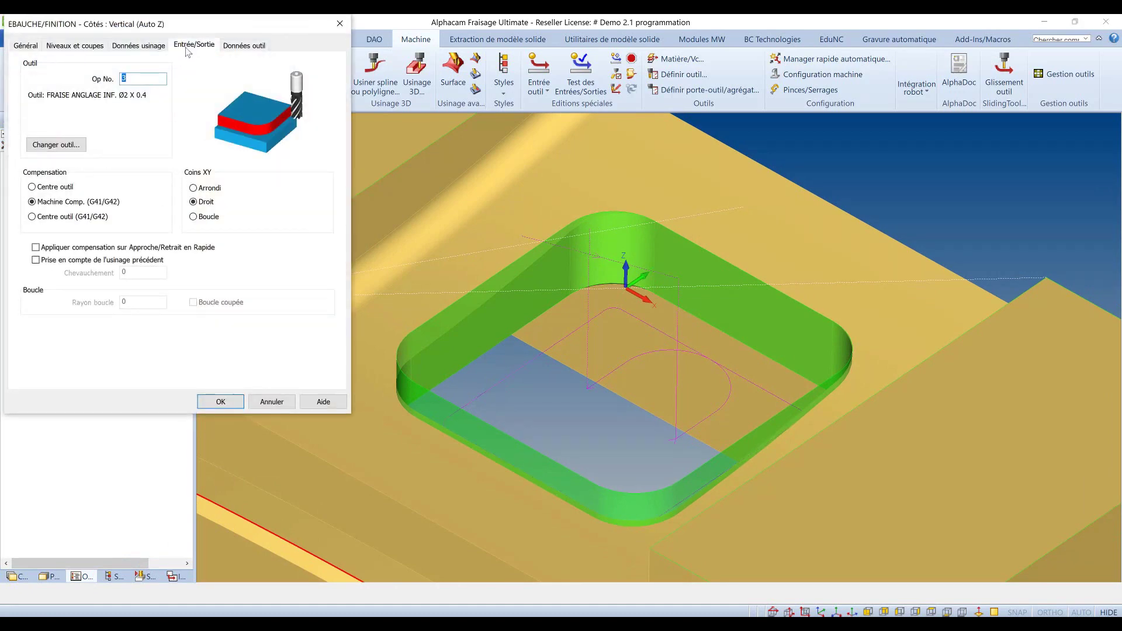
left_click(31, 202)
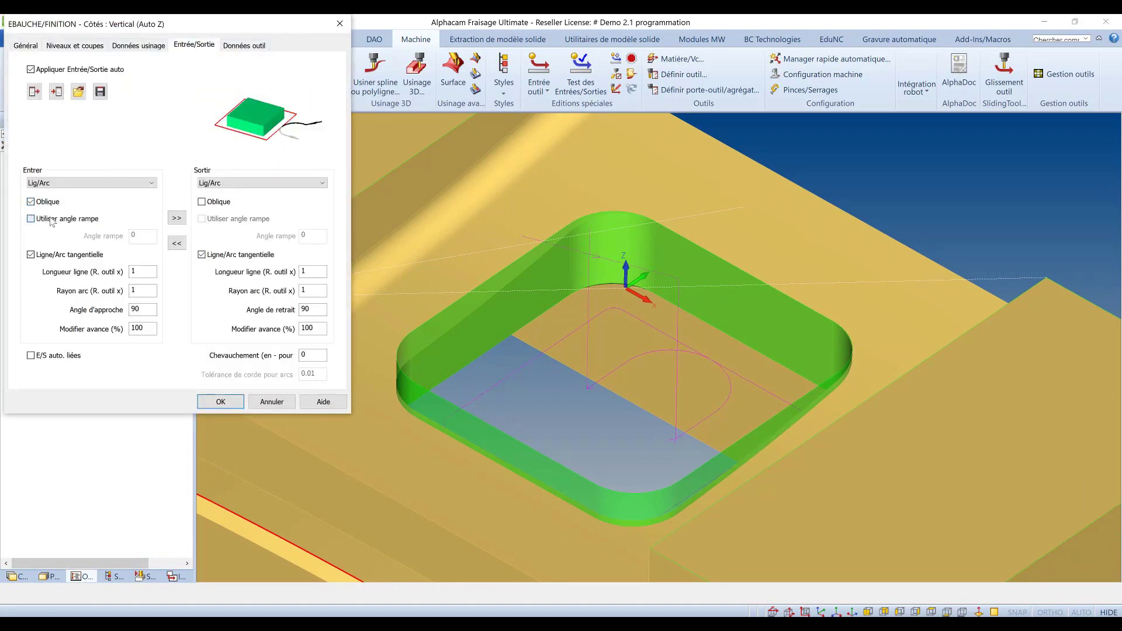
left_click(50, 219)
left_click(139, 237)
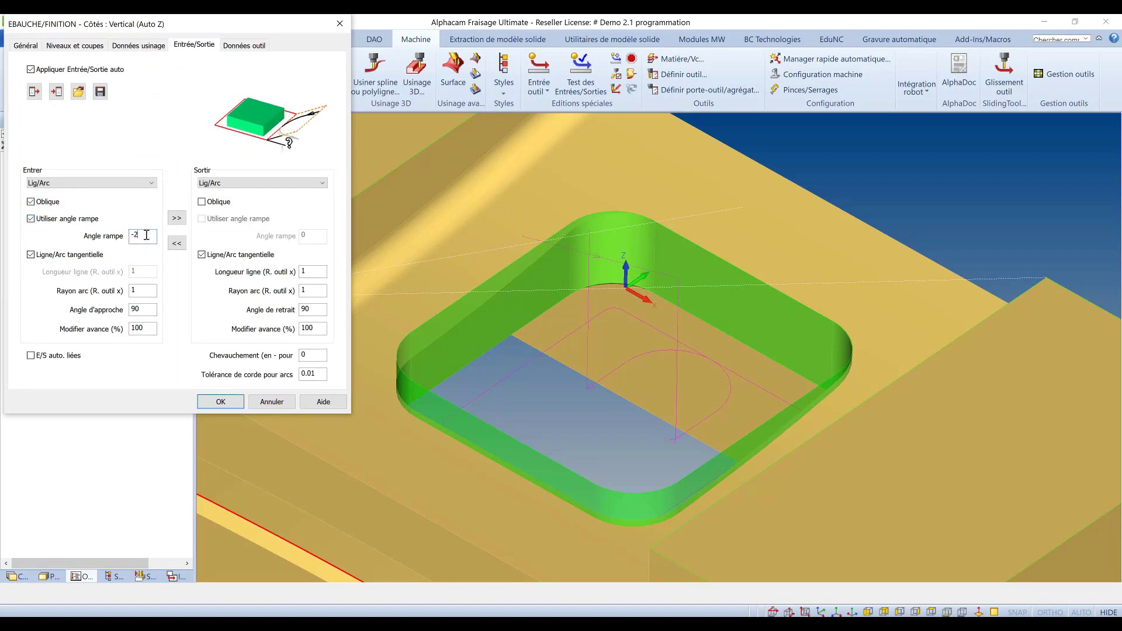
left_click(81, 255)
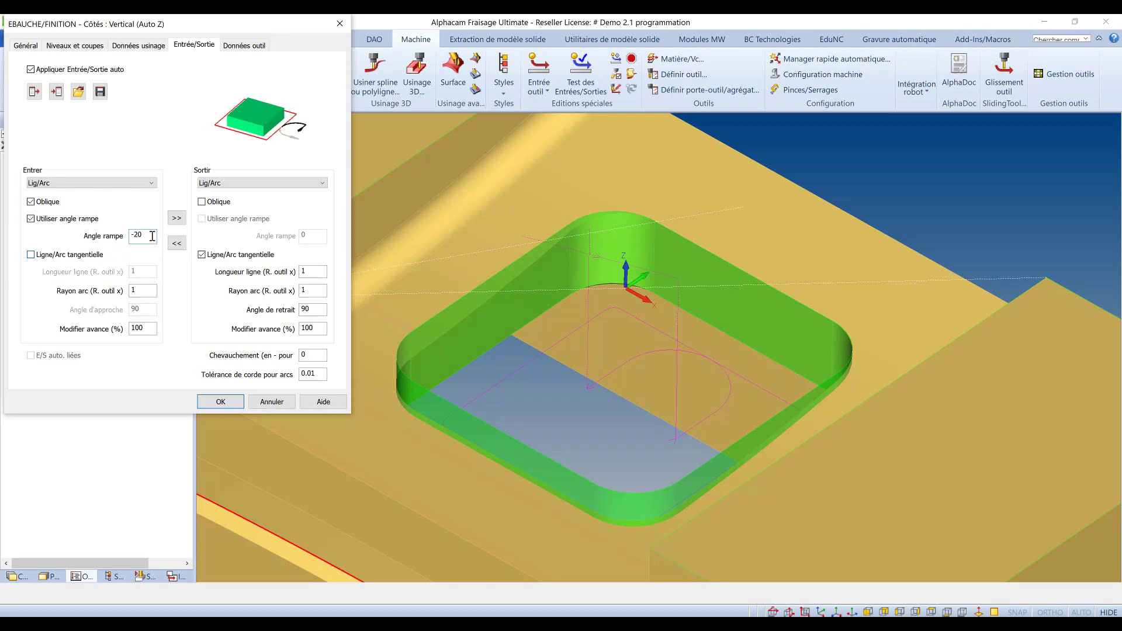
Copy the lead-in settings to the lead-out and apply them to Op 3, accepting the negative ramp angle
left_click(177, 218)
left_click(221, 402)
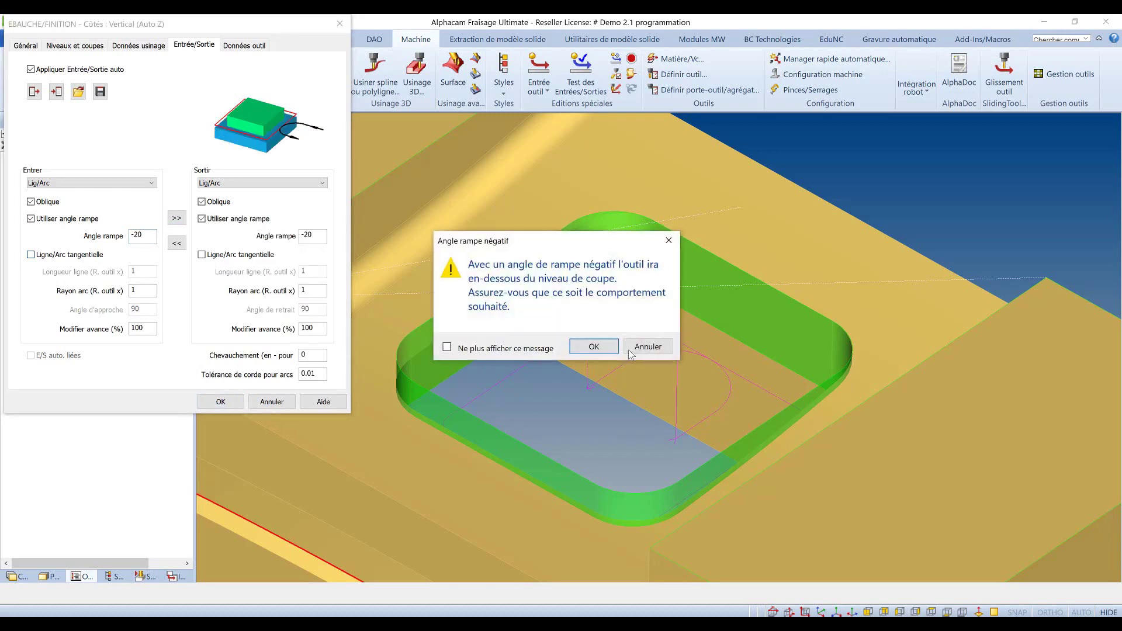
left_click(608, 347)
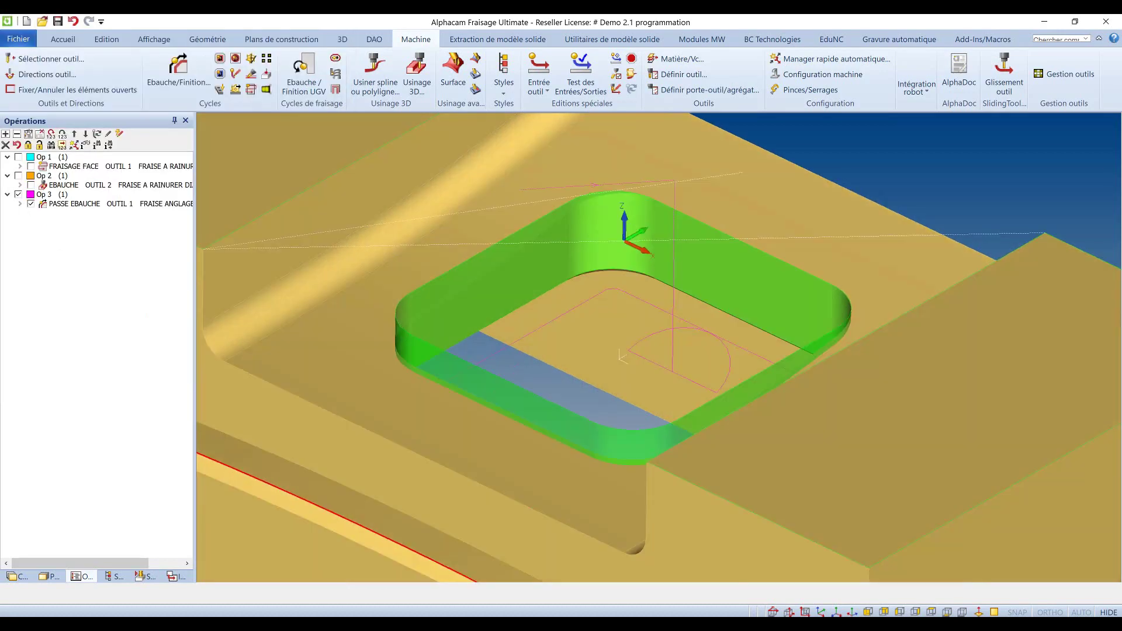
Run the simulation of the Op 3 chamfering pass in the pocket
right_click(615, 355)
left_click(672, 372)
left_click(698, 297)
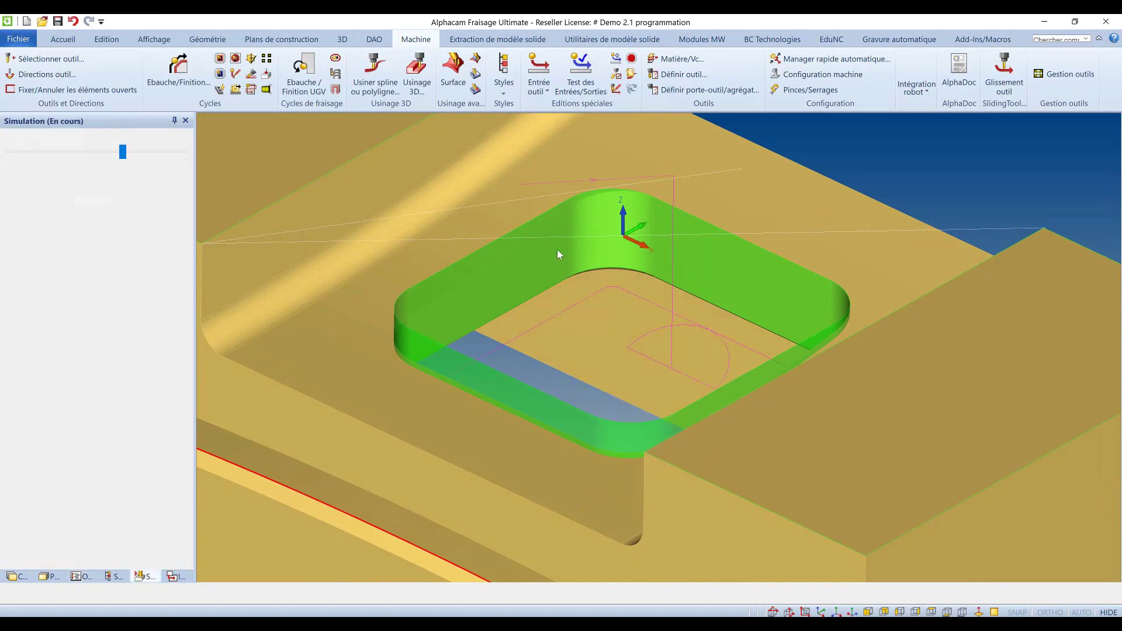
left_click(86, 137)
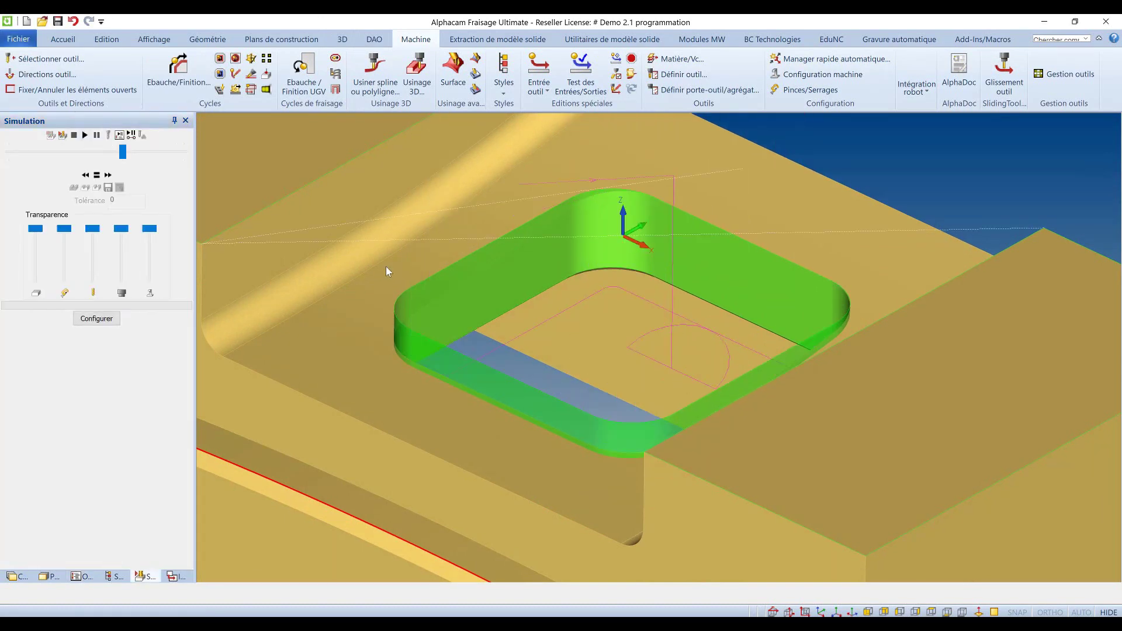
Select the engraving tool Fraise à graver Ø 2 mm 45° from the tool library
scroll(389, 265, "down", 5)
scroll(301, 267, "up", 2)
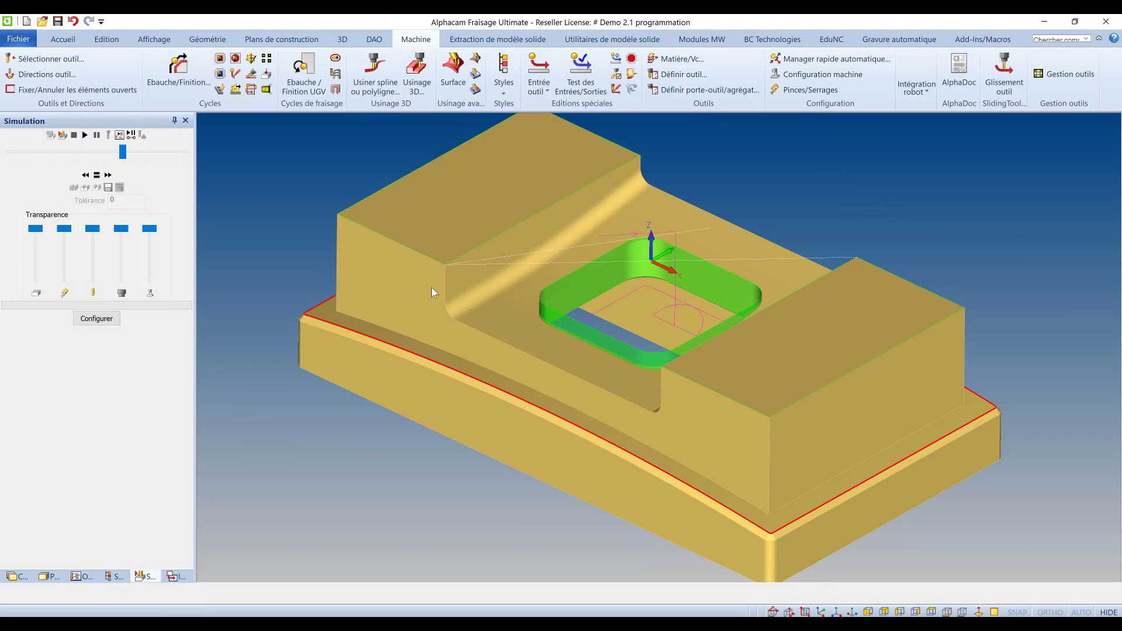
left_click(62, 57)
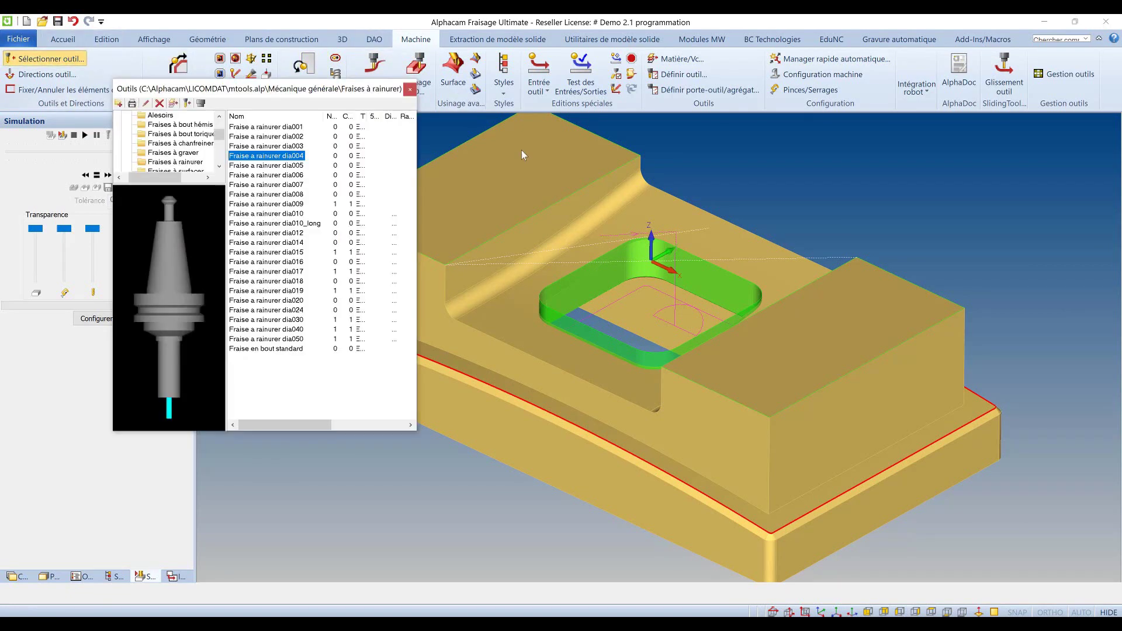
left_click(184, 153)
double_click(290, 138)
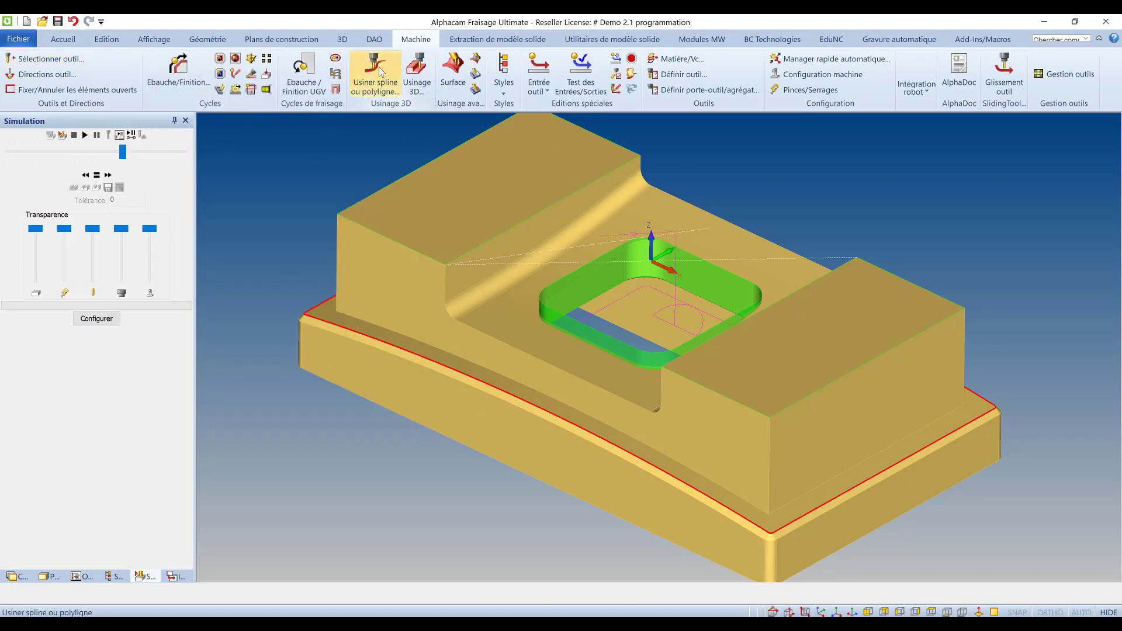
Start a spline/polyline machining operation as Op 4 and set its safety plane 8 mm above the midpoint of the recess's front edge
left_click(380, 72)
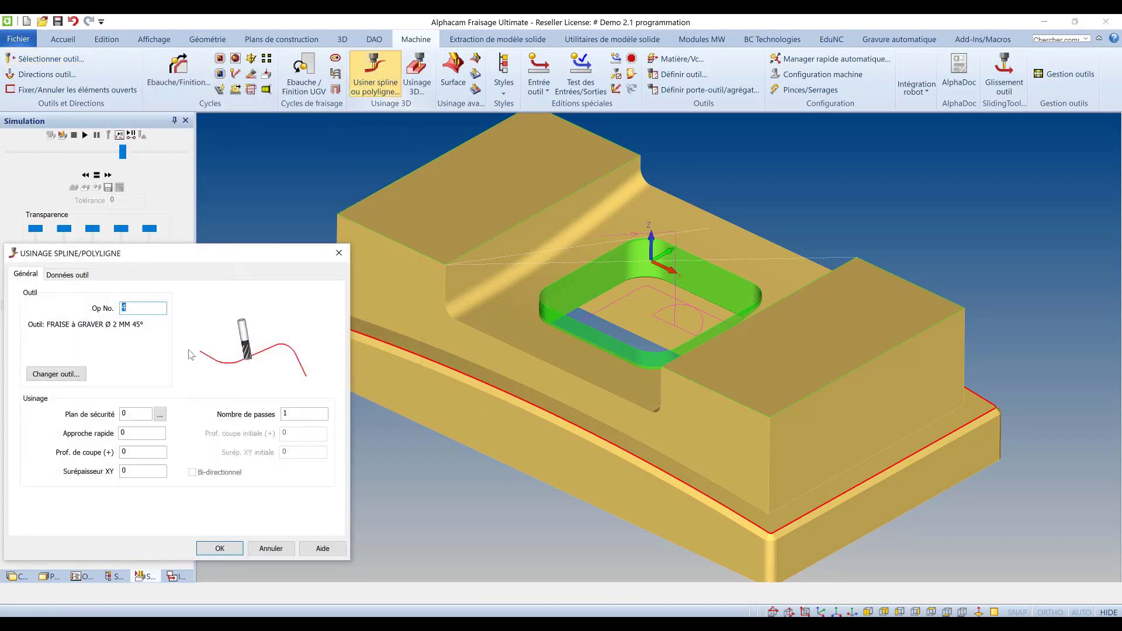
left_click(160, 414)
key("m")
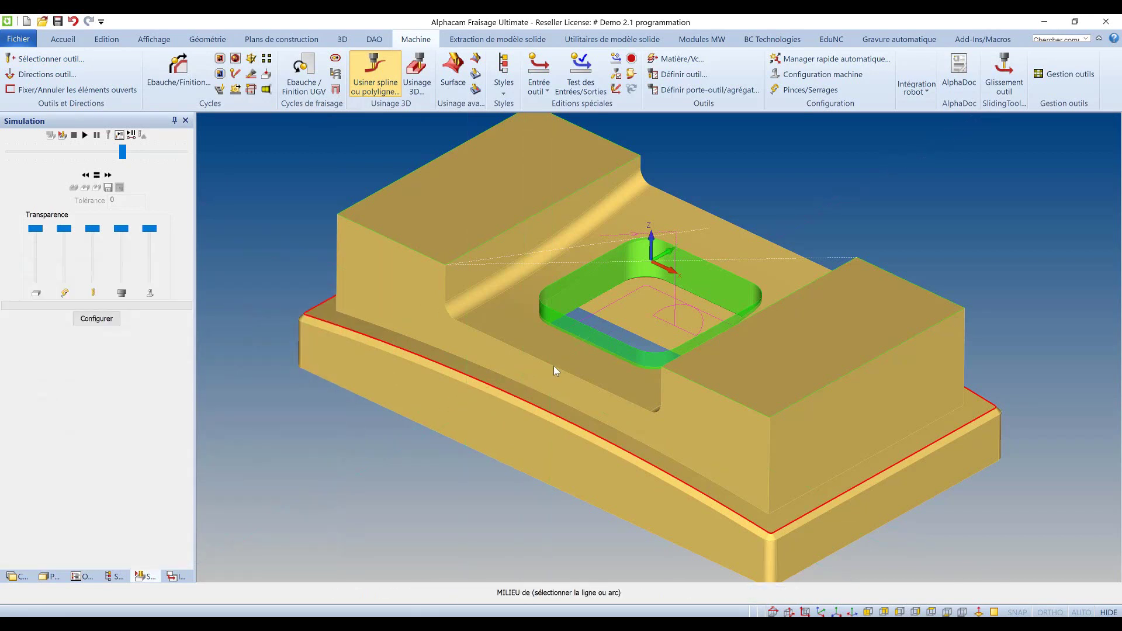
left_click(555, 366)
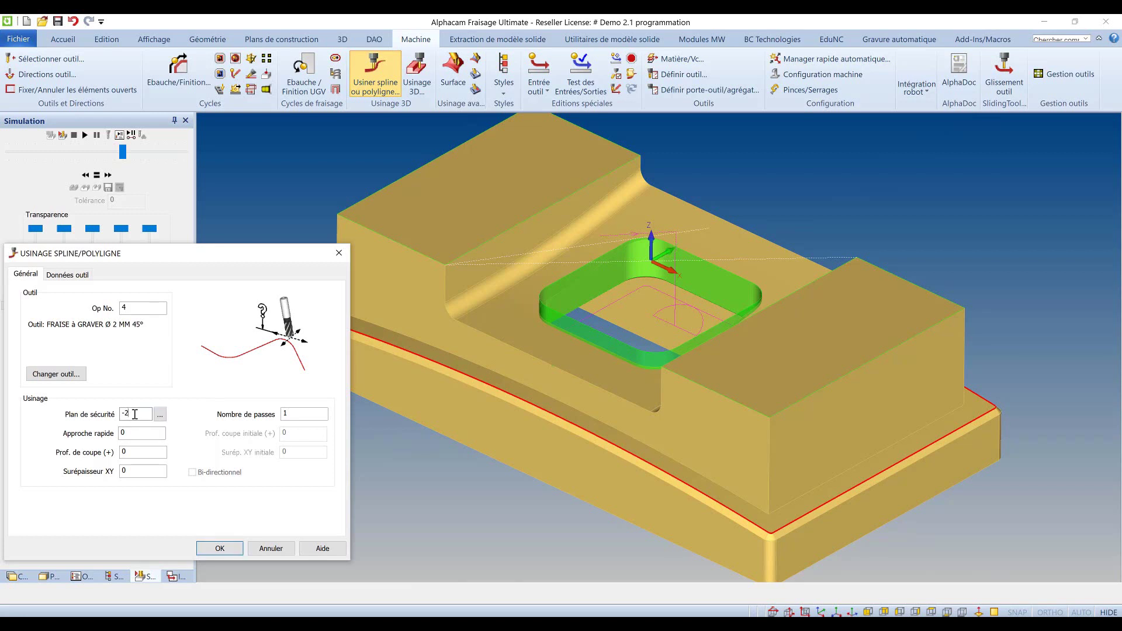
type("+8=")
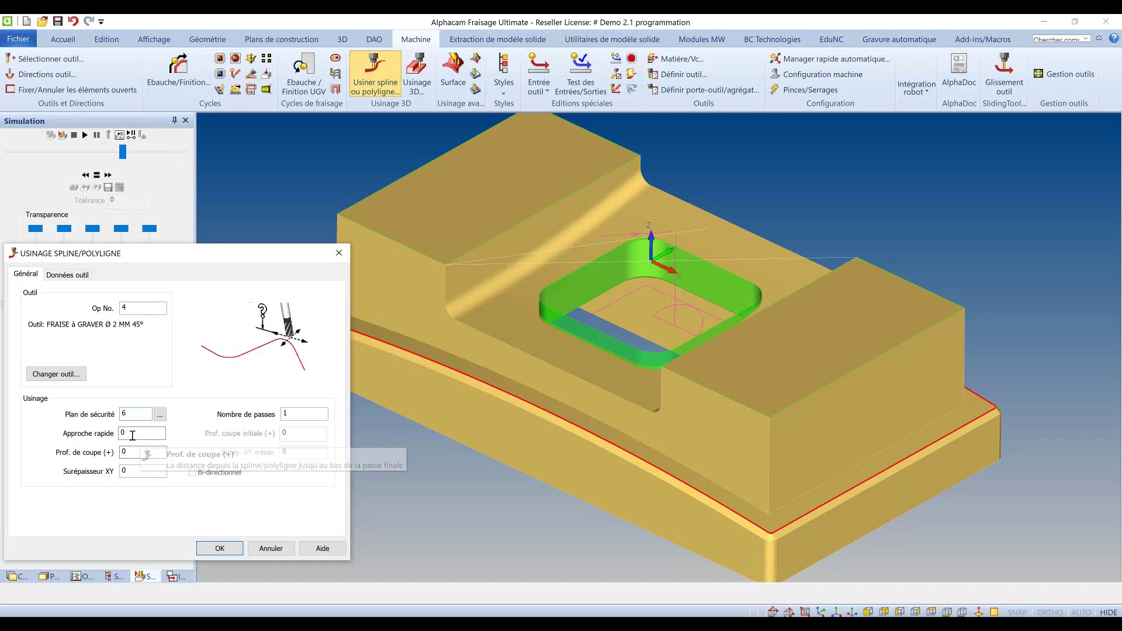
Set the rapid approach to 1, cutting depth to 0.5 and XY allowance to -0.1 for the spline/polyline operation
left_click(133, 435)
type("1")
key("Tab")
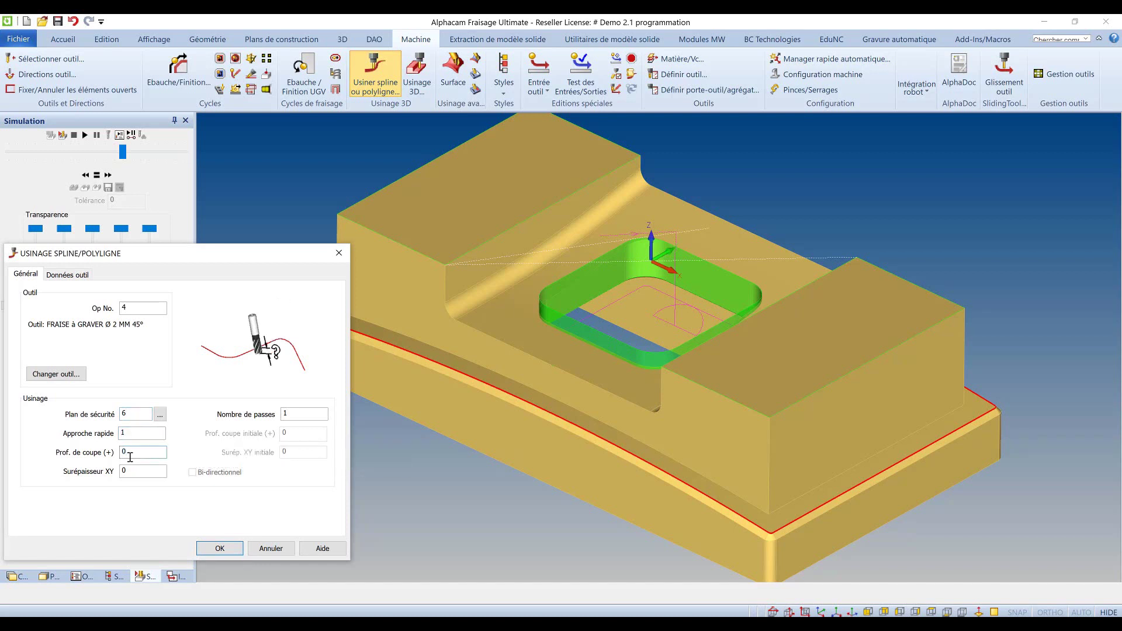
type("0.5")
key("Tab")
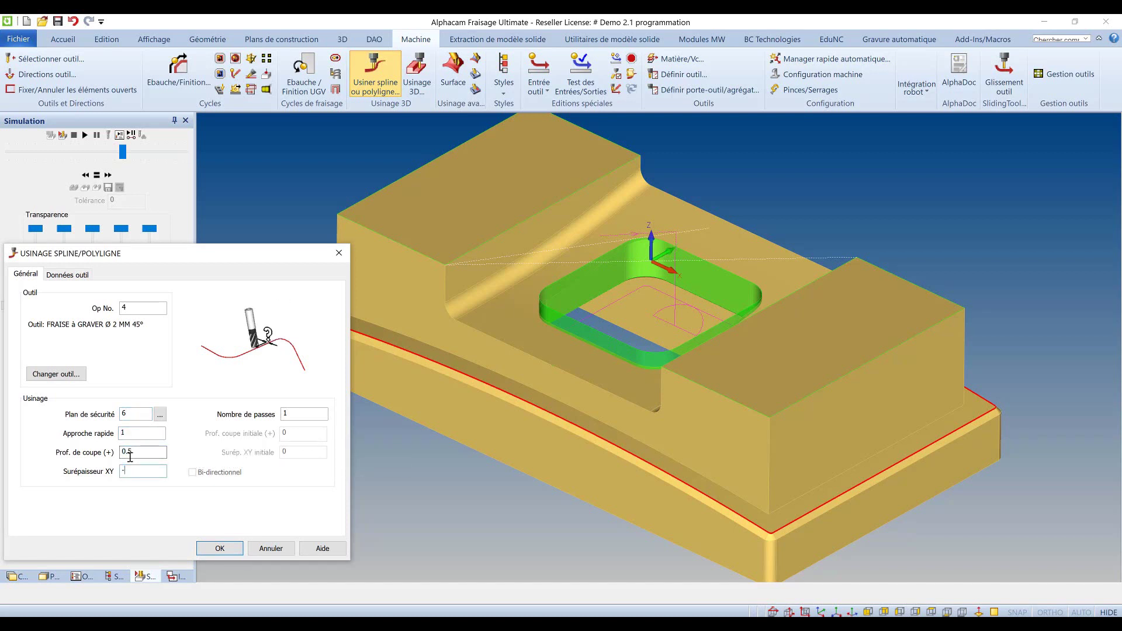
type("-0.1")
left_click(217, 549)
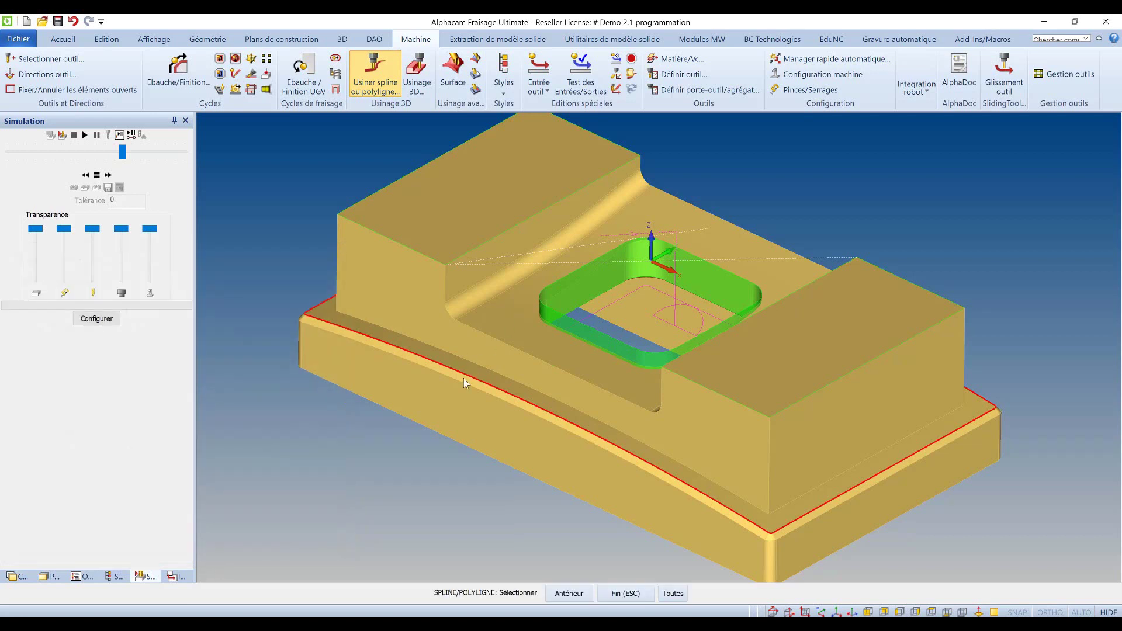
Machine the red polyline around the base with the tool normal to solid faces, tool side left, using the base's upper rim face
left_click(465, 379)
key("Escape")
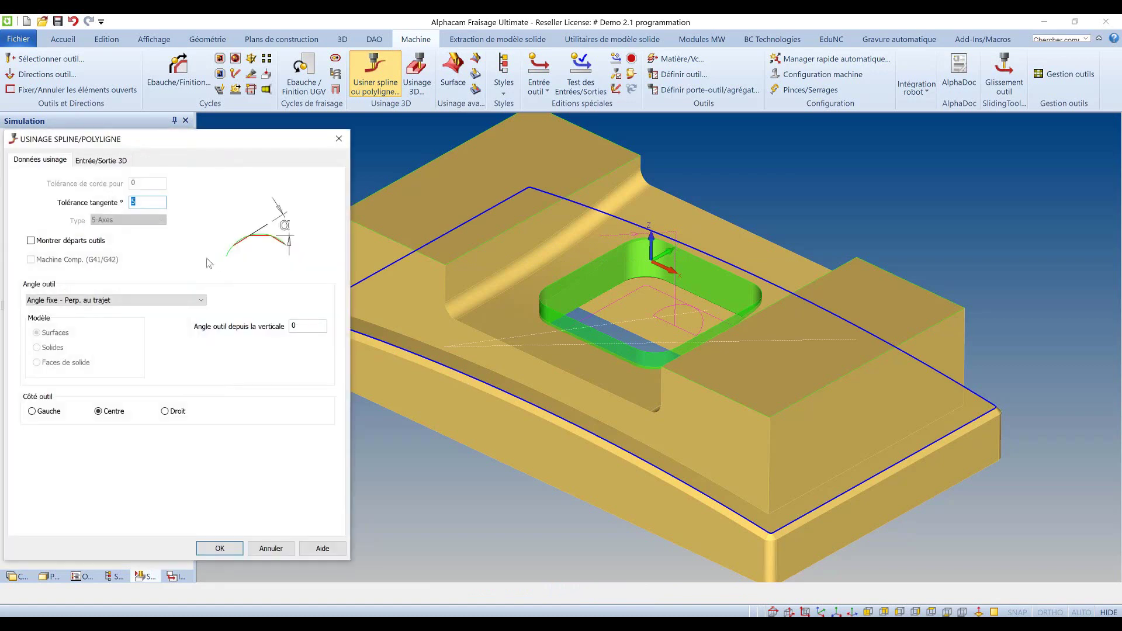
left_click(144, 301)
left_click(100, 318)
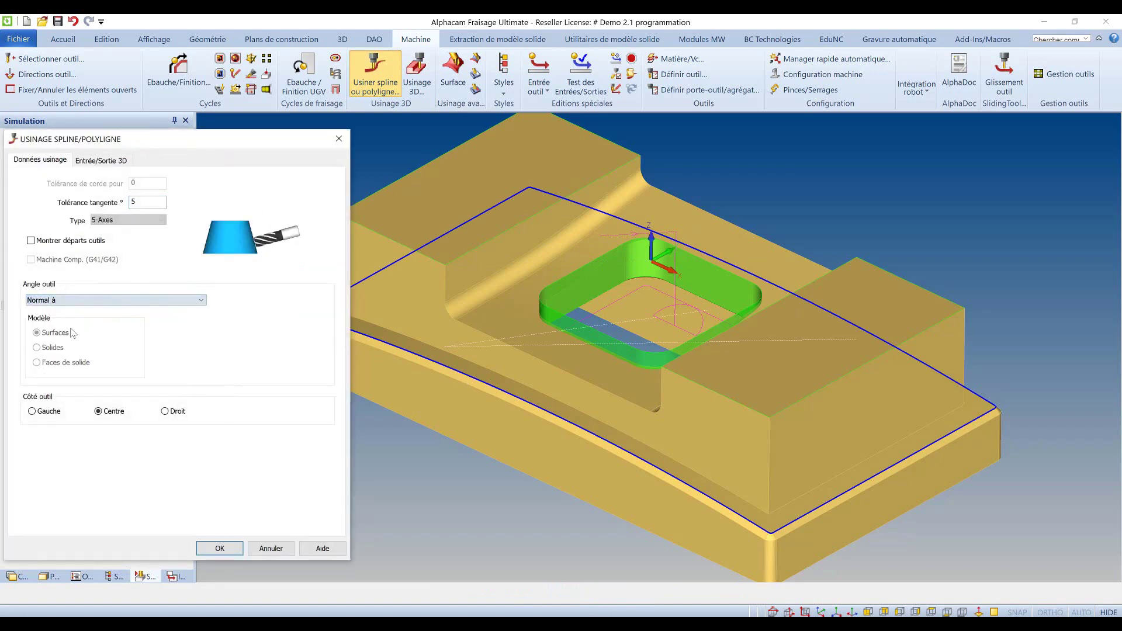
left_click(46, 364)
left_click(45, 411)
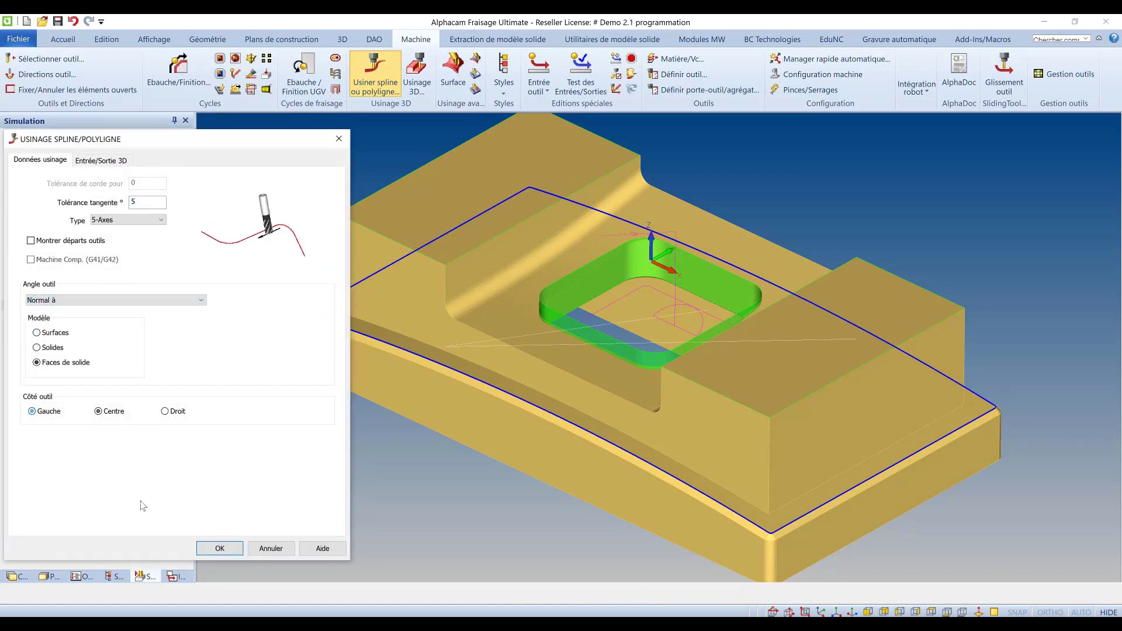
key("Return")
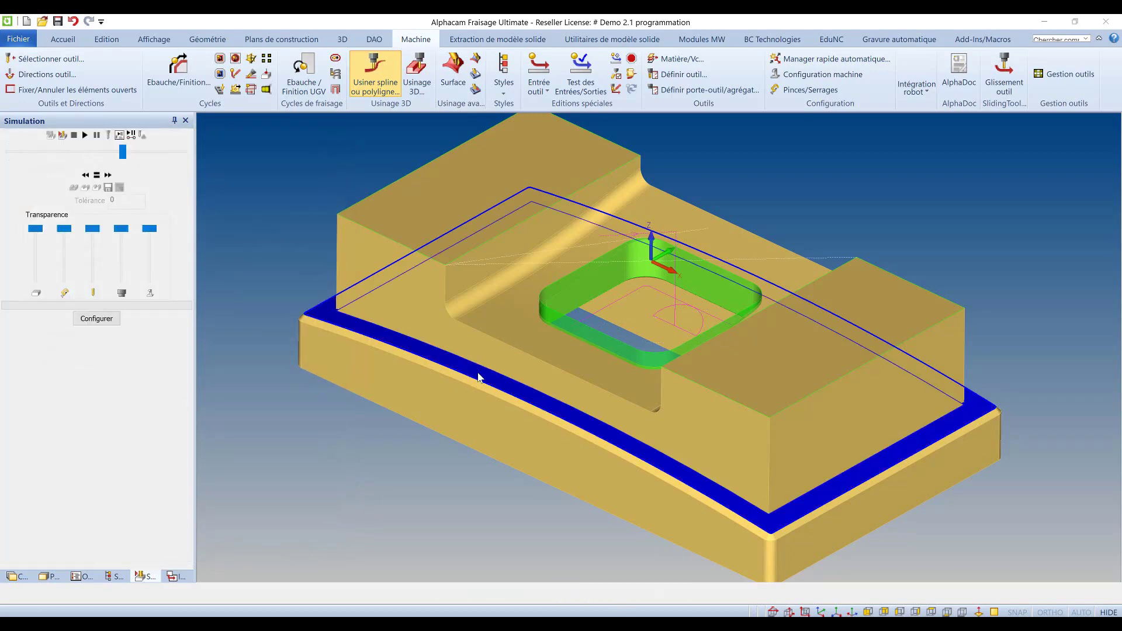
left_click(478, 371)
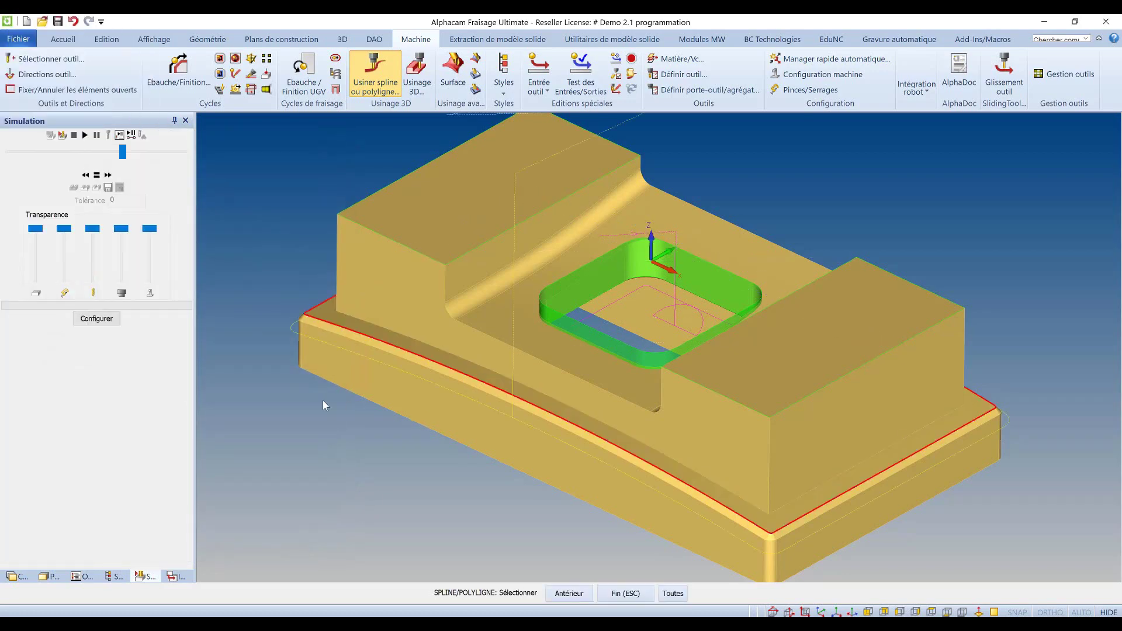
Finish polyline selection and hide the Op 3 toolpath in the operations list
left_click(82, 576)
key("Escape")
left_click(19, 196)
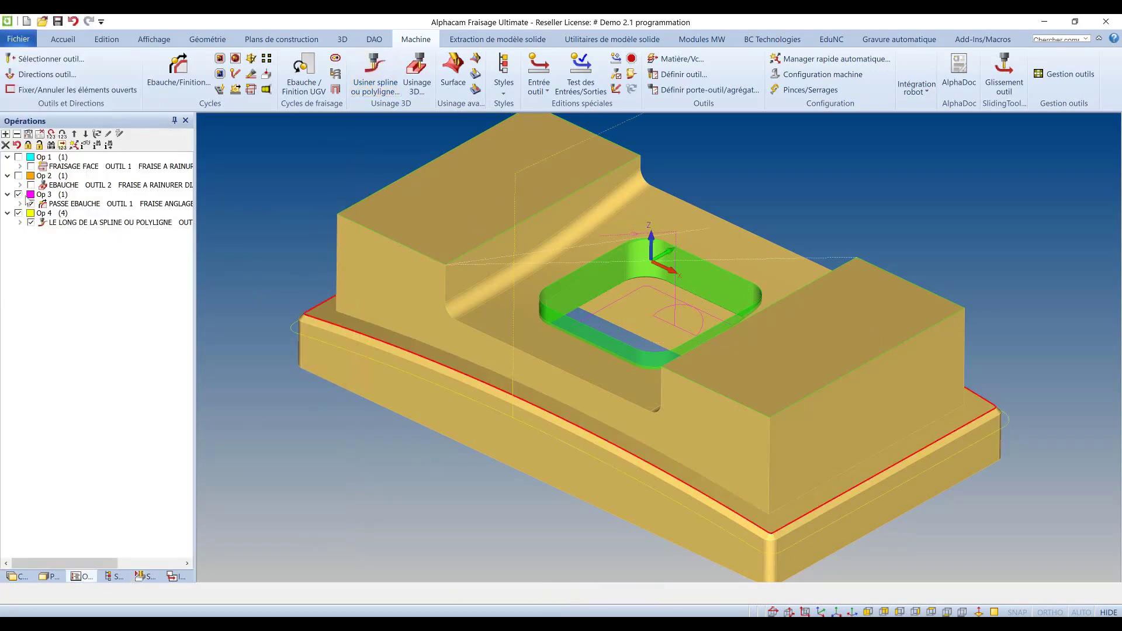
Run the solid simulation of the Op 4 engraving pass around the base and close it
right_click(361, 457)
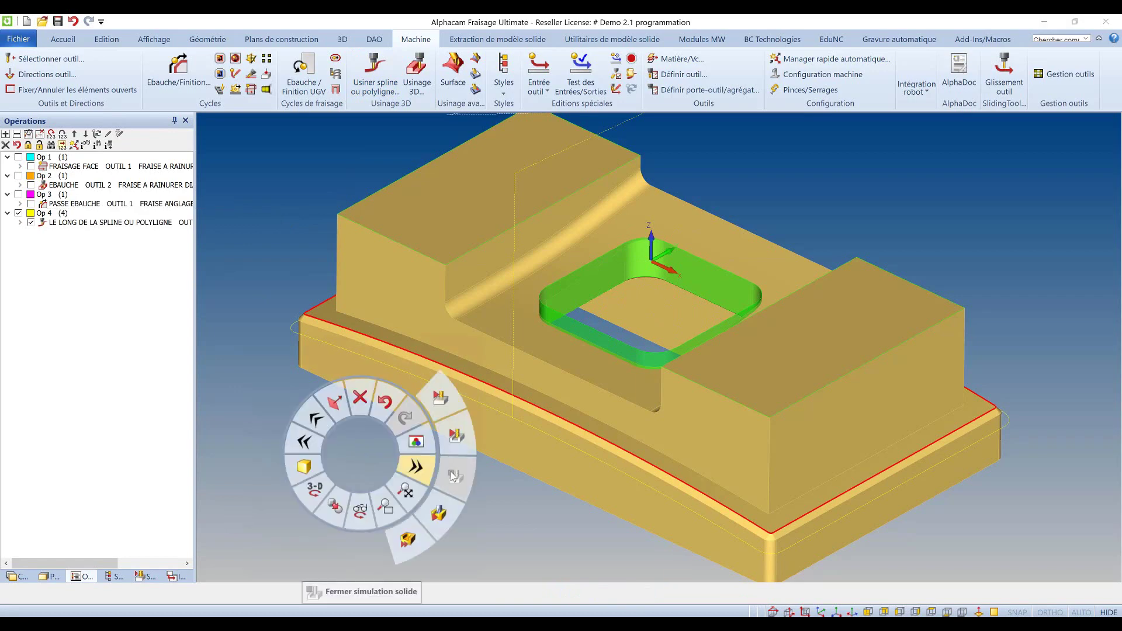
left_click(453, 438)
left_click(85, 135)
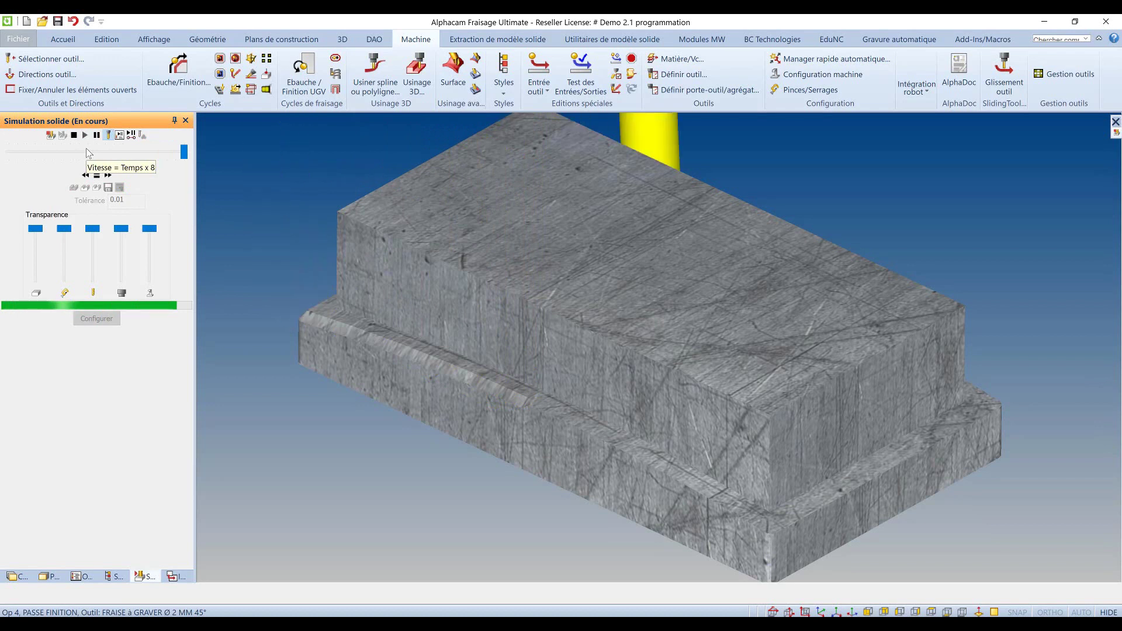
right_click(349, 385)
left_click(435, 409)
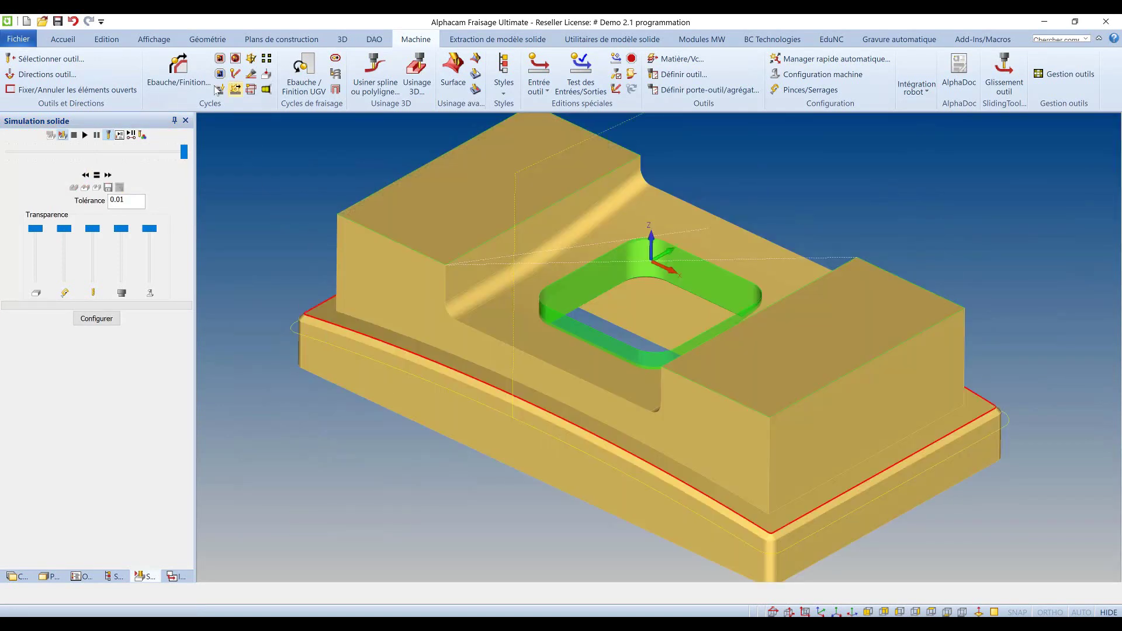
Edit the feed rate of the Op 4 toolpath to 300 at the endpoint before the corner arc of the base
left_click(616, 89)
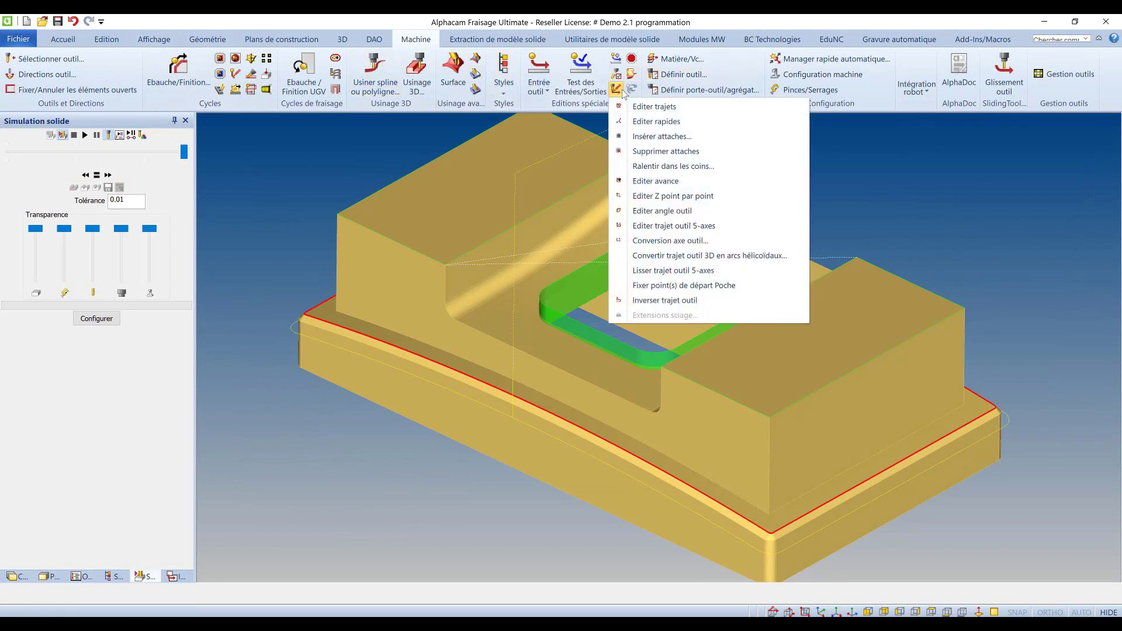
left_click(662, 182)
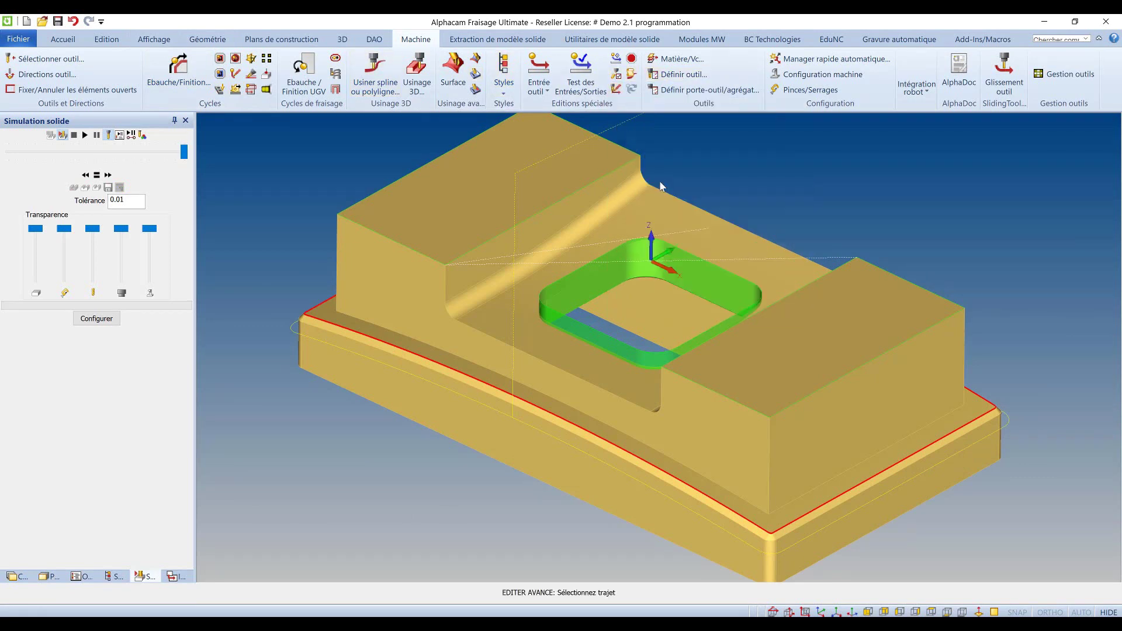
left_click(327, 346)
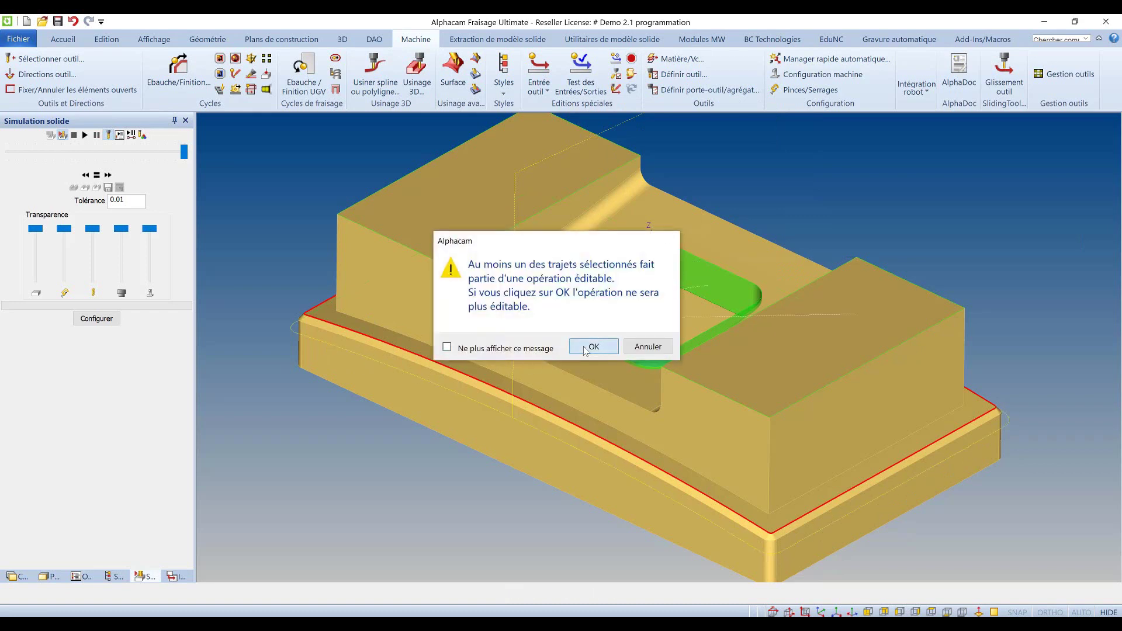
left_click(590, 347)
scroll(250, 335, "up", 3)
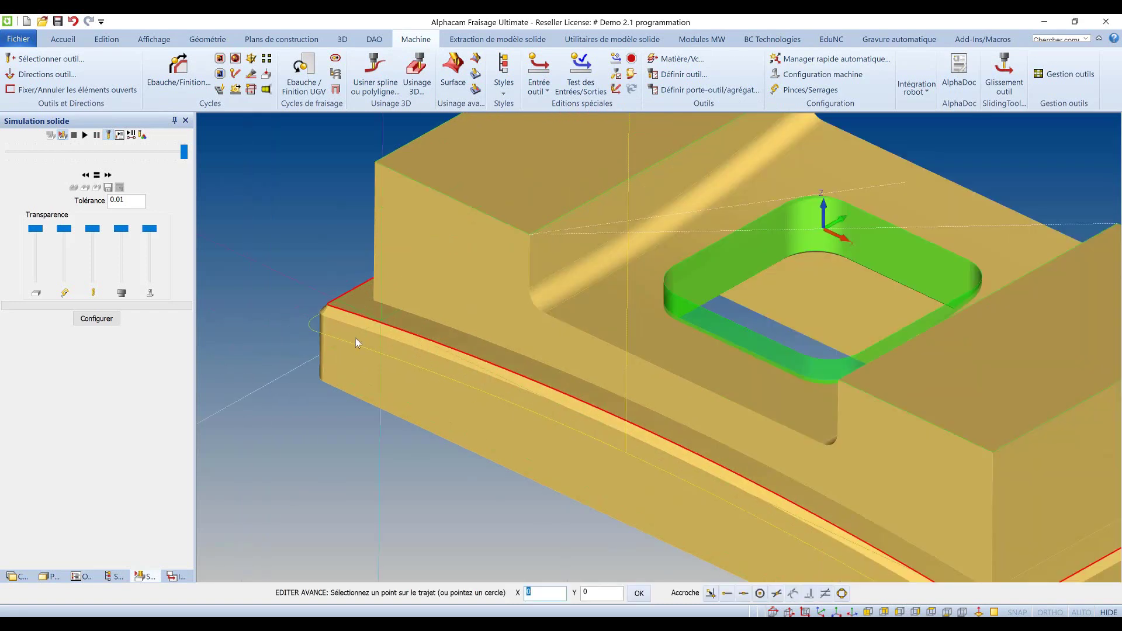
key("e")
left_click(327, 336)
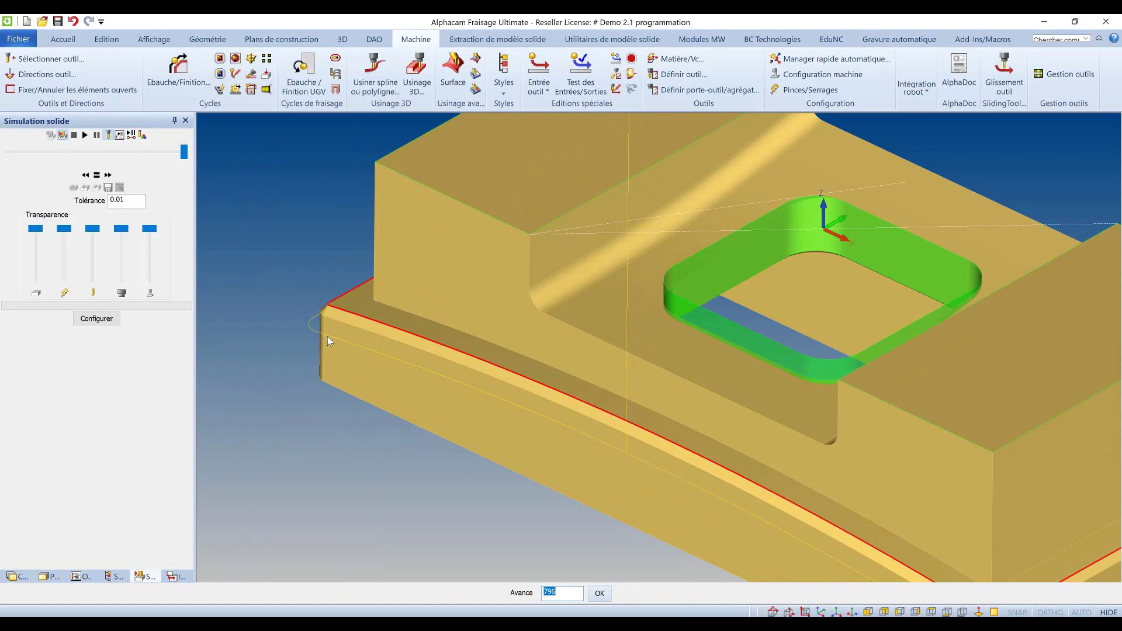
type("300")
key("Return")
Add a feed rate point of 796 at the far end of the same corner arc and finish the feed editing
scroll(320, 305, "up", 2)
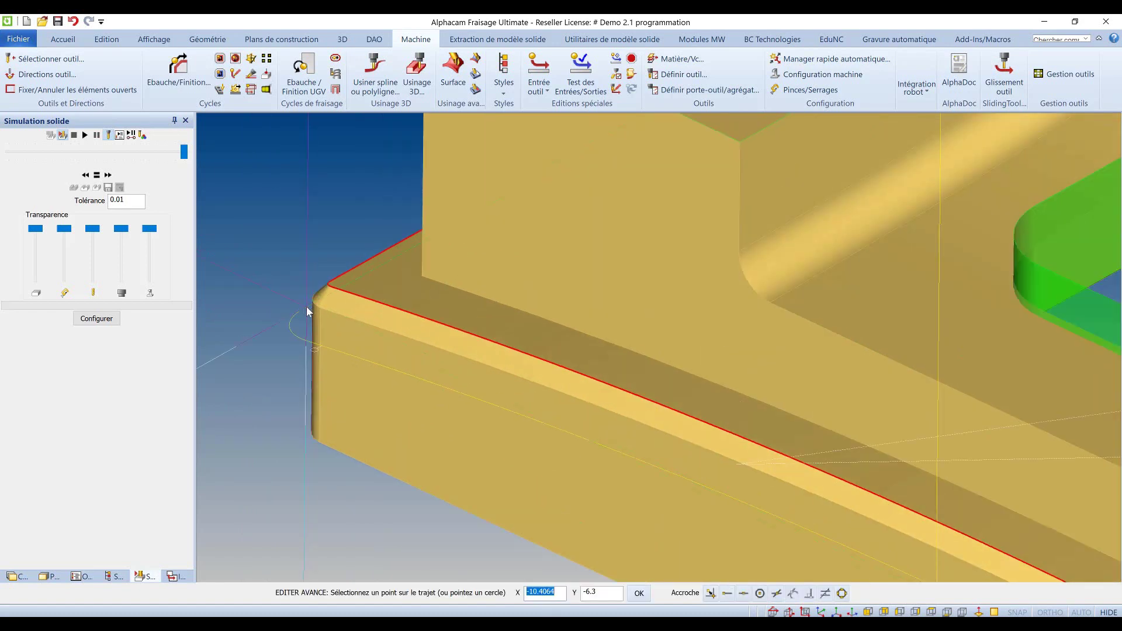
key("e")
left_click(308, 312)
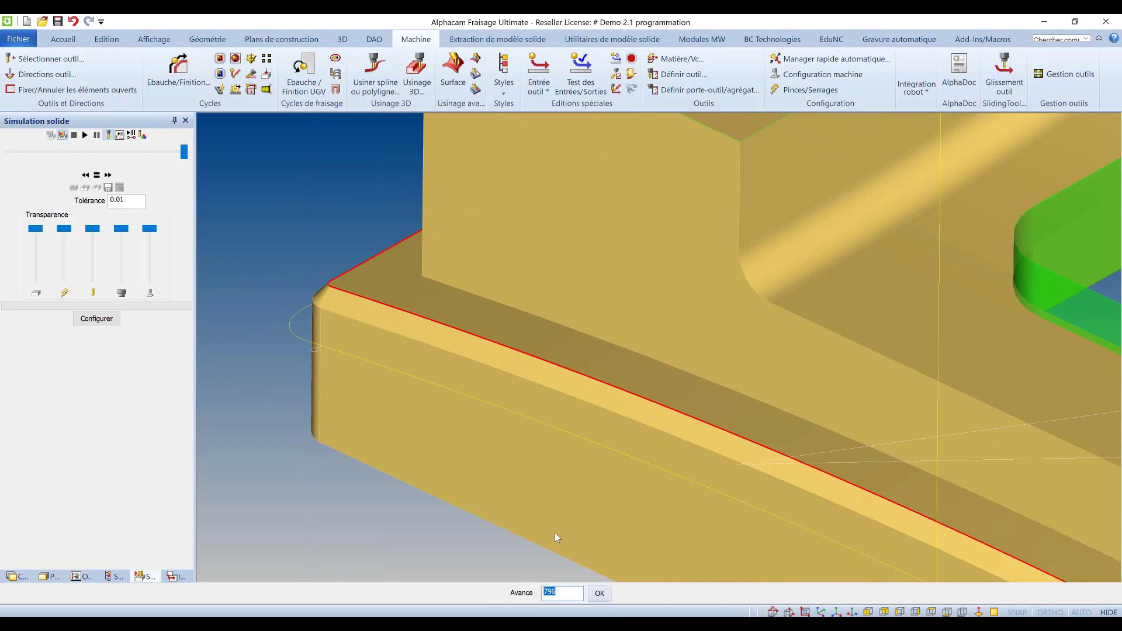
key("Return")
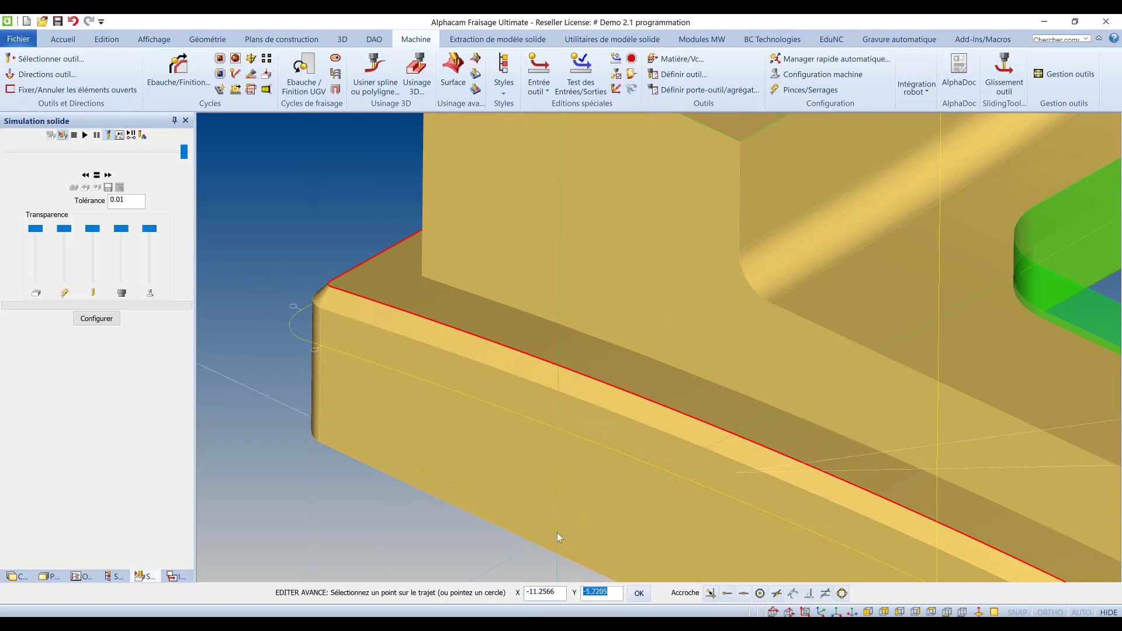
key("Return")
key("Escape")
scroll(327, 344, "down", 2)
scroll(327, 348, "down", 3)
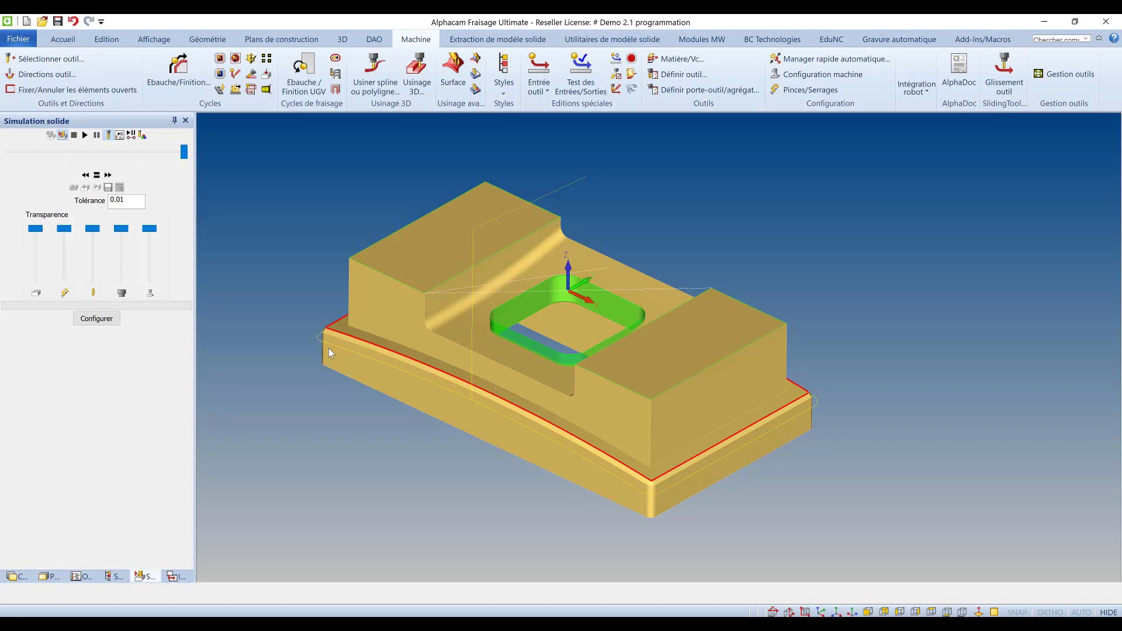
Open the file # Demo 2.1.2 programmation.amd from the Démo 4 folder in File Explorer
left_click(146, 625)
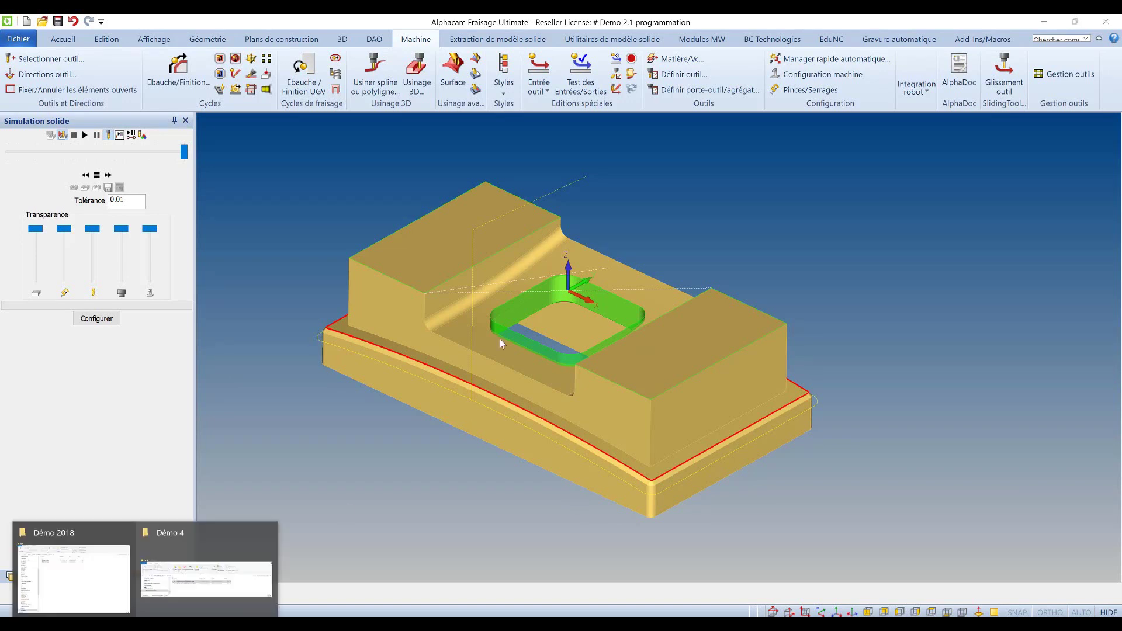
left_click(206, 579)
double_click(385, 221)
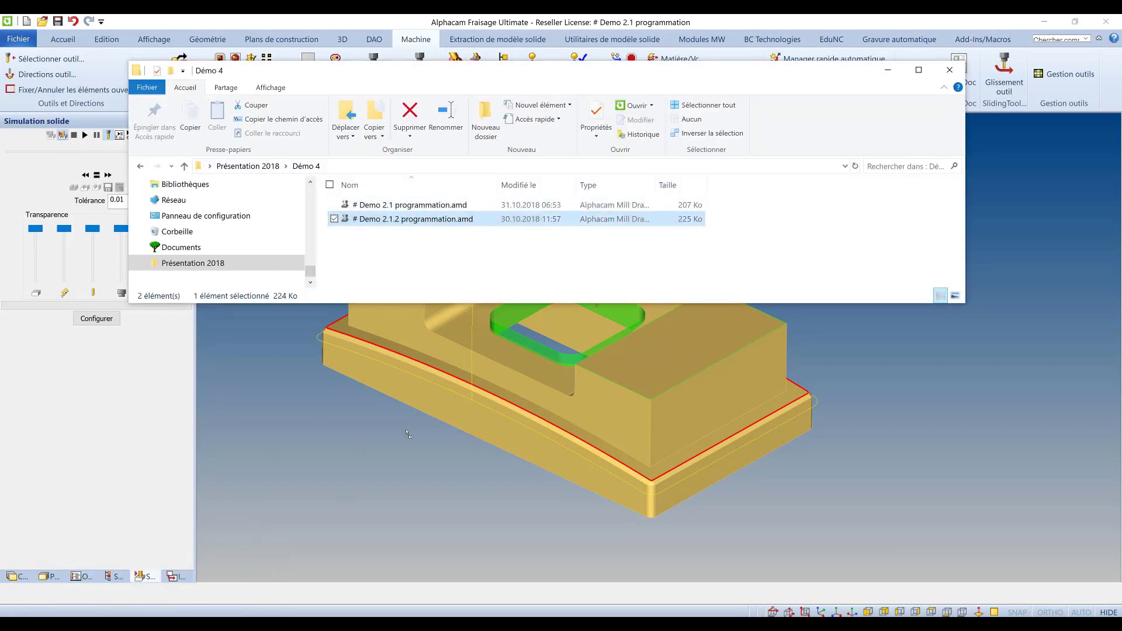
left_click(562, 350)
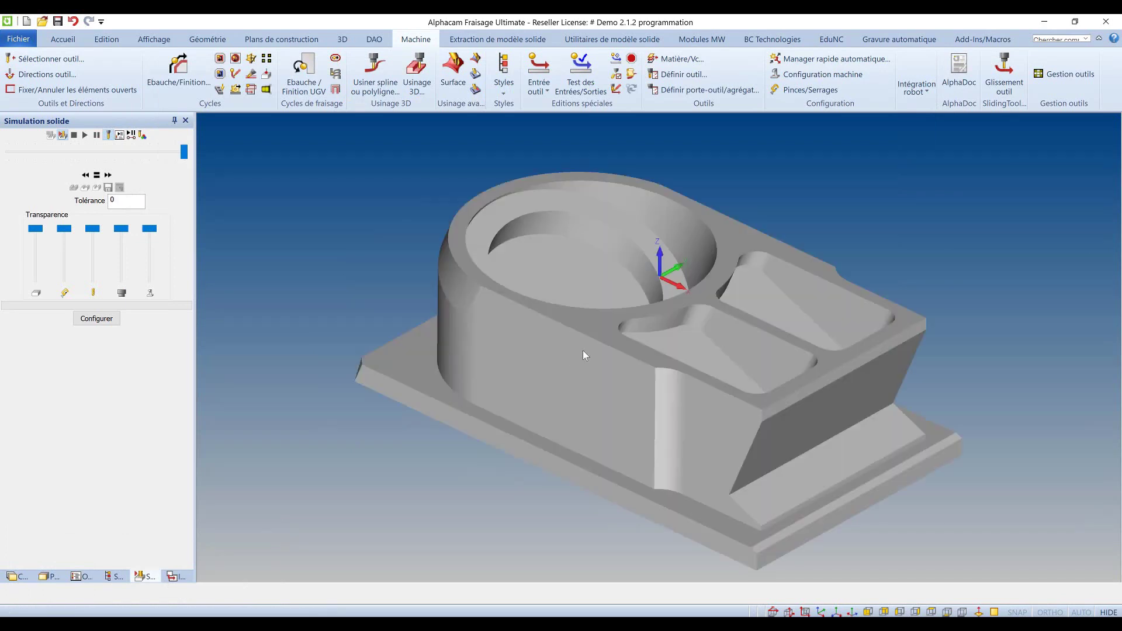
left_click(26, 576)
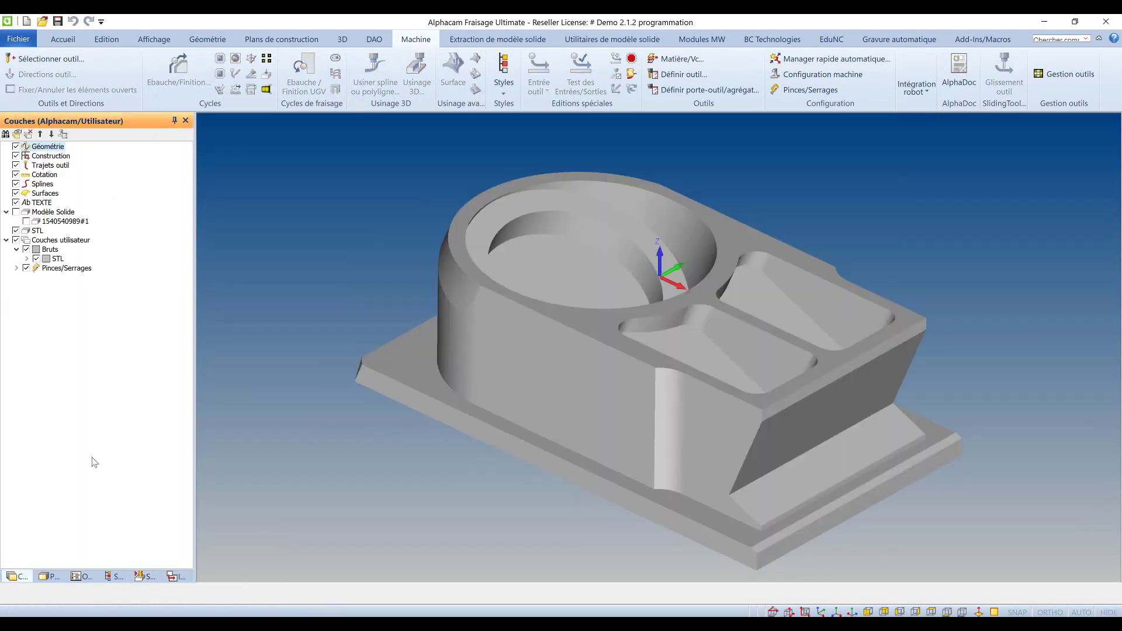
left_click(37, 258)
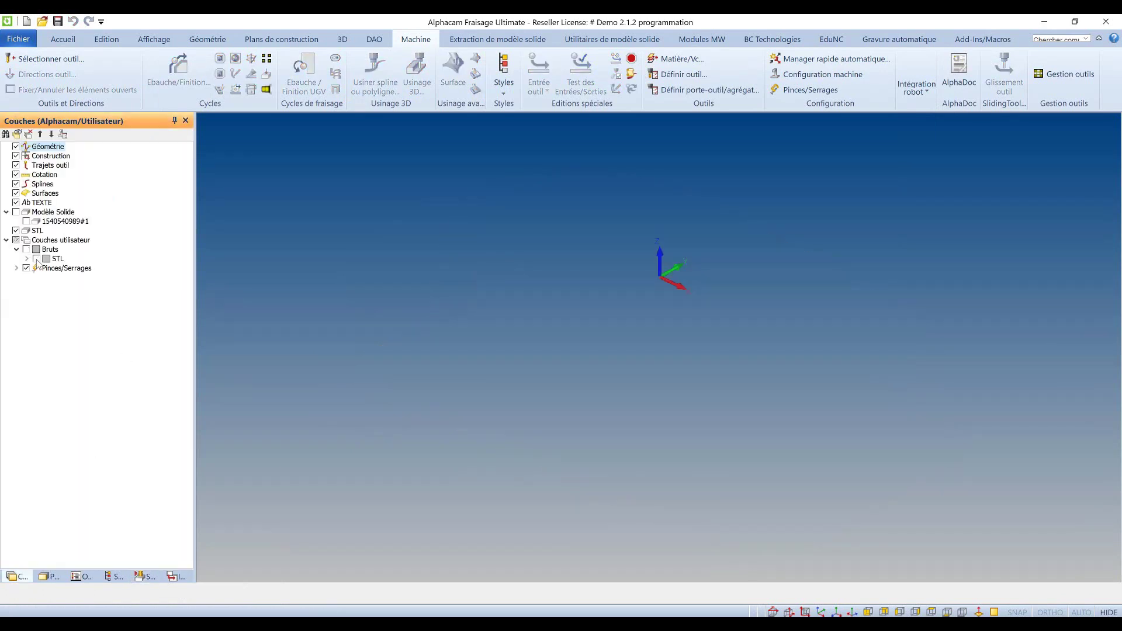
left_click(26, 221)
Create a work plane from the solid model's narrow end face beside the pocket
left_click(318, 41)
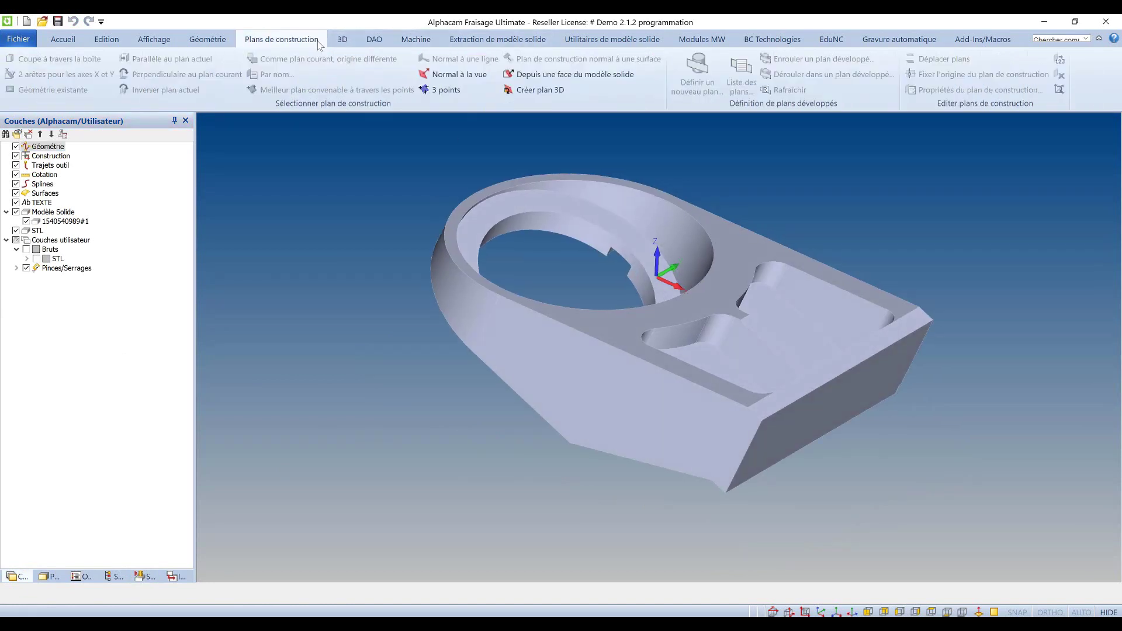
left_click(521, 76)
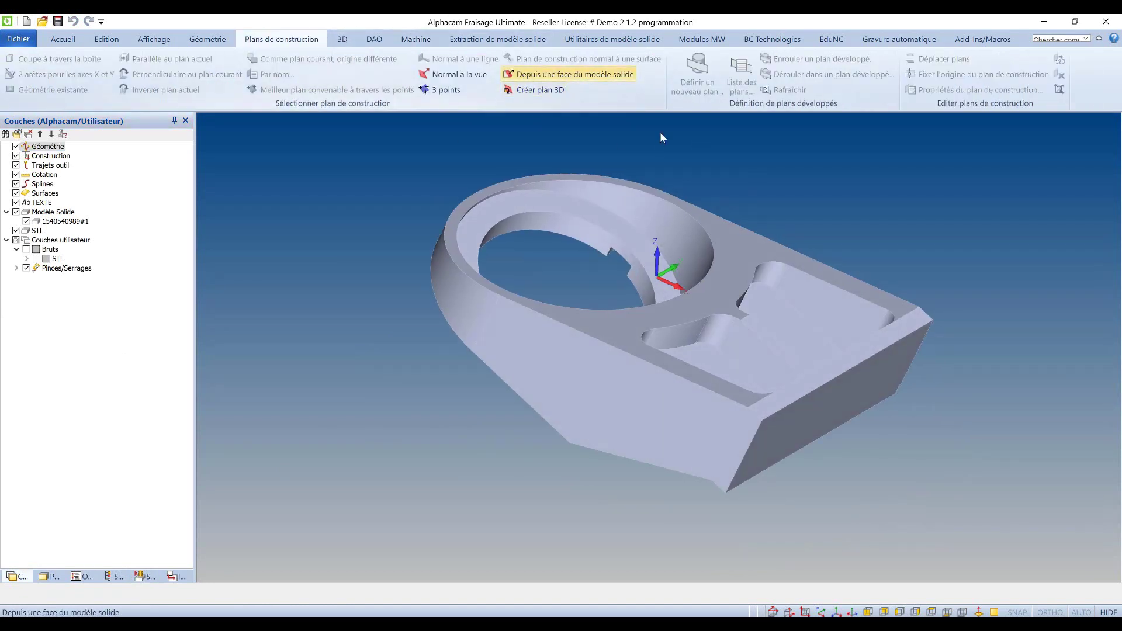
left_click(903, 337)
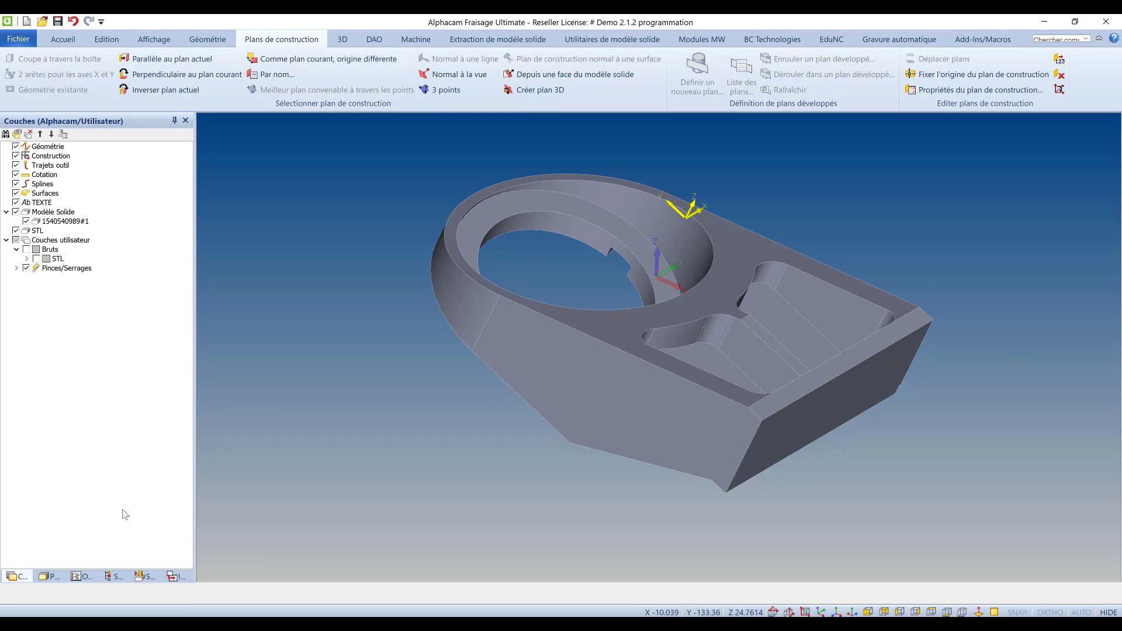
Apply the Démo4.2 machining style from the Présentation 2018 folder to the whole solid model
left_click(114, 577)
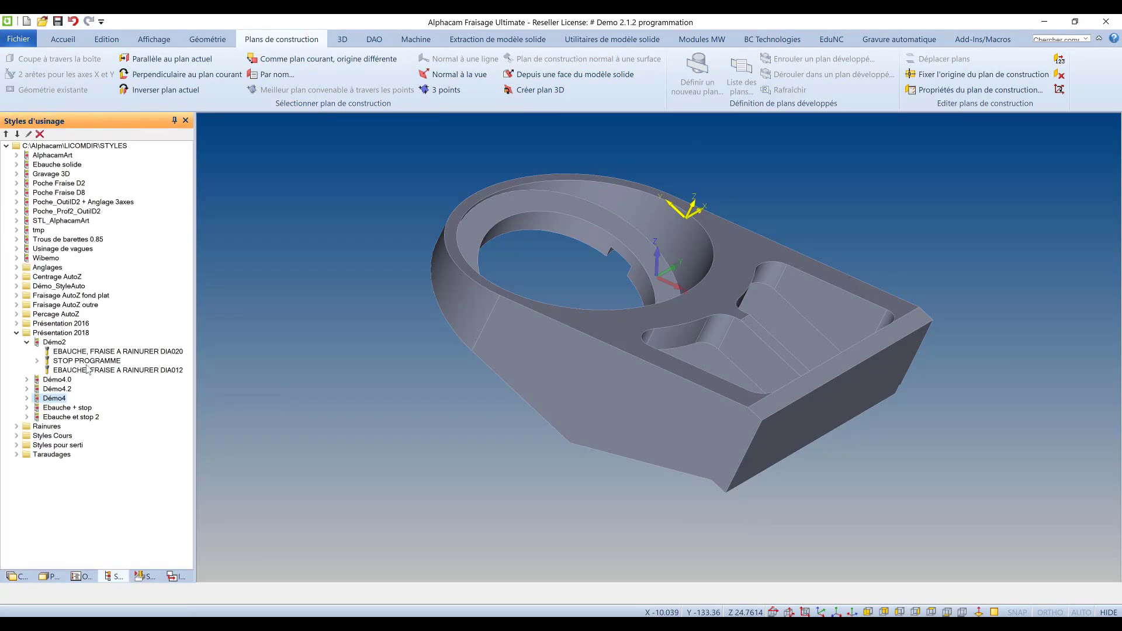
right_click(59, 389)
left_click(76, 394)
left_click(617, 354)
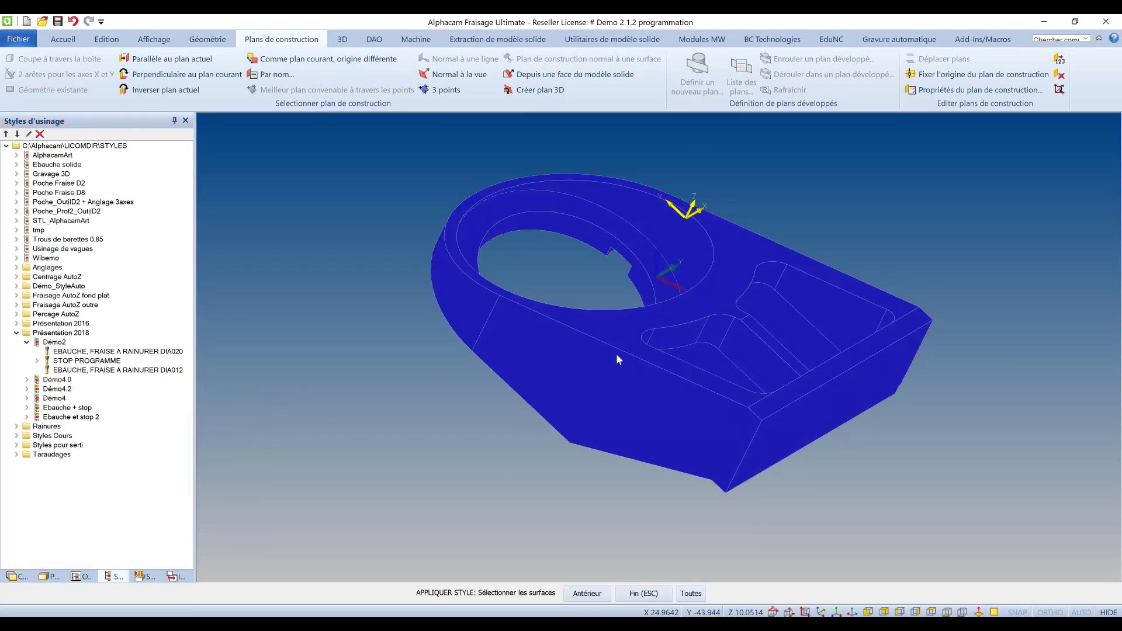
key("Escape")
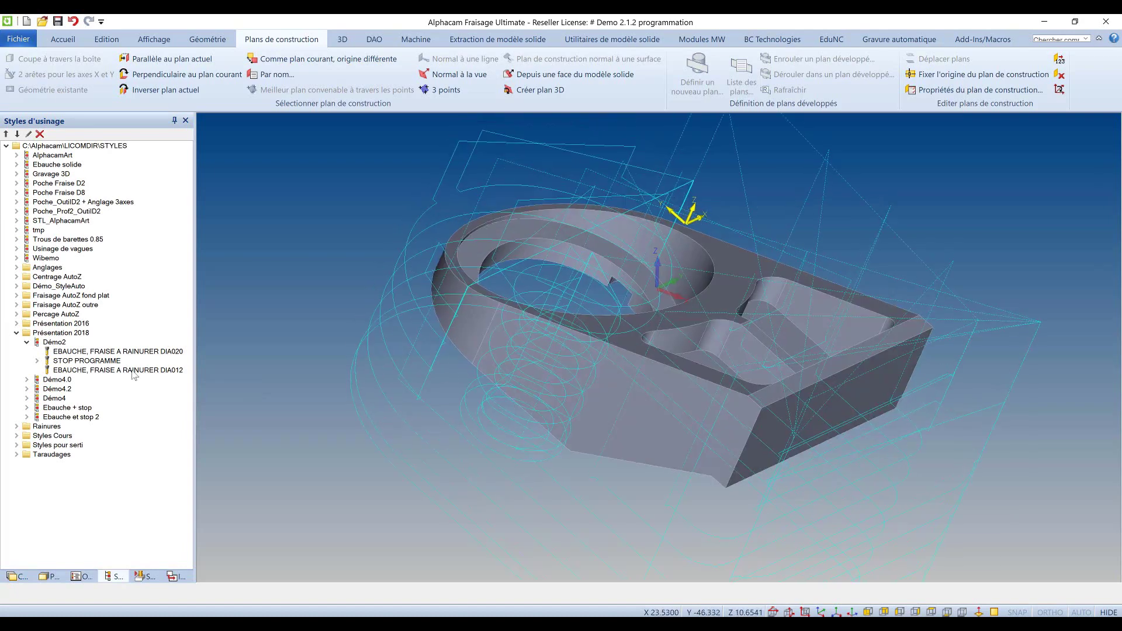
Show the STL stock layer under Bruts and view the part from the side together with its roughing toolpaths
left_click(18, 577)
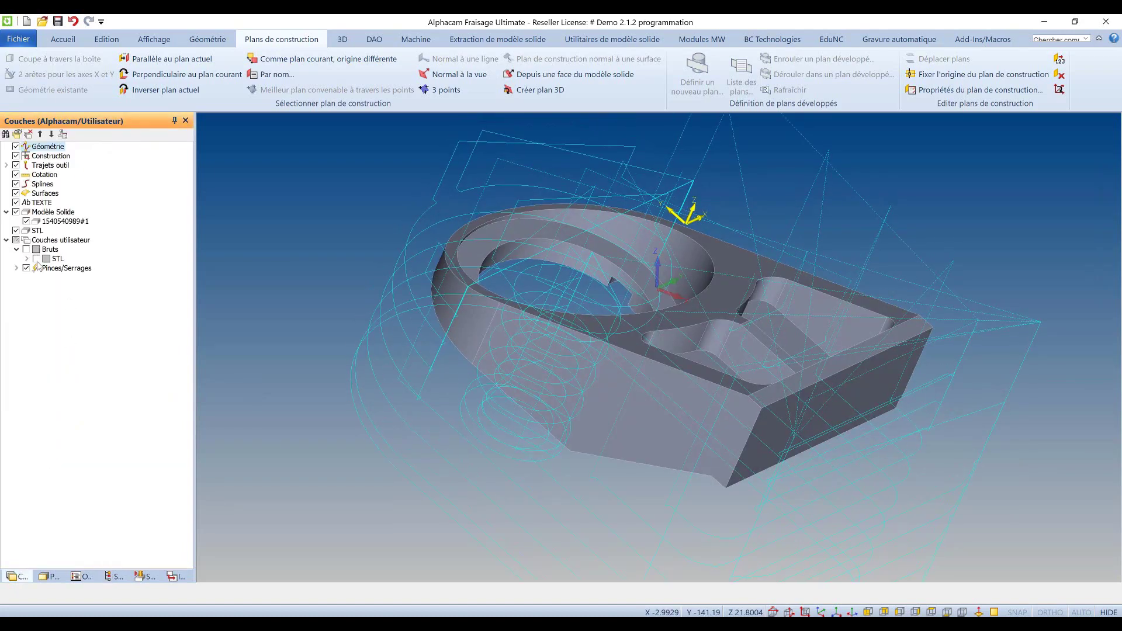
left_click(37, 259)
middle_click_drag(311, 326, 316, 471)
scroll(339, 469, "down", 1)
scroll(497, 421, "down", 2)
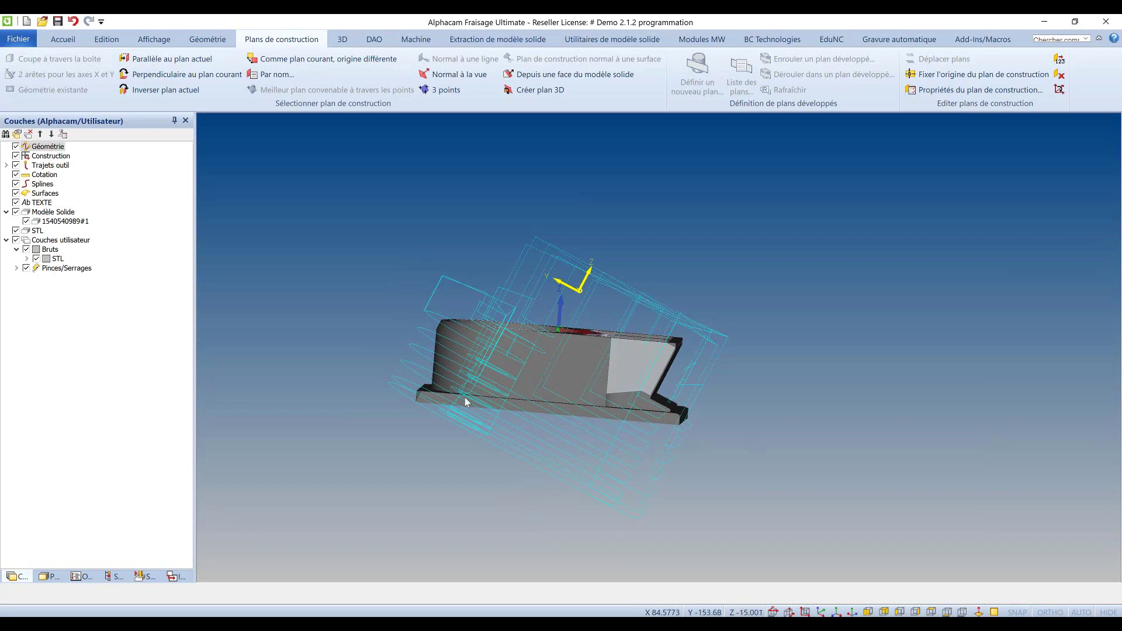
Edit the EBAUCHE operation to detect stock zones without material, and recalculate it despite the maximum tool depth being exceeded
left_click(82, 576)
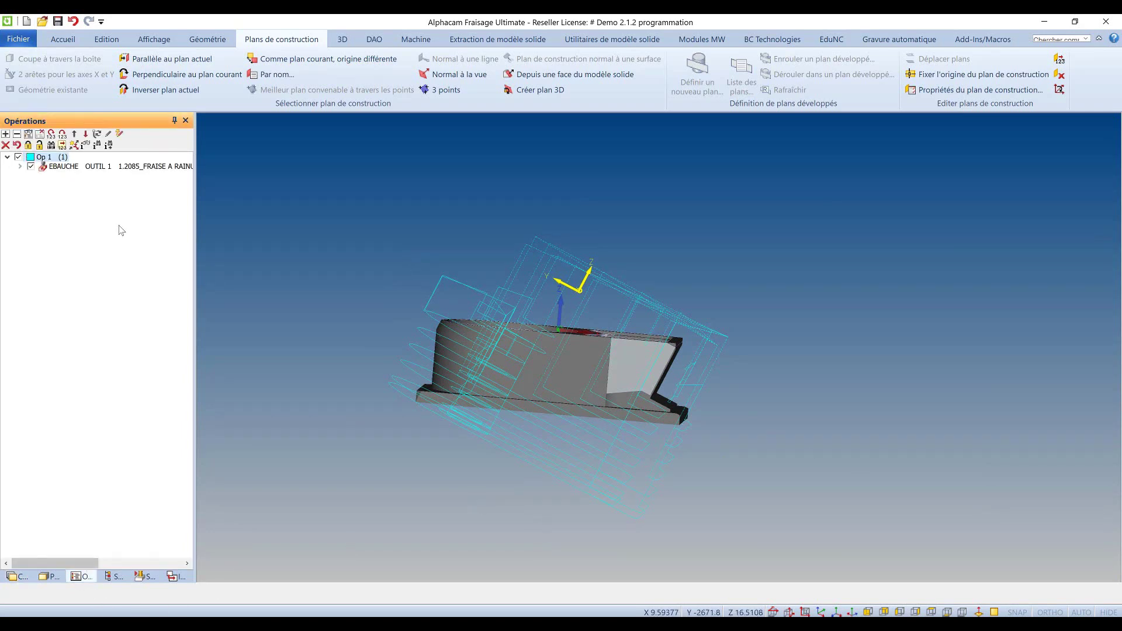
right_click(106, 169)
left_click(120, 176)
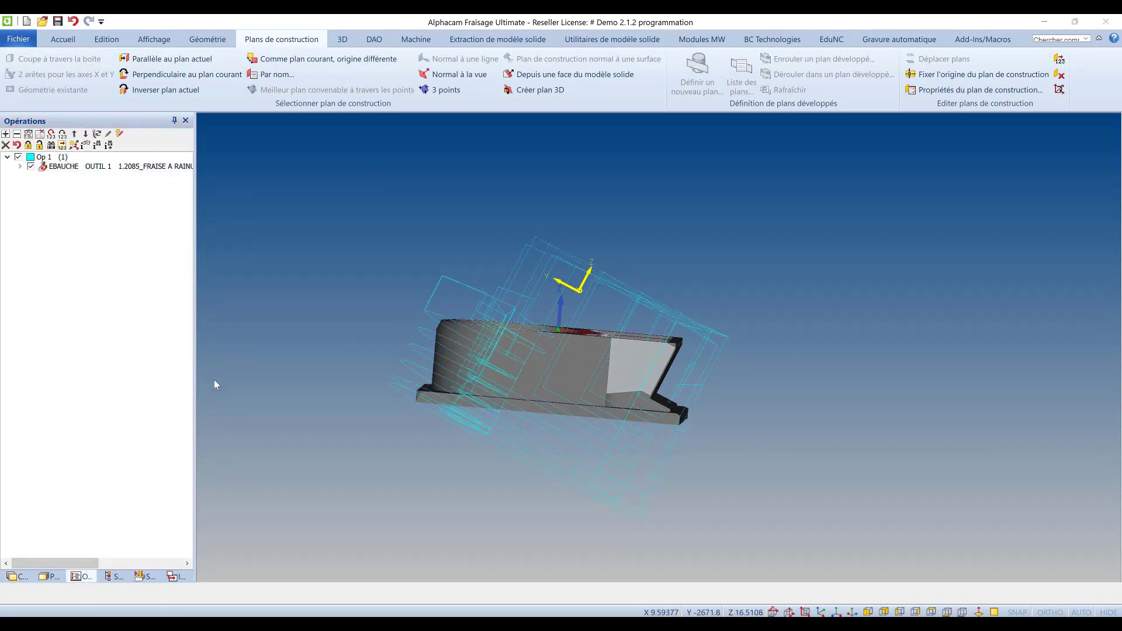
left_click(203, 412)
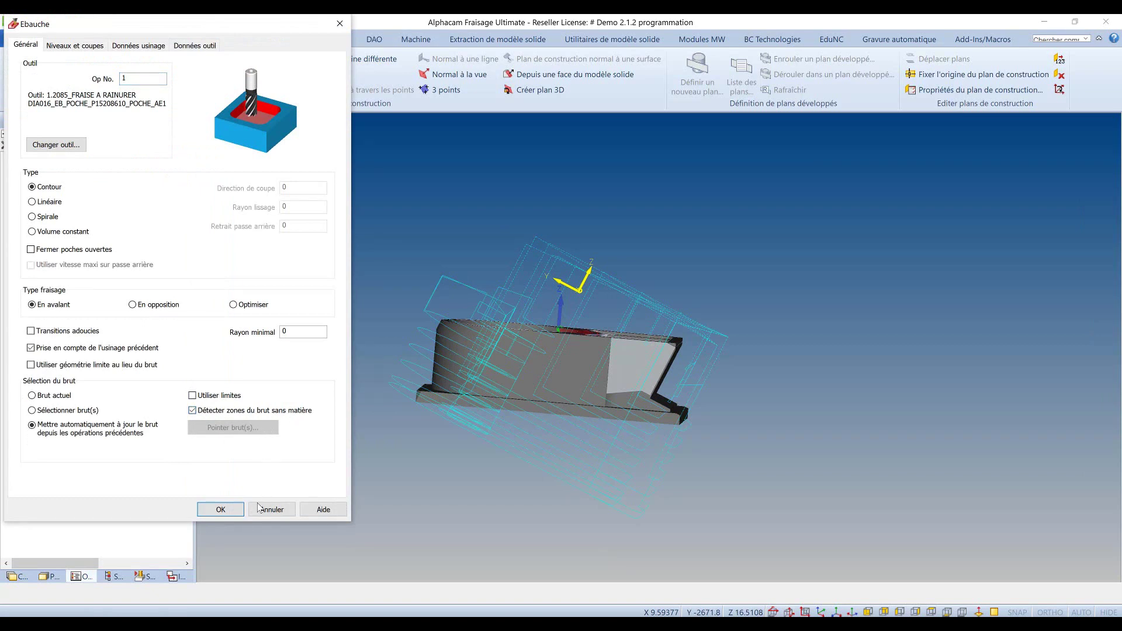
left_click(221, 510)
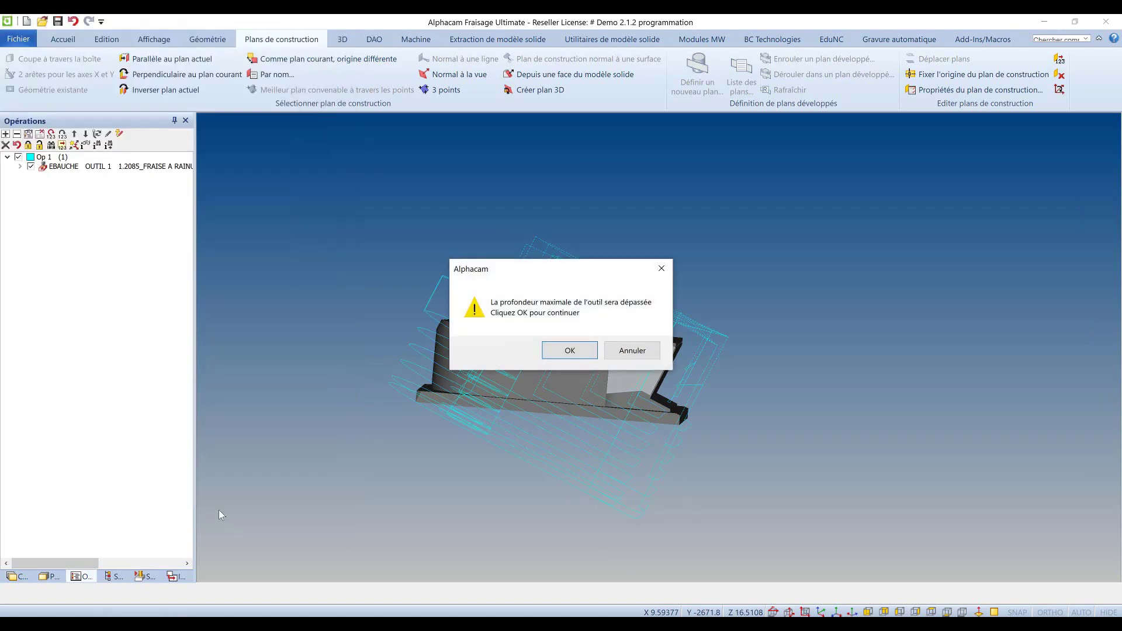
left_click(578, 352)
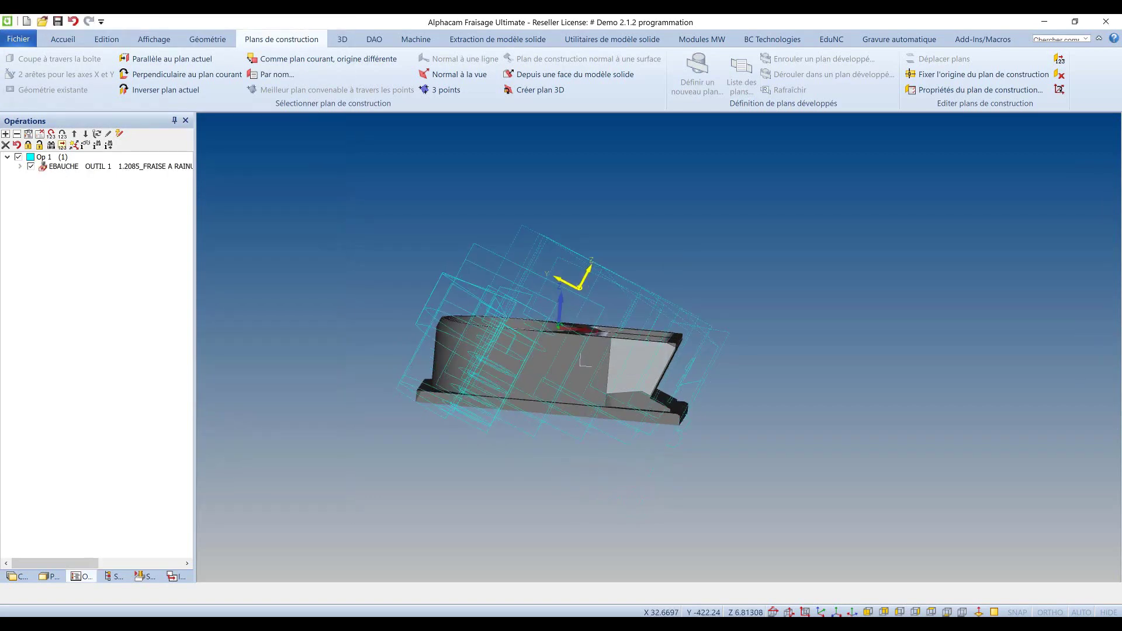
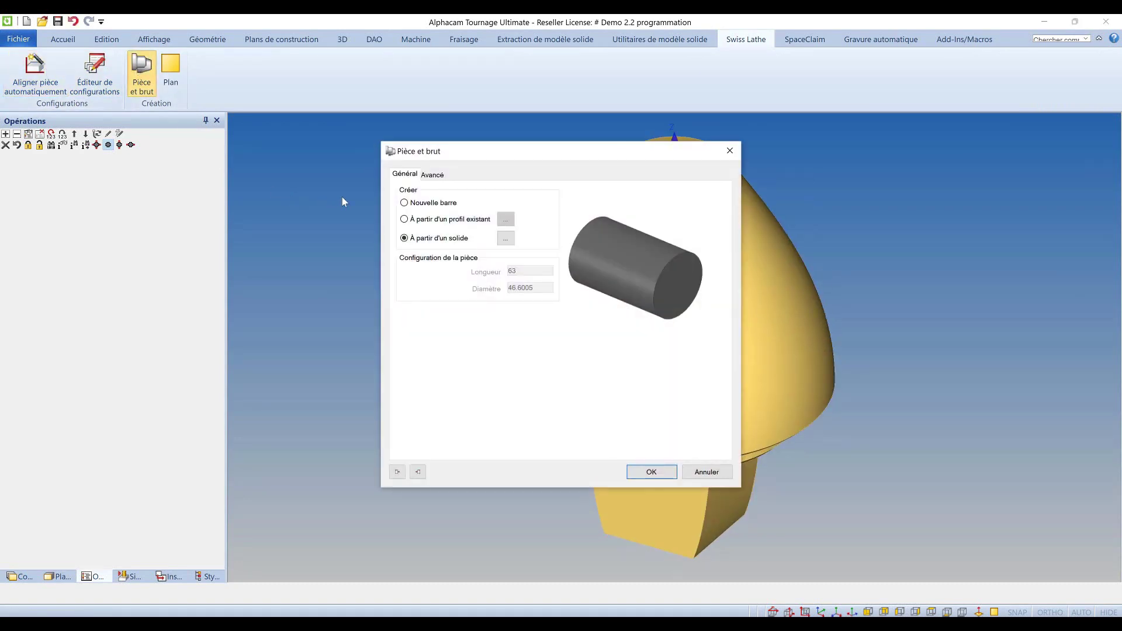
Create the turning part and bar stock in Demo 2.2 programmation from the solid model
left_click(513, 240)
left_click(699, 280)
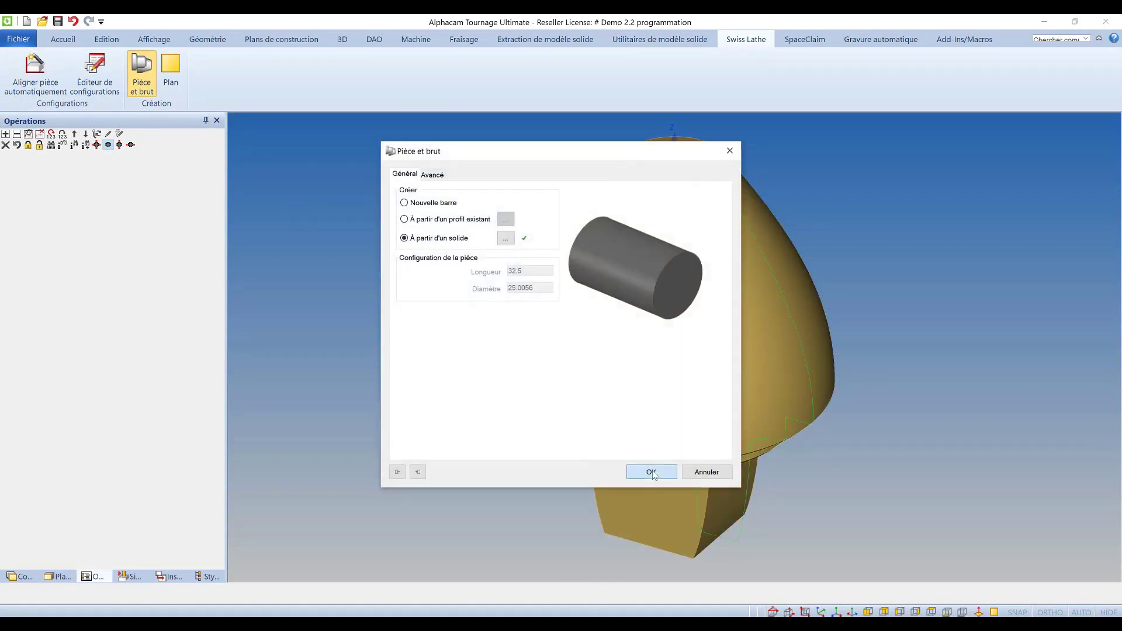
left_click(653, 472)
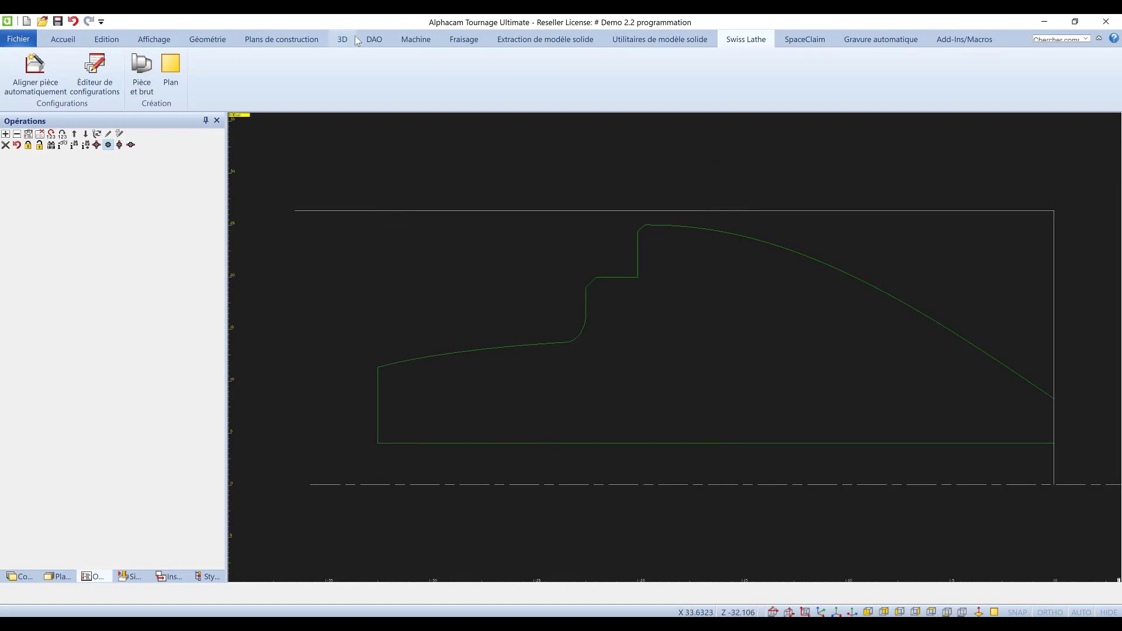
Select the drill Meche a.r dia 04.0 from the 05 Fraisage general-purpose drills, keeping its default tool settings
left_click(414, 41)
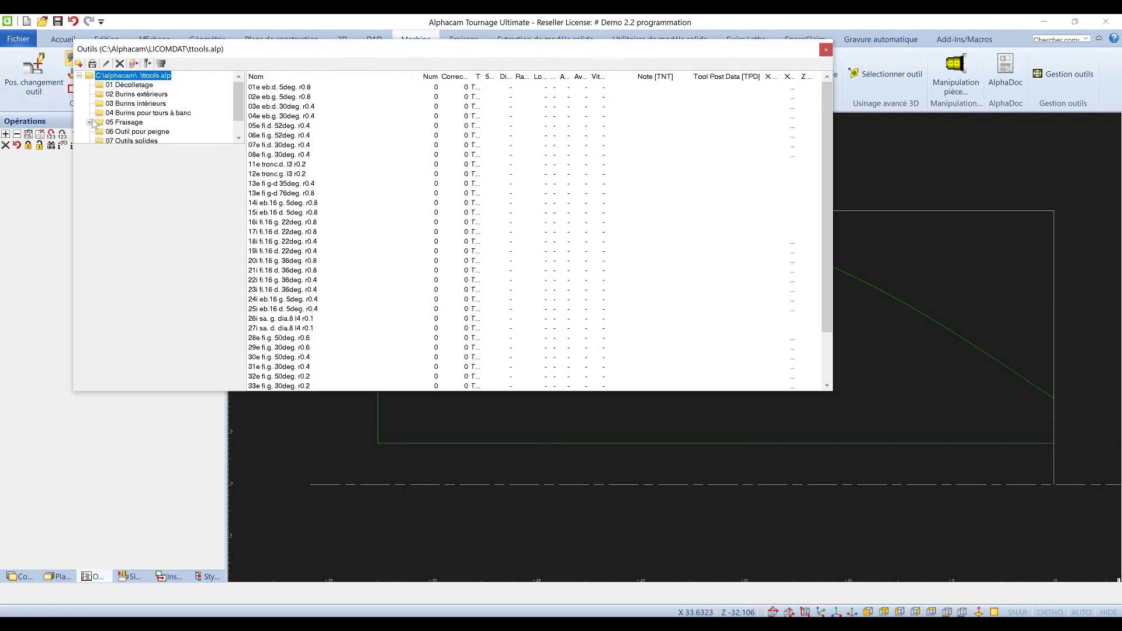
left_click(89, 123)
scroll(162, 124, "down", 5)
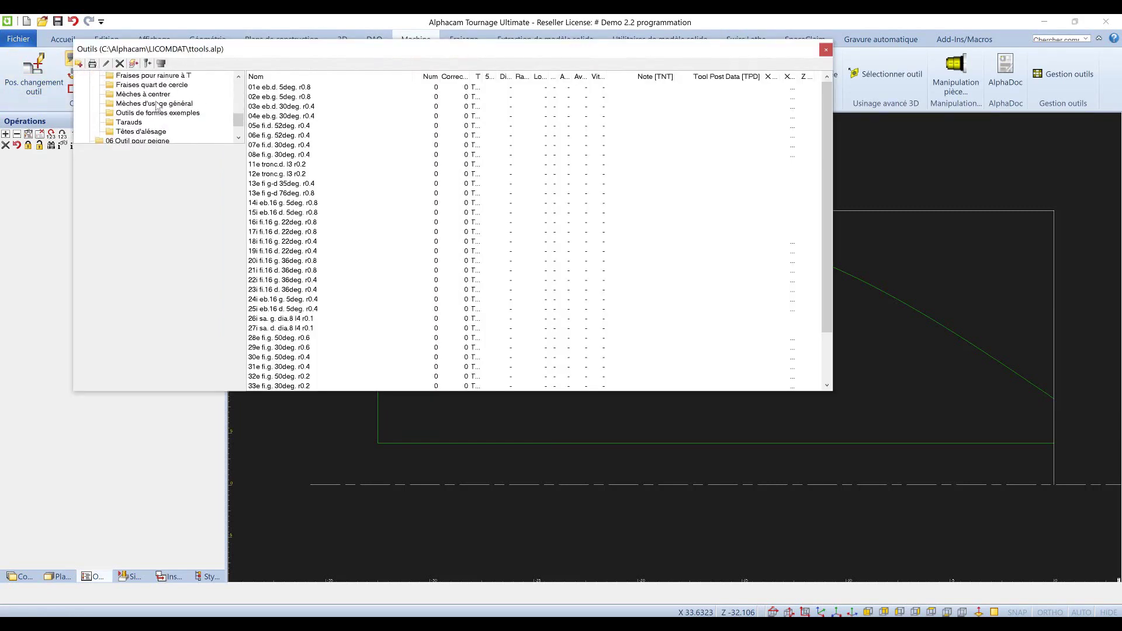
left_click(156, 105)
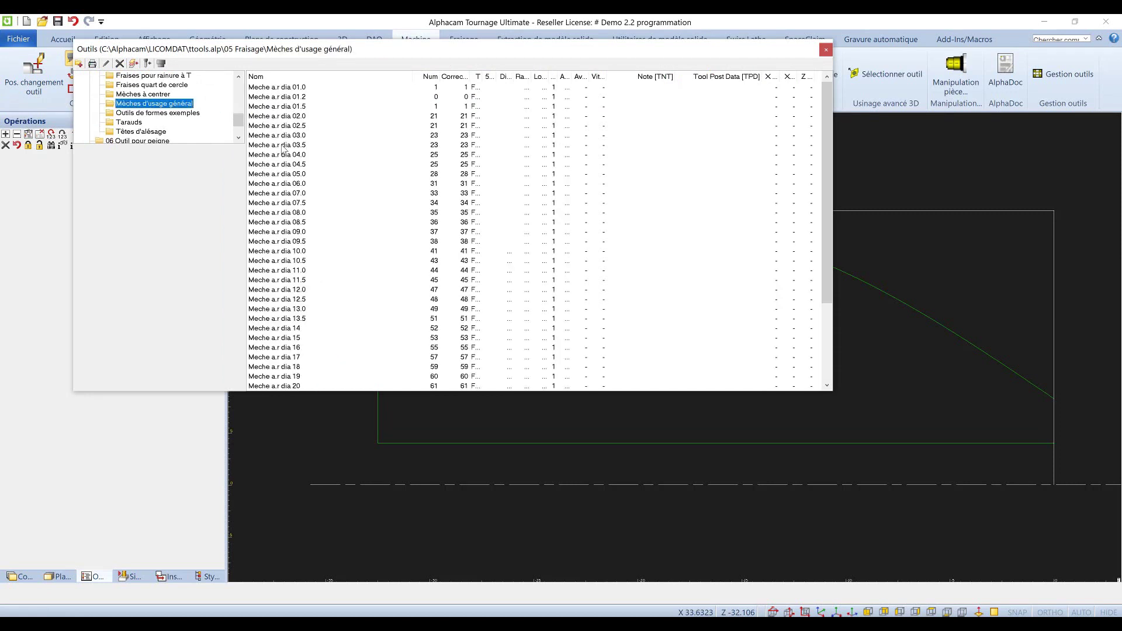
double_click(280, 155)
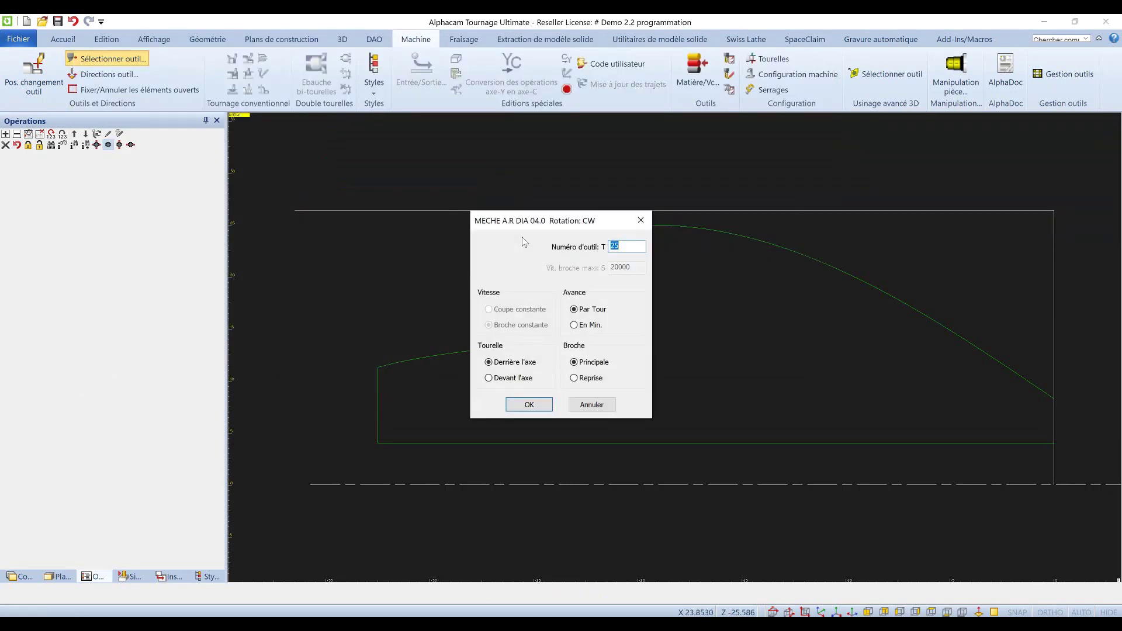
key("Return")
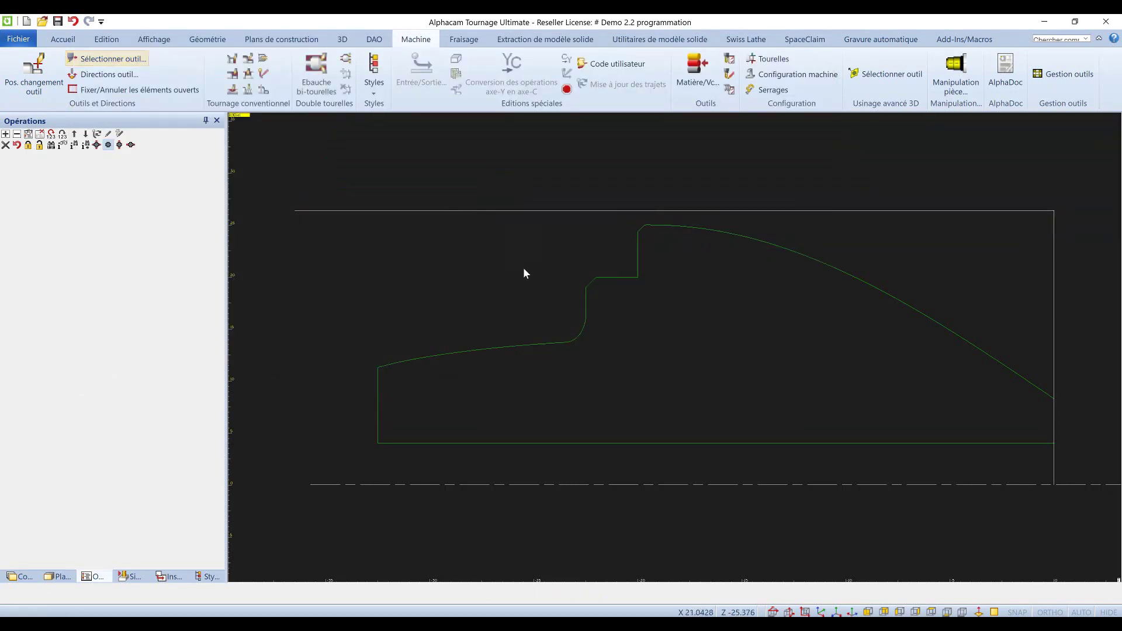
Set up a centre drilling of type DEBOURRAGE with the hole bottom at the profile's far end, -32.5, and a peck distance of 2
left_click(264, 60)
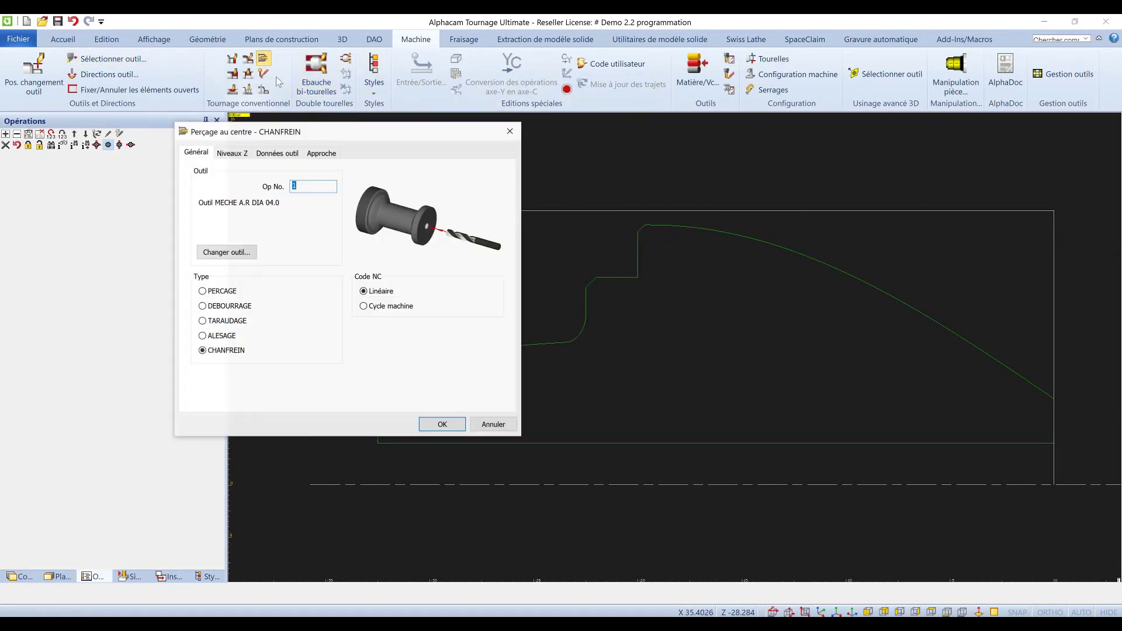
left_click(227, 308)
left_click(233, 152)
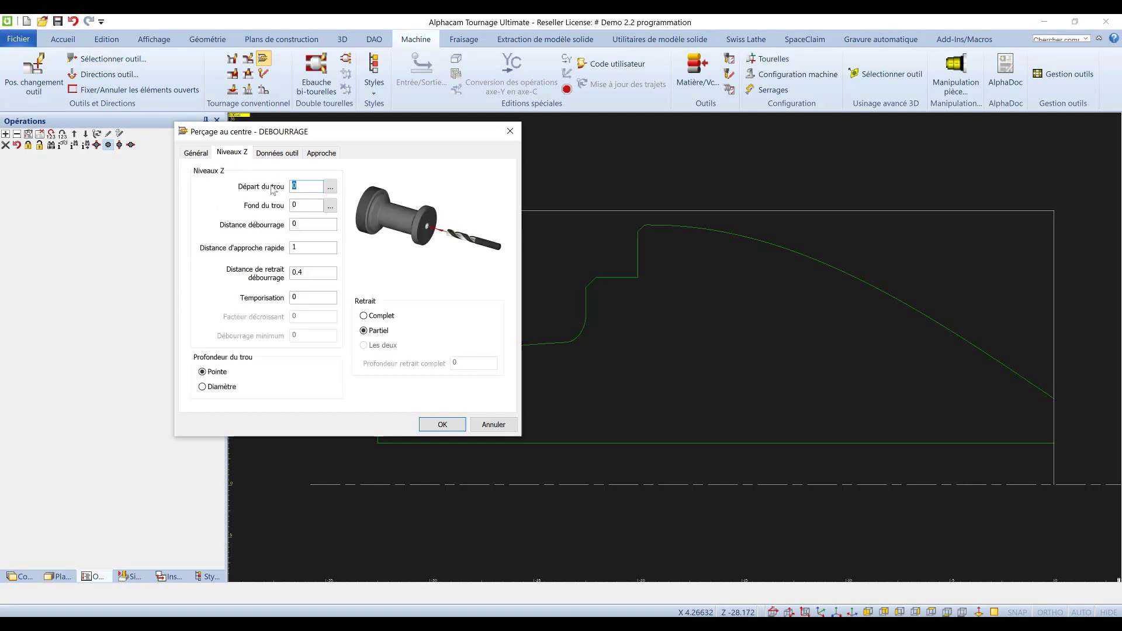
left_click(330, 206)
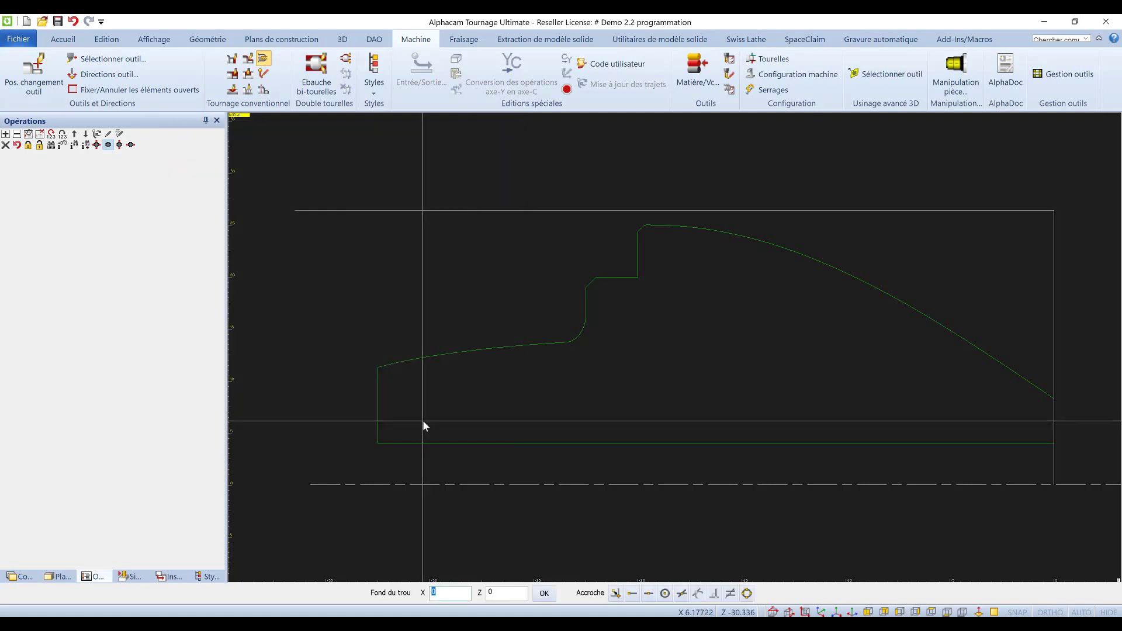
left_click(389, 443)
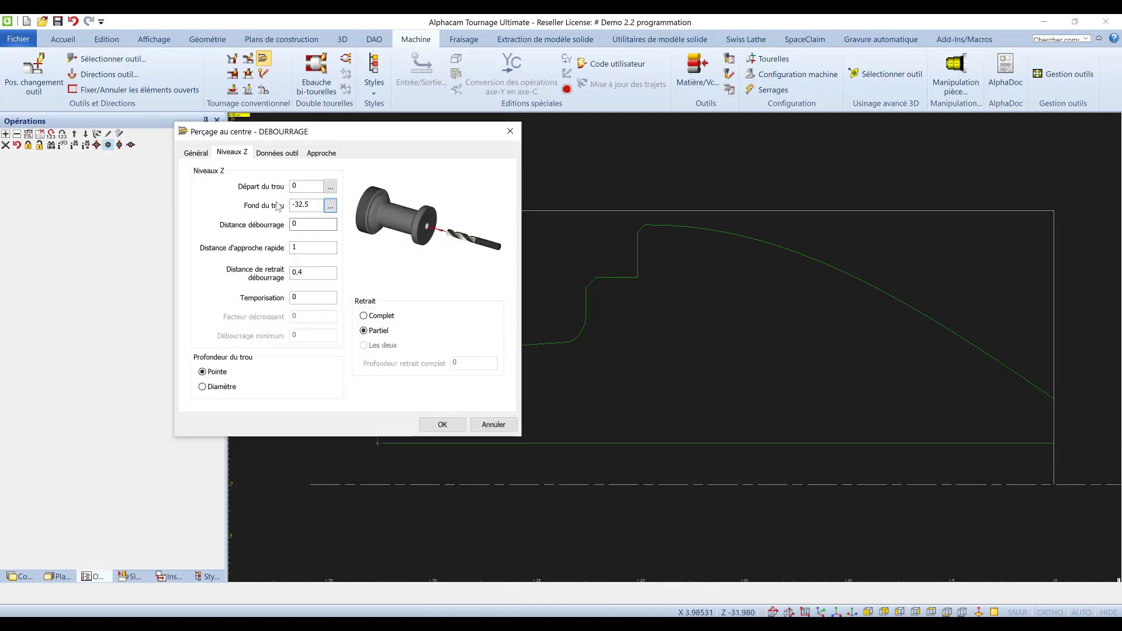
double_click(301, 225)
type("2")
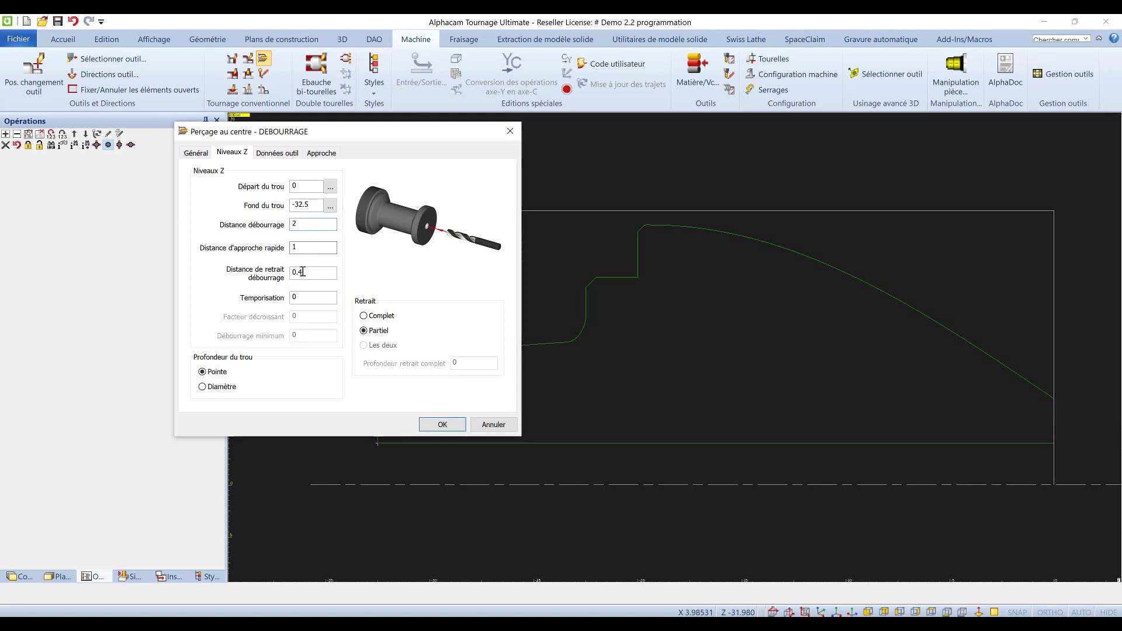
double_click(315, 297)
Give the centre drilling an XZ approach and generate its toolpath
left_click(278, 153)
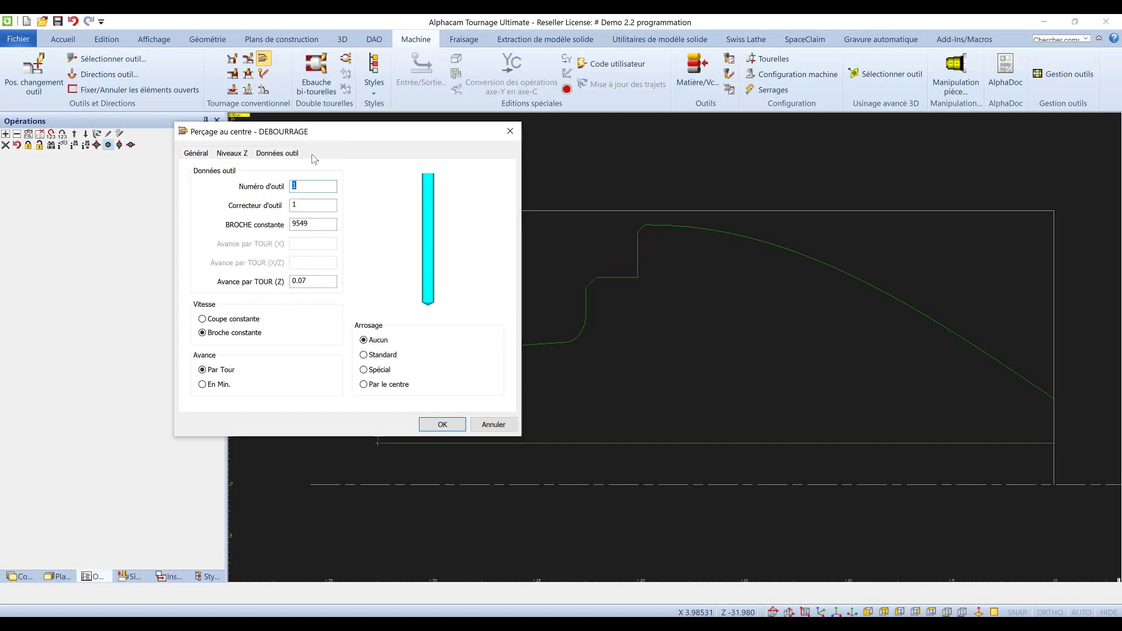
left_click(319, 153)
left_click(269, 219)
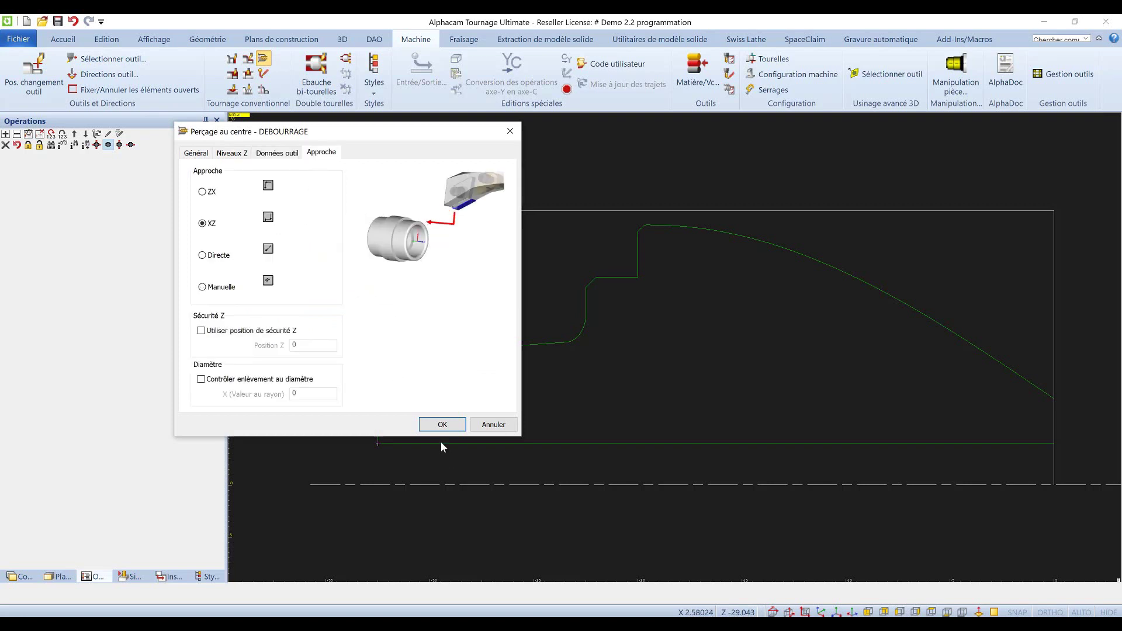
left_click(443, 425)
Set the rapid retract of the centre drilling operation to ZX
right_click(103, 167)
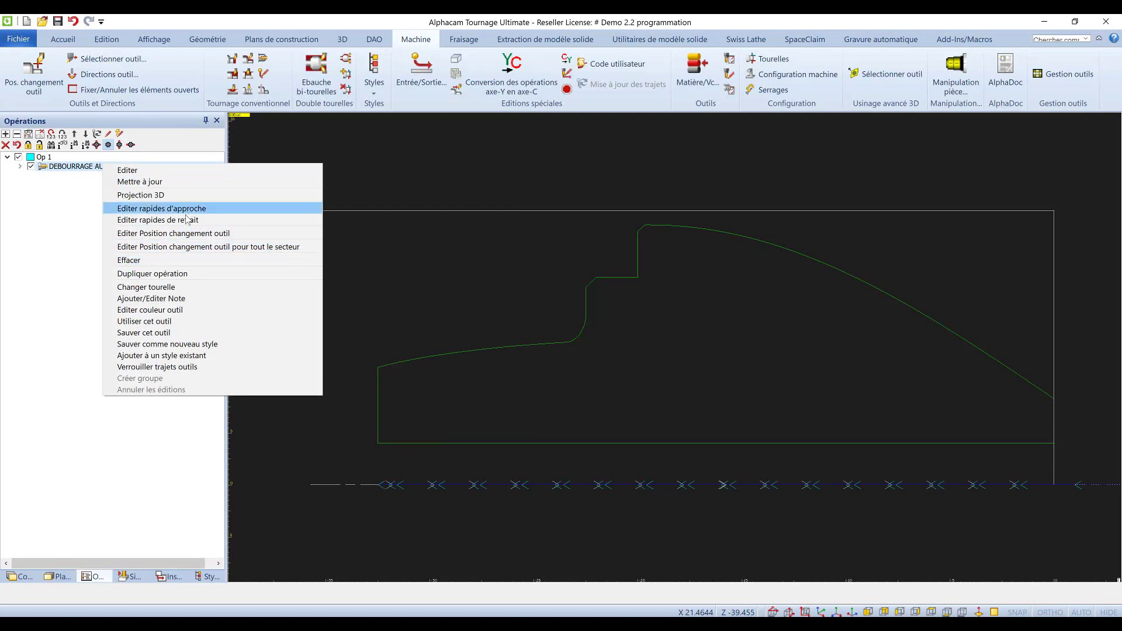
left_click(187, 220)
left_click(529, 241)
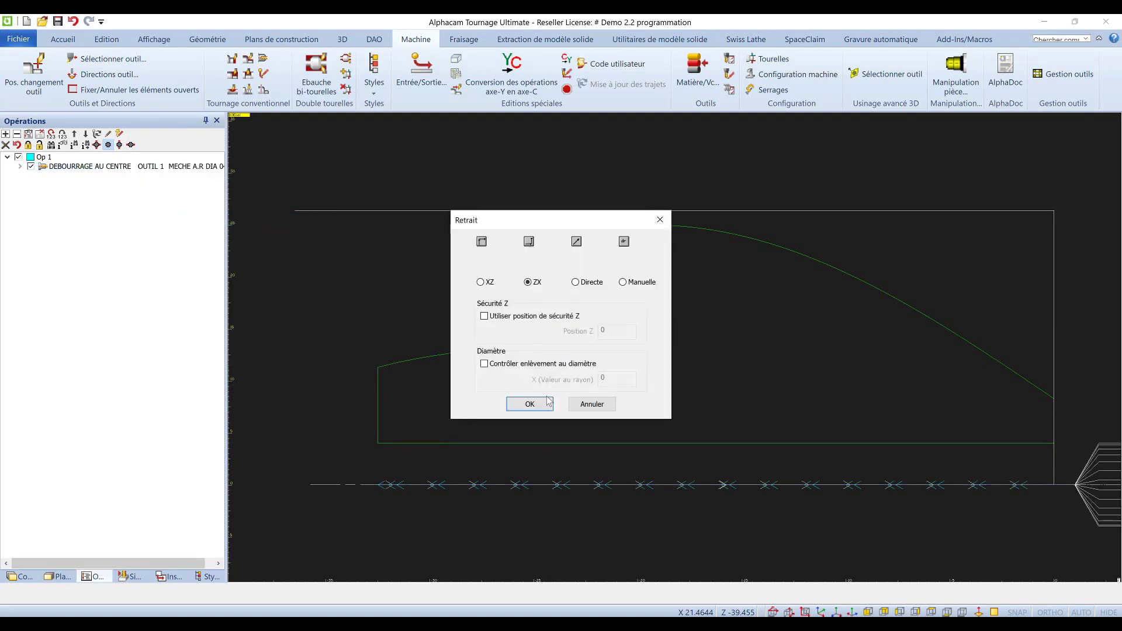
left_click(541, 404)
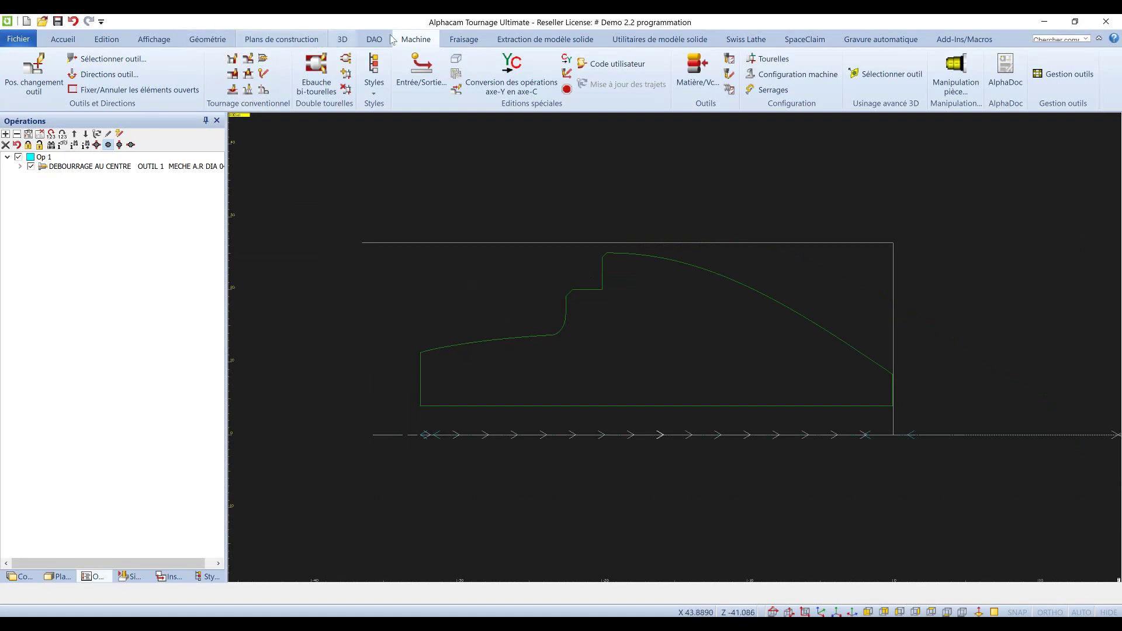
Select the ball-nose cutter Fraise à bout hémisphérique dia 06 as the active tool with its default settings
left_click(114, 60)
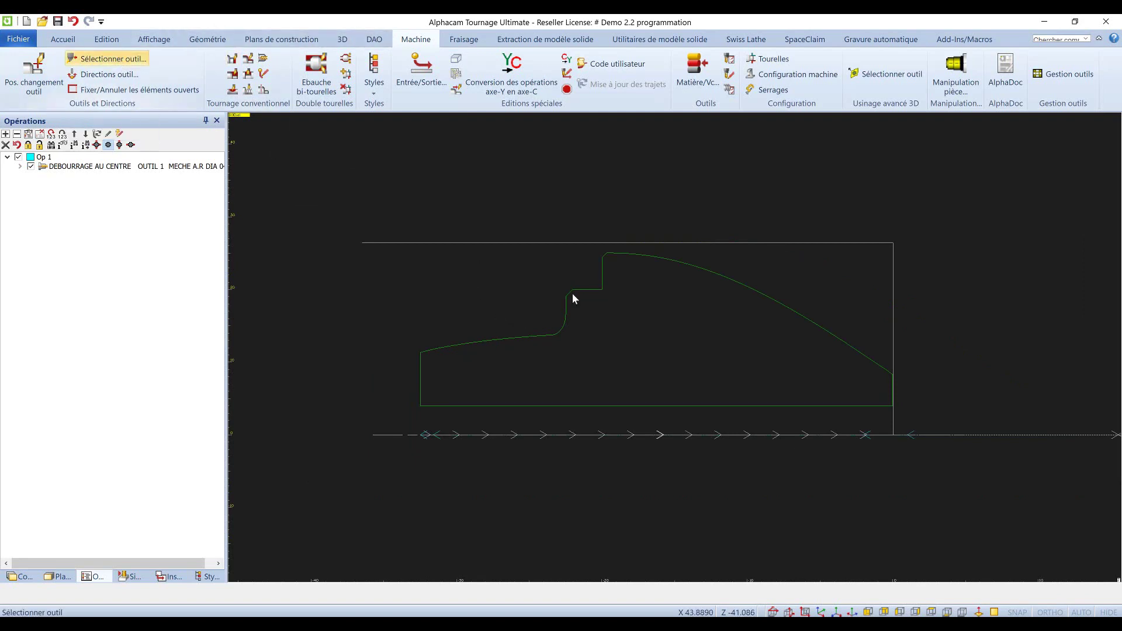
scroll(178, 107, "up", 2)
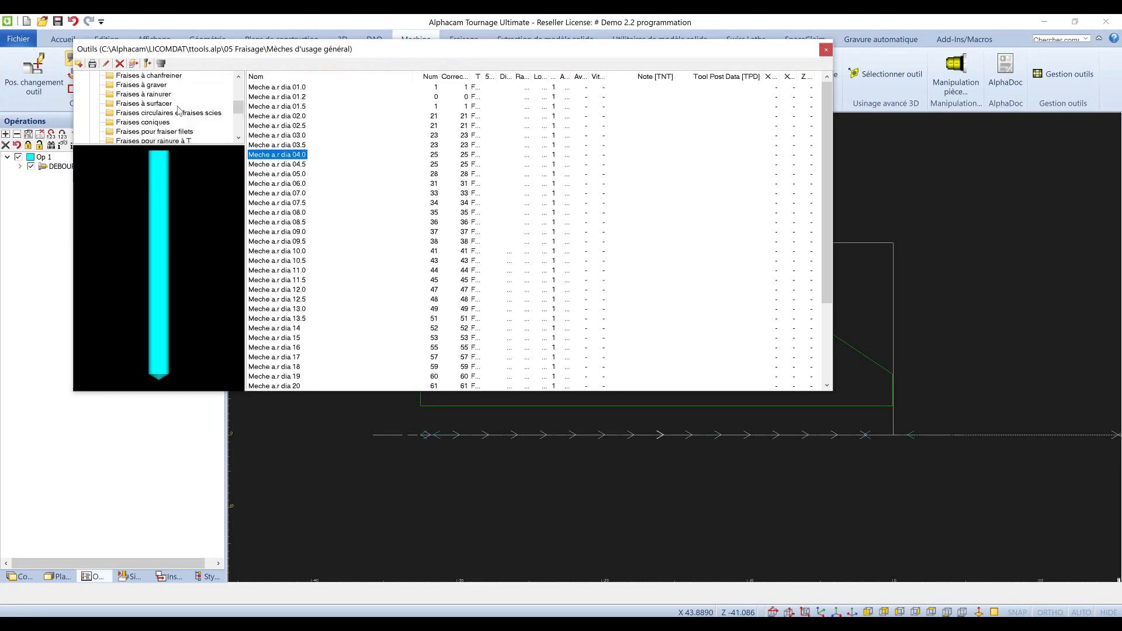
scroll(167, 104, "up", 2)
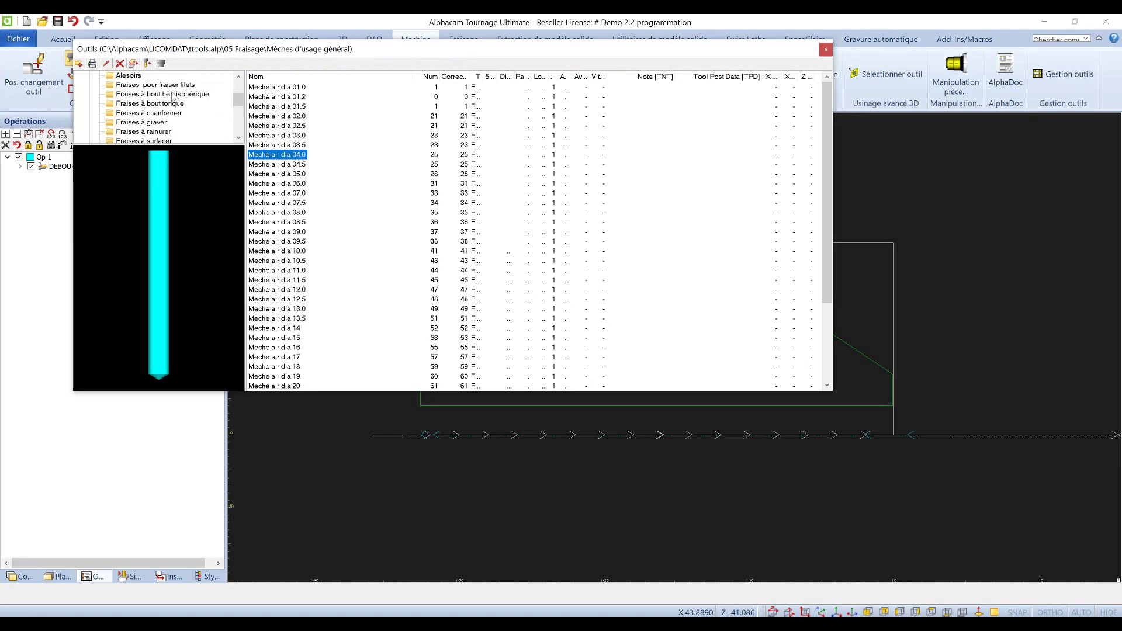
left_click(168, 95)
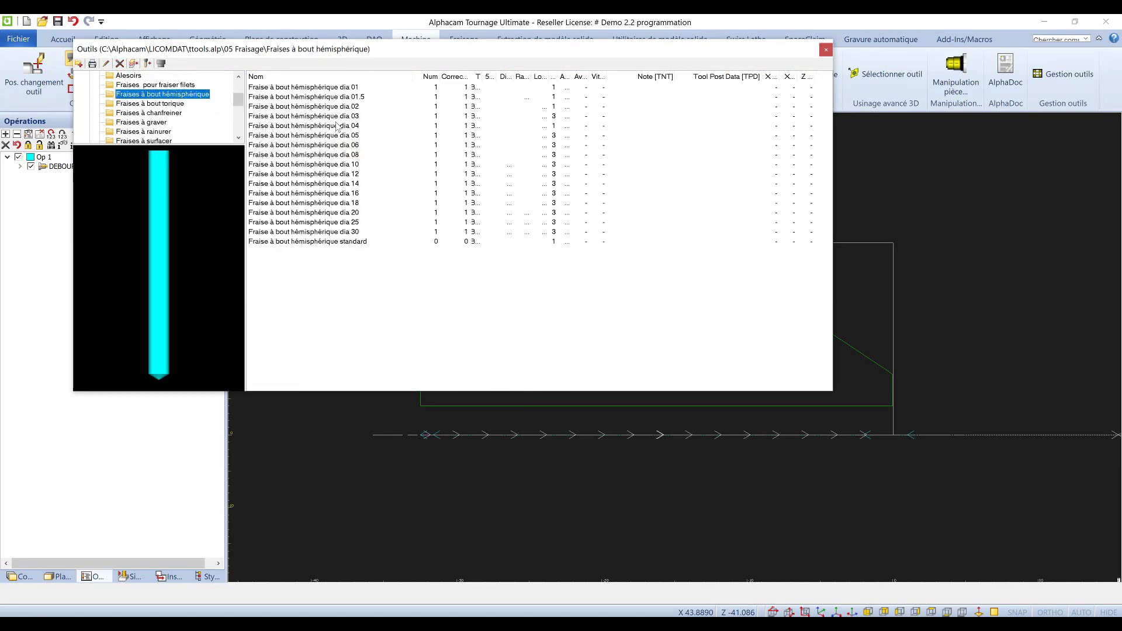
double_click(334, 145)
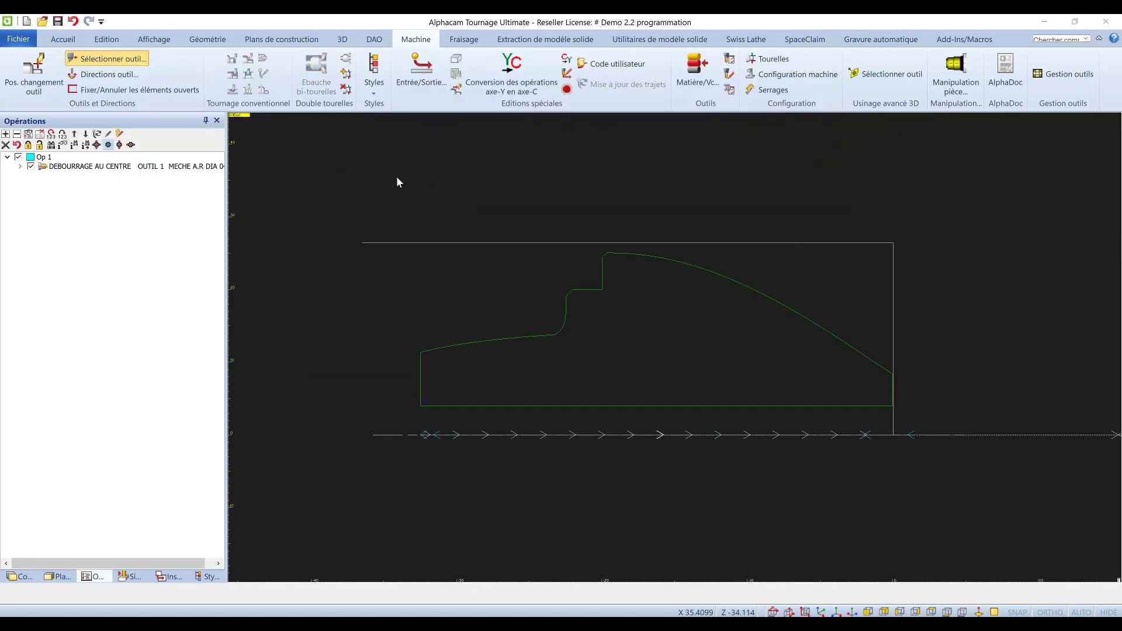
left_click(530, 406)
Display only the solid model layer and switch to an isometric view of the part
left_click(17, 577)
left_click(17, 212)
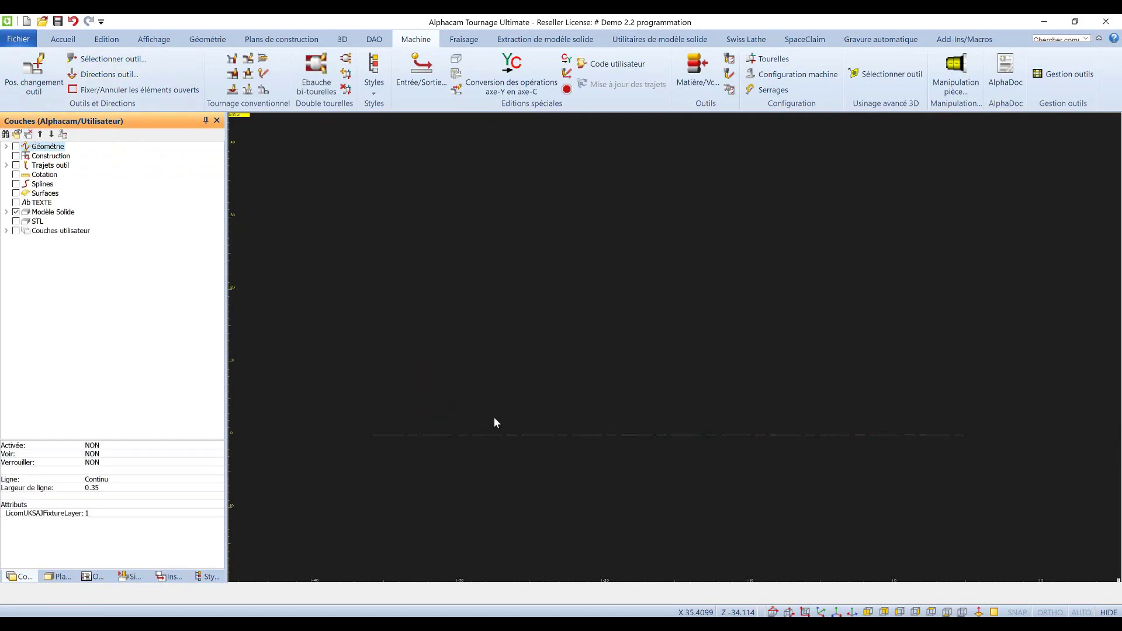
left_click(822, 612)
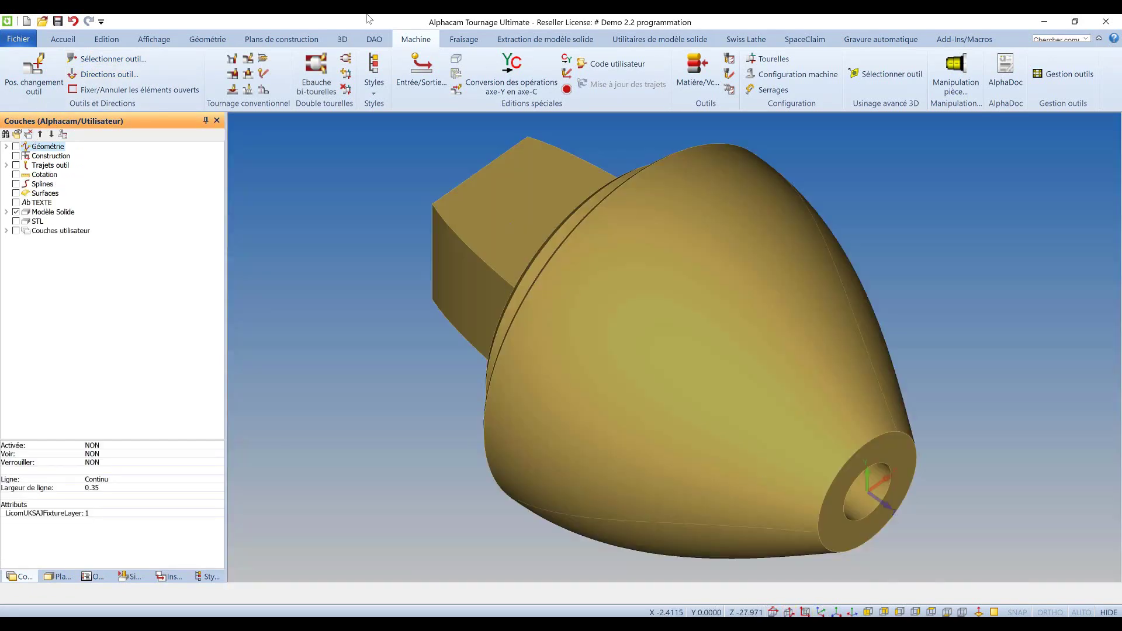
Cancel the active work plane so that the solid model is no longer tied to it
left_click(279, 40)
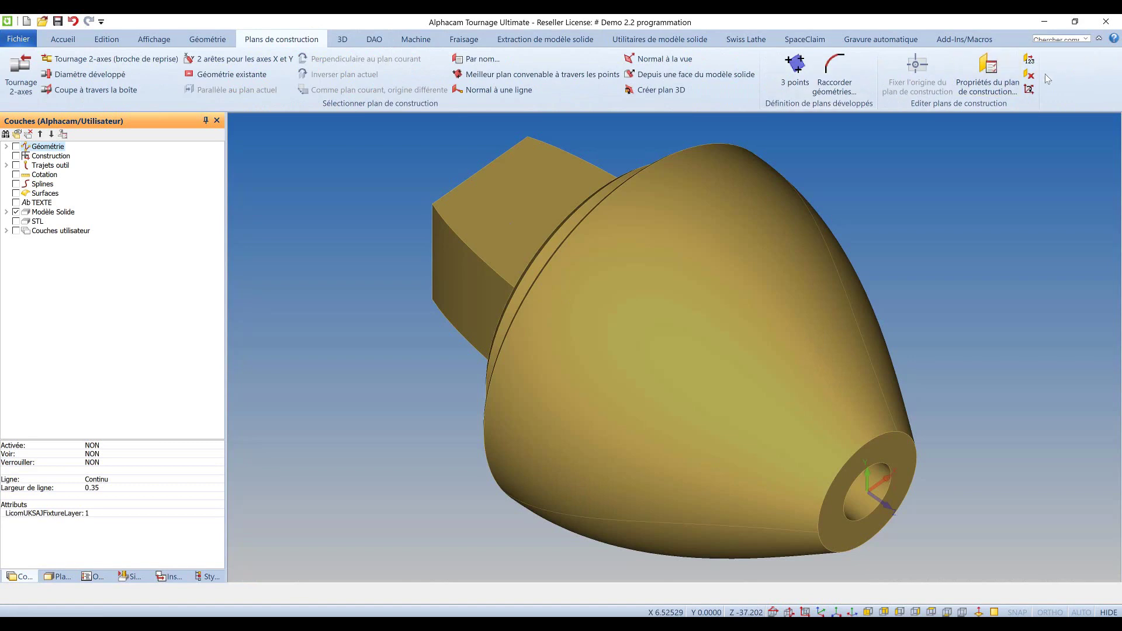
left_click(1030, 74)
scroll(321, 401, "down", 2)
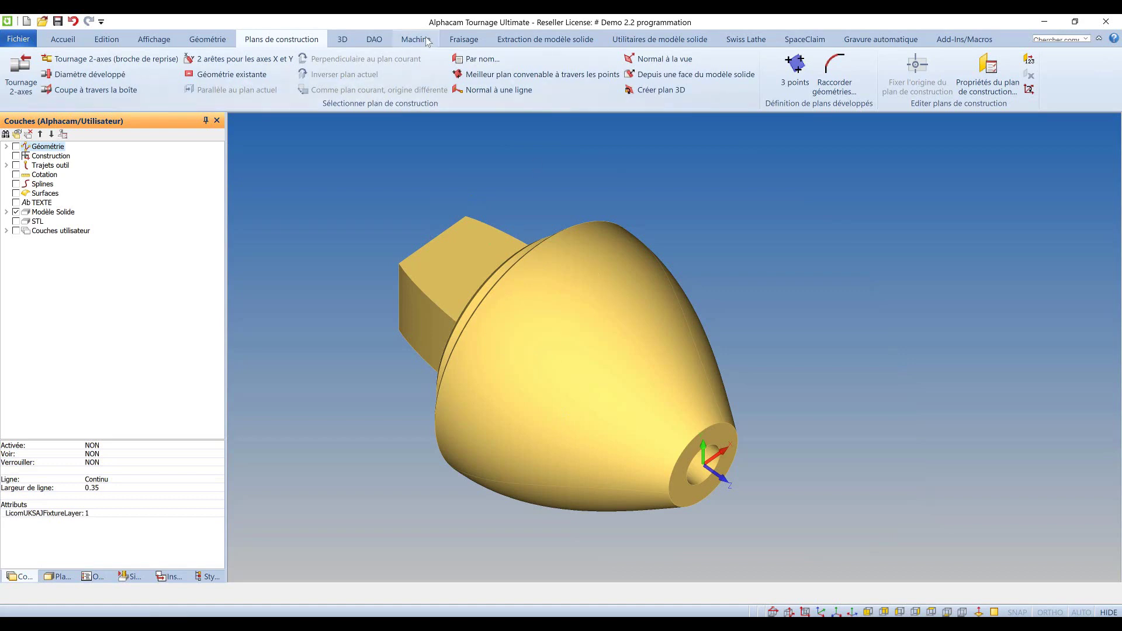
Start a 4-axes (XY rot) 3D machining operation with the Profil parallèle strategy and Axe C method, choosing the part's solid as the finish body
left_click(466, 41)
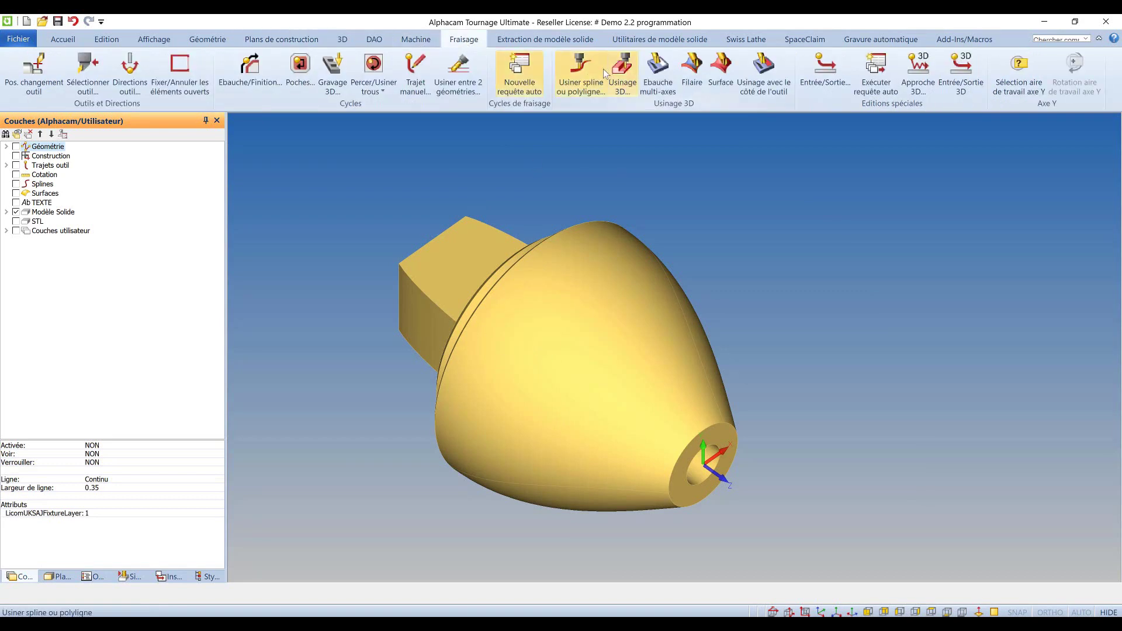
left_click(623, 67)
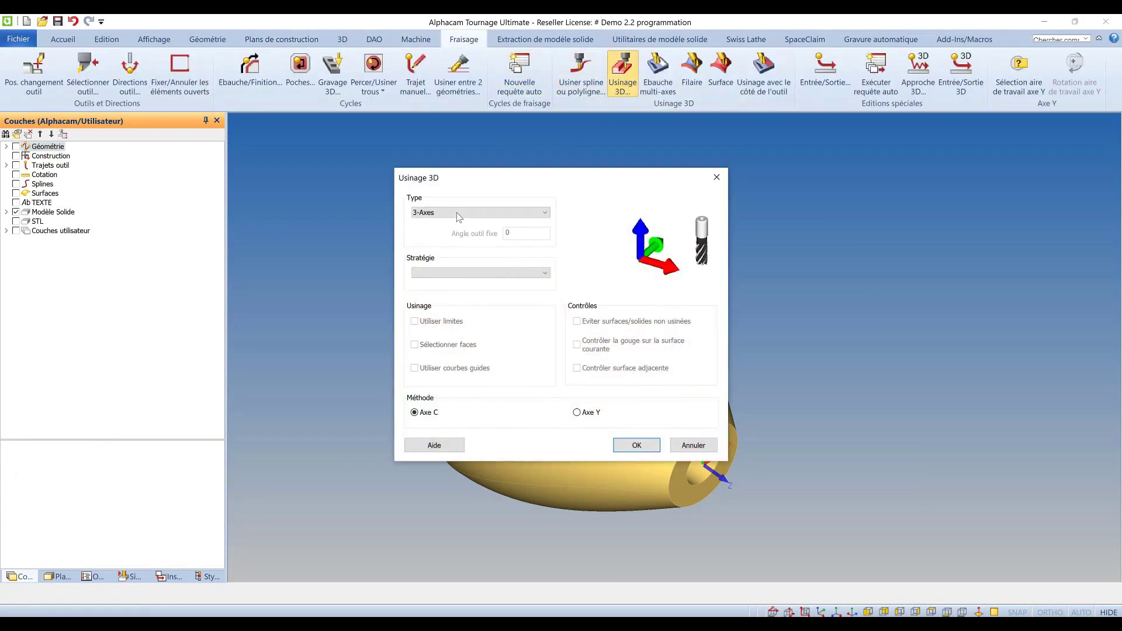
left_click(460, 213)
left_click(457, 248)
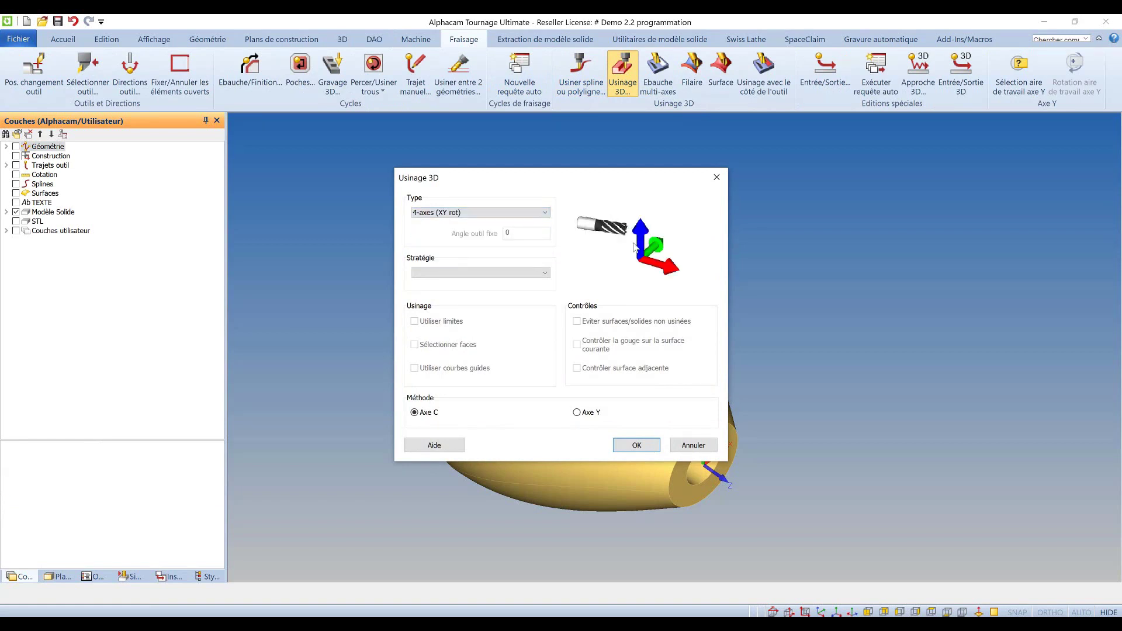
left_click(479, 275)
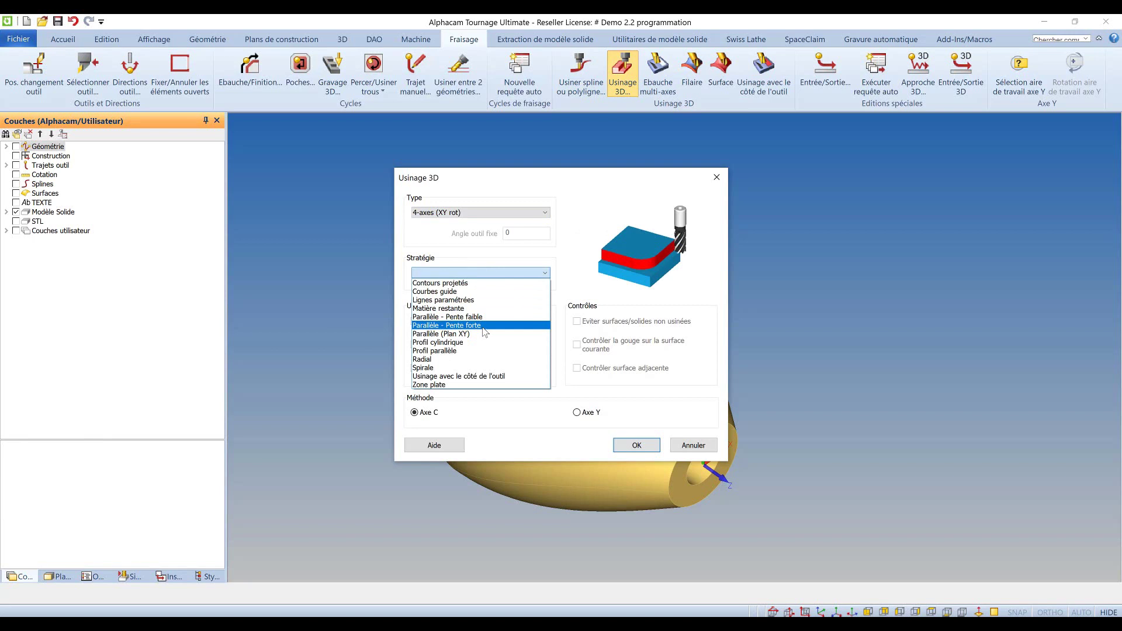
left_click(456, 351)
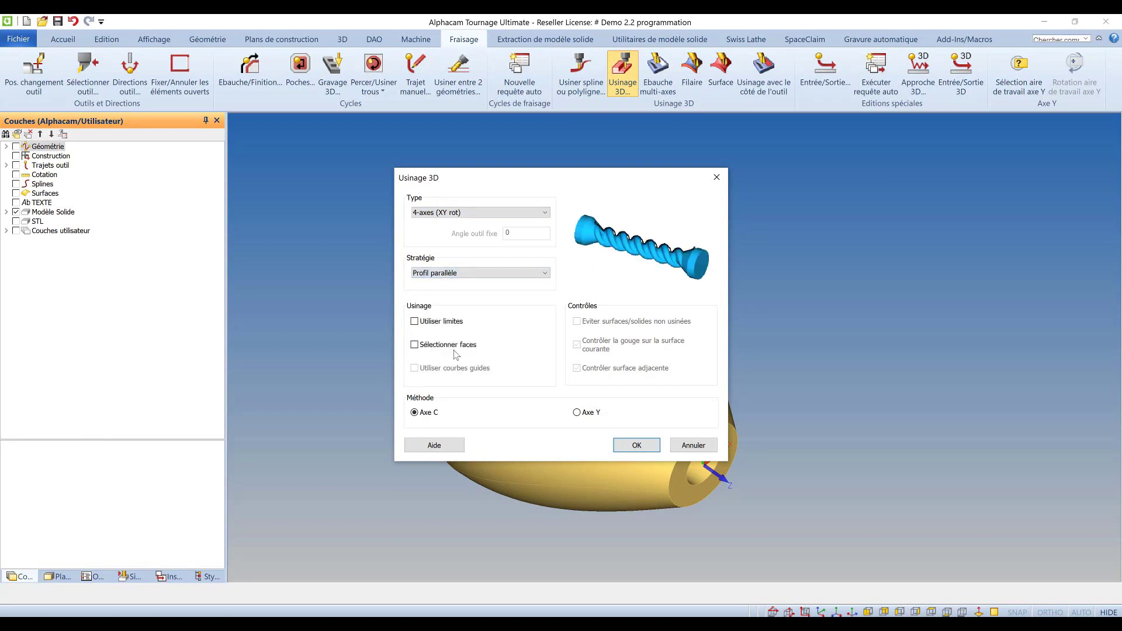
left_click(631, 448)
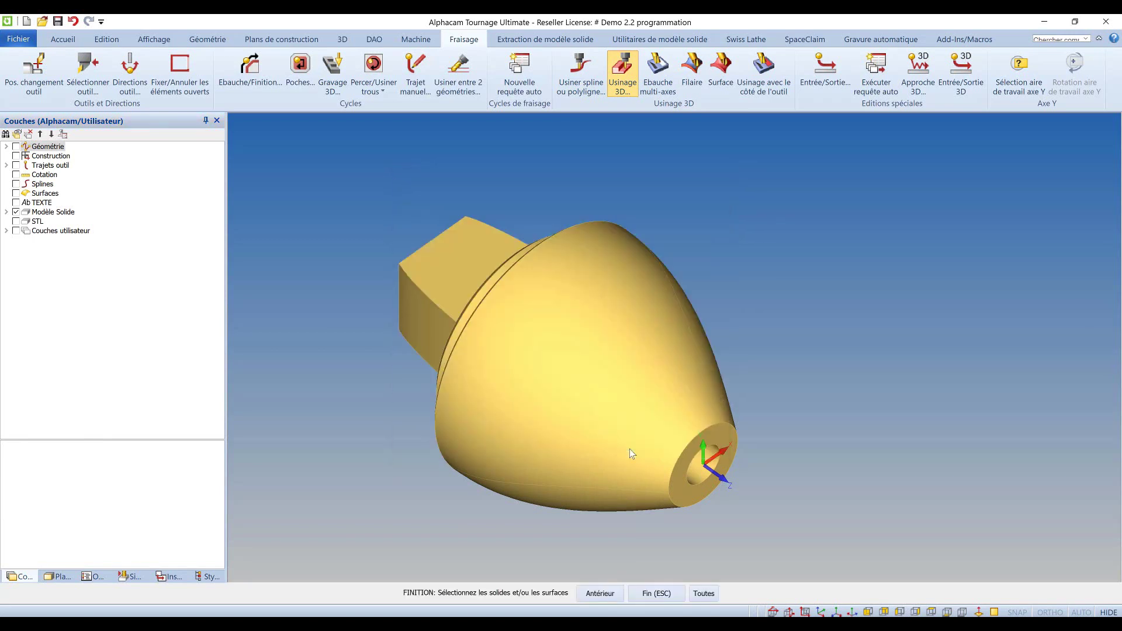
left_click(587, 373)
key("Escape")
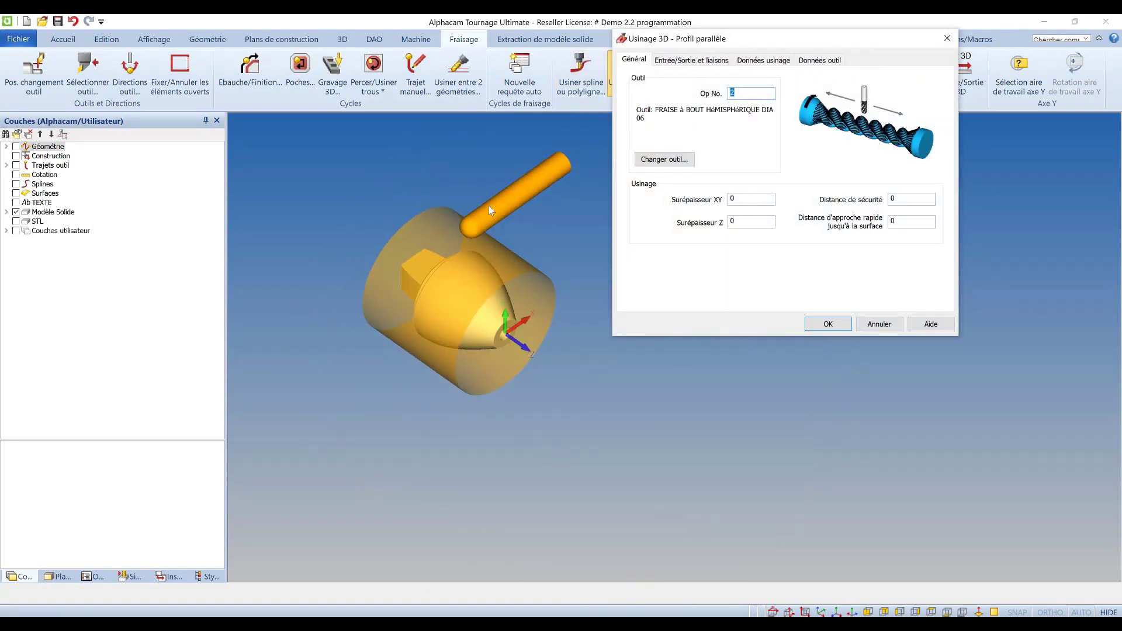
Set the parallel profile operation's safety distance to 5 and its rapid approach distance to the surface to 1
scroll(489, 206, "up", 2)
left_click(900, 203)
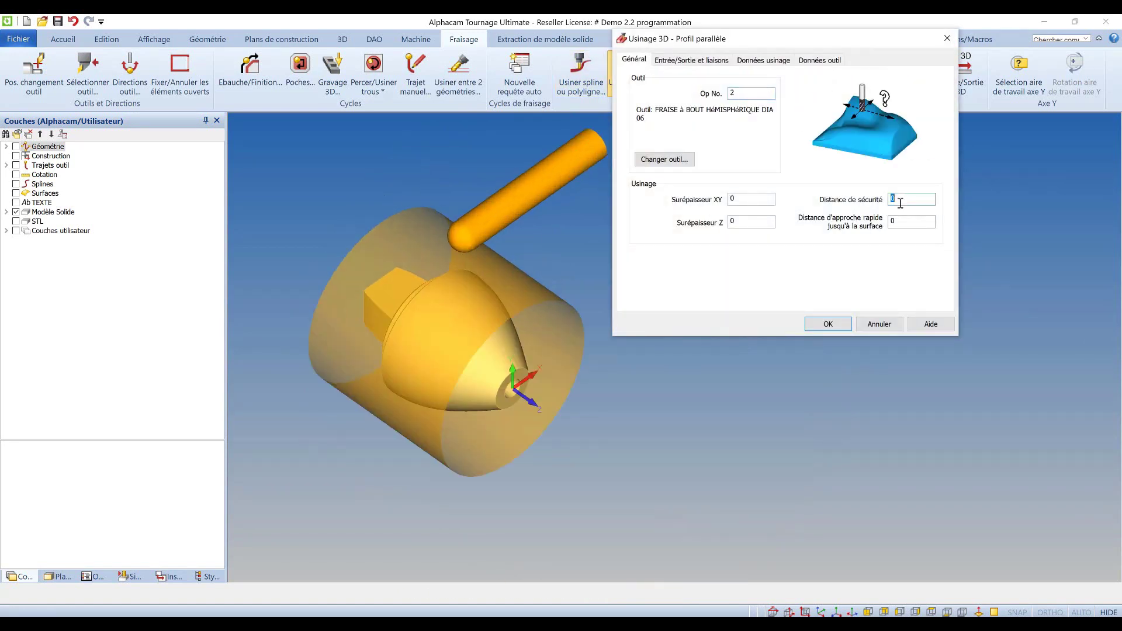
type("5")
key("Tab")
type("1")
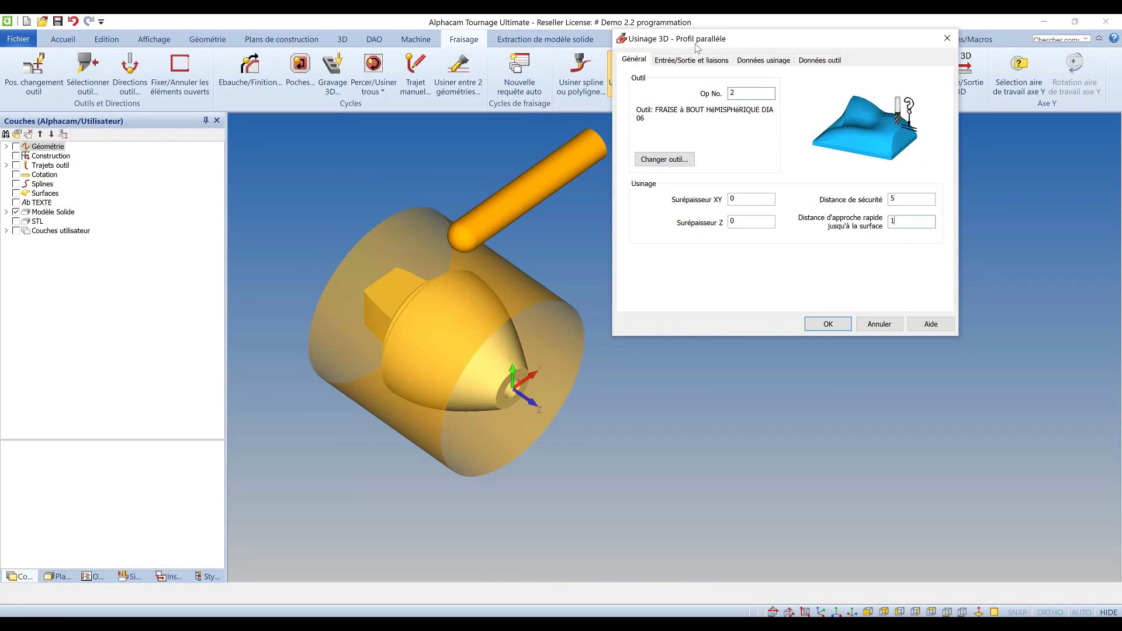
Set the cut width to 1 degree, the start angle to -30 and the end angle to -20
left_click(763, 61)
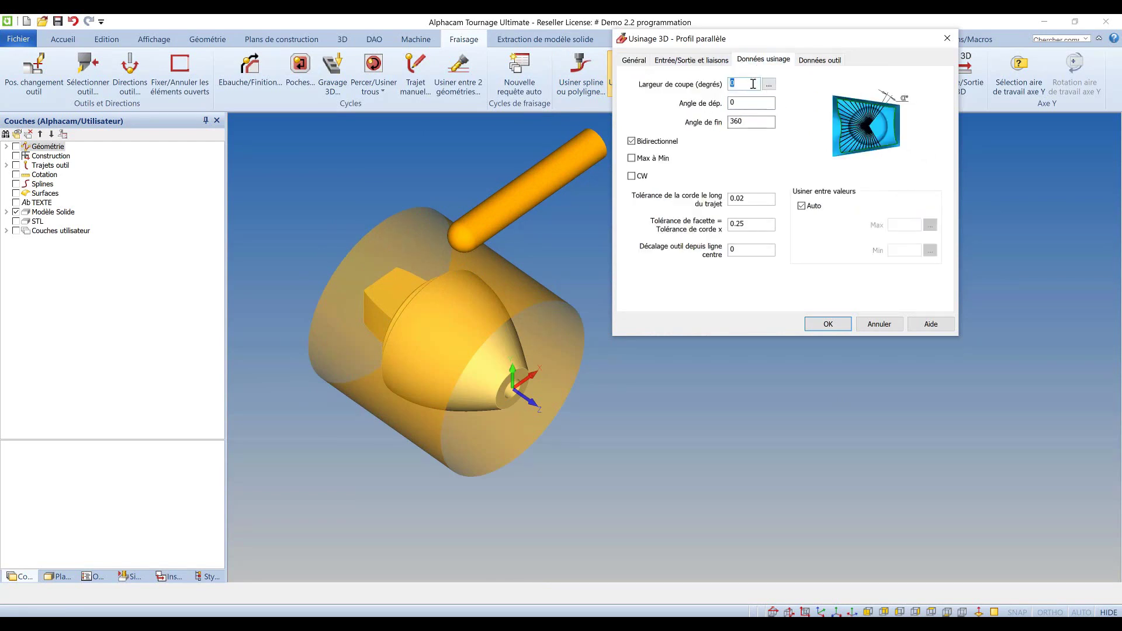
type("1")
left_click(746, 102)
type("-30")
key("Tab")
type("-")
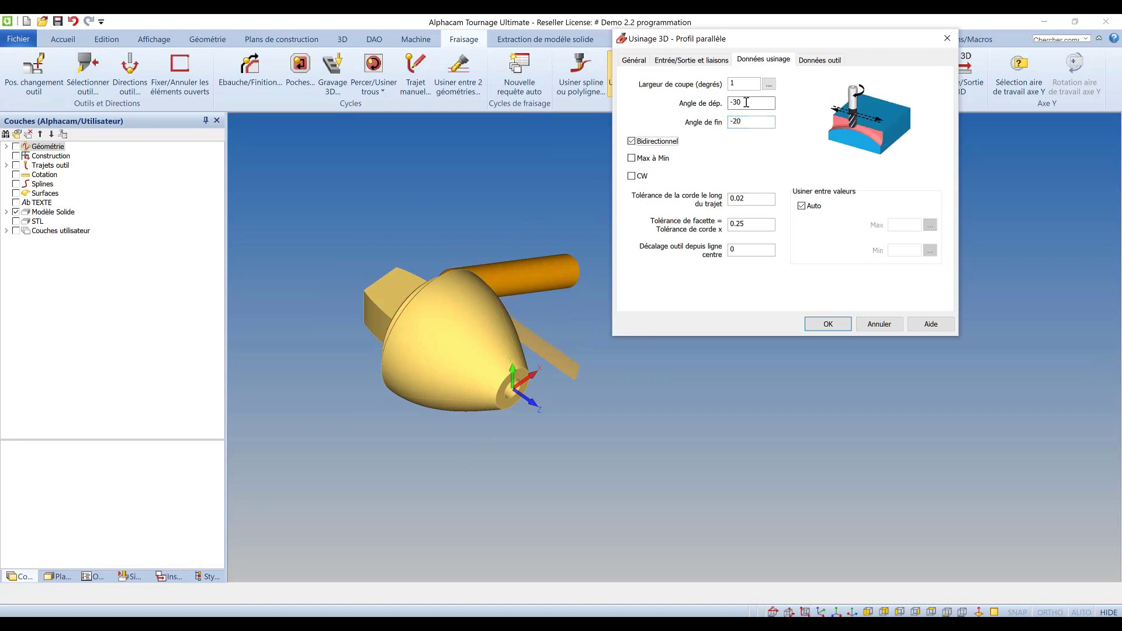
Turn off automatic machining limits, snap the minimum level to the collar edge at -19.688, and generate the parallel profile toolpath
left_click(811, 203)
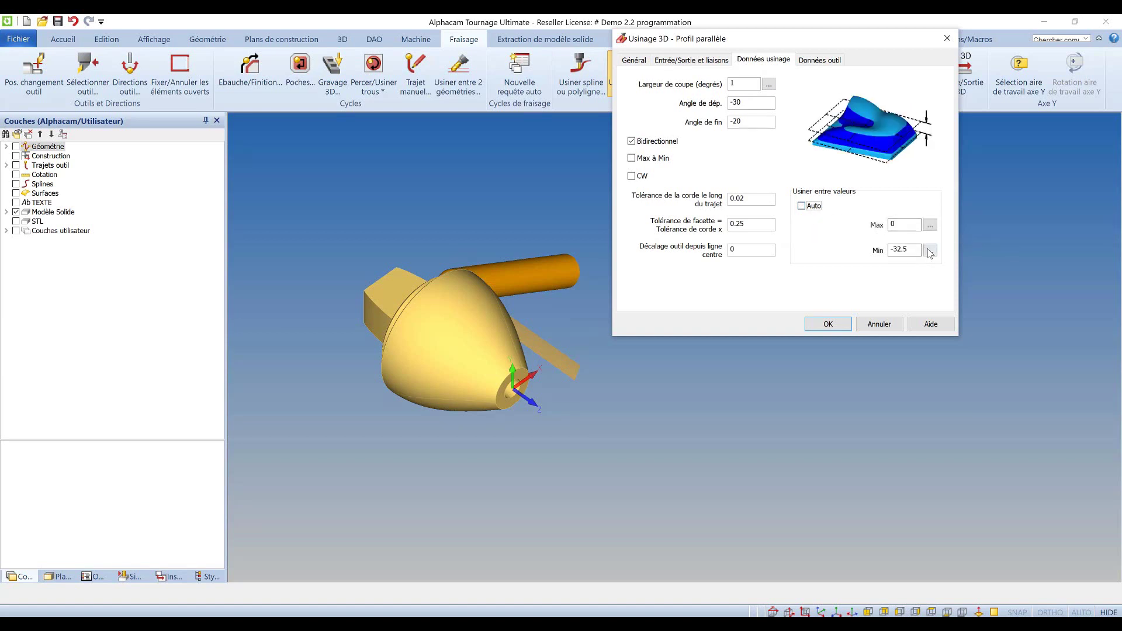
left_click(930, 251)
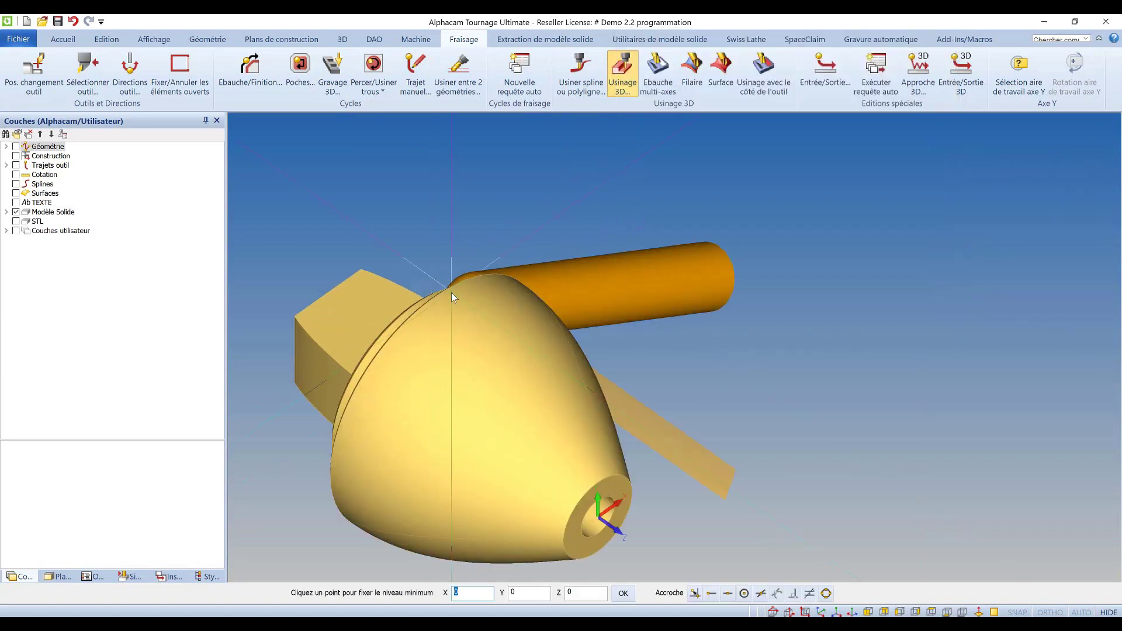
key("e")
left_click(441, 294)
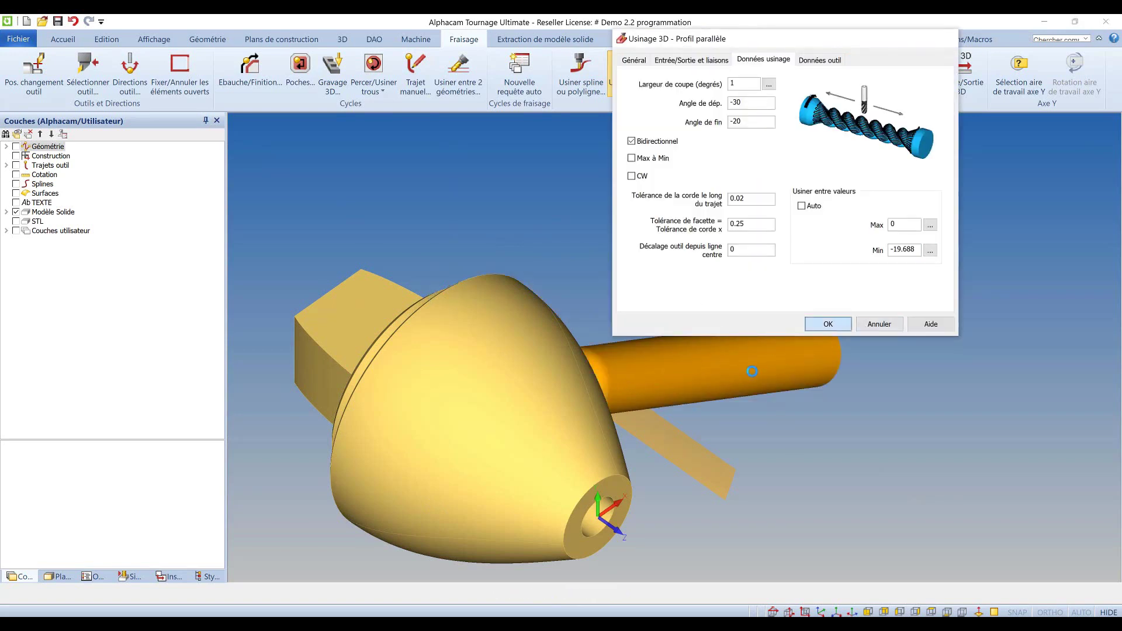
left_click(825, 325)
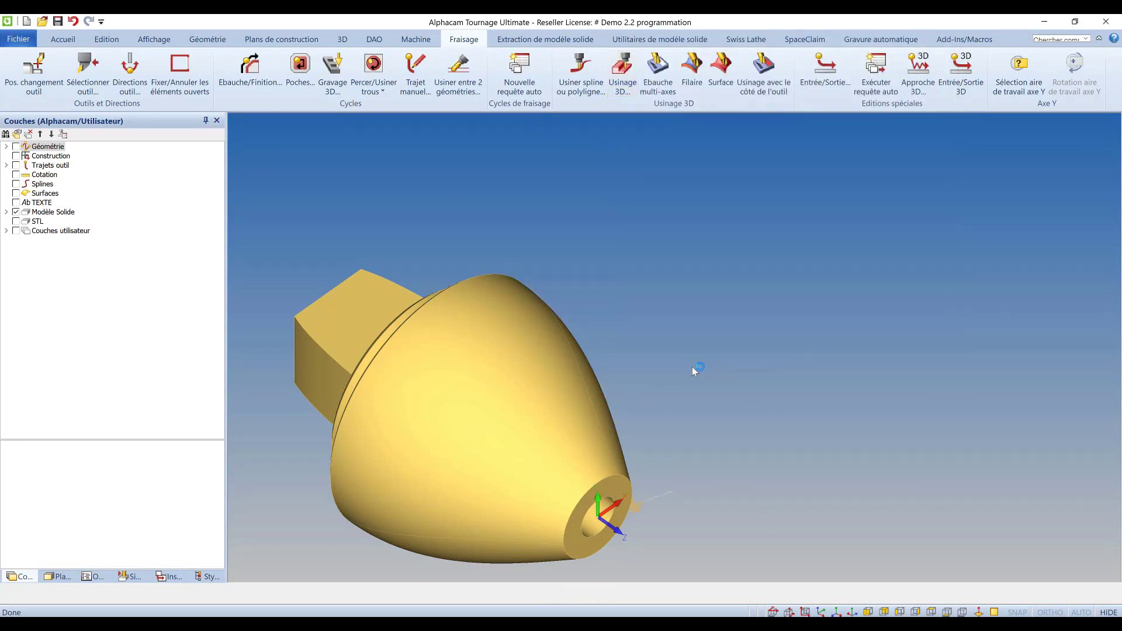
Hide the parallel profile toolpath in the operations list
mouse_move(692, 367)
middle_mouse_down()
mouse_move(548, 367)
mouse_move(701, 367)
middle_mouse_up()
scroll(692, 366, "down", 2)
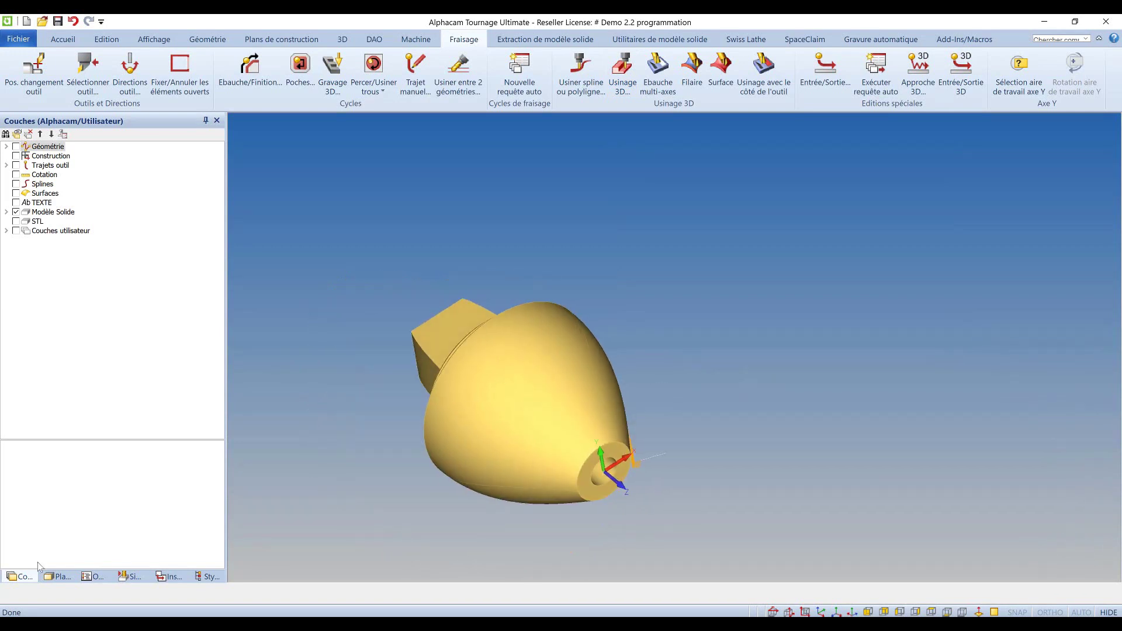
left_click(88, 577)
left_click(31, 186)
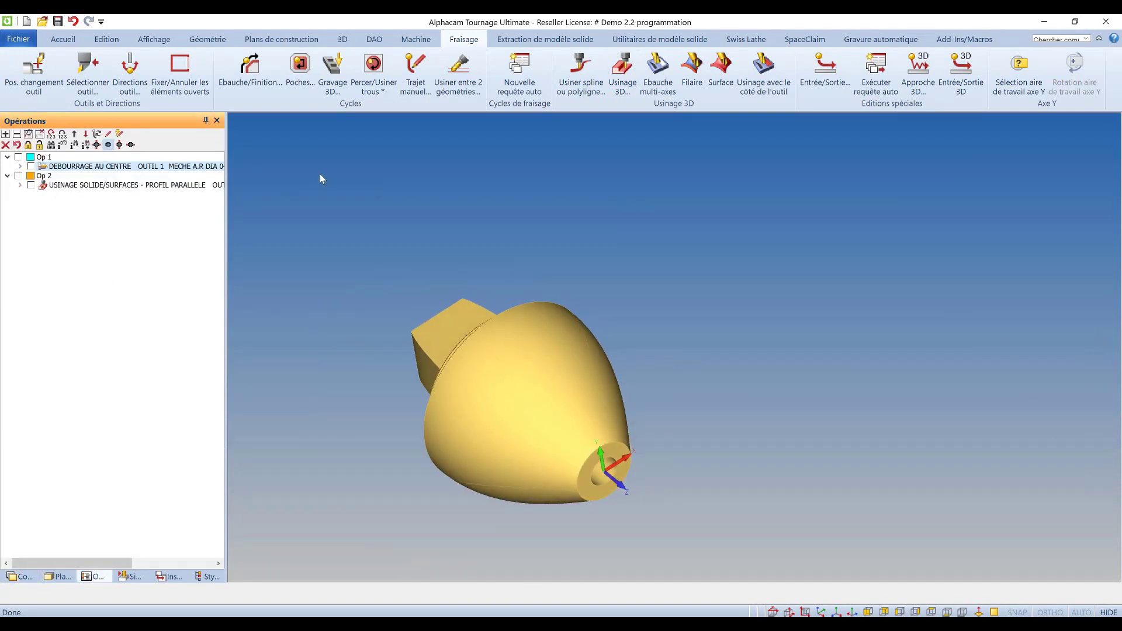
Start an advanced 3D surface machining operation with the path type Déformation entre 2 surfaces
left_click(721, 67)
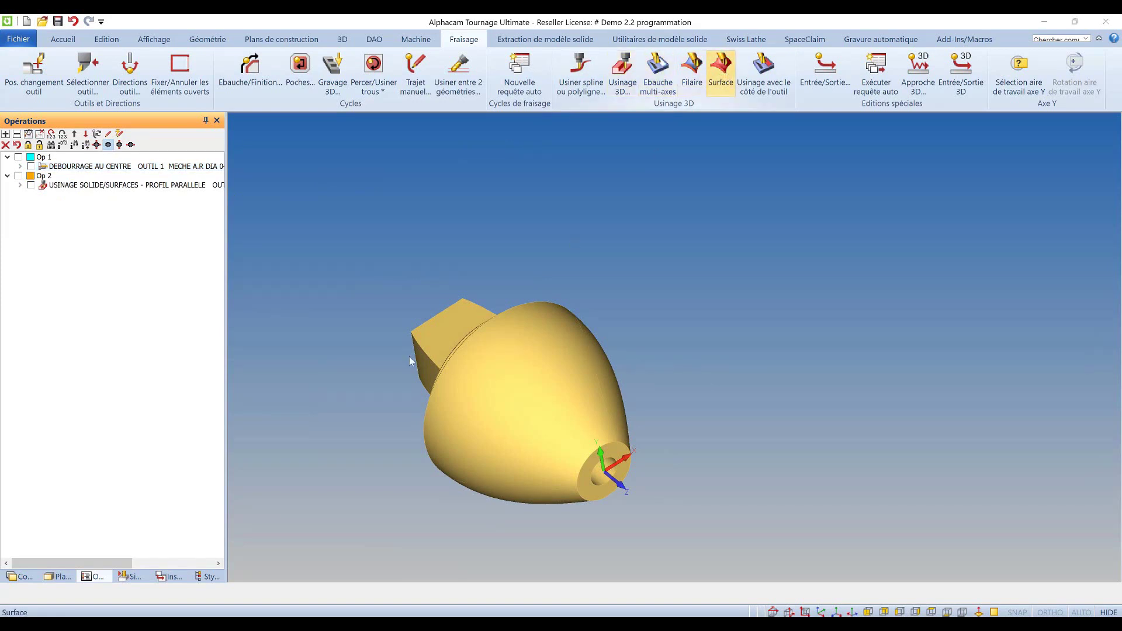
left_click(135, 302)
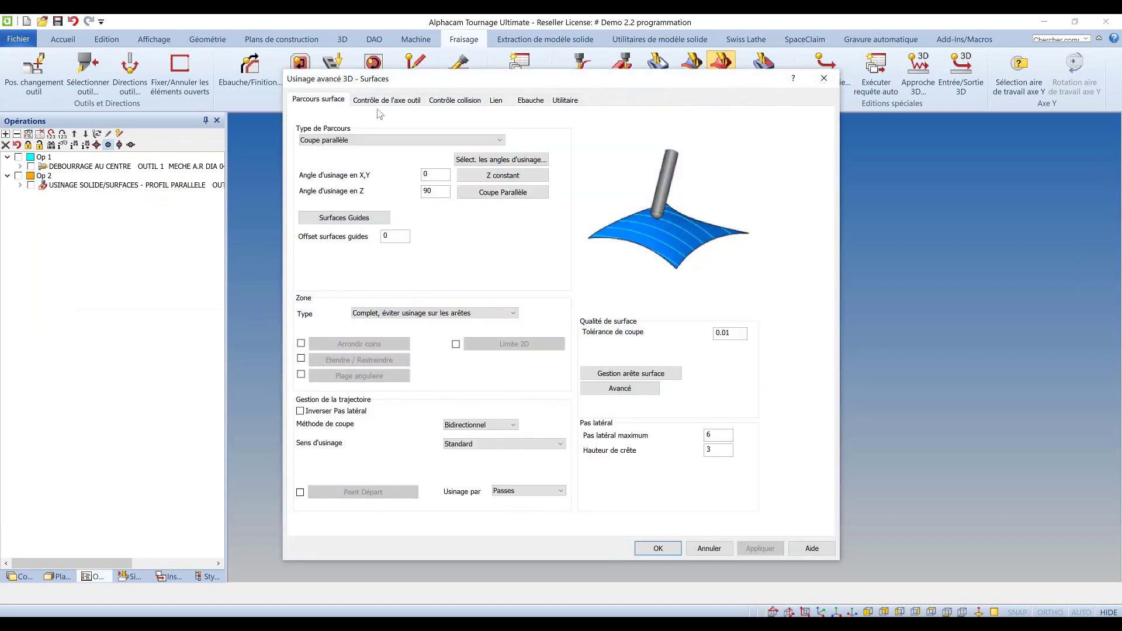
left_click(349, 142)
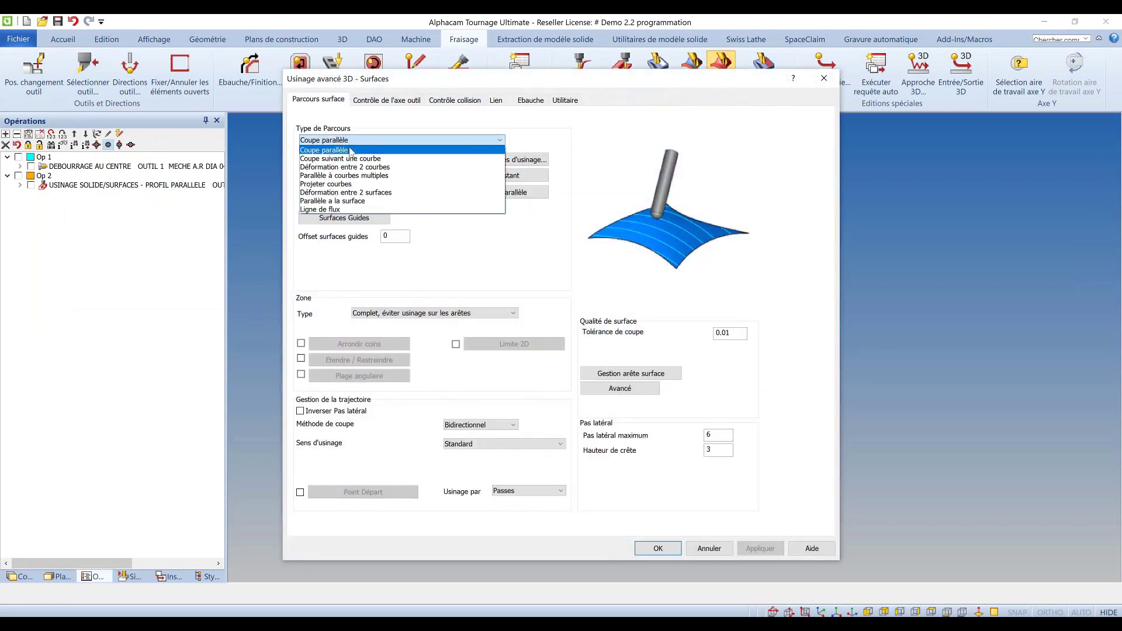
left_click(370, 195)
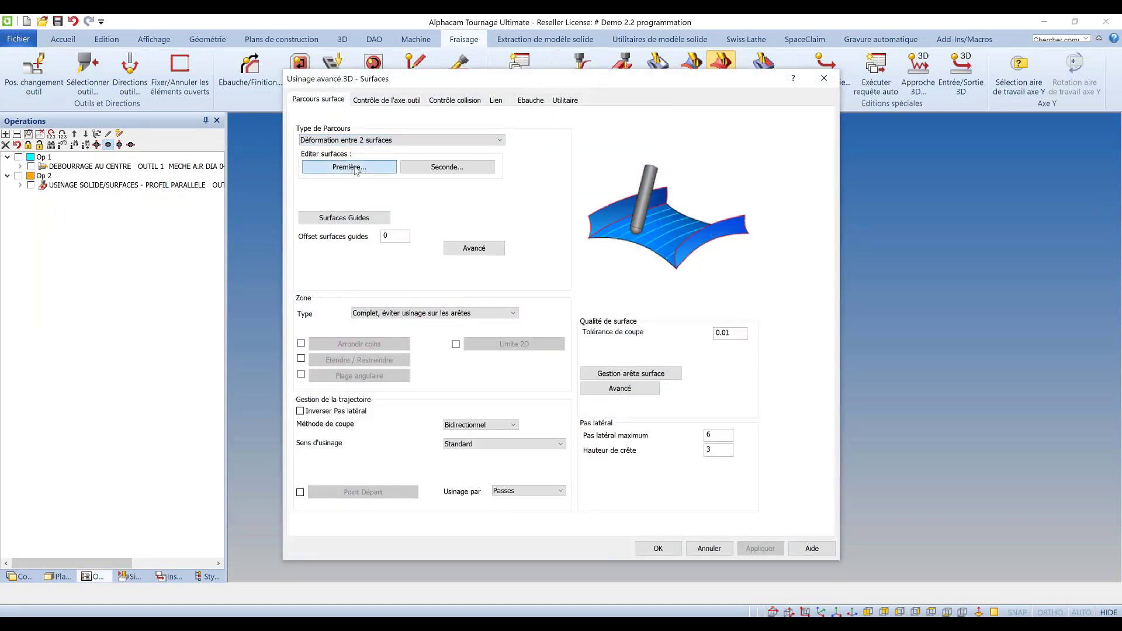
Pick the front end face as the first surface and the collar face behind the dome as the second surface
left_click(350, 168)
left_click(613, 451)
right_click(542, 388)
left_click(444, 168)
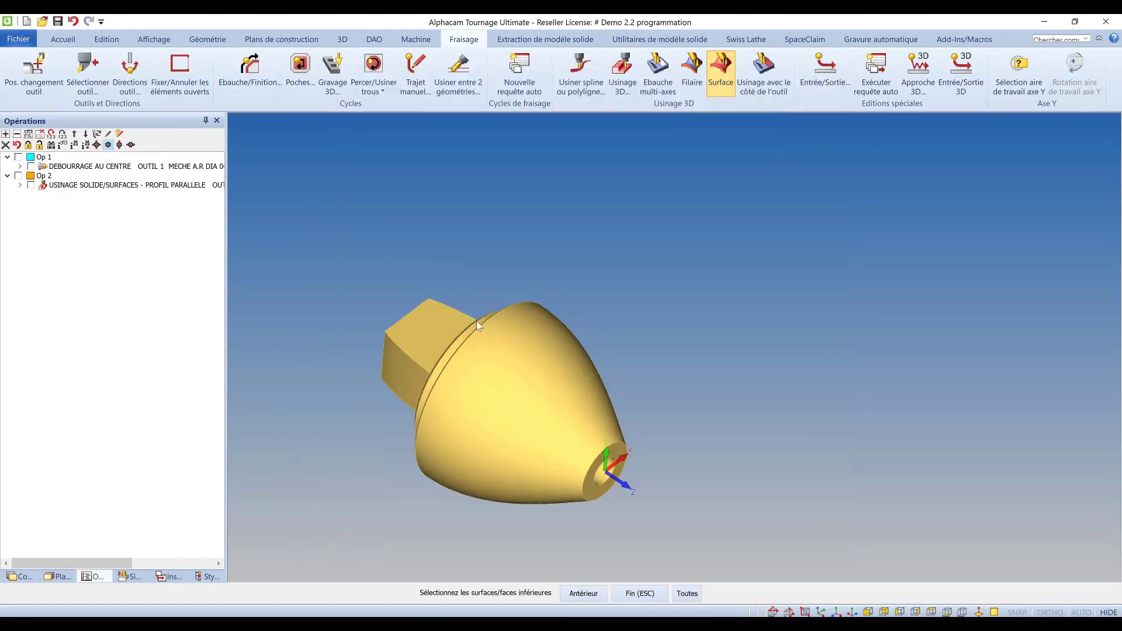
left_click(510, 312)
right_click(510, 311)
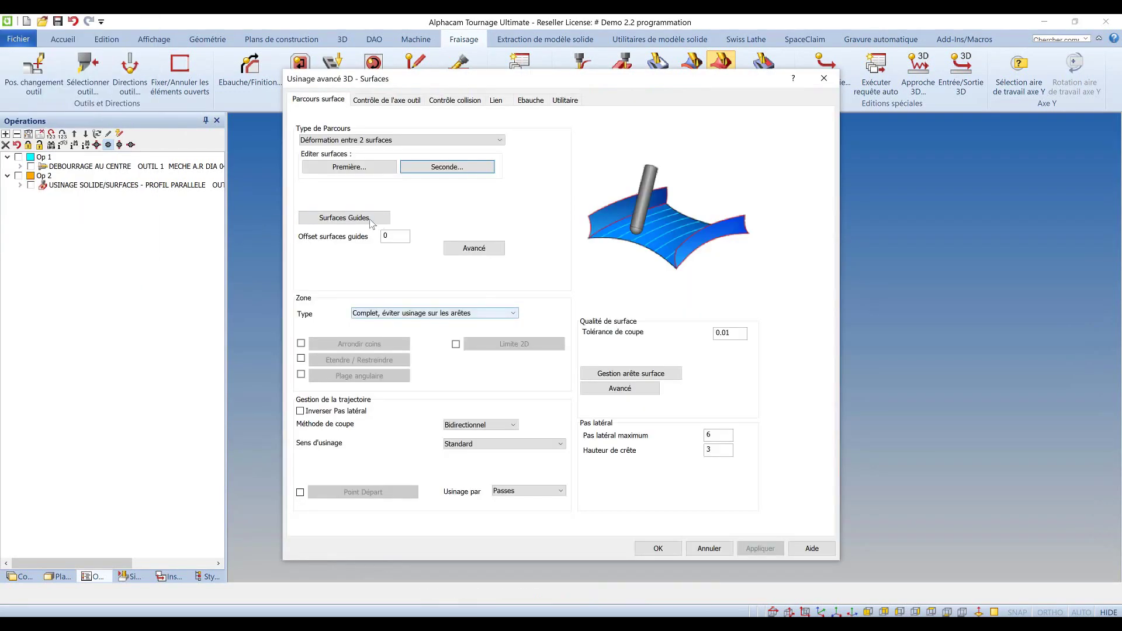
Choose the curved dome face as the guide surface to machine
left_click(304, 217)
left_click(560, 387)
right_click(560, 387)
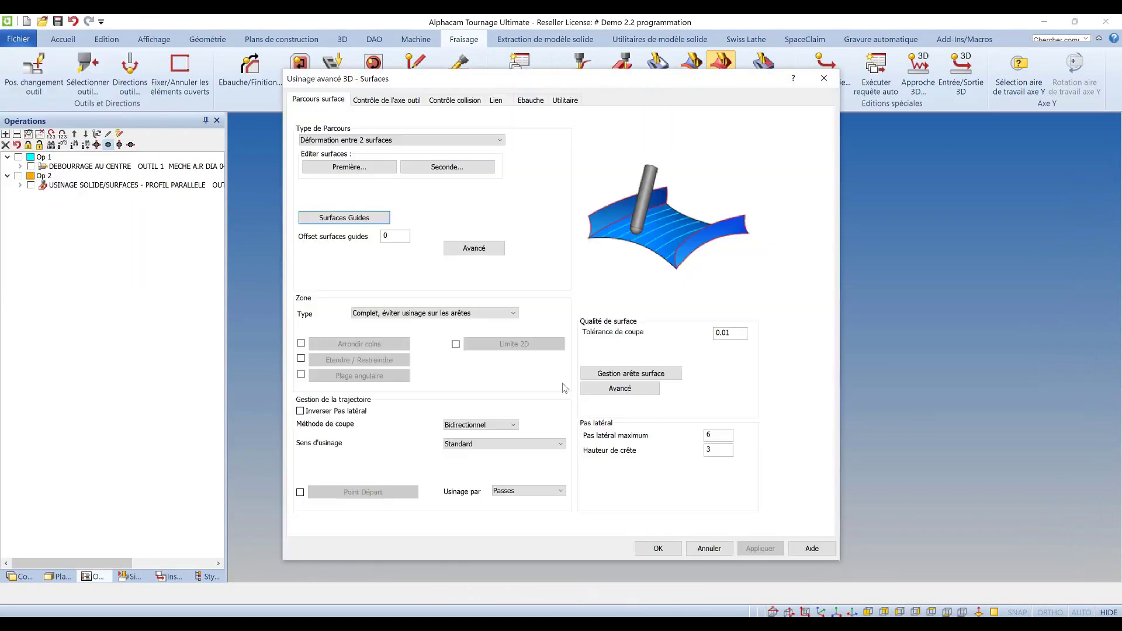
Set the cutting tolerance to 0.05, the zone type to Complet, départ et fin sur les arêtes srf, and the maximum stepover to 1
left_click(740, 331)
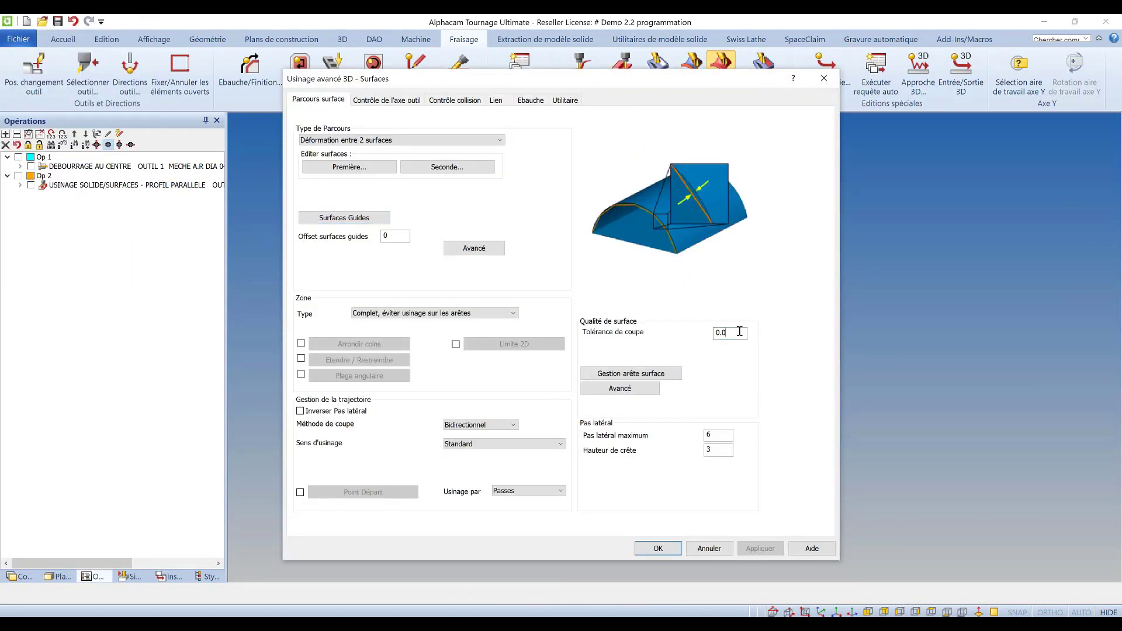
left_click(511, 313)
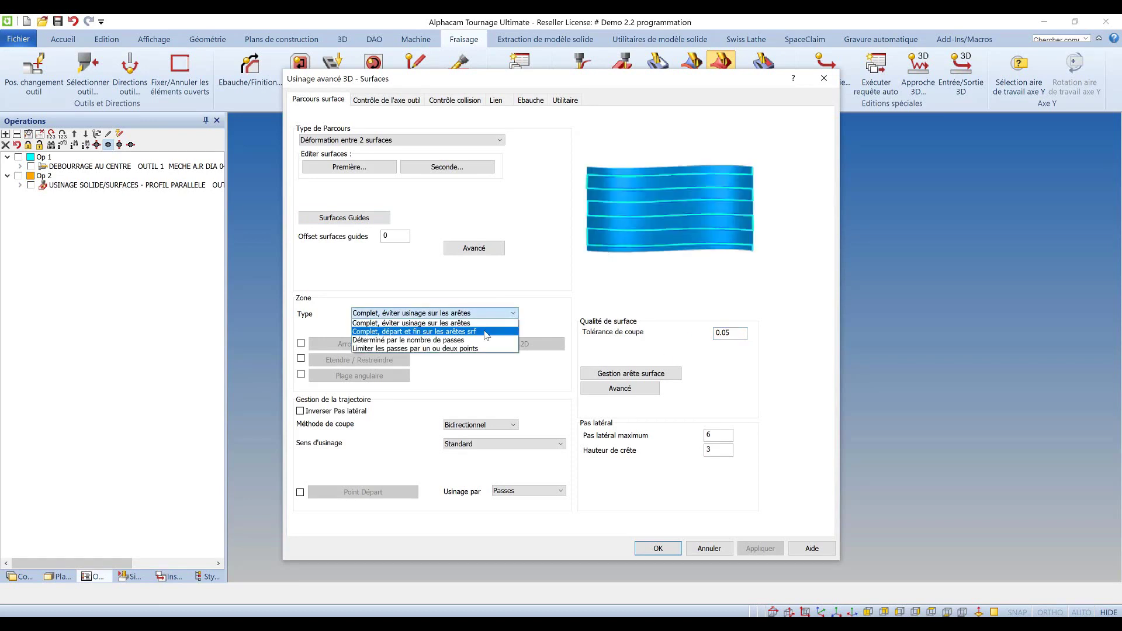
left_click(488, 334)
left_click(720, 448)
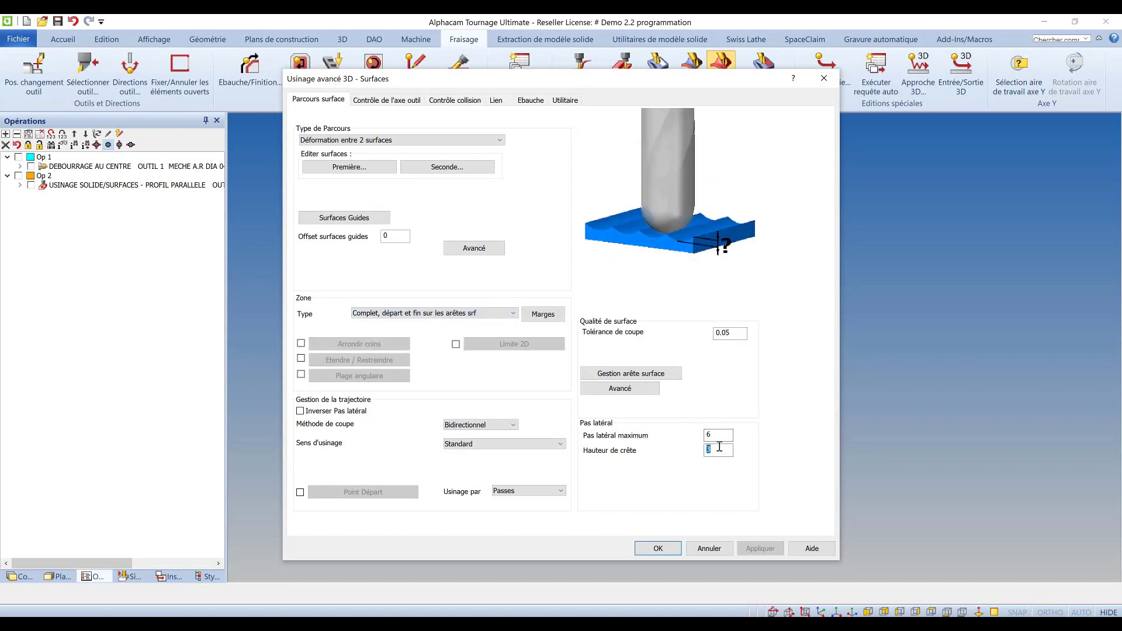
left_click(723, 438)
type("1")
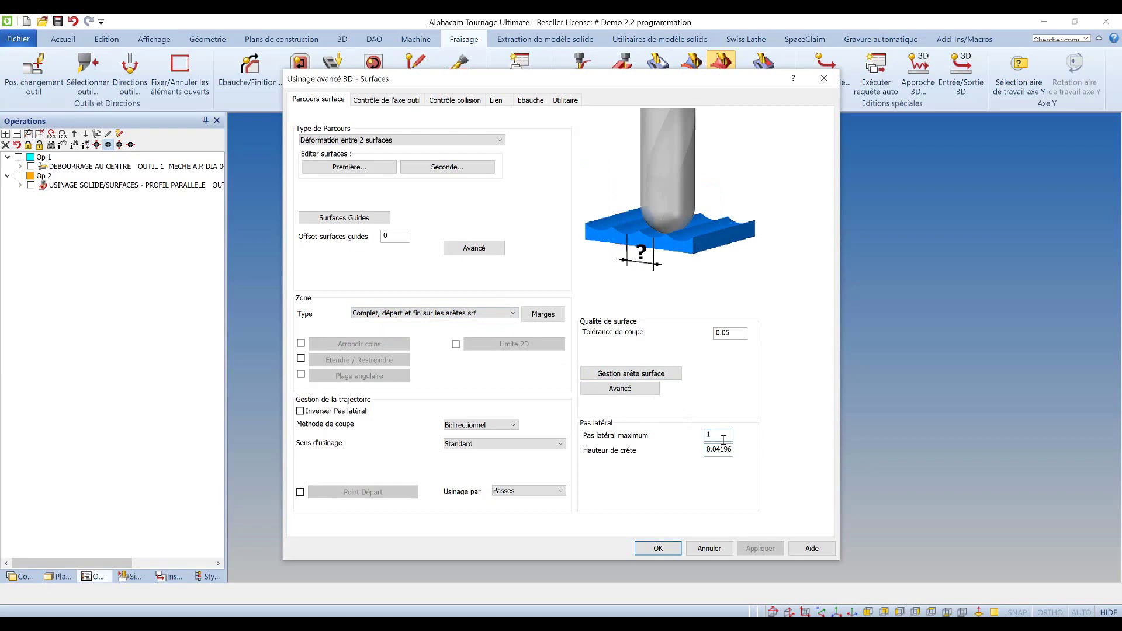
Set the cutting method to Coupe Spirale and generate the surface toolpath on the dome
left_click(481, 425)
left_click(469, 453)
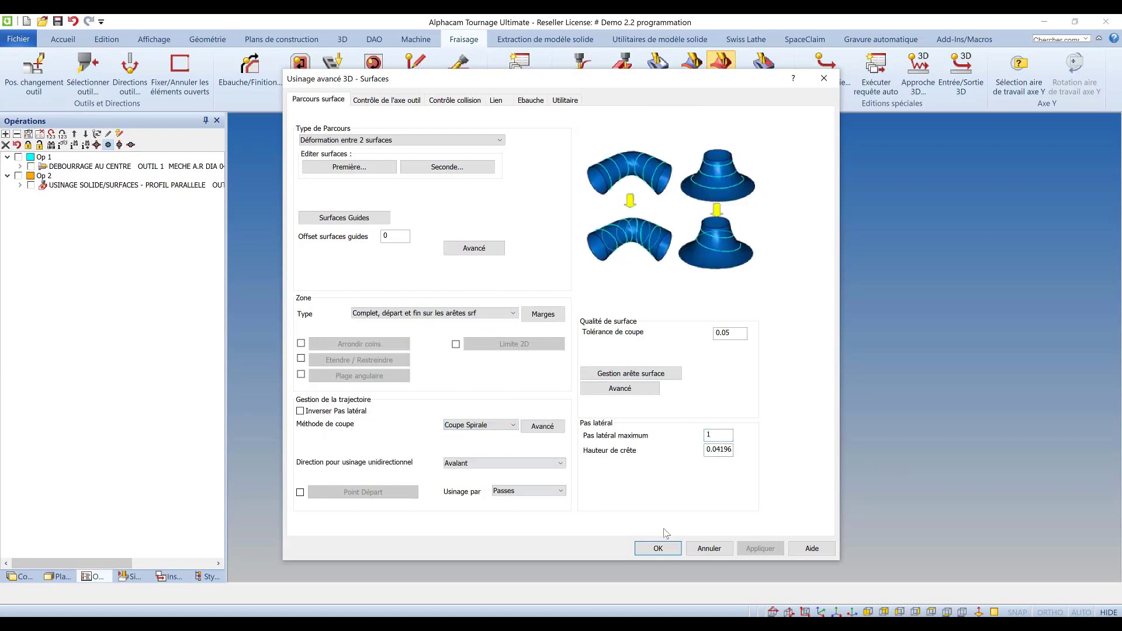
left_click(659, 548)
middle_click_drag(584, 409, 515, 398)
middle_click_drag(580, 381, 581, 375)
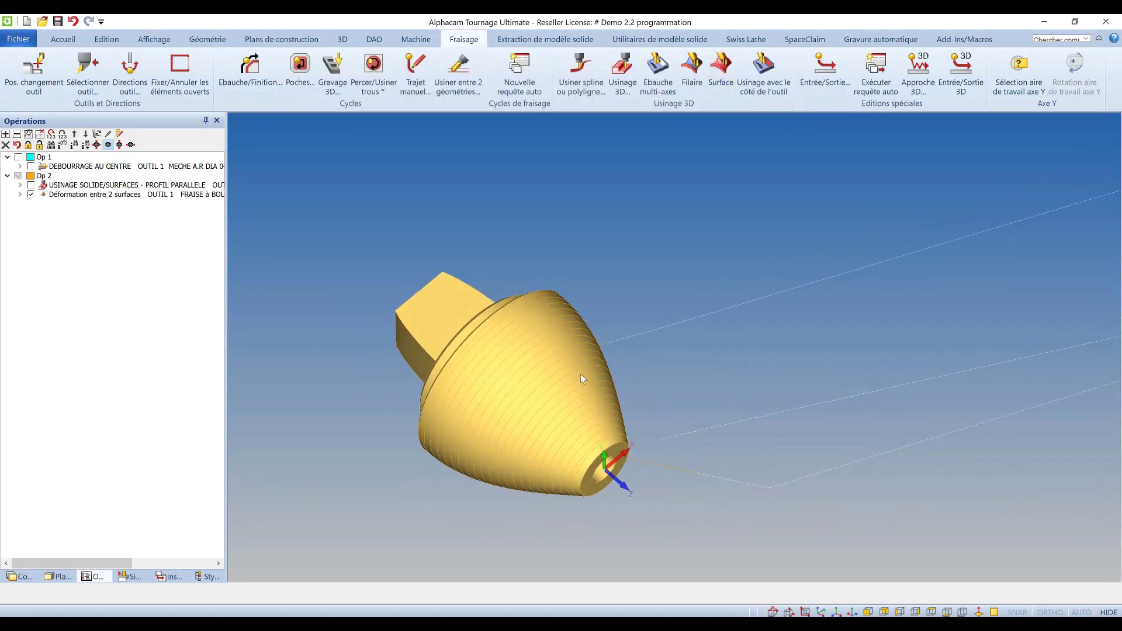
Run the simulation of the spiral surface toolpath around the dome, then stop it
right_click(607, 433)
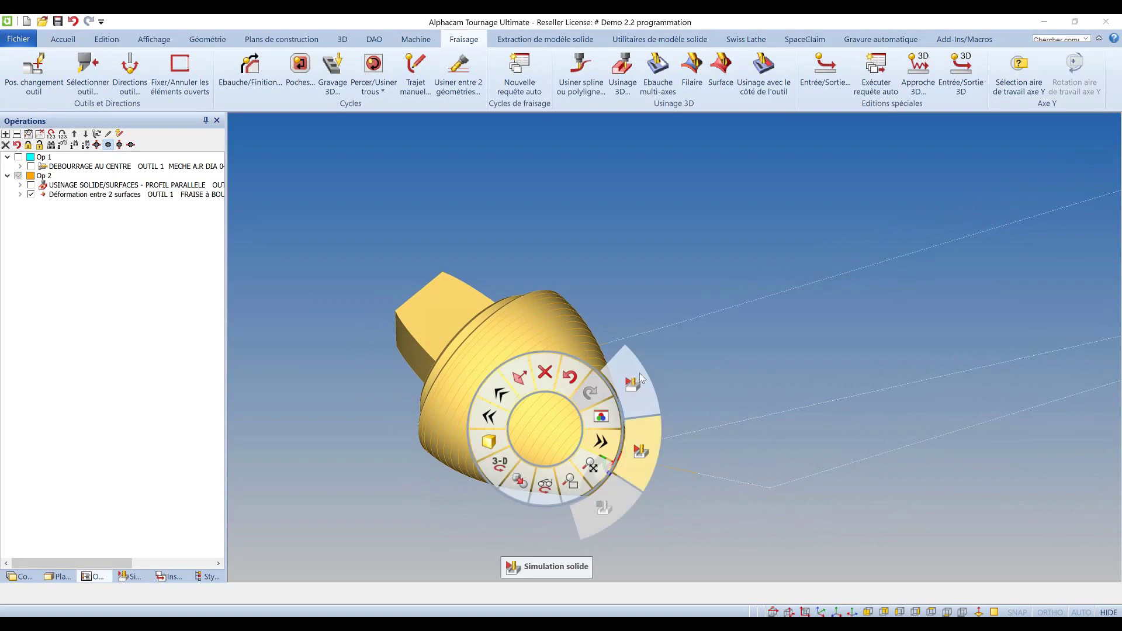
left_click(637, 373)
left_click(100, 136)
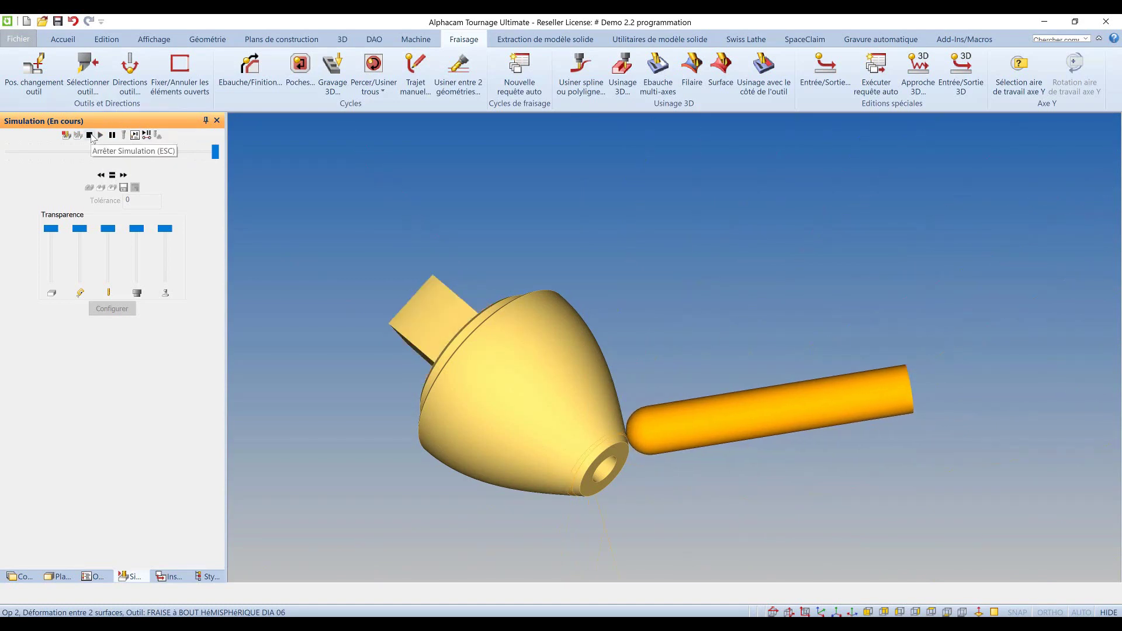
left_click(89, 135)
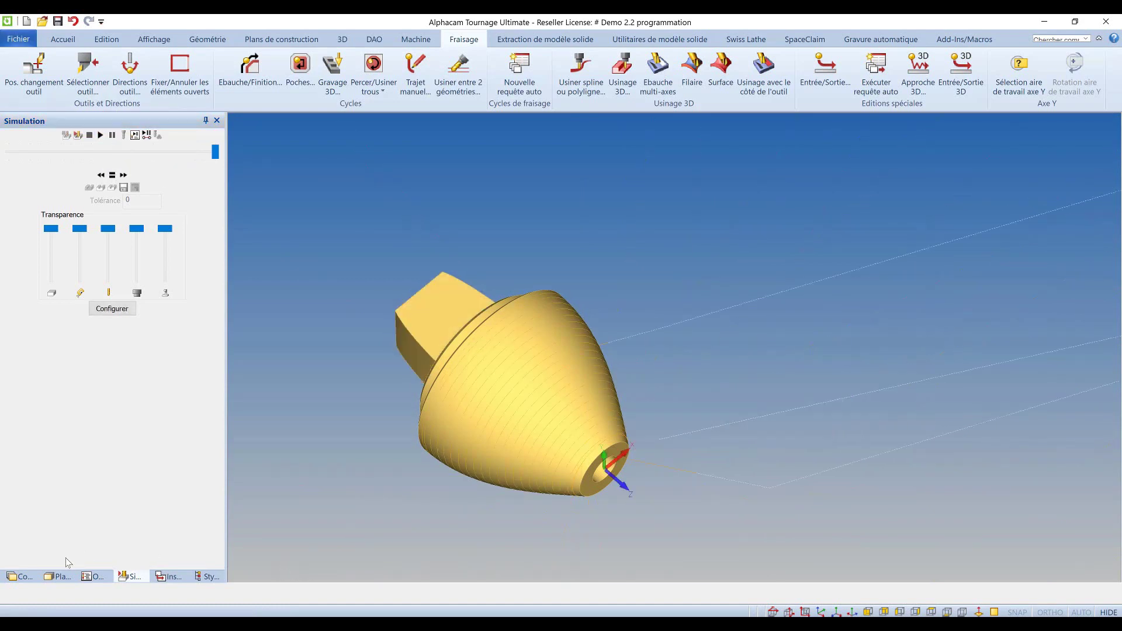
Reopen the Déformation entre 2 surfaces operation for editing and enable its Etendre / Restreindre option
left_click(93, 577)
left_click(97, 194)
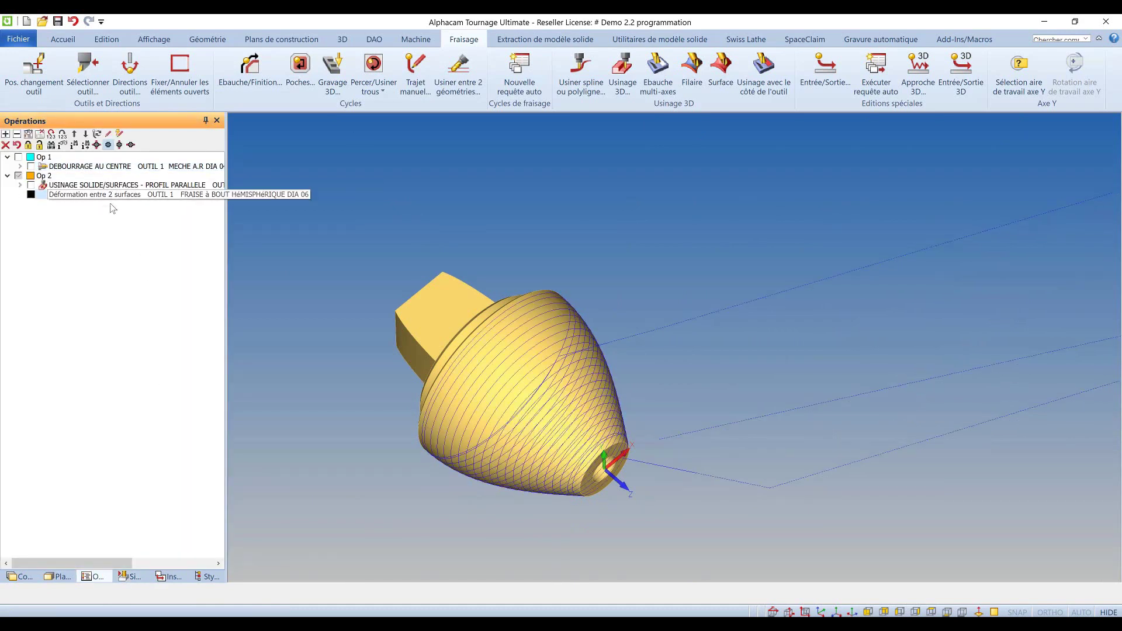
right_click(100, 195)
left_click(129, 215)
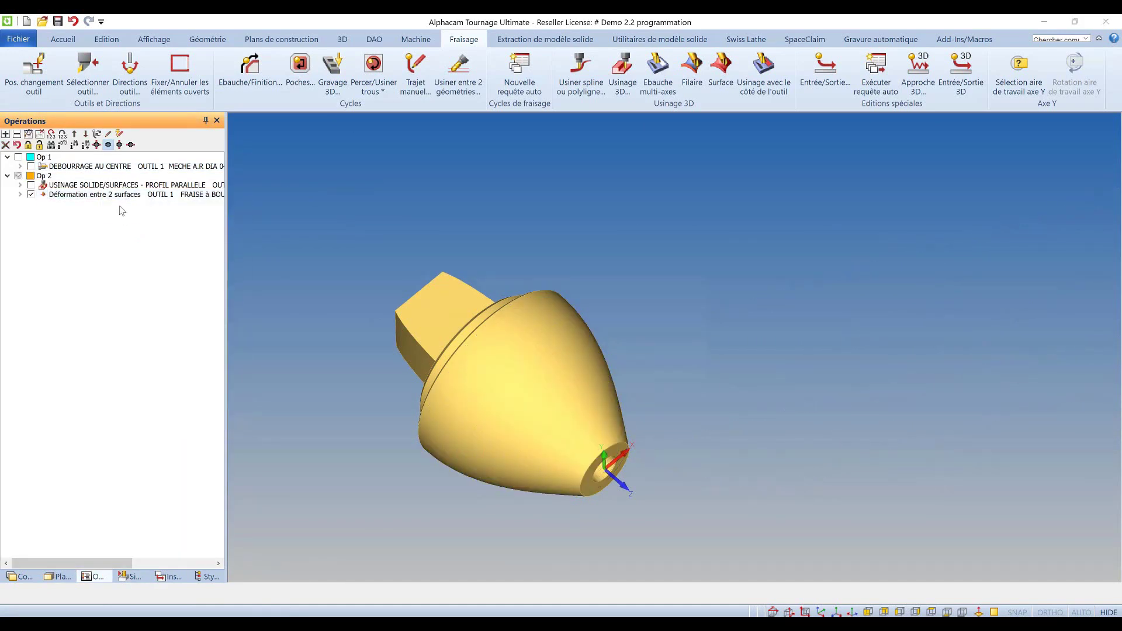
right_click(175, 200)
left_click(208, 204)
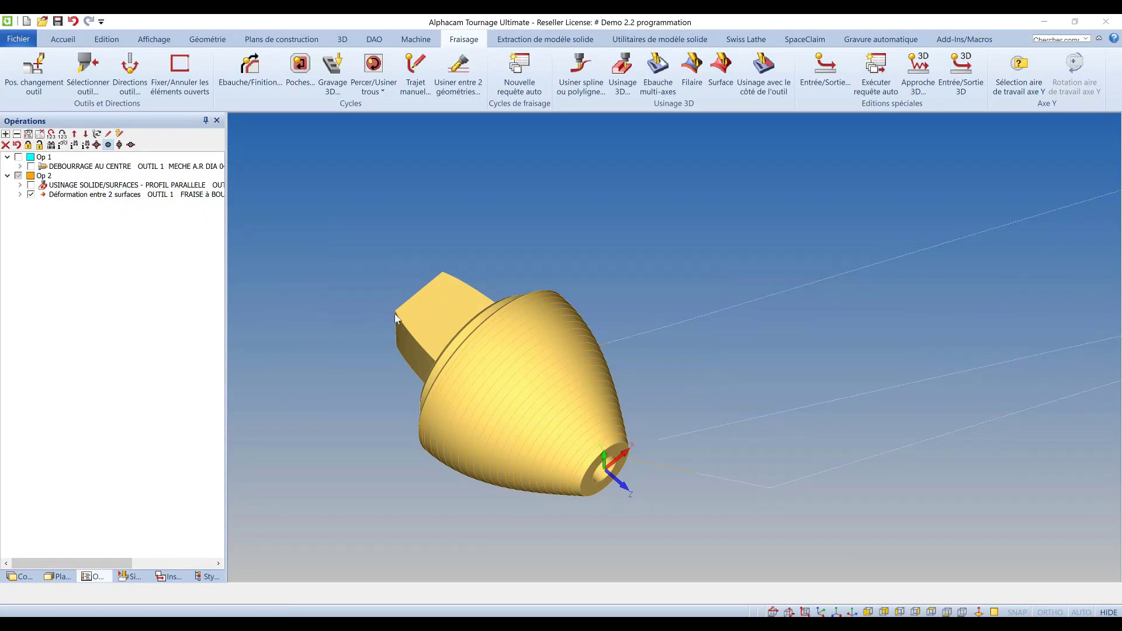
left_click(170, 276)
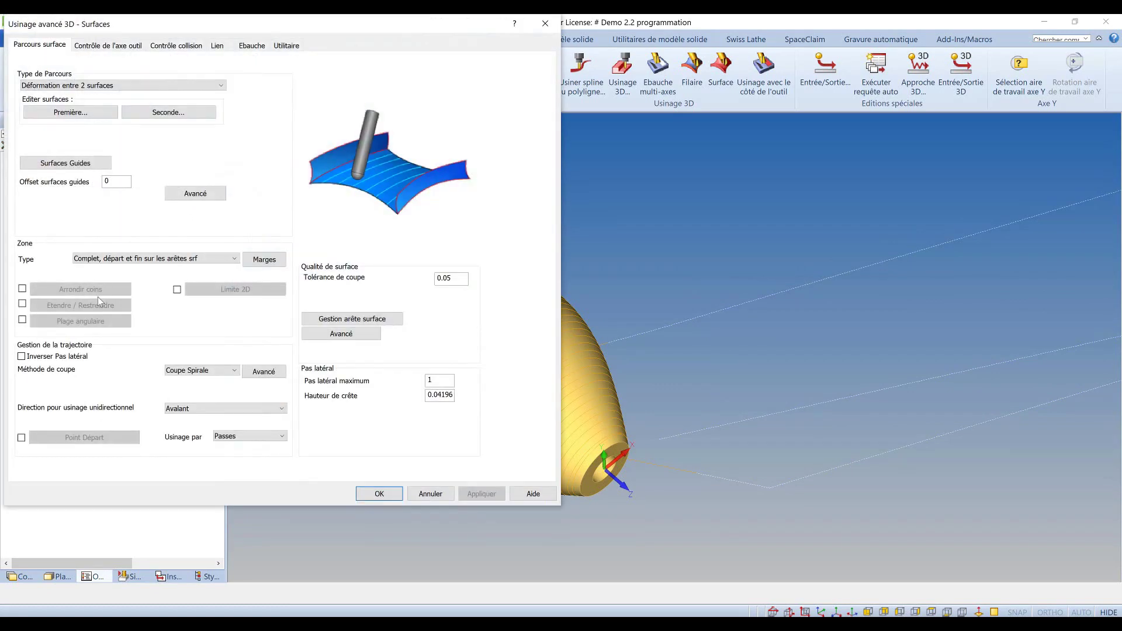
left_click(27, 305)
left_click(66, 306)
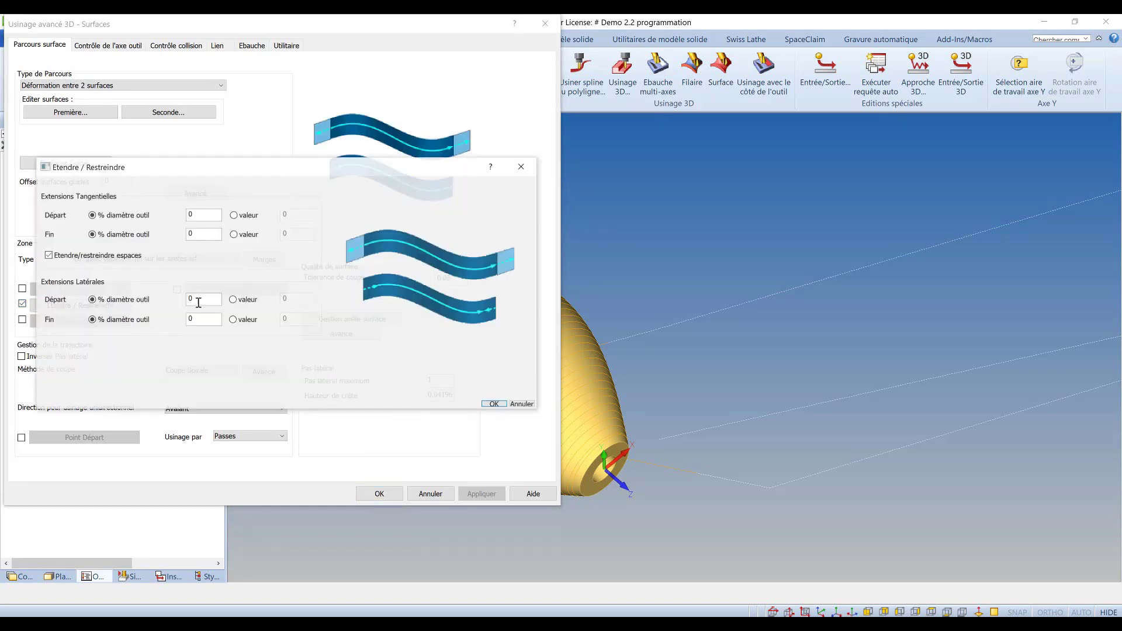
Set the lateral extensions at start and end to a fixed value of 3 and regenerate the dome toolpath
left_click(233, 299)
left_click(232, 319)
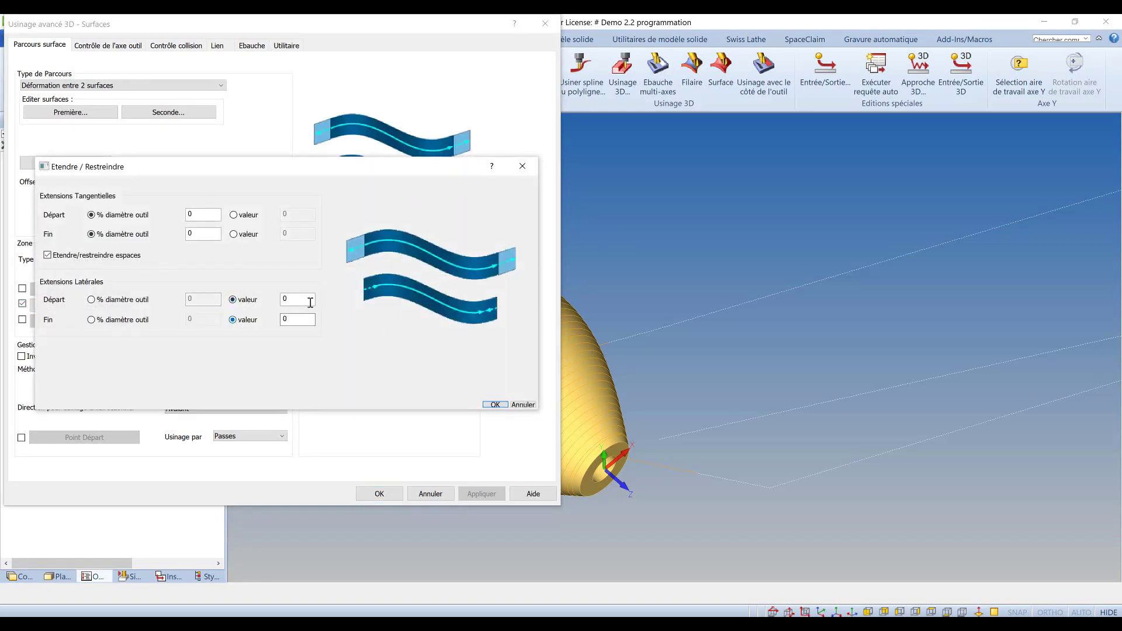
double_click(309, 300)
type("3")
left_click(308, 323)
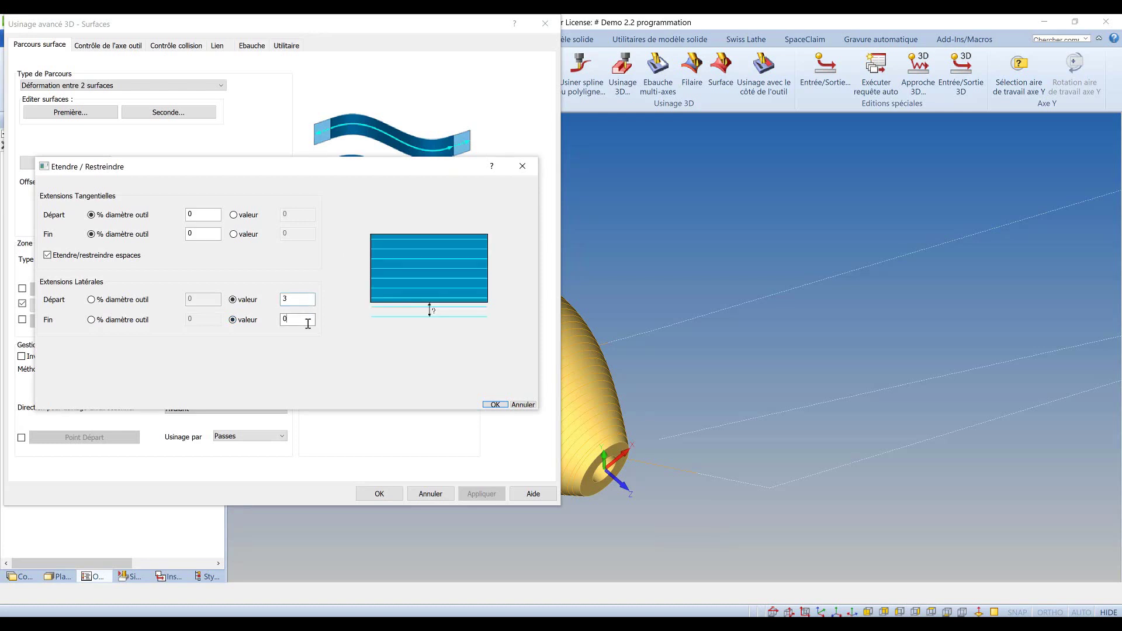
type("3")
left_click(495, 405)
left_click(381, 494)
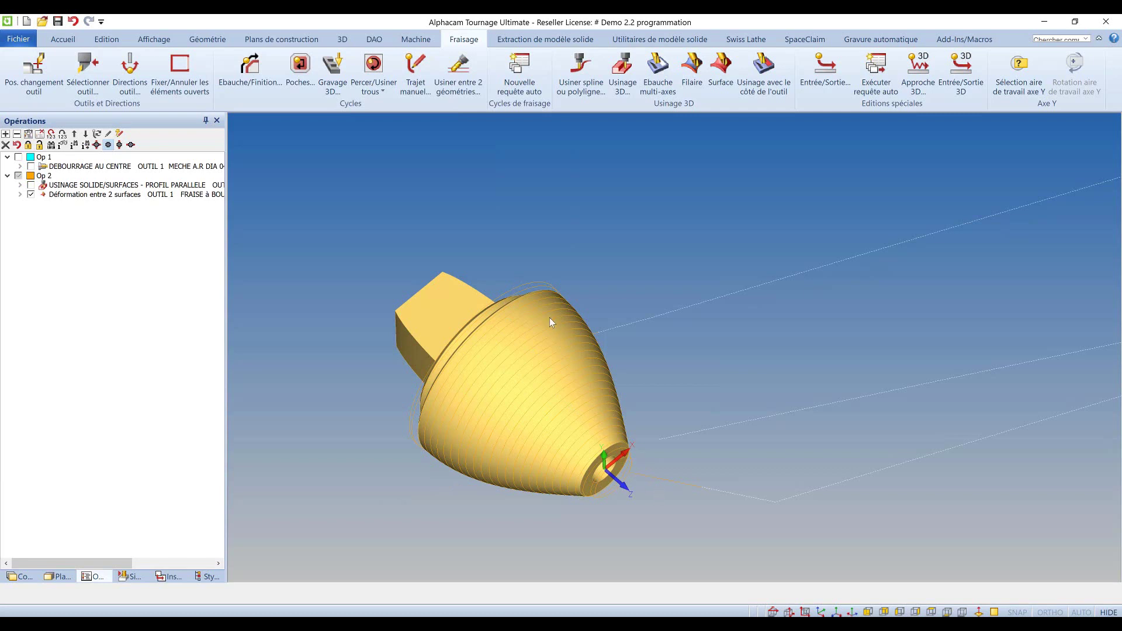
Edit the Déformation entre 2 surfaces operation and set the tool axis output type to 4 Axes
scroll(466, 251, "down", 2)
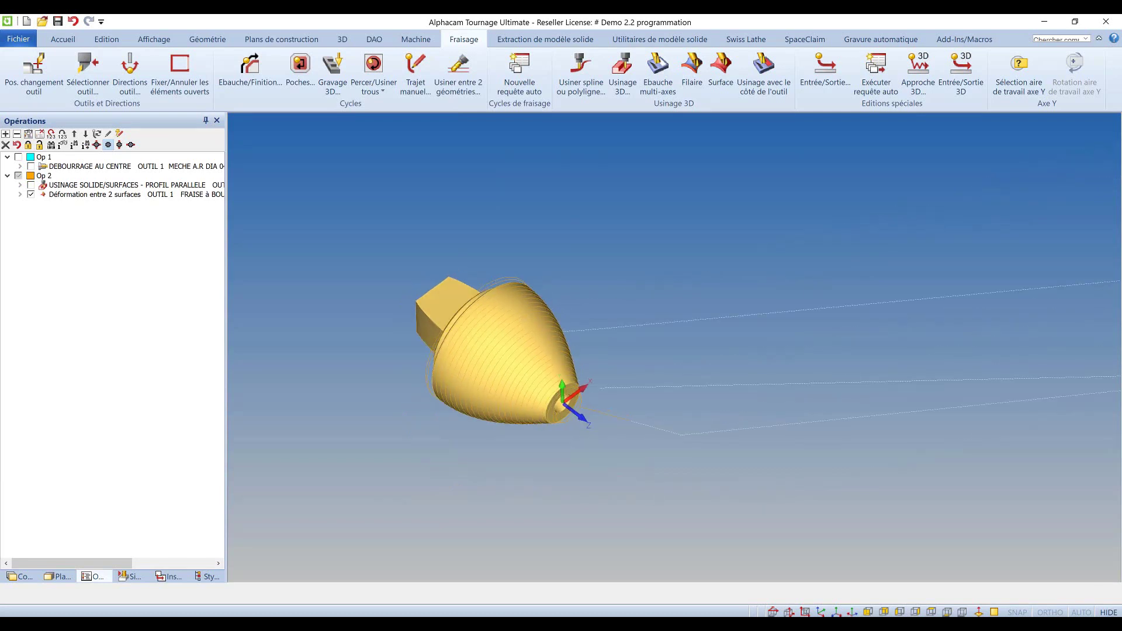
right_click(165, 195)
left_click(183, 201)
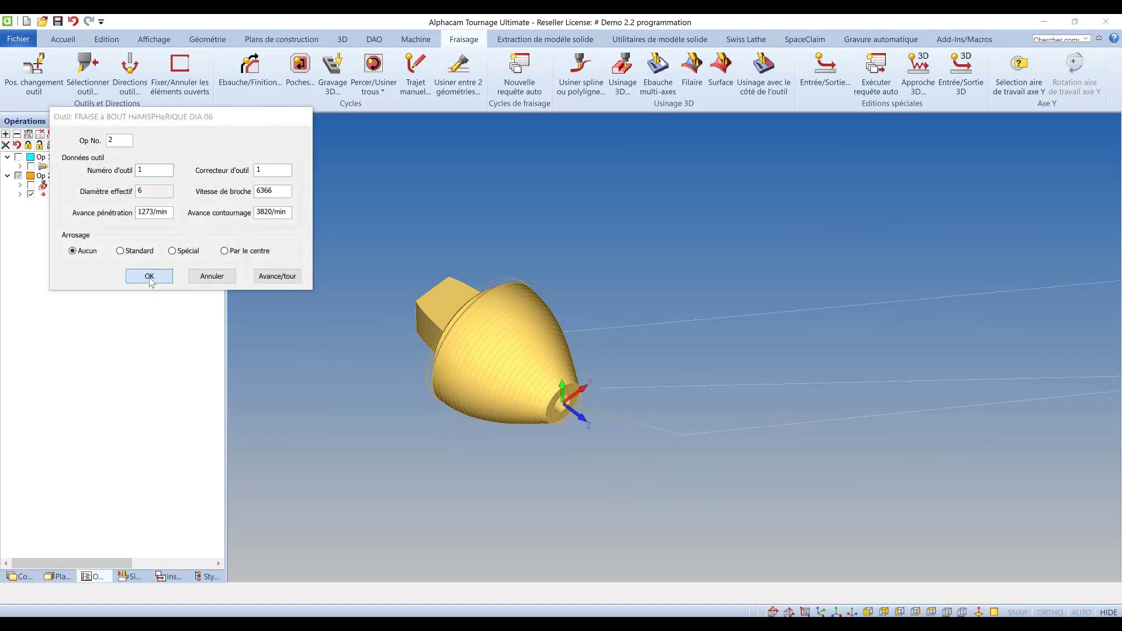
left_click(150, 279)
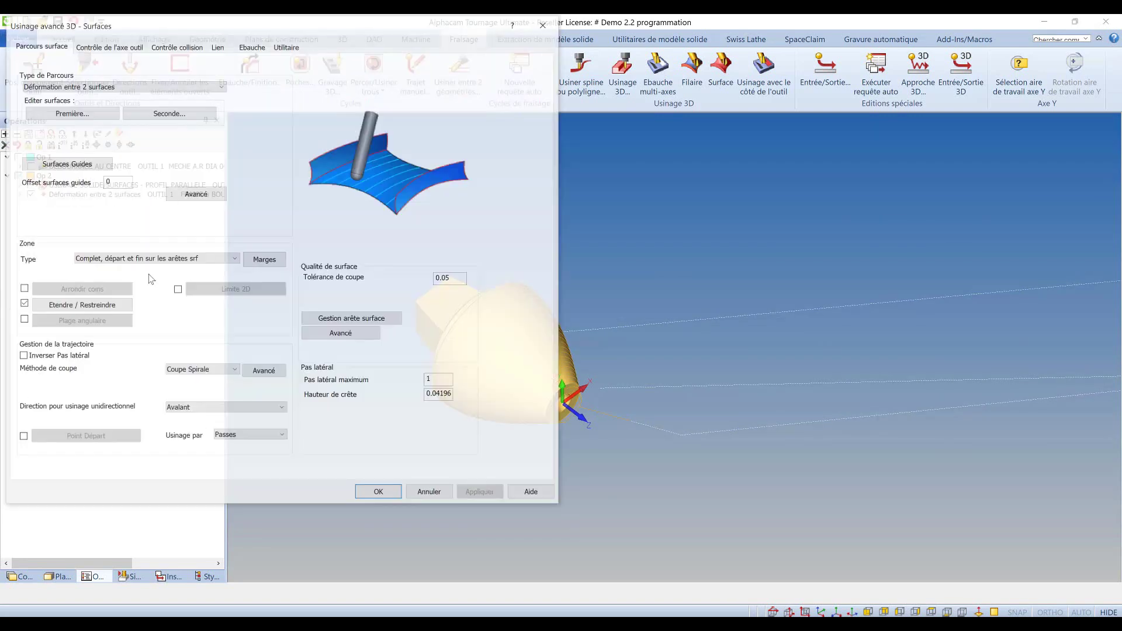
left_click(117, 44)
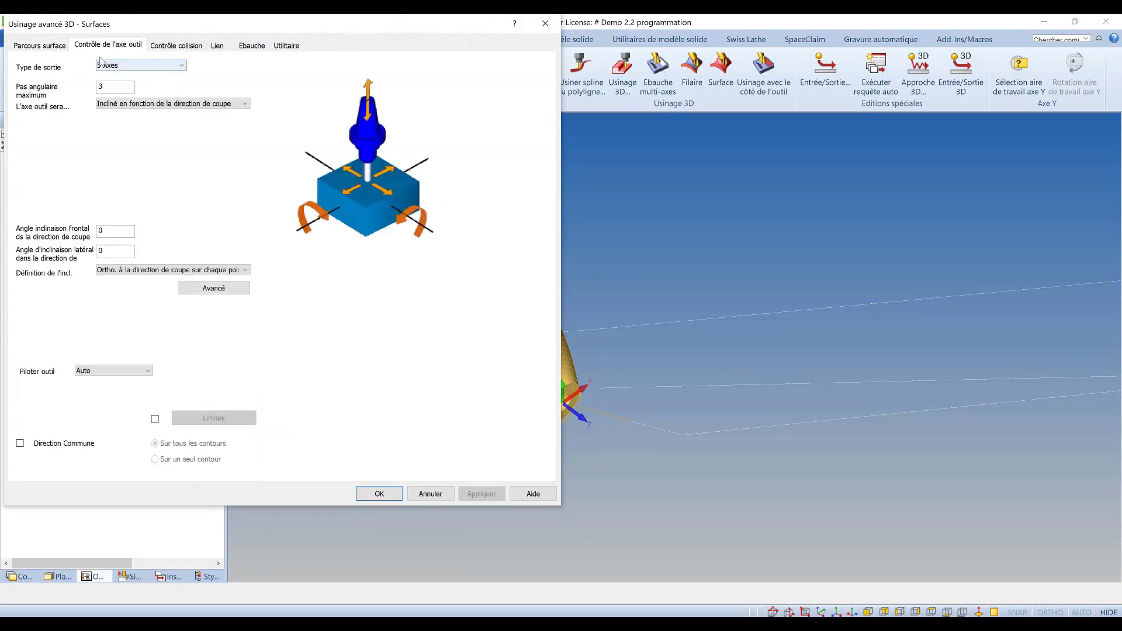
left_click(108, 66)
left_click(108, 85)
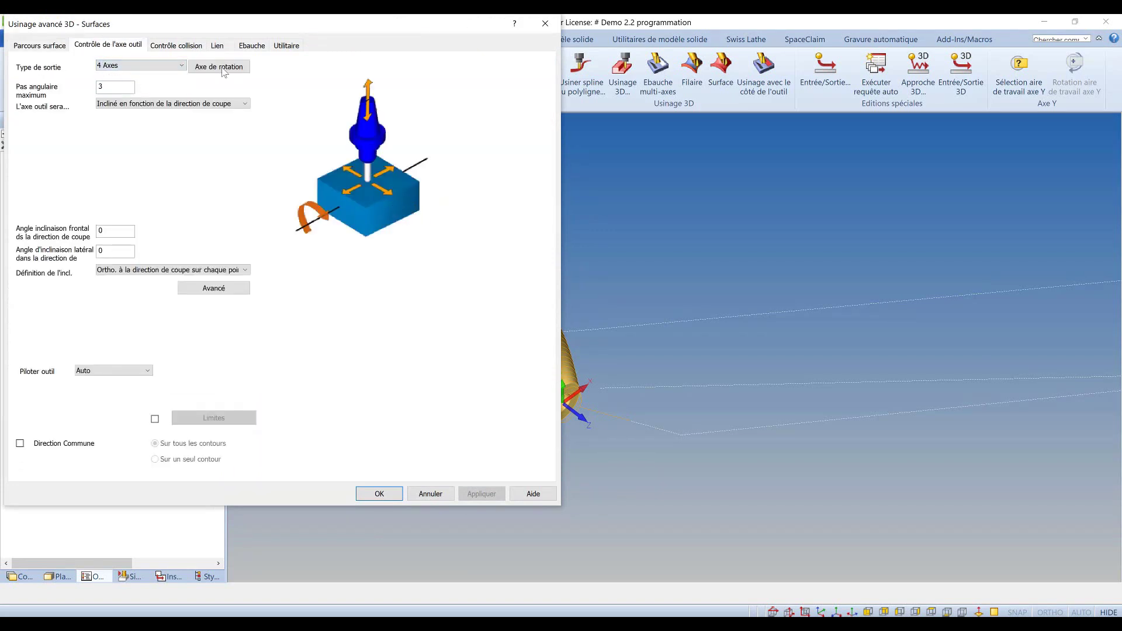
Set the fourth-axis direction to Axe Z and regenerate the dome toolpath
left_click(218, 67)
left_click(279, 213)
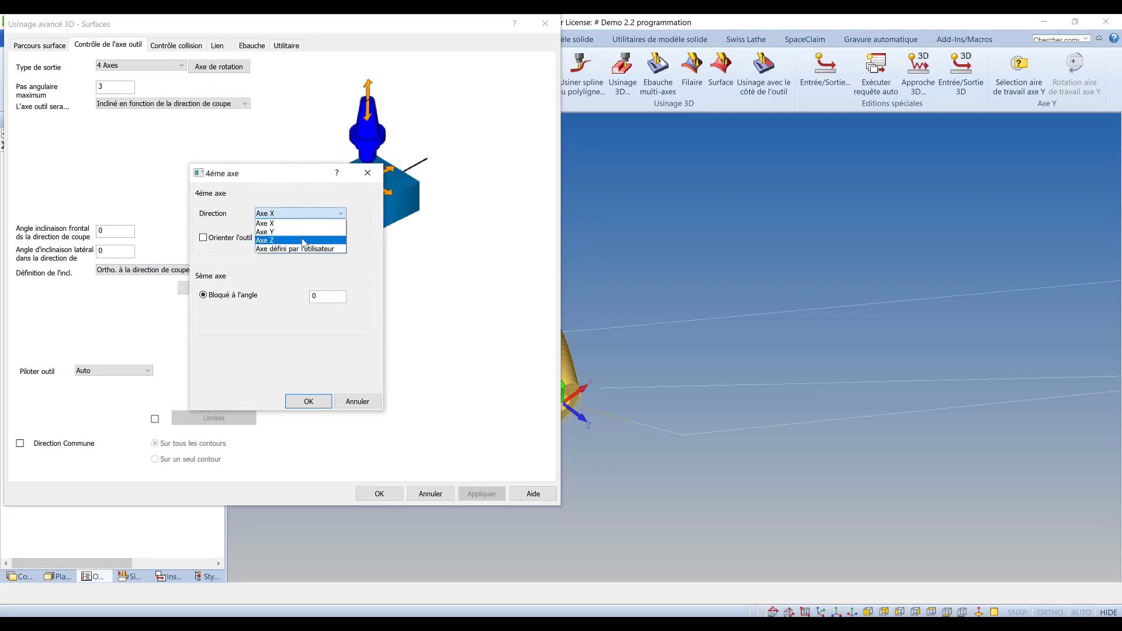
left_click(305, 241)
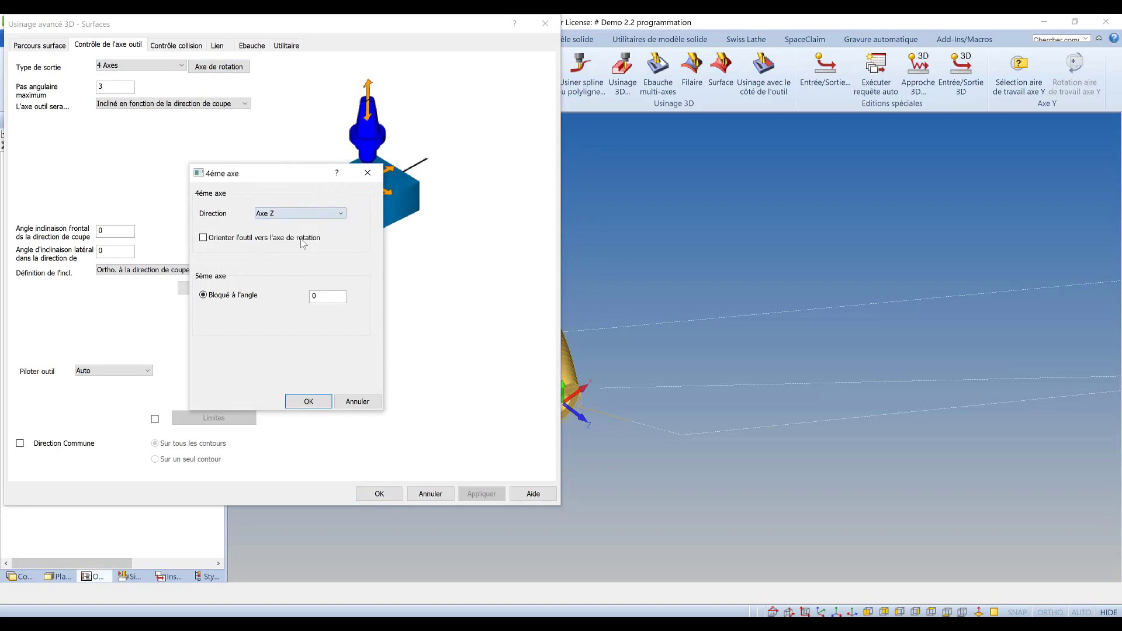
double_click(340, 300)
left_click(308, 403)
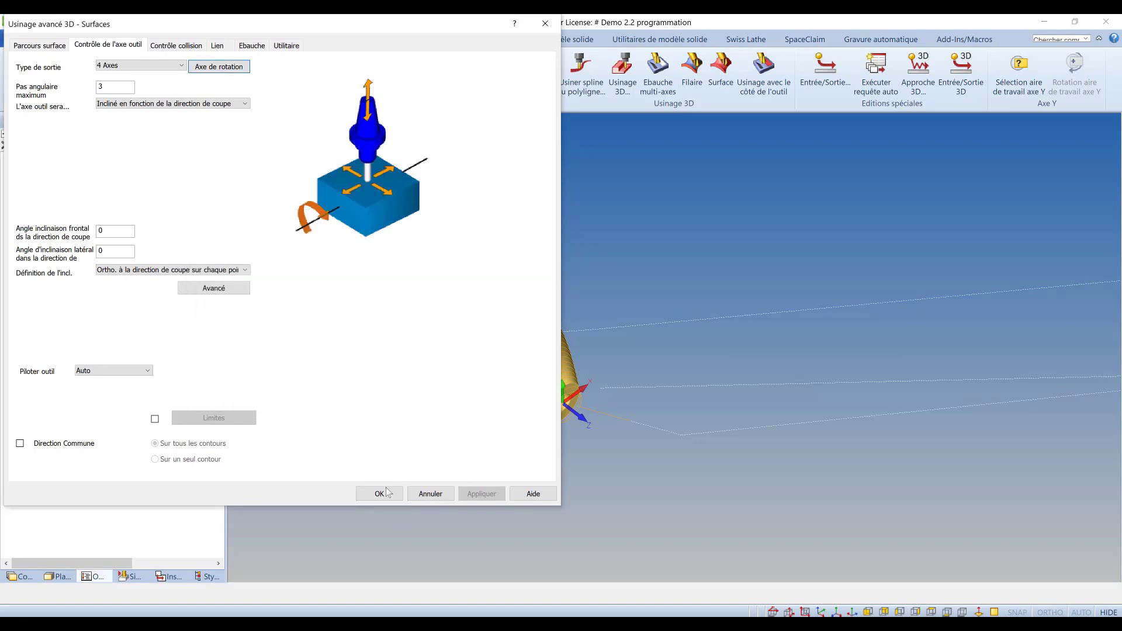
left_click(380, 494)
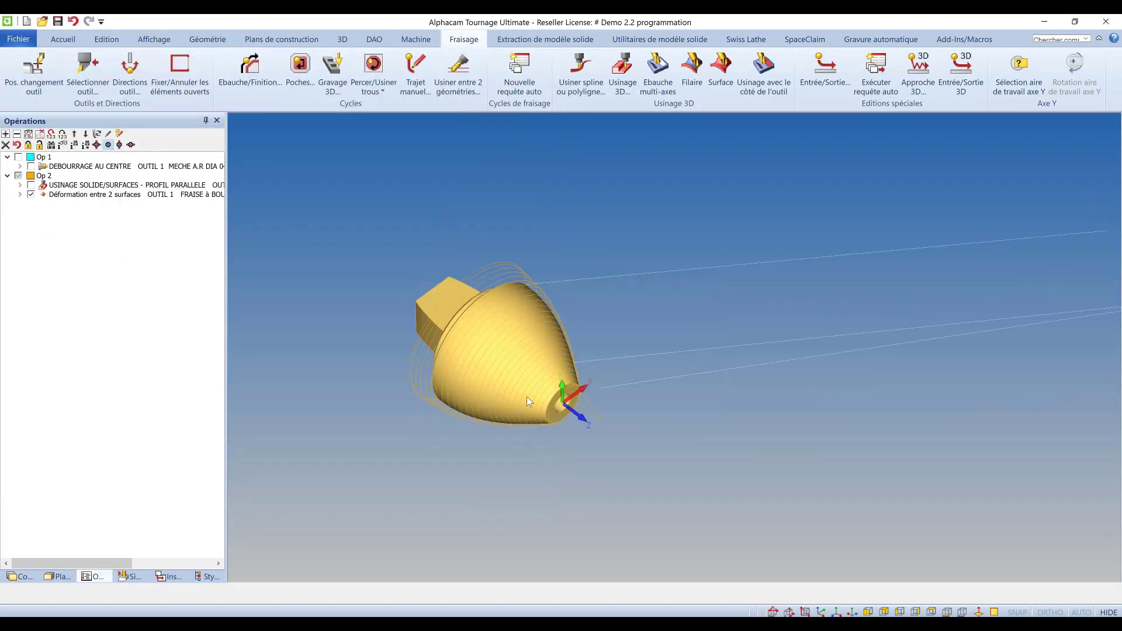
Run the simulation of the 4-axis spiral toolpath on the dome, then stop it
right_click(527, 396)
left_click(608, 356)
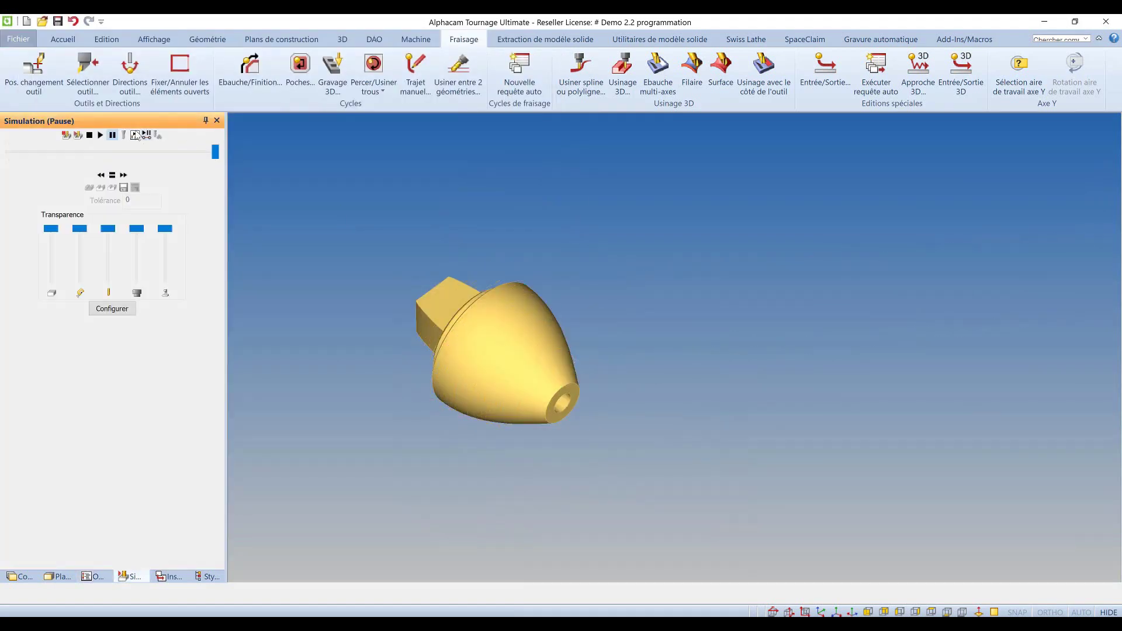
left_click(101, 135)
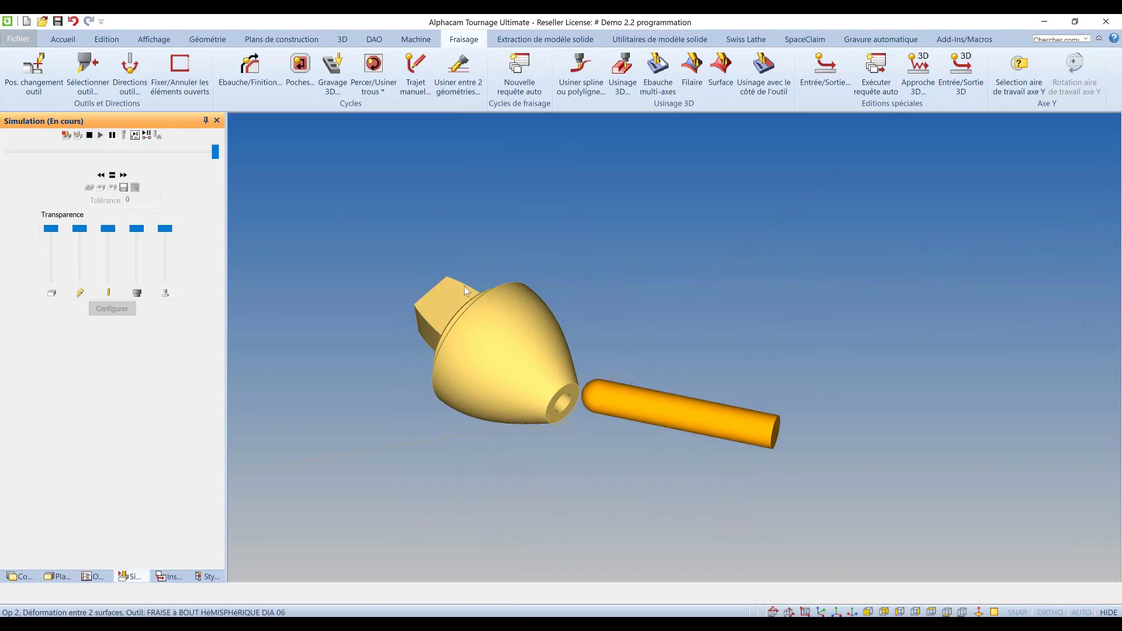
scroll(626, 367, "up", 3)
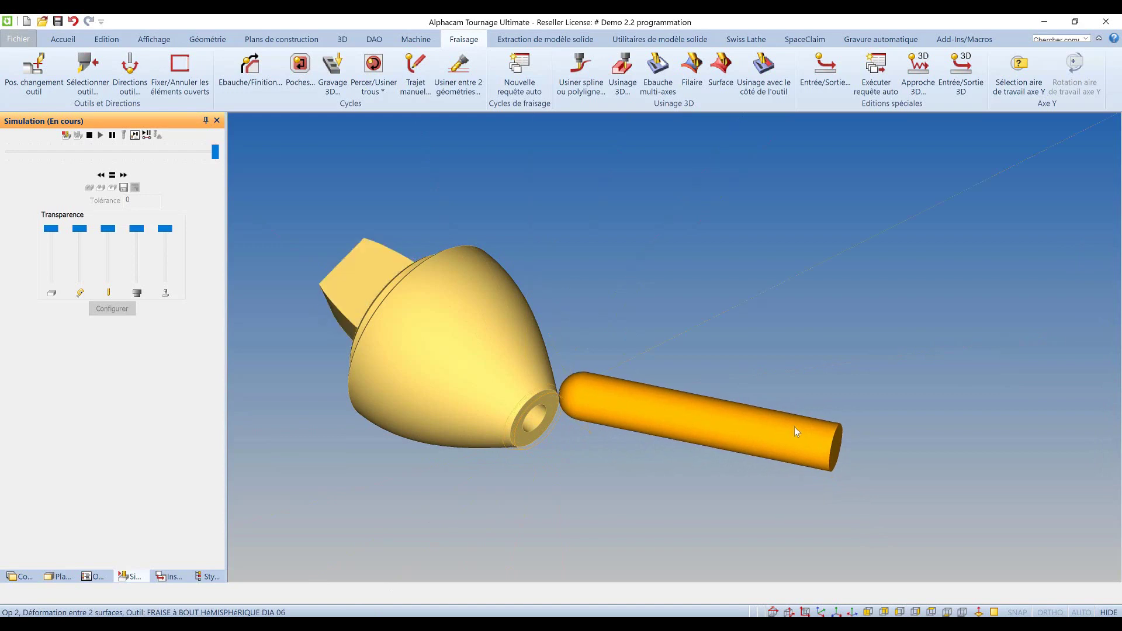
left_click(89, 135)
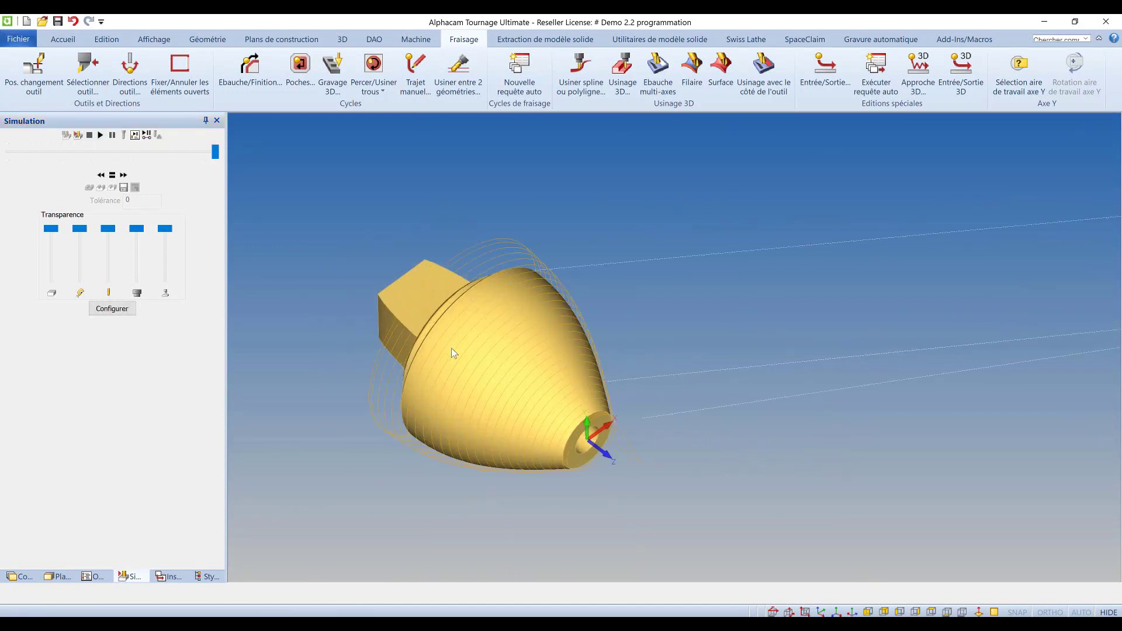
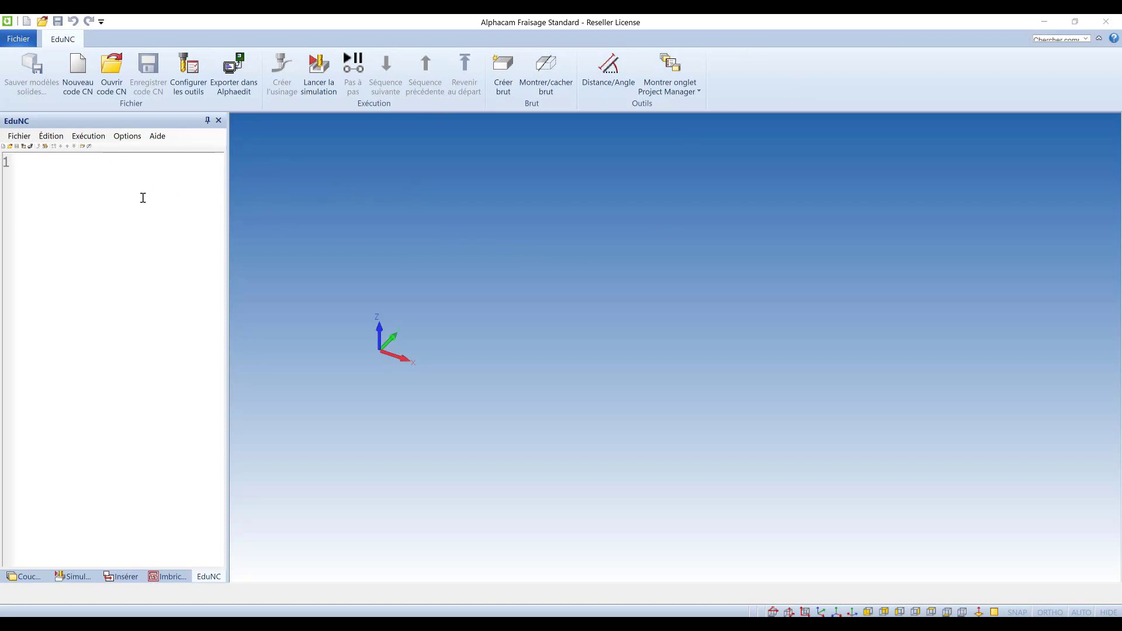
left_click(143, 198)
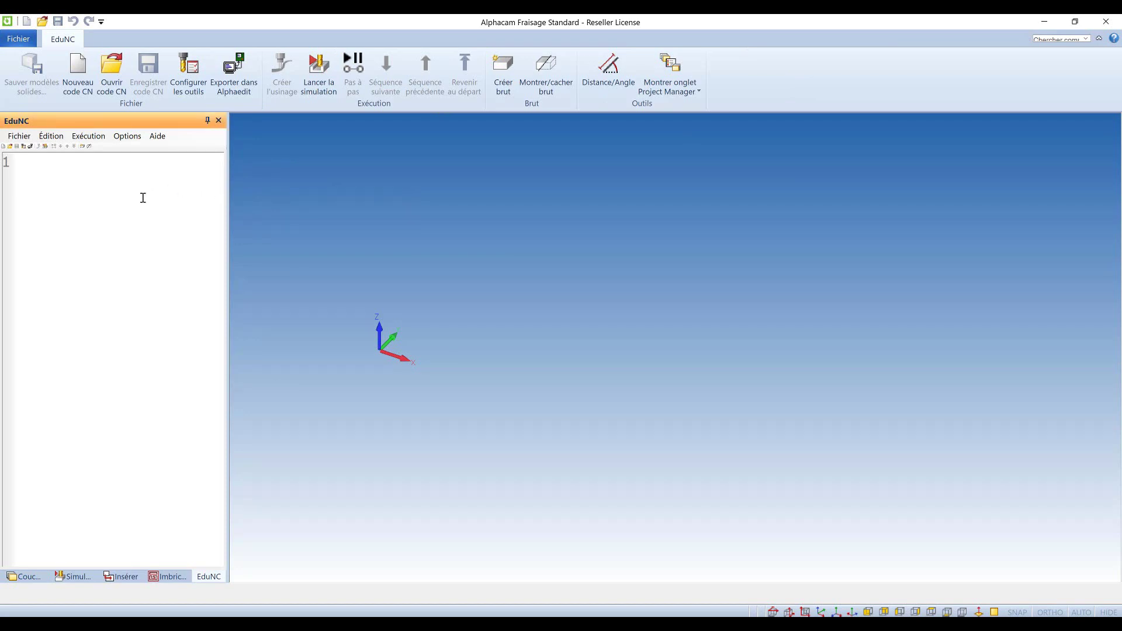
type("O1500")
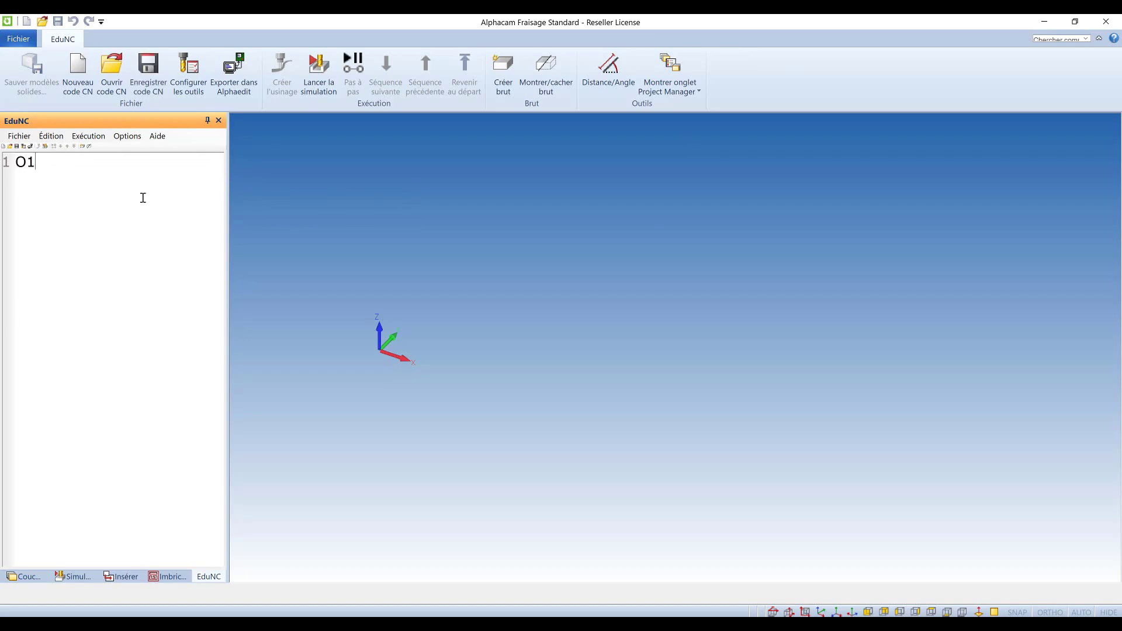
key("Return")
type("G90 G40")
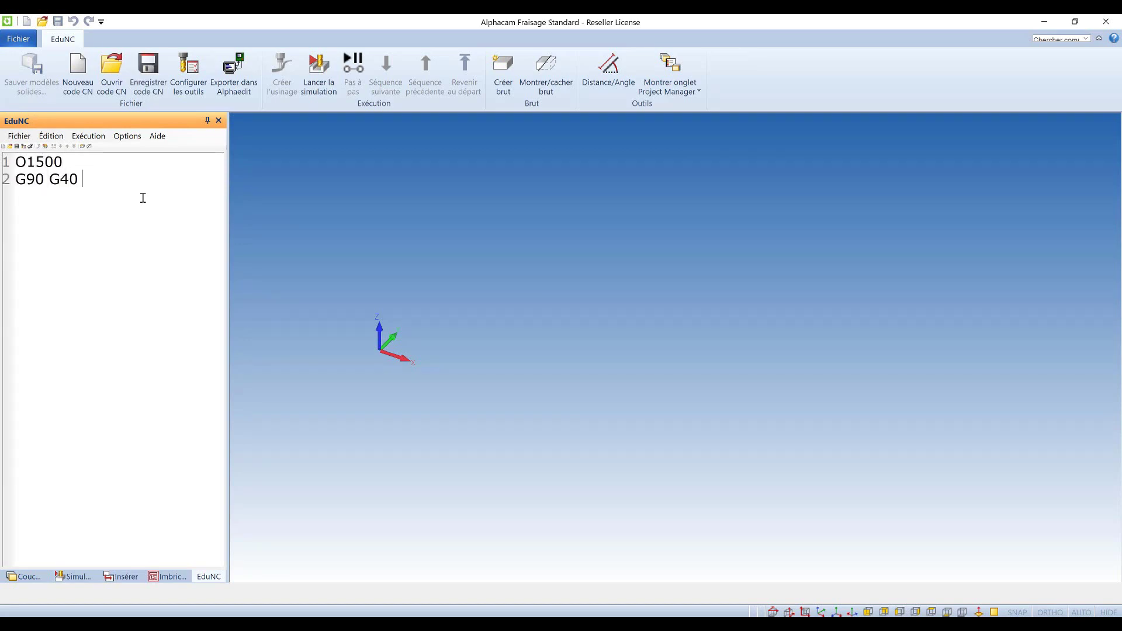
left_click_drag(109, 185, 2, 156)
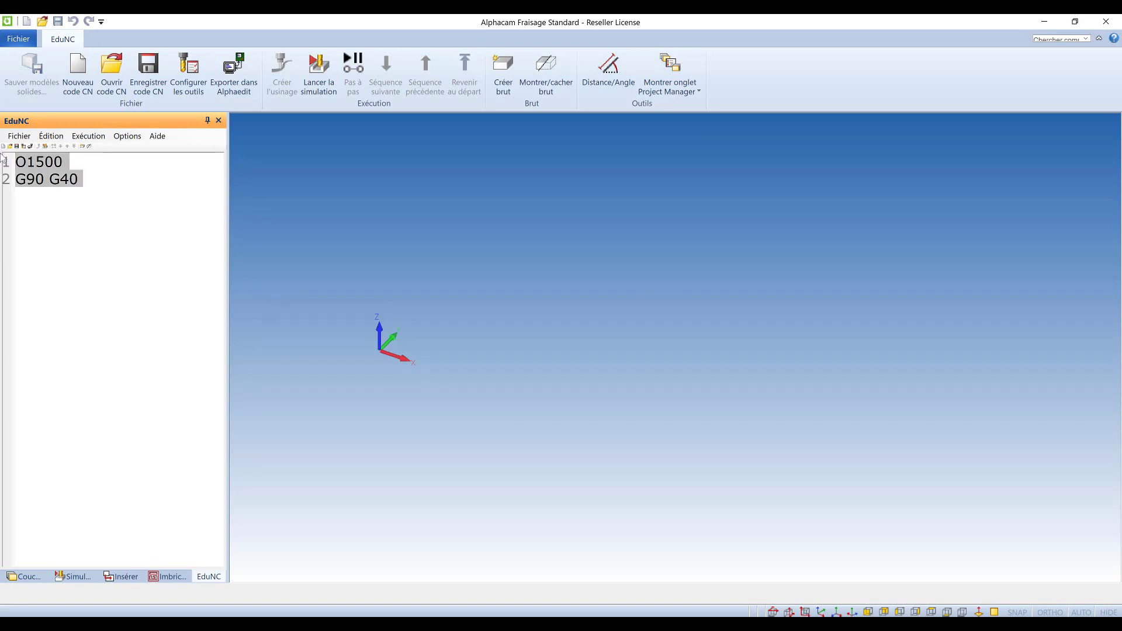
key("Delete")
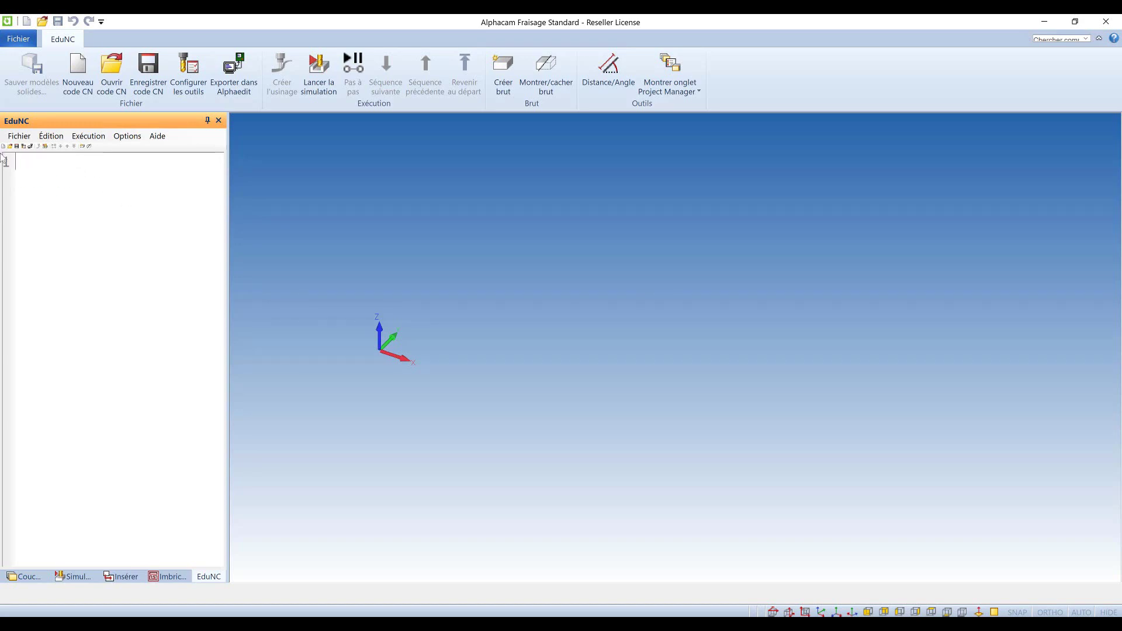
Open the NC code file EduNC-démo fraisage.anc without saving the current code
left_click(106, 69)
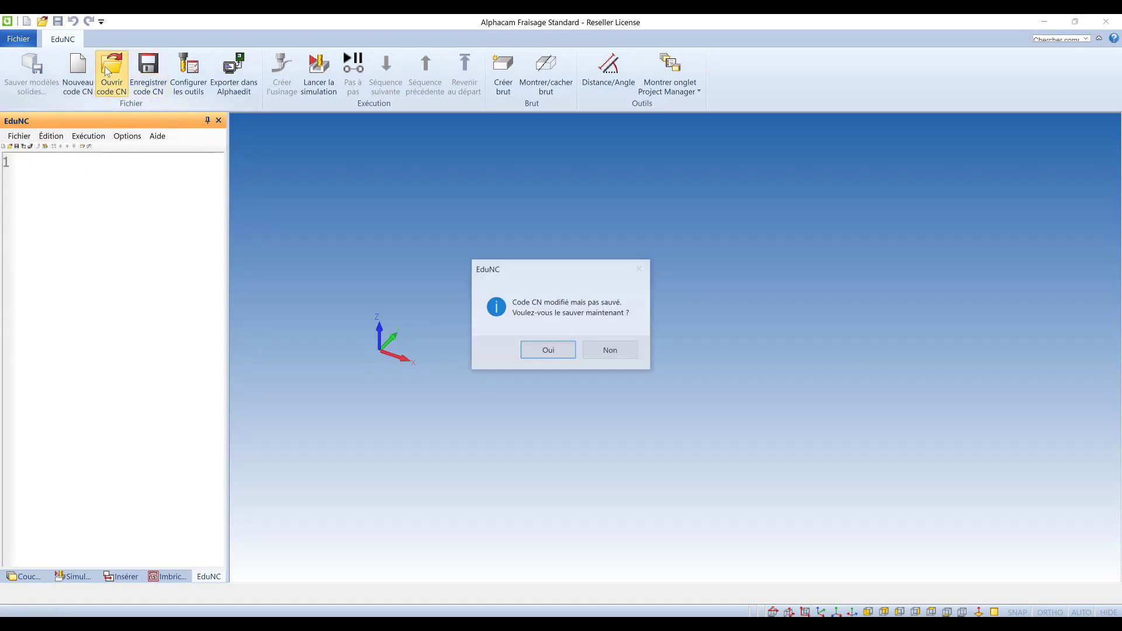
left_click(624, 349)
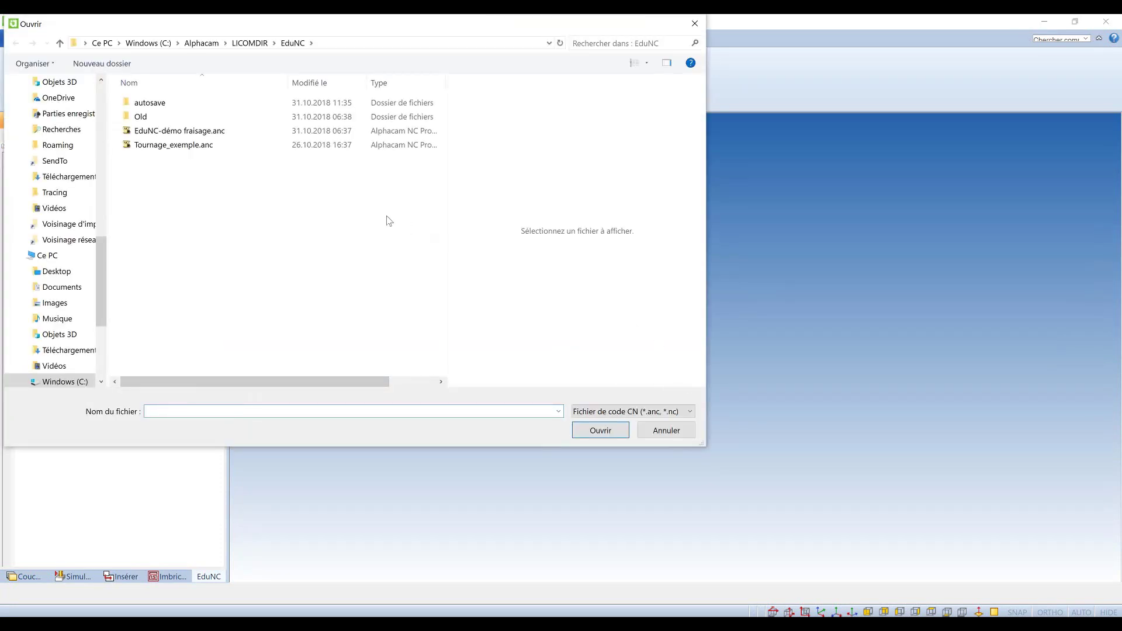
left_click(164, 132)
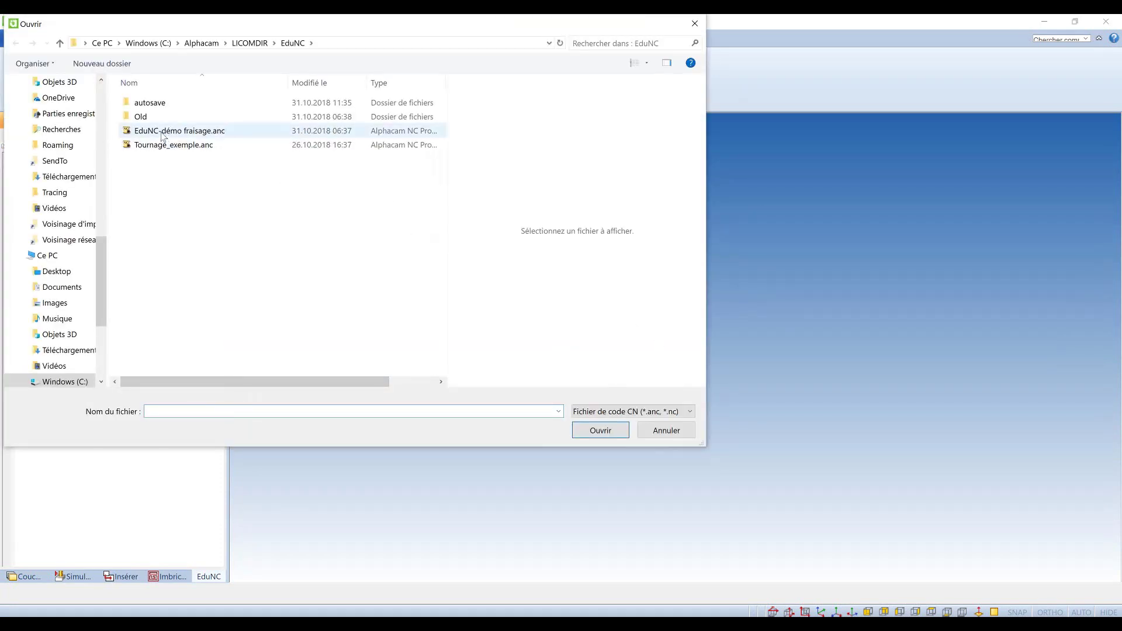
double_click(164, 134)
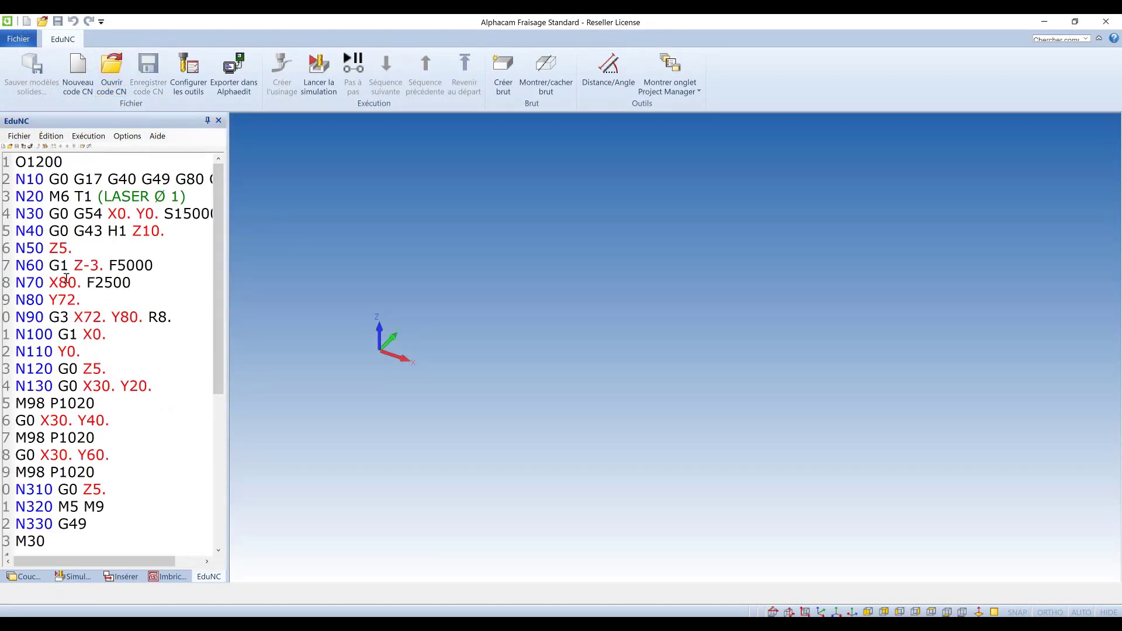
Assign the Fraise a rainurer dia004 slot mill from the Mécanique générale library to tool T1
double_click(86, 196)
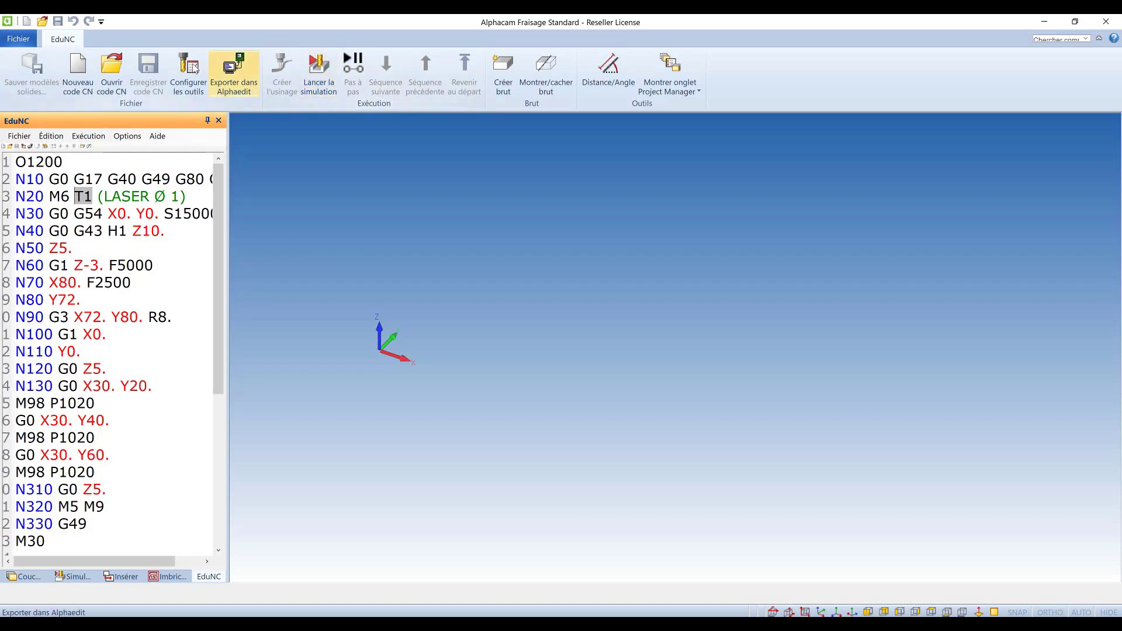
left_click(192, 68)
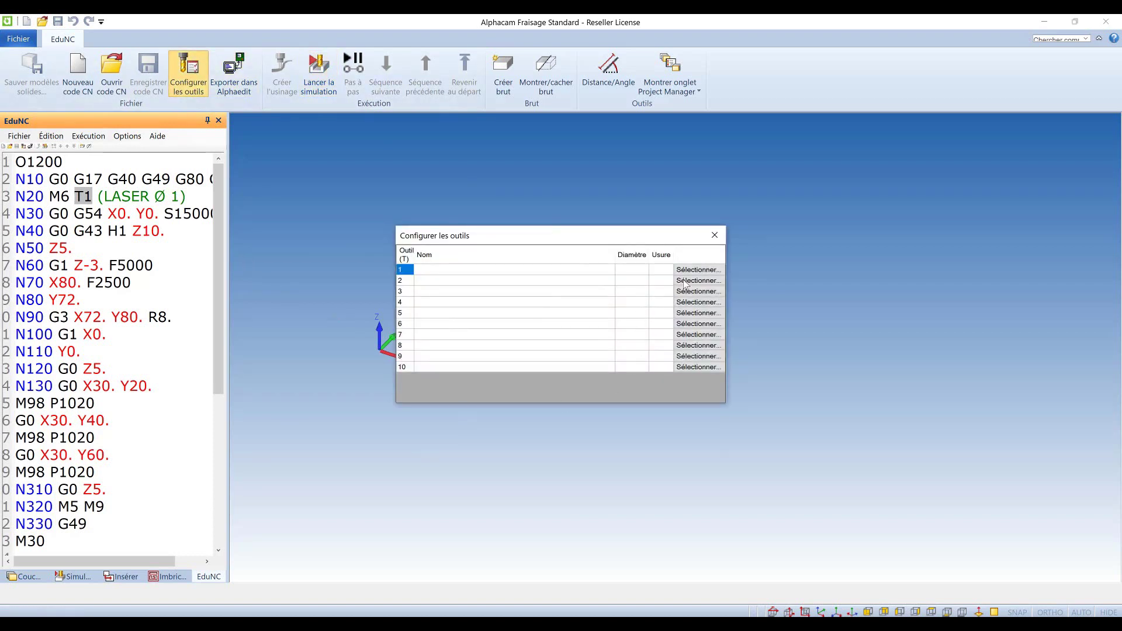
left_click(689, 270)
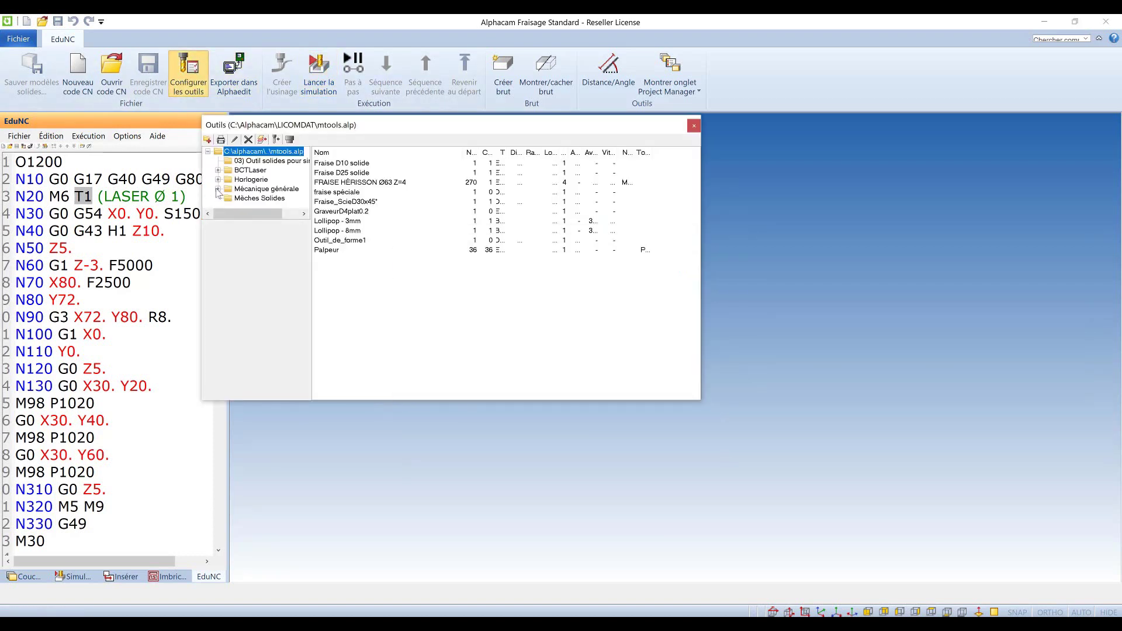
scroll(260, 187, "down", 2)
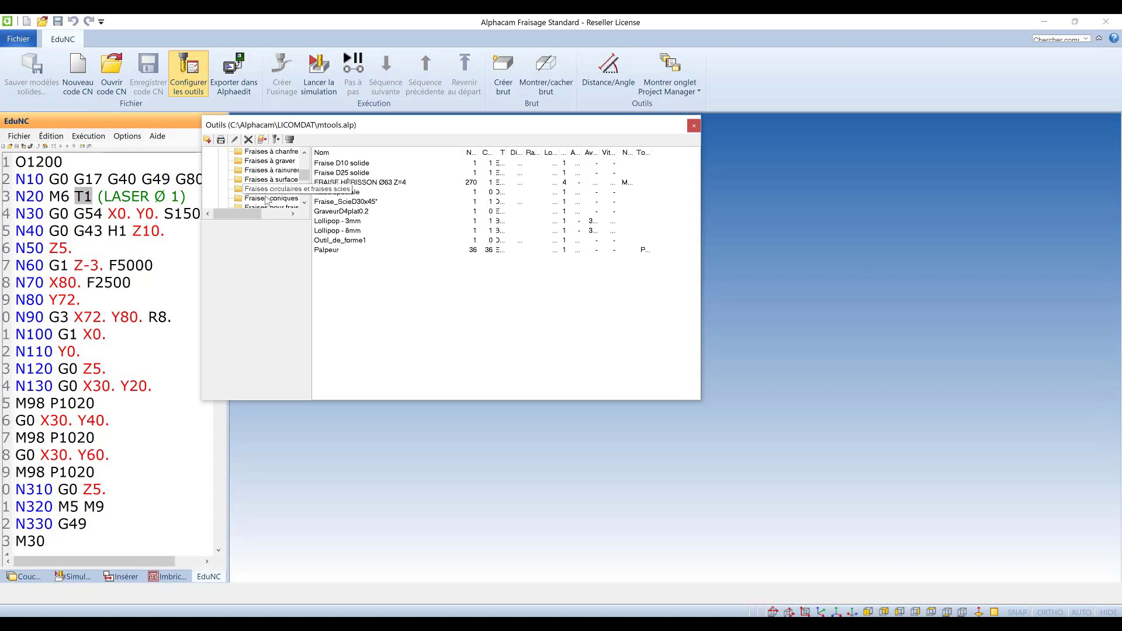
left_click(271, 180)
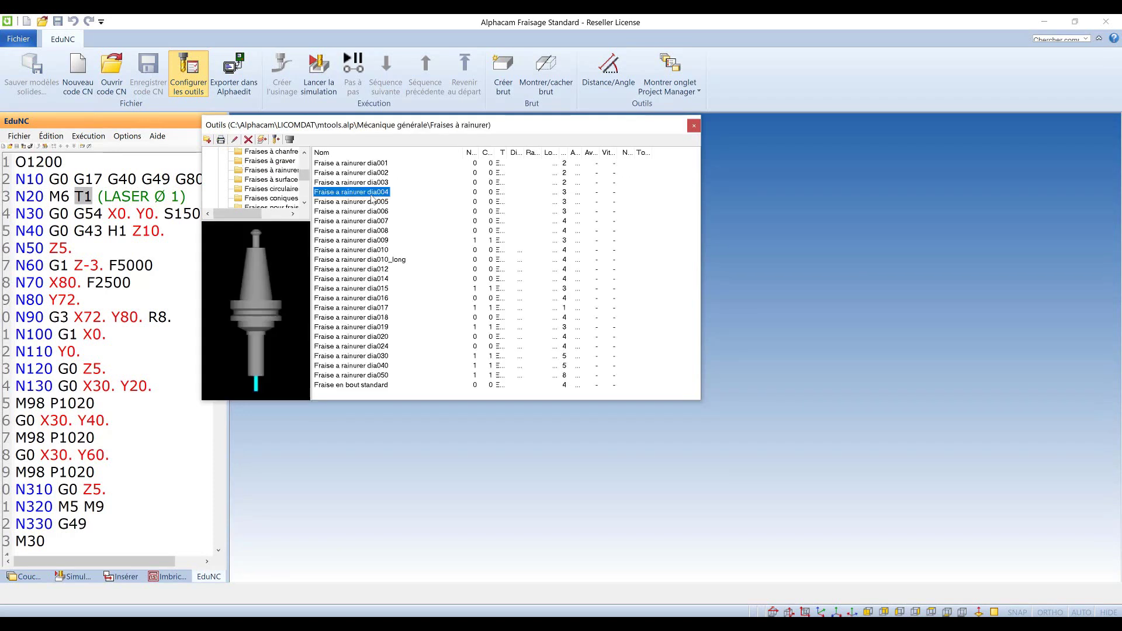
double_click(373, 195)
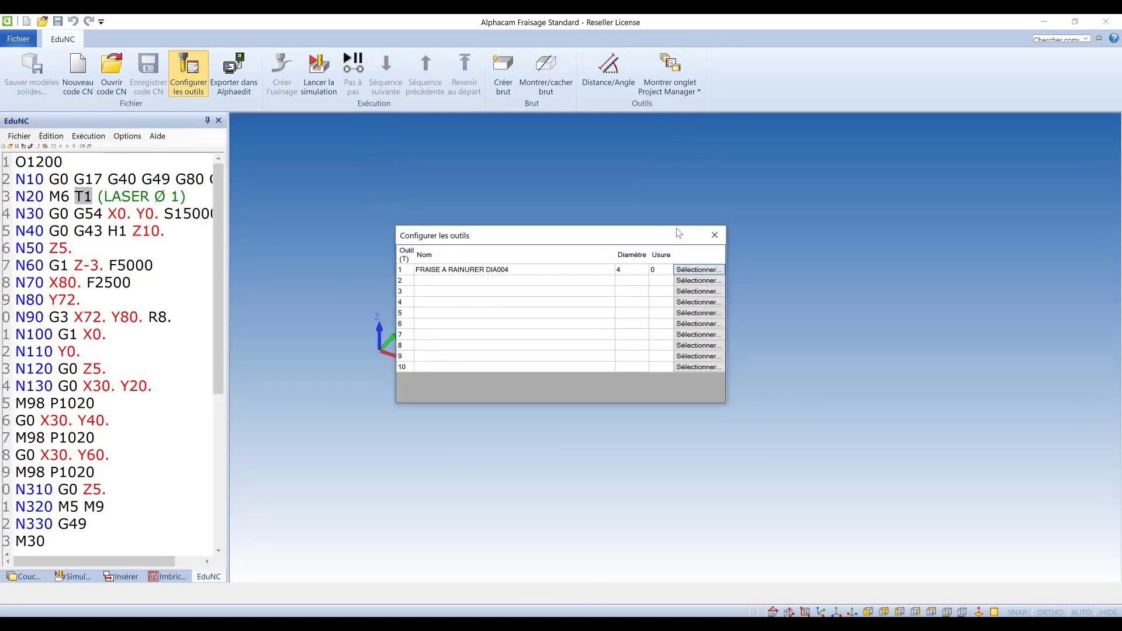
left_click(715, 236)
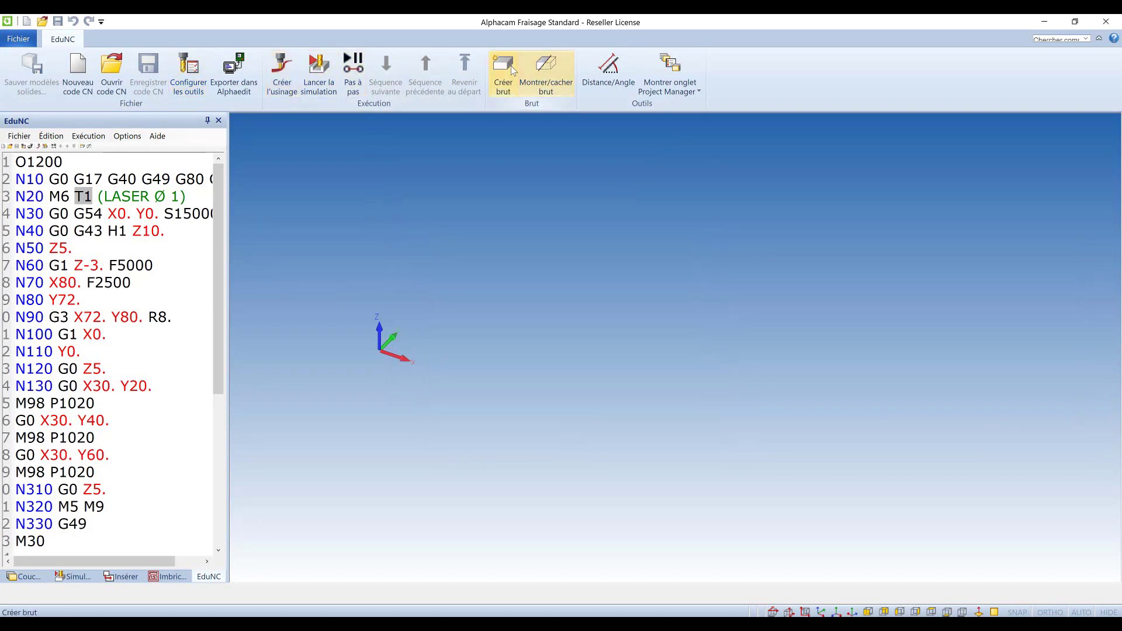
Create a 100 × 100 rectangular stock from Z 0 to Z -5, offset by X -10 and Y -10, and generate the machining
left_click(510, 69)
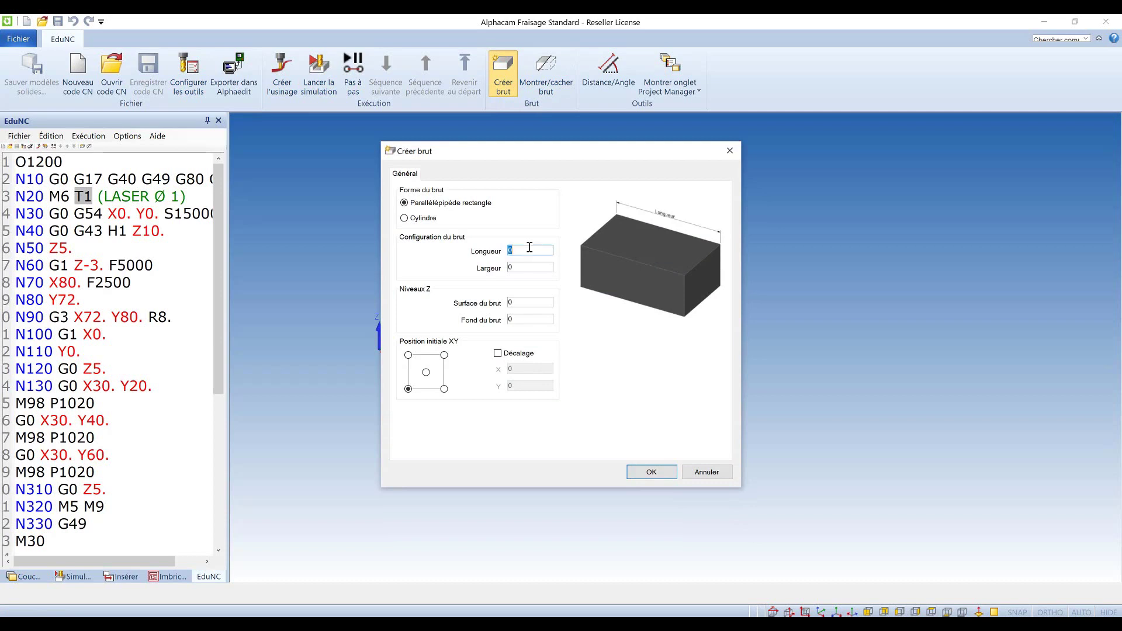
type("100")
key("Tab")
type("12")
key("Tab")
key("Tab")
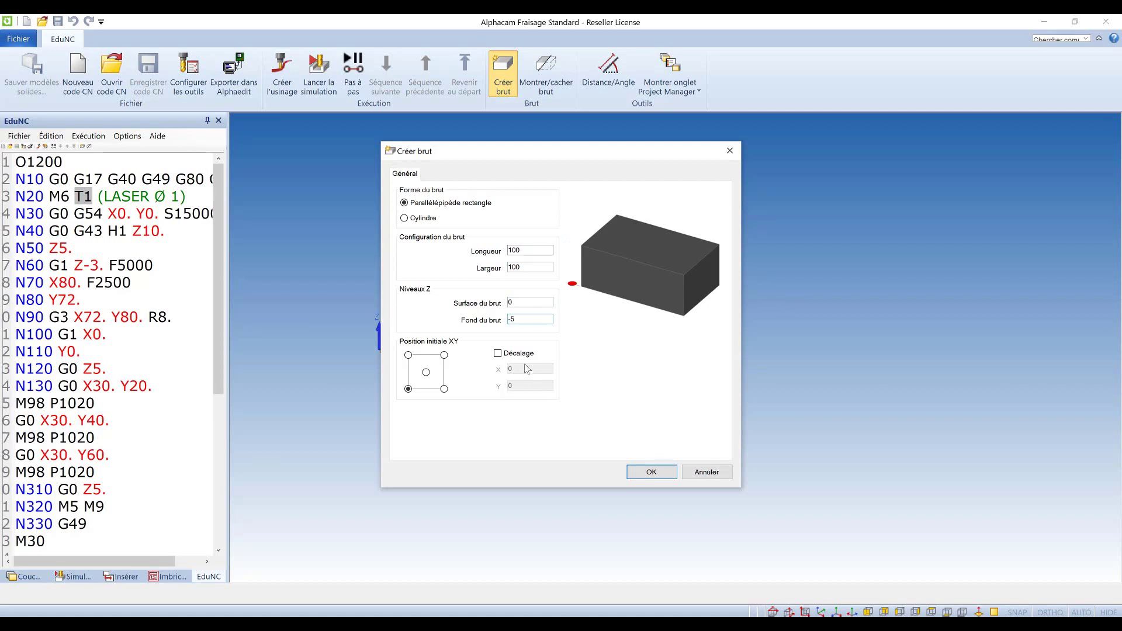
left_click(498, 353)
left_click(522, 370)
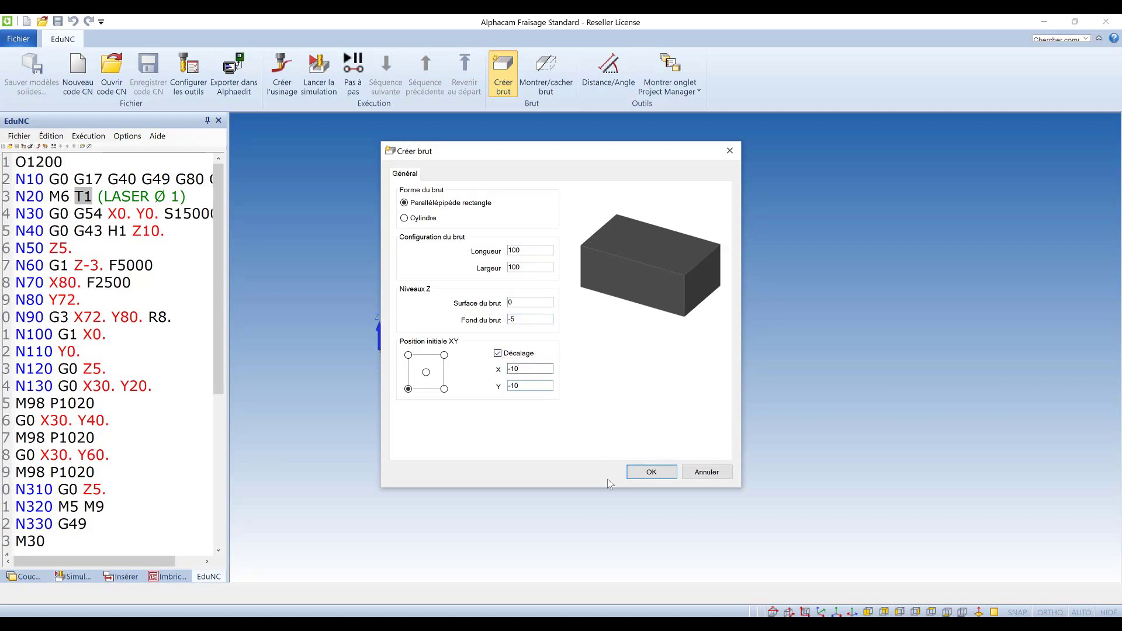
left_click(655, 473)
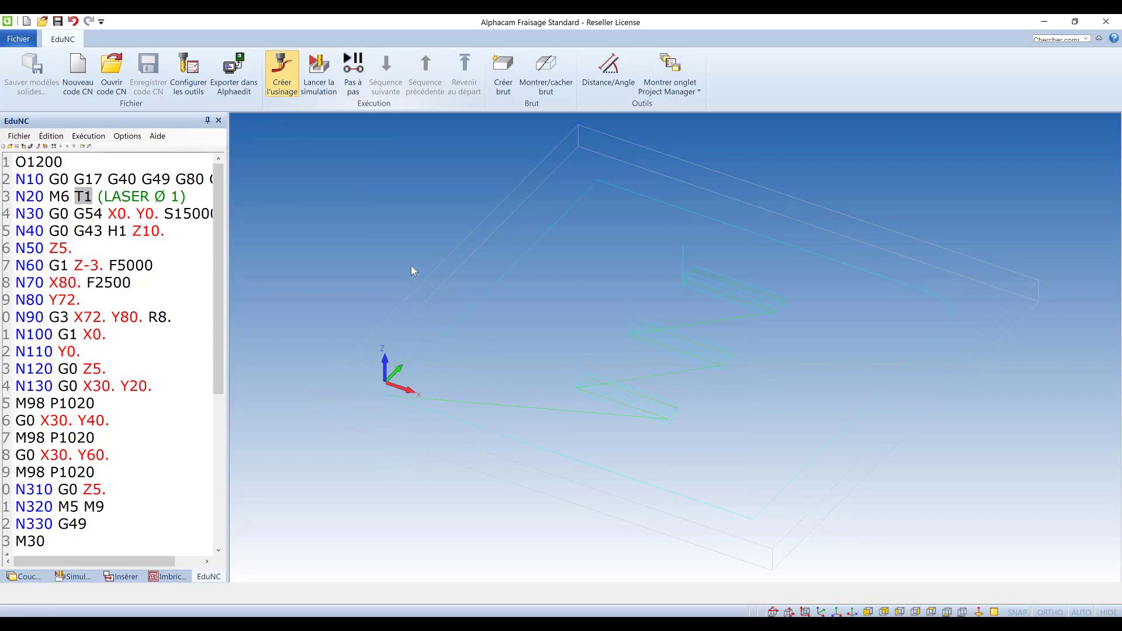
Run the solid simulation of the milling program at a faster speed, check it against the NC code, and exit the simulation
left_click(331, 78)
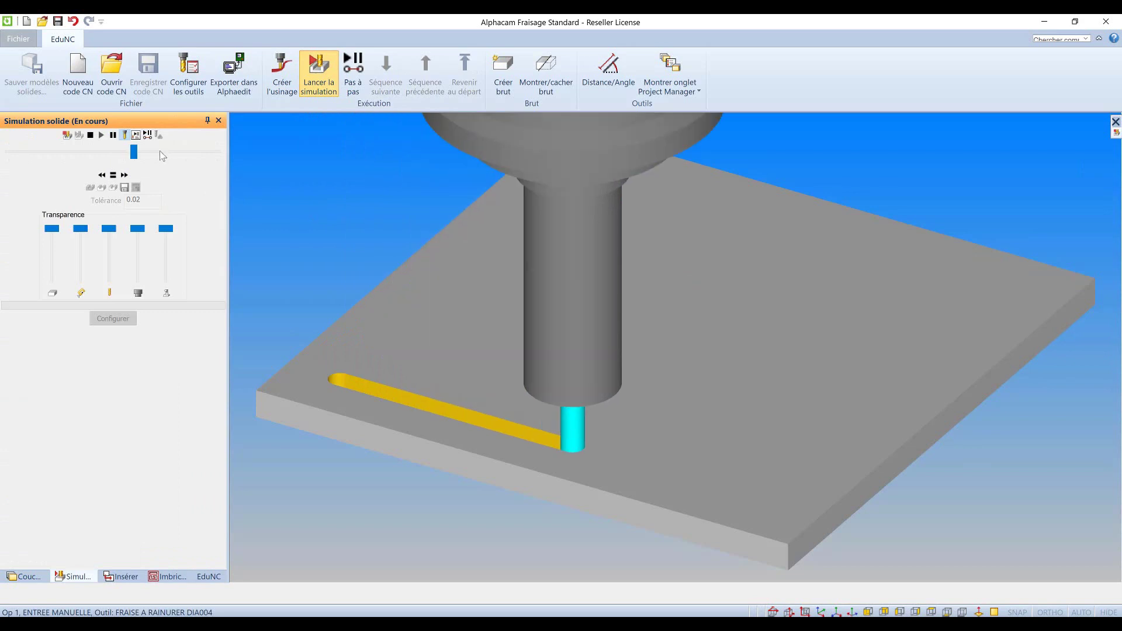
left_click(162, 152)
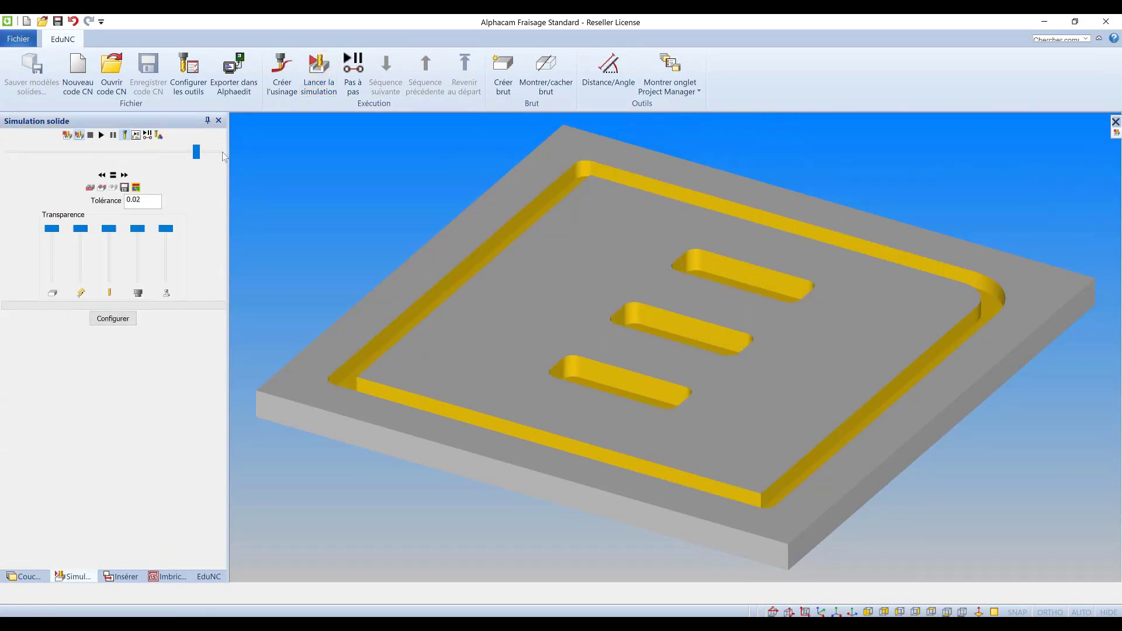
left_click(209, 576)
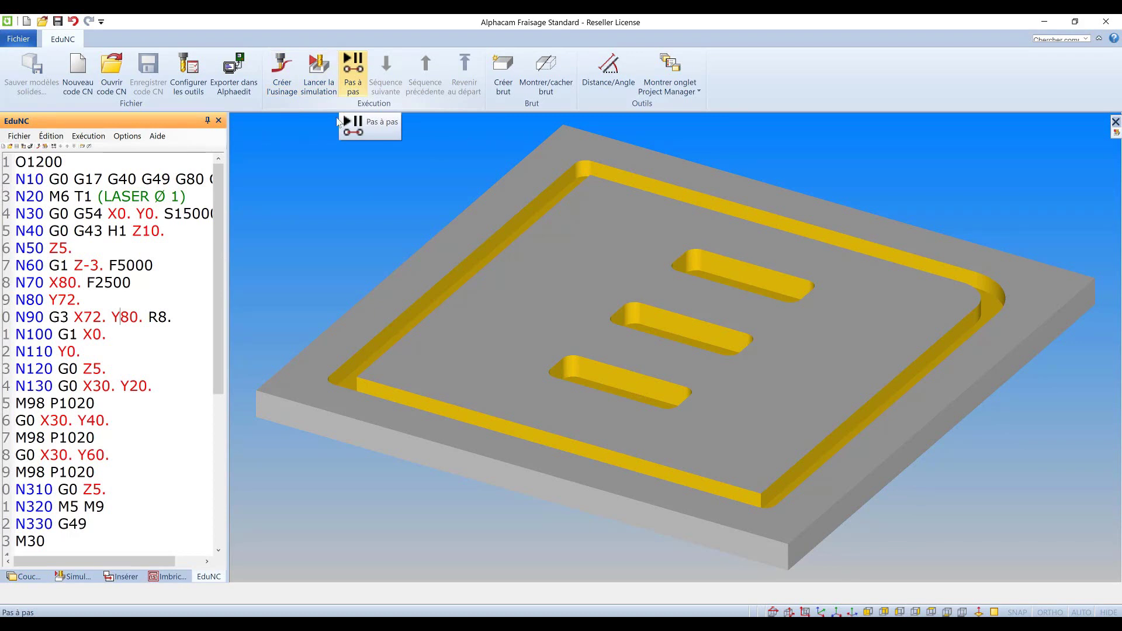
scroll(52, 351, "down", 4)
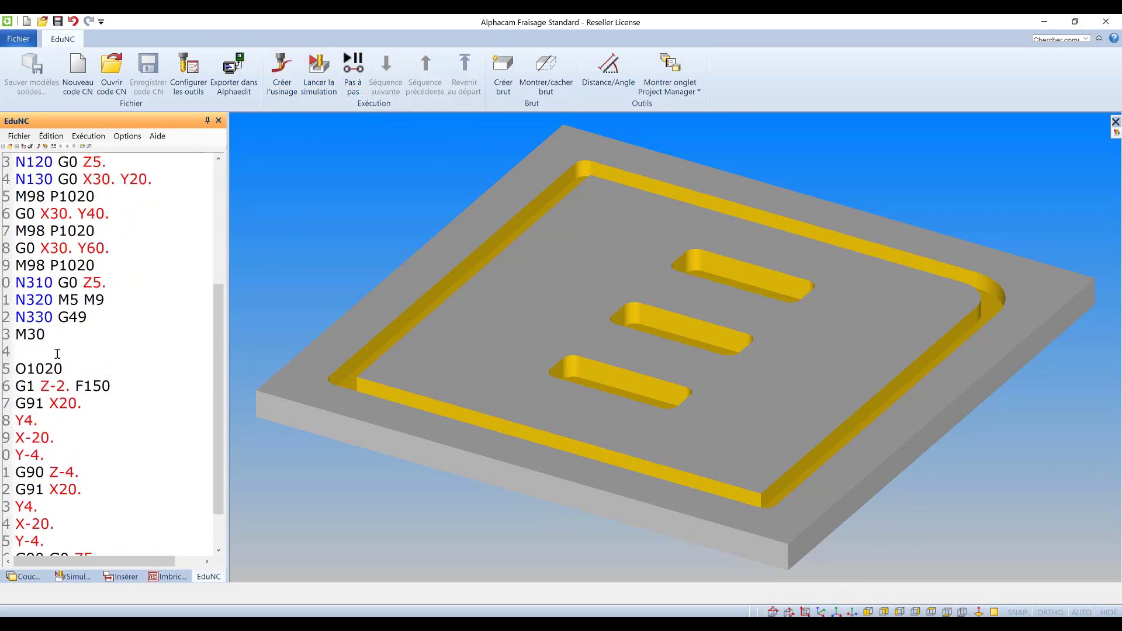
scroll(114, 274, "up", 3)
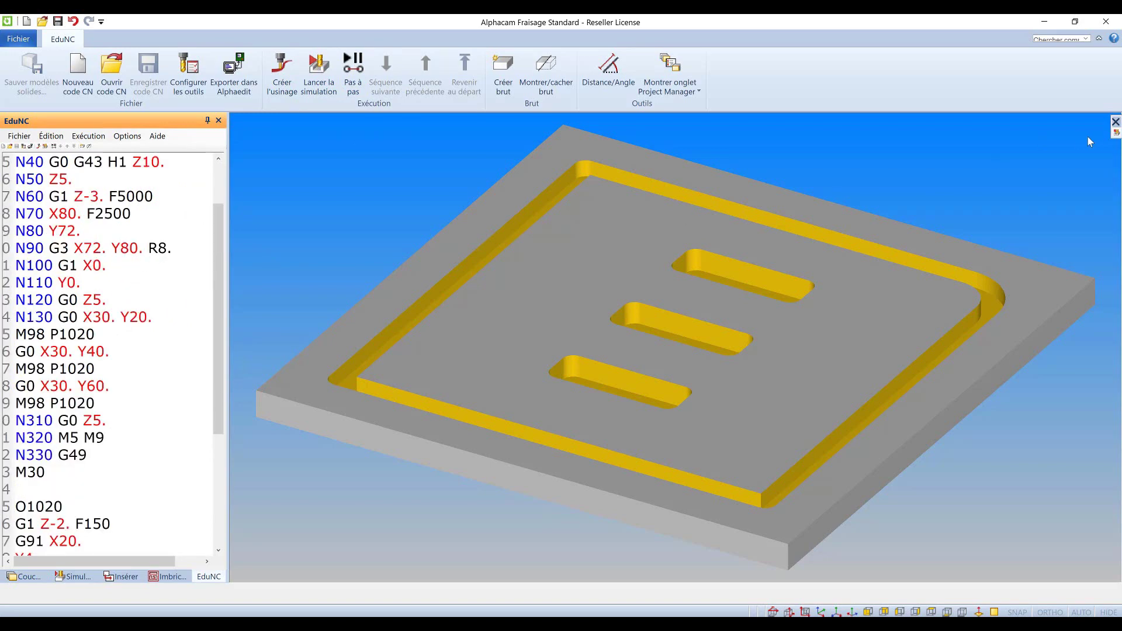
left_click(1117, 134)
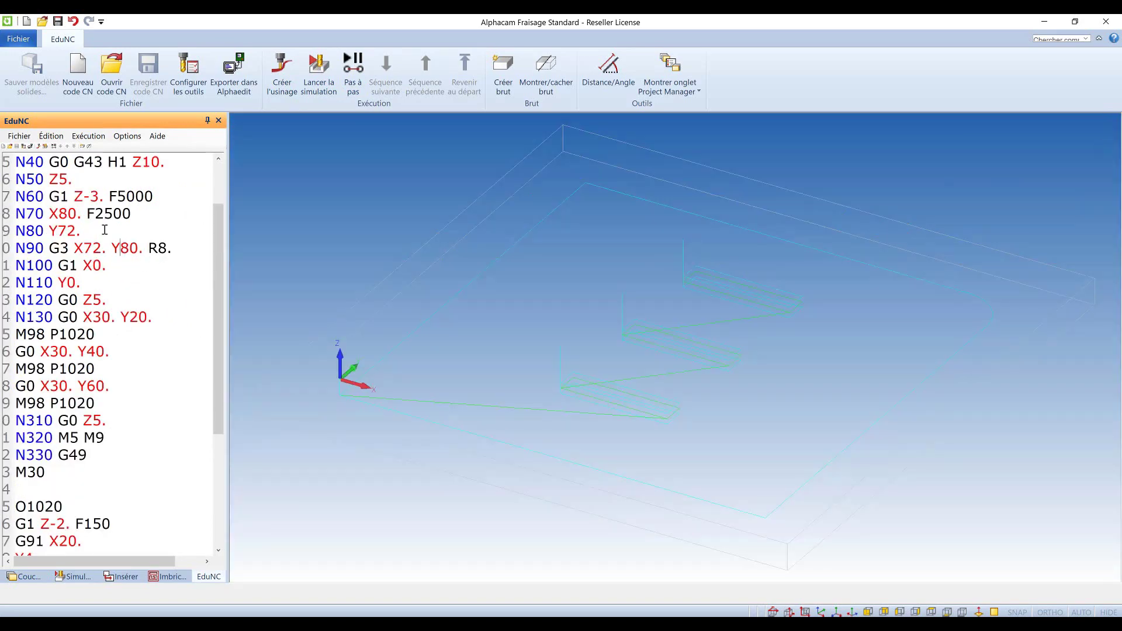
Insert the lines G1 X8 and G3 X0 Y72 I0 J-8 after block N90 and regenerate the machining
left_click(181, 247)
key("Return")
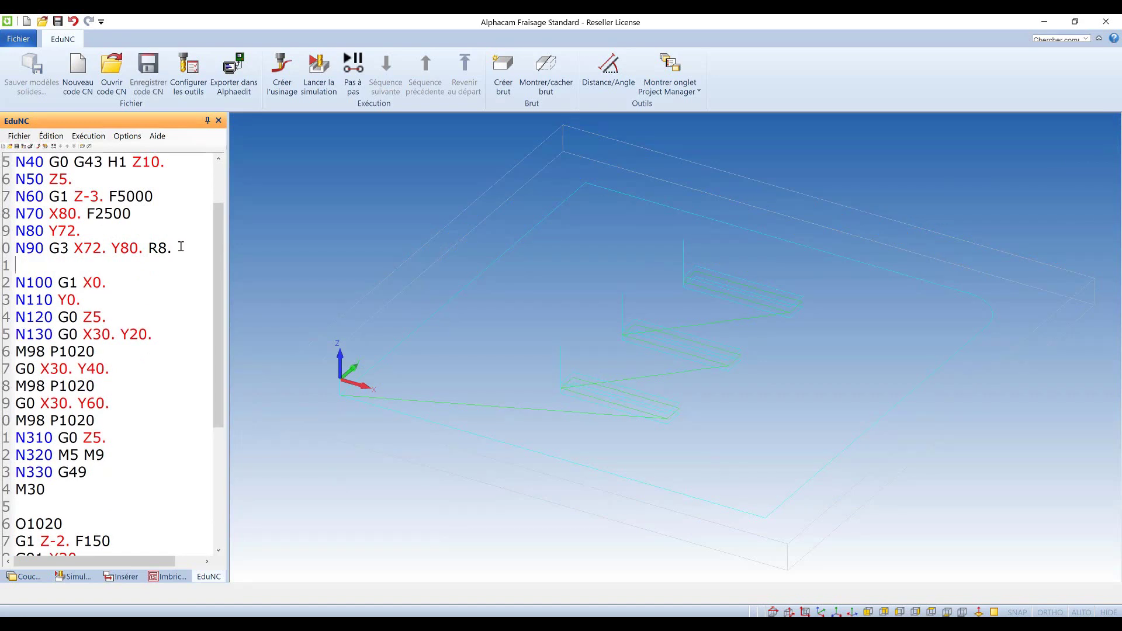
type("G1 X8")
key("Return")
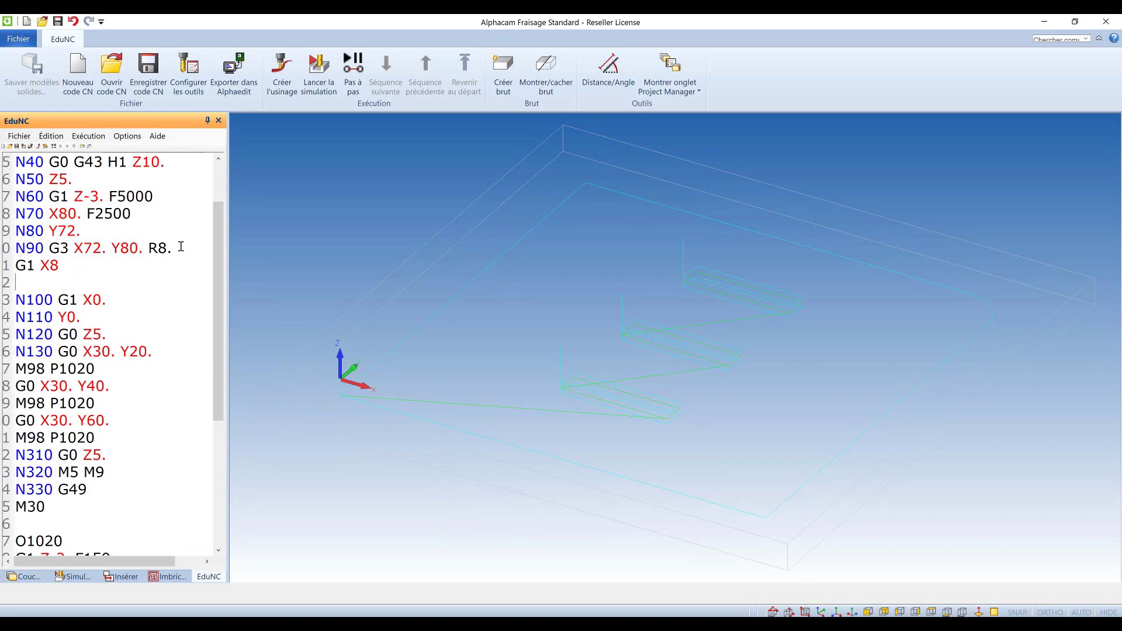
type("G3 X0 Y72 I0 J-")
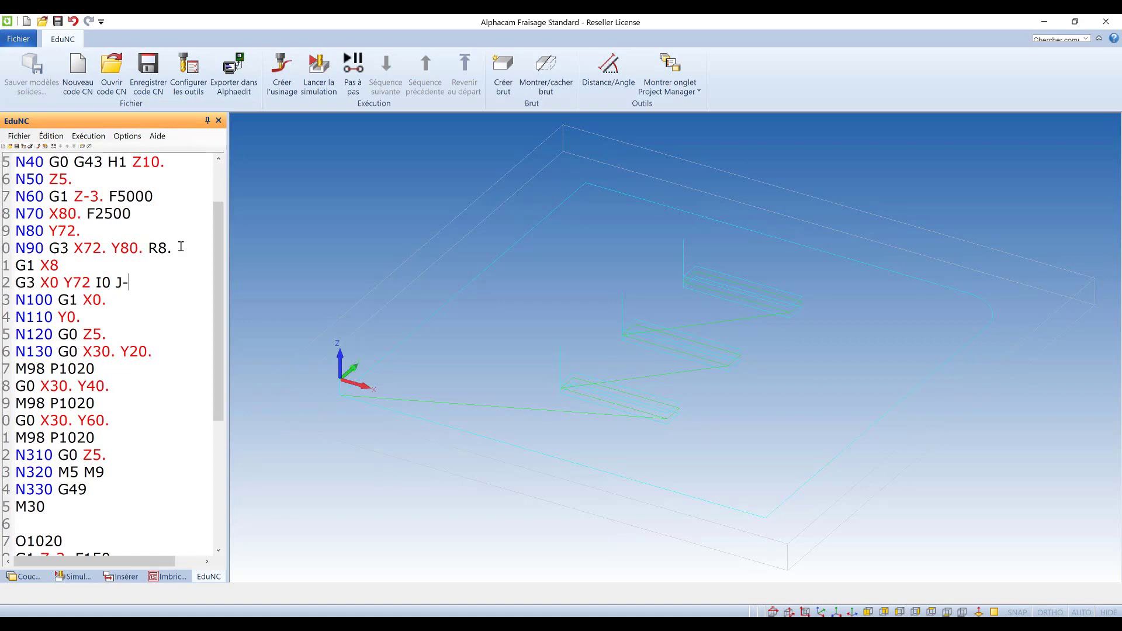
type("8")
left_click(294, 94)
Renumber the NC program lines starting at 10 with an increment of 10
scroll(94, 267, "up", 2)
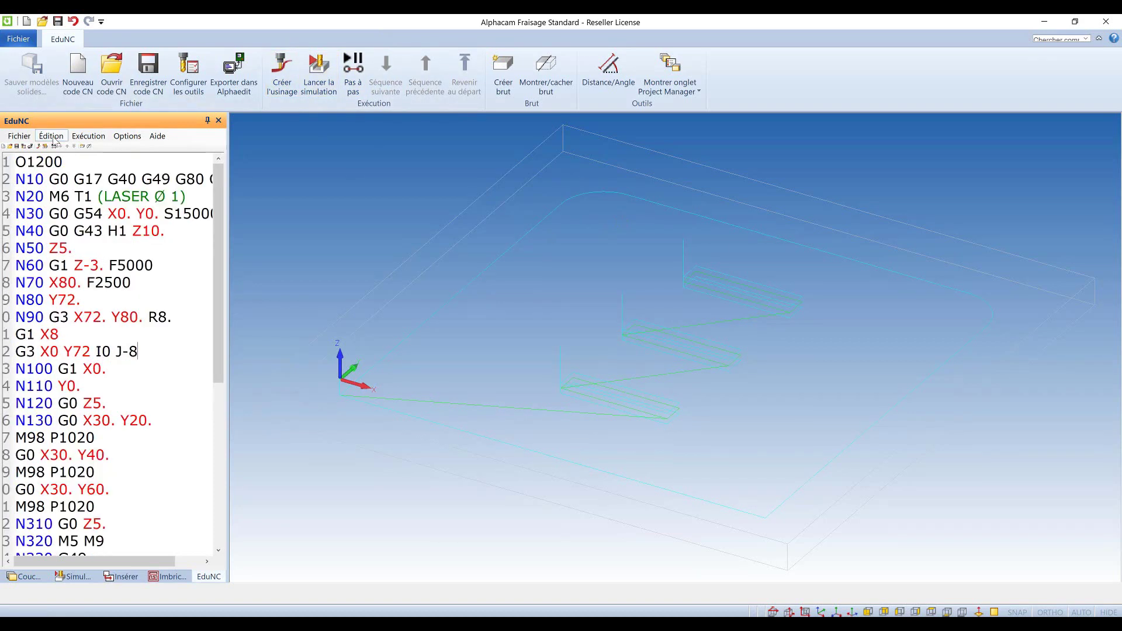
left_click(51, 135)
left_click(84, 213)
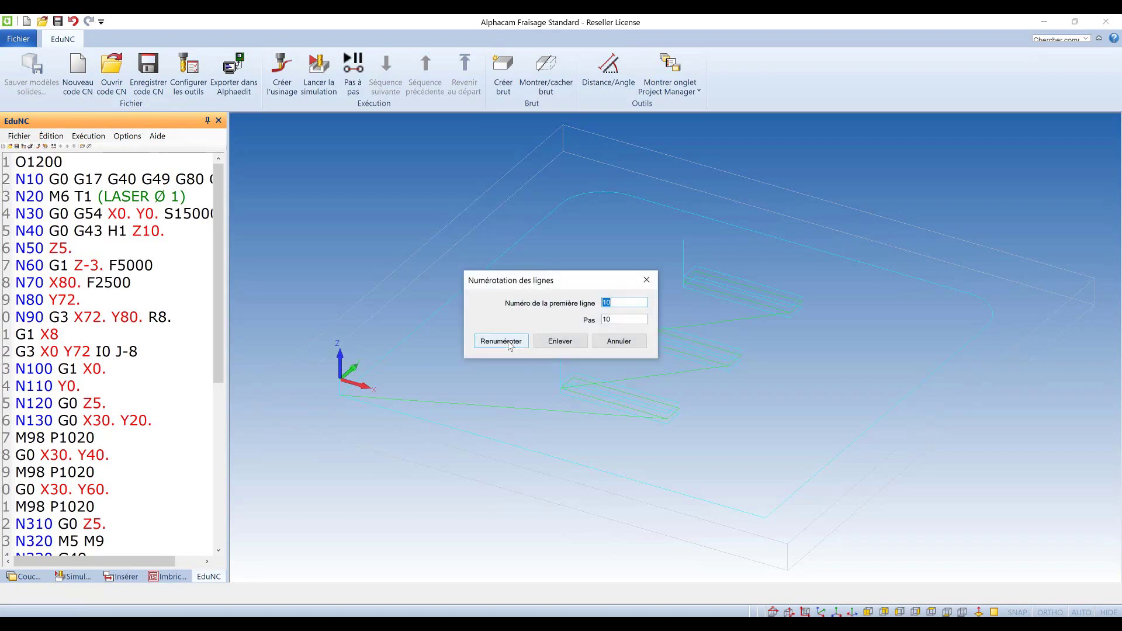
left_click(510, 342)
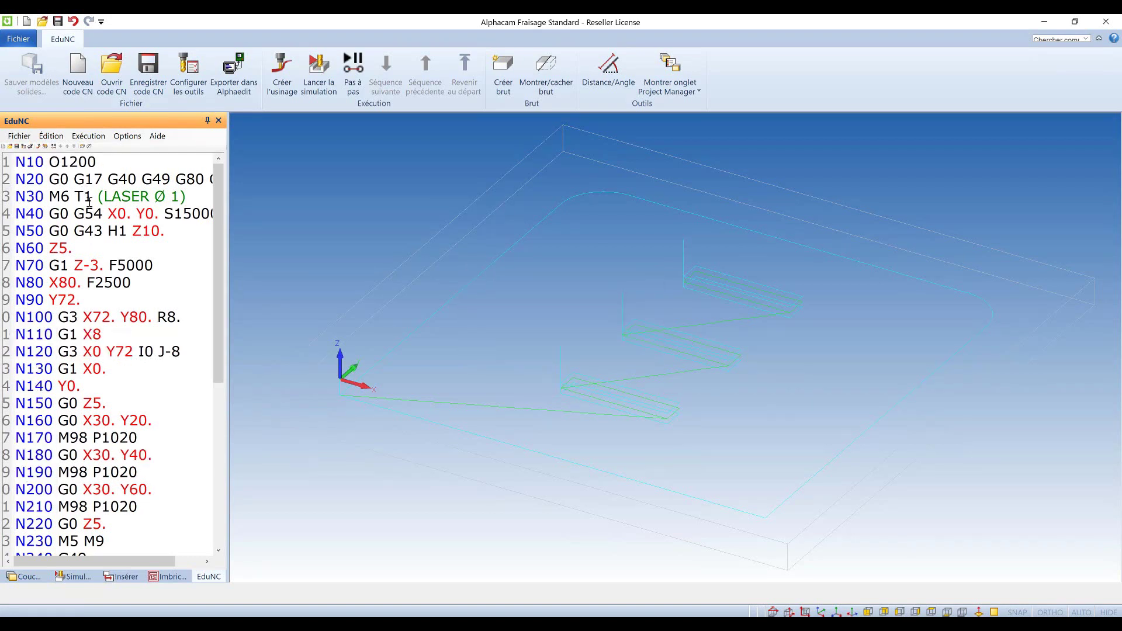
Check which numerical control types the EduNC configuration offers, then close it without changing anything
left_click(88, 136)
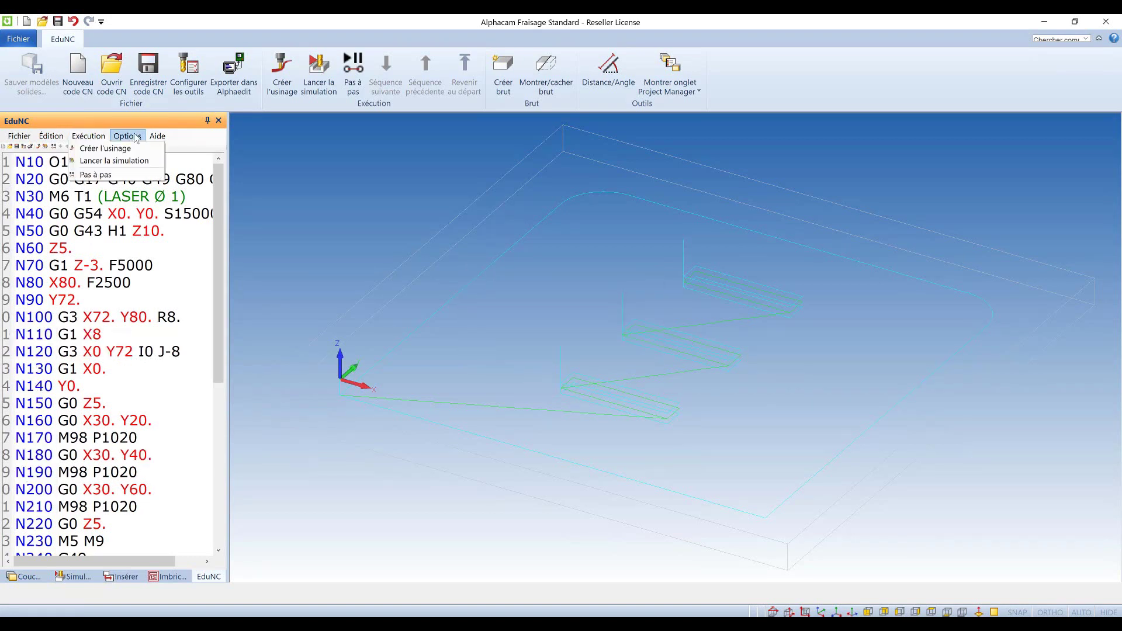
mouse_move(128, 136)
left_click(138, 160)
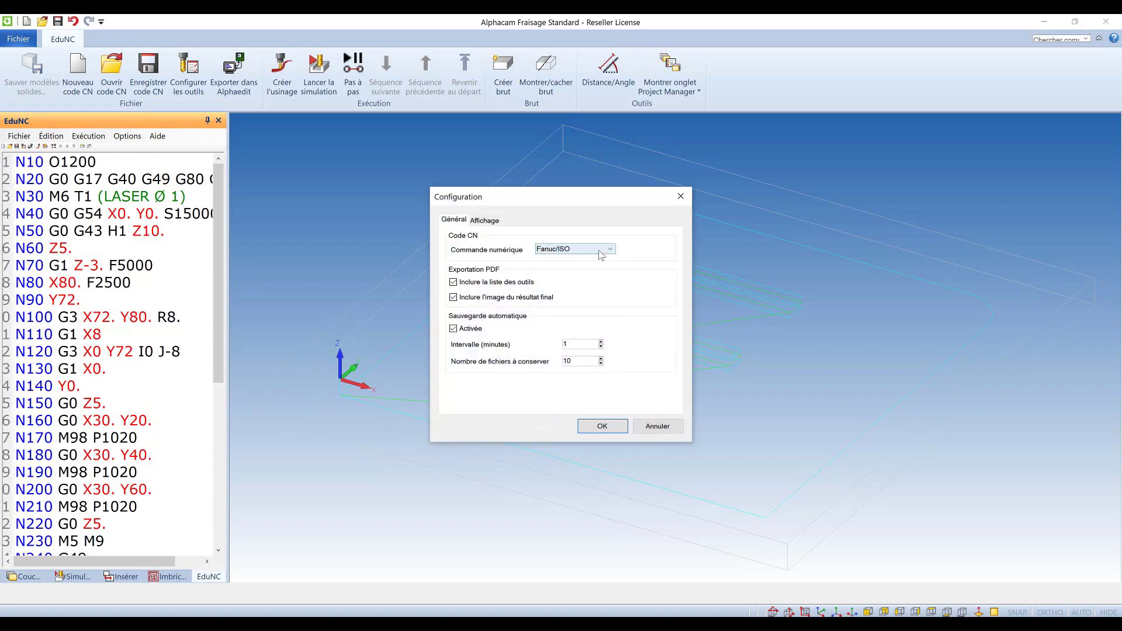
left_click(608, 249)
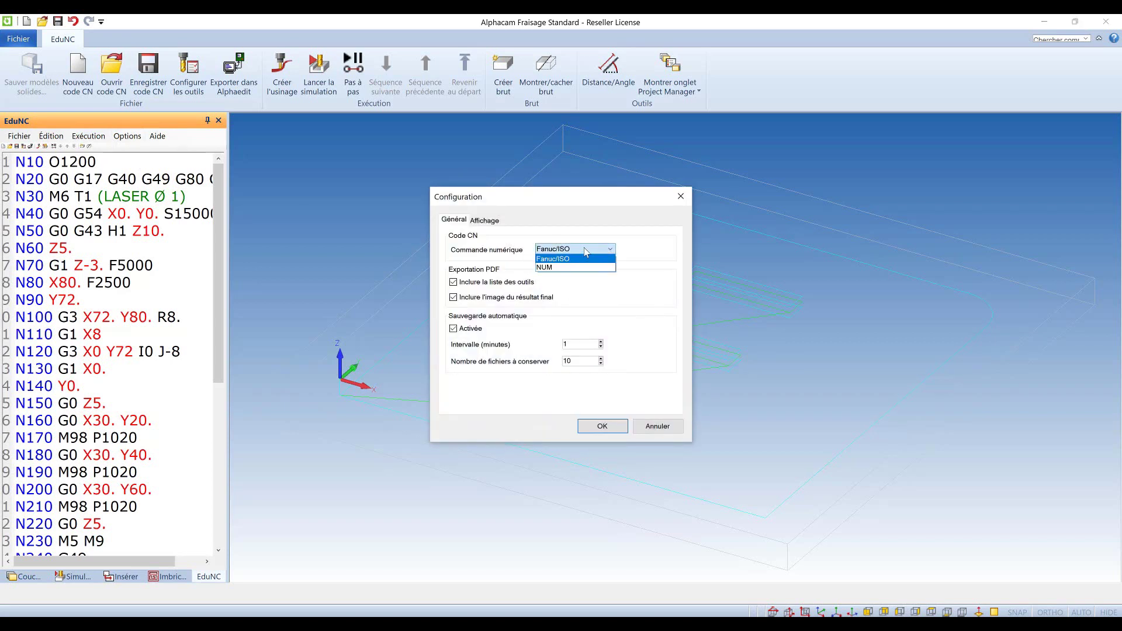
left_click(585, 249)
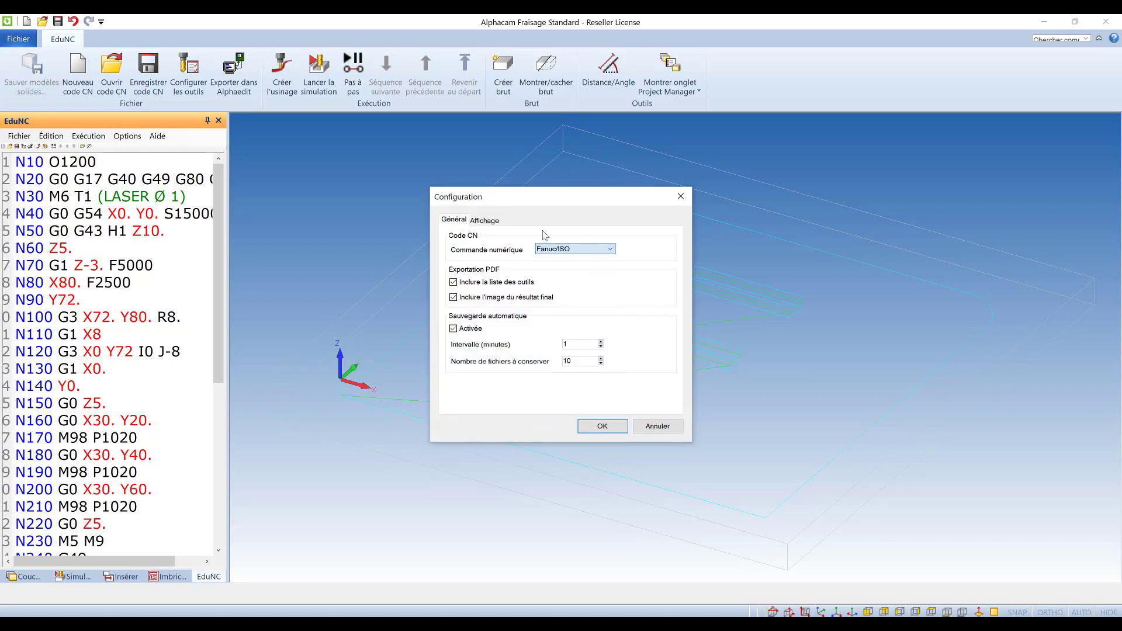
left_click(658, 427)
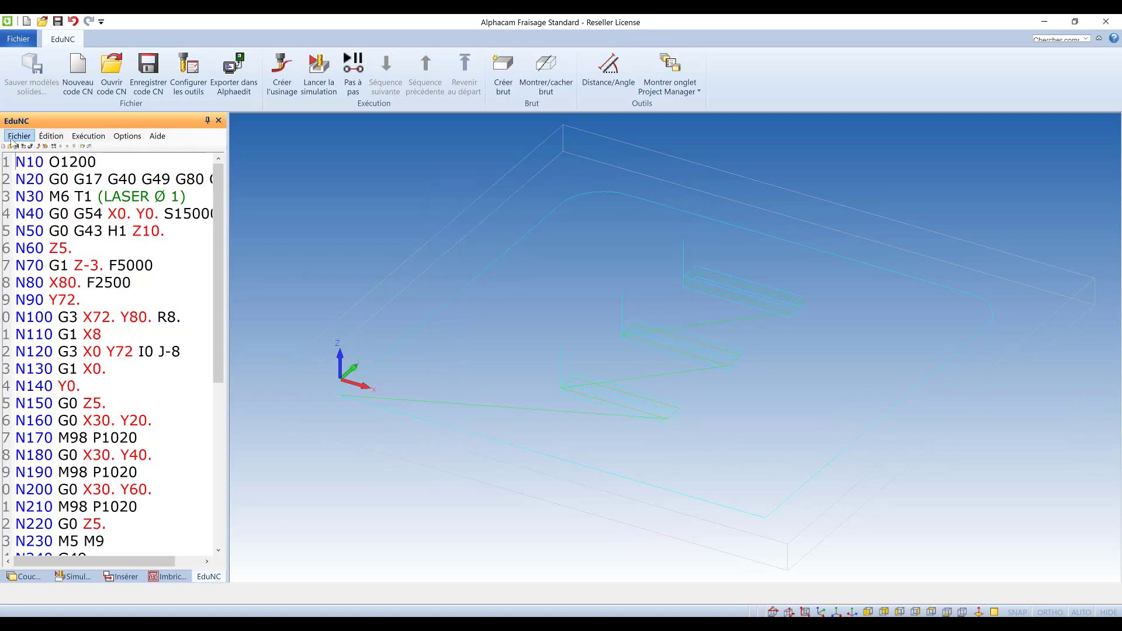
Export the NC code to Alphaedit to view it there, then close Alphaedit
left_click(18, 137)
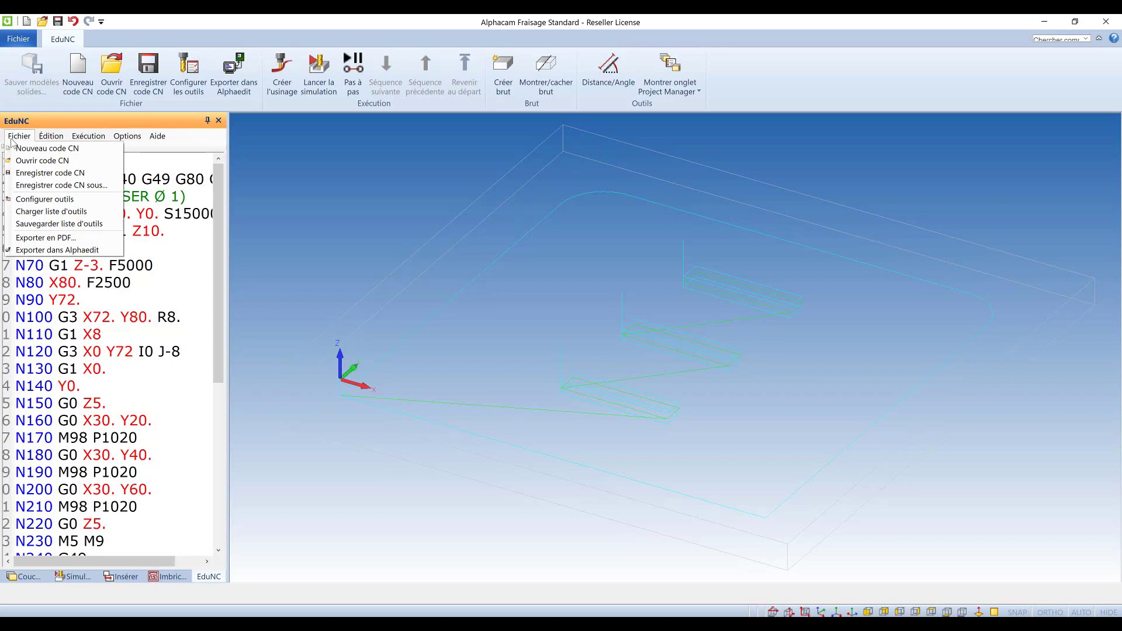
left_click(90, 216)
left_click(21, 137)
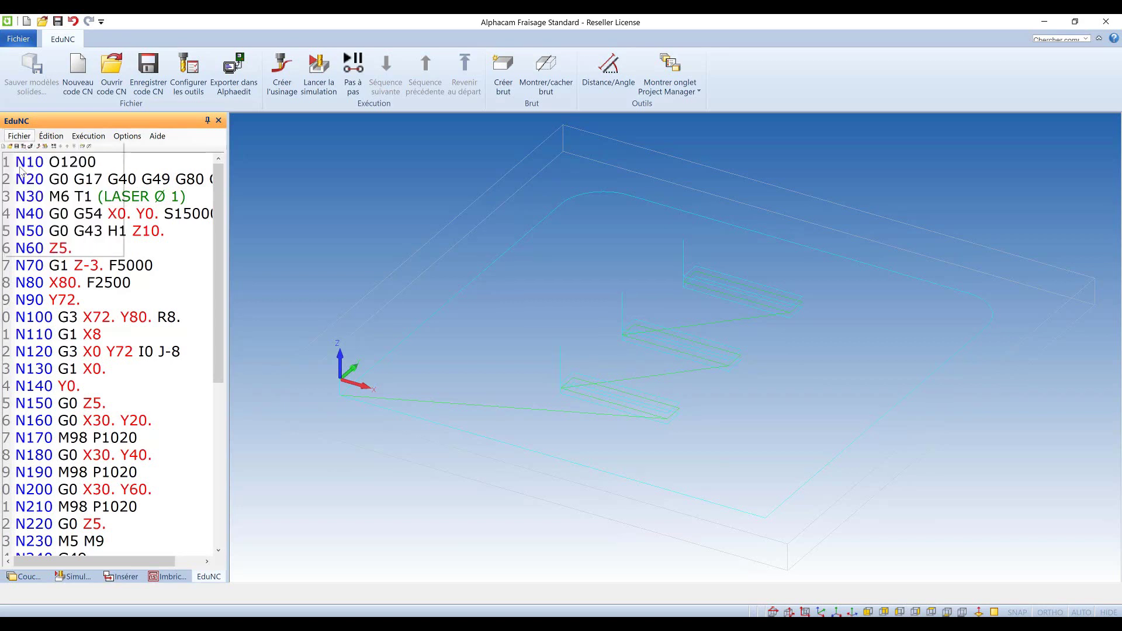
left_click(53, 250)
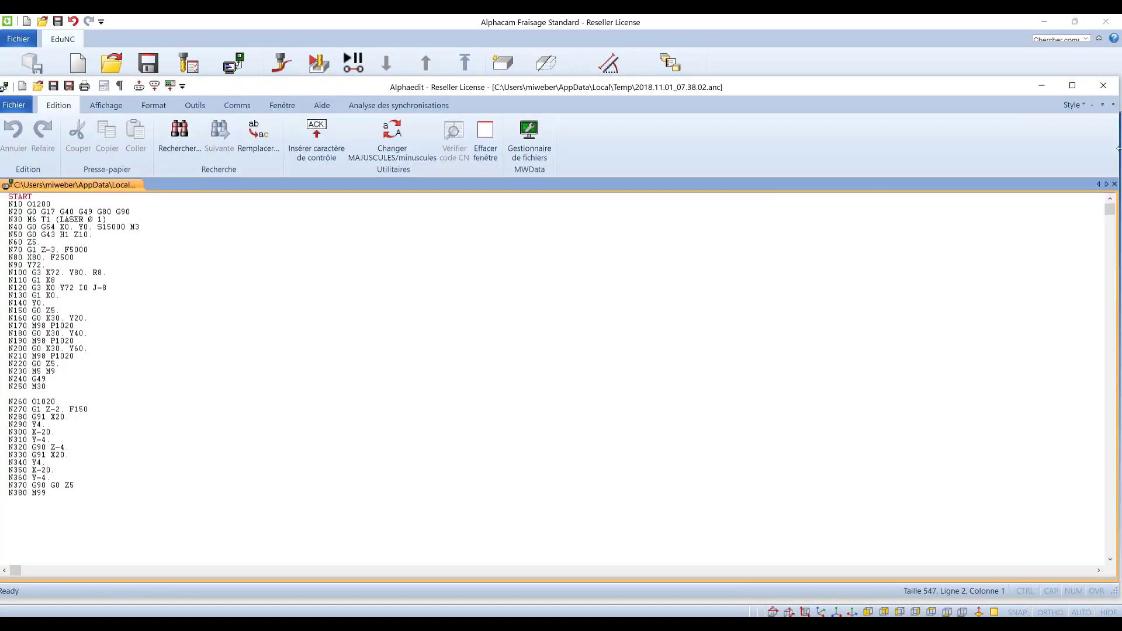
left_click(1104, 86)
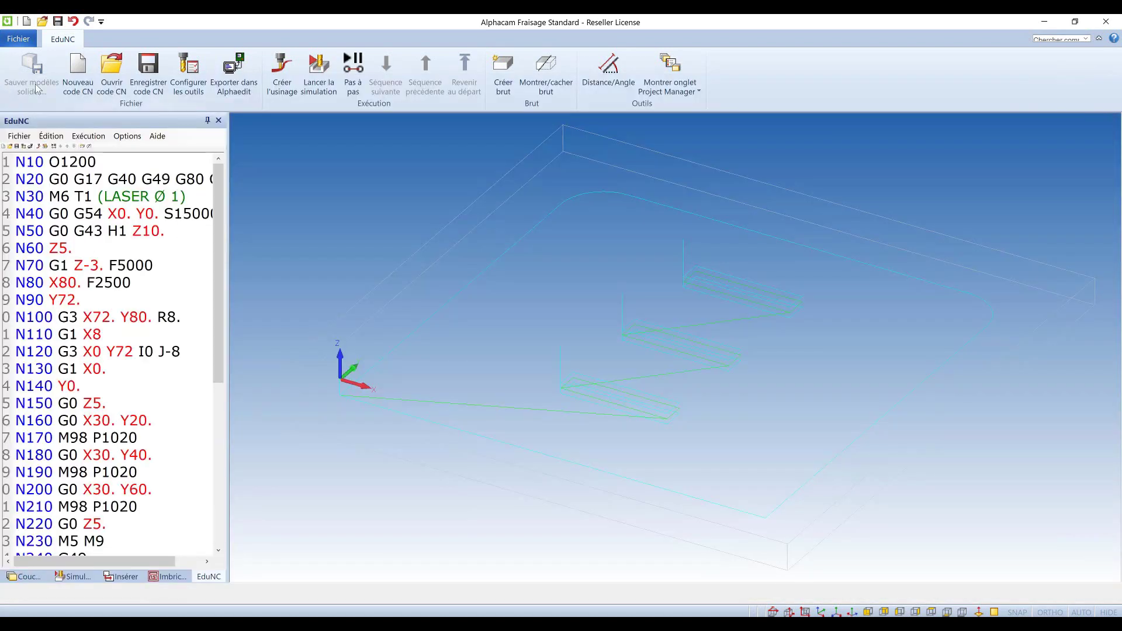
Export the NC program as a PDF over the existing 000.pdf on the desktop and open the document for viewing
left_click(20, 136)
left_click(76, 238)
double_click(301, 131)
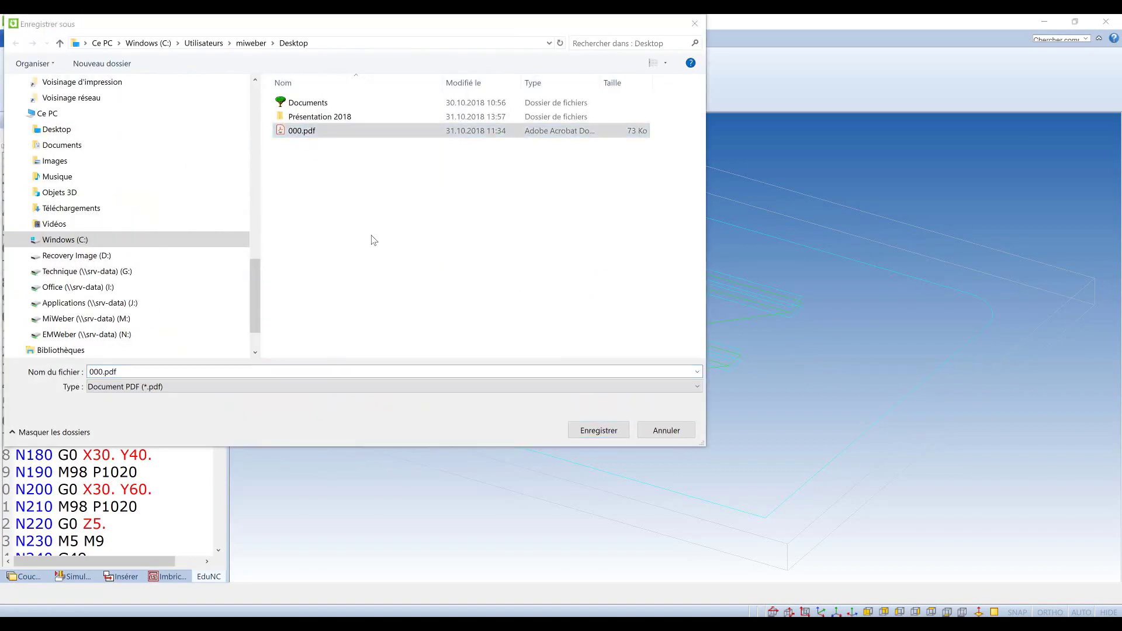
left_click(592, 323)
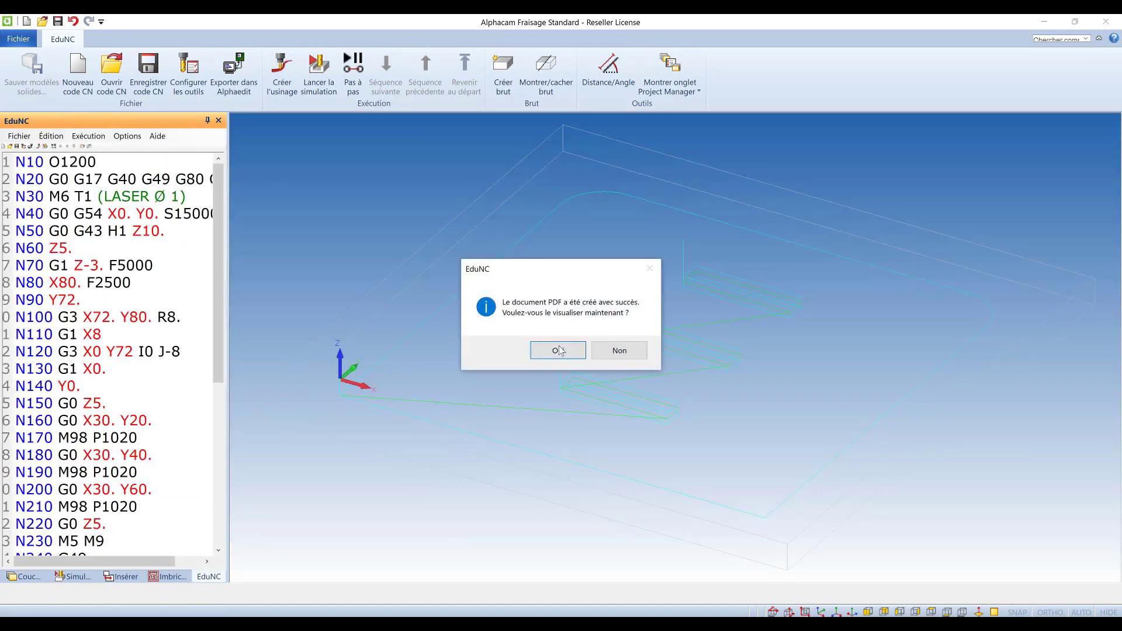
left_click(558, 350)
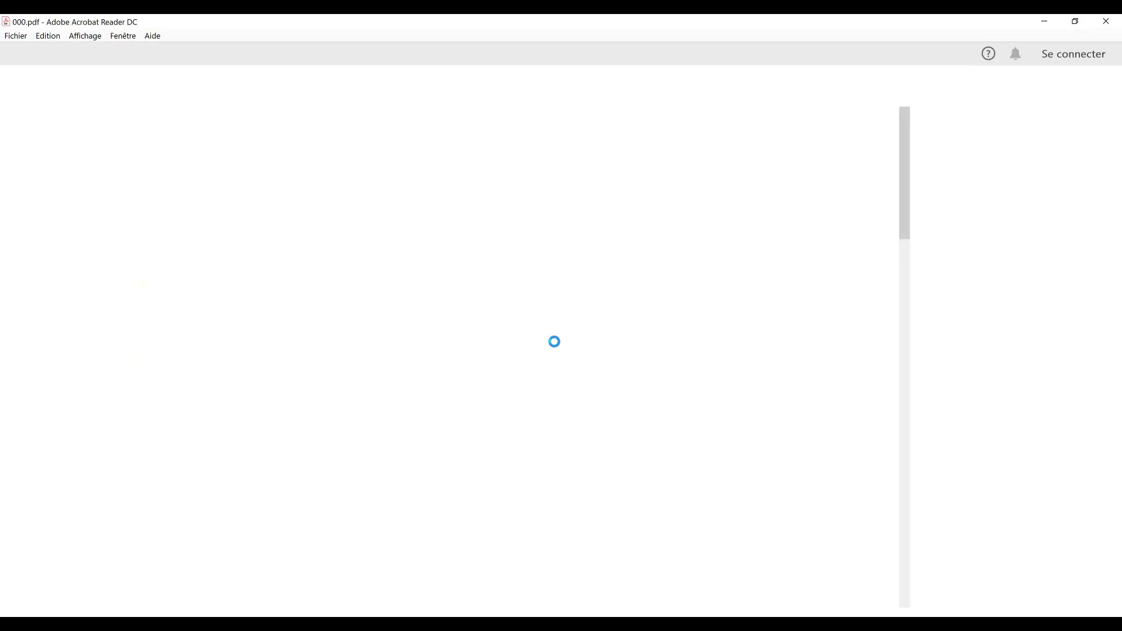
Review the exported PDF's NC code listing and the rendered part image, and close the document
left_click(916, 354)
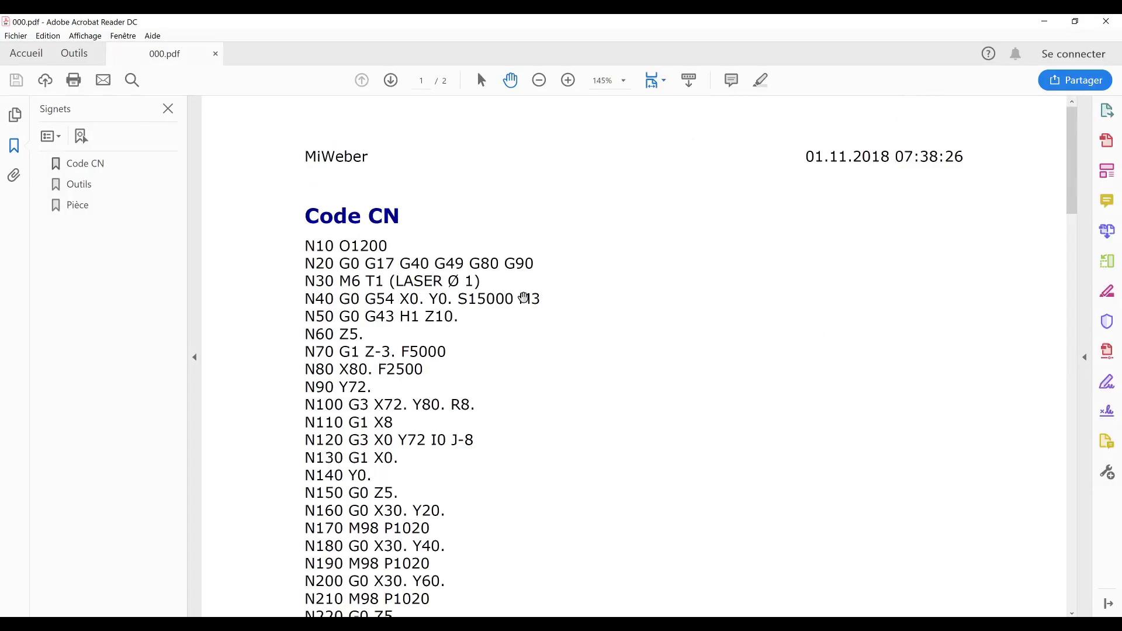
scroll(587, 286, "down", 2)
scroll(449, 296, "down", 9)
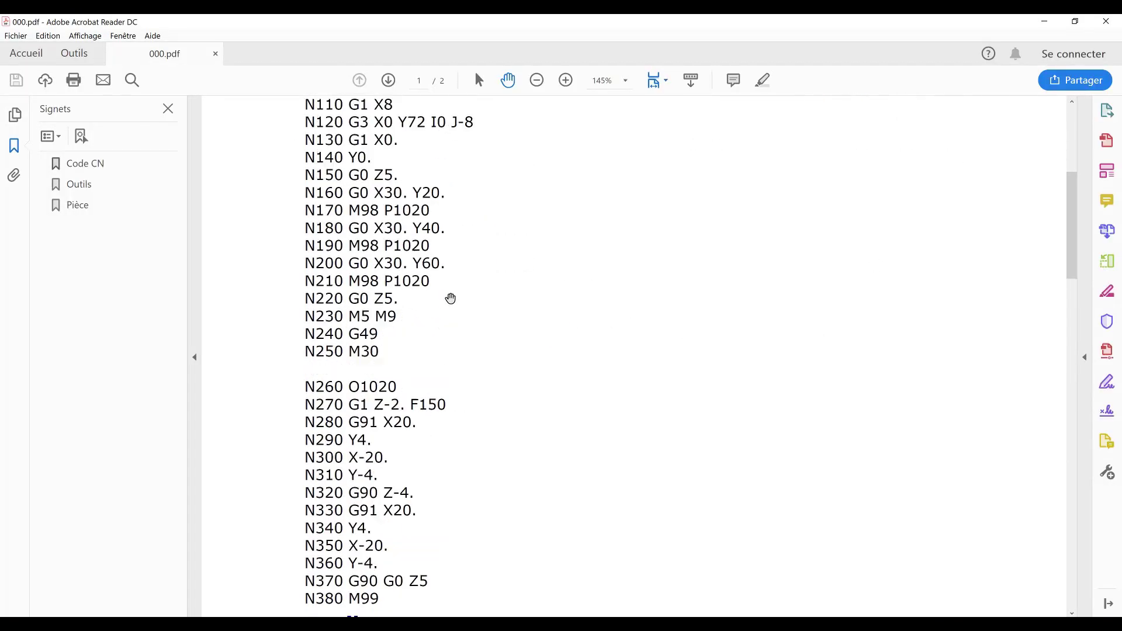
scroll(355, 382, "down", 10)
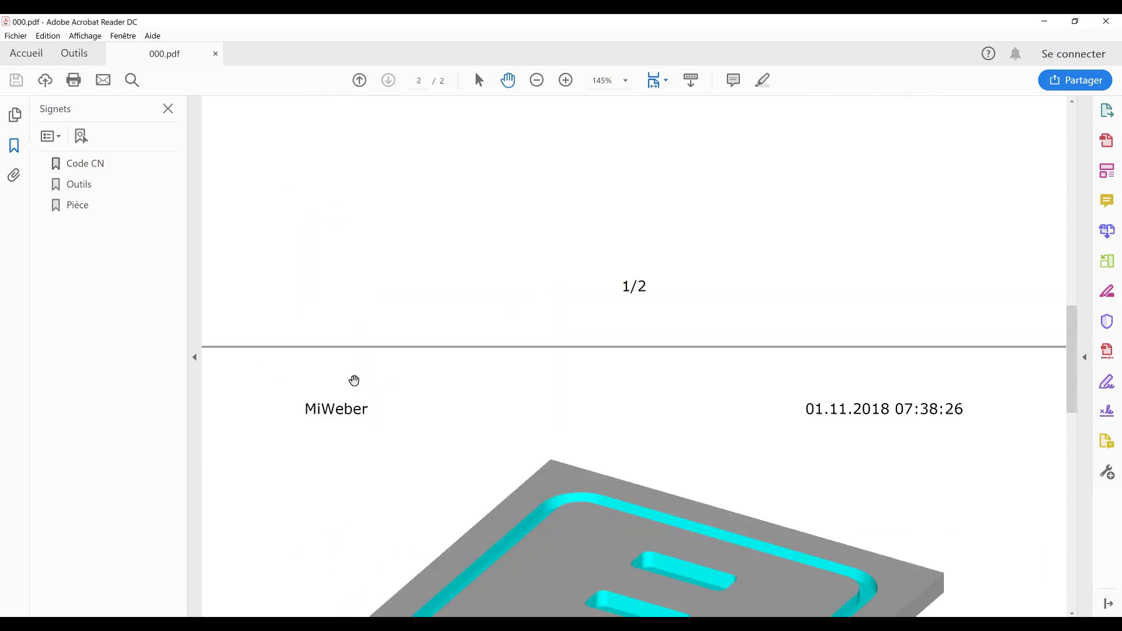
scroll(355, 381, "down", 1)
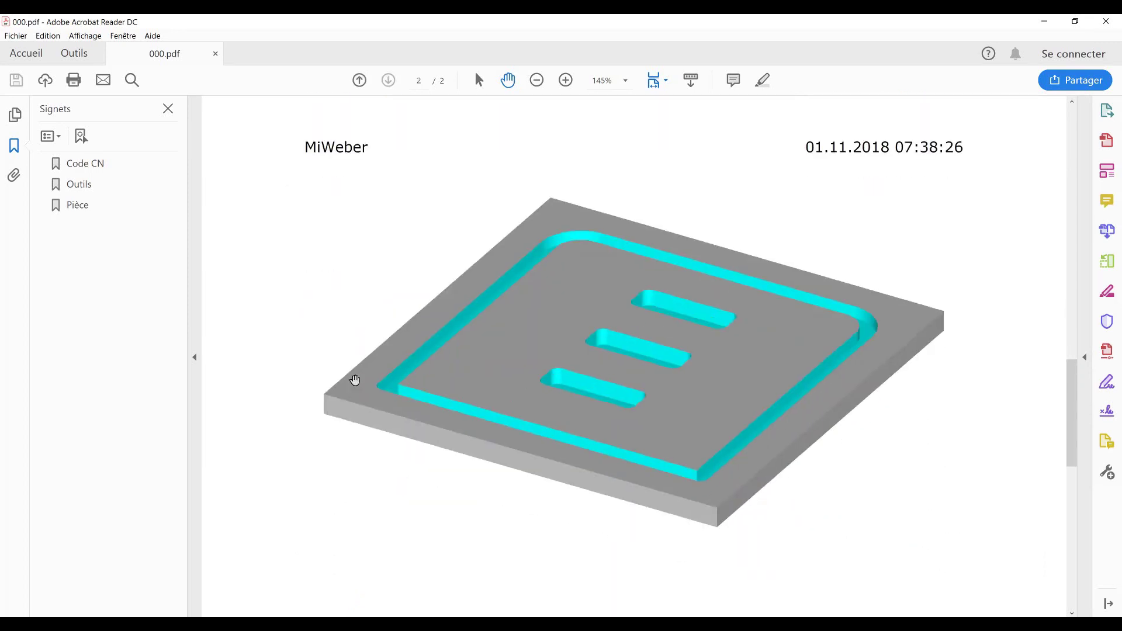
left_click(1105, 23)
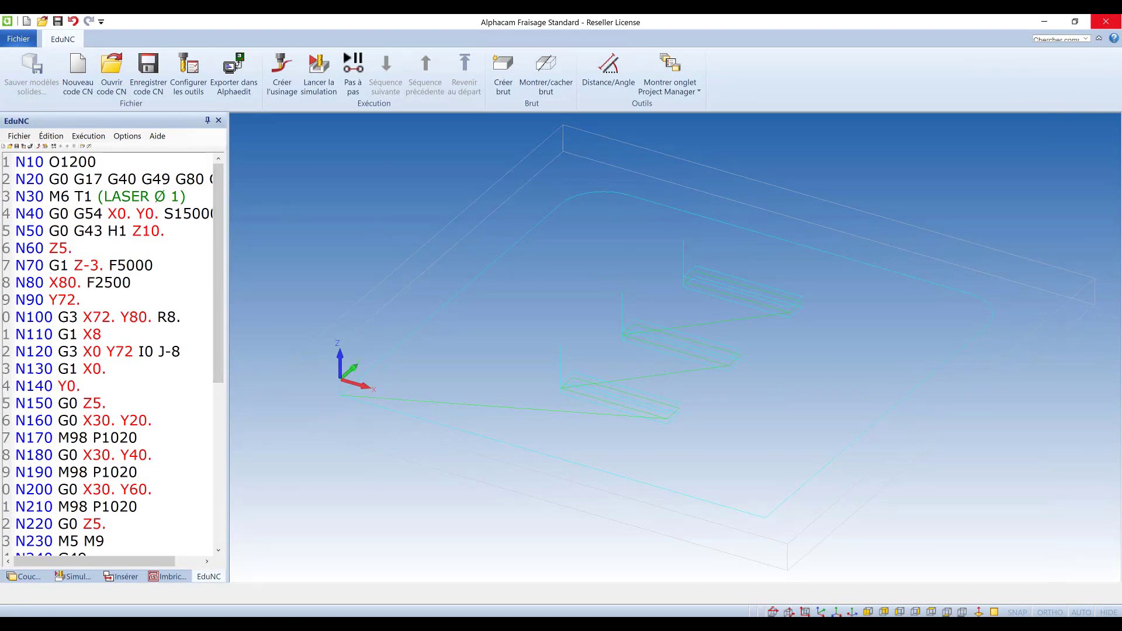
Switch to Alphacam Tournage Standard, open the NC file Tournage_exemple.anc and display its code in EduNC
left_click(404, 624)
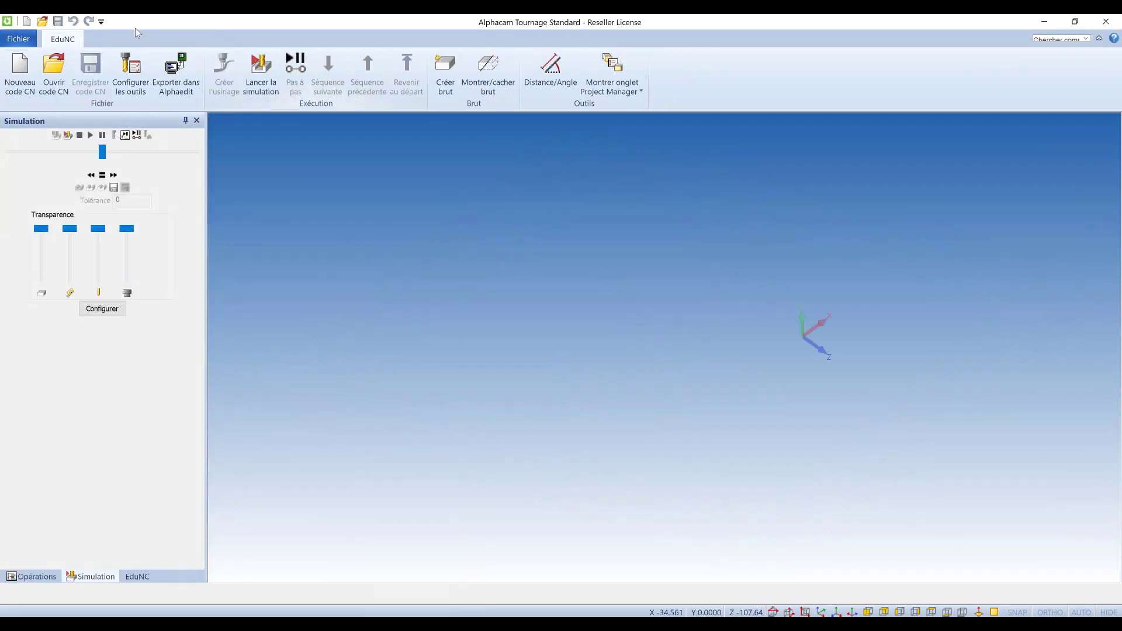
left_click(56, 69)
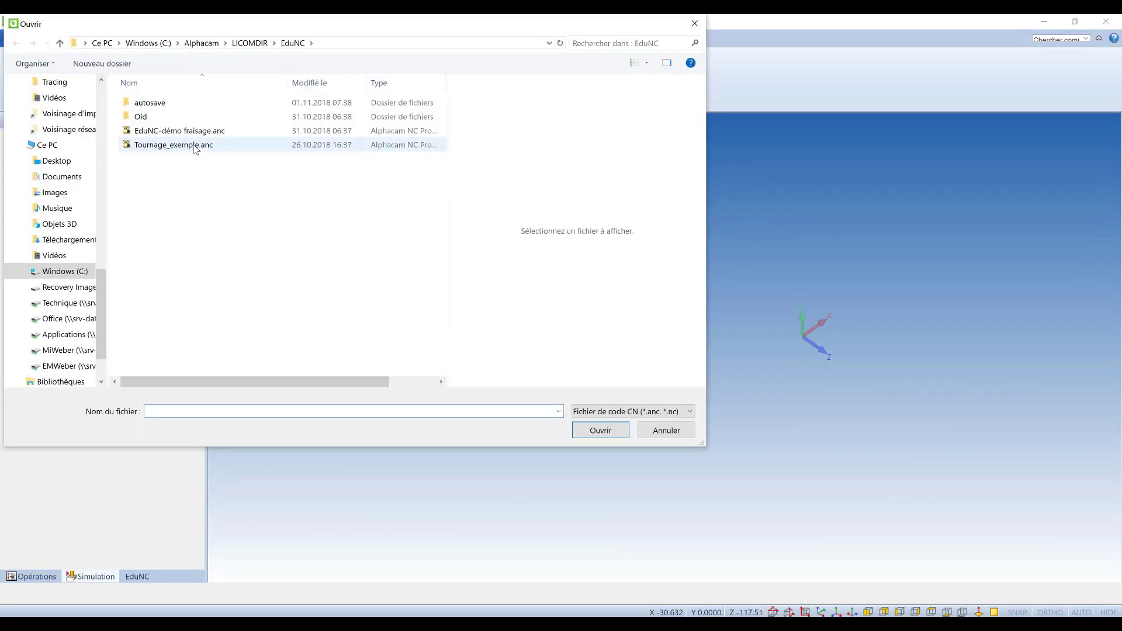
double_click(182, 139)
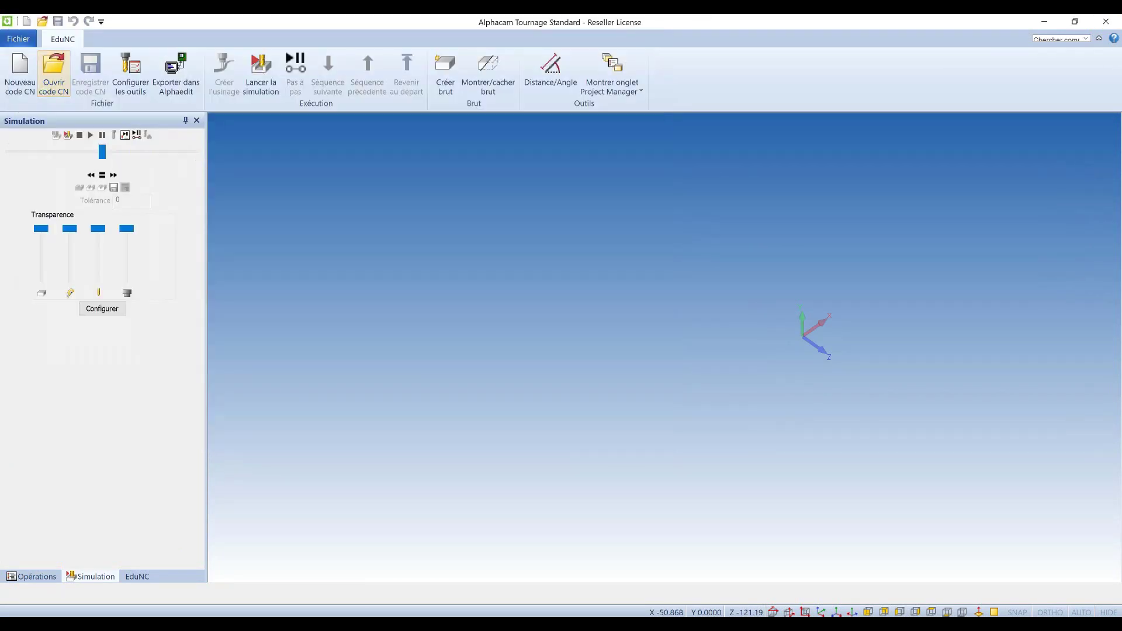
left_click(137, 576)
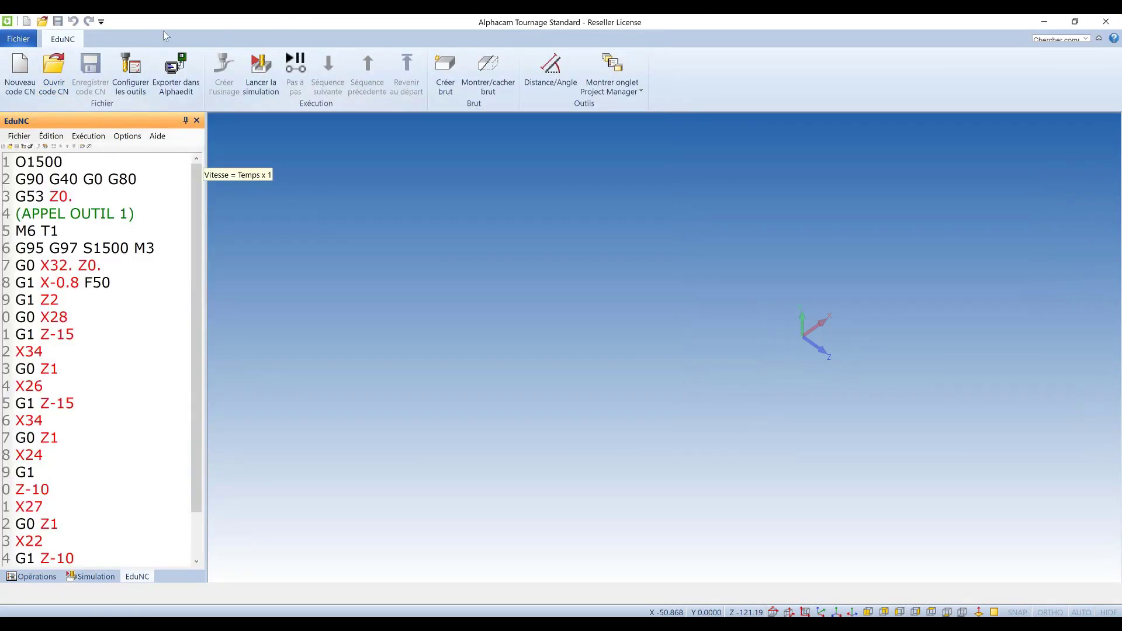
Assign the 31E FI.G. 30DEG. R0.4 turning tool to tool position 1 of the NC program
left_click(131, 73)
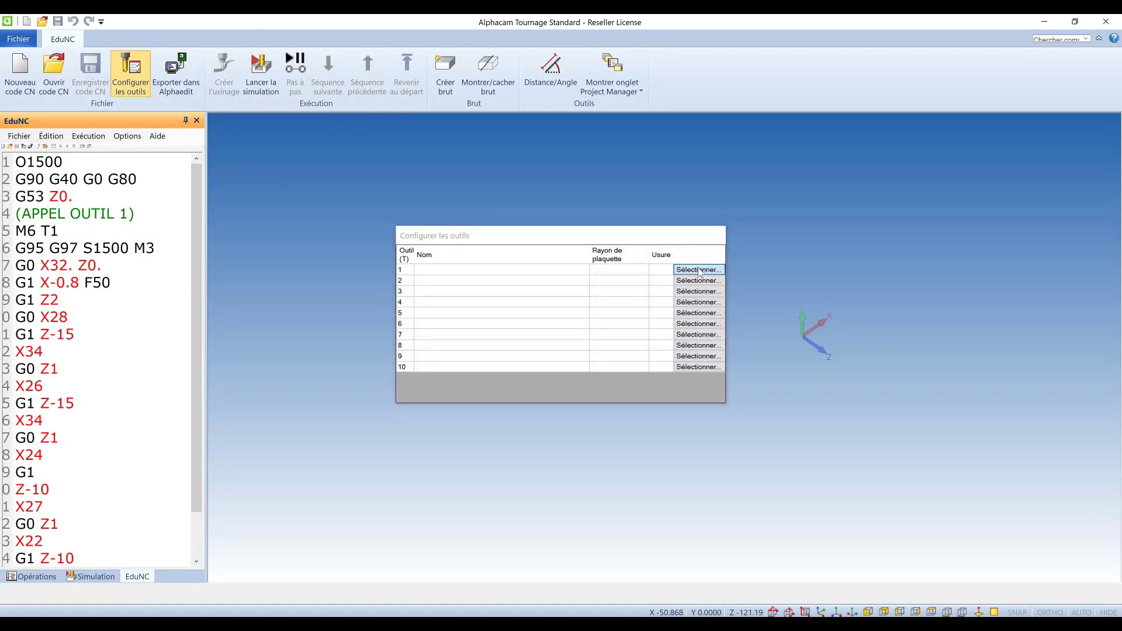
left_click(304, 317)
scroll(304, 321, "down", 2)
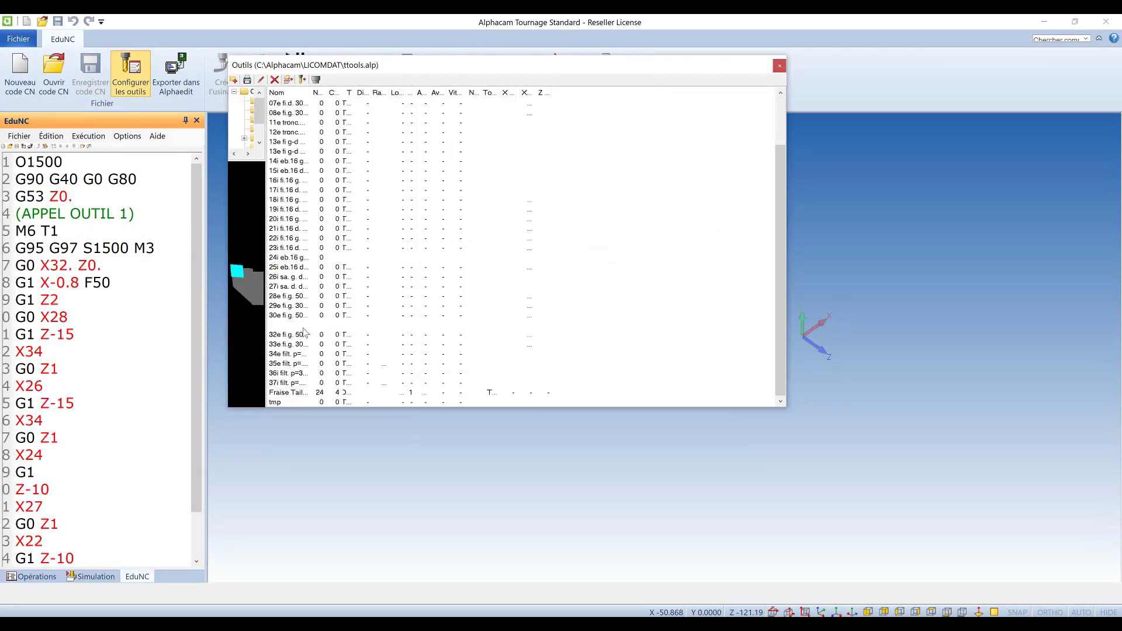
left_click(304, 326)
double_click(298, 326)
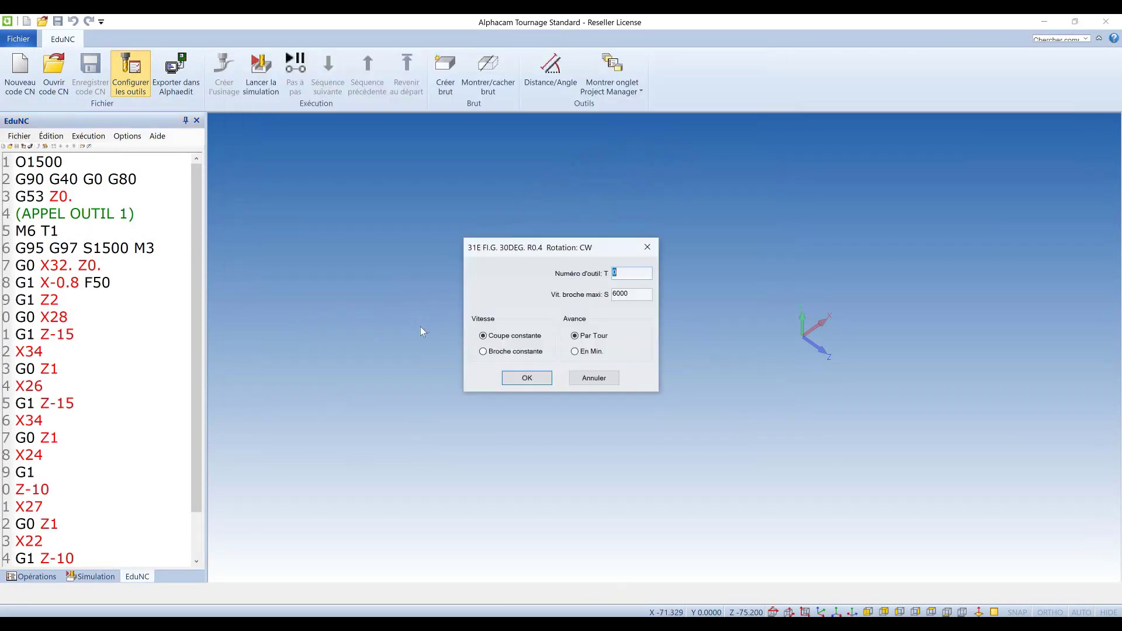
key("Return")
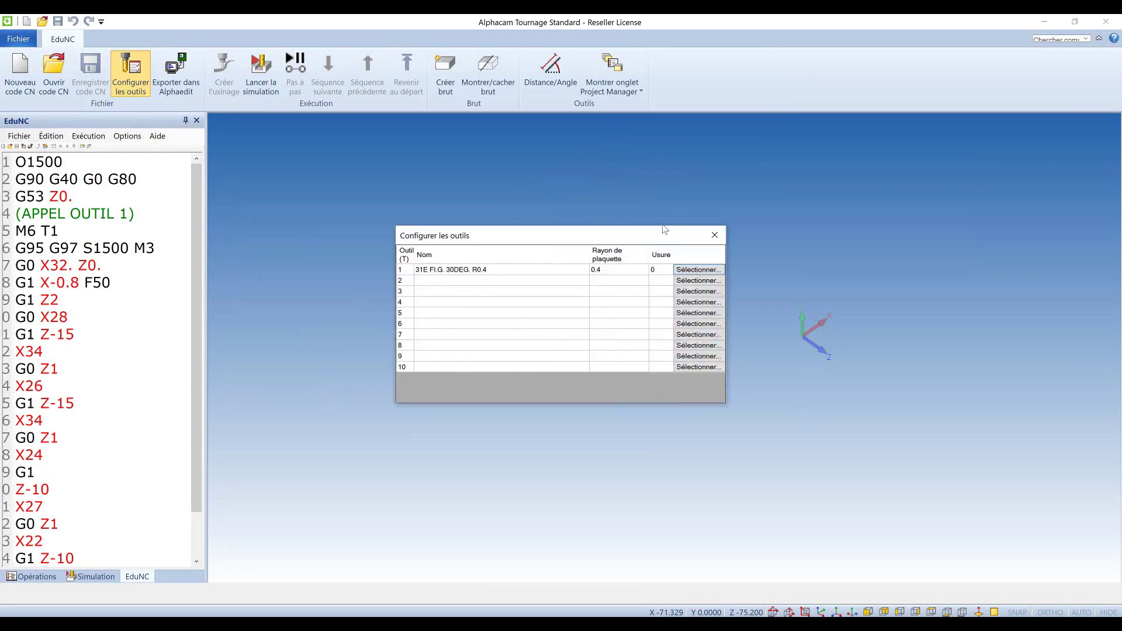
left_click(715, 235)
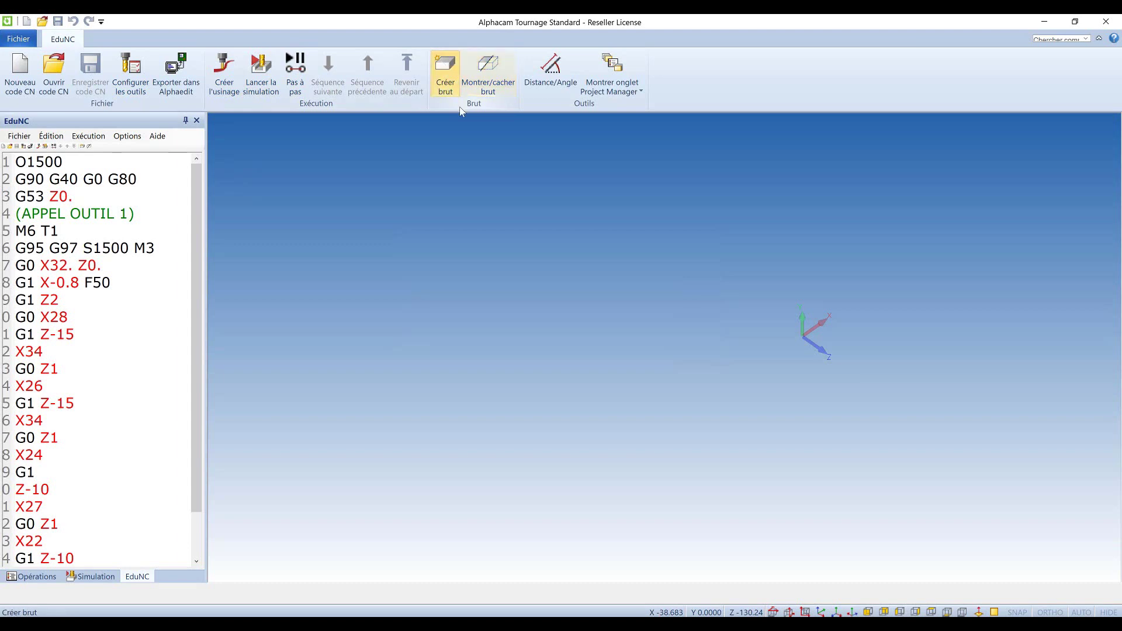
Create a cylindrical turning stock with a length of 20 and a diameter of 30
left_click(446, 75)
double_click(524, 202)
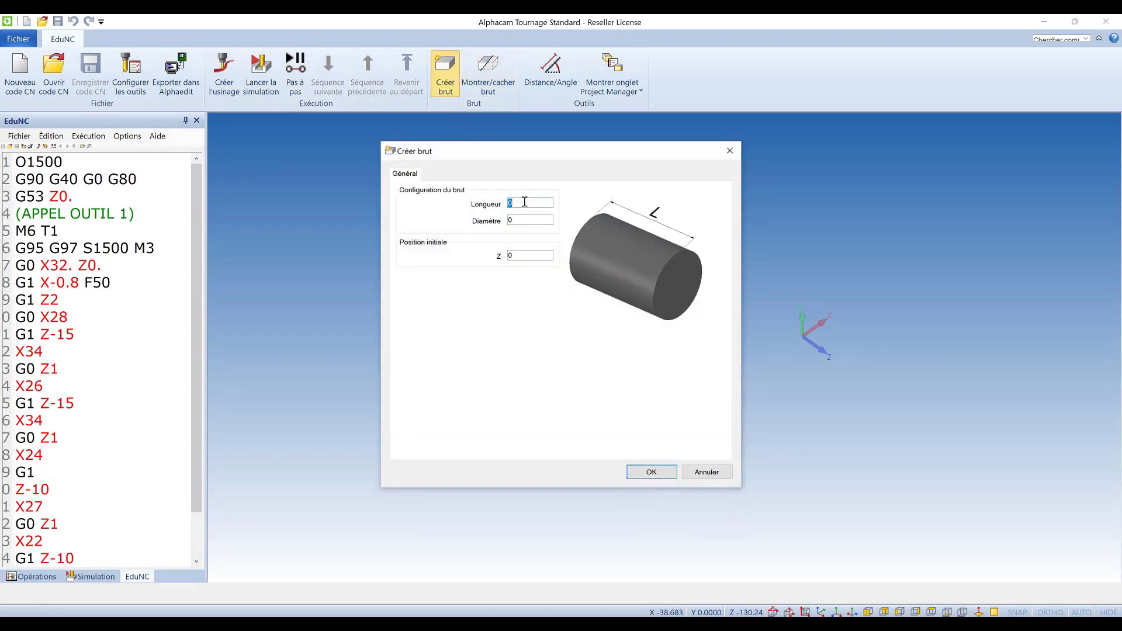
type("20")
key("Tab")
type("30")
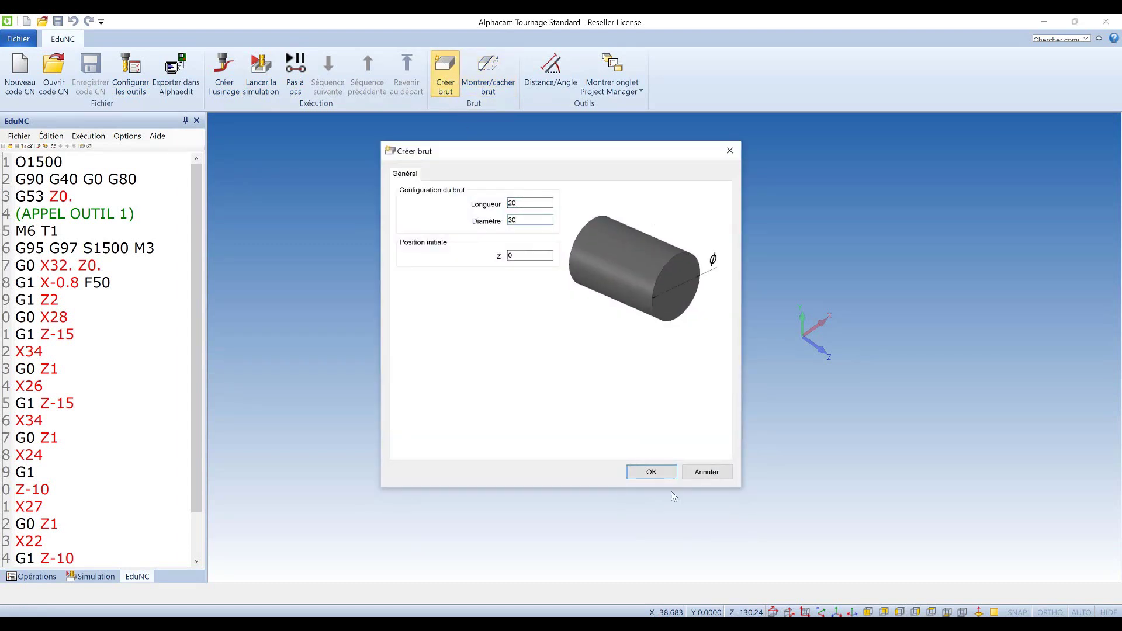
left_click(651, 471)
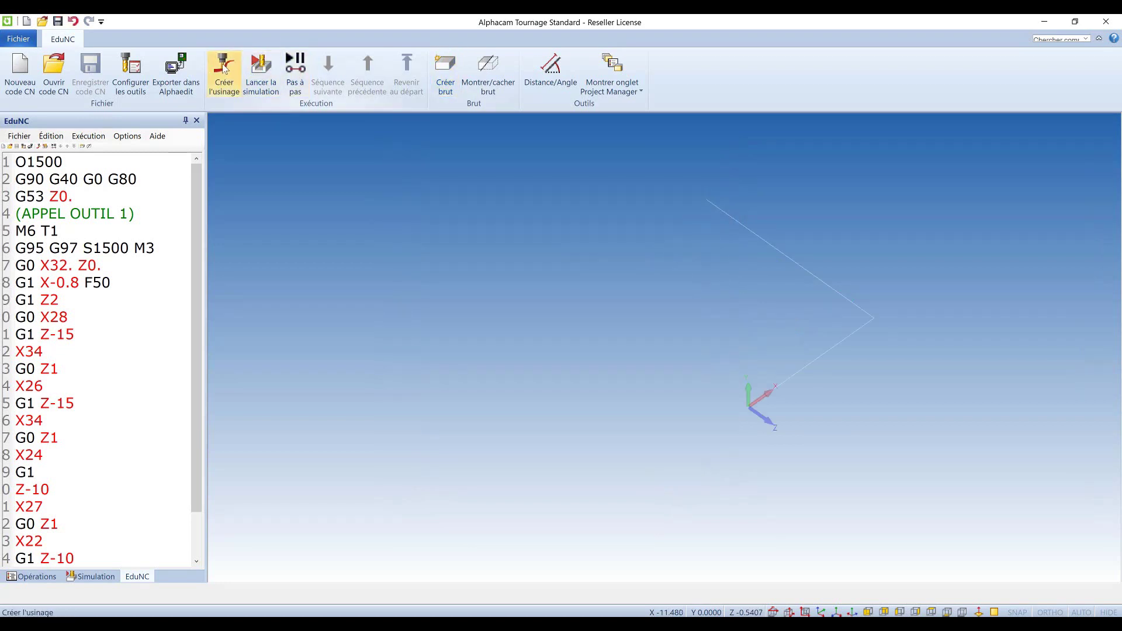
Generate the machining from the turning NC code and run its simulation
left_click(225, 68)
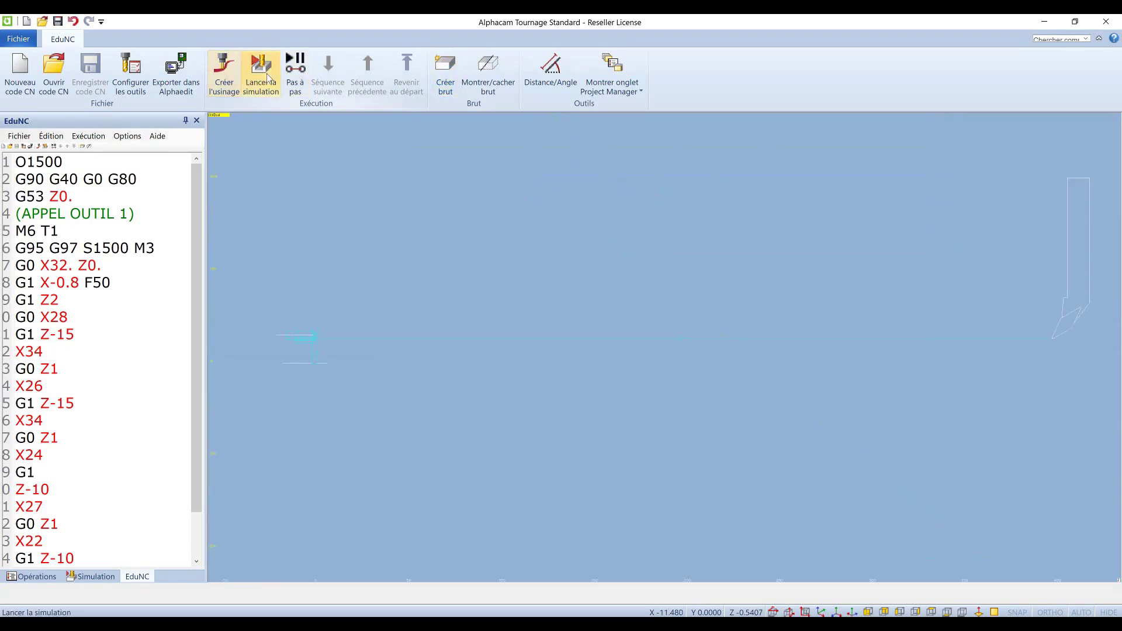
left_click(275, 77)
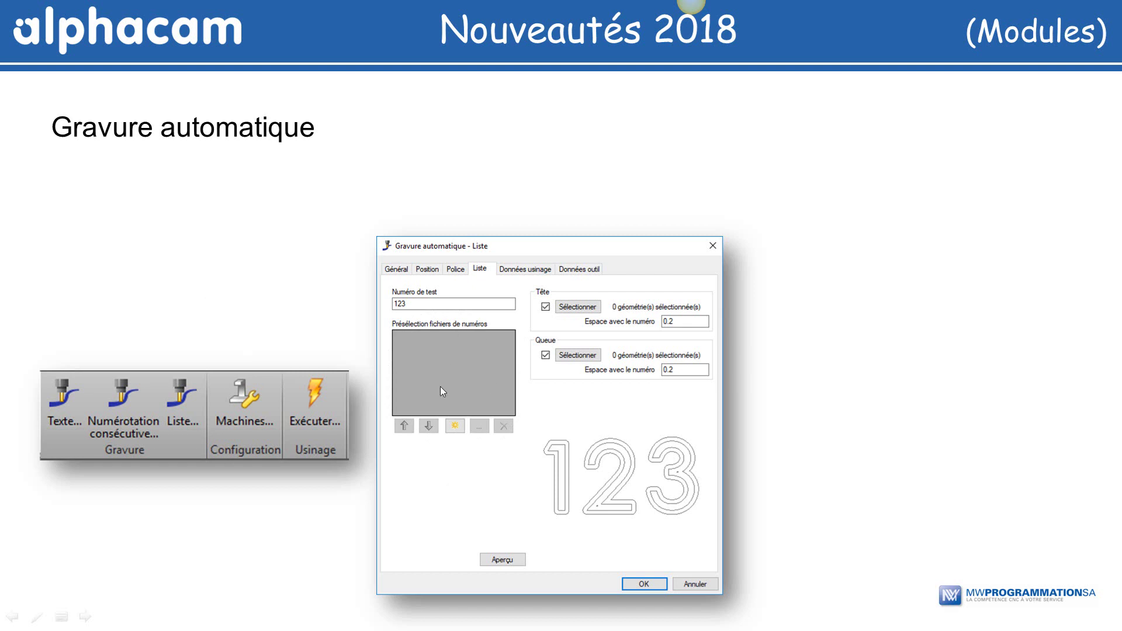
left_click(346, 558)
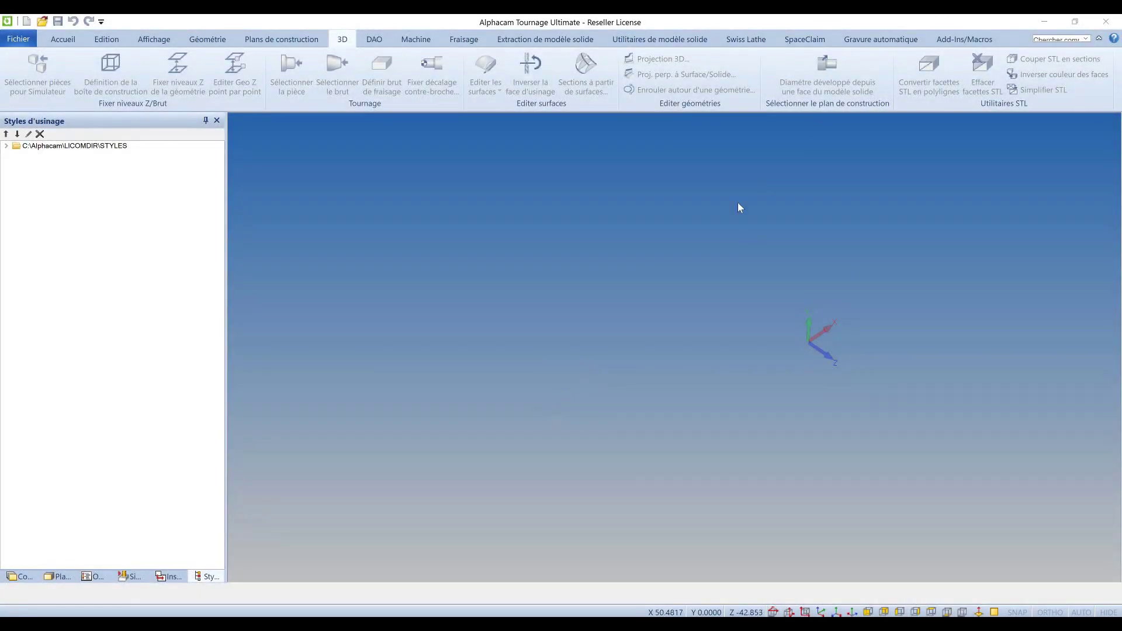
Create the Swiss Lathe part and stock as a new bar 63 long with a diameter of 46
left_click(752, 42)
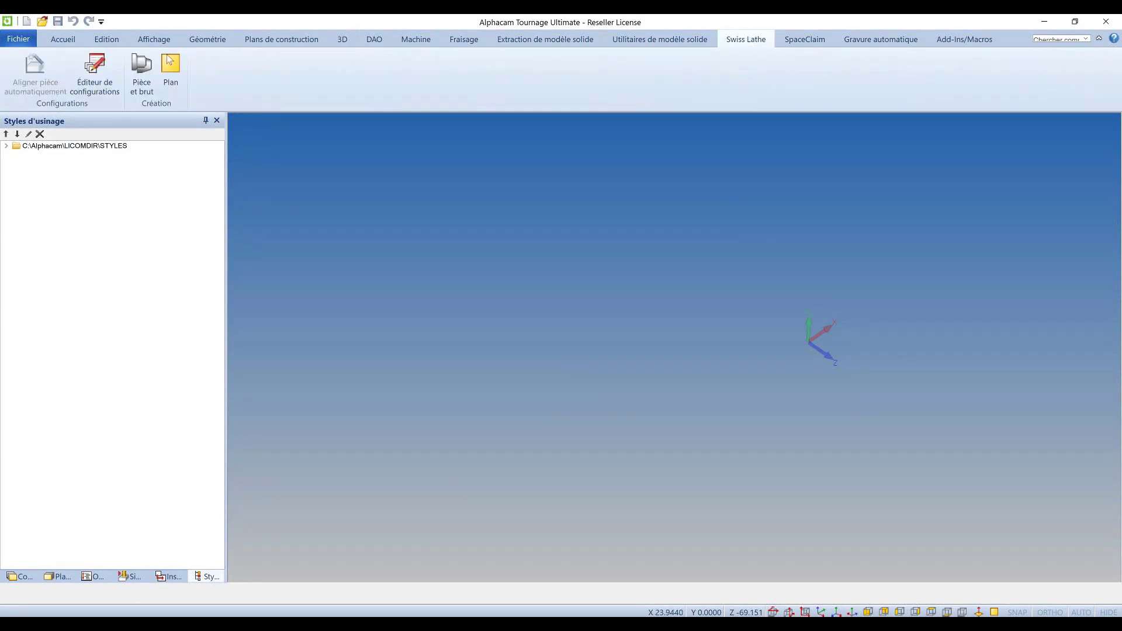
left_click(136, 70)
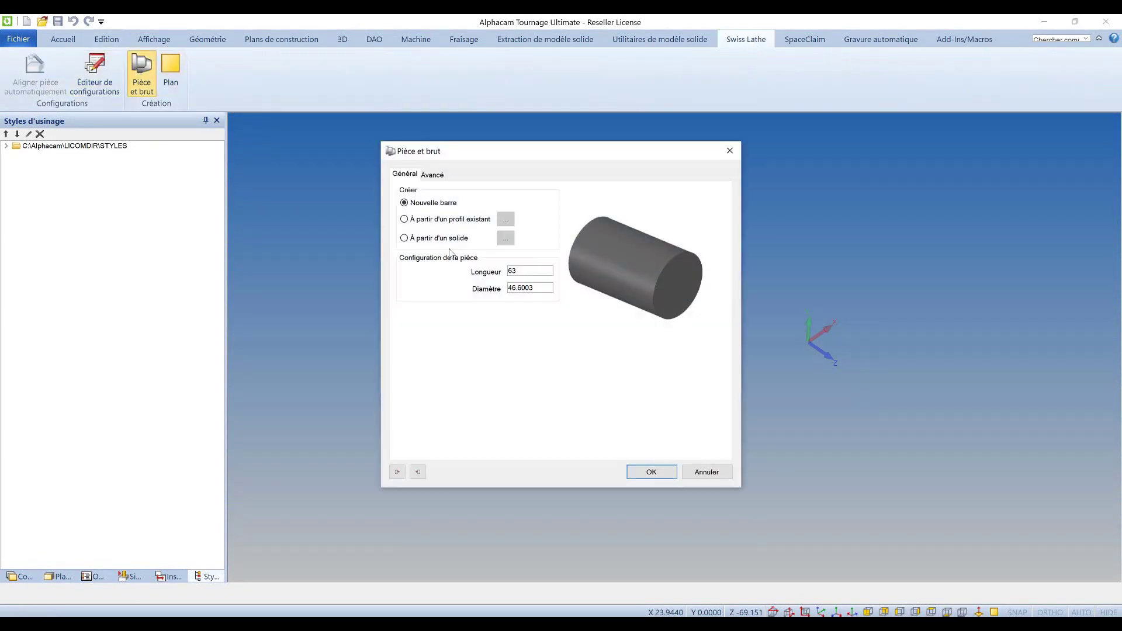
left_click(524, 271)
left_click(533, 289)
double_click(533, 289)
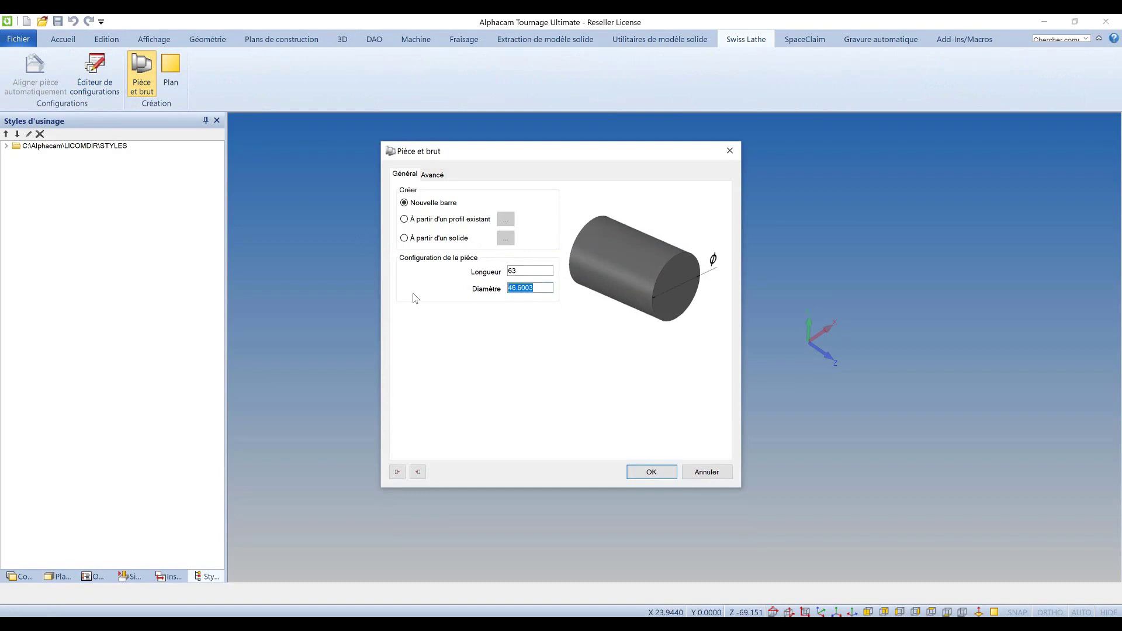
type("46")
key("Return")
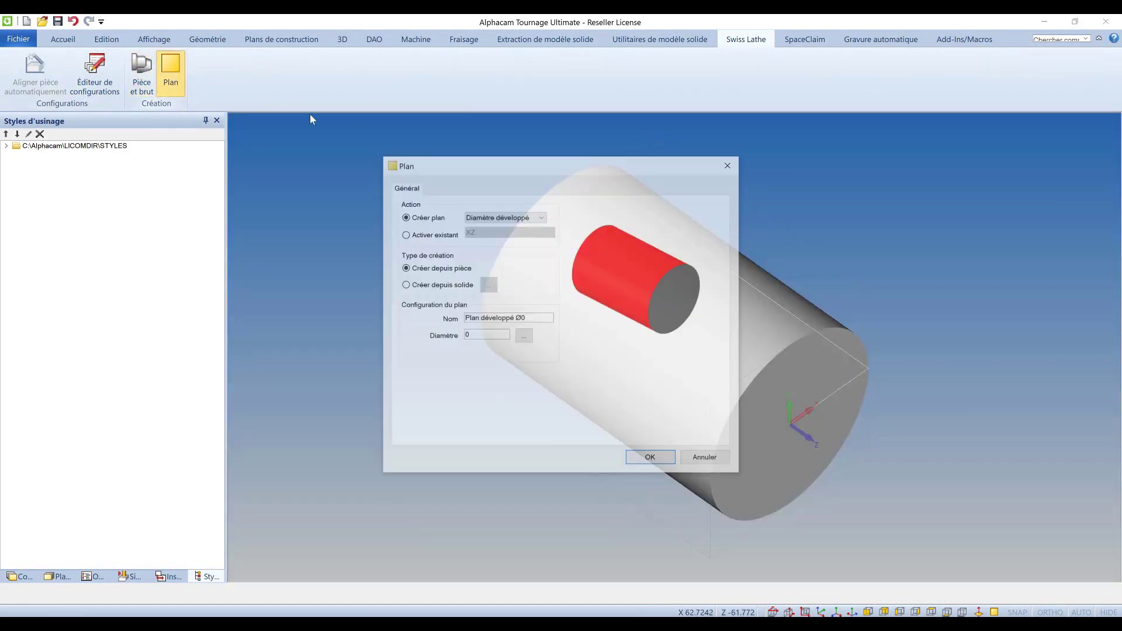
Create a face work plane from the part with an offset of 0
left_click(478, 218)
left_click(483, 235)
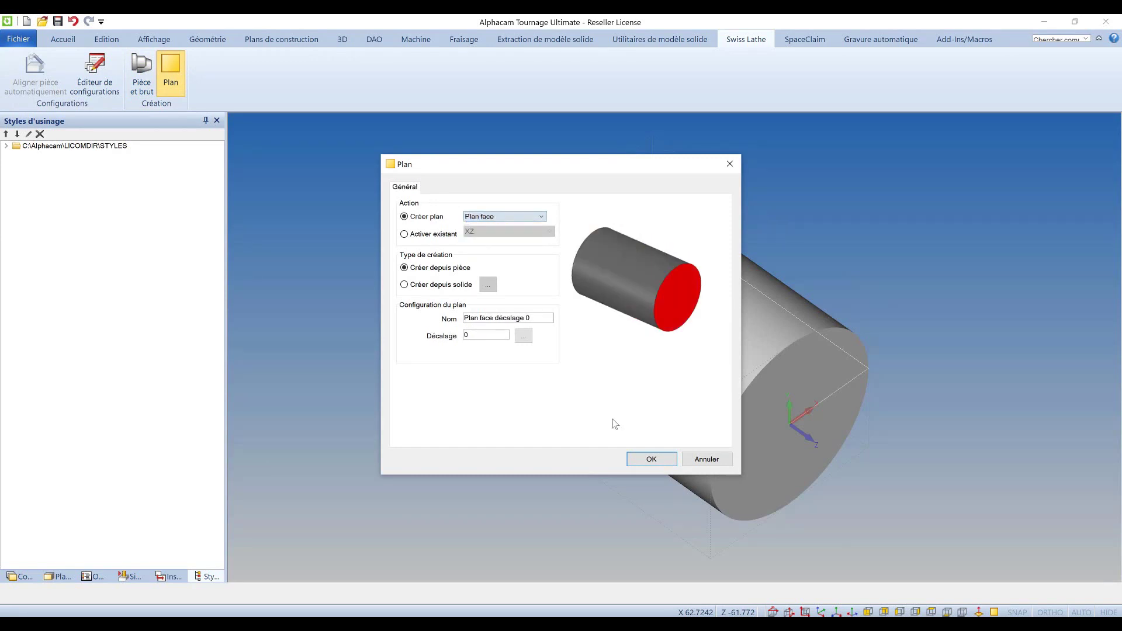
left_click(642, 460)
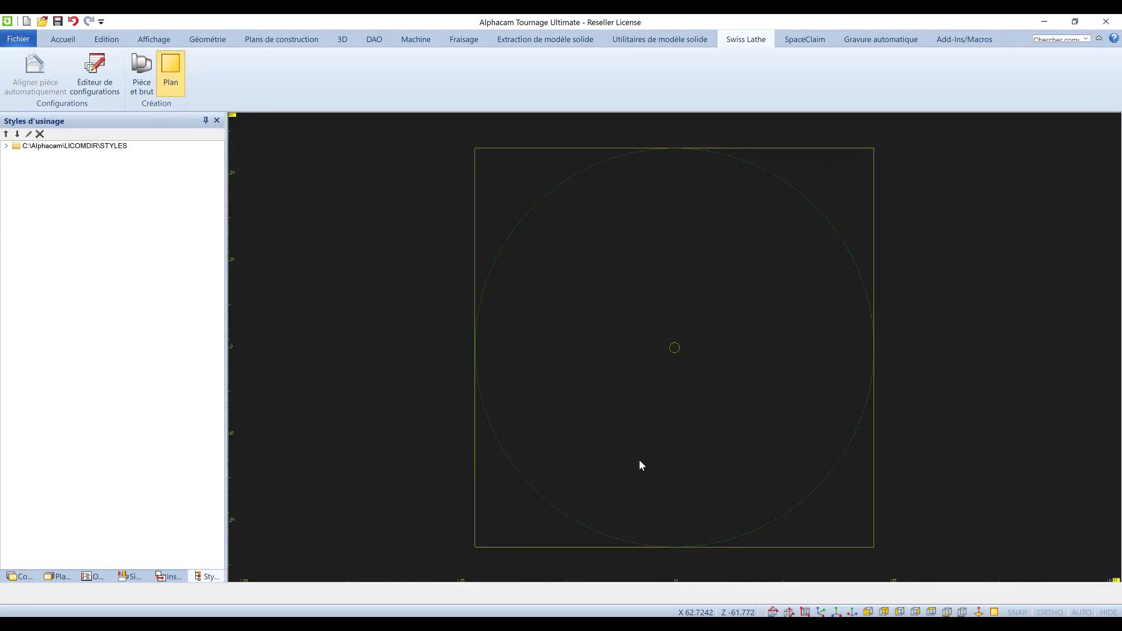
Draw a horizontal line about 18 mm long at about Y -16 on the face plane, using ORTHO mode
left_click(208, 39)
left_click(254, 70)
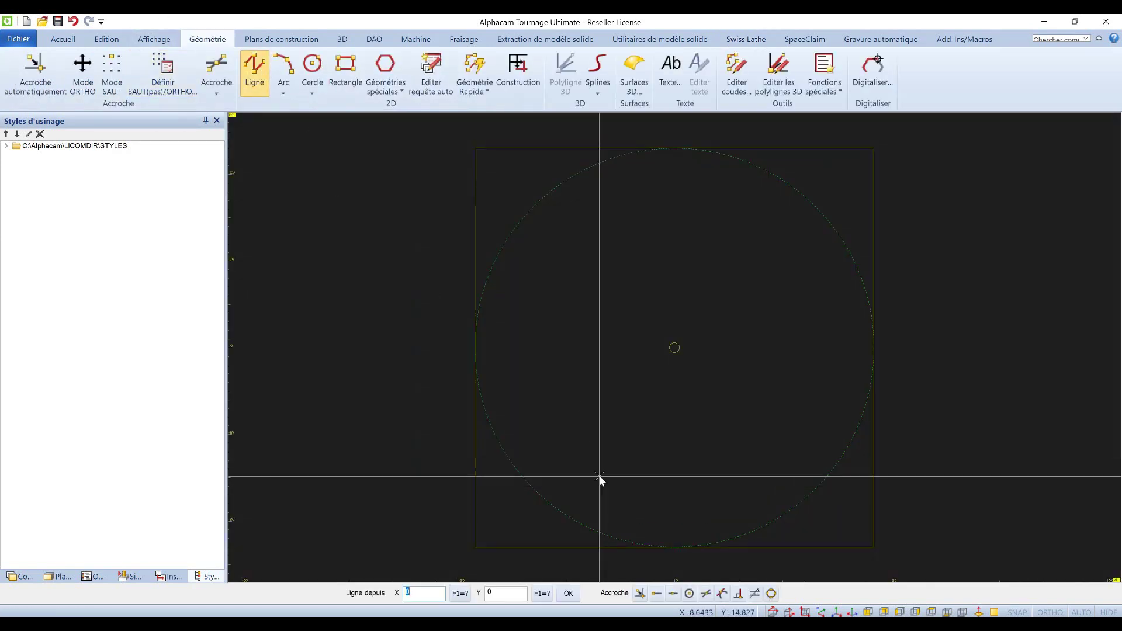
left_click(607, 486)
key("F8")
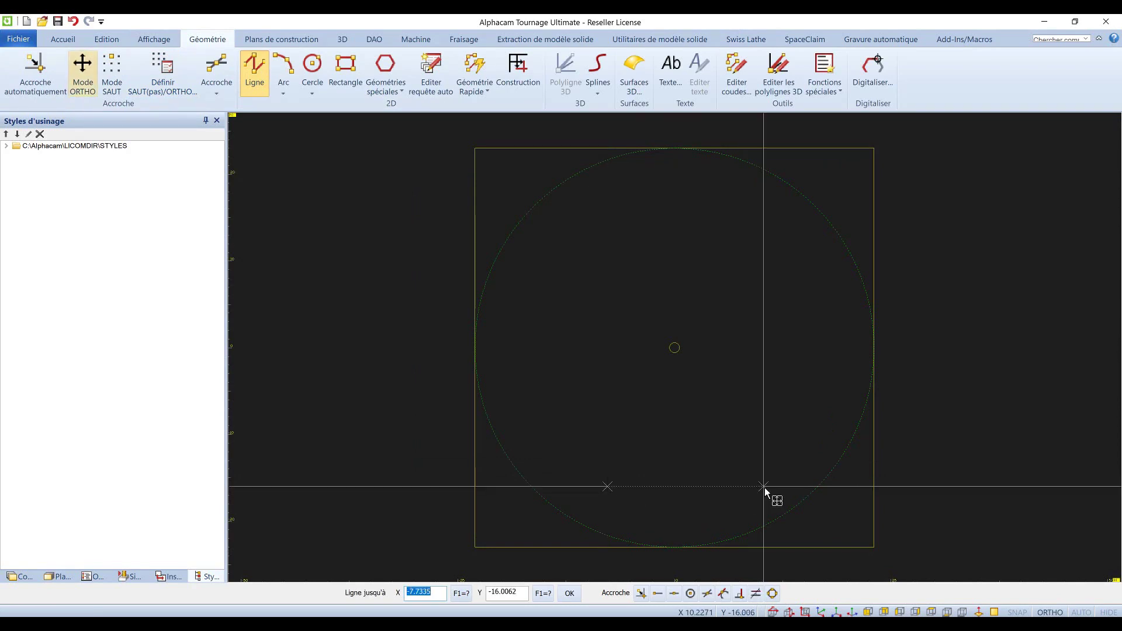
left_click(765, 487)
key("Escape")
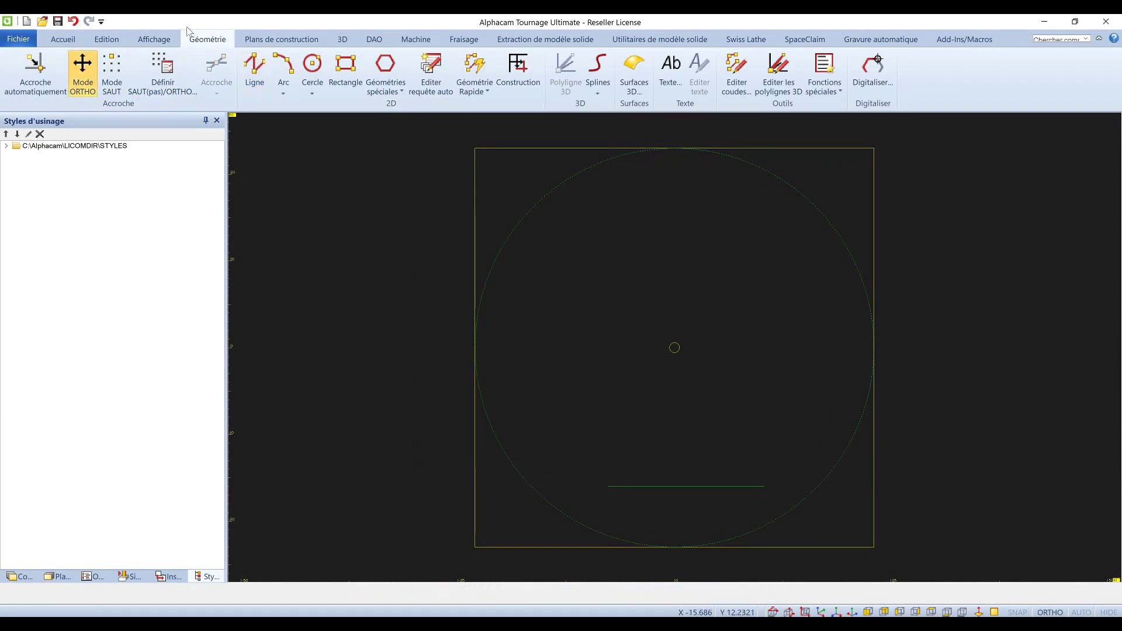
Draw a second horizontal line about 18 mm long at about Y 9 and turn ORTHO mode off
left_click(604, 267)
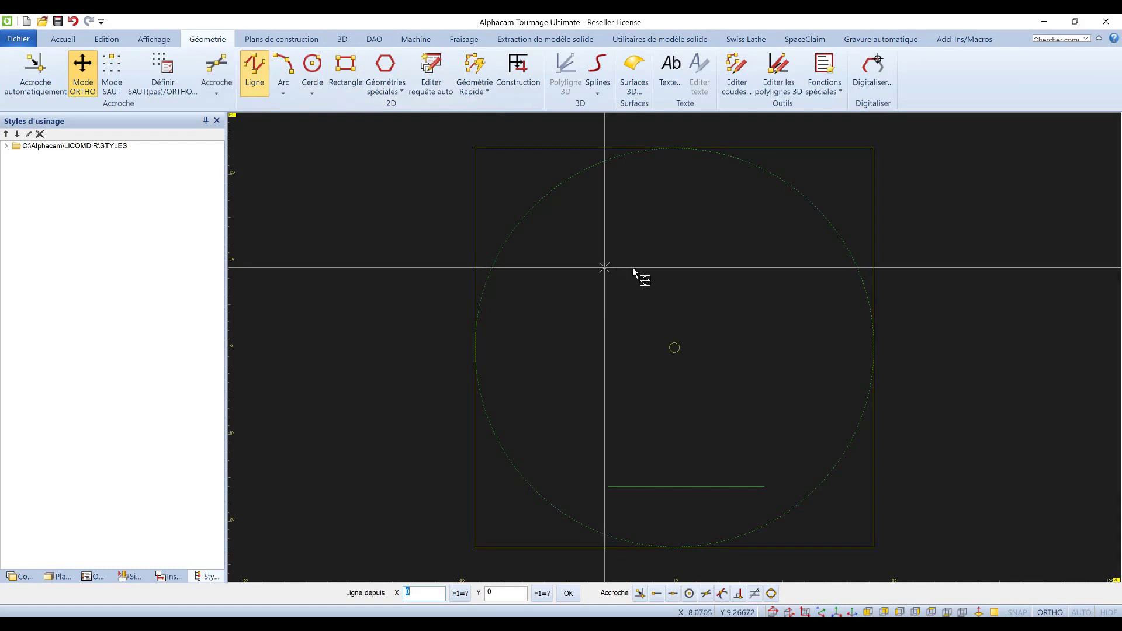
left_click(760, 275)
key("Escape")
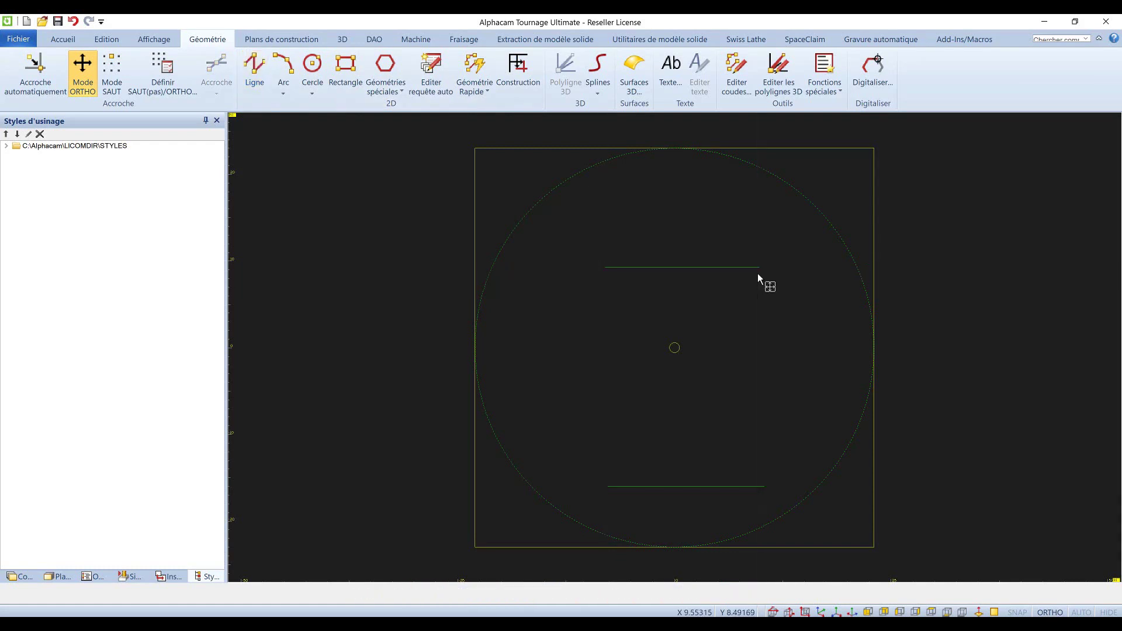
key("F8")
Start an automatic text engraving and apply the Démo gravage automatique machining style from the Présentation 2018 folder
left_click(876, 39)
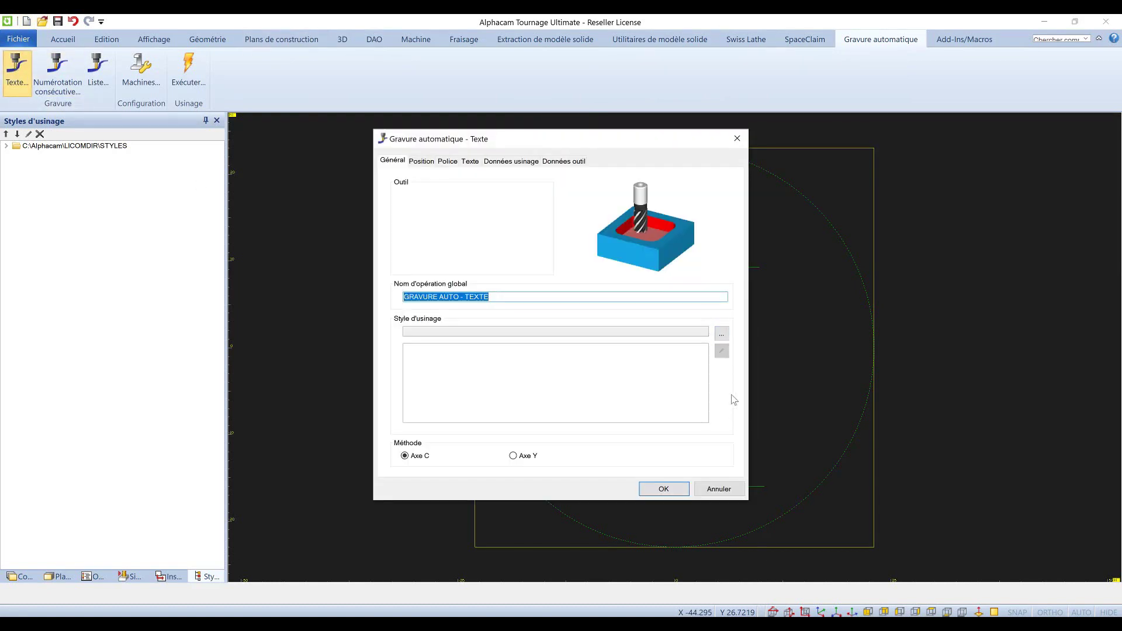
left_click(722, 333)
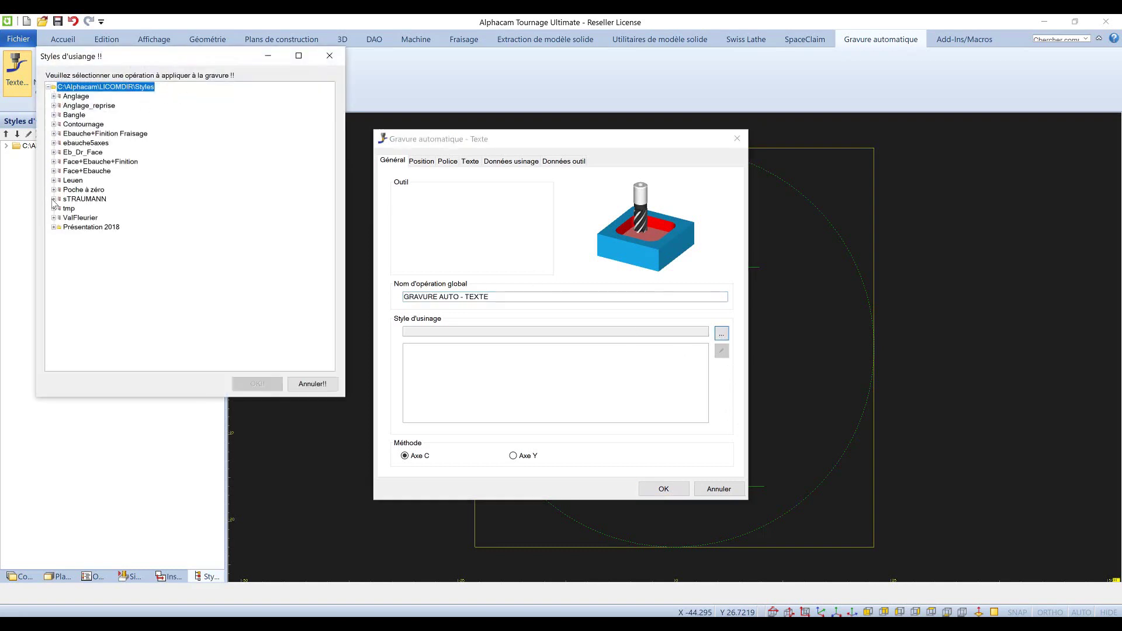
left_click(54, 228)
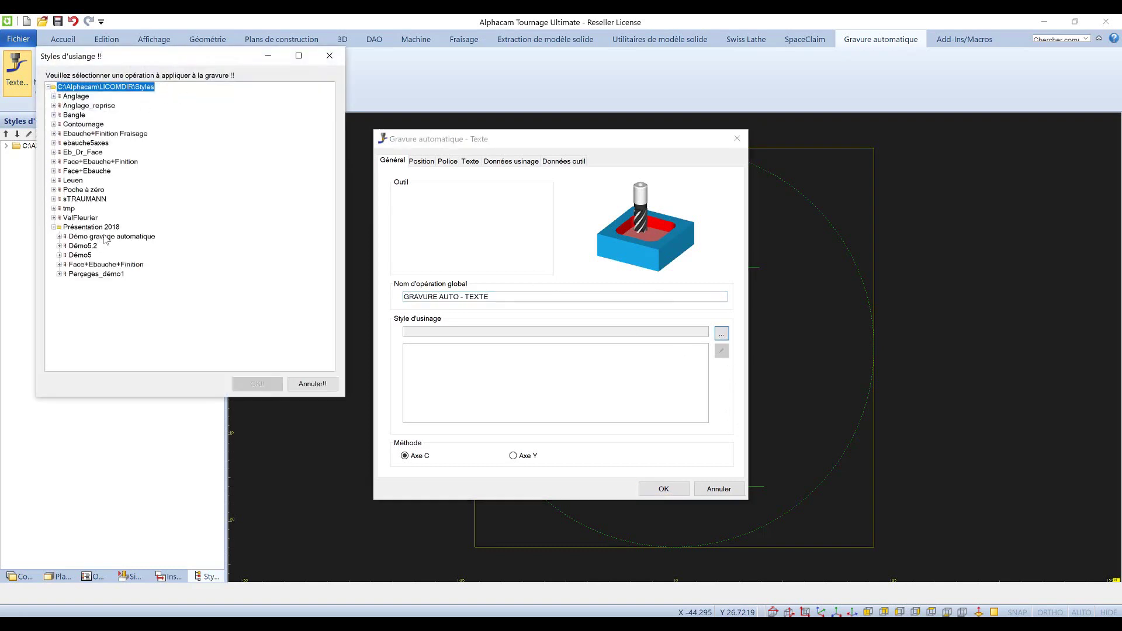
left_click(106, 237)
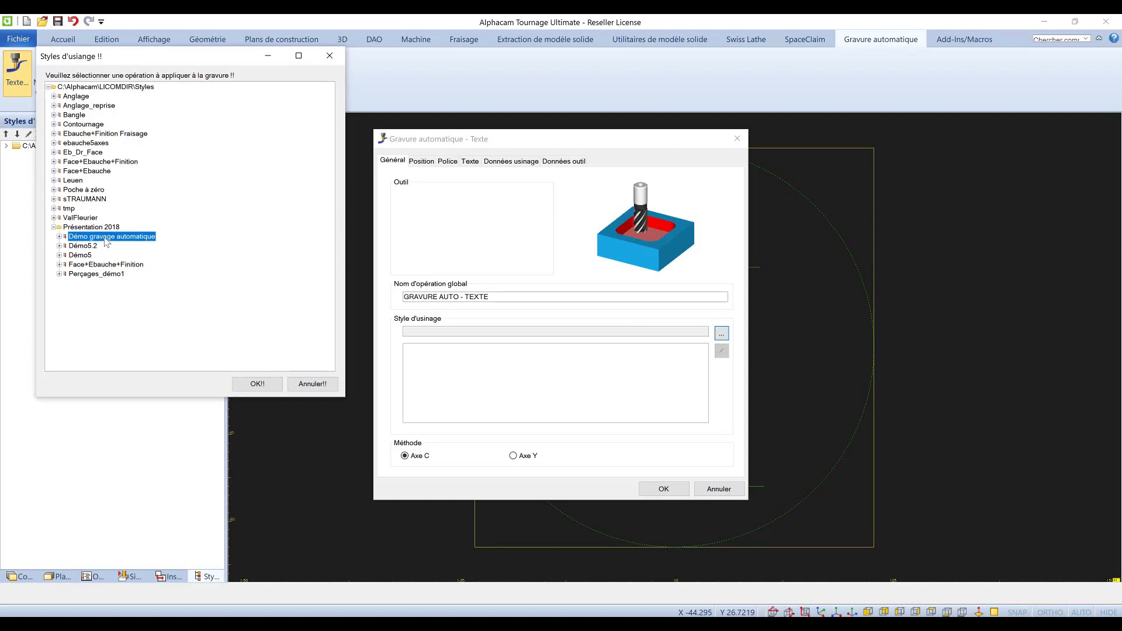
left_click(254, 385)
Centre the engraving text and take its position from the upper horizontal line on the face plane
left_click(421, 161)
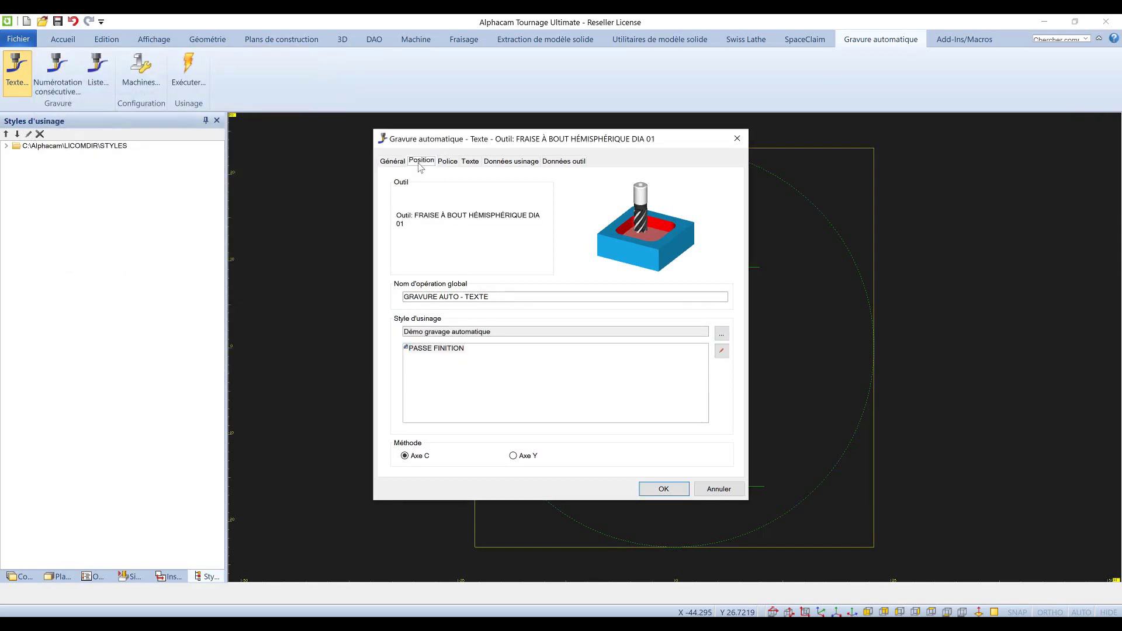
left_click(517, 191)
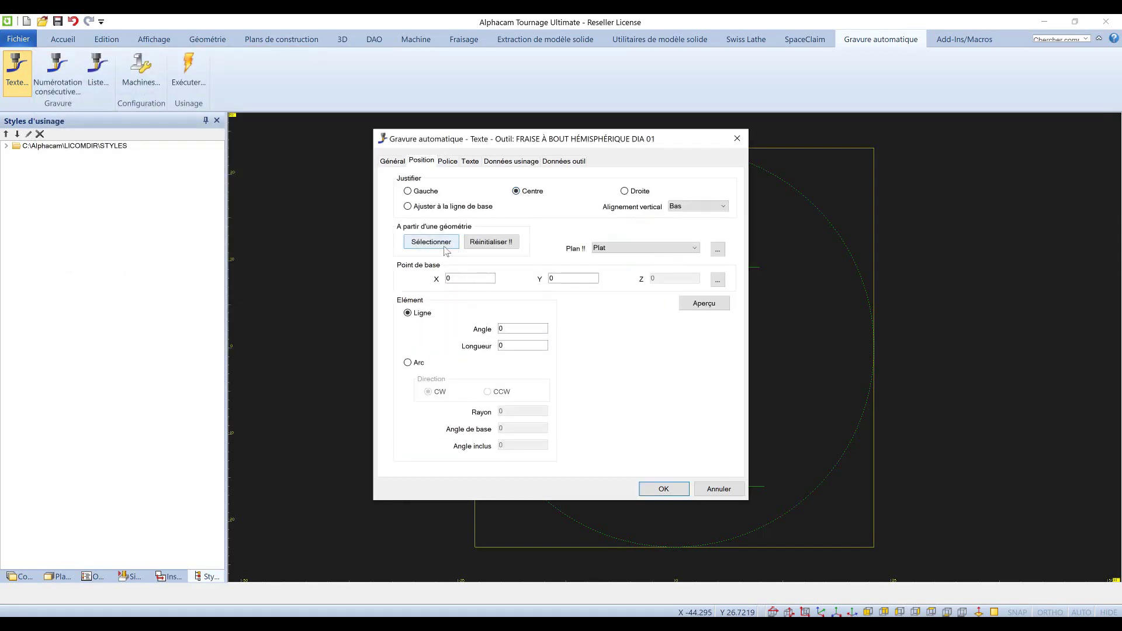
left_click(431, 241)
left_click(691, 266)
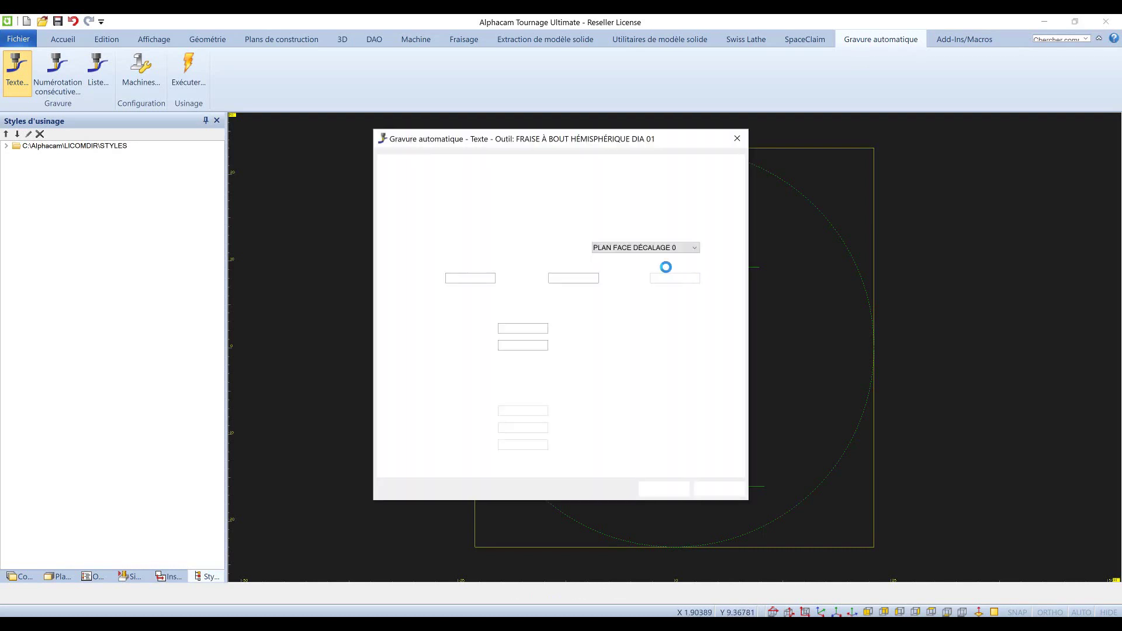
Keep the Stencil font for the engraving and set the uppercase character height to 5
left_click(446, 162)
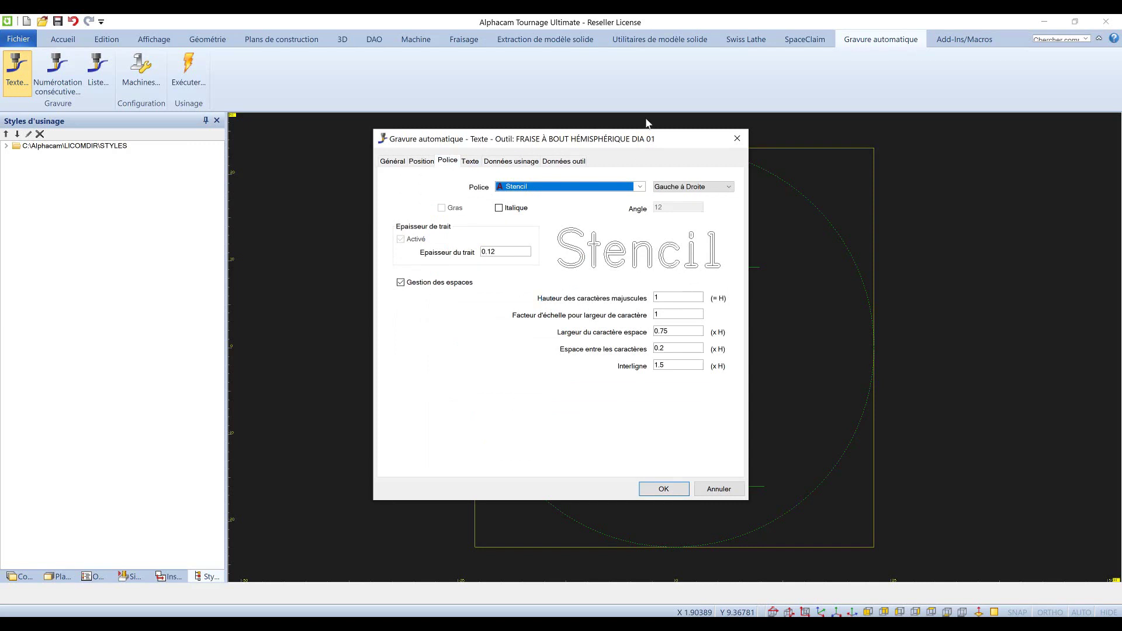
left_click(641, 187)
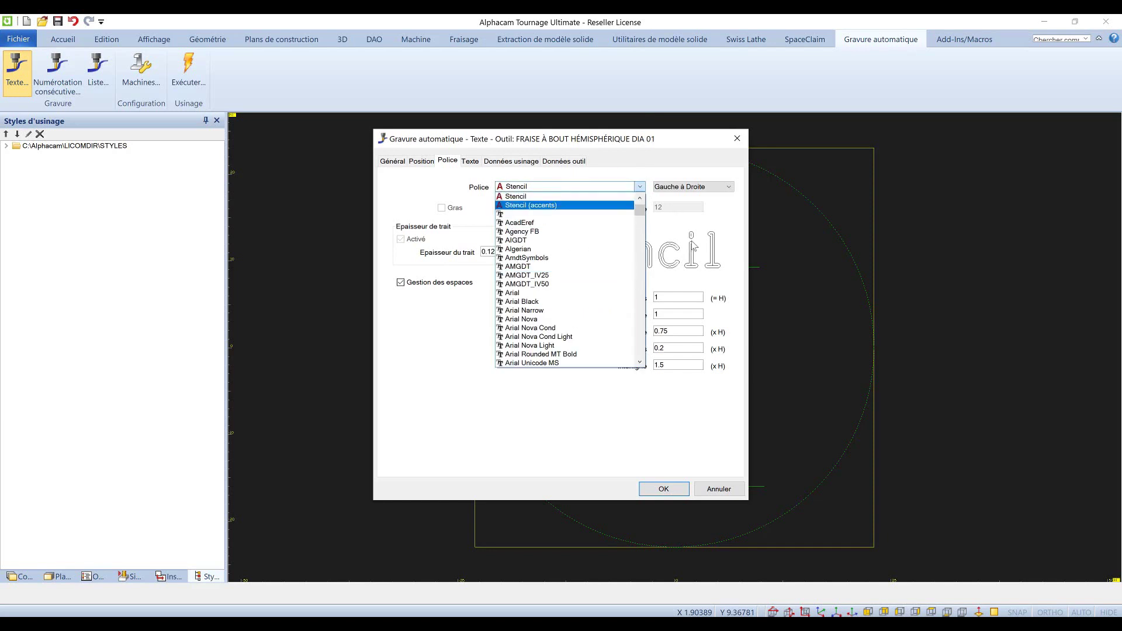
left_click(640, 186)
double_click(668, 298)
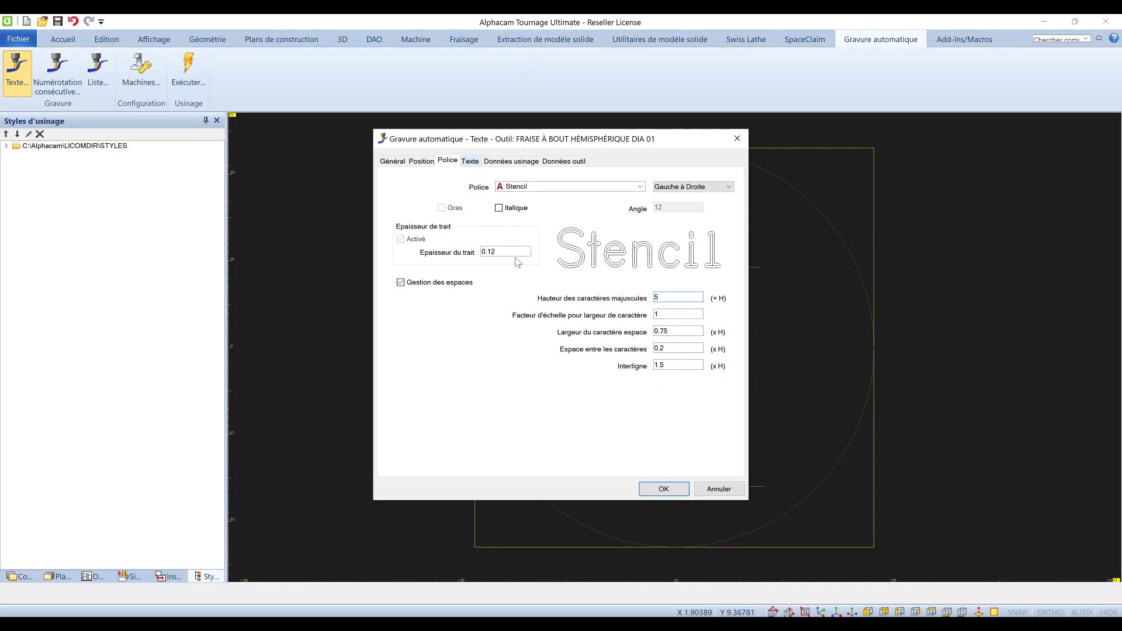
Enter Test as the text to engrave, preview it, and create the engraving with the existing machining and tool data
key("ctrl+Tab")
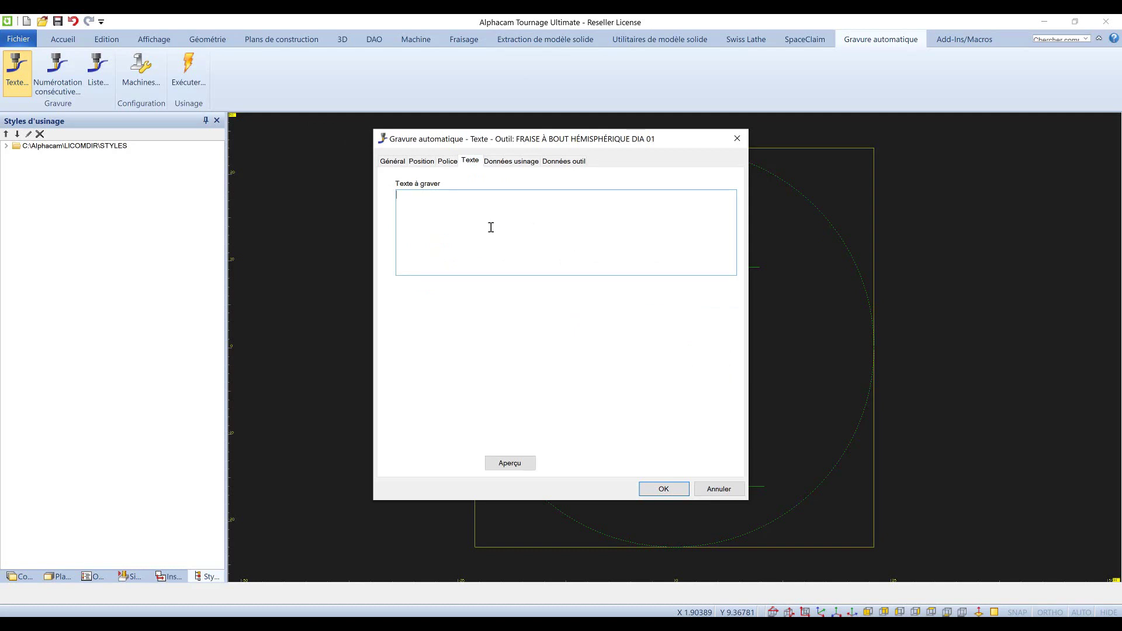
left_click(508, 461)
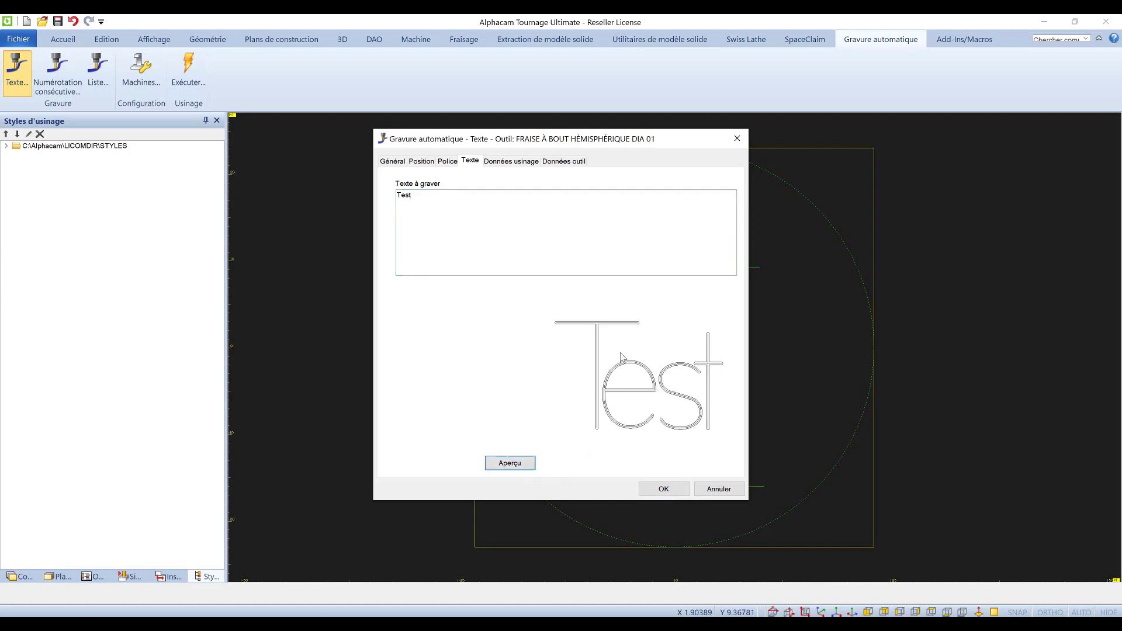
left_click(512, 162)
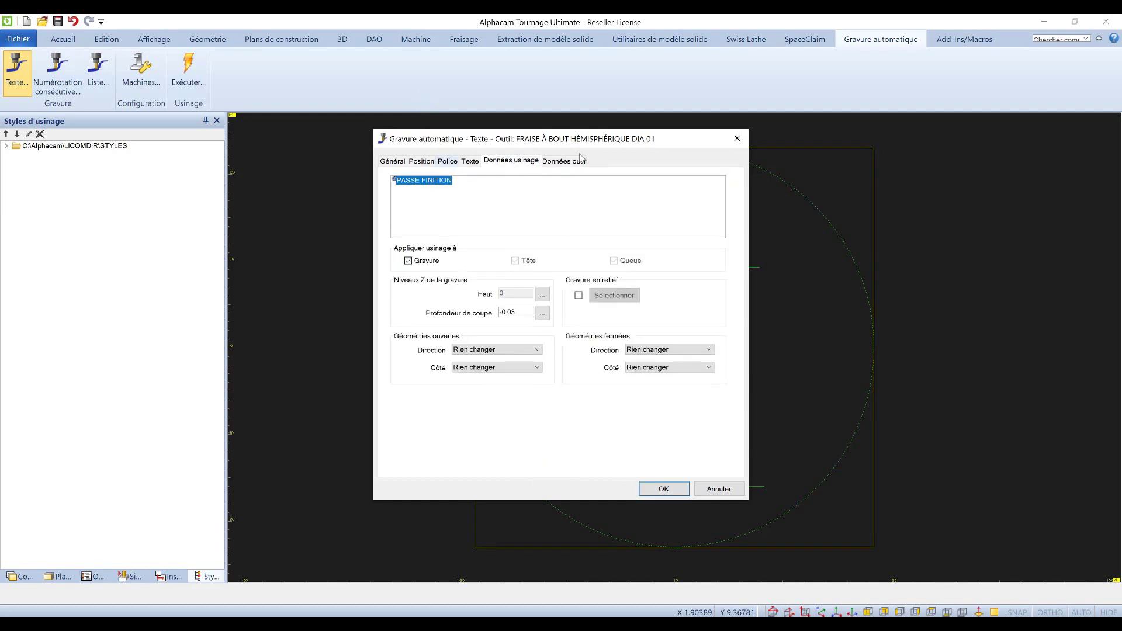
left_click(563, 160)
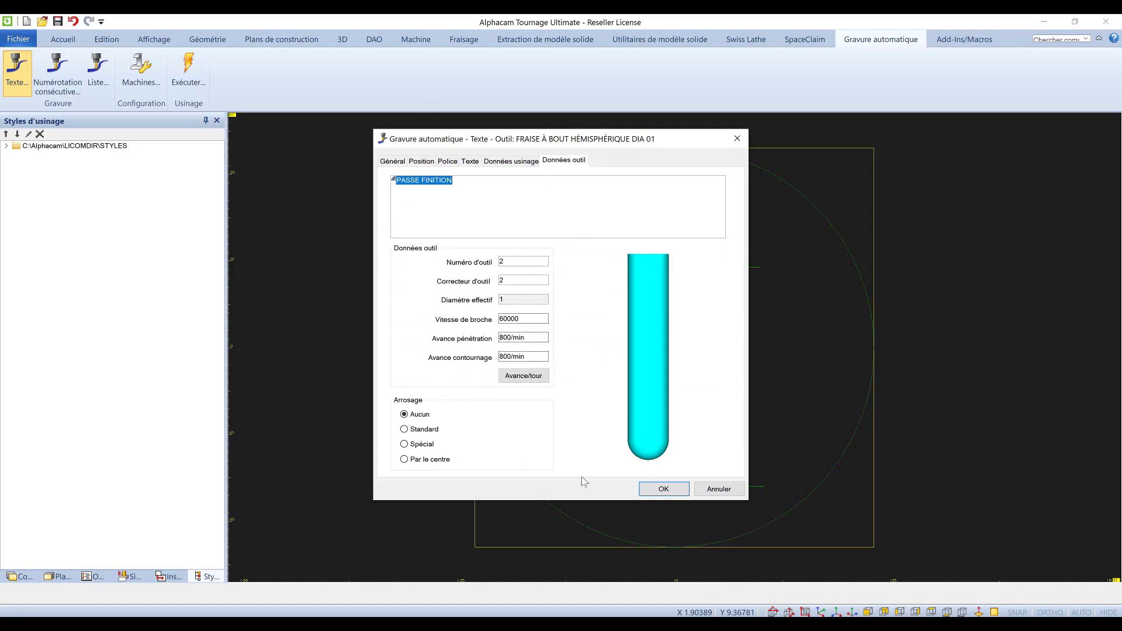
left_click(664, 489)
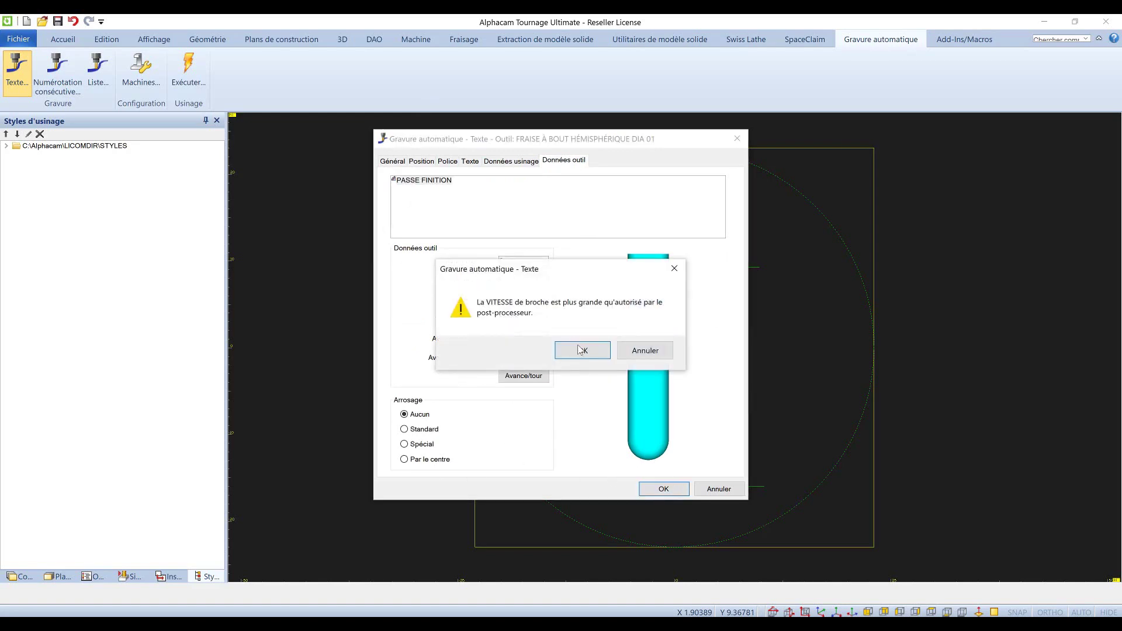
left_click(582, 350)
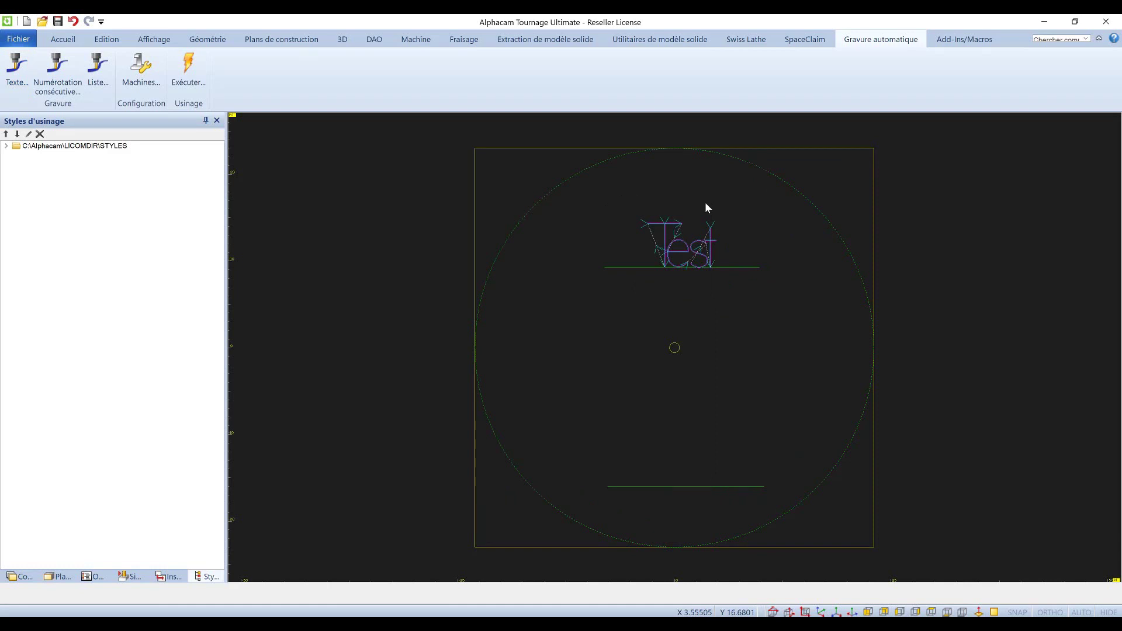
Start a consecutive numbering engraving and review the start, end, test and increment values of the Mercredi numbering
left_click(57, 73)
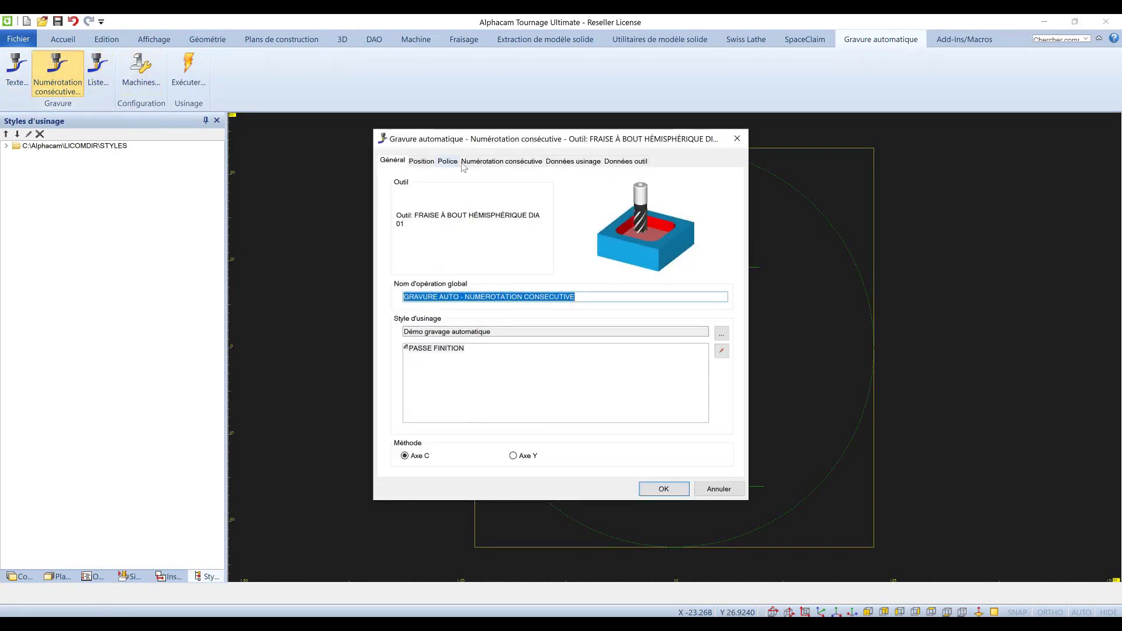
left_click(480, 161)
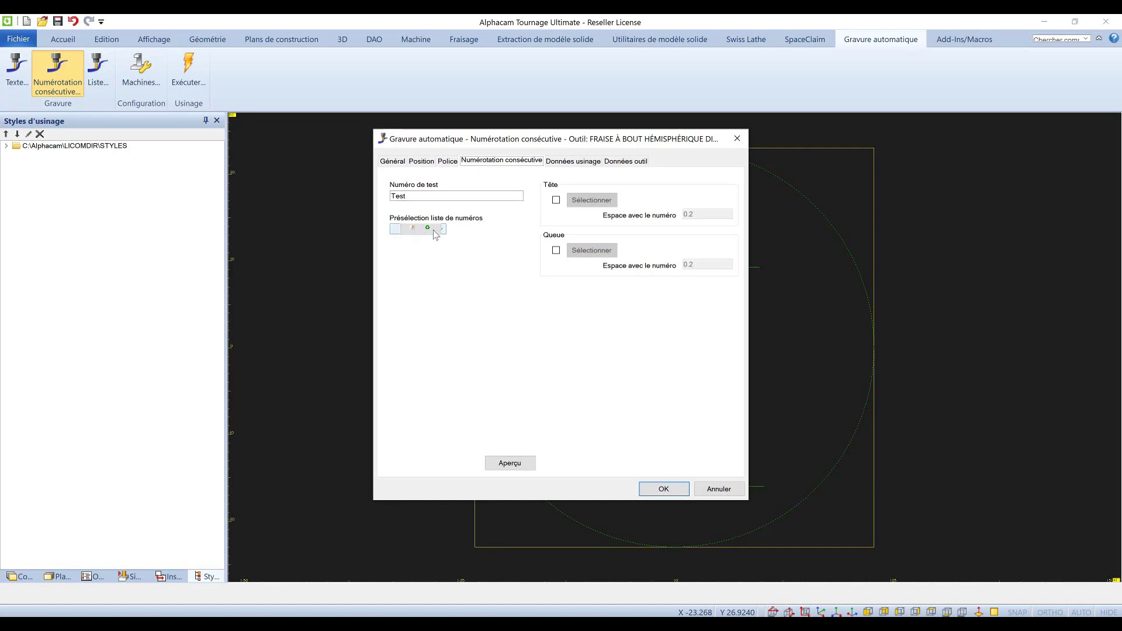
left_click(411, 229)
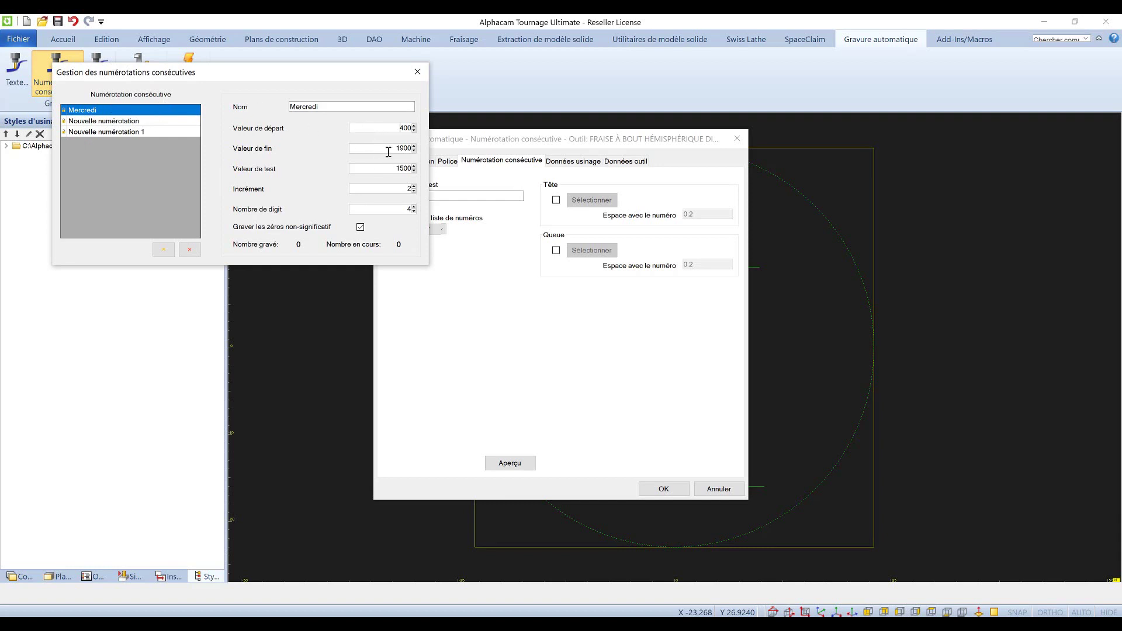
left_click(384, 170)
left_click(415, 73)
Preselect the Mercredi number list and set the test number to 1500
left_click(442, 229)
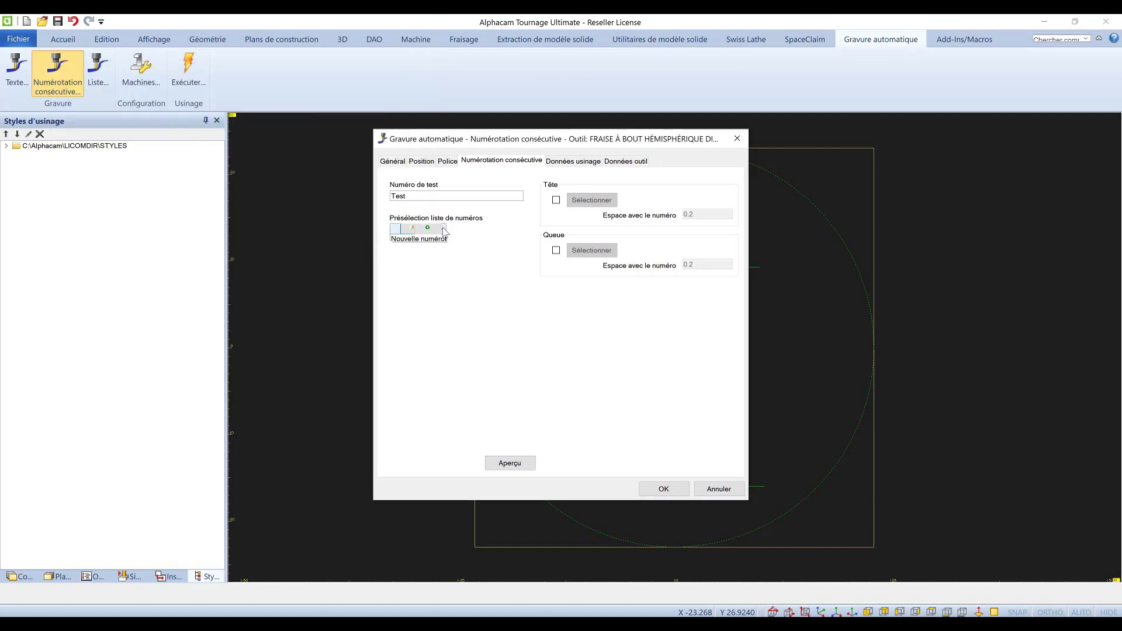
left_click(430, 239)
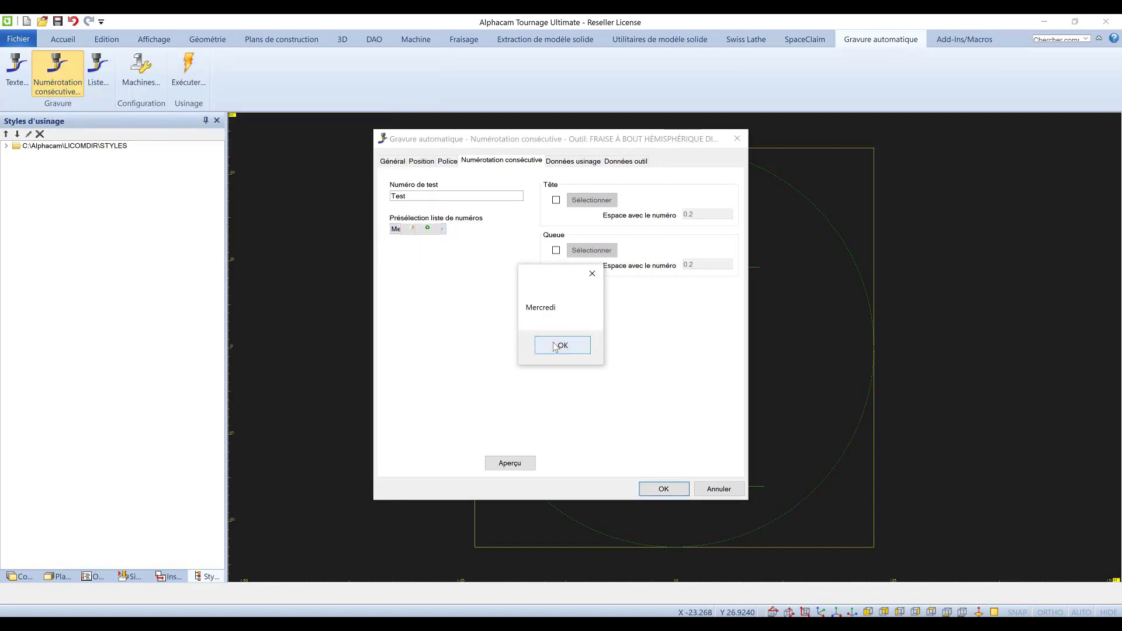
left_click(563, 344)
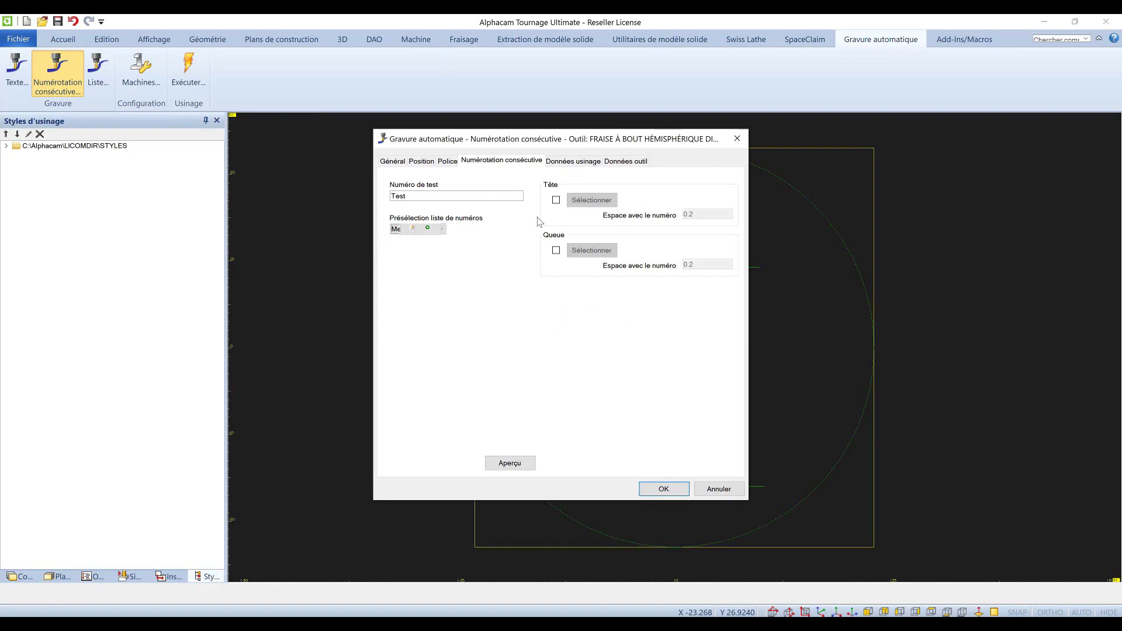
left_click(447, 193)
double_click(448, 193)
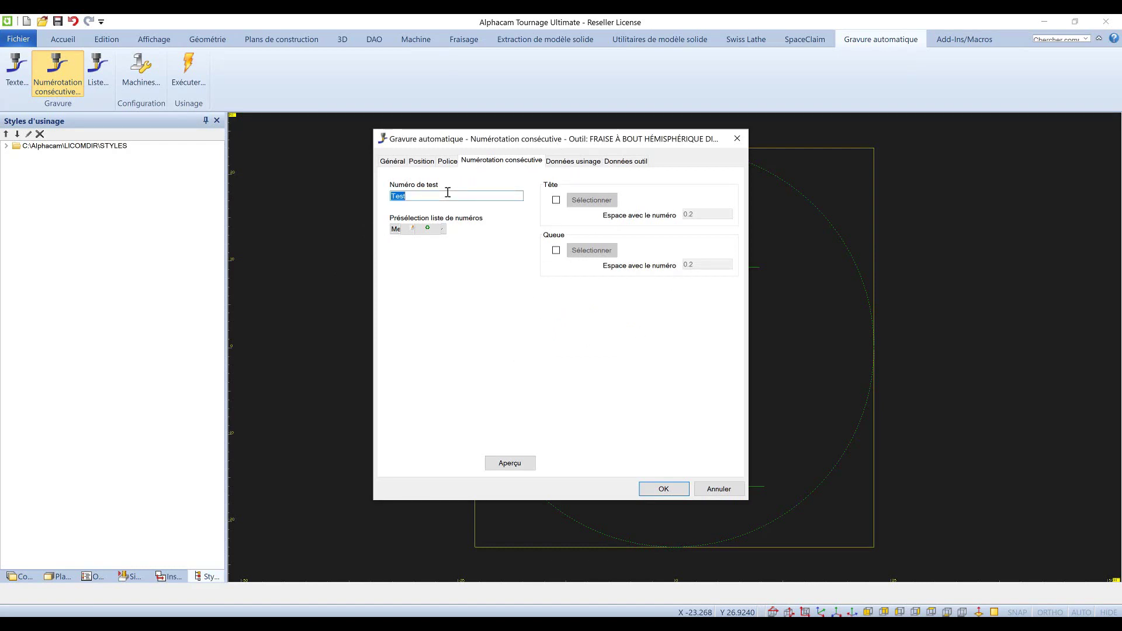
type("1500")
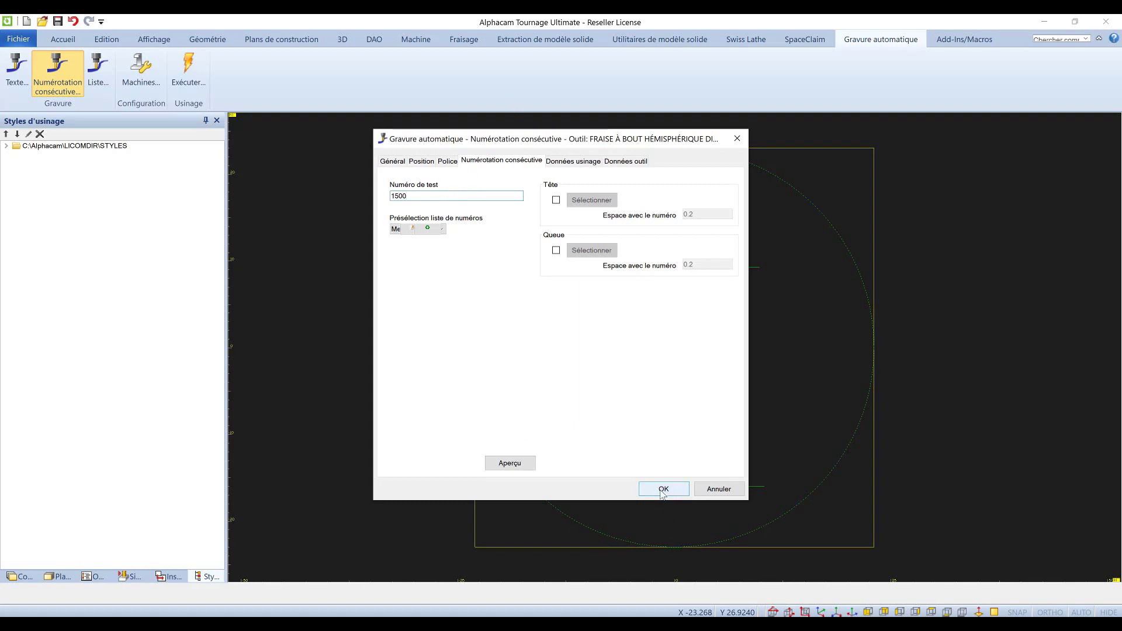
Position the numbering on the lower horizontal line of the face plane and create the engraving
left_click(450, 164)
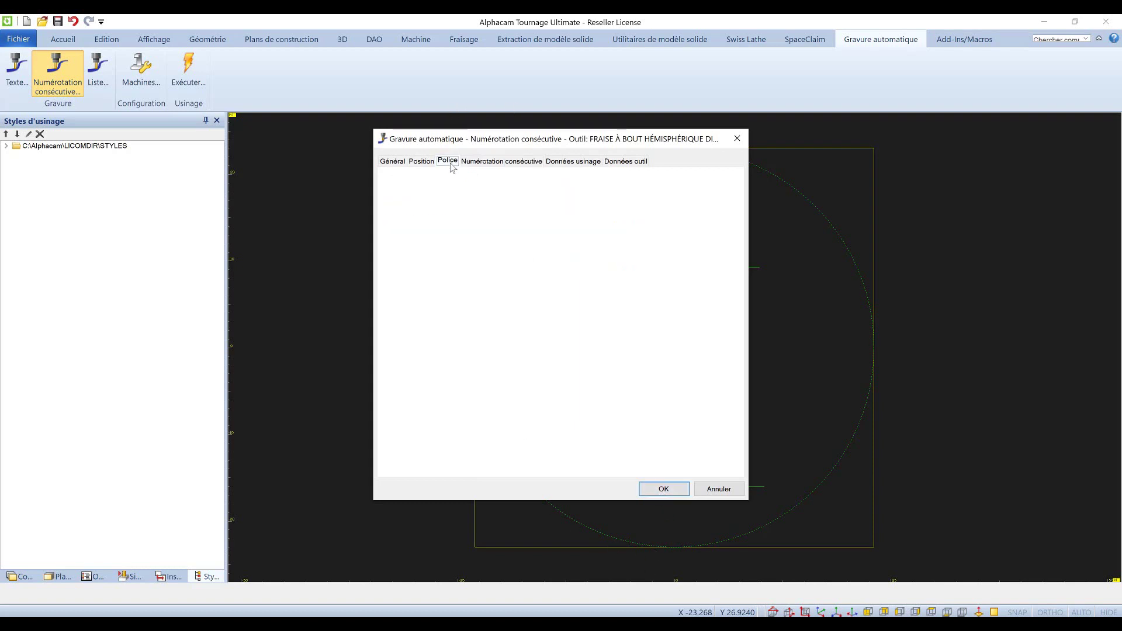
left_click(421, 162)
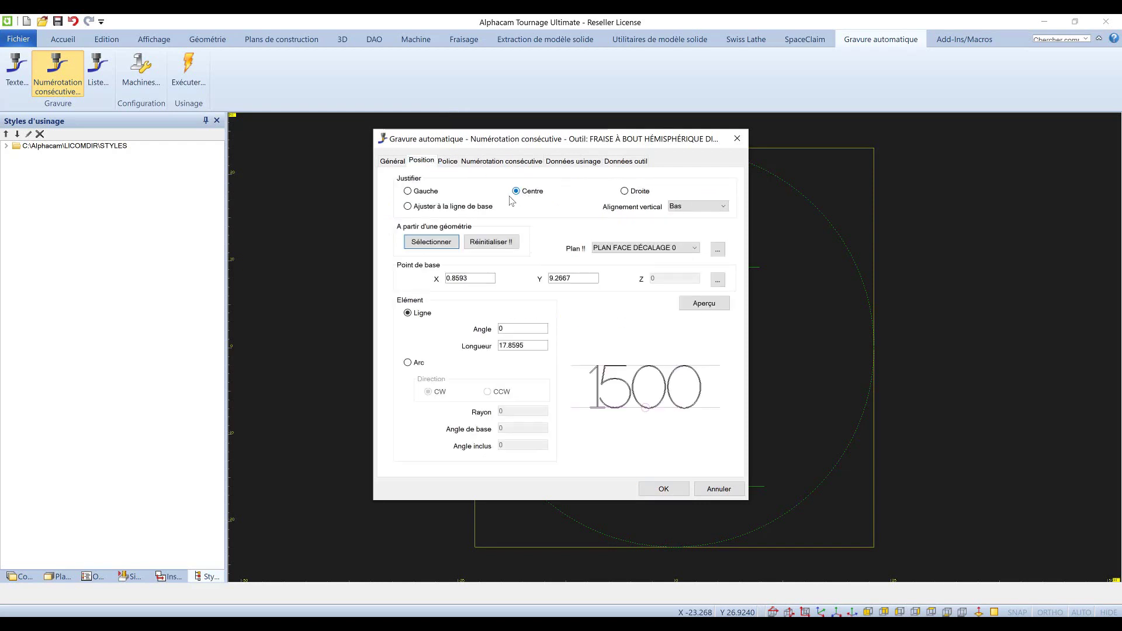
left_click(432, 242)
left_click(678, 485)
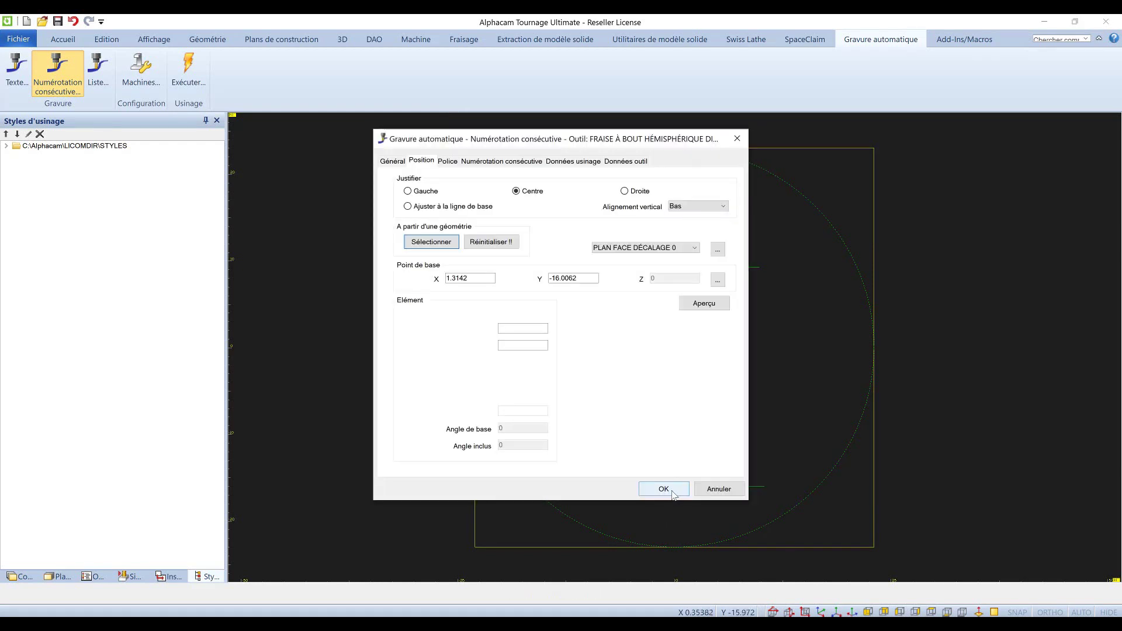
left_click(678, 489)
left_click(578, 352)
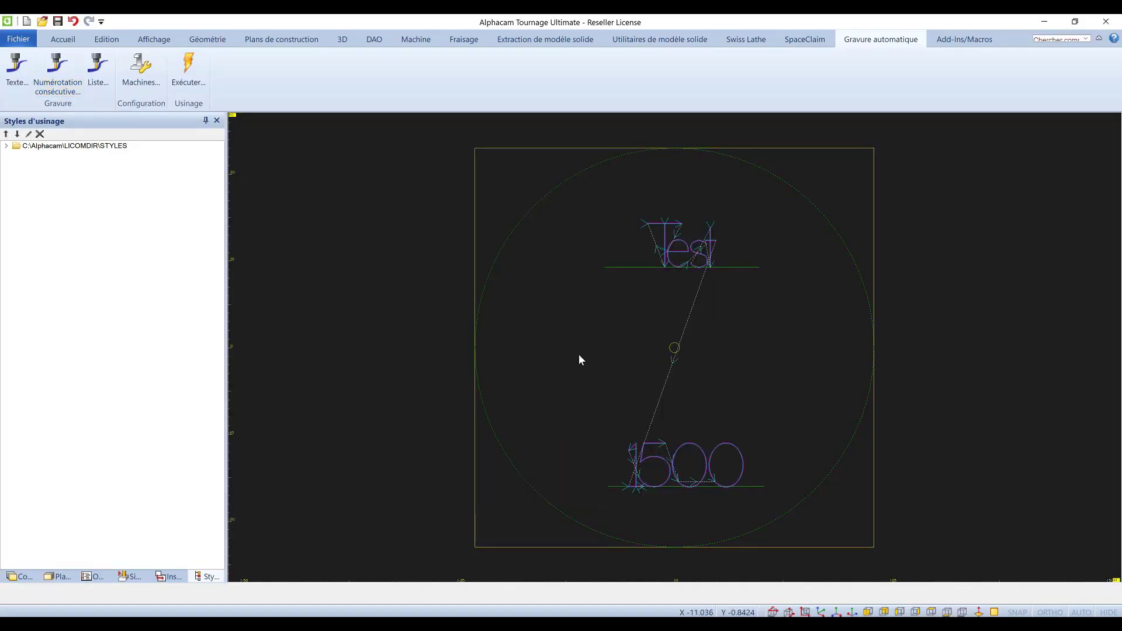
Open the recent drawing Suisse MW et logo alphacam.atd from the Démo 8 folder
left_click(14, 43)
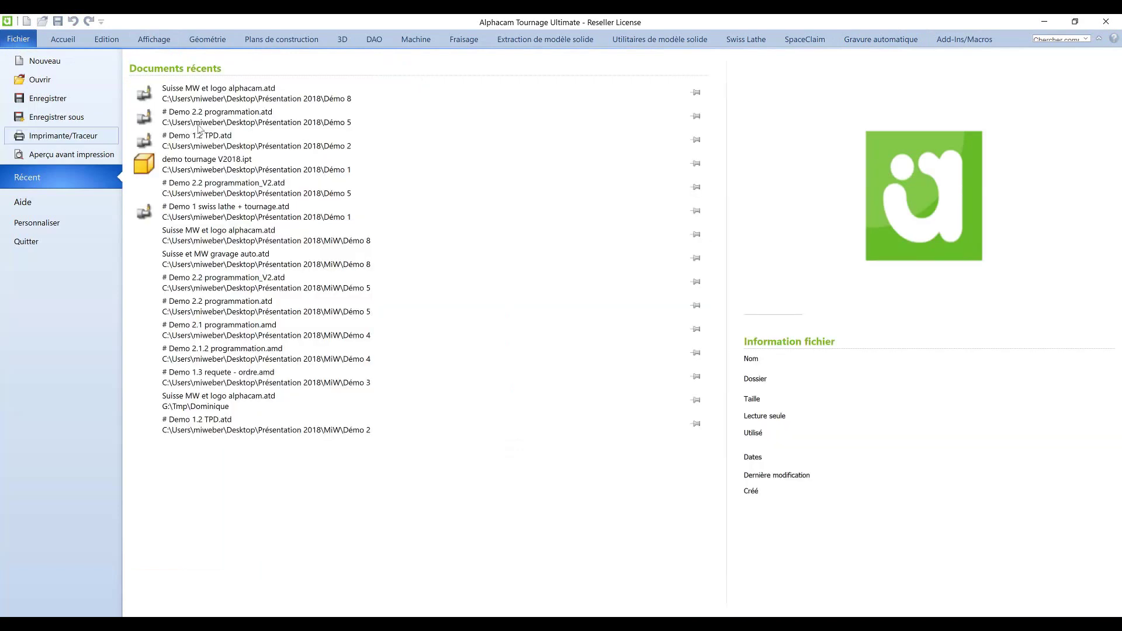
left_click(224, 94)
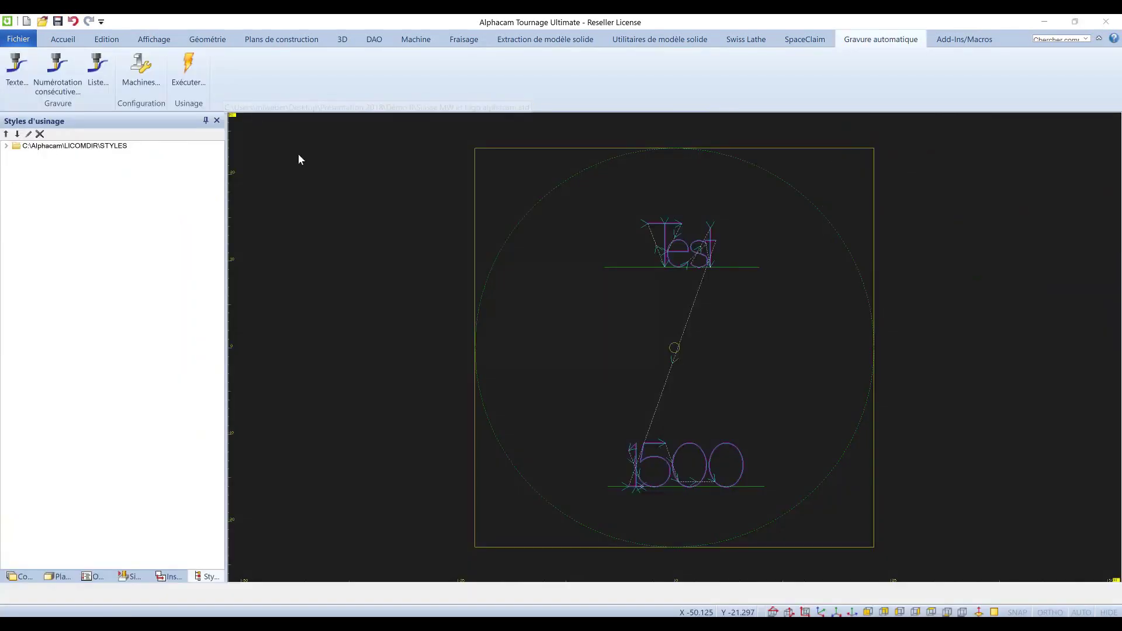
left_click(556, 349)
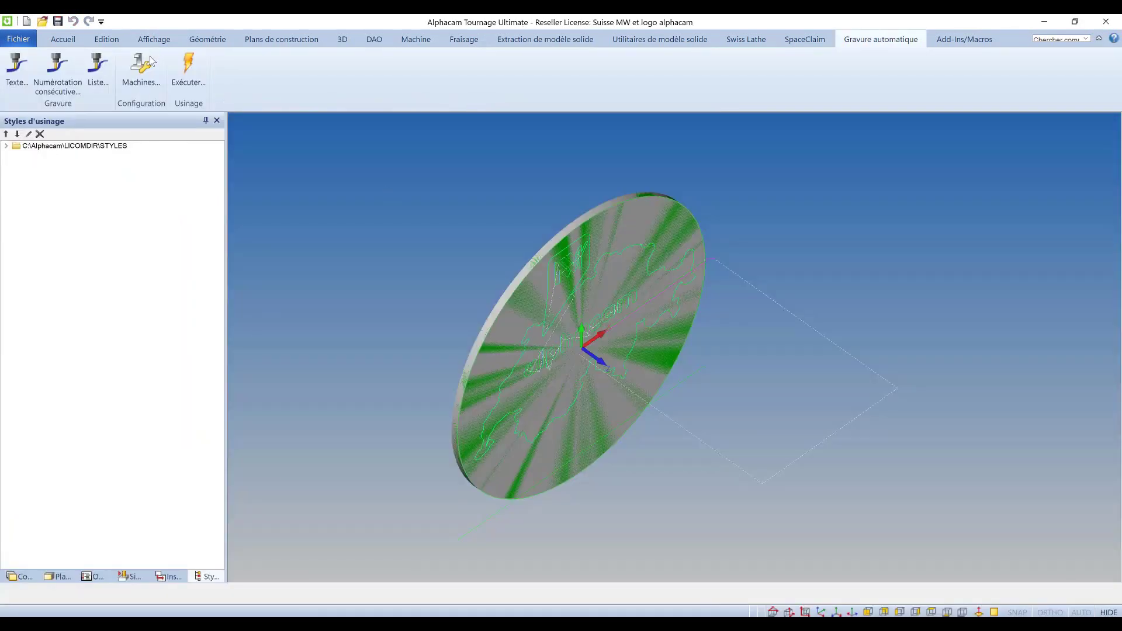
Activate the Face work plane and display the drawing flat in that plane
left_click(56, 577)
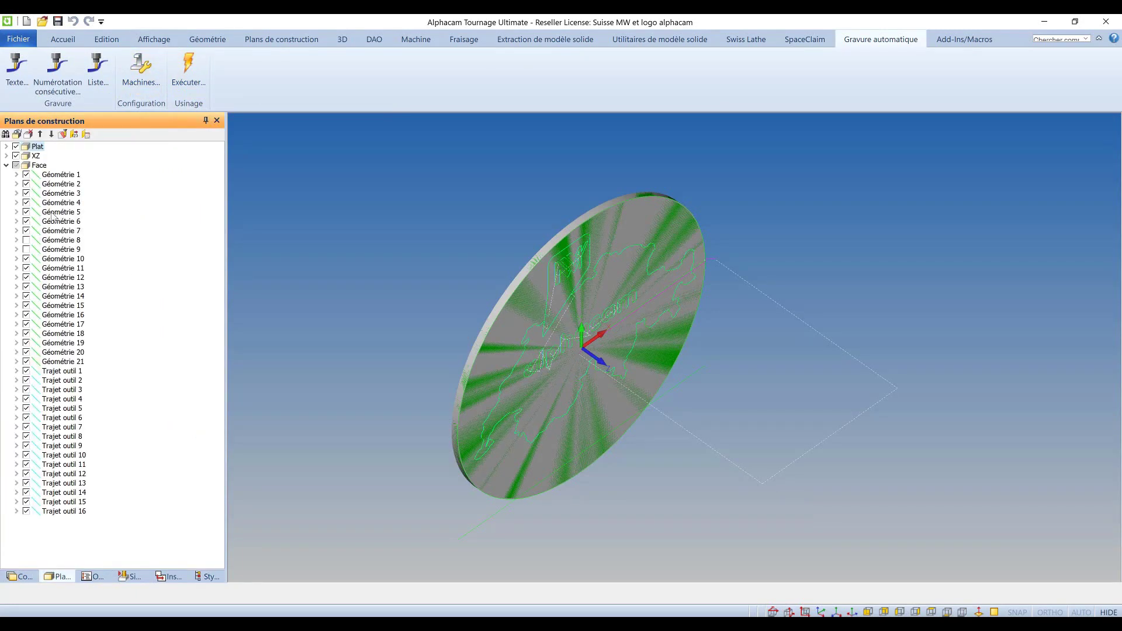
left_click(39, 165)
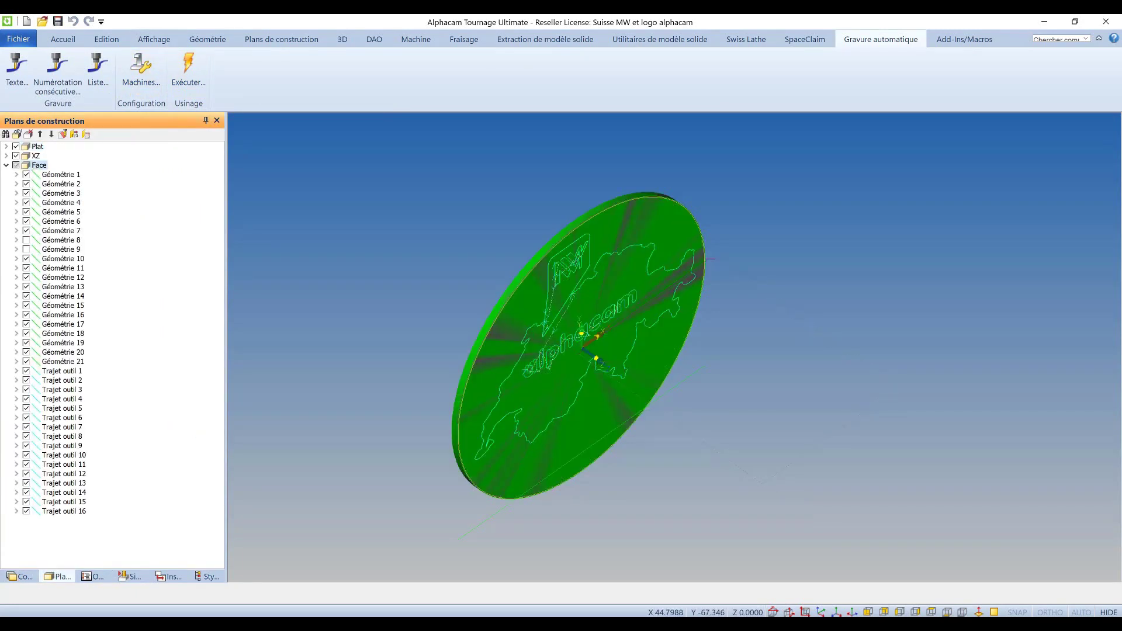
left_click(994, 612)
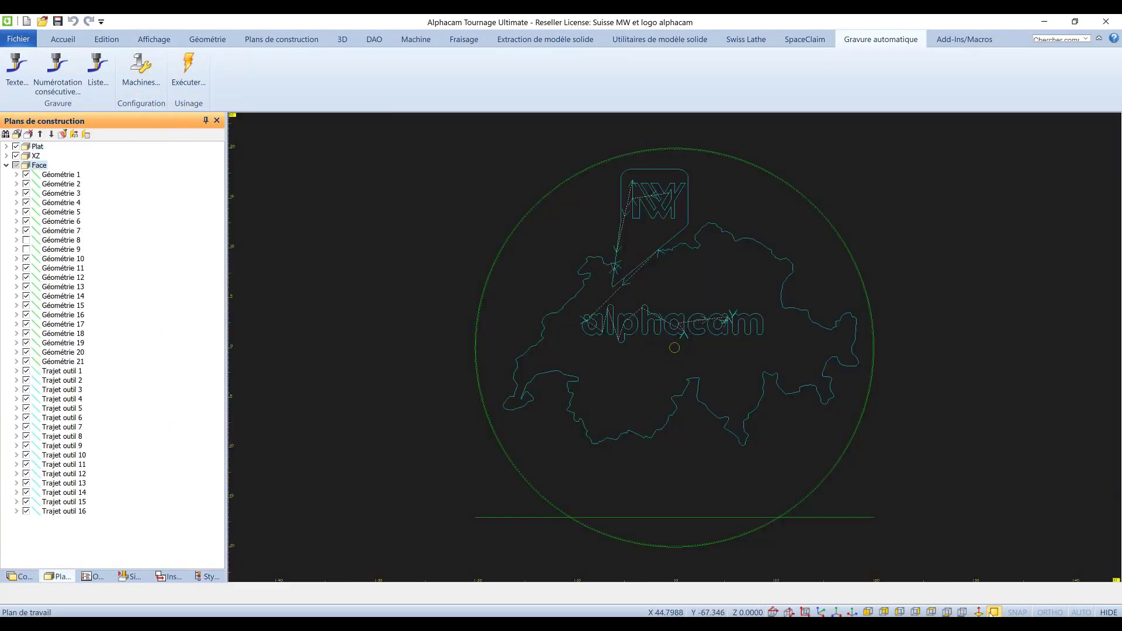
Switch to Excel with Données à graver.csv and examine the full list of engraving codes in column A
left_click(727, 491)
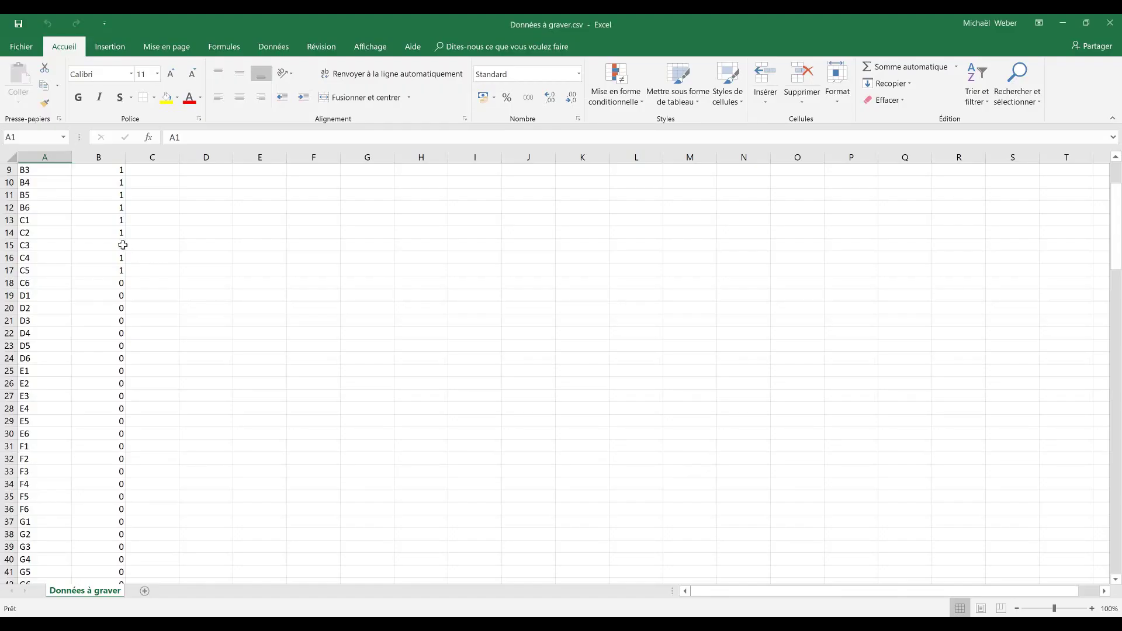
scroll(45, 198, "down", 4)
left_click(46, 196)
scroll(45, 215, "down", 20)
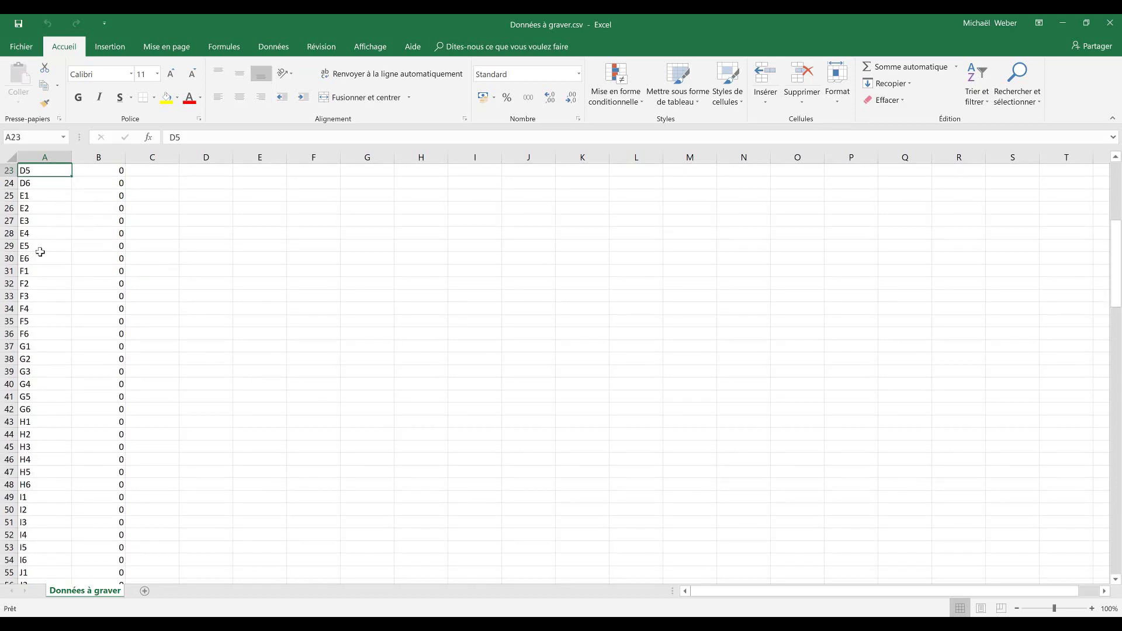
scroll(46, 262, "down", 20)
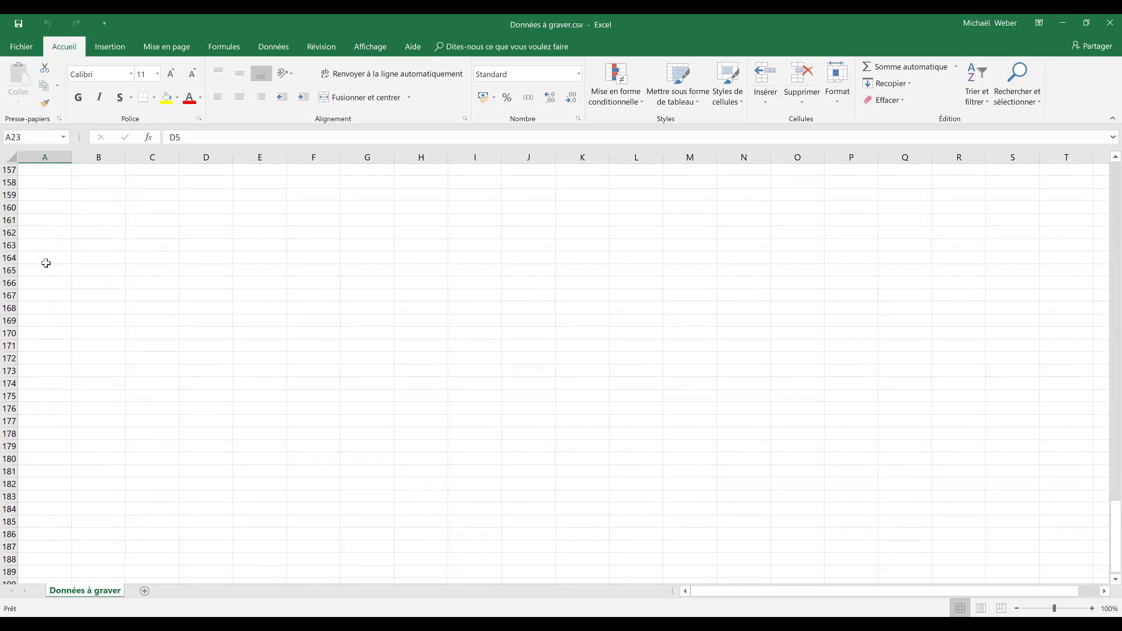
scroll(47, 263, "up", 11)
scroll(48, 267, "up", 8)
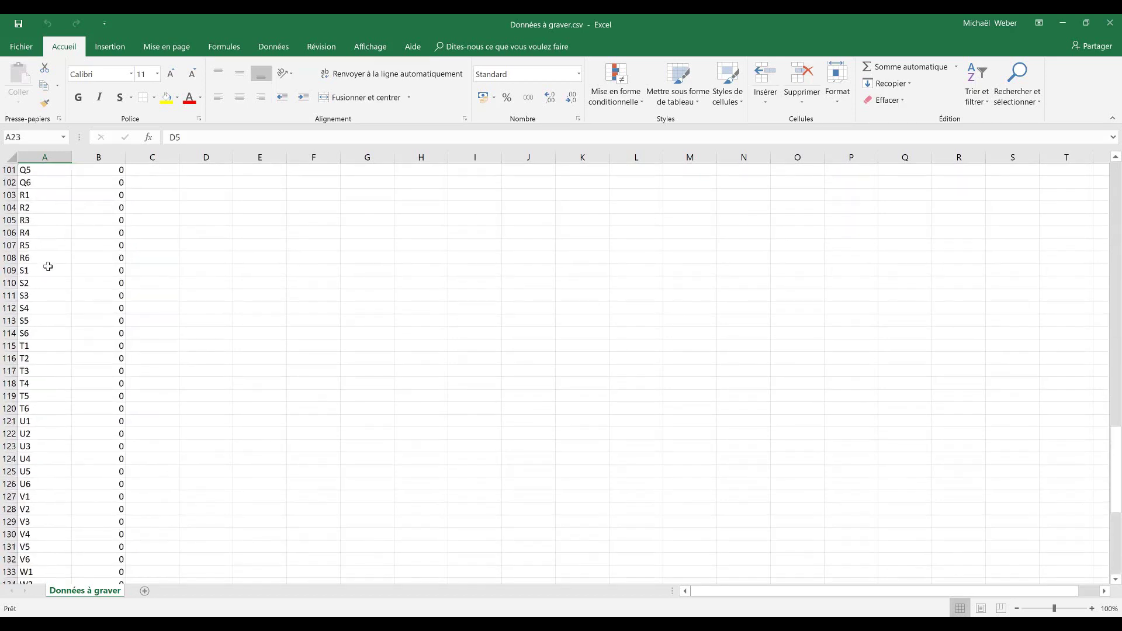
scroll(48, 267, "up", 19)
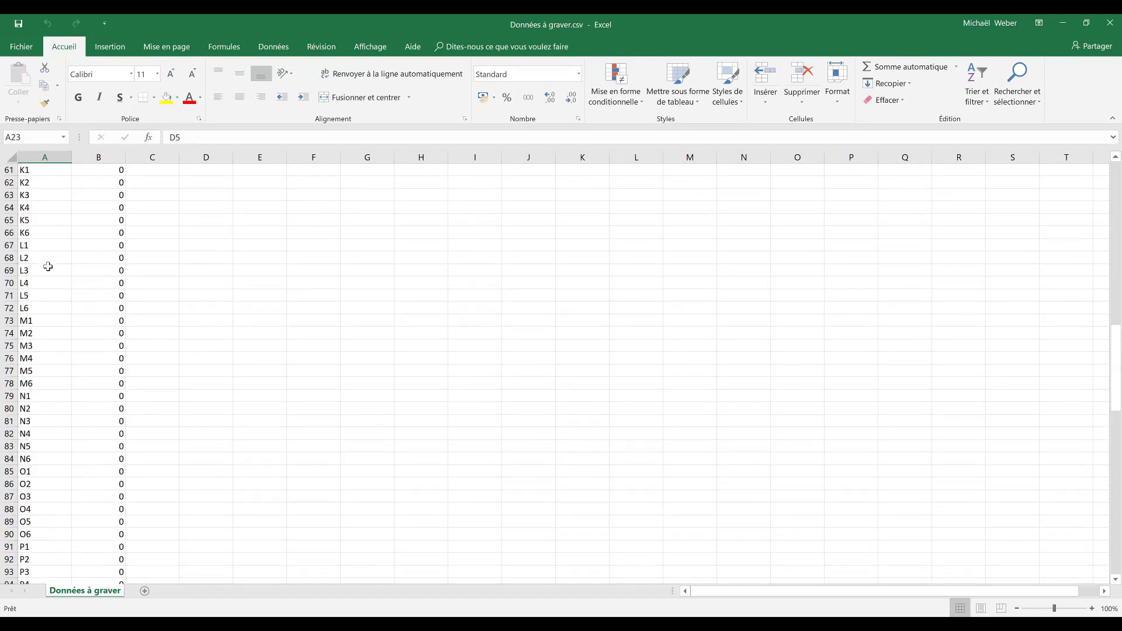
scroll(48, 267, "up", 3)
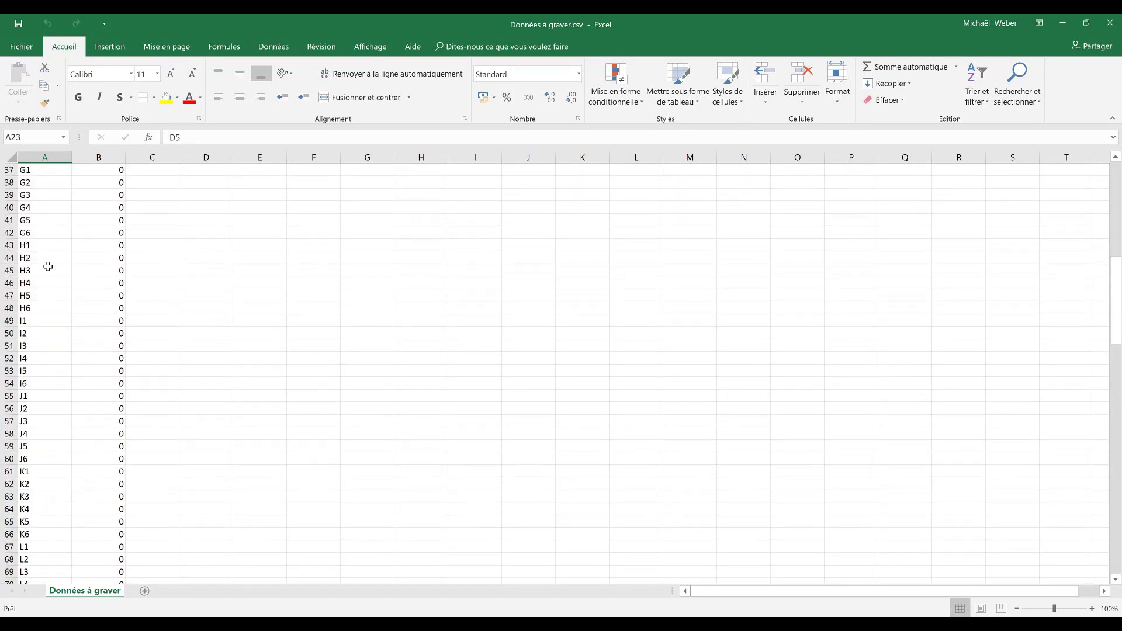
scroll(48, 267, "up", 11)
Examine the 1 and 0 status values next to the codes in column B of the CSV file
left_click(93, 208)
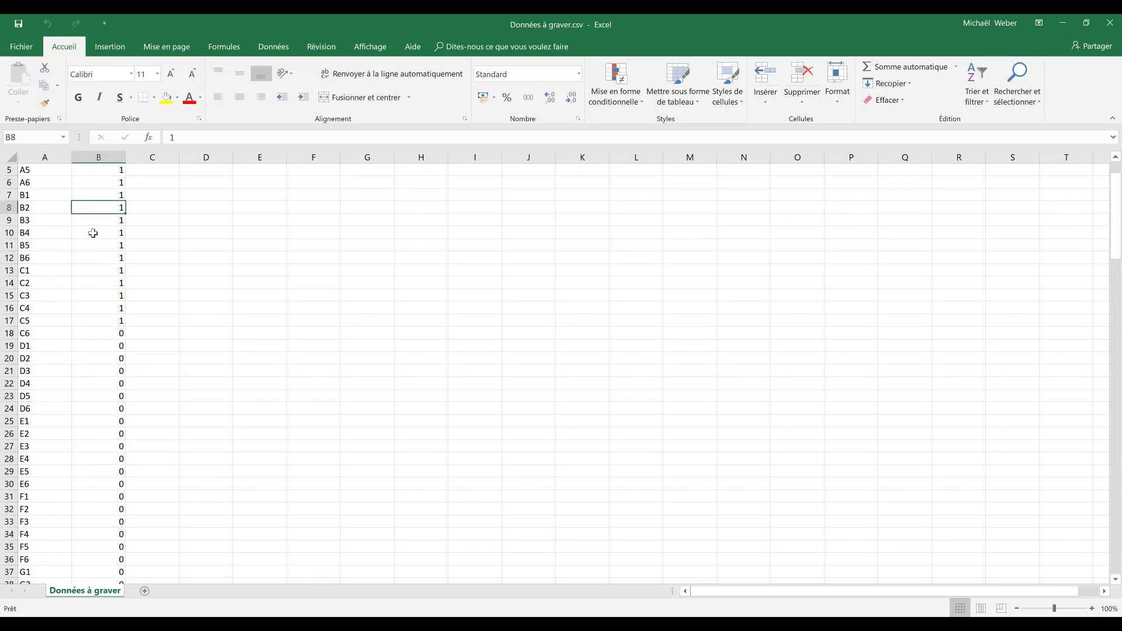
scroll(93, 233, "up", 2)
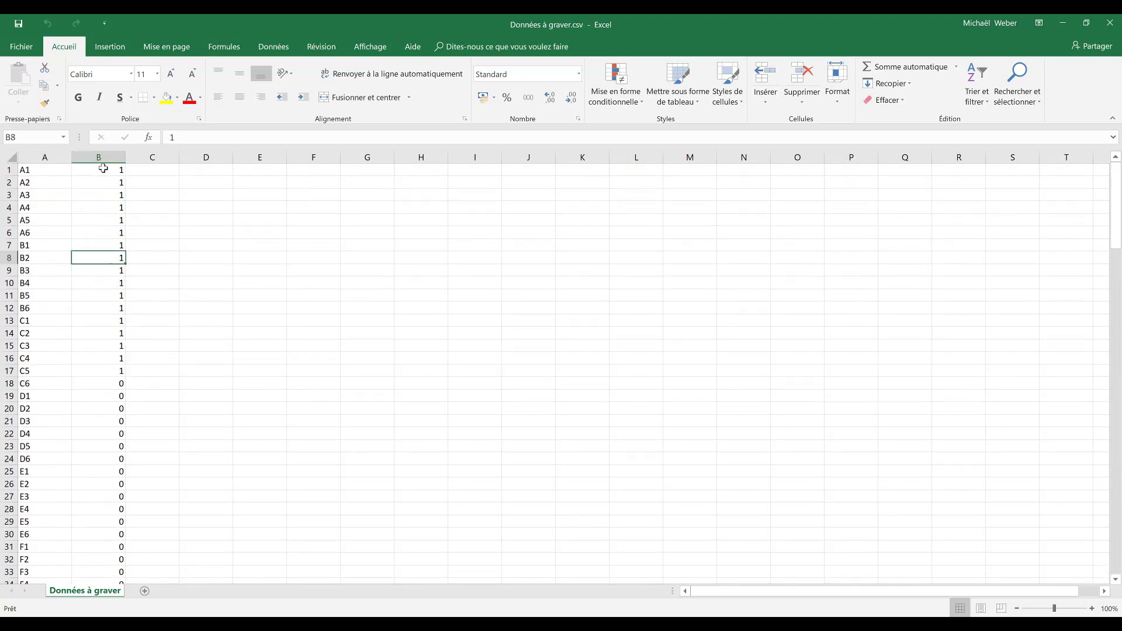
scroll(80, 348, "down", 3)
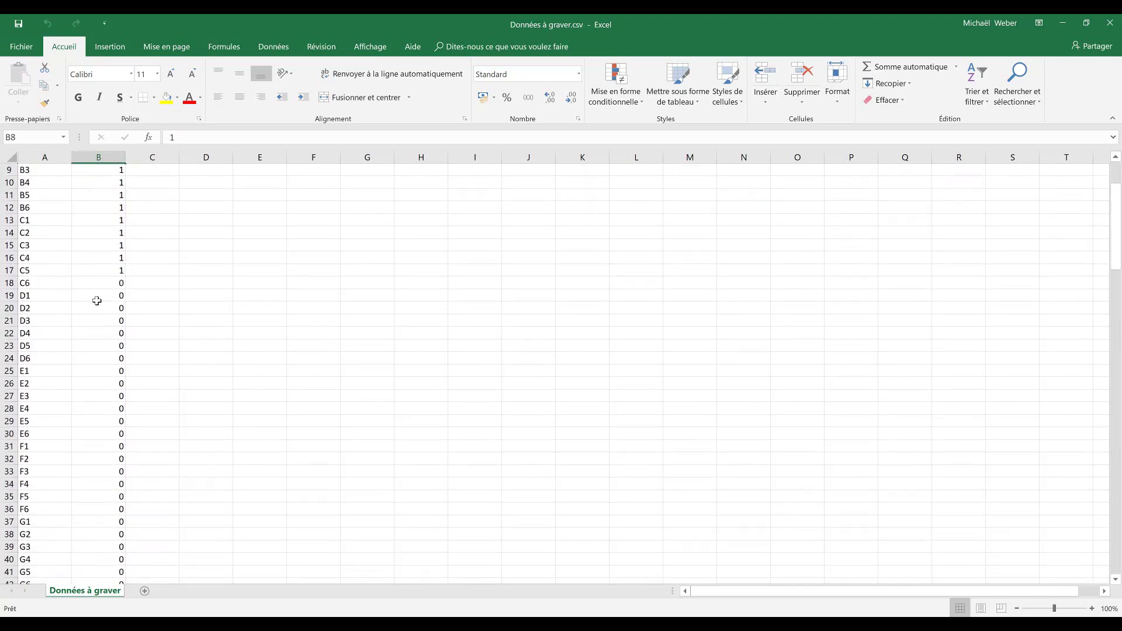
left_click_drag(95, 296, 93, 500)
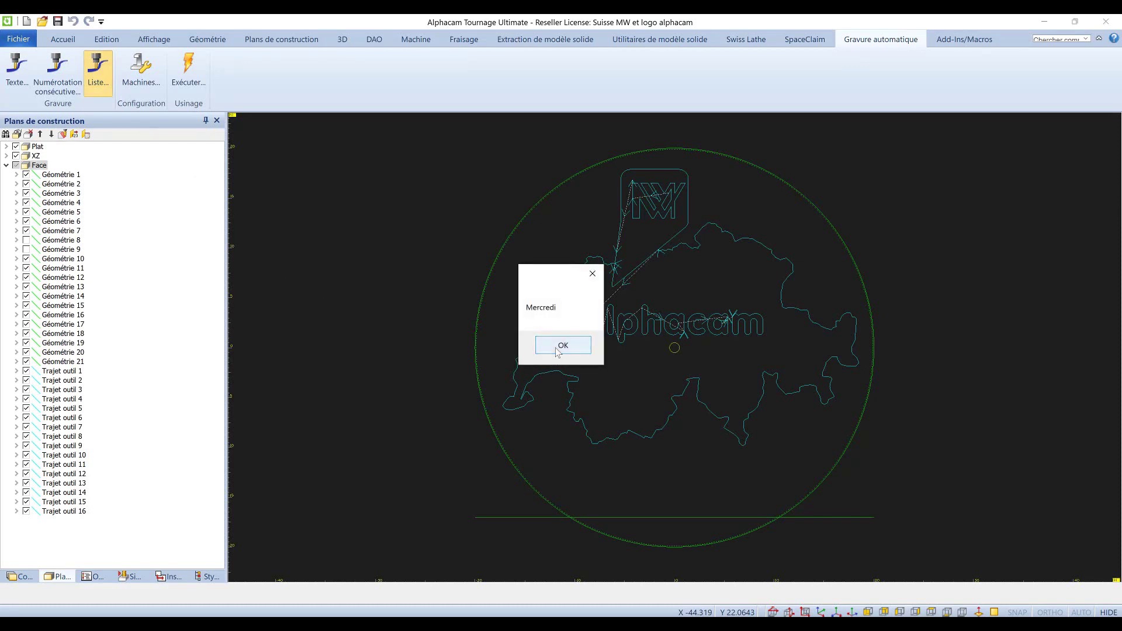
In Alphacam, start a list engraving and preselect Données à graver.csv from the Démo 8 folder as its data source
left_click(556, 349)
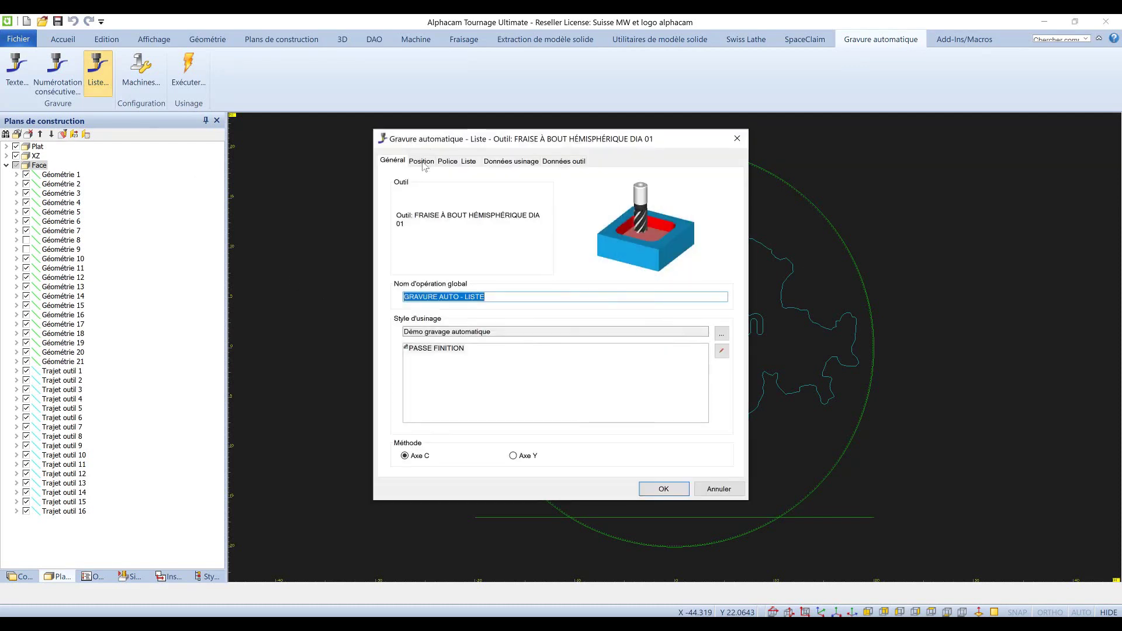
left_click(469, 162)
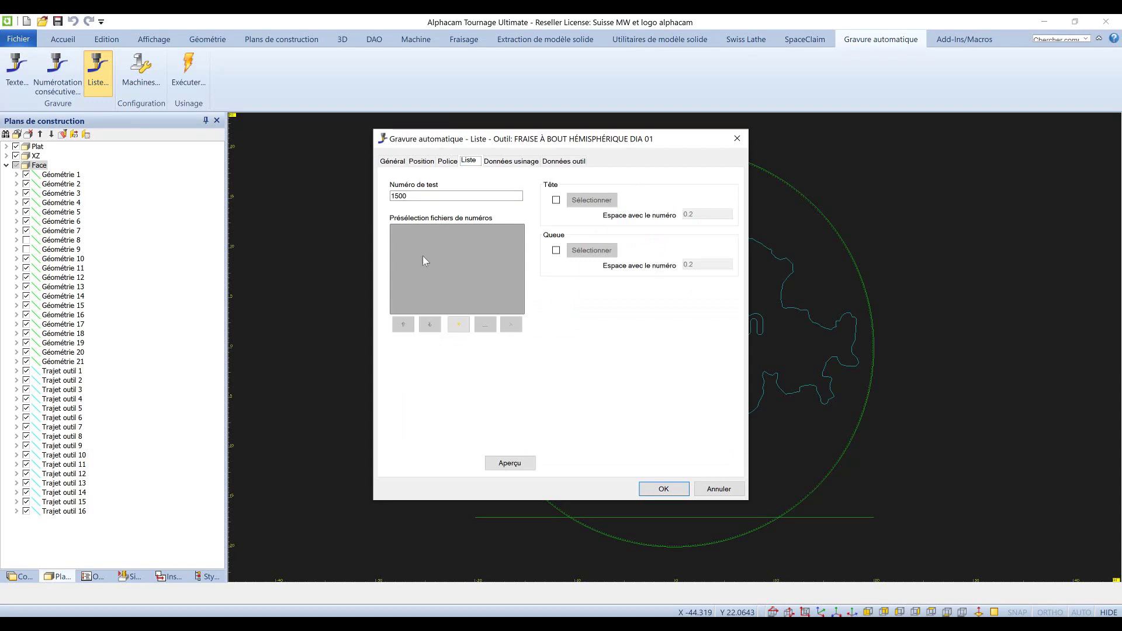
left_click(459, 325)
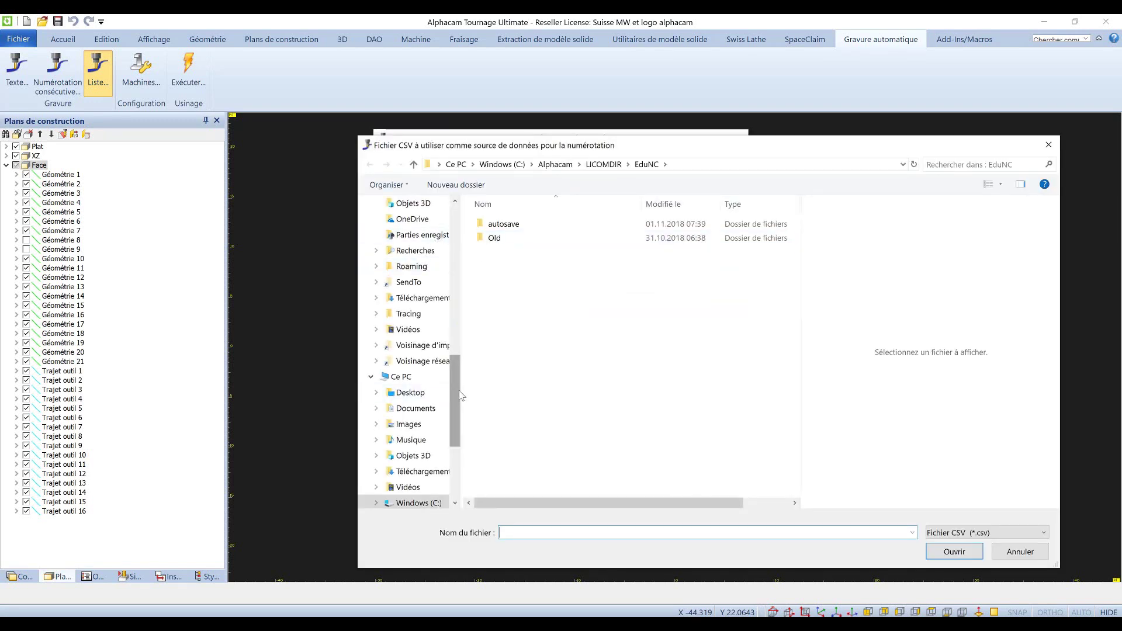
left_click_drag(460, 396, 460, 253)
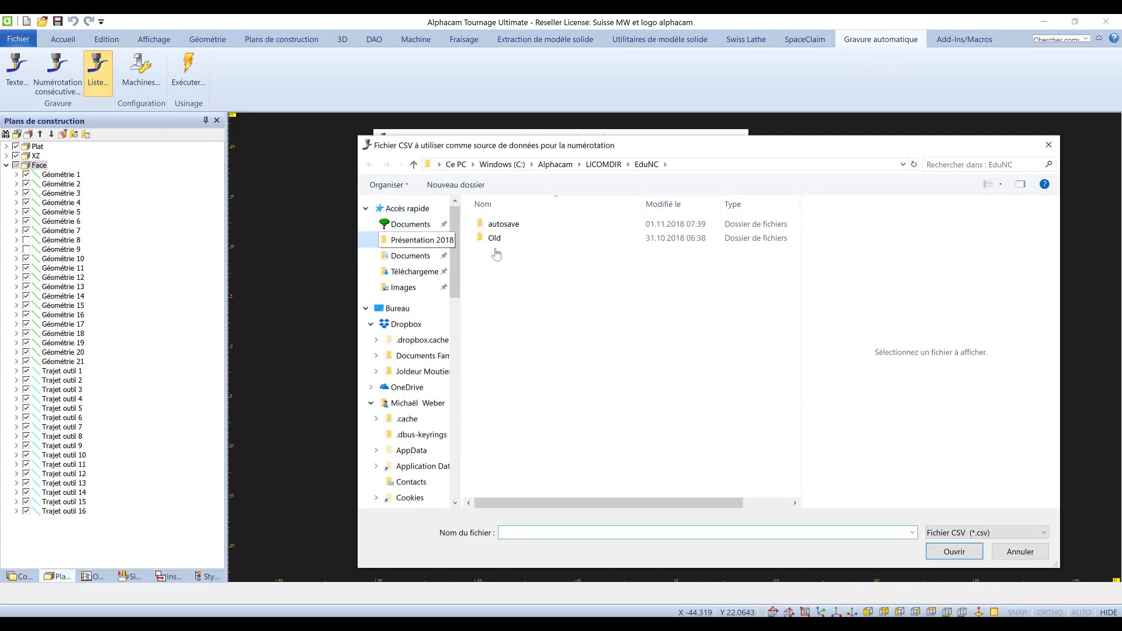
double_click(504, 322)
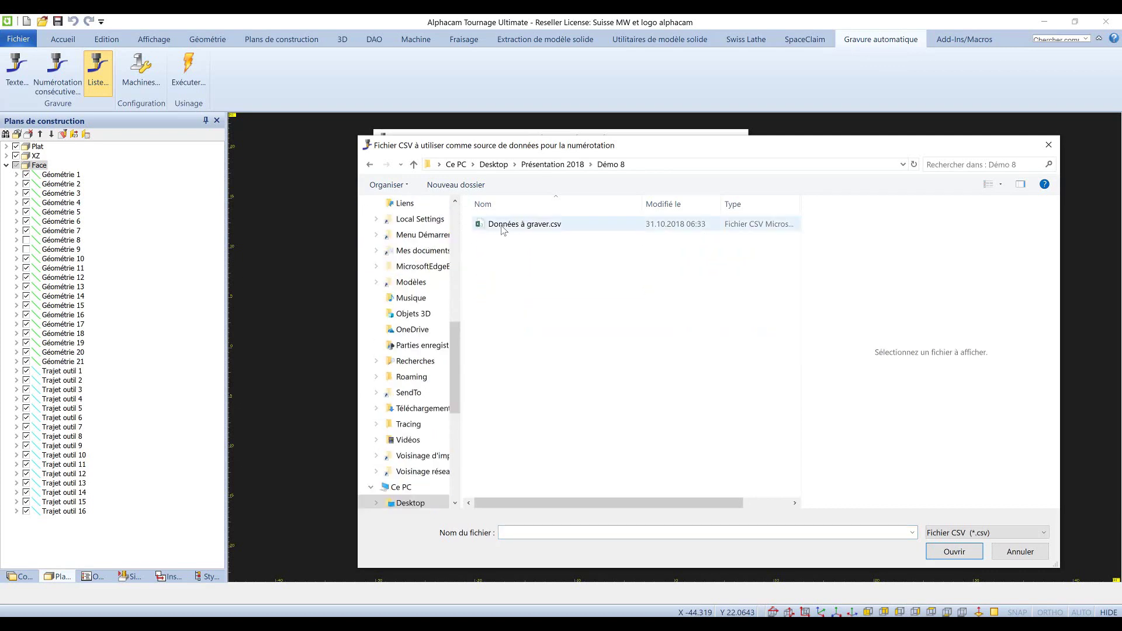
double_click(501, 228)
Set the list engraving's test number to A1 and confirm the engraving operation
double_click(445, 193)
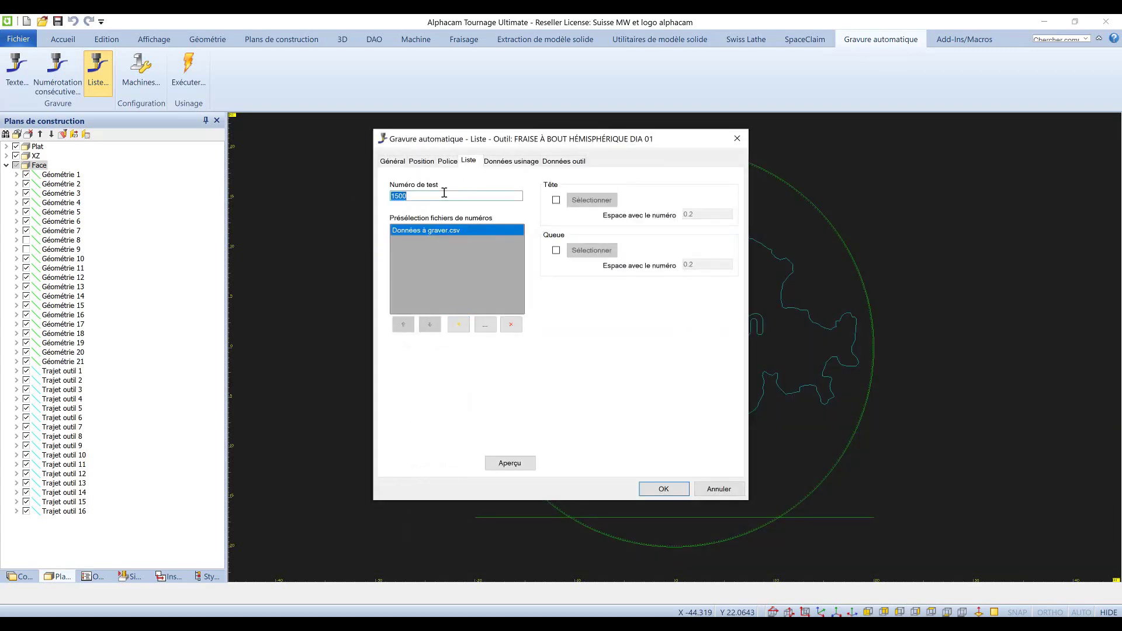
type("A1")
left_click(655, 492)
left_click(572, 351)
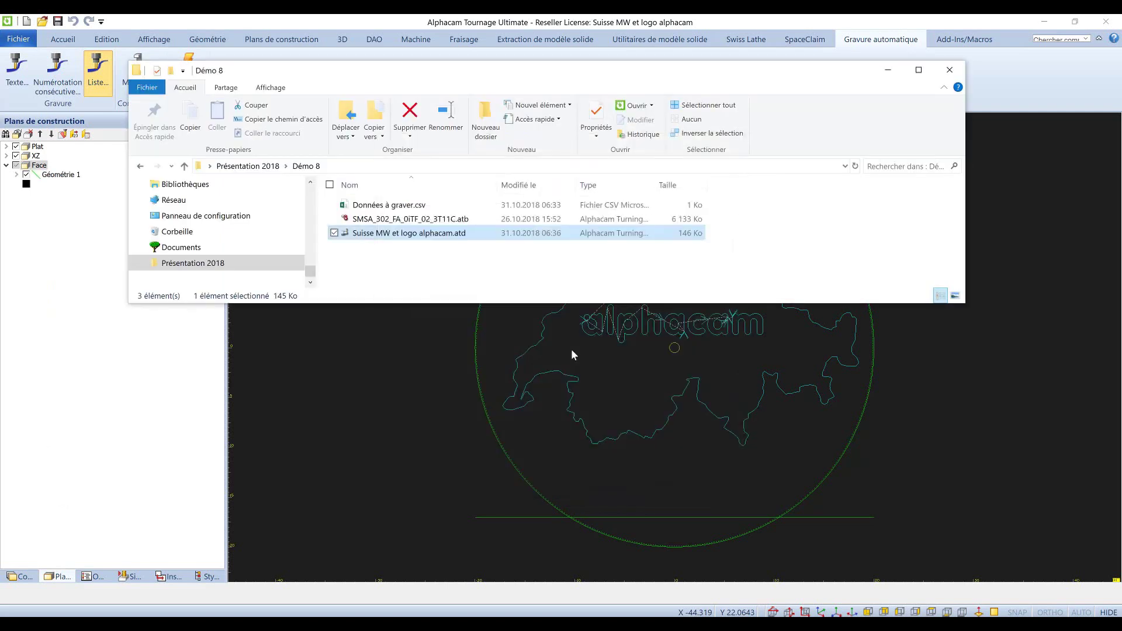